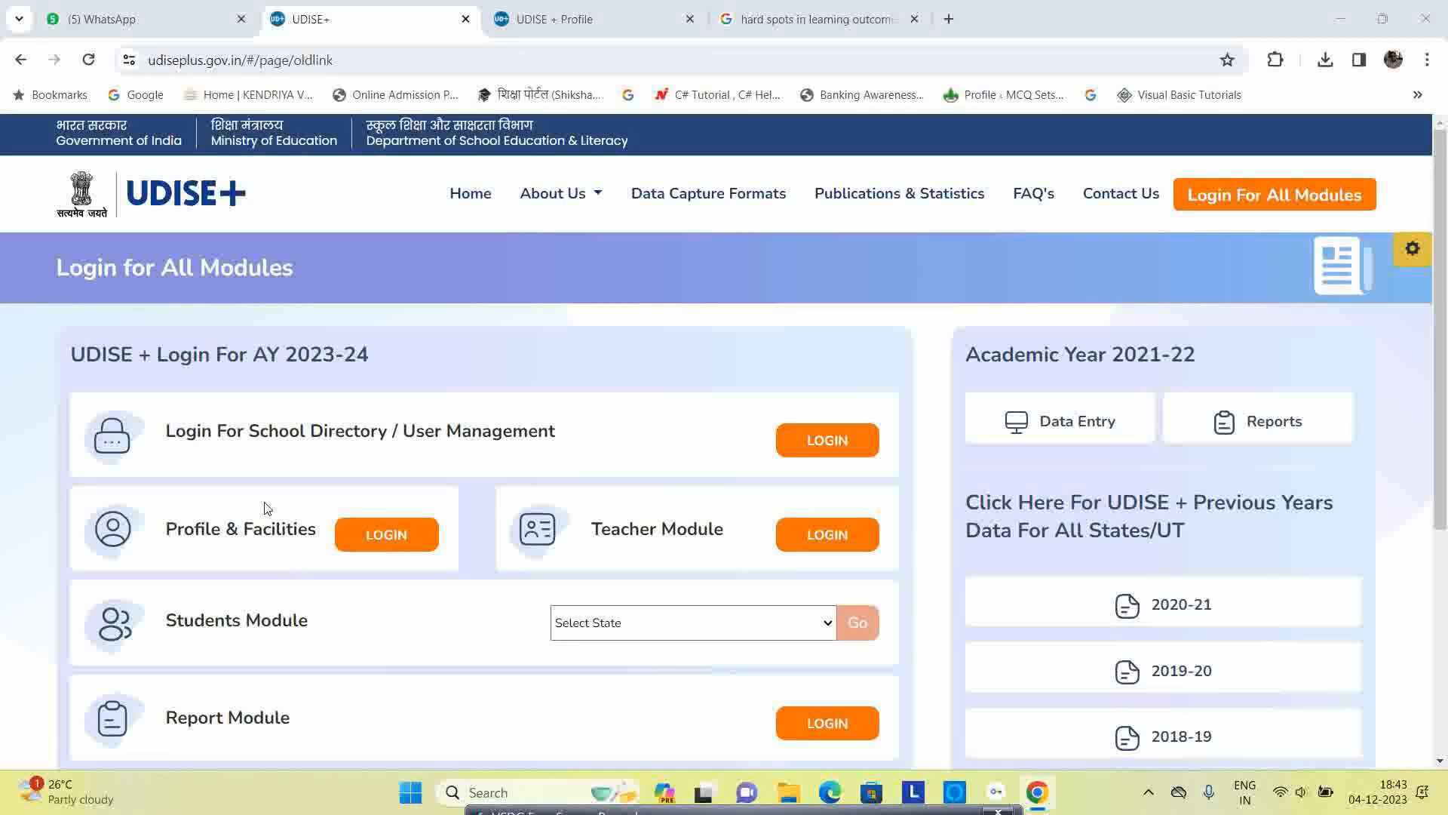
- Review the Profile & Facilities, Teacher and Students modules in the UDISE+ login list for AY 2023-24
scroll(219, 555, down, 1)
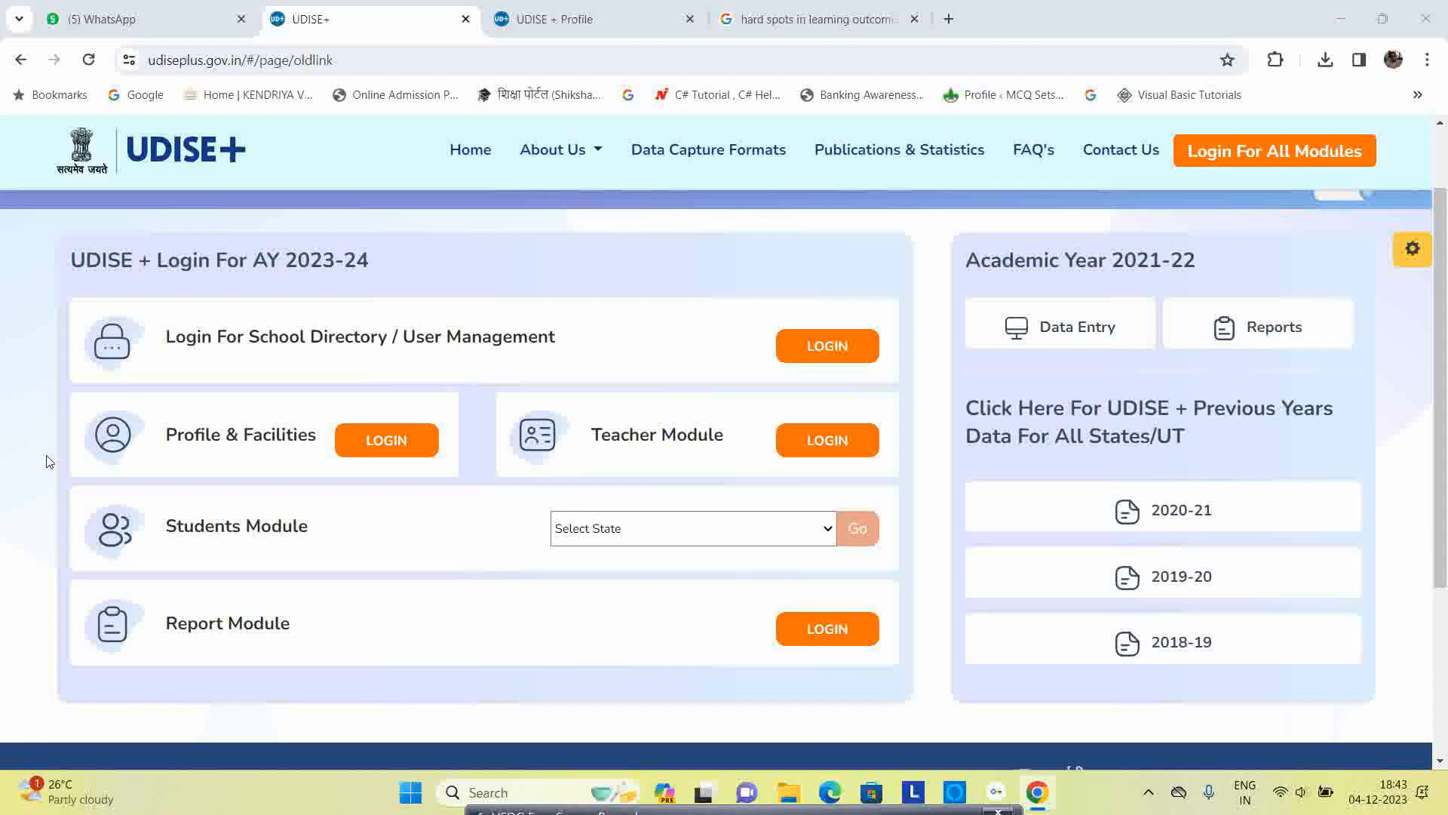
drag(166, 444, 317, 457)
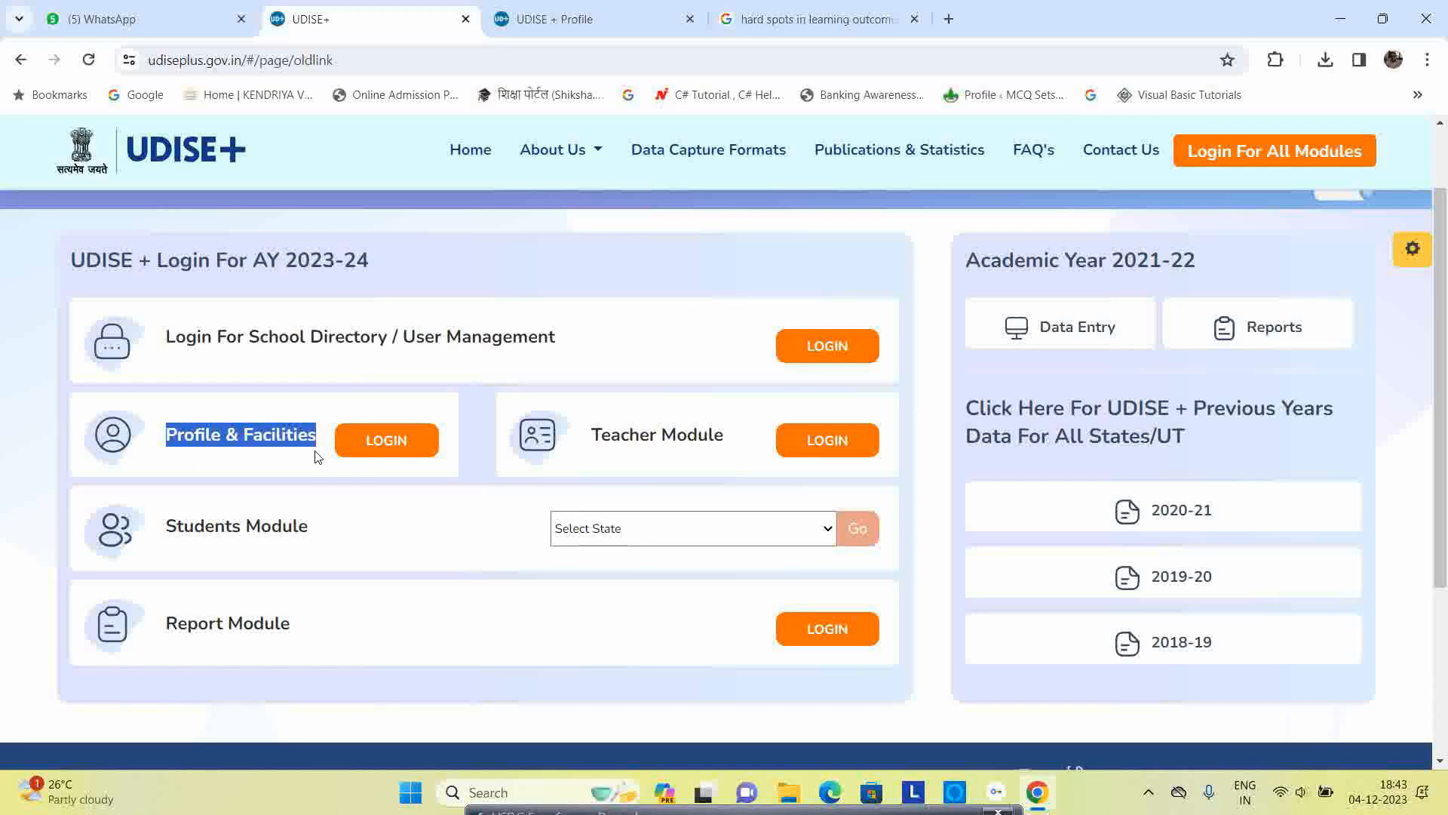
drag(591, 437, 734, 459)
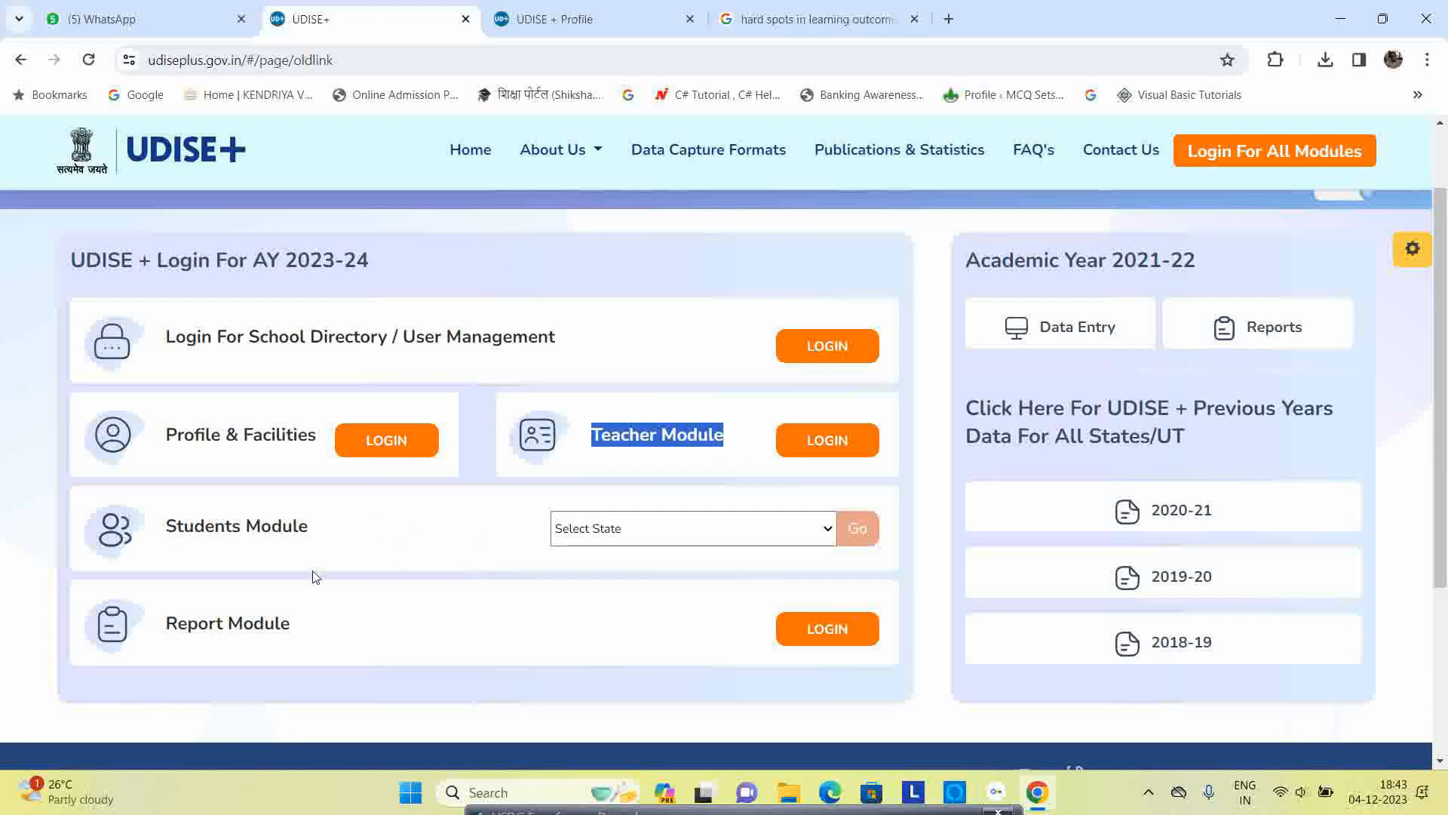
drag(161, 528, 326, 543)
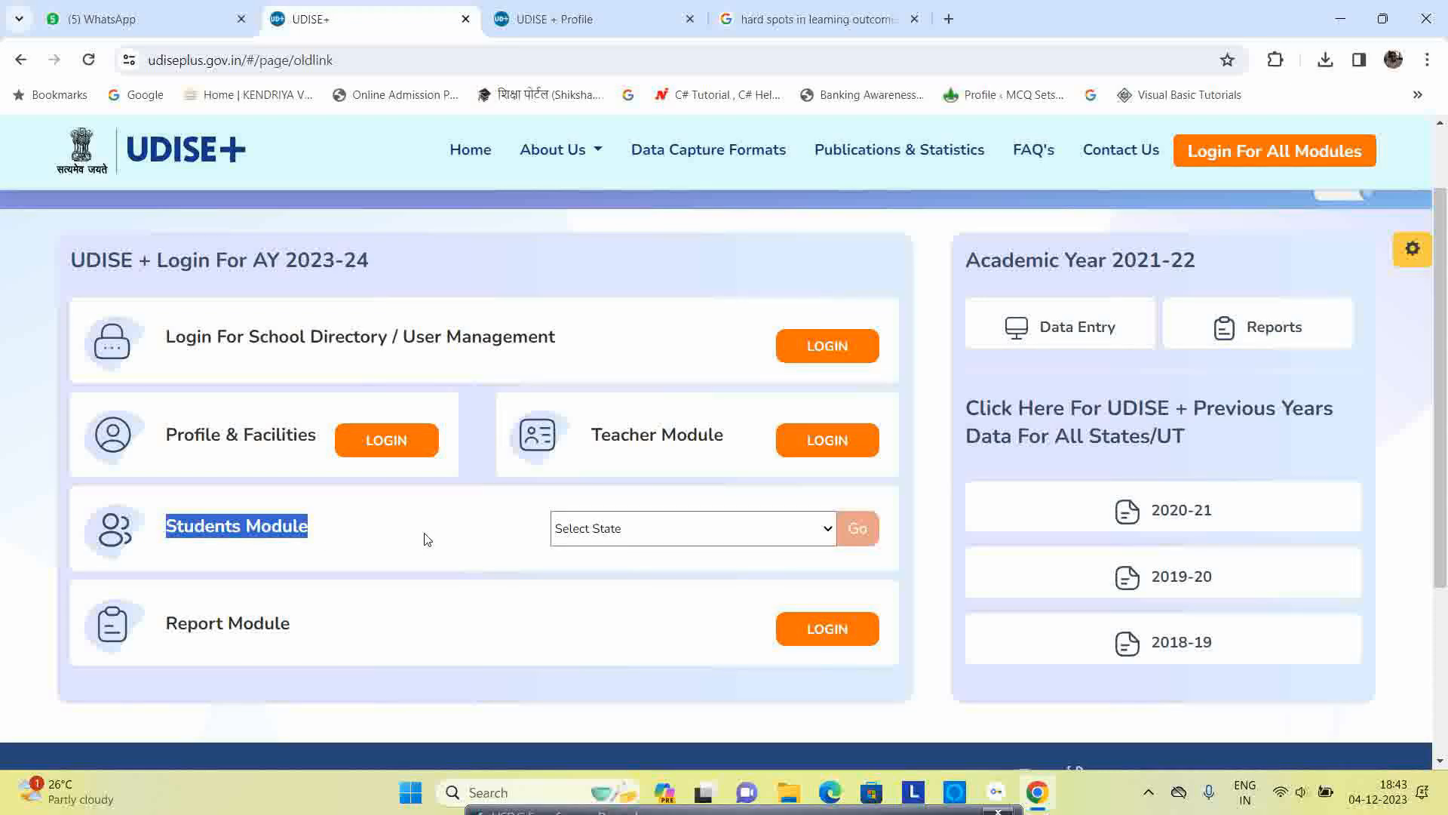
drag(166, 438, 323, 451)
drag(593, 437, 743, 453)
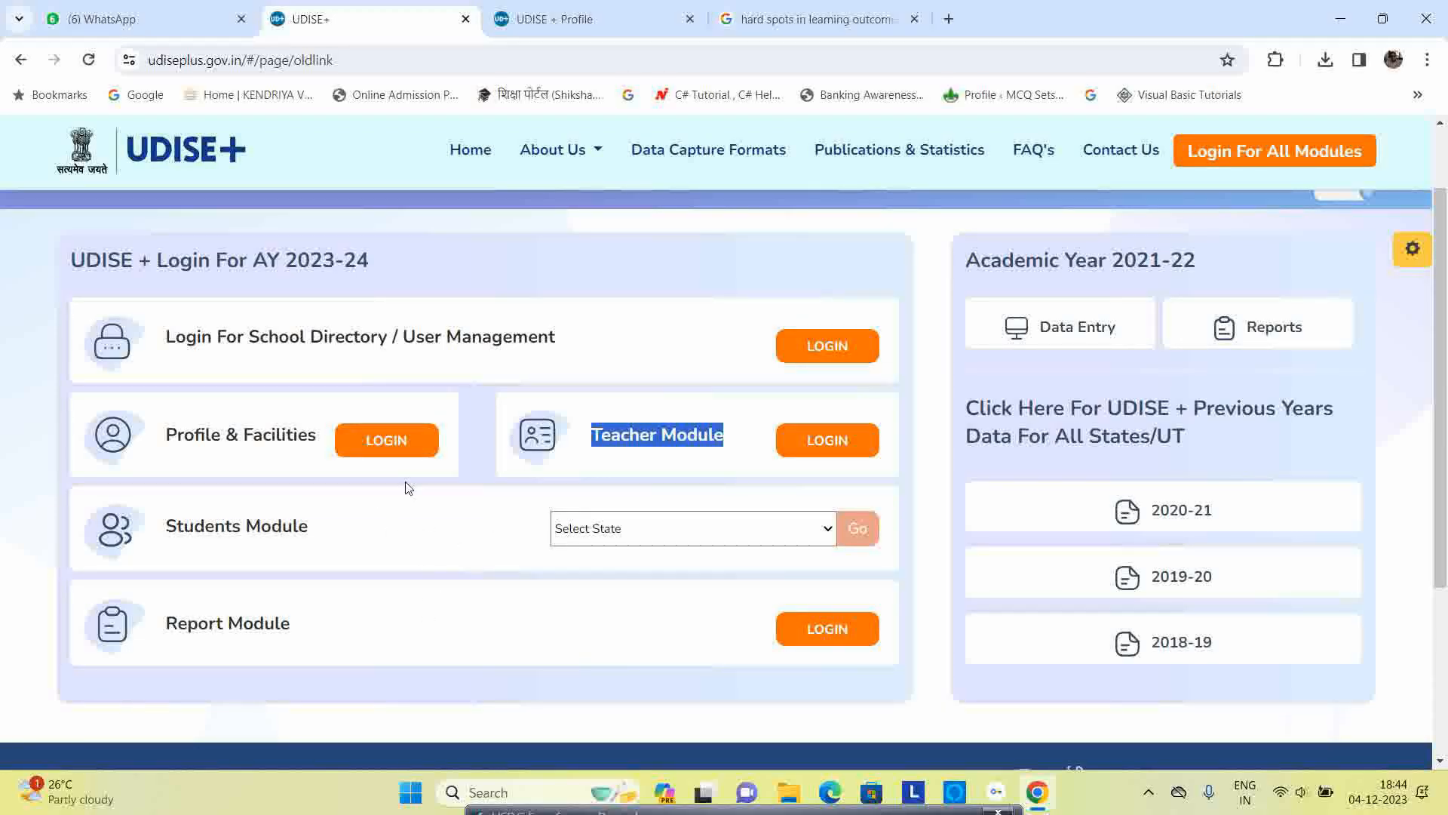
- Open the Profile & Facilities login page, fill in the displayed captcha code and log in with the prefilled school credentials
click(396, 453)
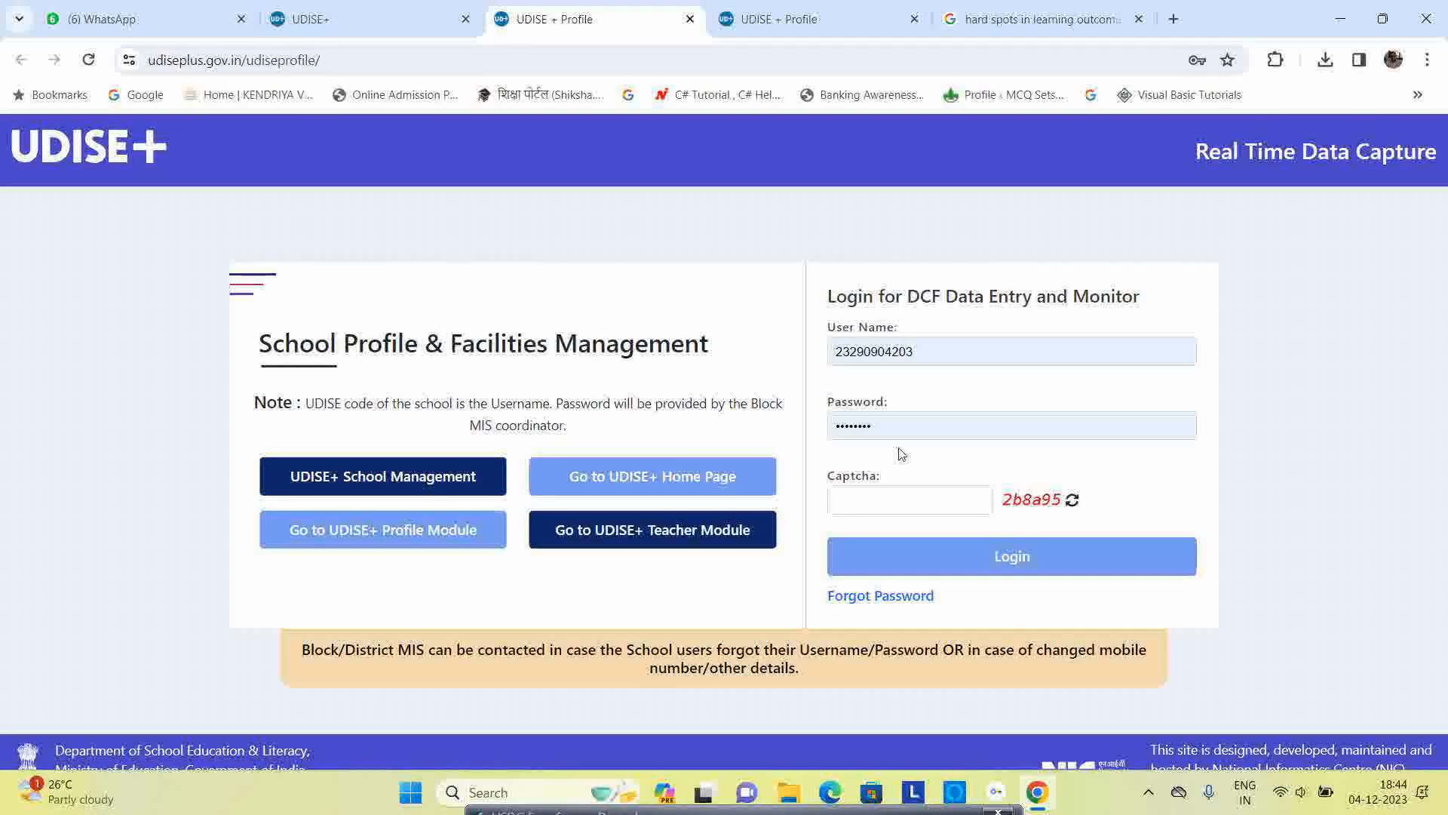
click(901, 498)
text(2b8a9)
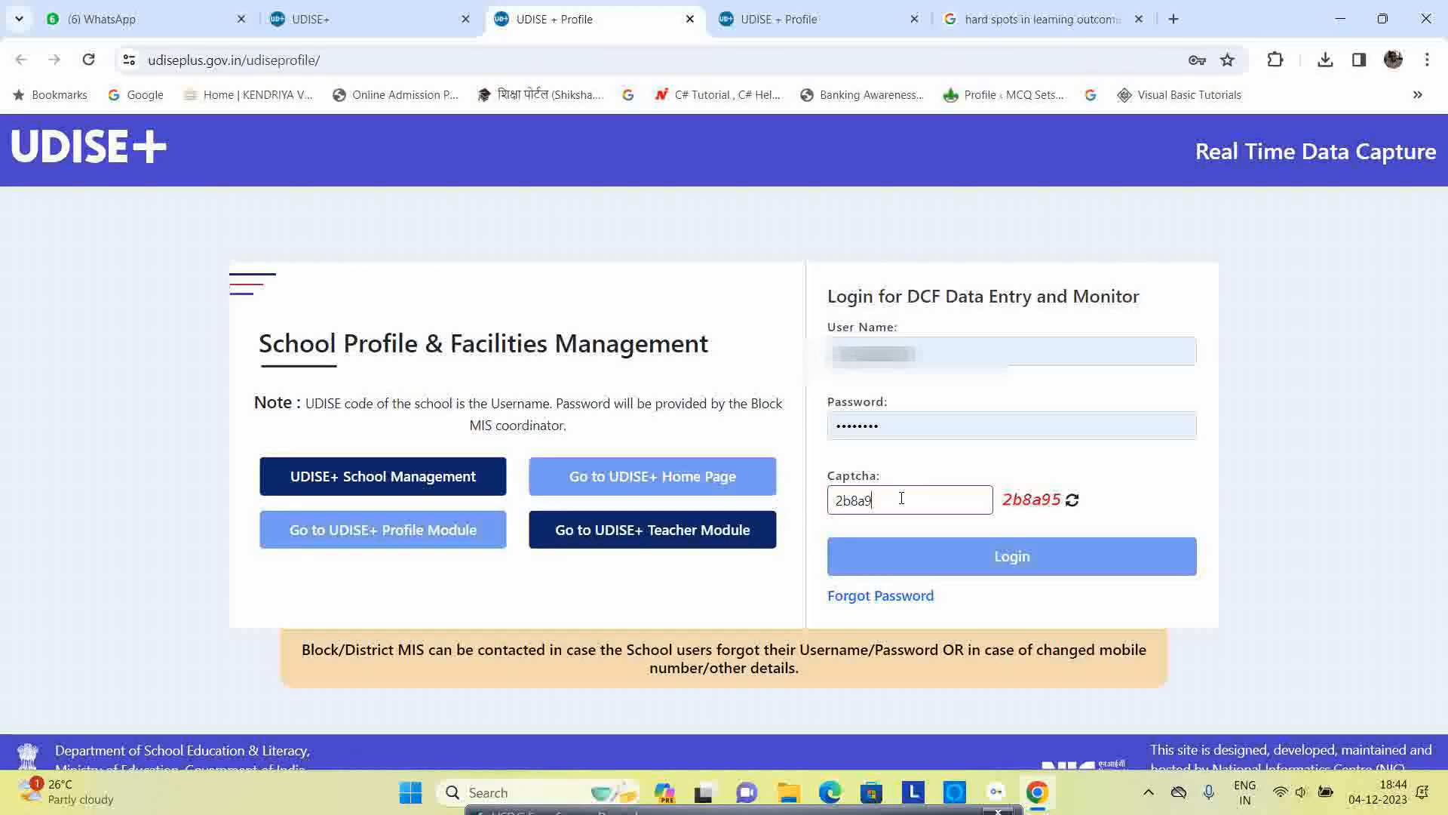
text(5)
click(920, 575)
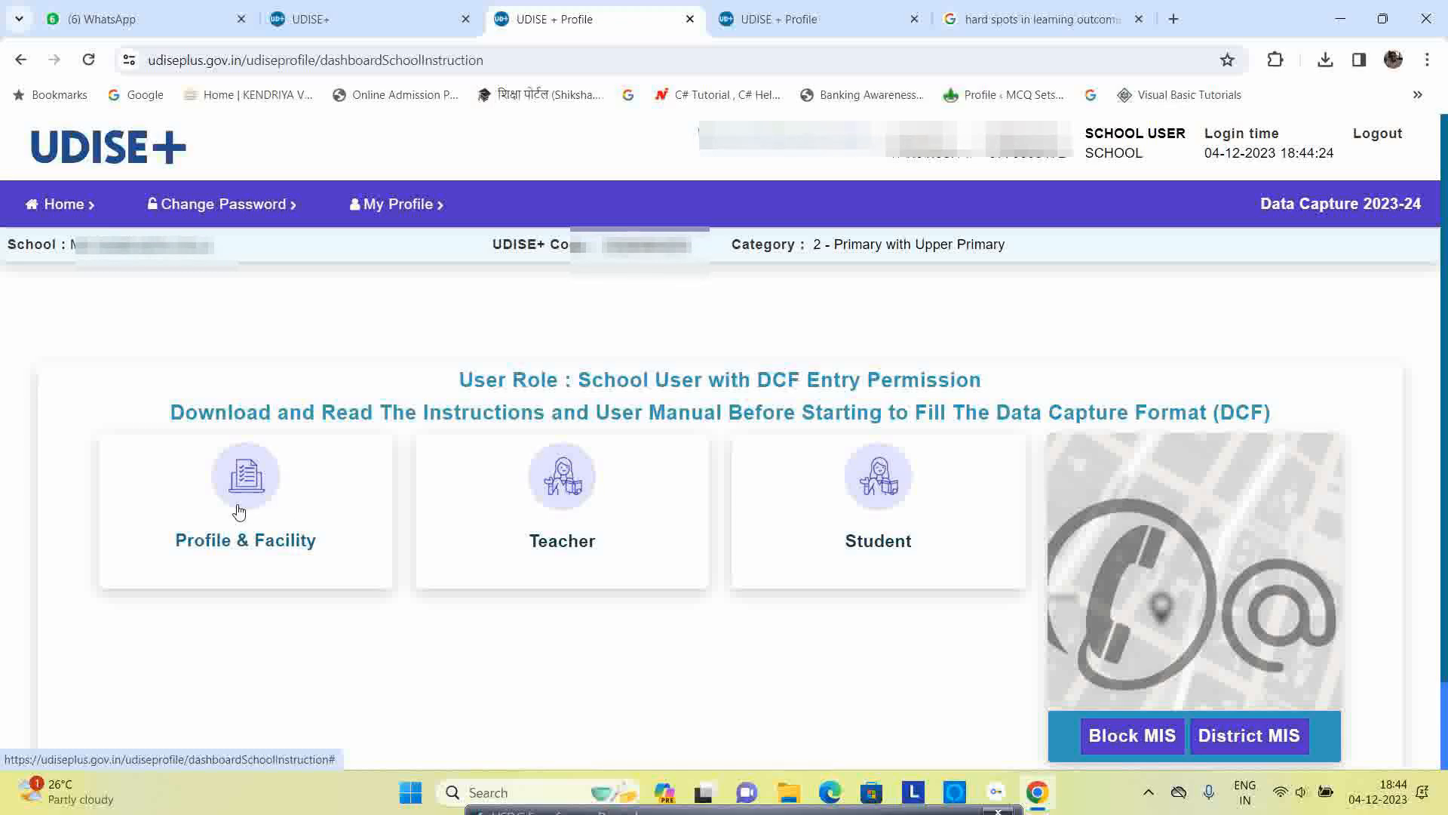
- Open the Profile & Facility section from the school user dashboard
scroll(309, 497, down, 2)
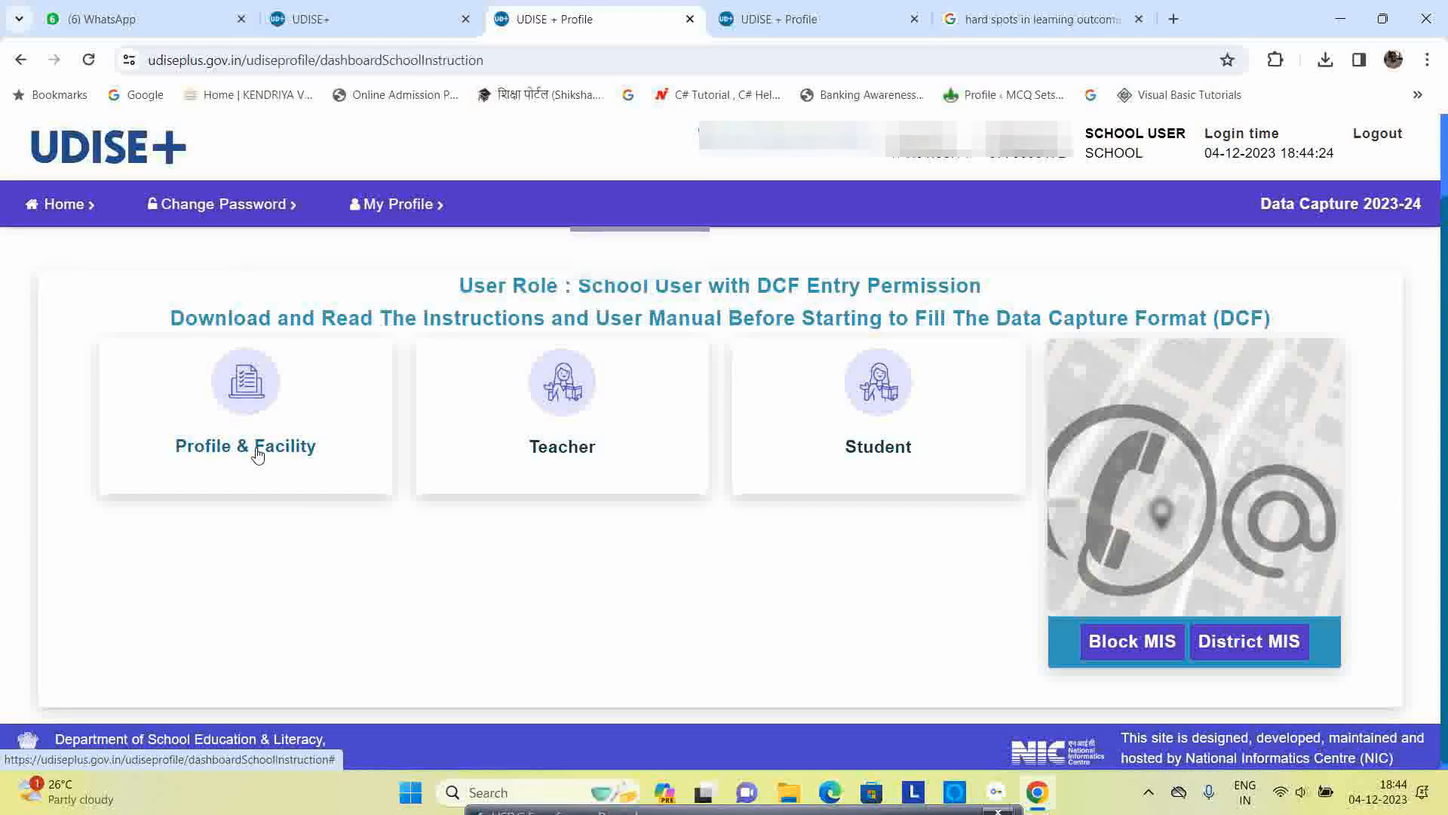
scroll(257, 453, up, 2)
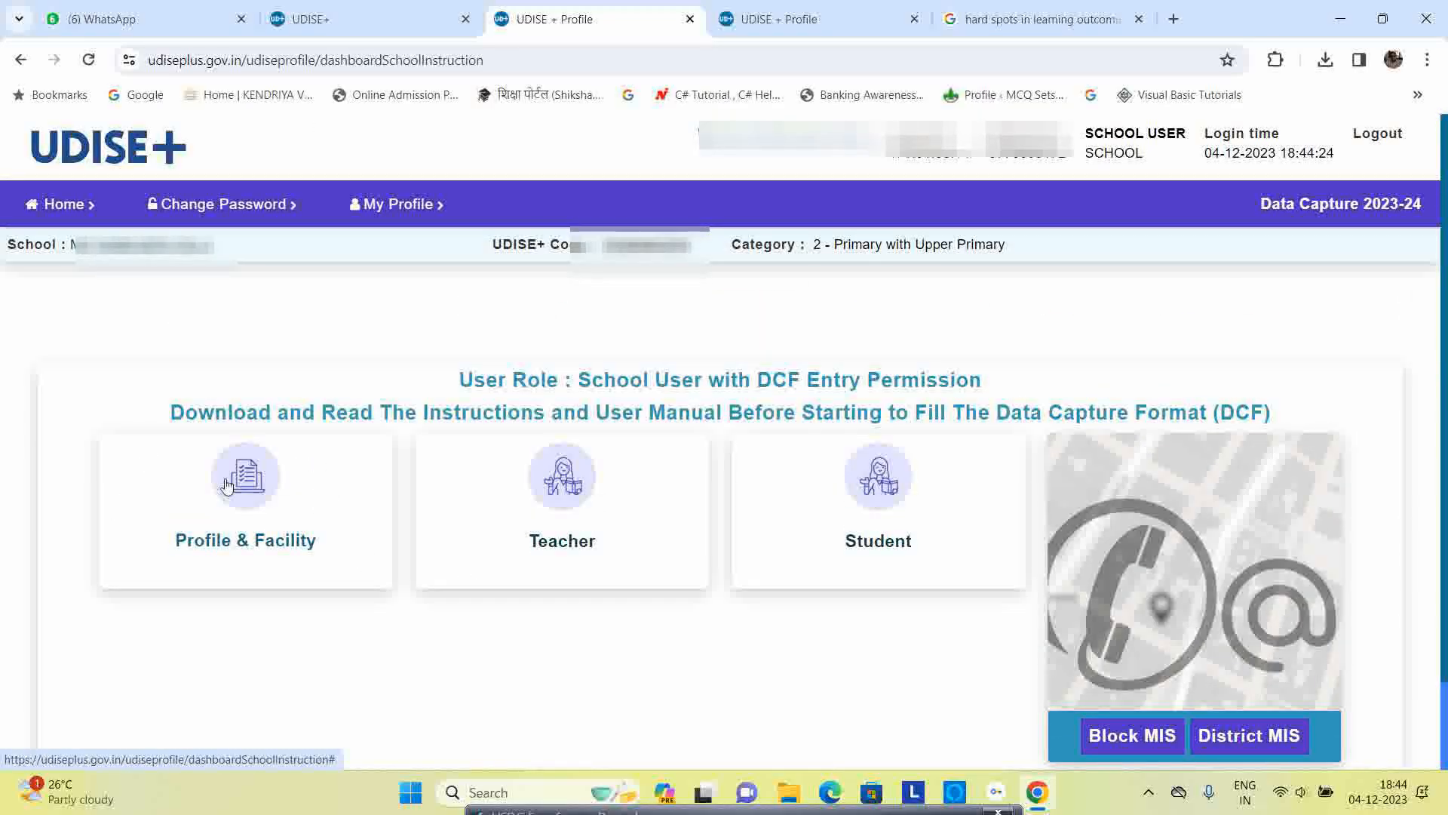
click(236, 518)
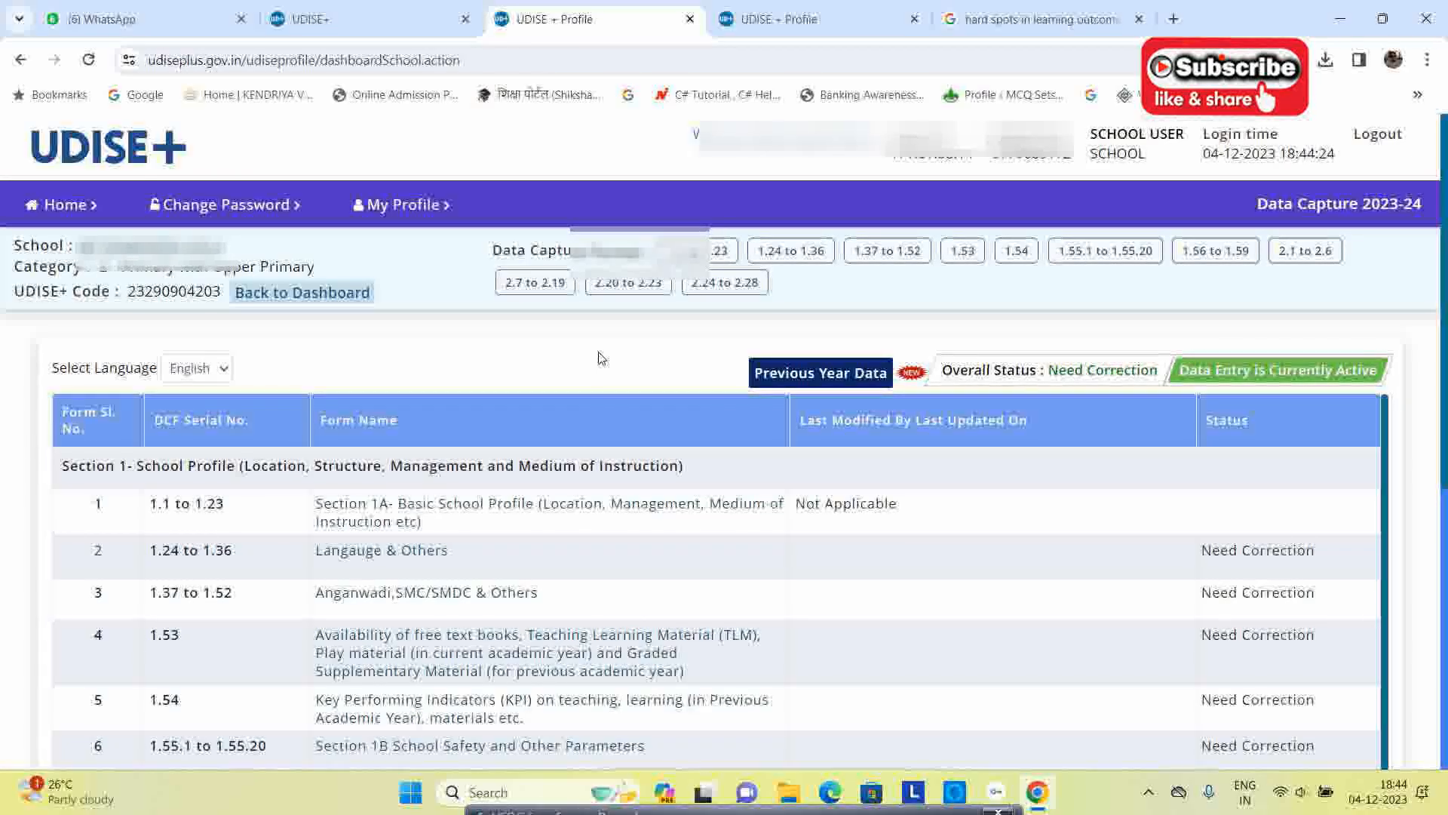
- Check the overall status of the data capture format above the form list
scroll(623, 329, down, 1)
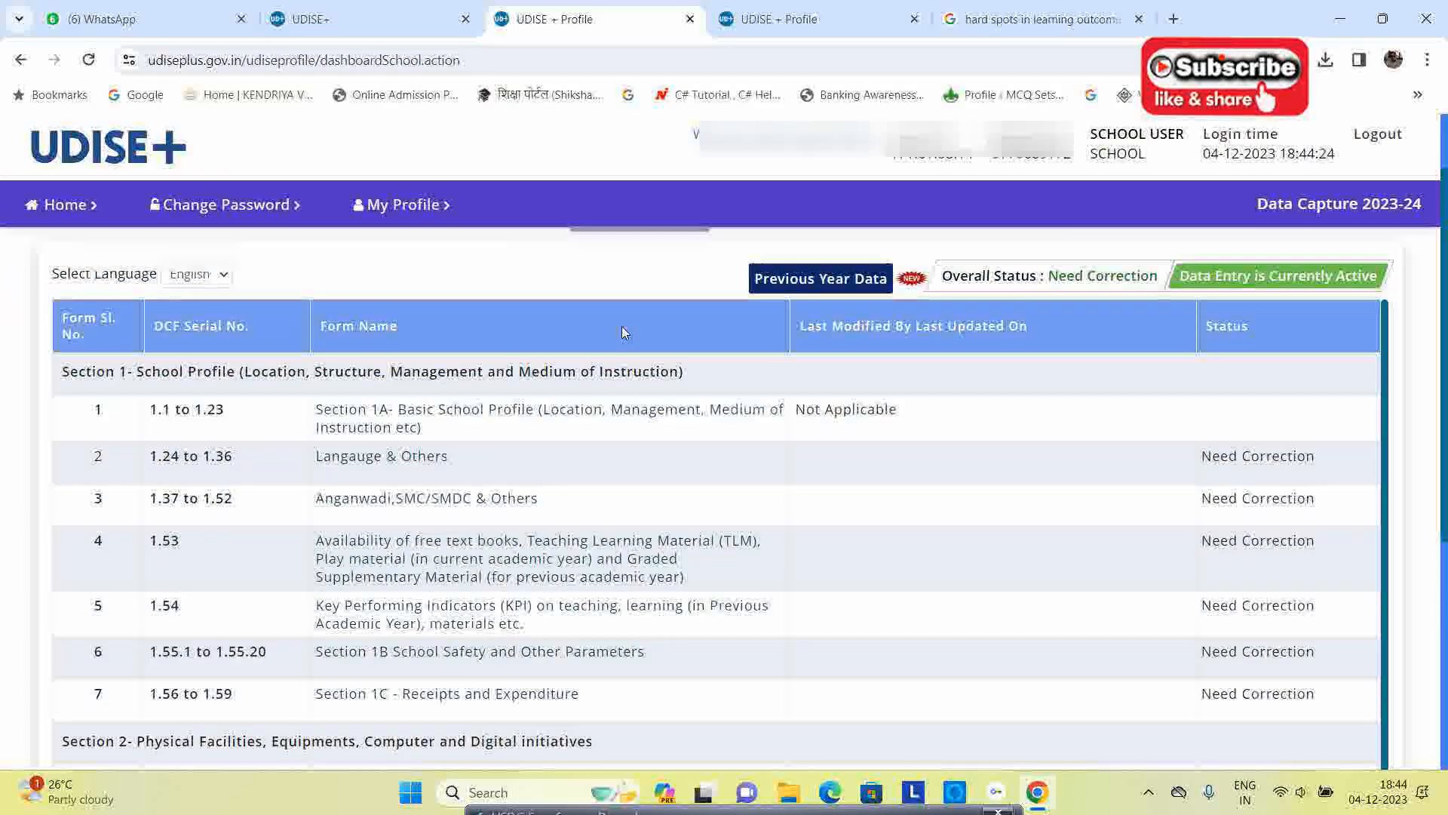
scroll(973, 324, up, 1)
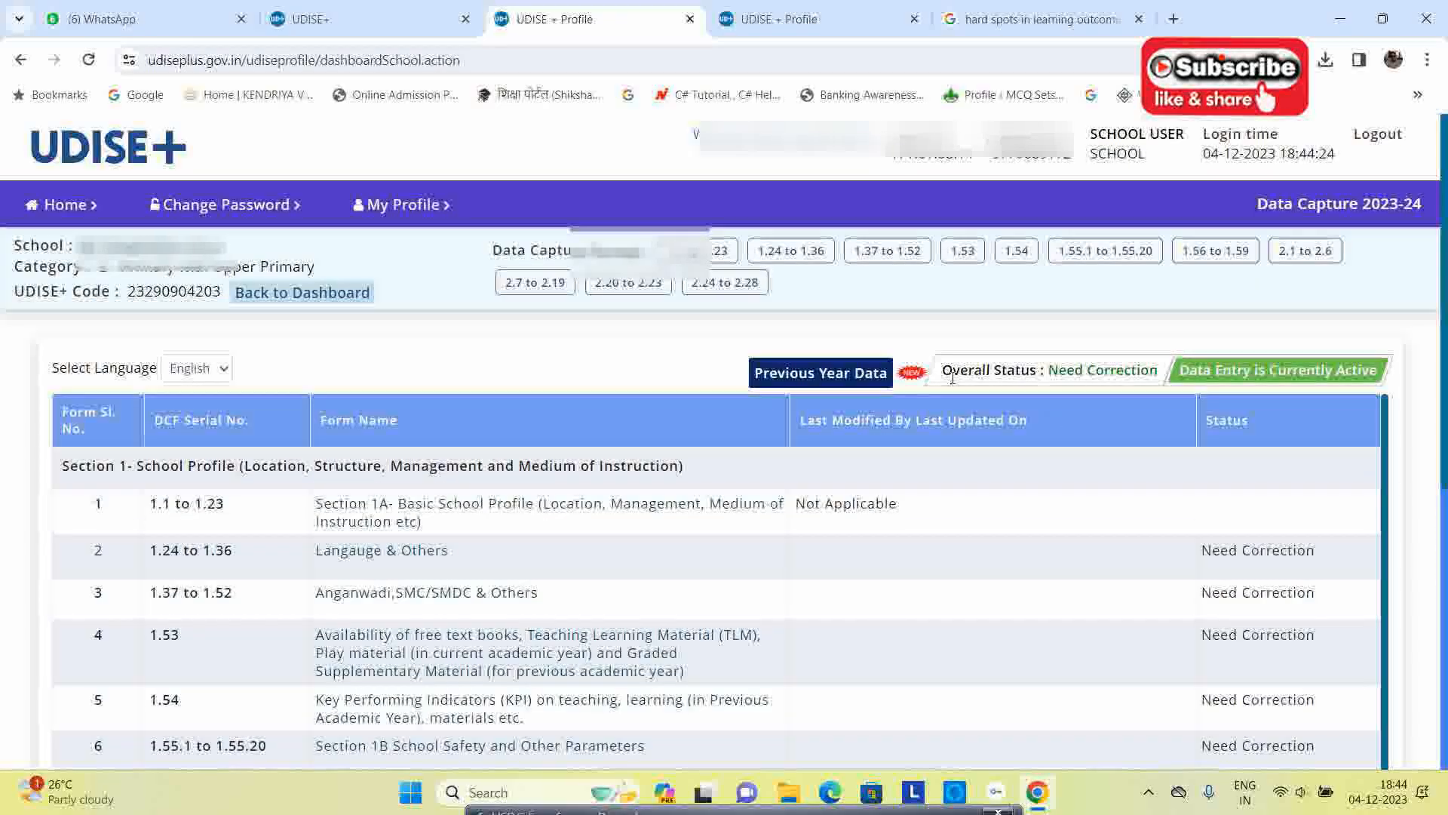
drag(942, 371, 1157, 370)
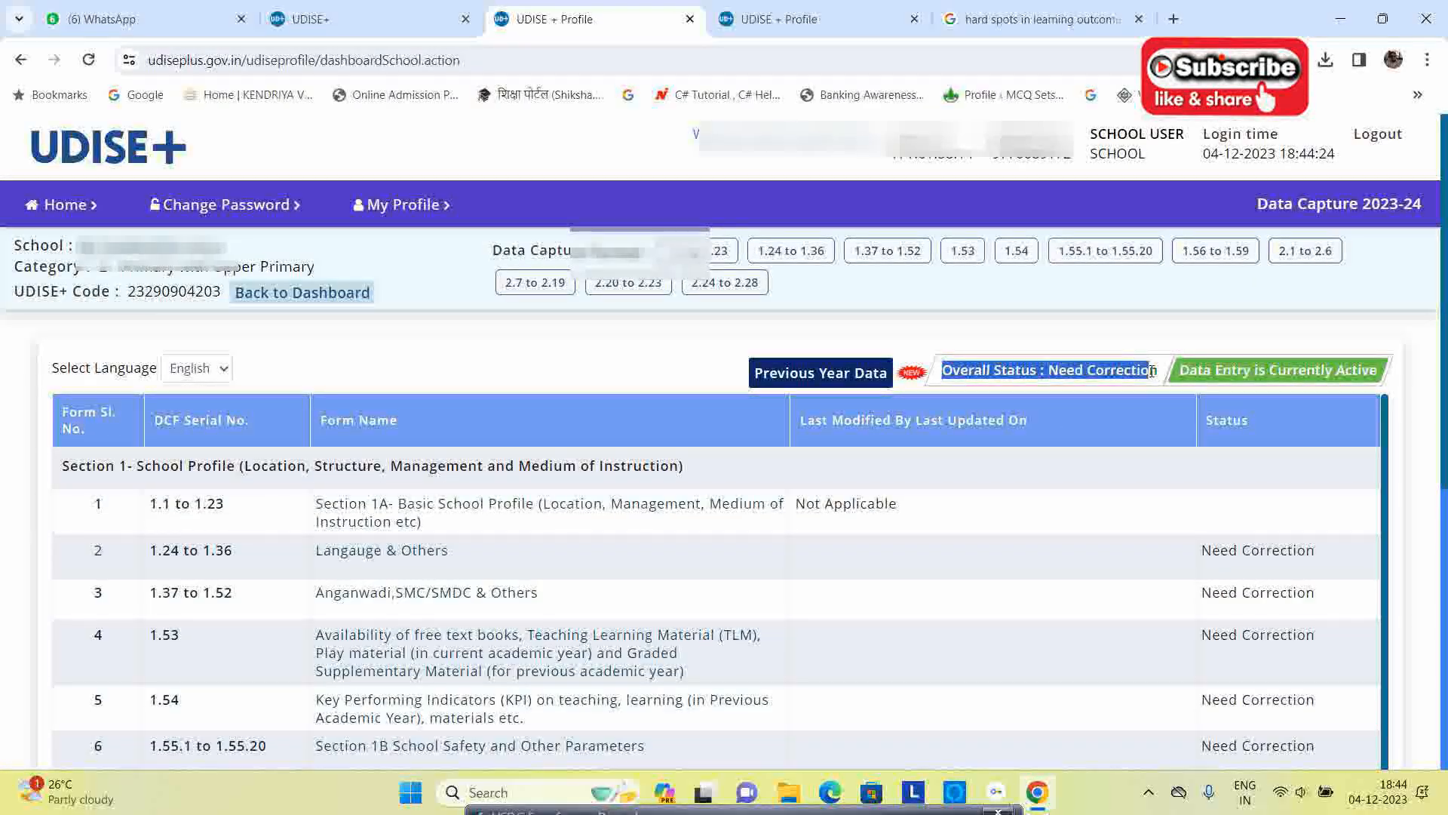
click(1028, 383)
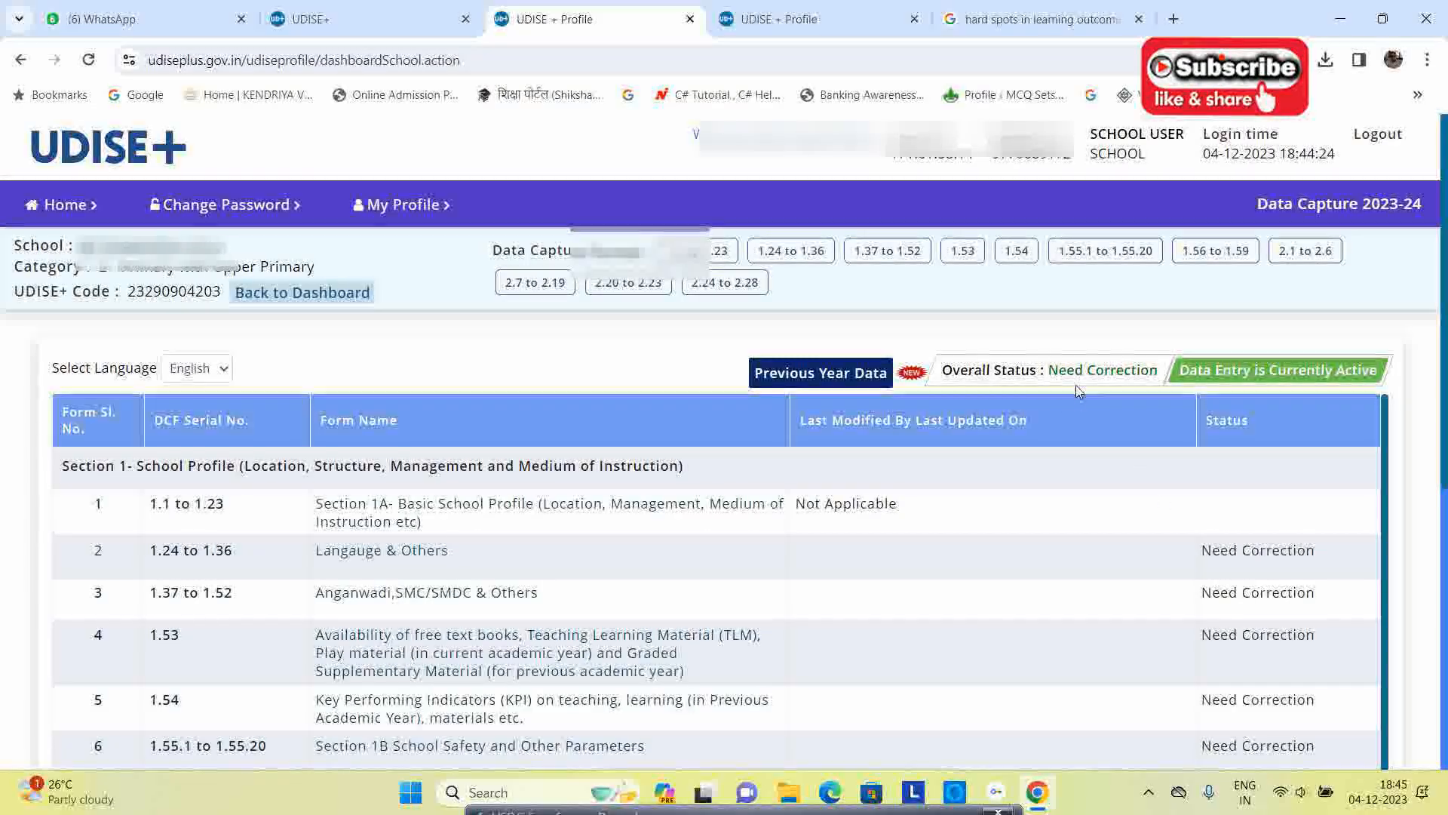
drag(1047, 369, 1161, 374)
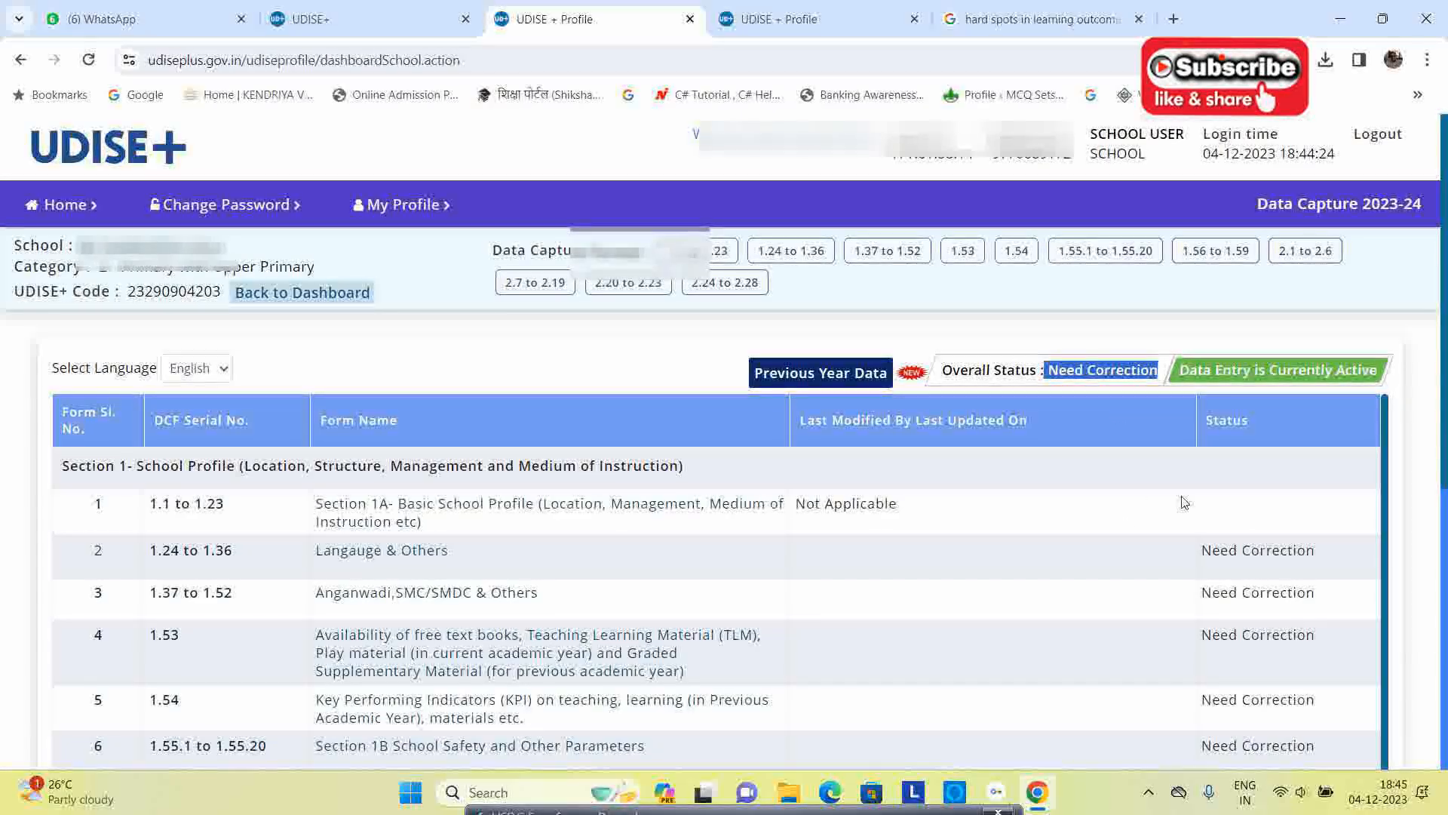
click(1082, 371)
drag(1048, 370, 1159, 371)
scroll(1177, 466, down, 1)
scroll(160, 521, up, 1)
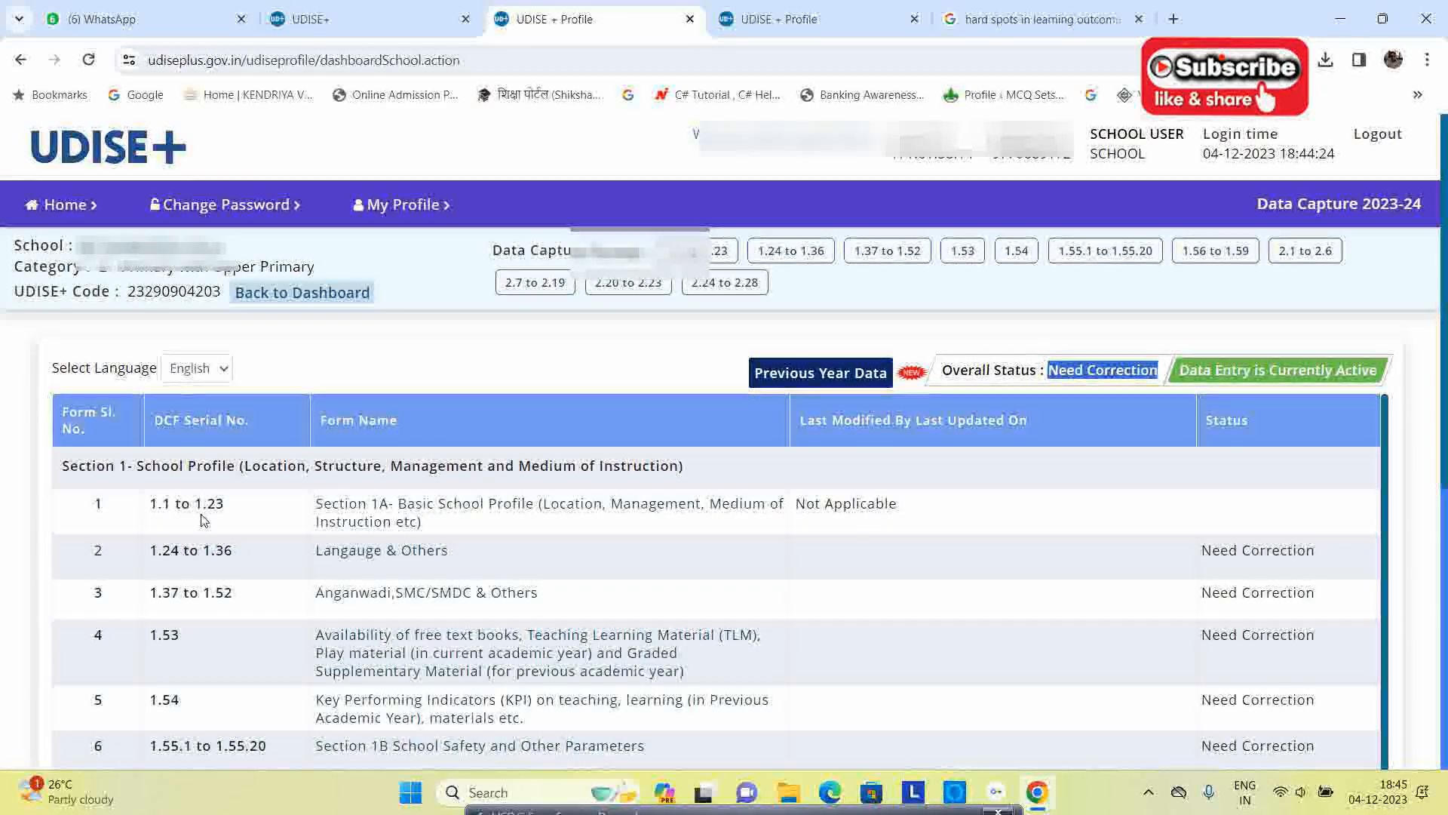
- Examine the status of each form in Sections 1 and 2, the overall status and the entry for form 1.1 to 1.23
scroll(1093, 546, down, 4)
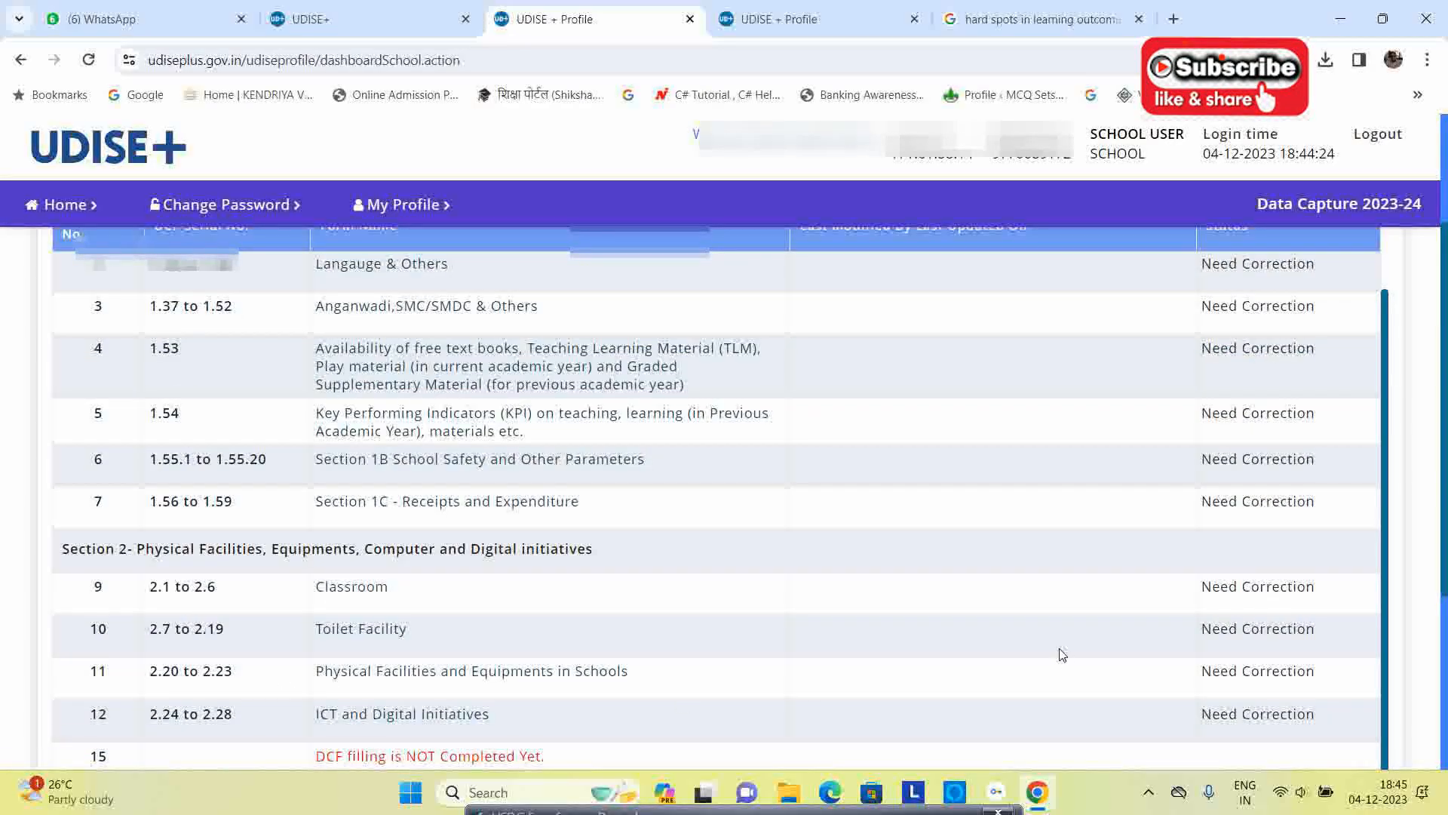
scroll(1162, 513, up, 1)
drag(1206, 363, 1316, 364)
drag(1205, 404, 1317, 407)
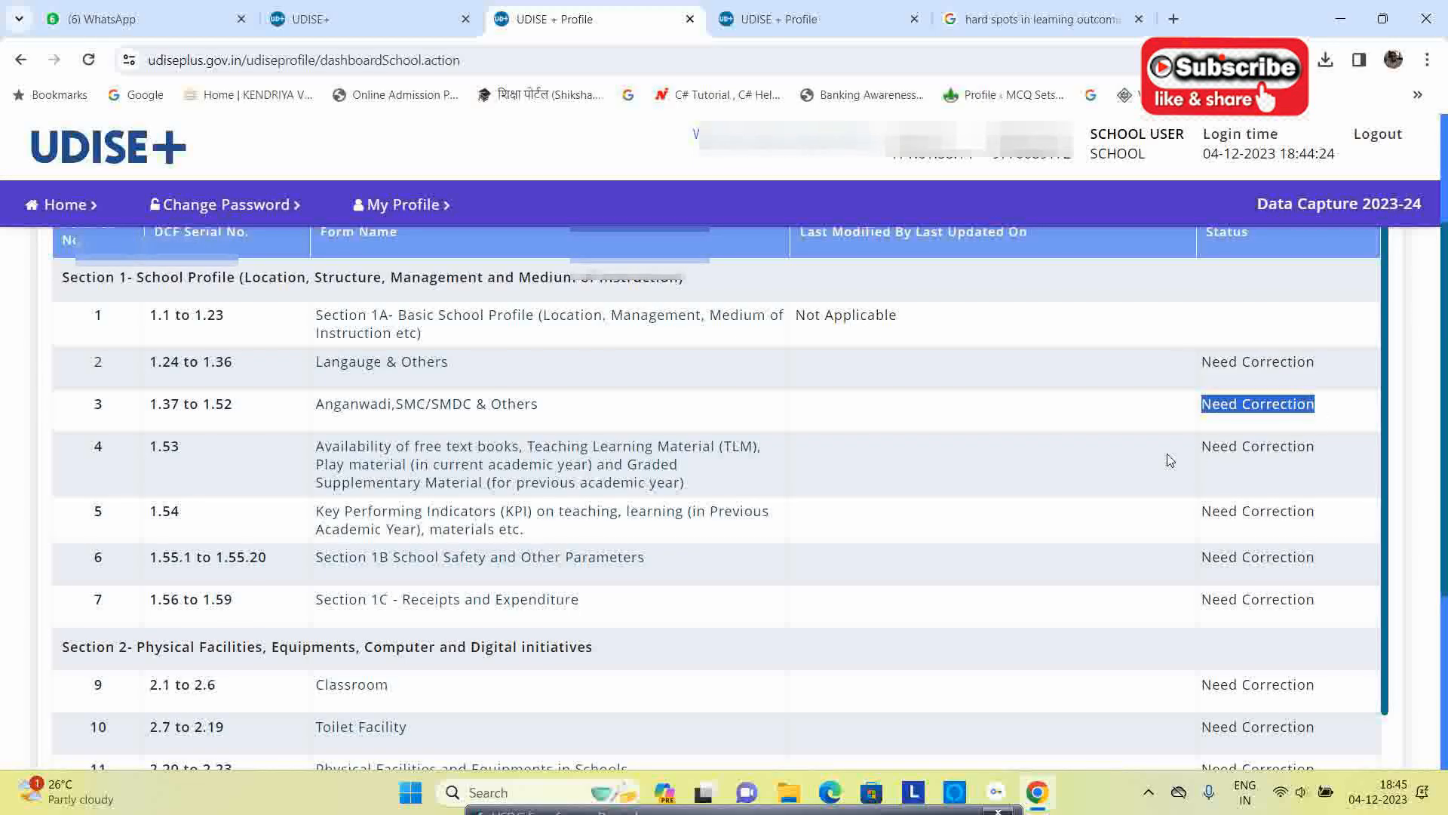
drag(1205, 445, 1317, 448)
drag(1201, 513, 1316, 514)
drag(1205, 558, 1307, 558)
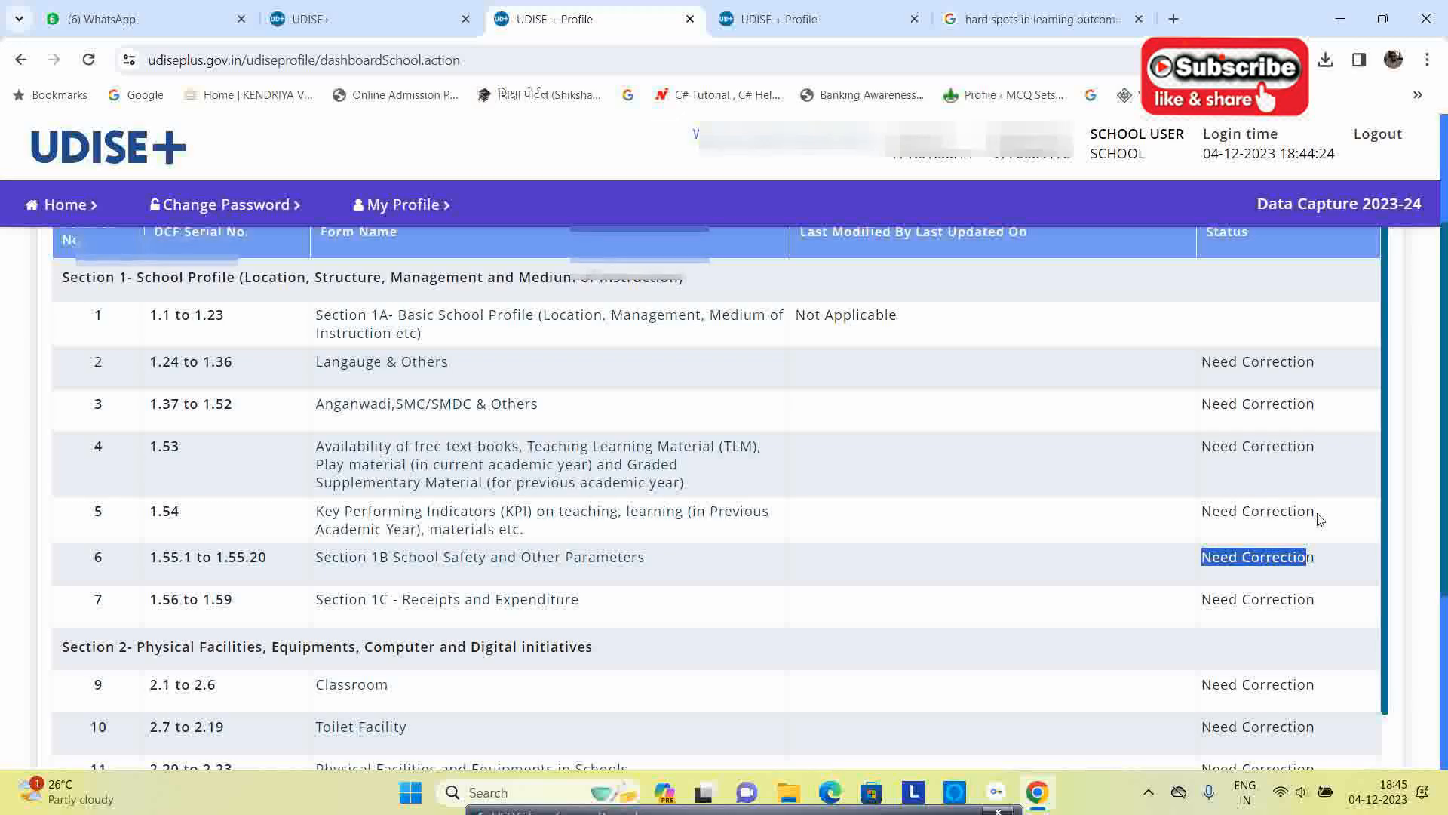
scroll(994, 499, down, 1)
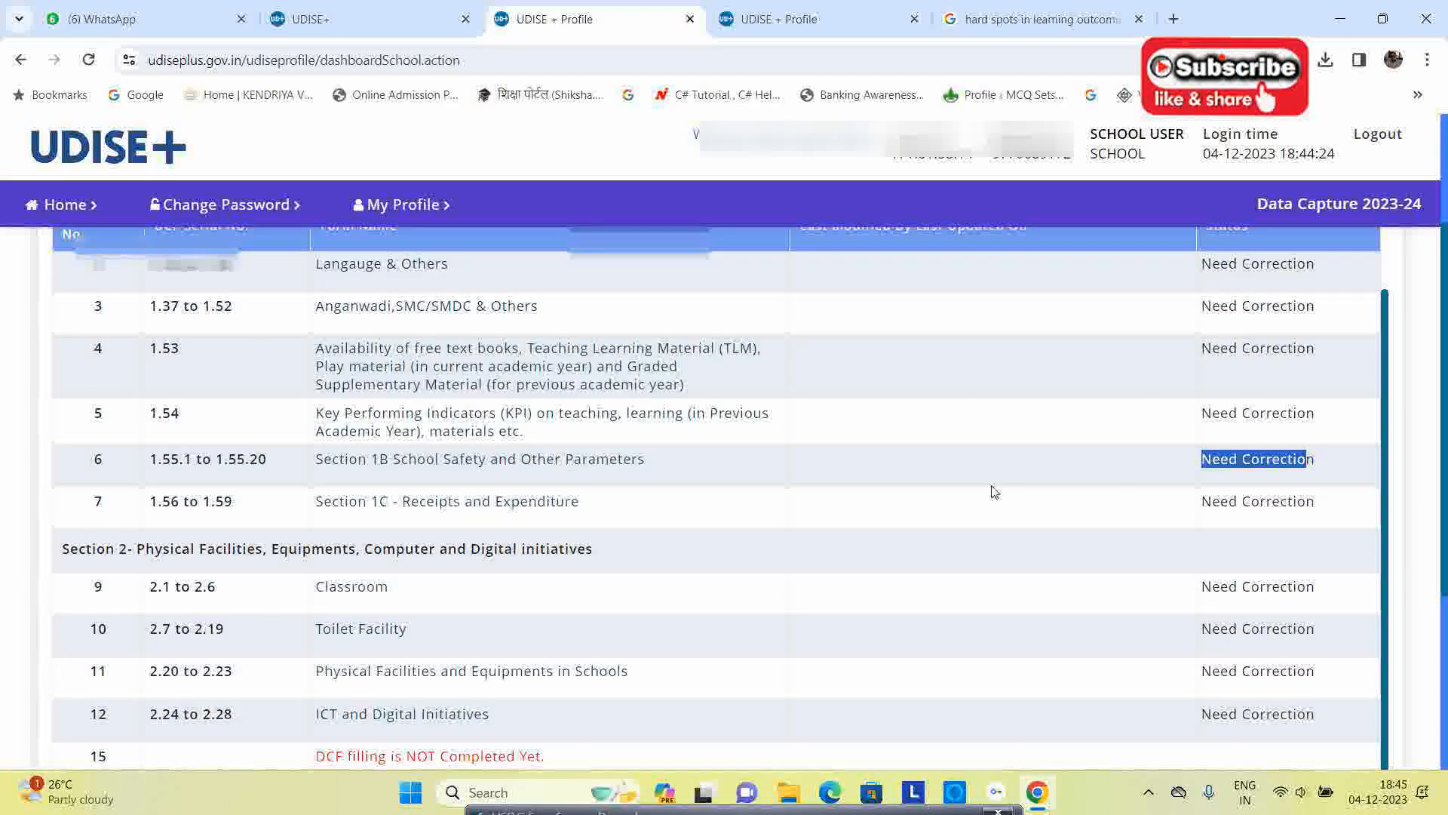
drag(1204, 501, 1325, 519)
scroll(1206, 498, up, 3)
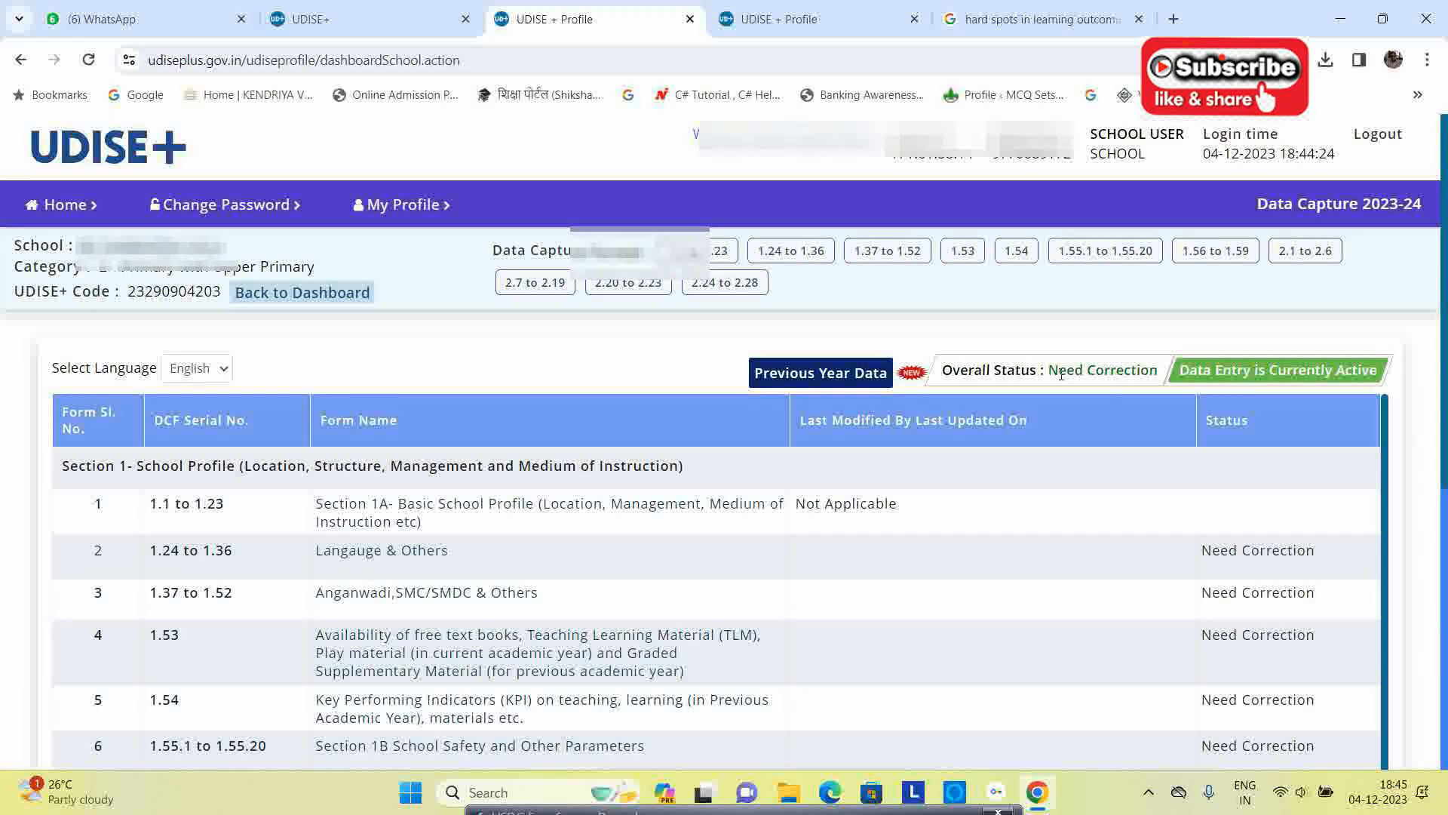
drag(1048, 373, 1167, 375)
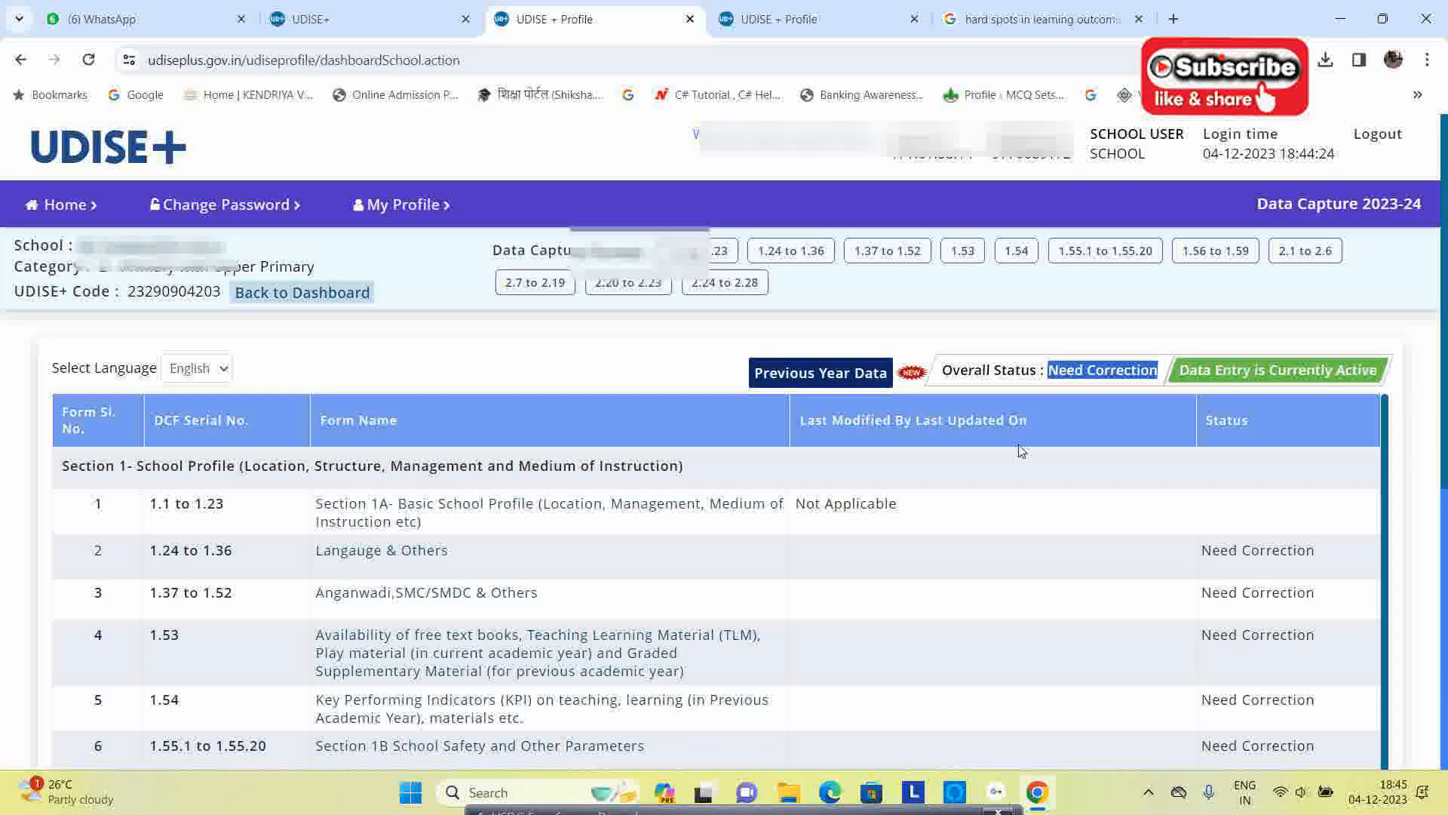
drag(797, 509, 929, 514)
click(970, 510)
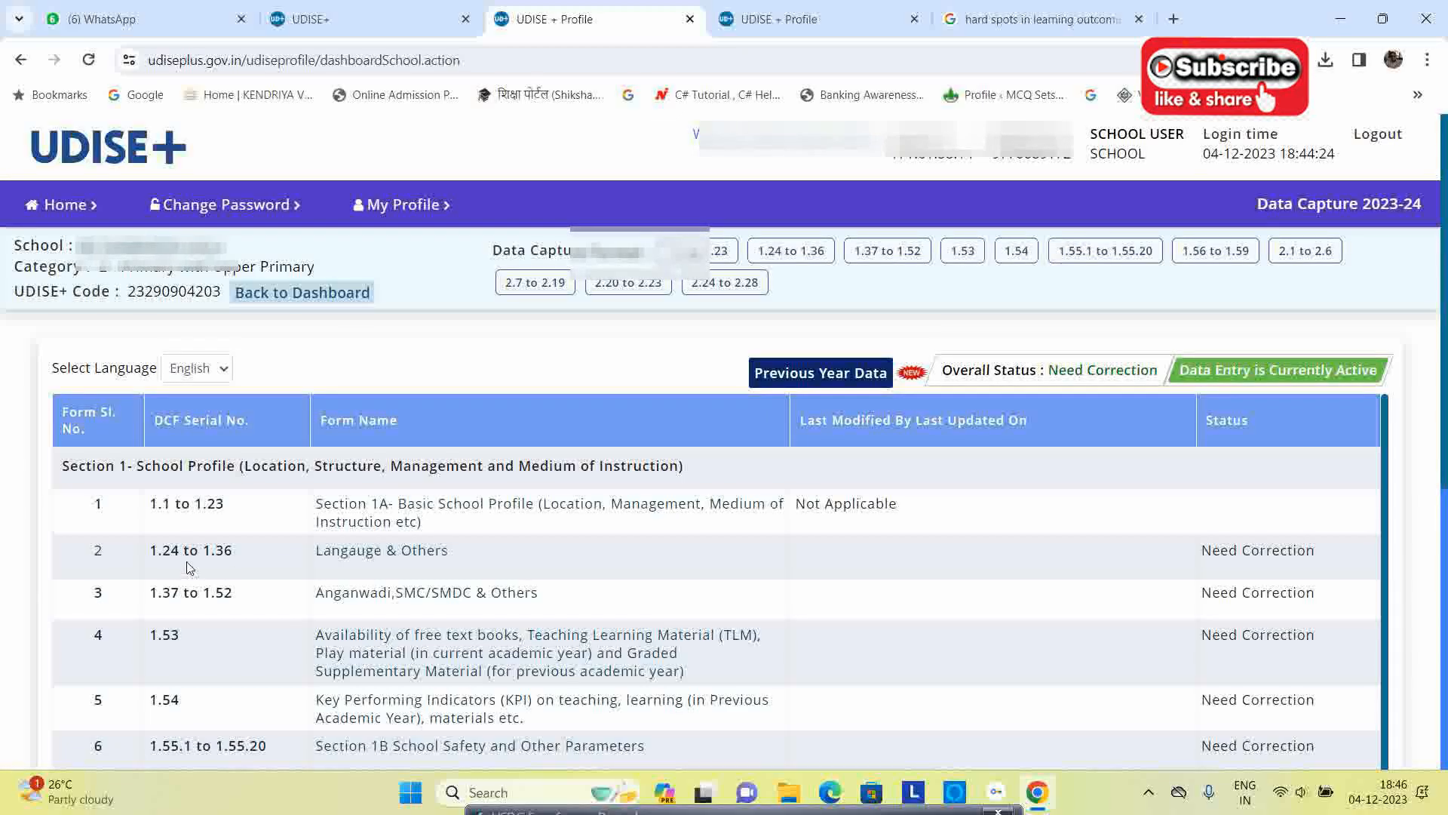
- Open the Language & Others form (1.24 to 1.36) and check the language choice in the first row of question 1.24
click(349, 555)
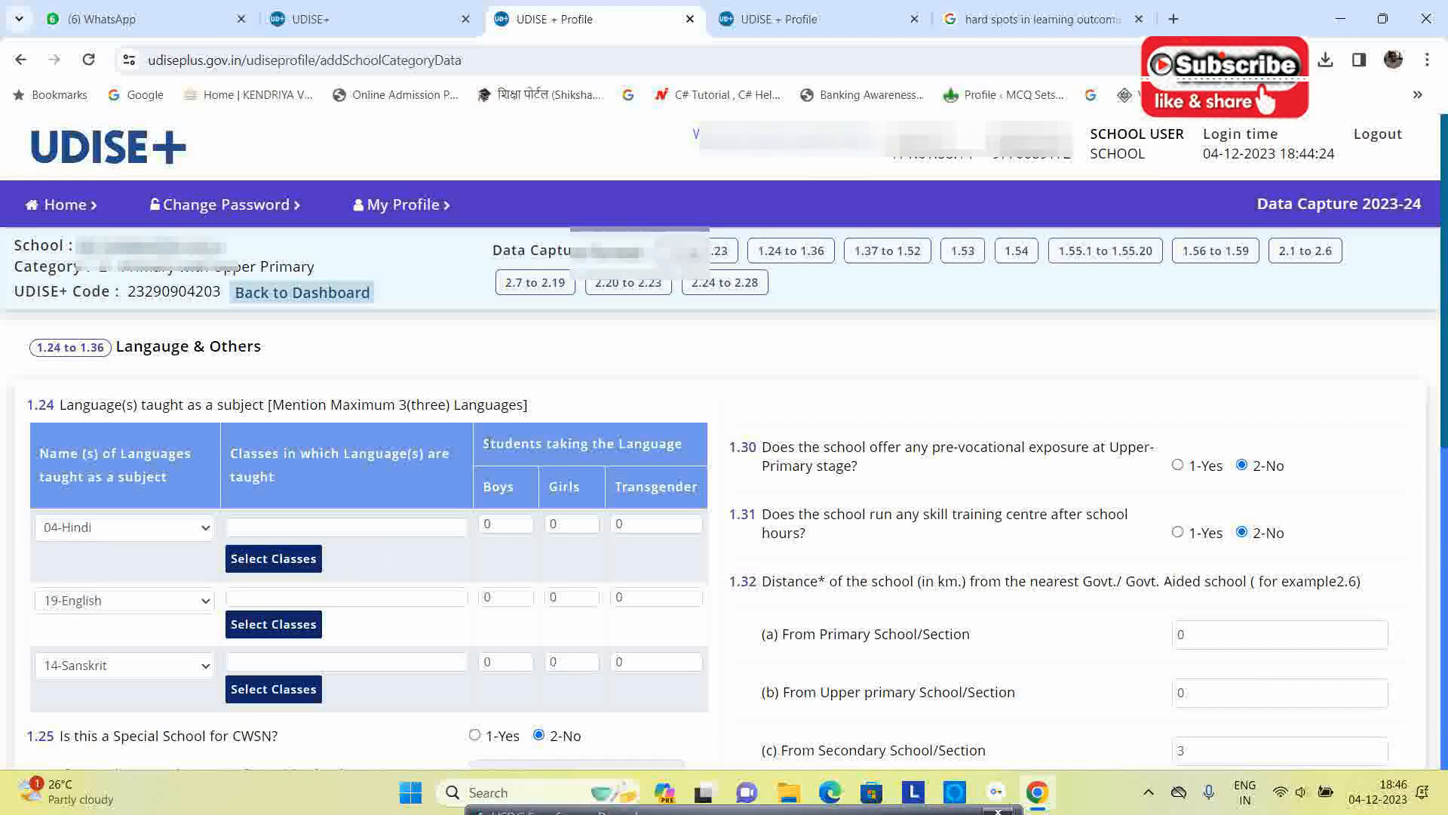
scroll(391, 381, down, 1)
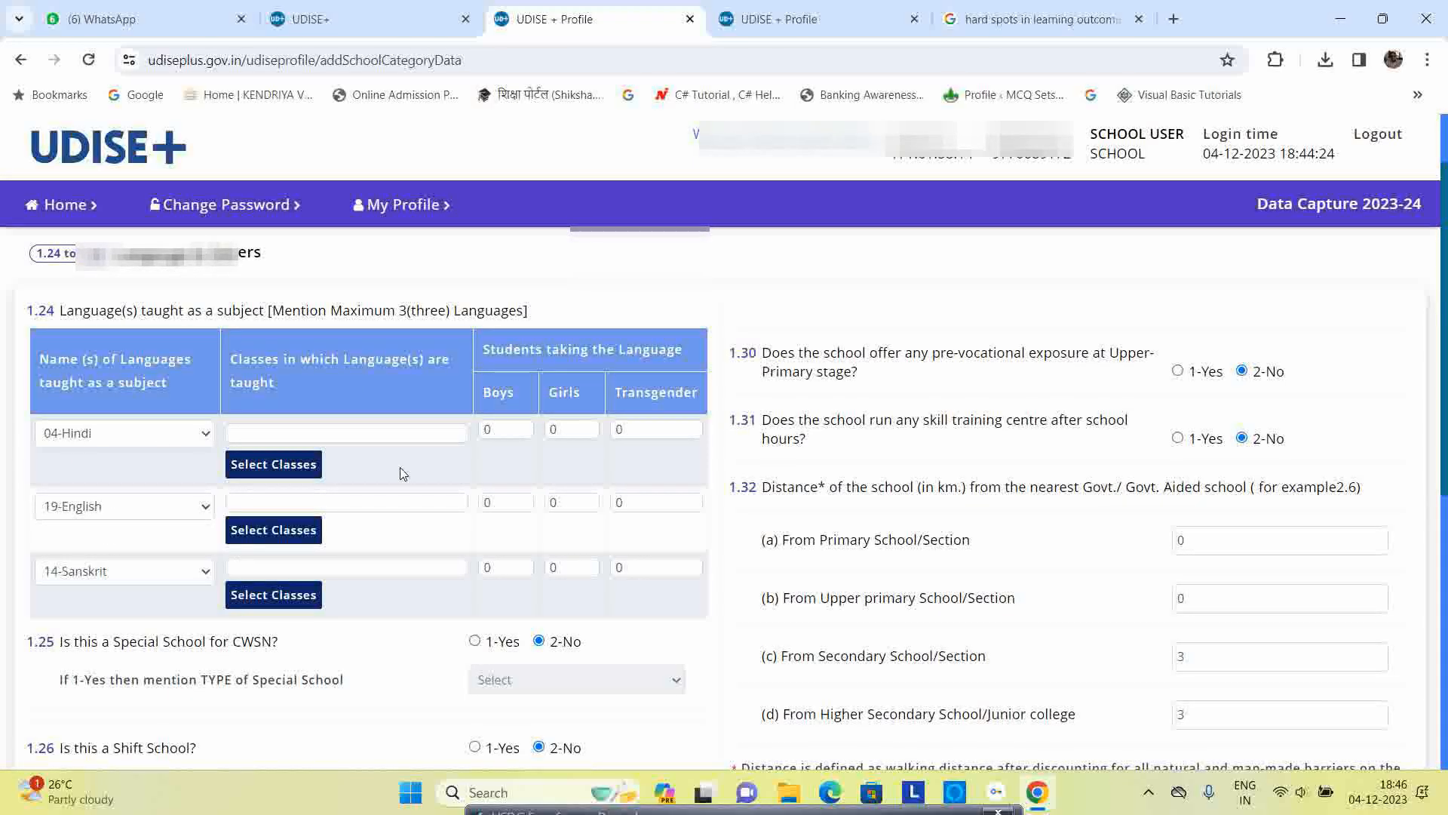
click(92, 440)
click(92, 438)
- Select classes 1 to 8 as the classes in which Hindi is taught
click(275, 467)
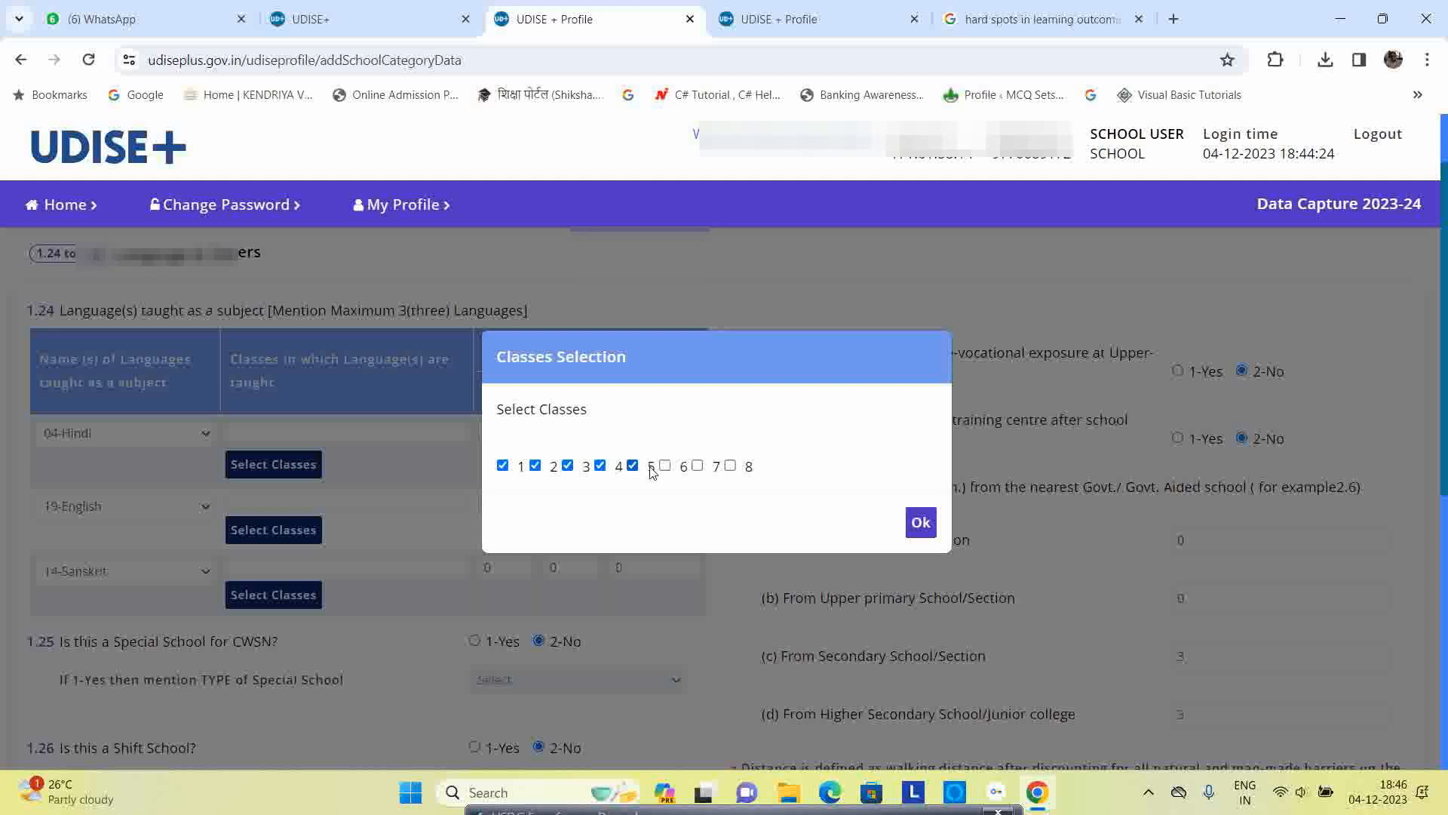
click(696, 465)
click(730, 465)
click(920, 522)
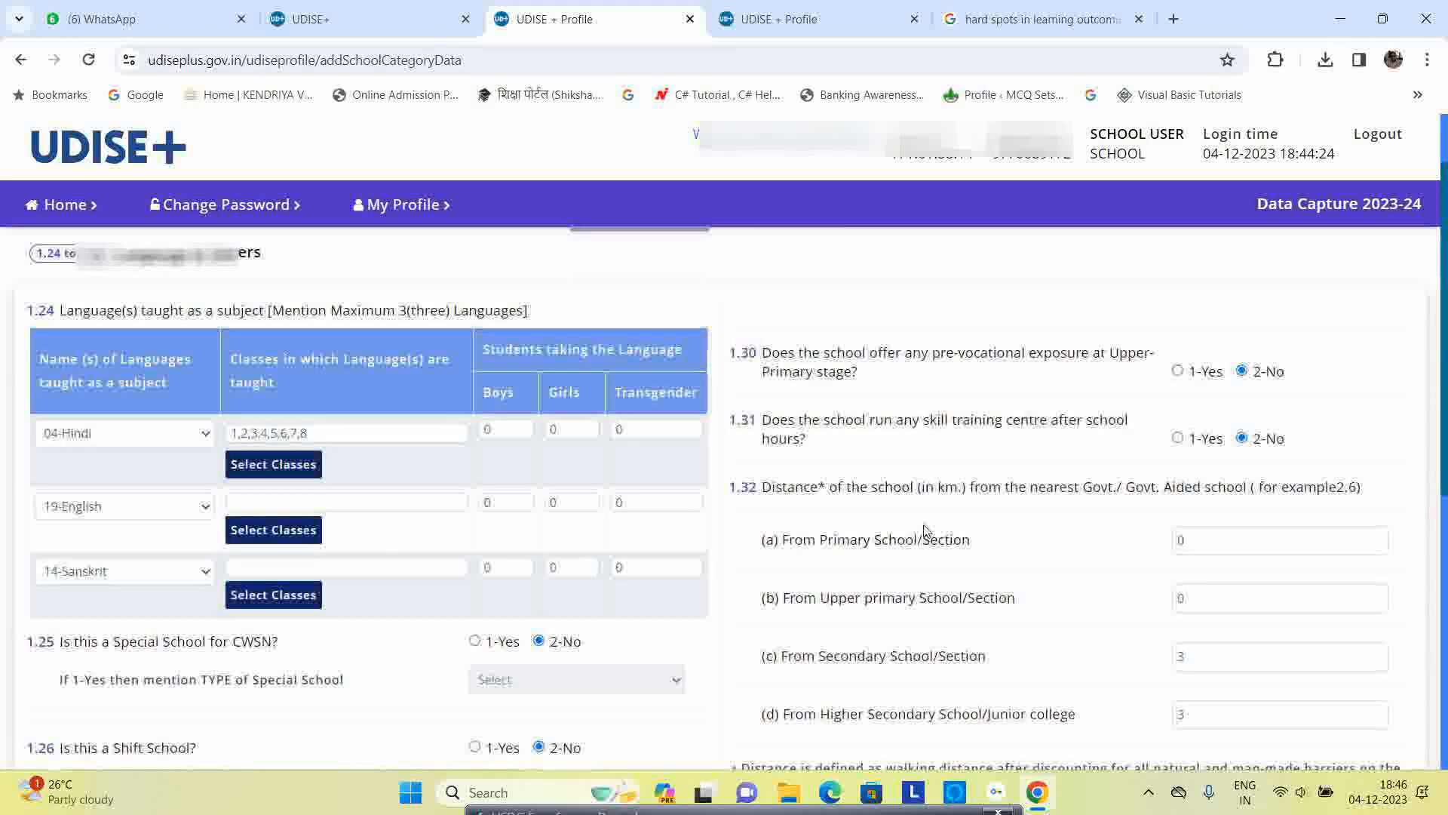
- Enter 50 boys and 40 girls as the students taking Hindi
click(503, 427)
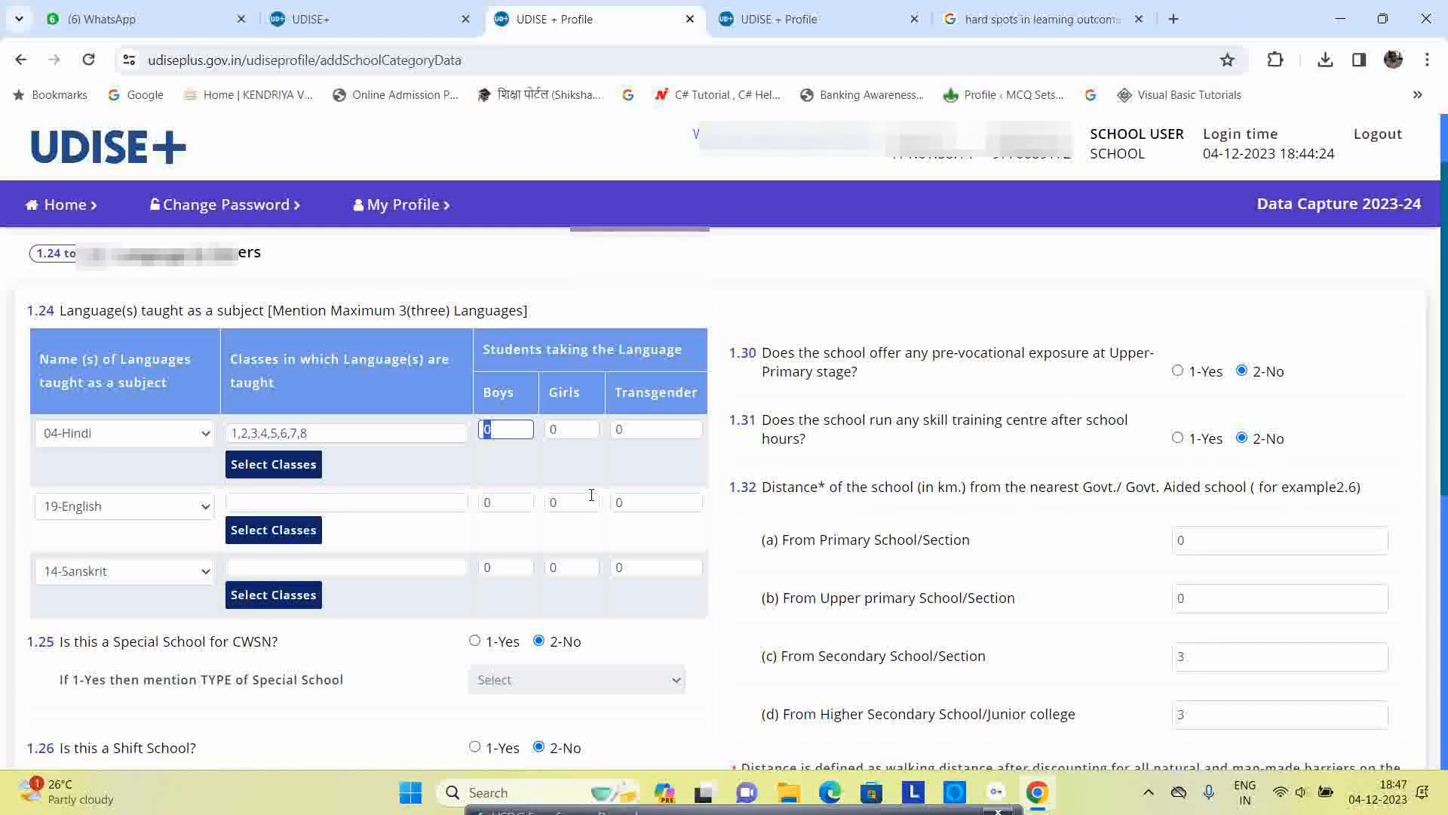
text(50)
key(Tab)
text(40)
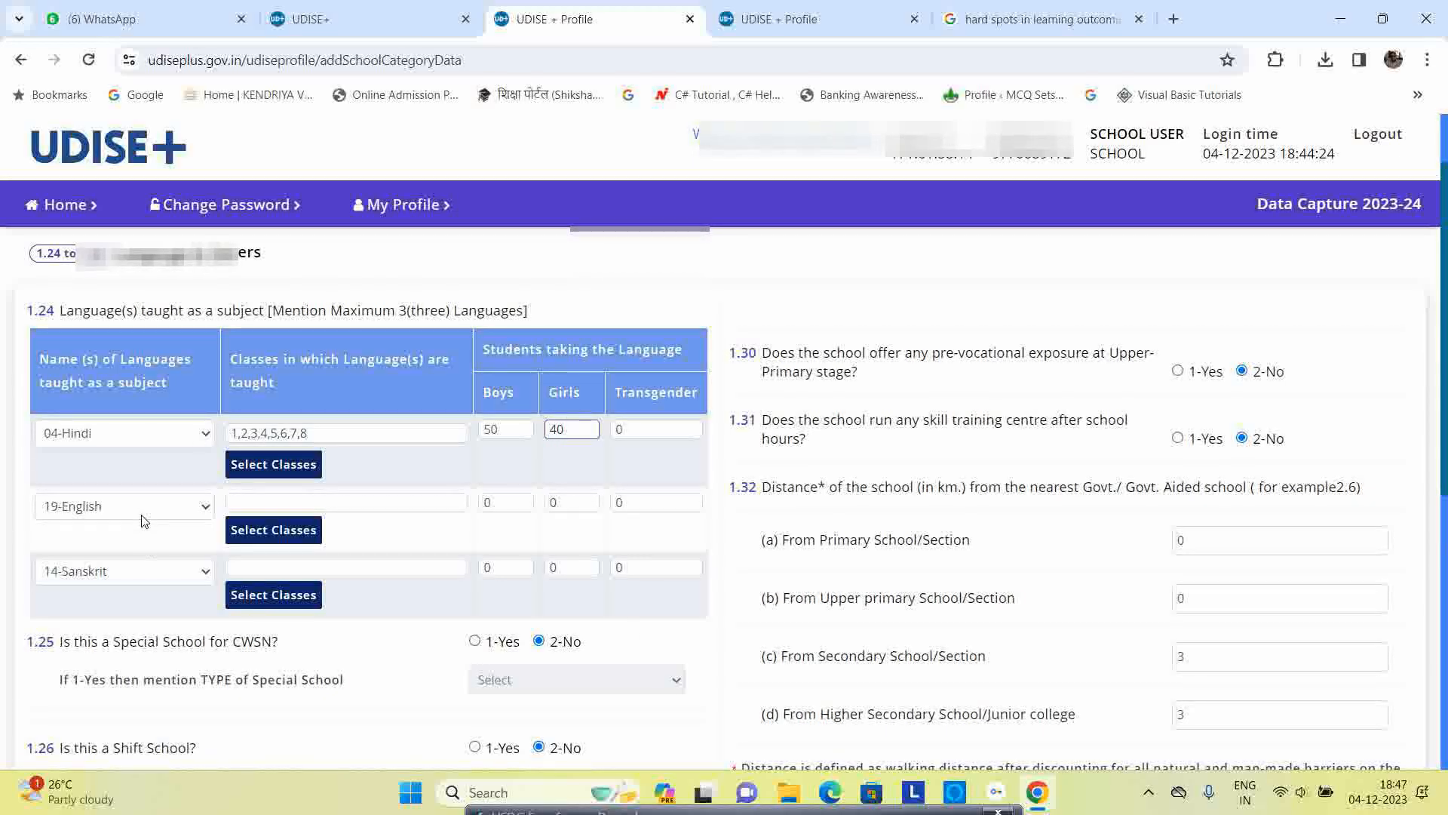
- Select classes 1 to 8 as the classes in which English is taught
click(252, 534)
click(502, 465)
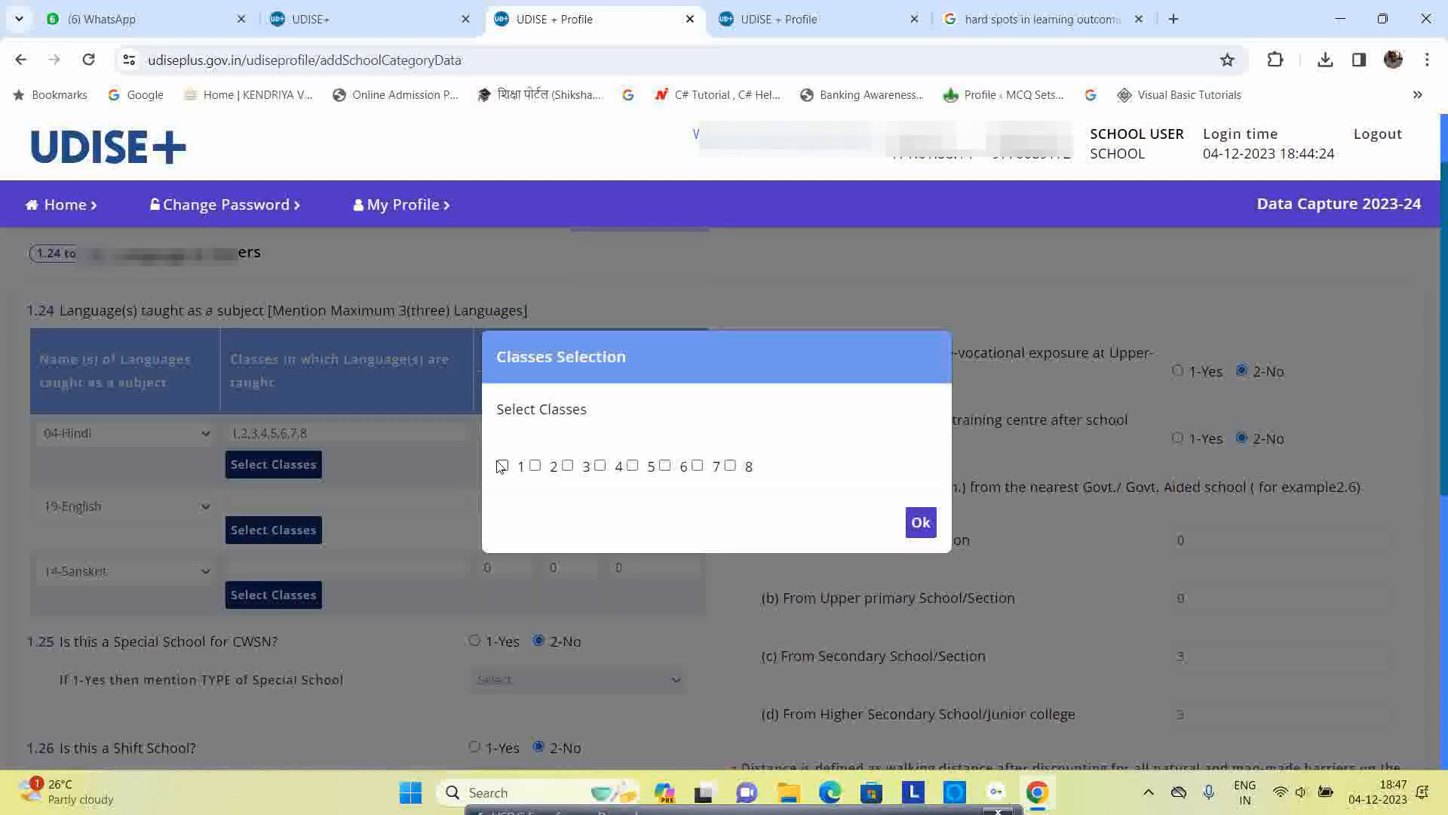
click(535, 465)
click(568, 465)
click(600, 465)
click(633, 465)
click(697, 465)
click(730, 465)
click(920, 522)
- Enter 50 boys and 40 girls as the students taking English
click(519, 508)
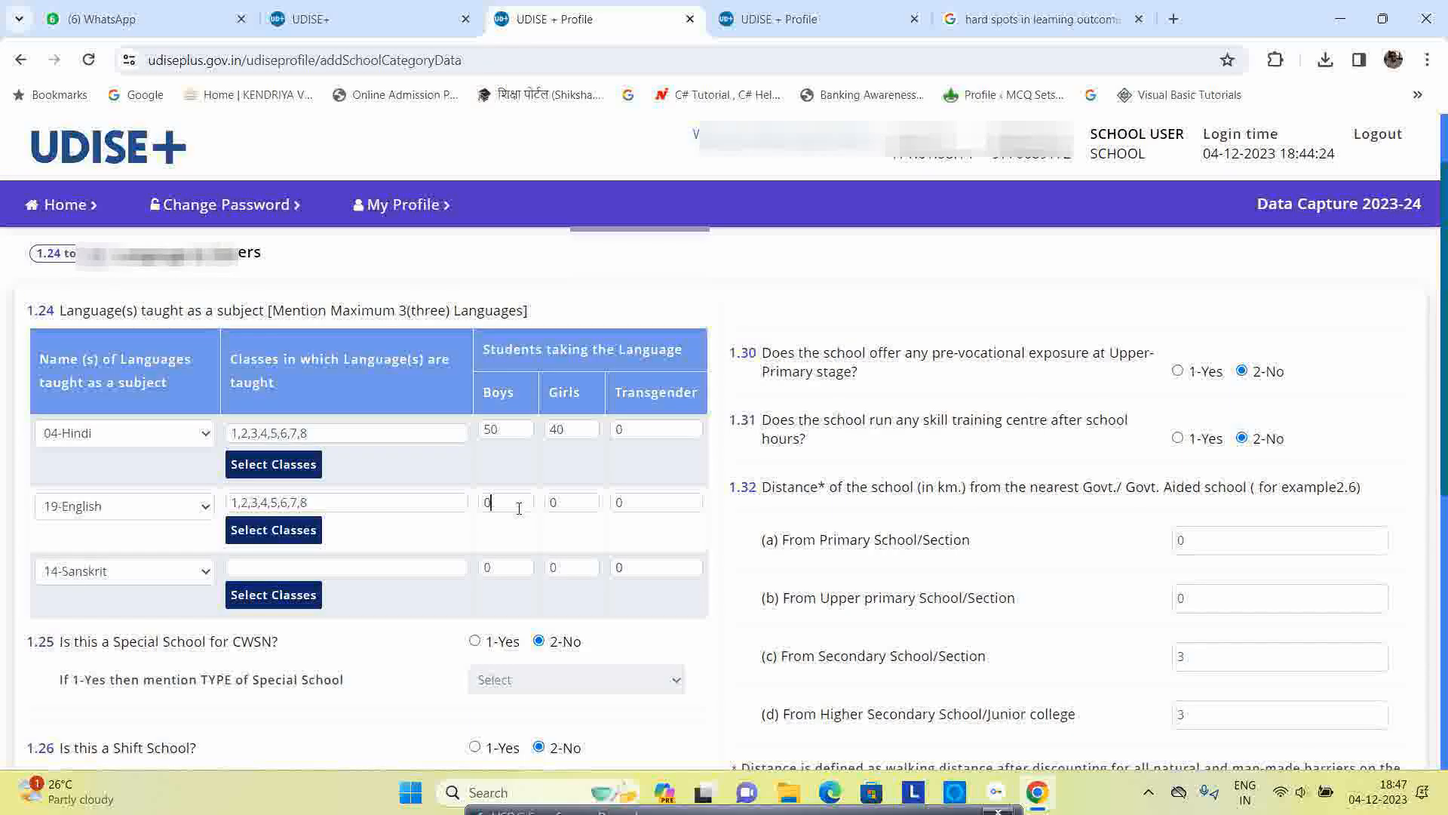
key(BackSpace)
text(50)
key(Tab)
text(40)
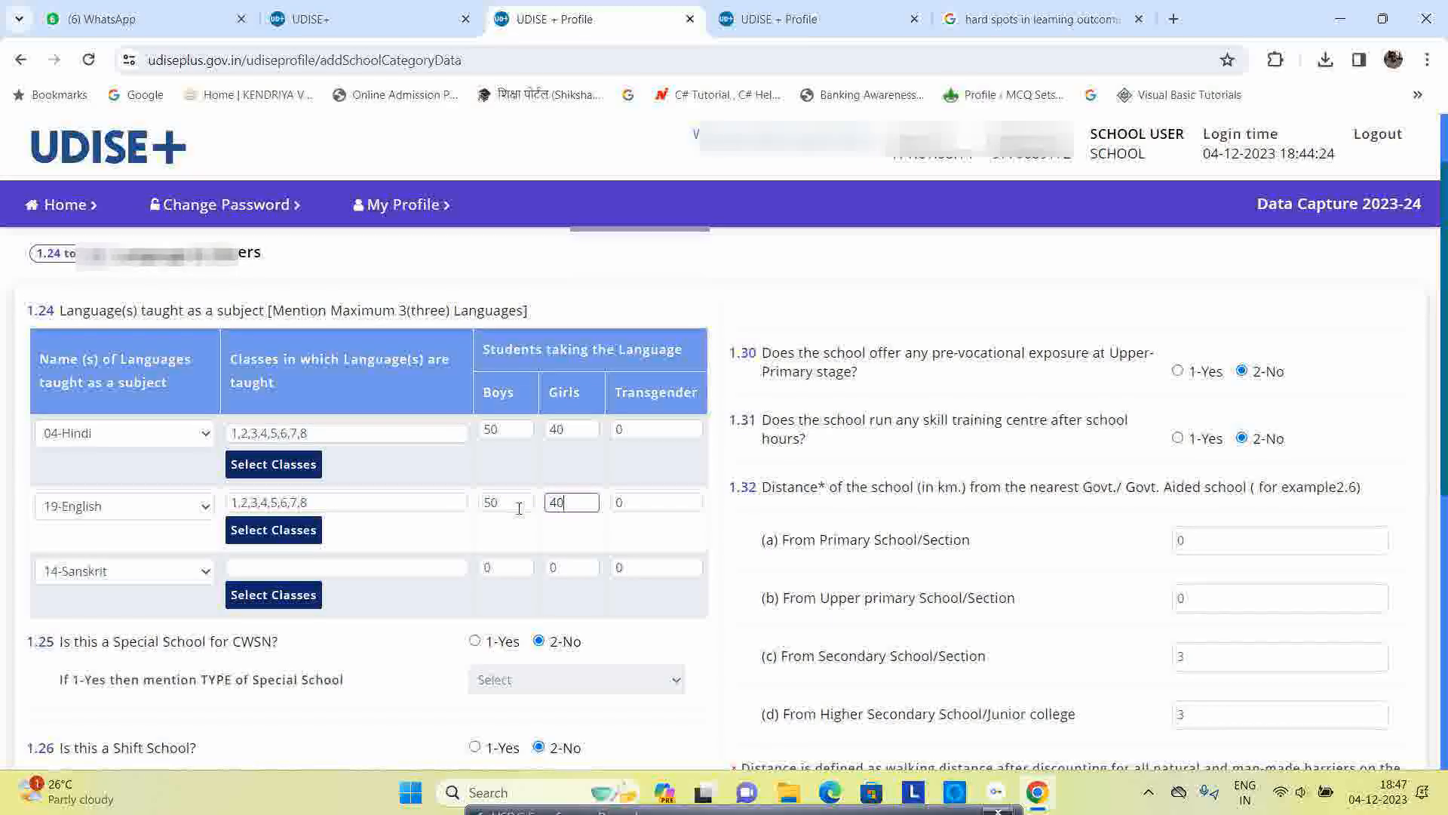
- Select classes 6, 7 and 8 as the classes in which Sanskrit is taught
click(274, 594)
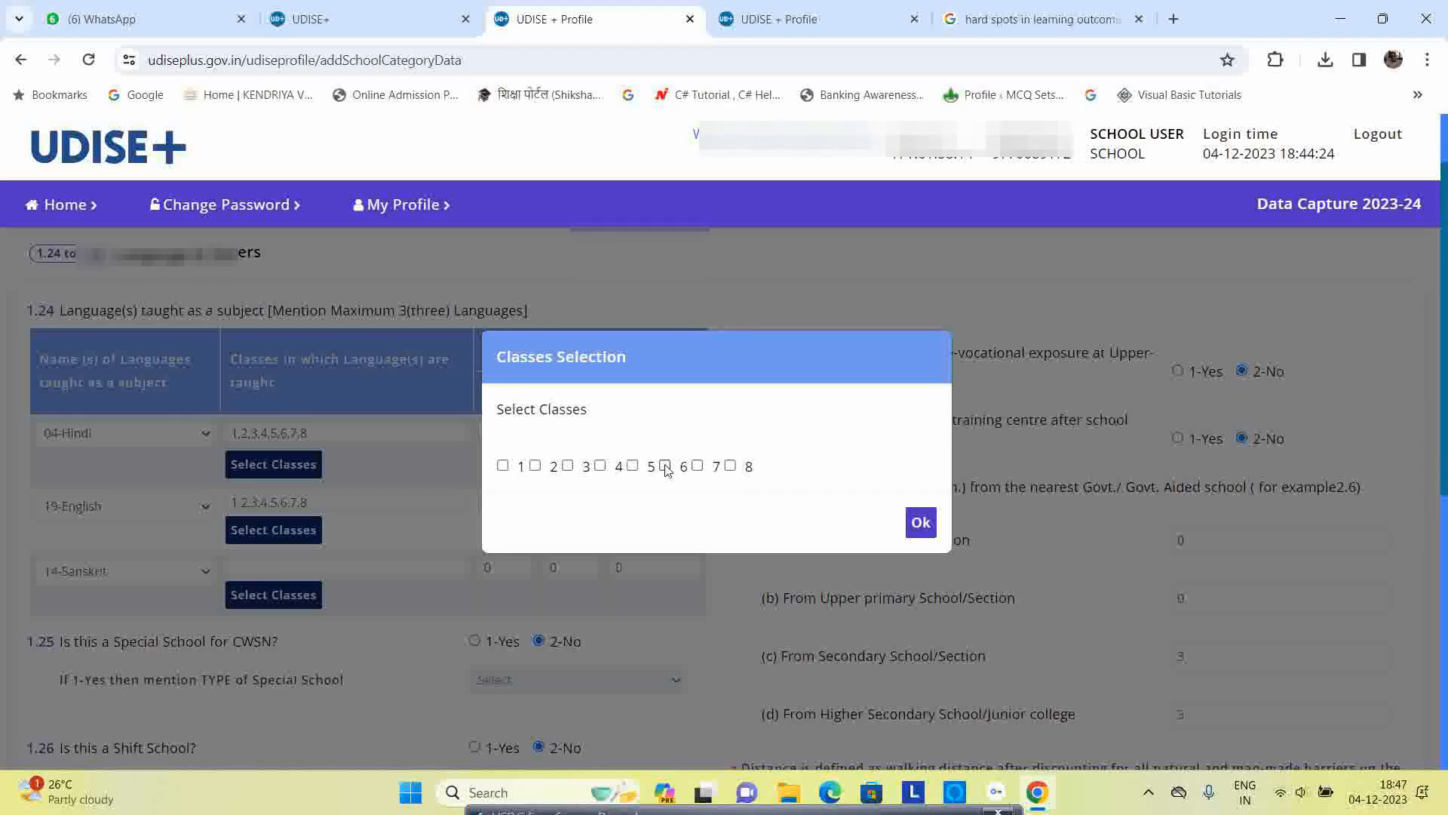
click(665, 466)
click(697, 465)
click(730, 466)
click(920, 522)
- Enter 25 boys and 20 girls as the students taking Sanskrit
click(518, 566)
text(2)
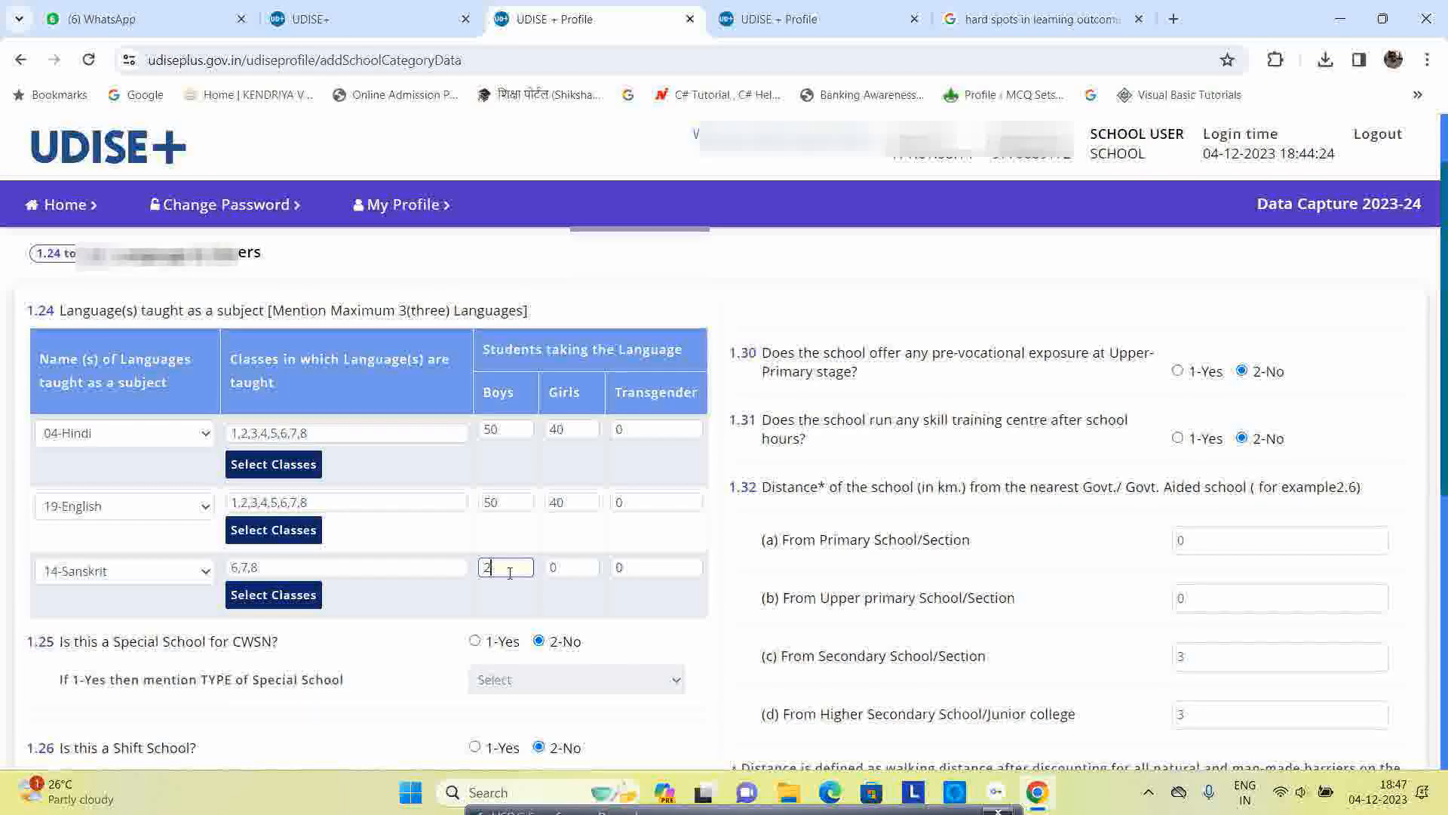
text(5)
key(Tab)
text(20)
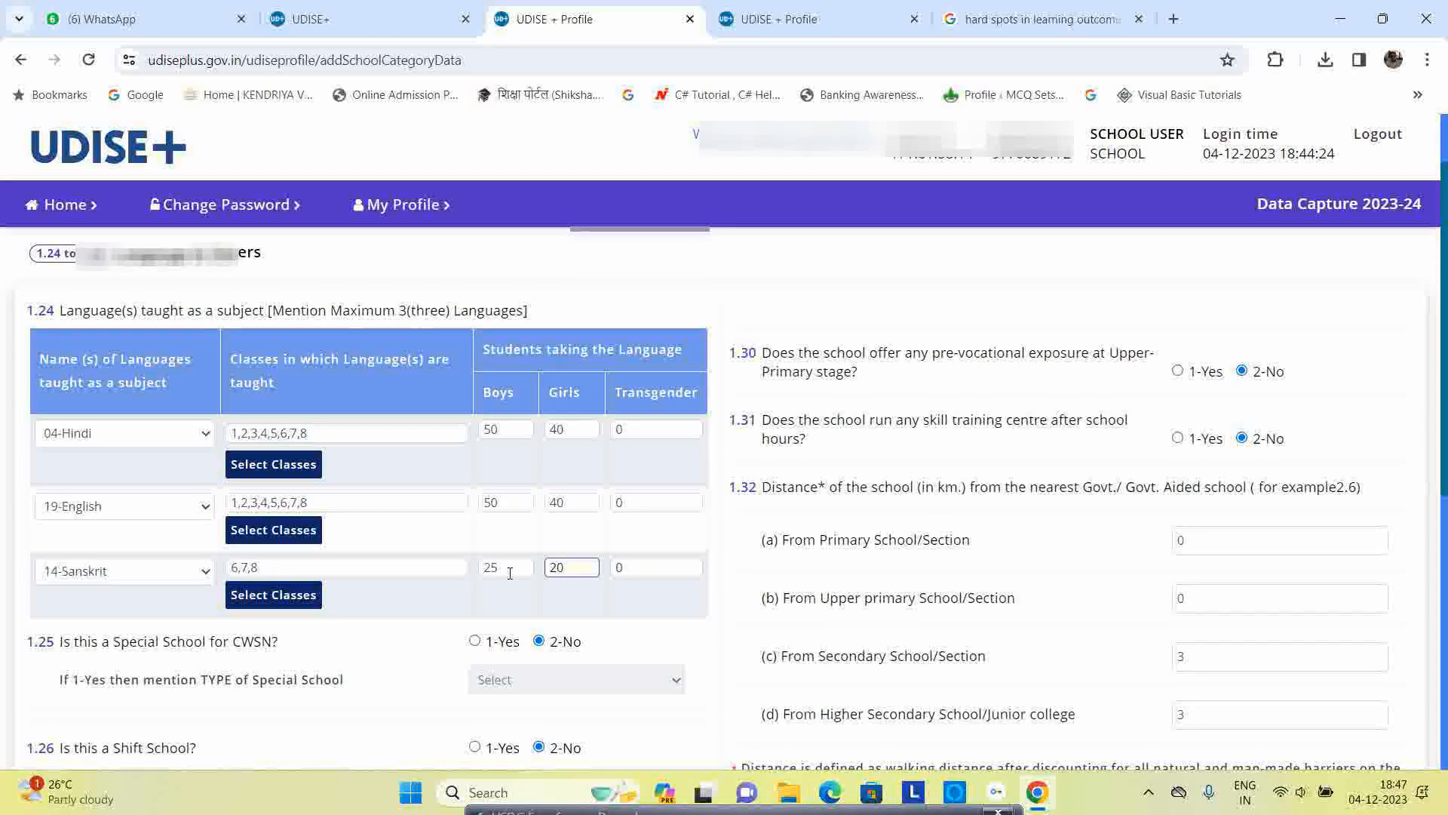
click(408, 617)
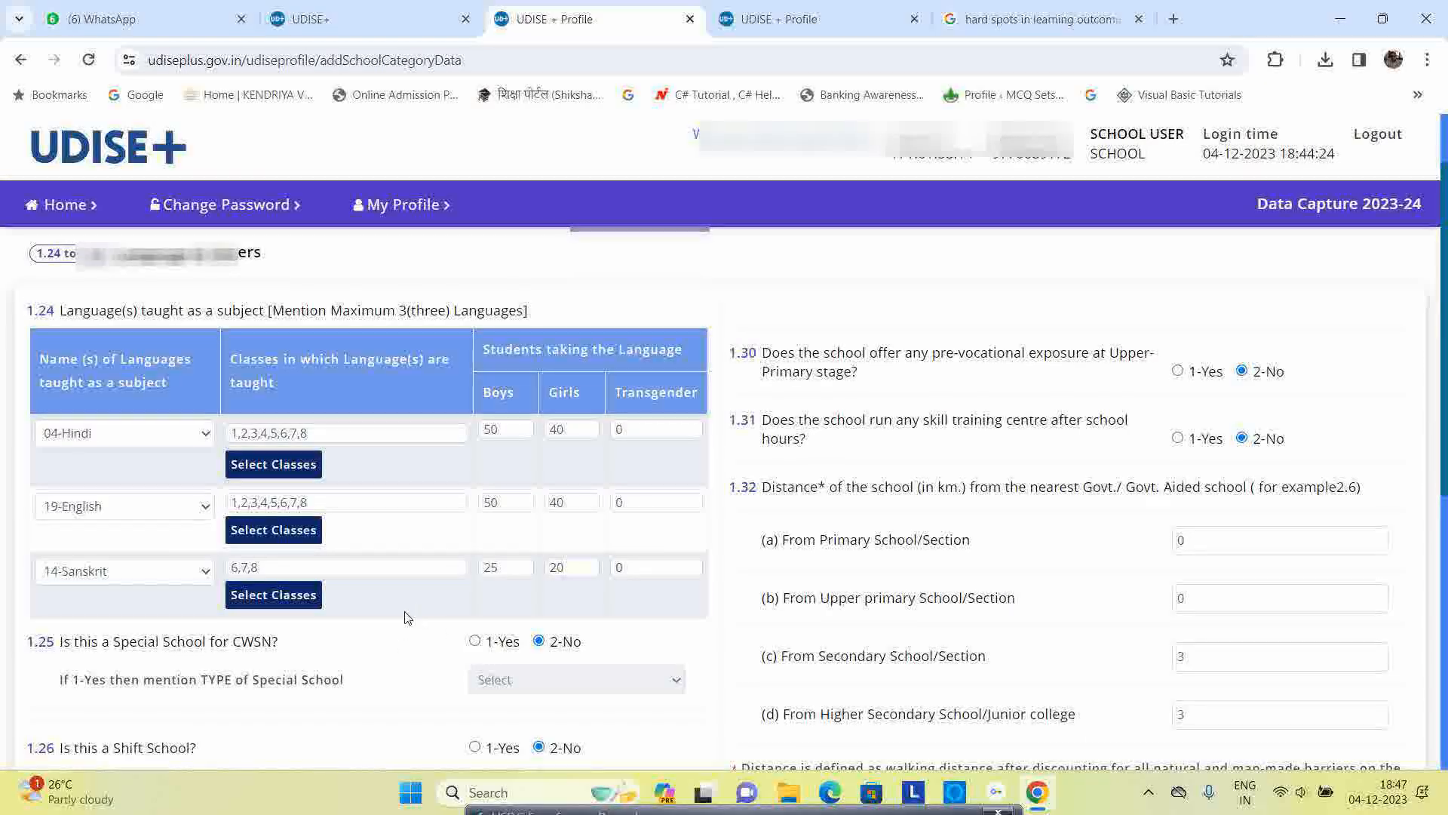
- Review questions 1.25 to 1.29 on special school, shift, residential, minority-managed and mother-tongue teaching status
scroll(403, 616, down, 1)
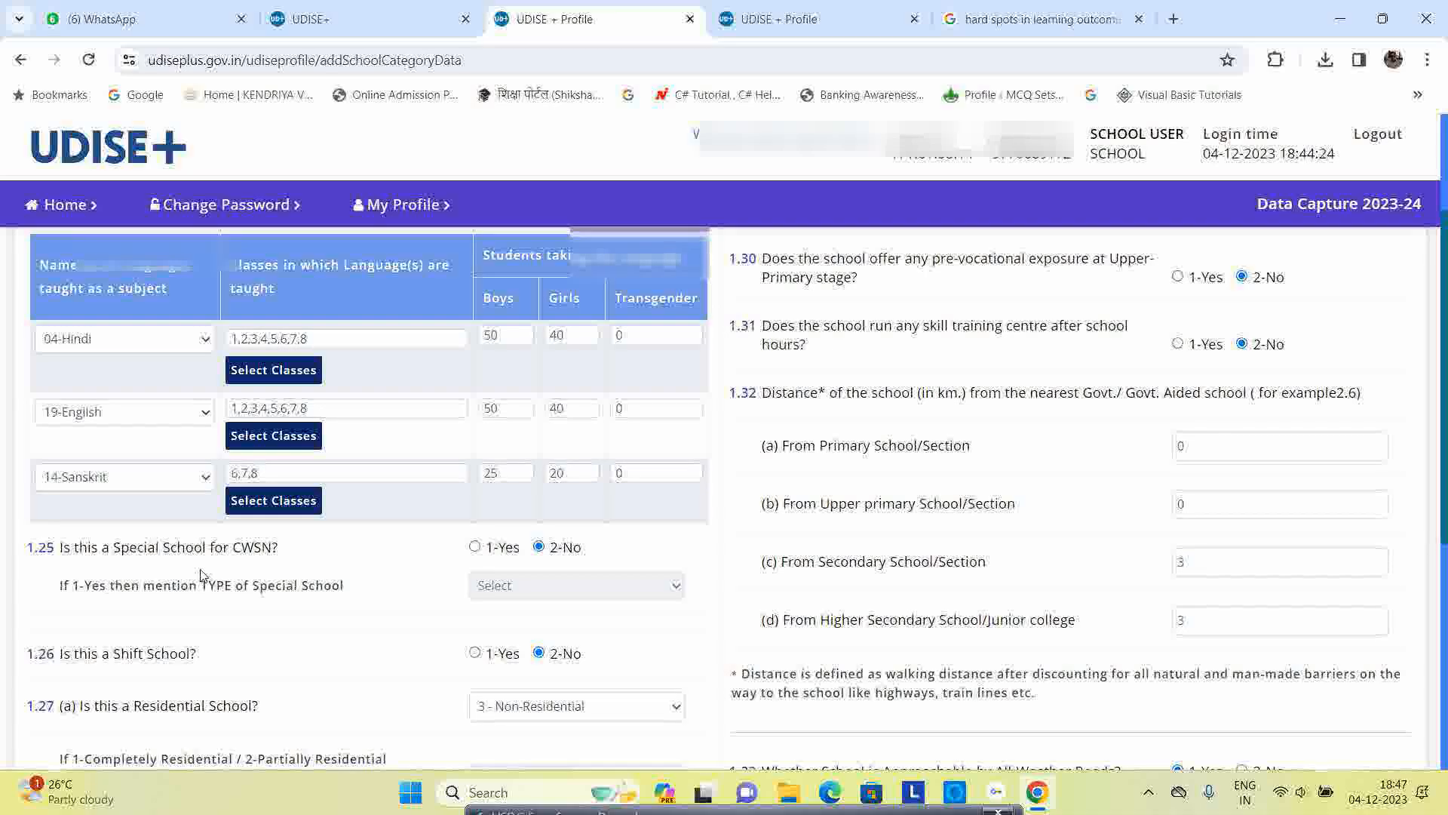
scroll(537, 559, down, 1)
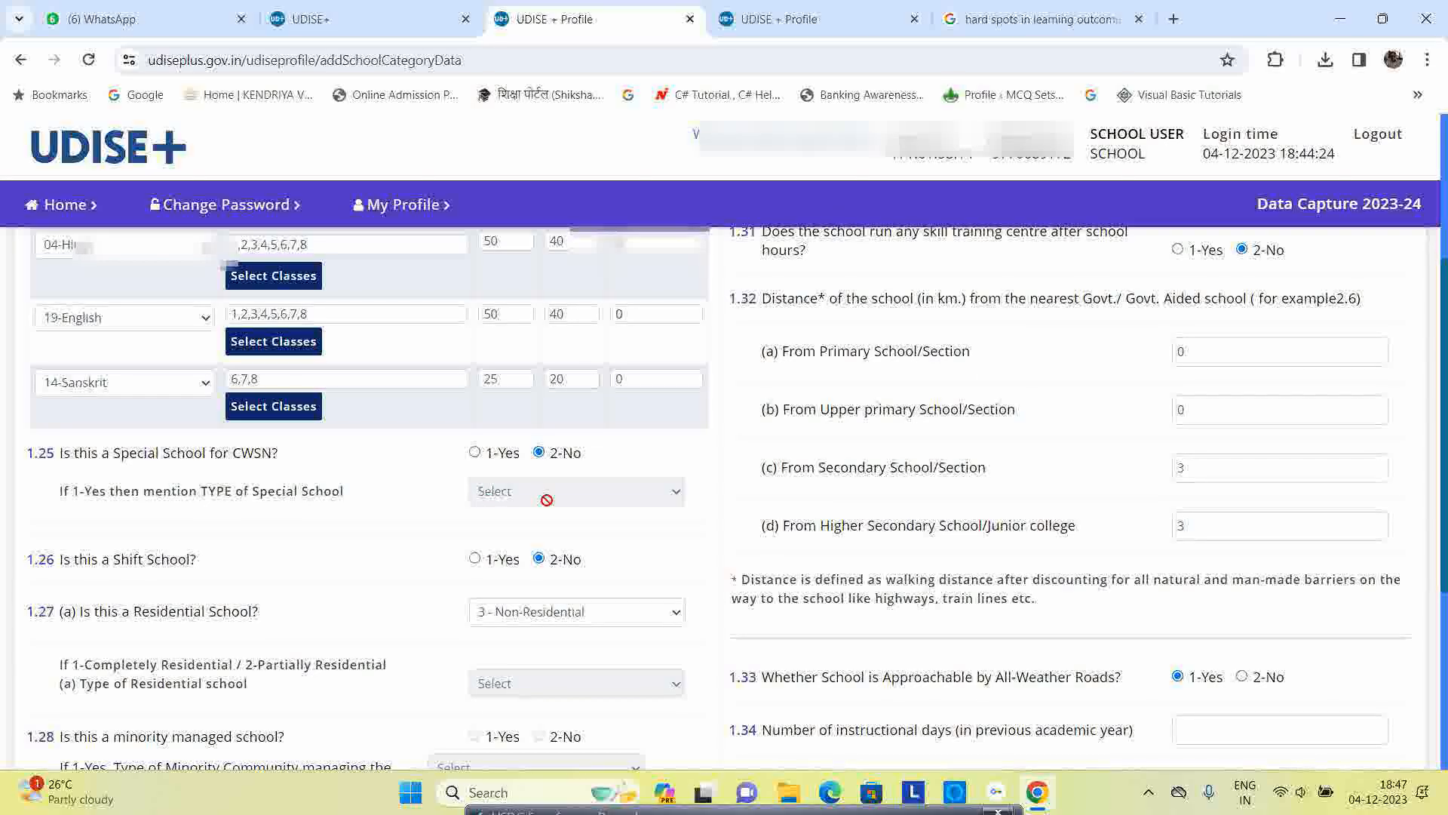
scroll(326, 531, down, 1)
scroll(275, 456, down, 1)
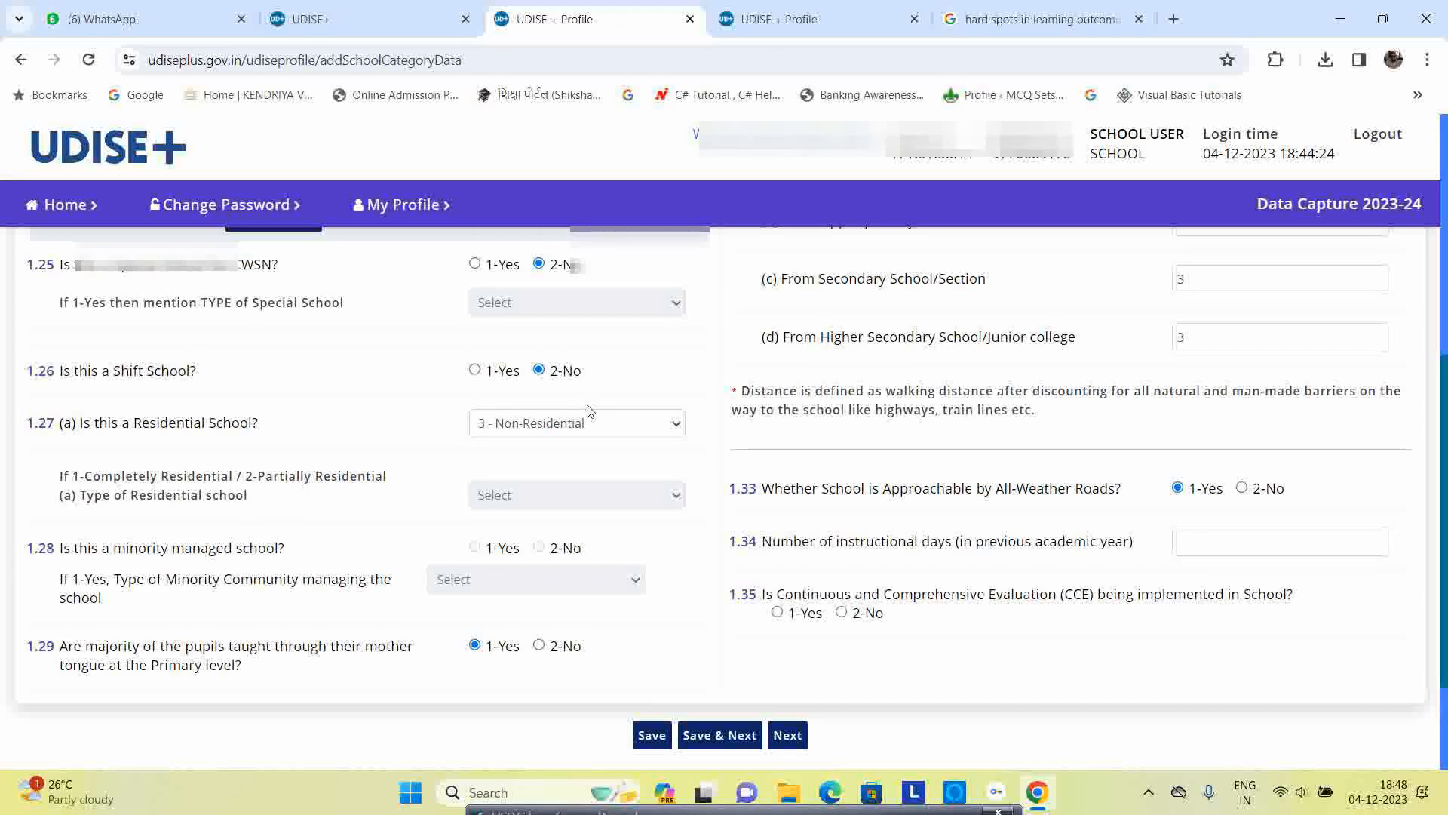
scroll(649, 422, down, 1)
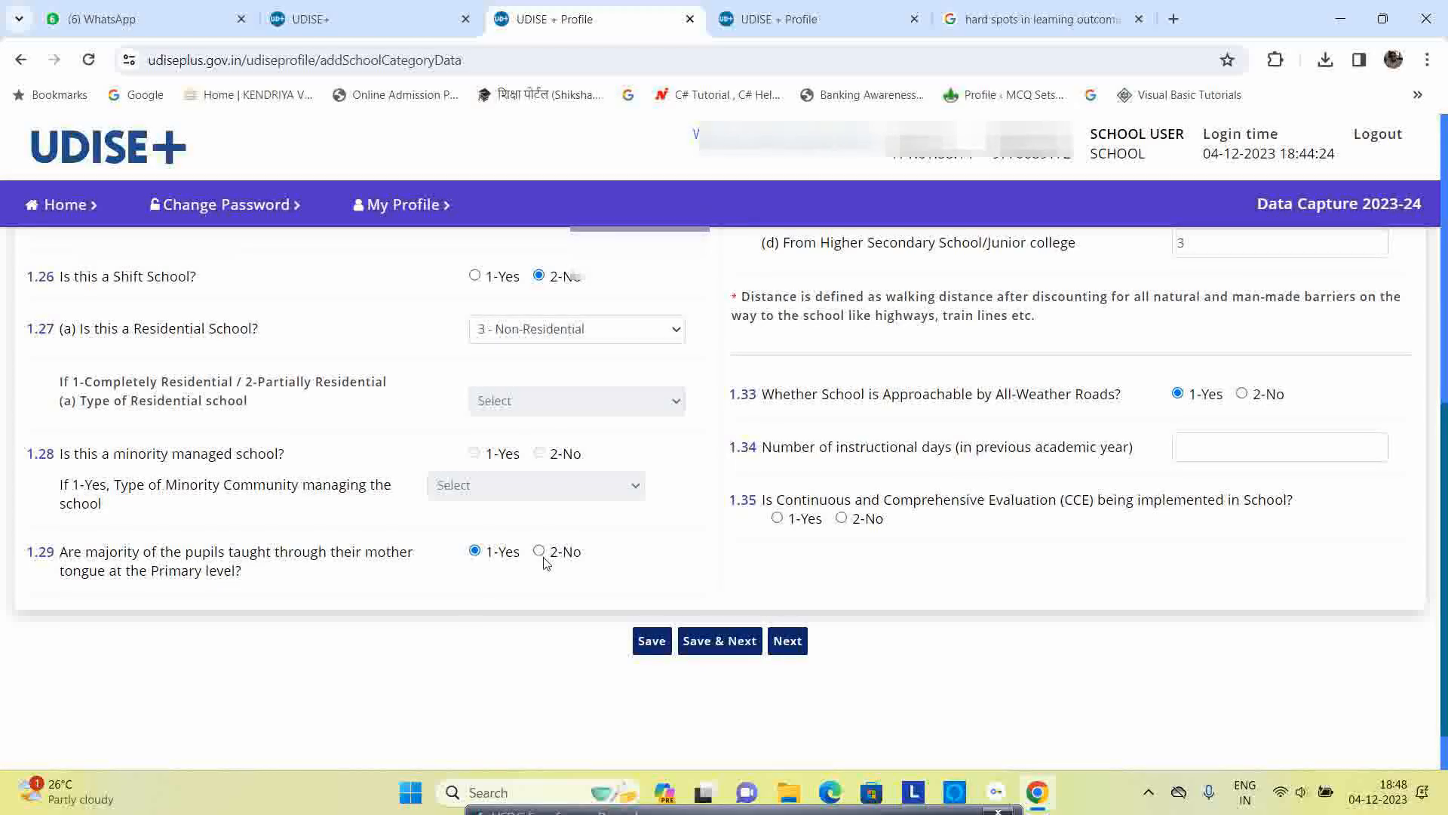
scroll(544, 562, up, 7)
scroll(755, 472, up, 2)
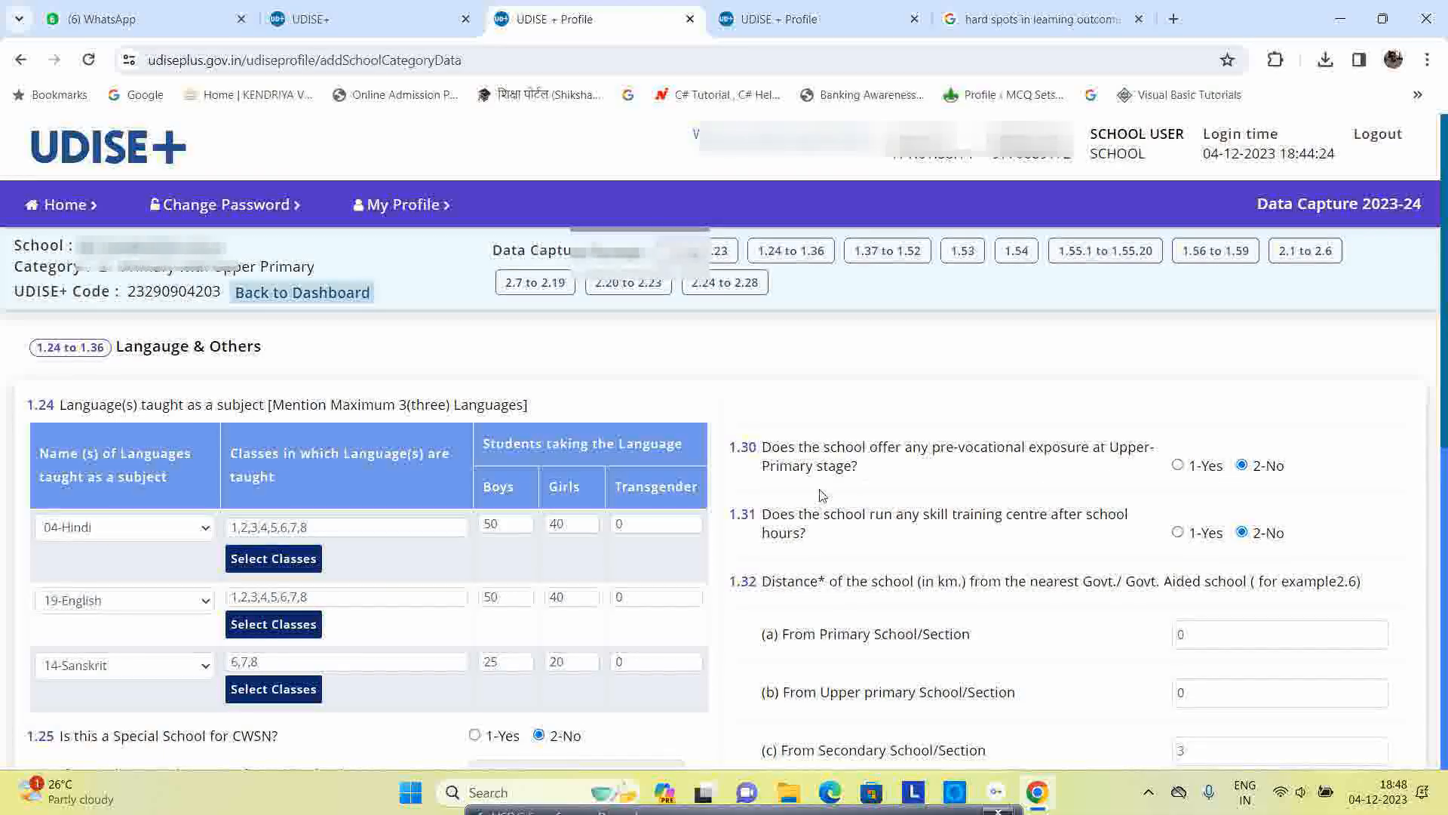
- Review the pre-vocational and skill training answers and the four distances to the nearest government schools in 1.30 to 1.32
scroll(897, 491, down, 1)
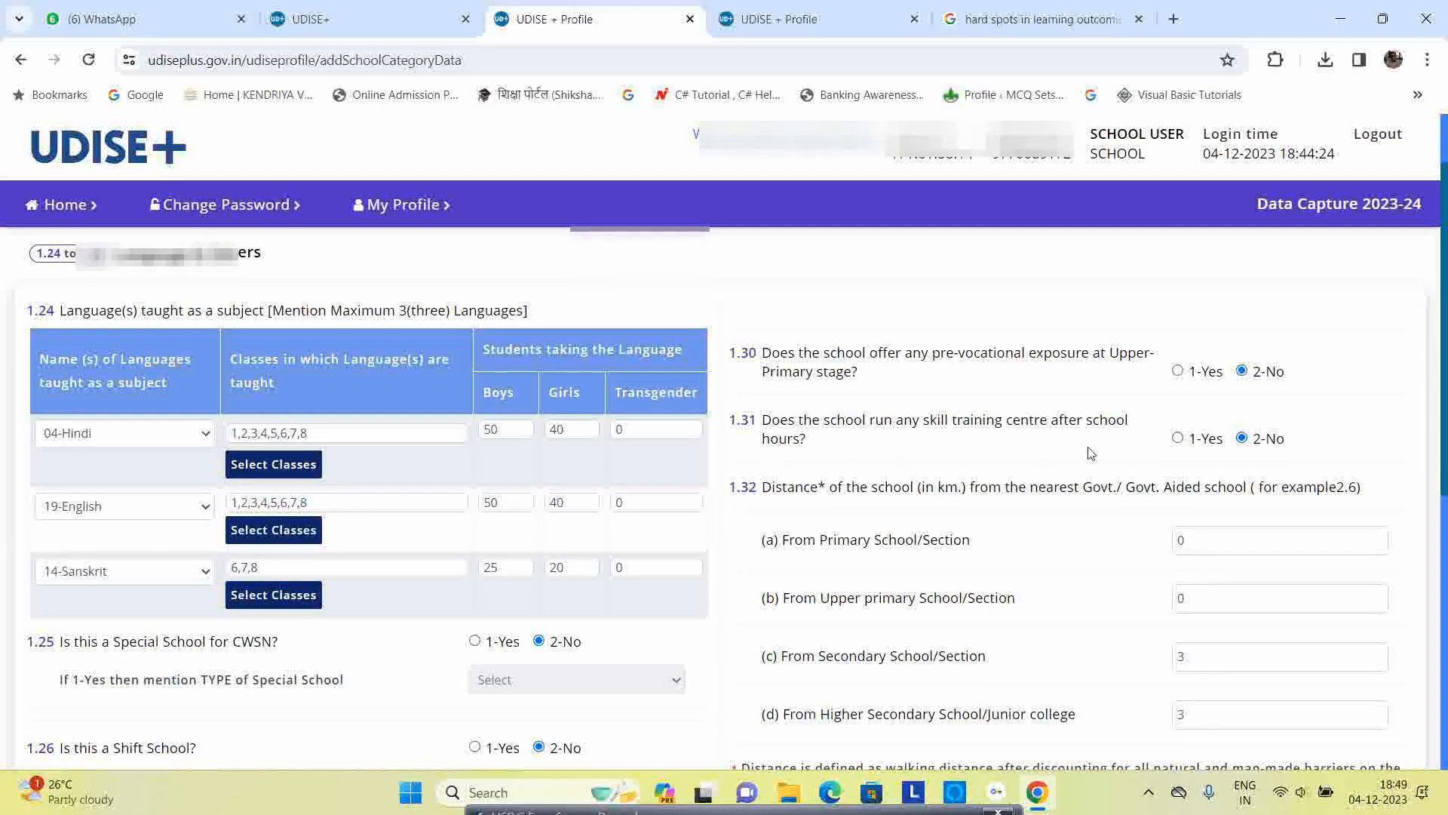
scroll(1091, 453, down, 1)
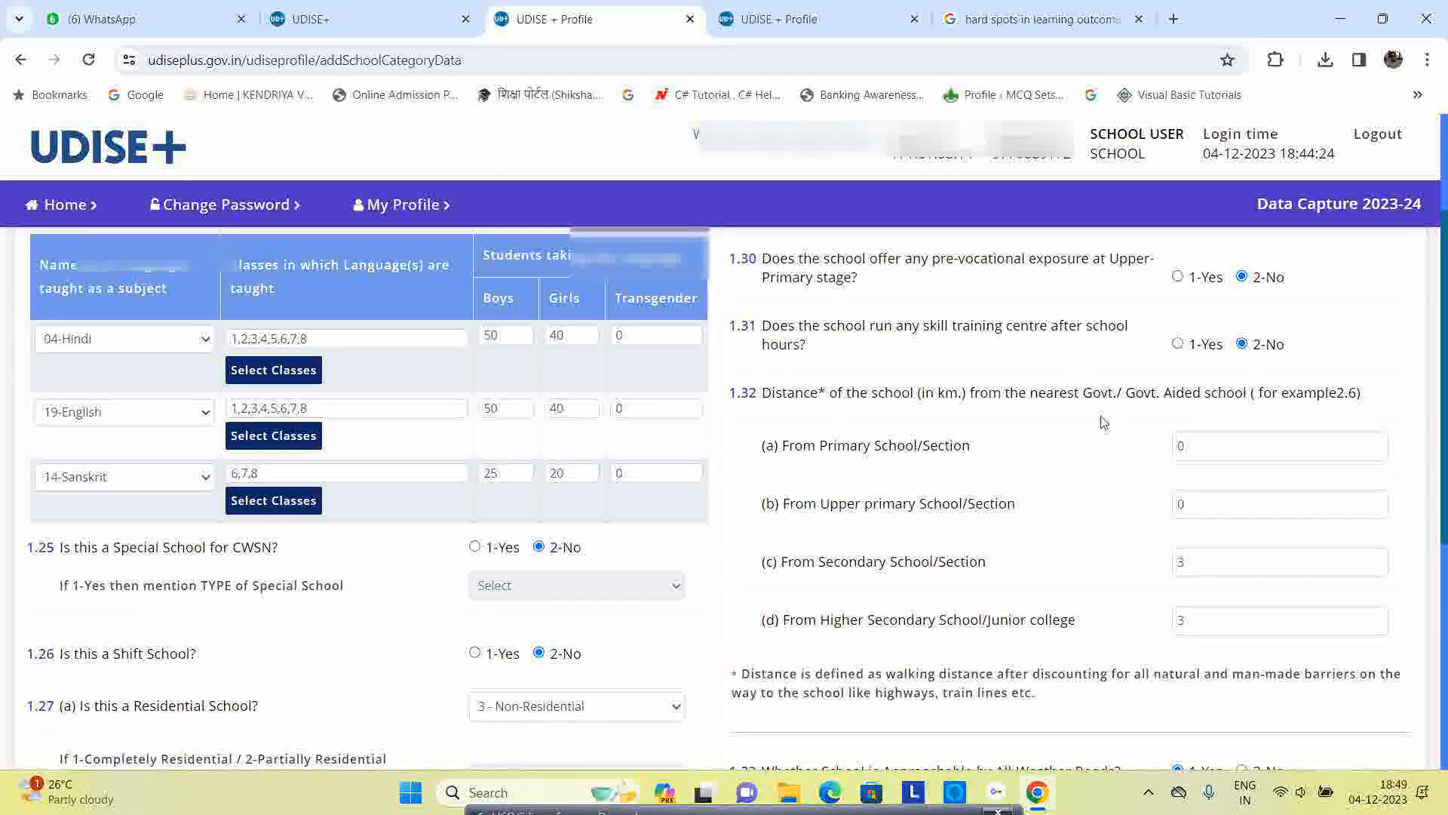
scroll(1103, 422, down, 1)
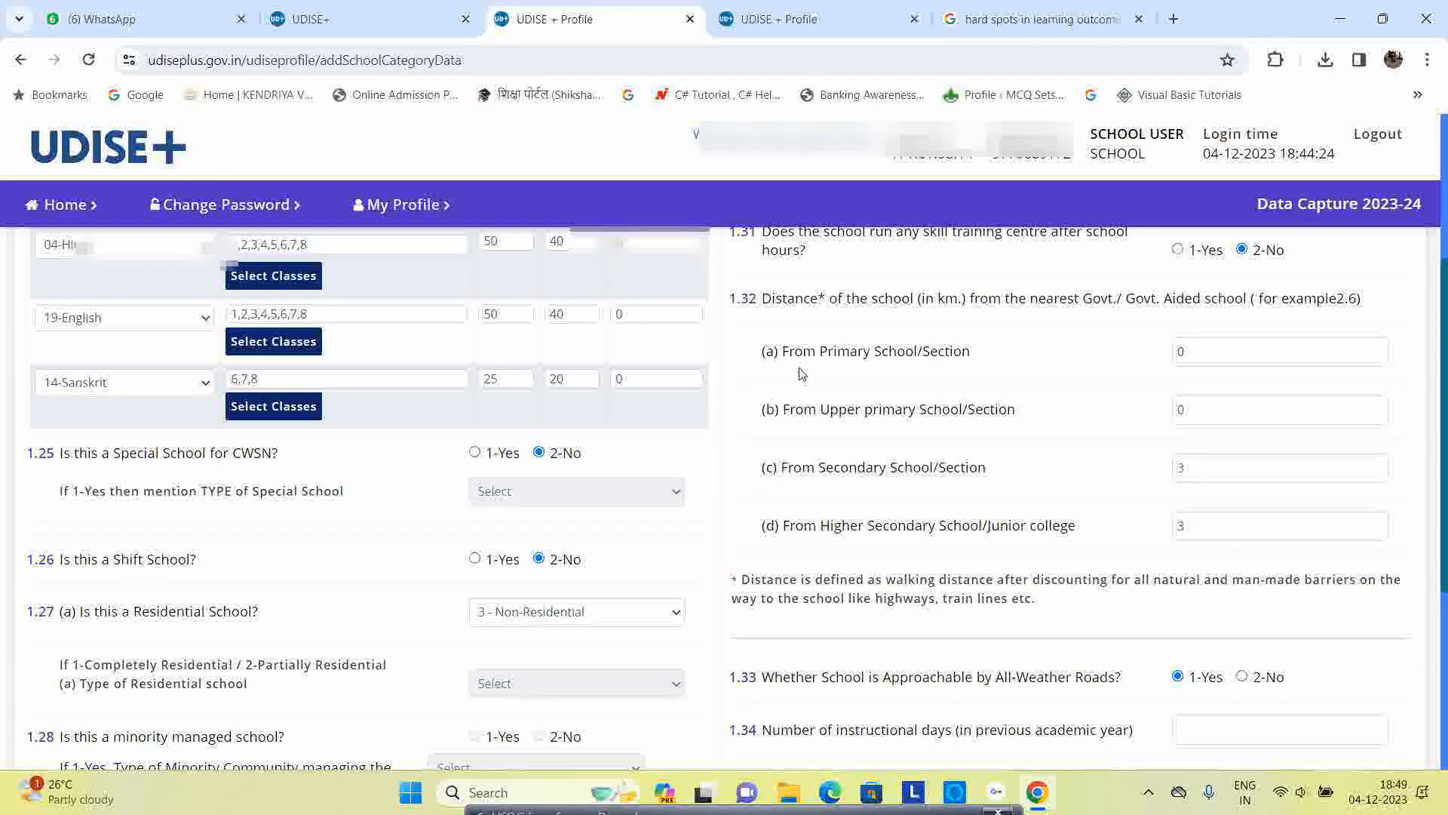
drag(788, 352, 972, 355)
click(1020, 368)
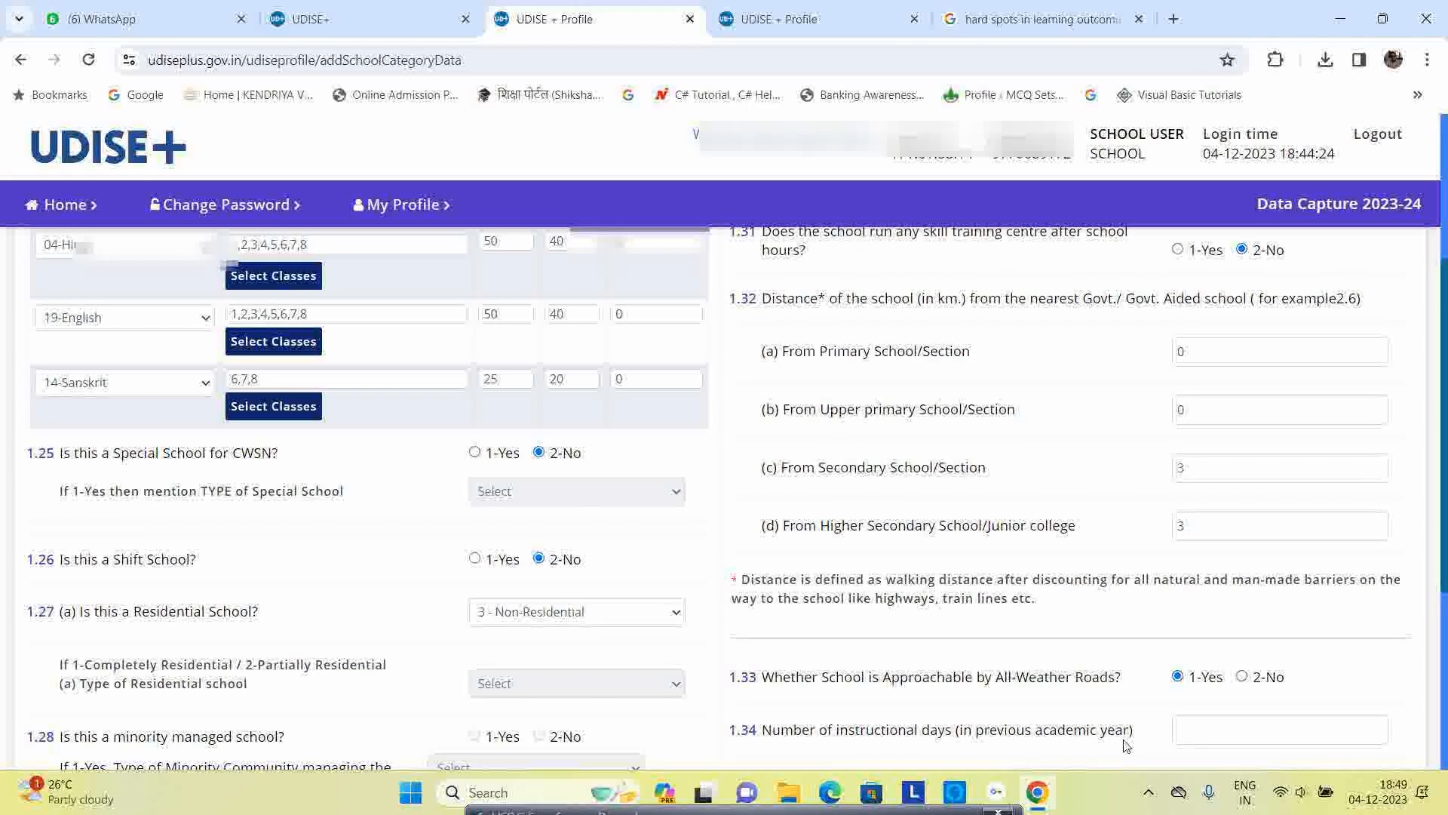
double_click(1214, 351)
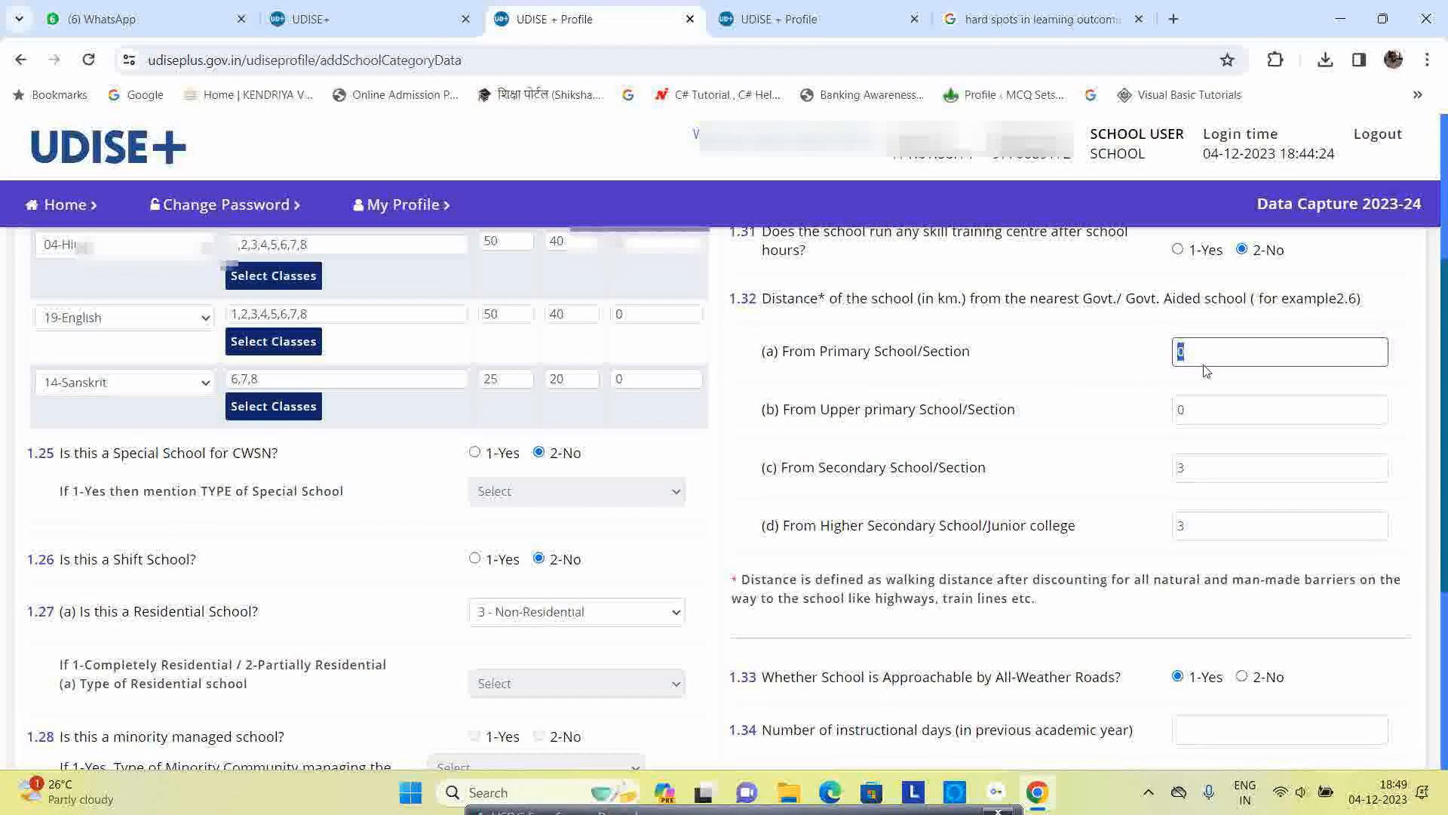
click(1106, 393)
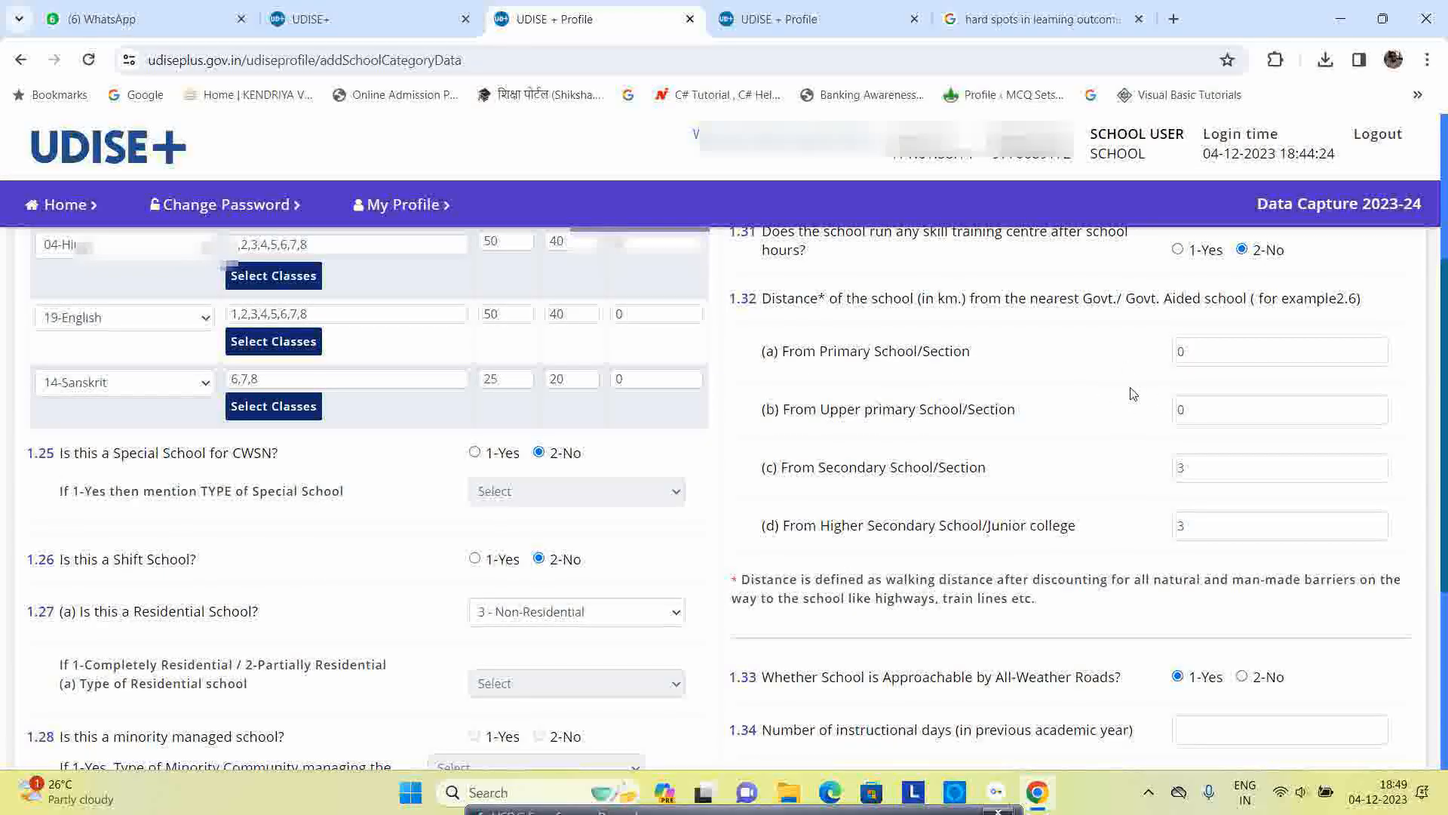
click(1194, 347)
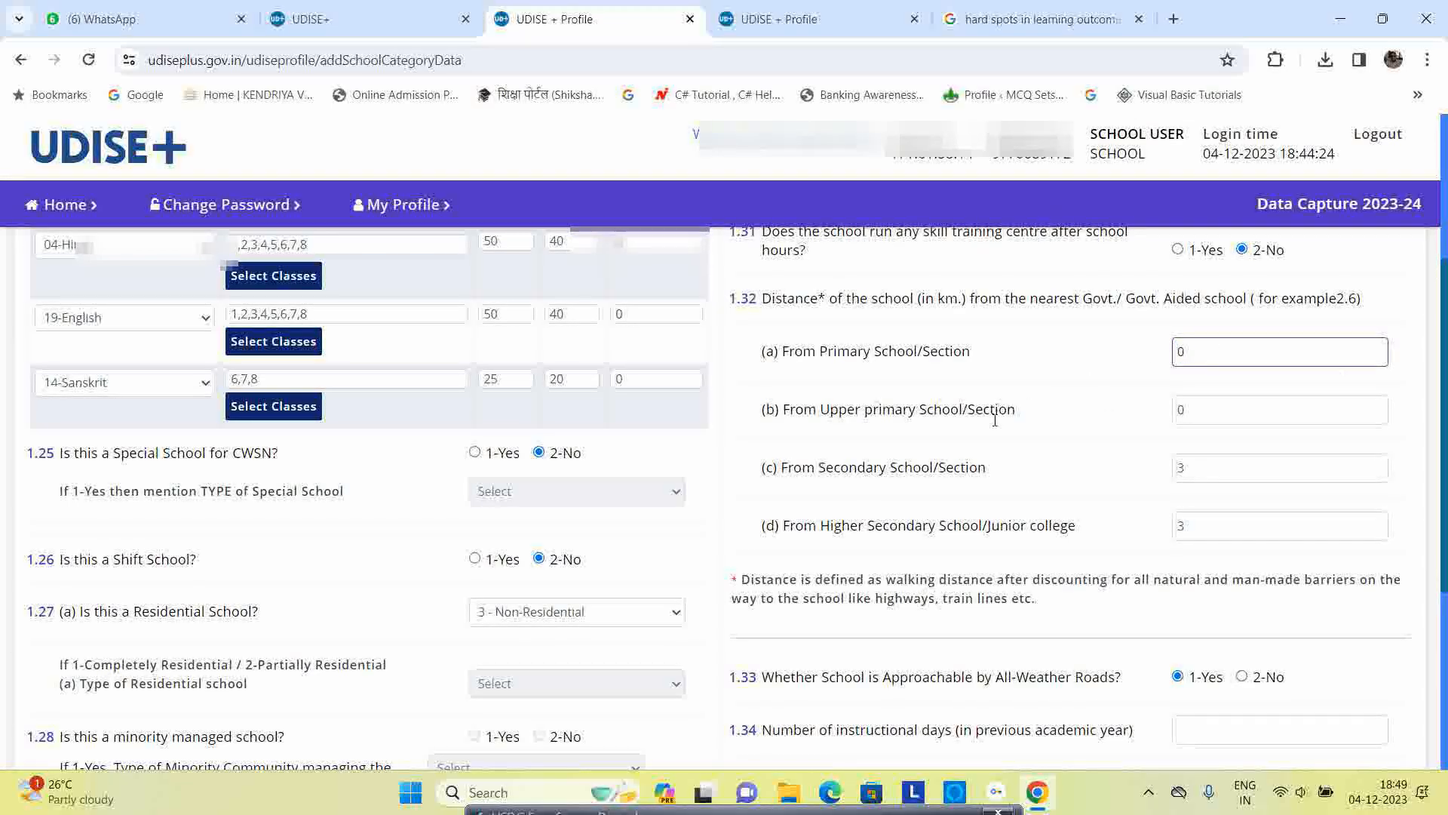
click(1241, 415)
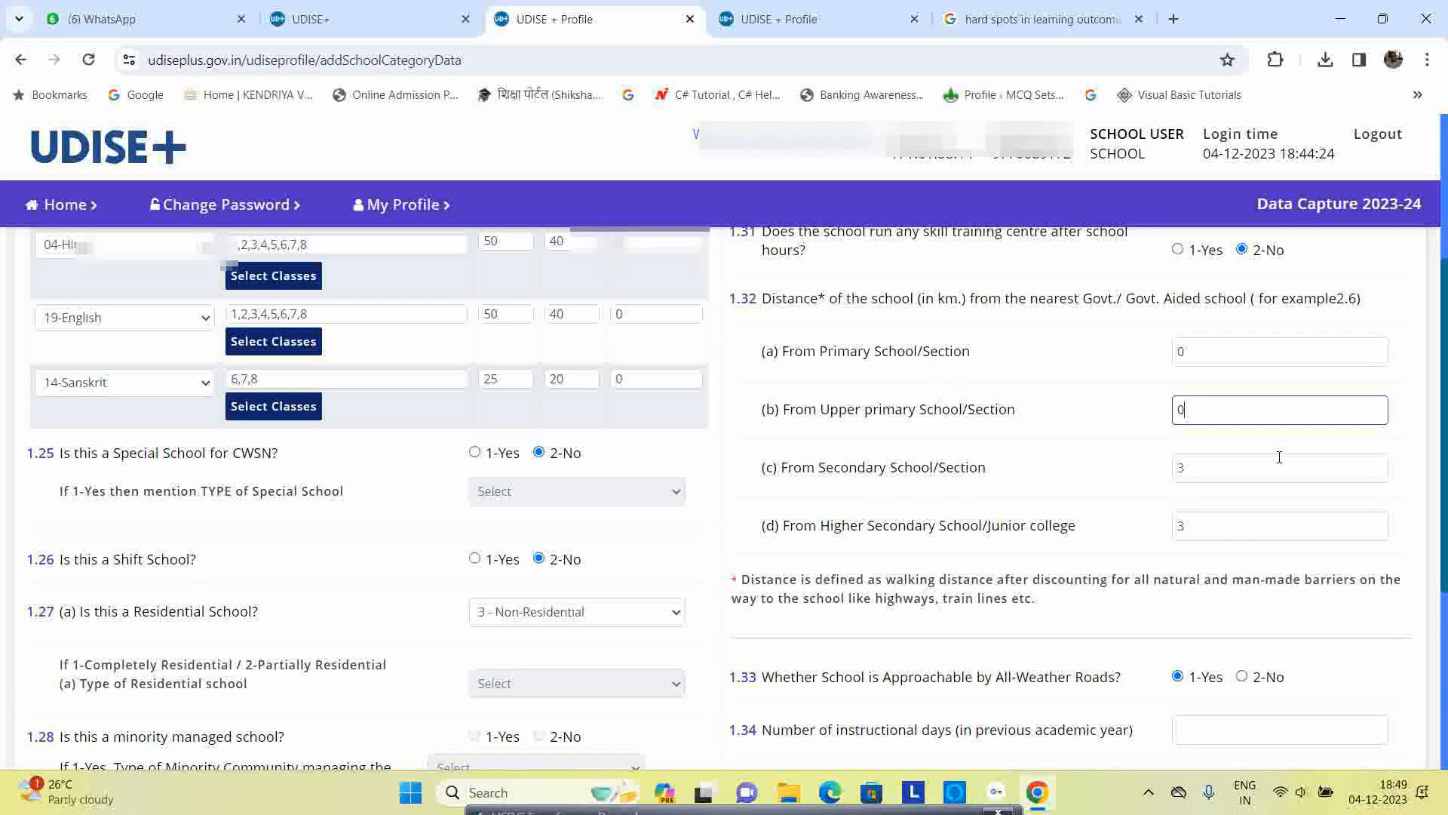
click(1211, 472)
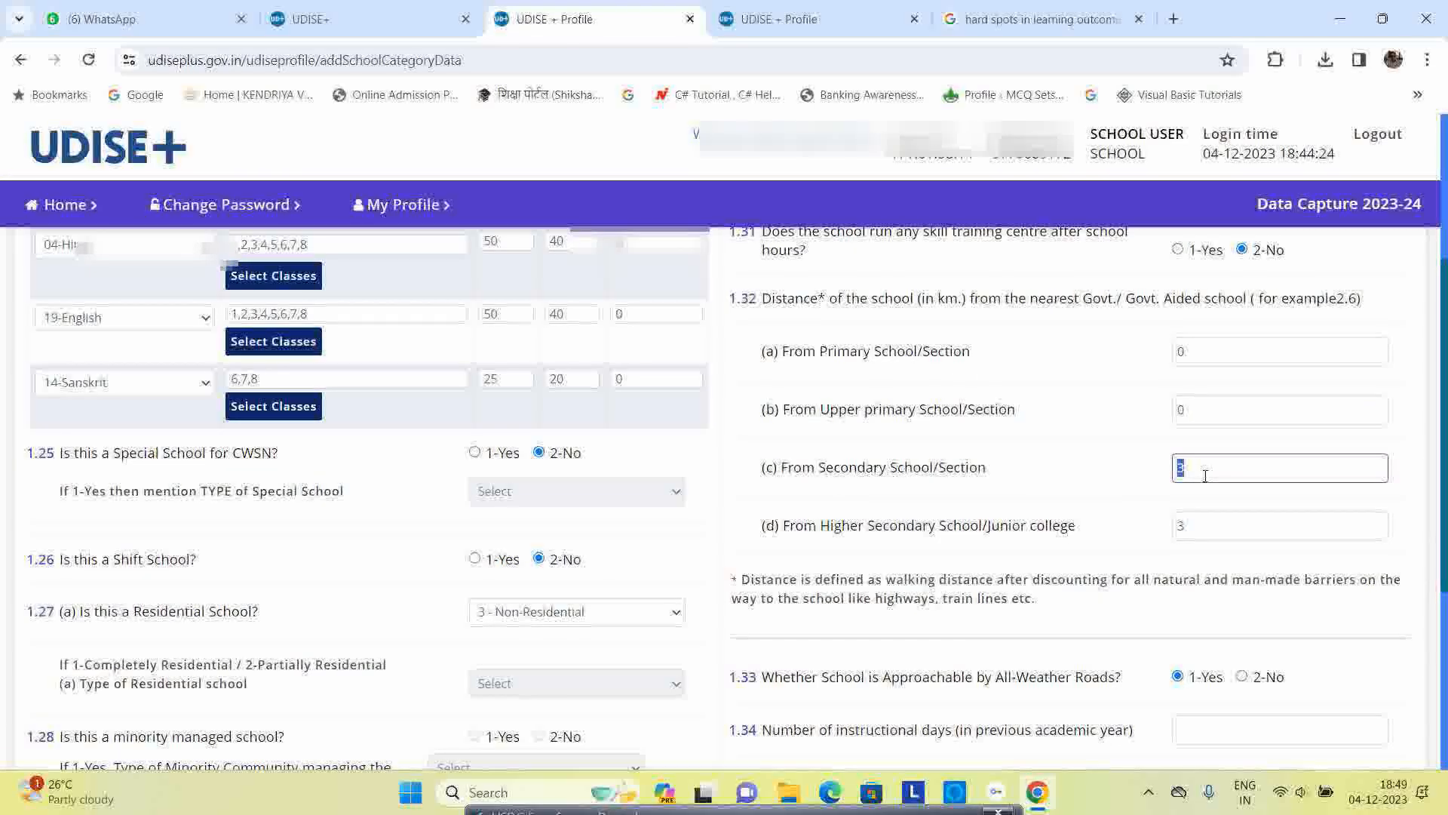
double_click(1202, 469)
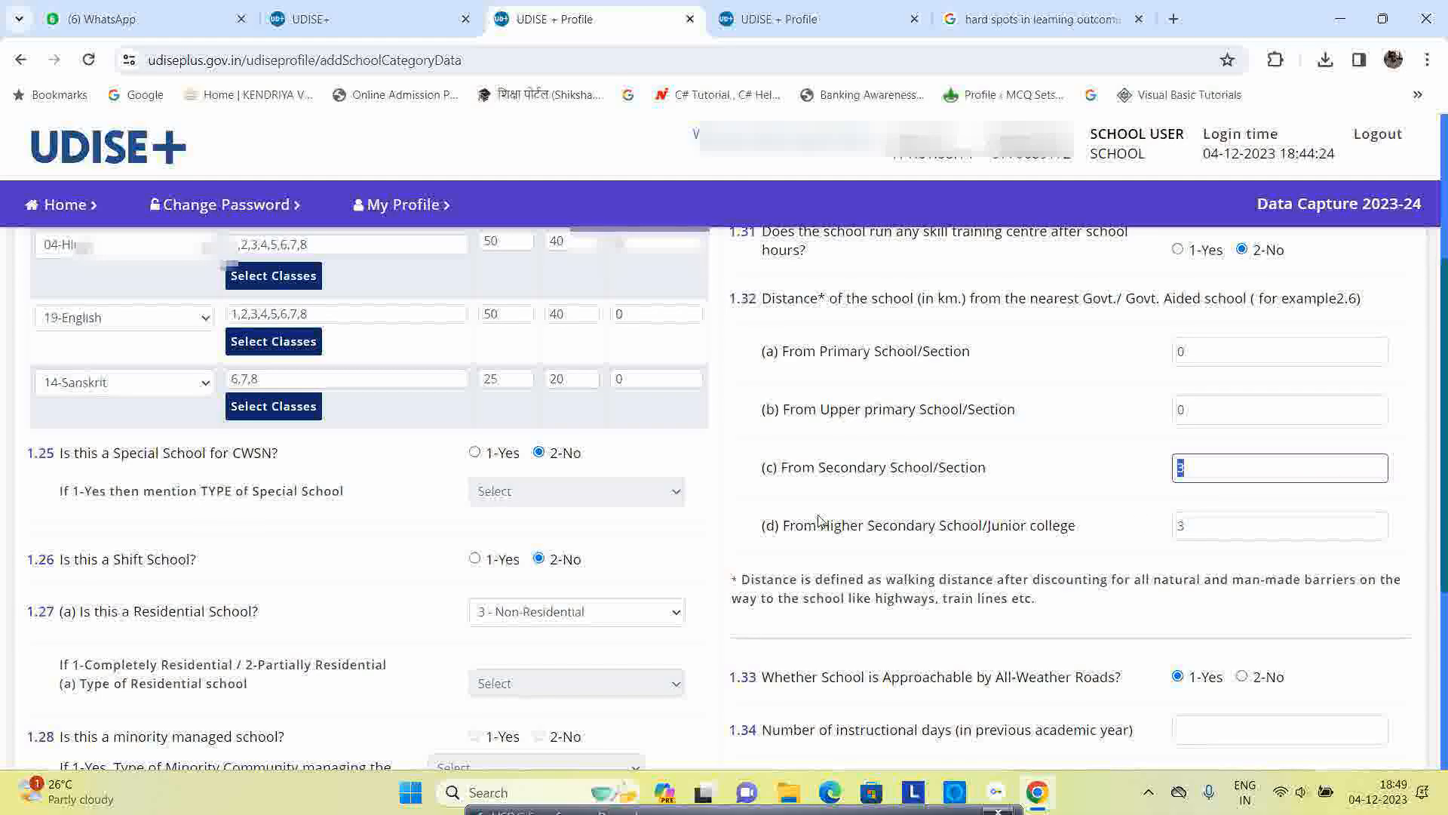
double_click(1244, 522)
click(1074, 493)
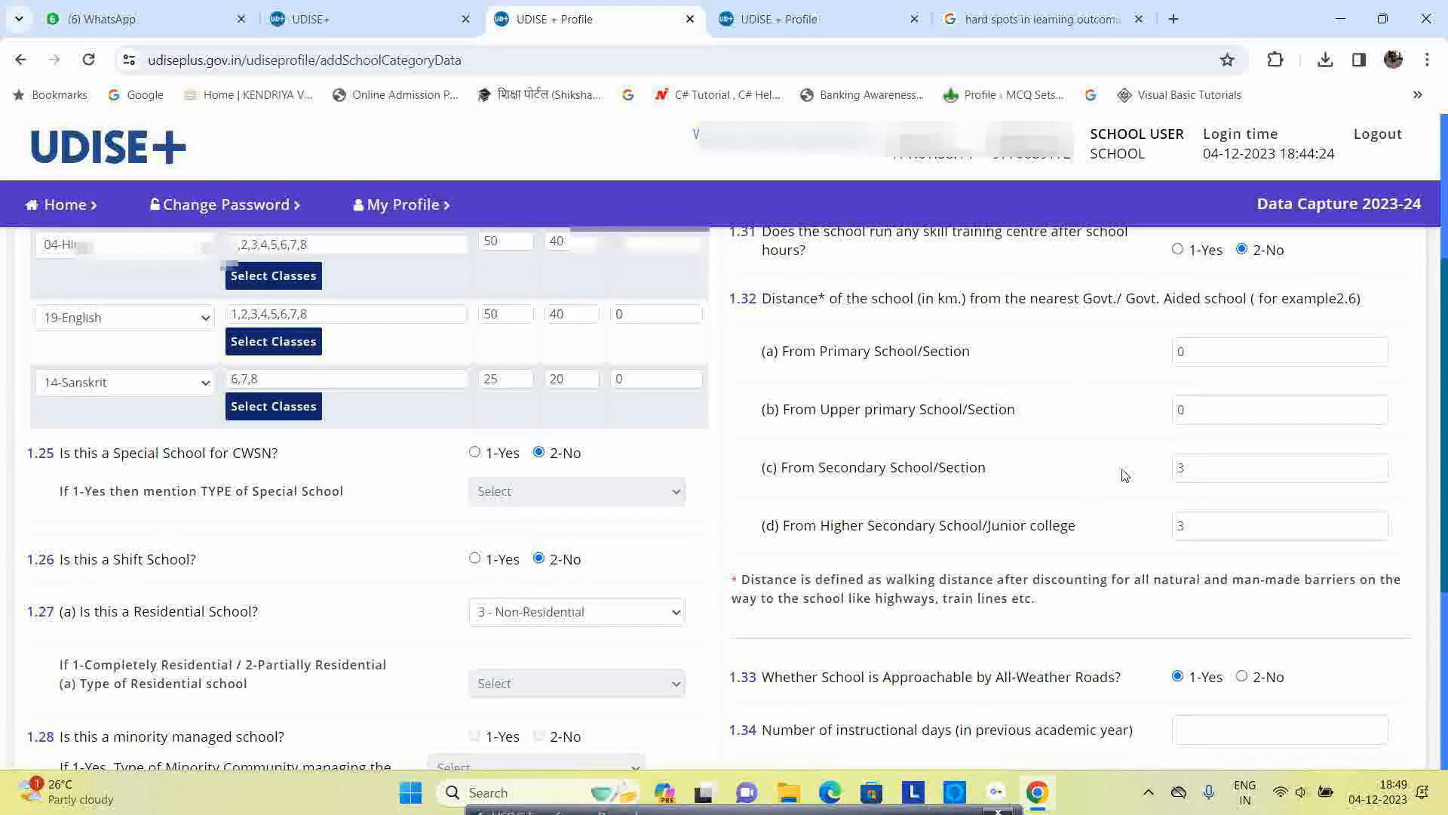
- Save the Language & Others page and proceed to the Anganwadi, SMC/SMDC & Others page
scroll(1124, 464, down, 1)
scroll(1122, 469, down, 1)
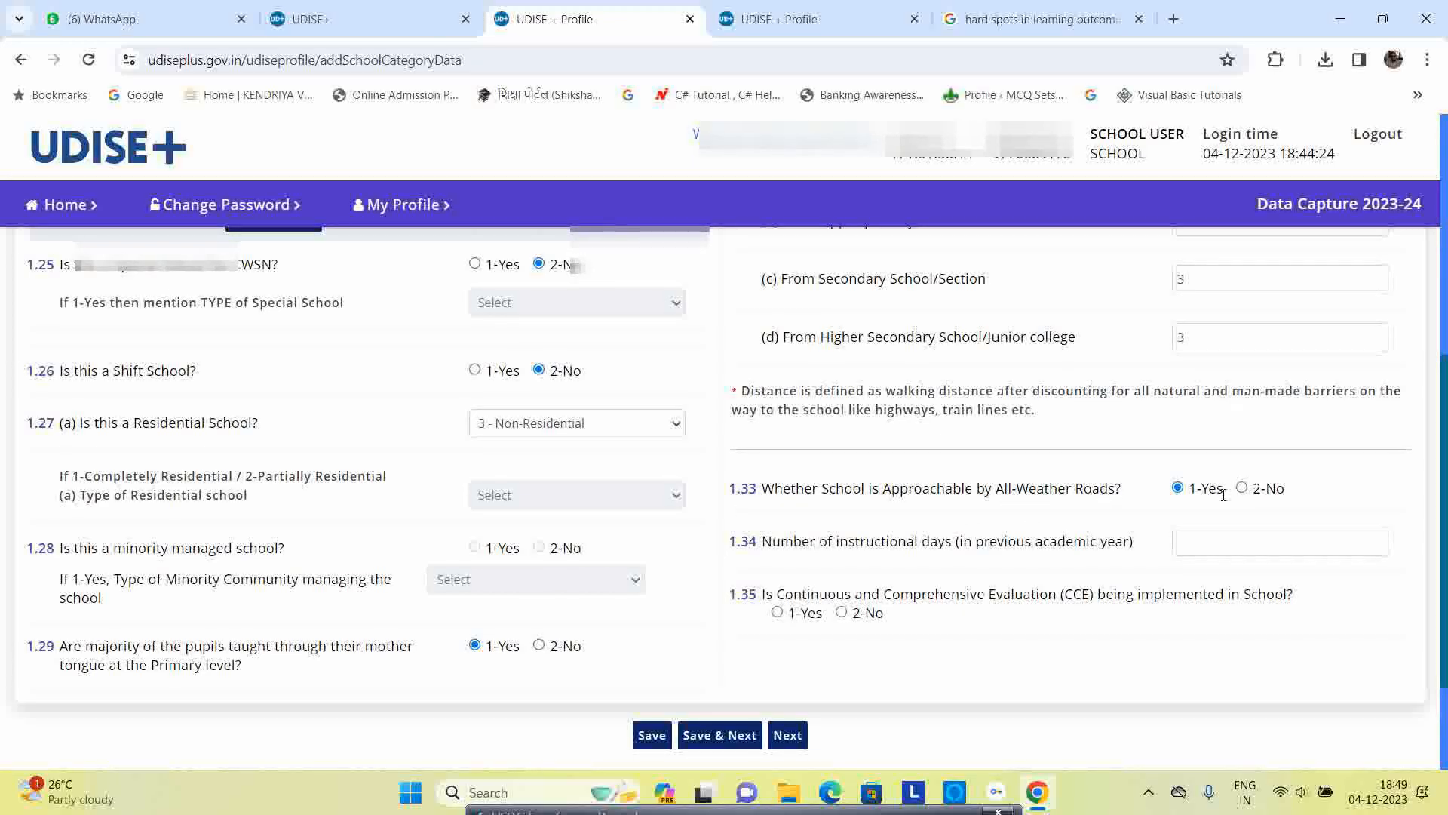
scroll(860, 524, down, 2)
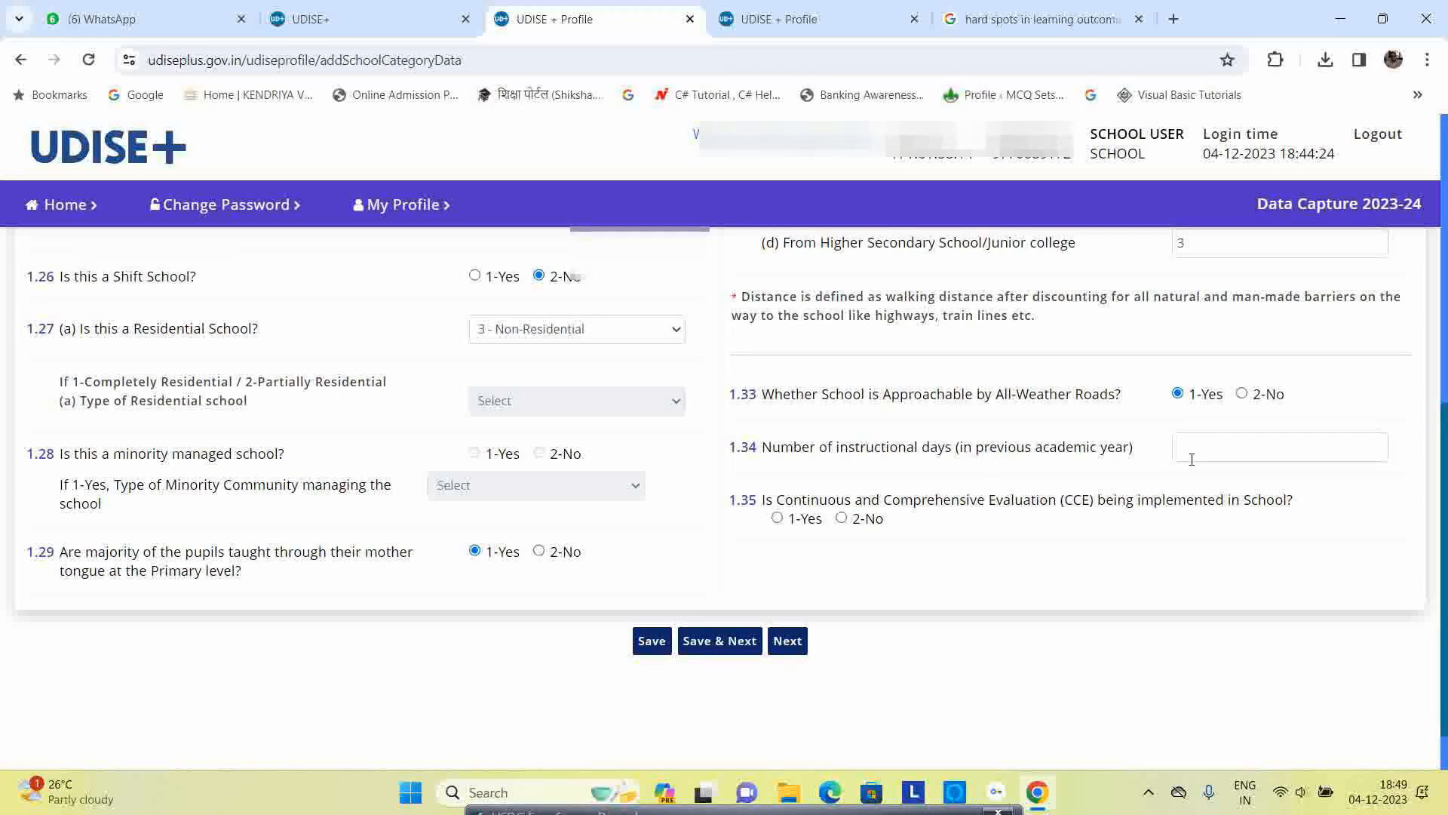
click(1225, 448)
click(1203, 493)
click(707, 647)
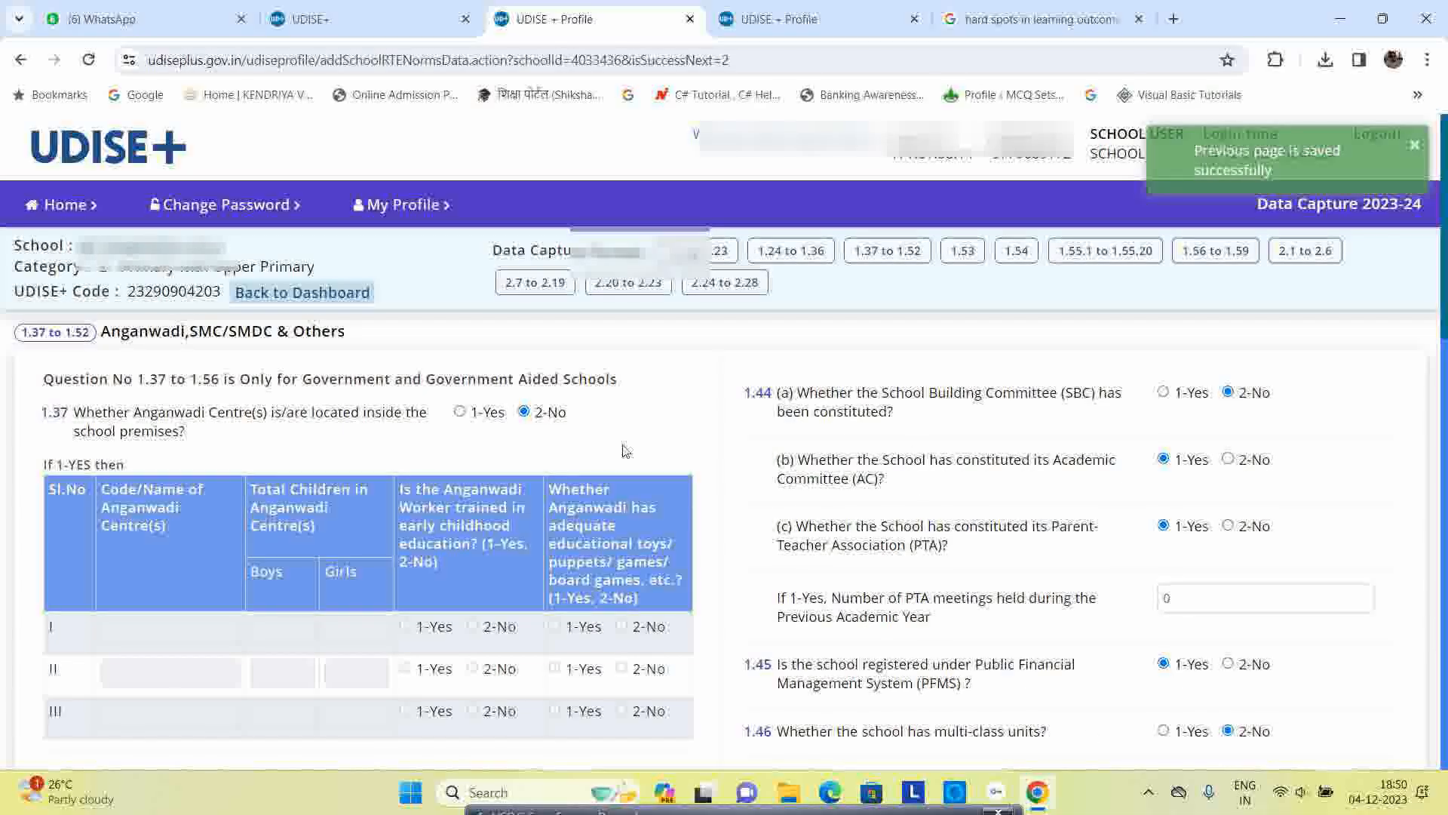
- Review question 1.37 on Anganwadi centres inside the school premises, its details table, and the Balavatika question 1.38
drag(104, 334, 323, 347)
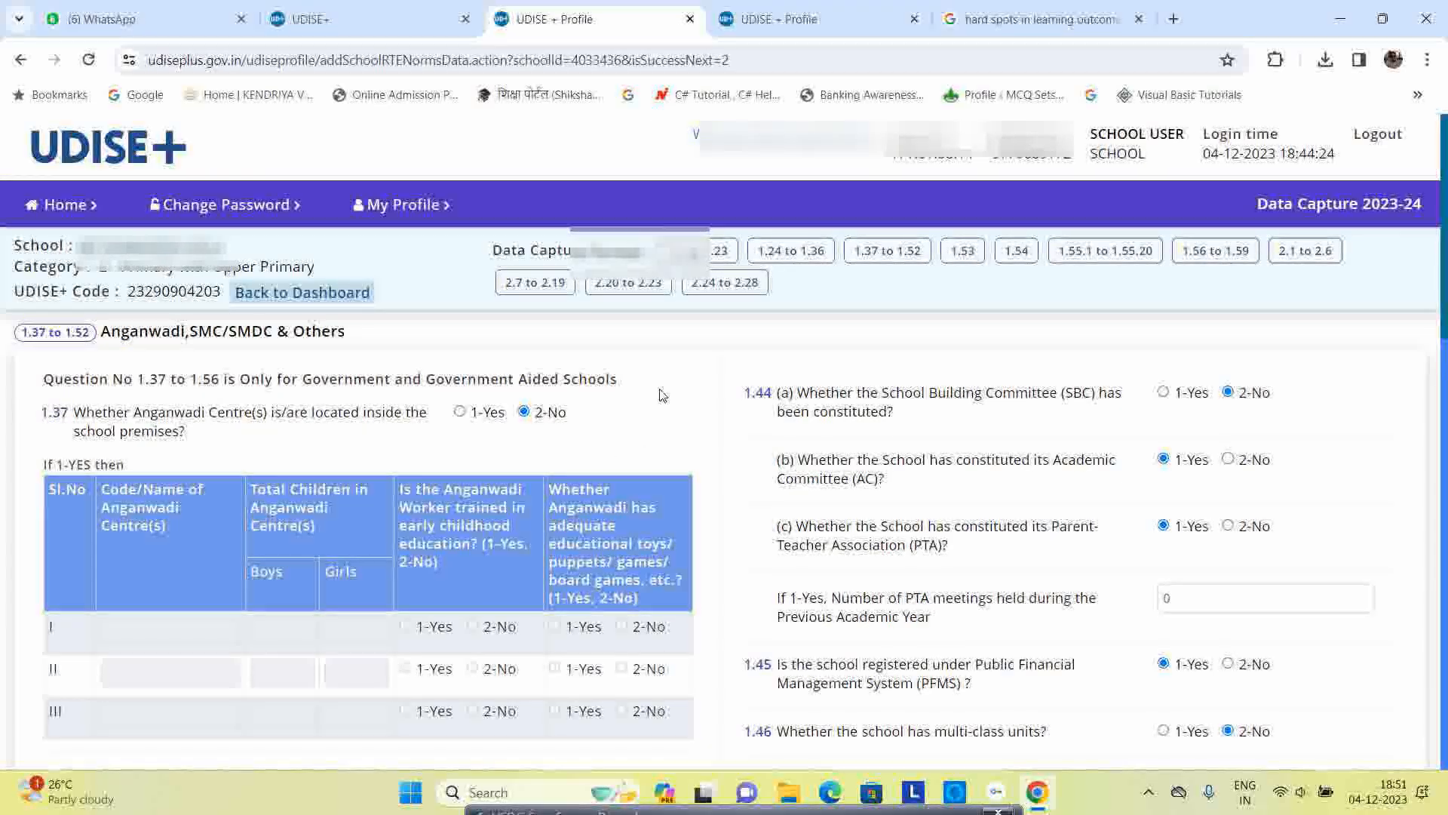
scroll(378, 340, down, 1)
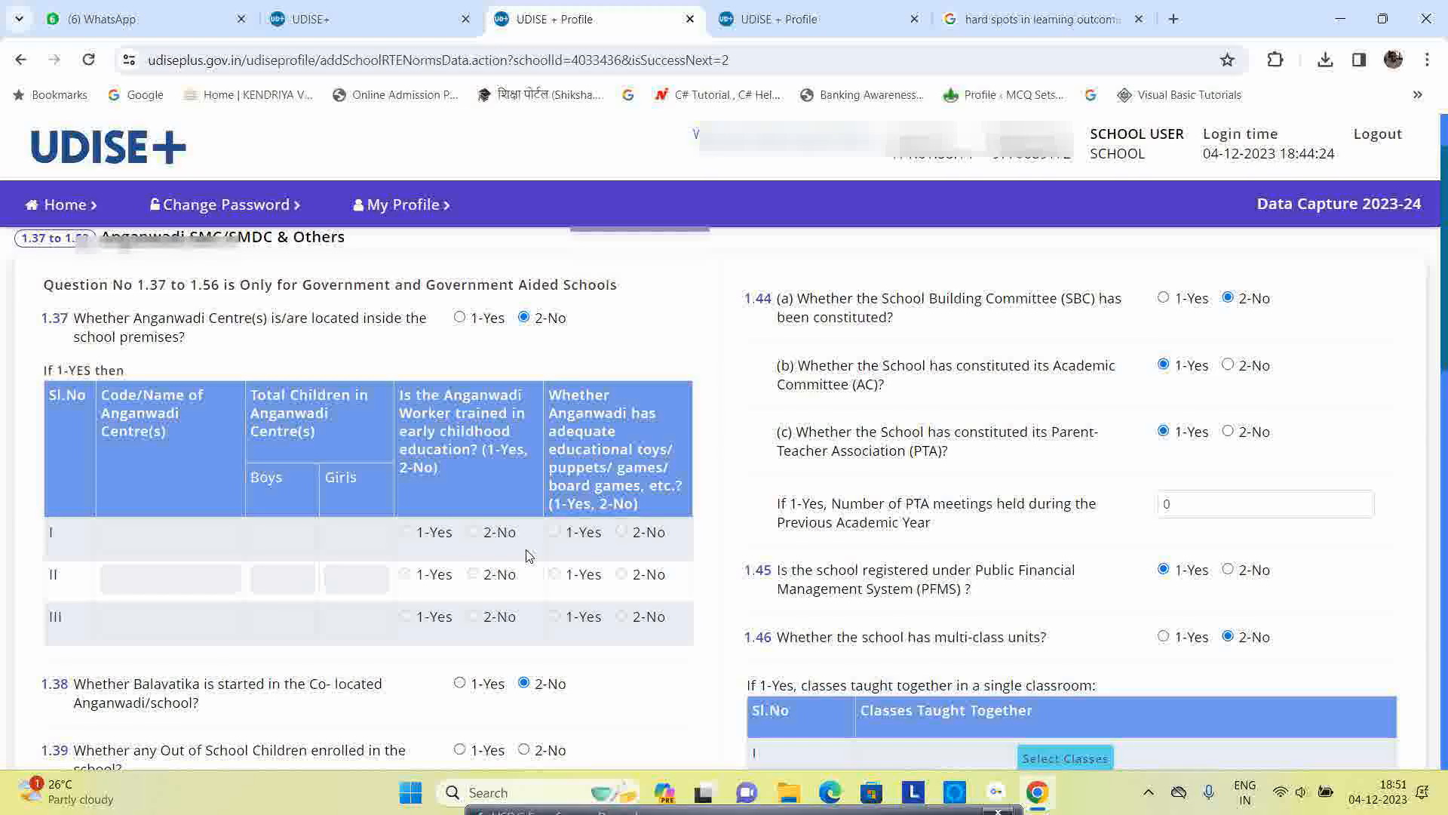
scroll(528, 555, down, 1)
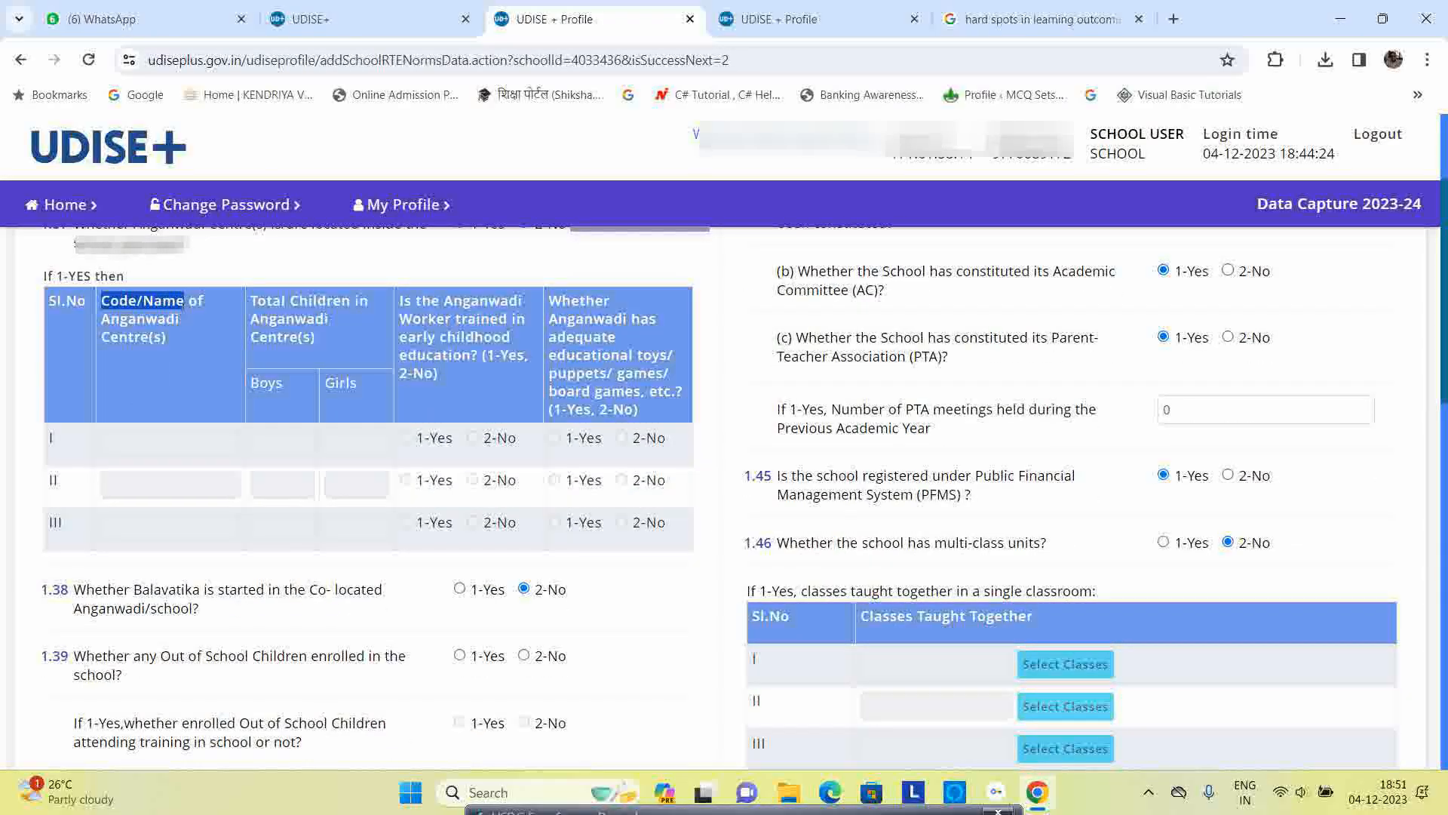
scroll(482, 393, up, 1)
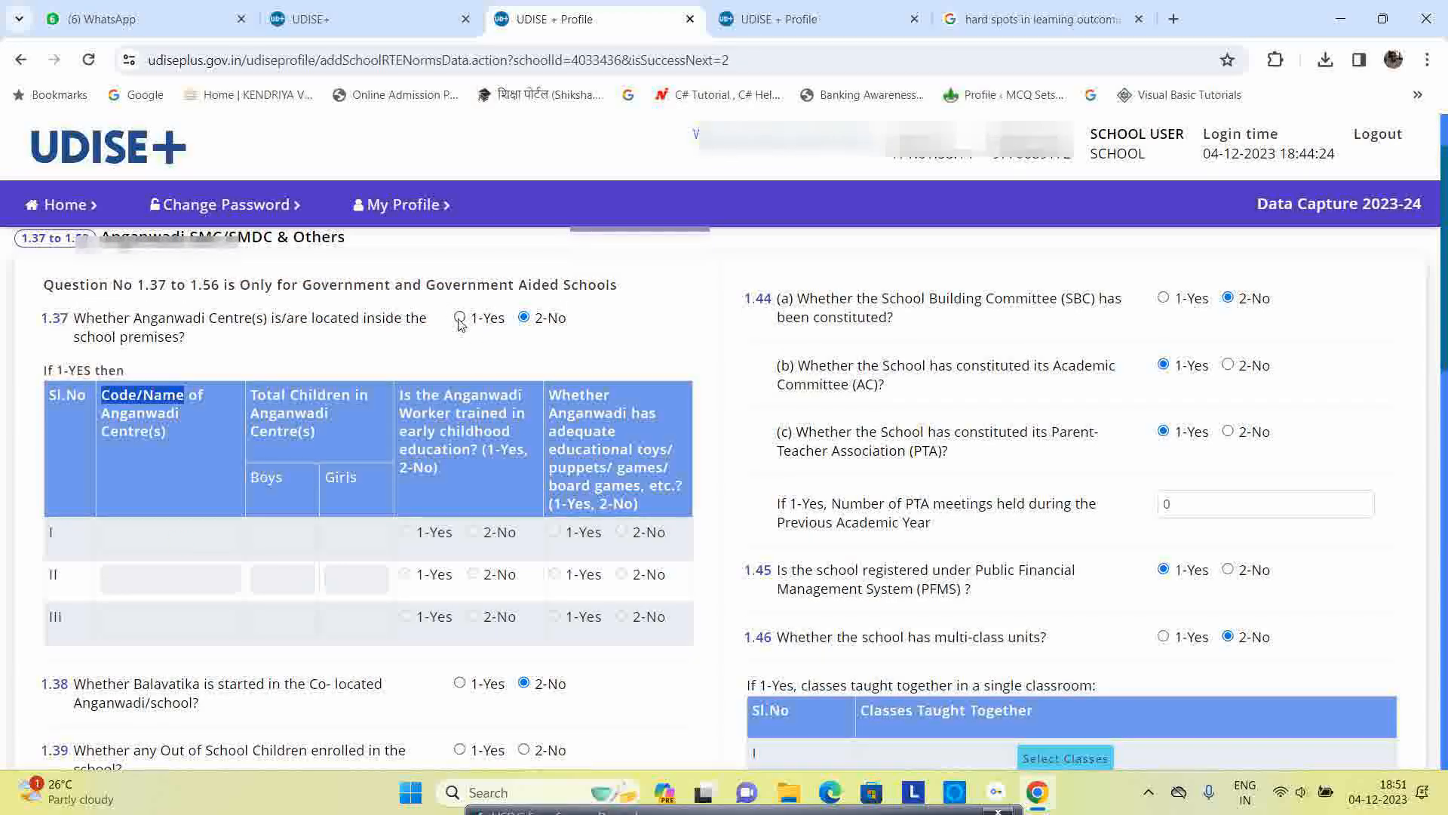
click(140, 532)
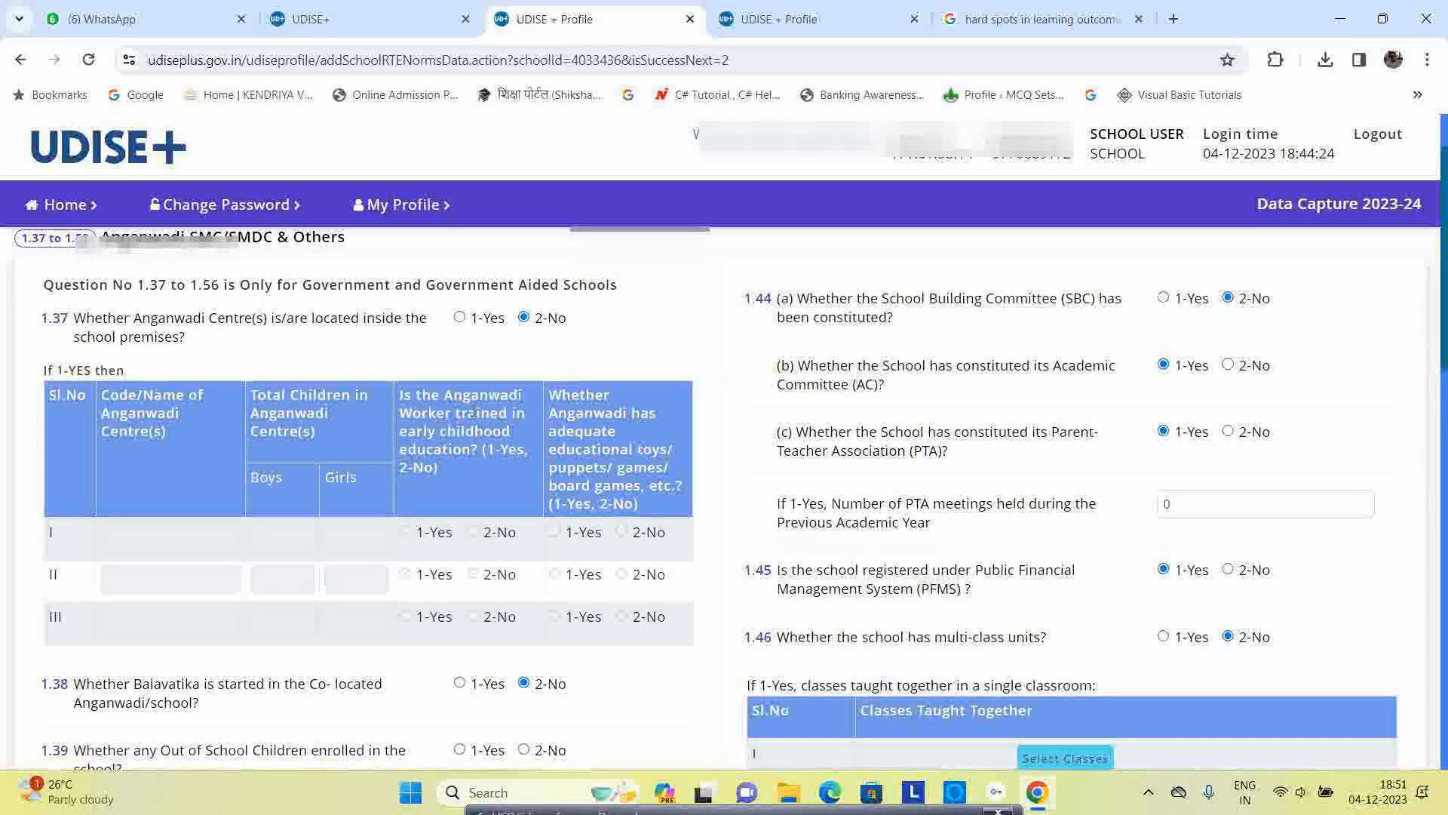
drag(400, 393, 485, 490)
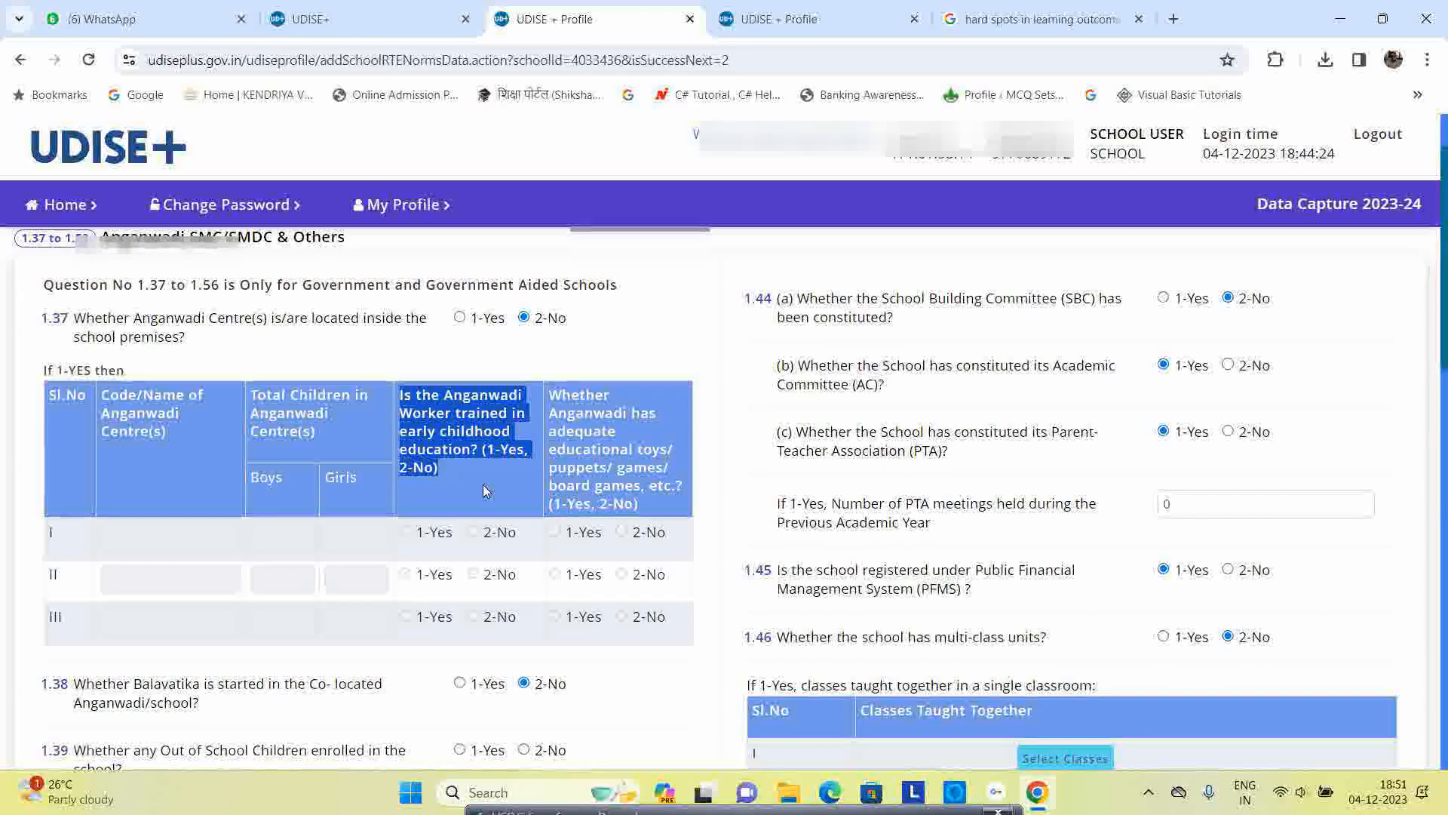
click(485, 490)
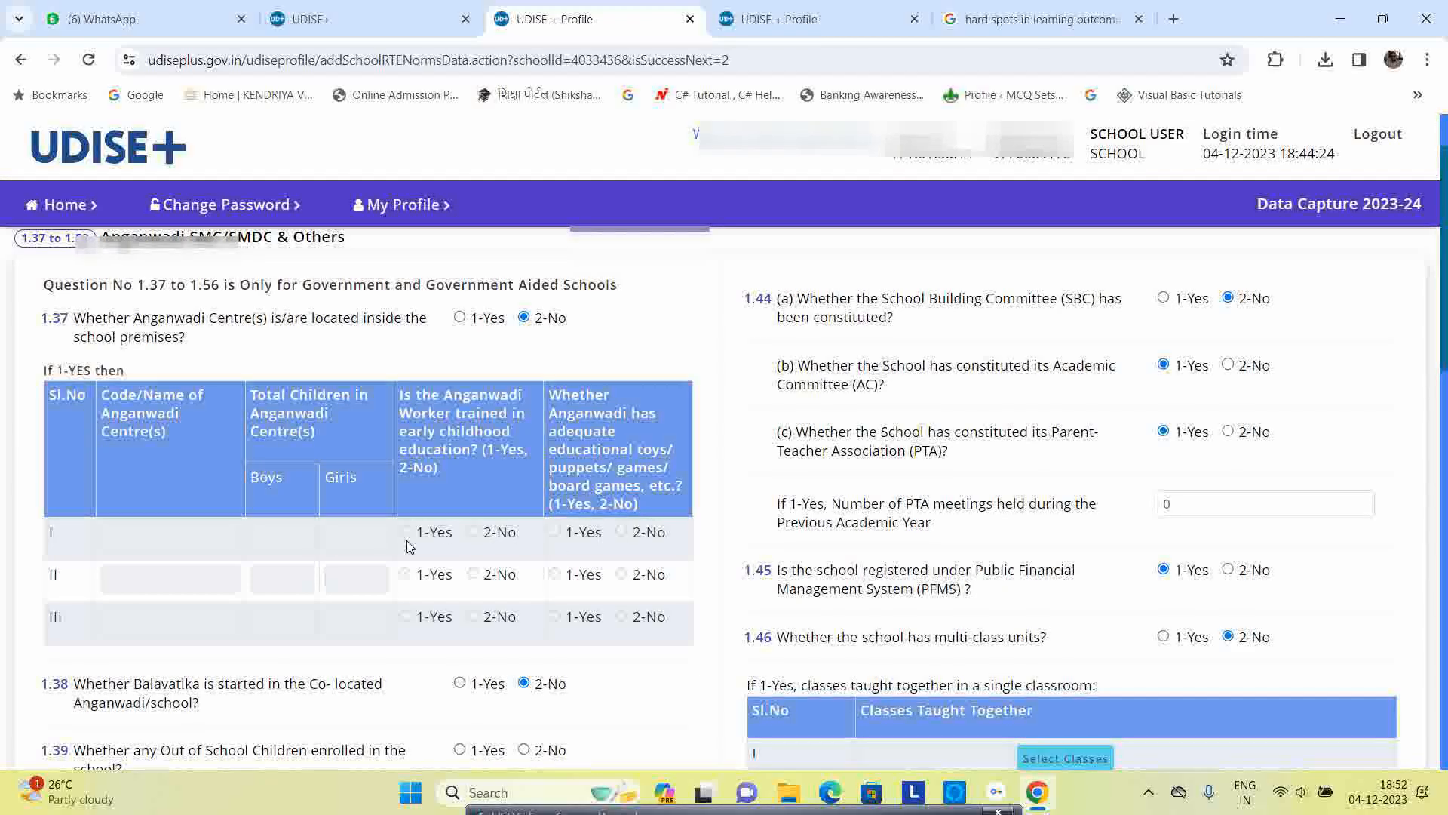
scroll(415, 547, down, 1)
scroll(100, 534, down, 1)
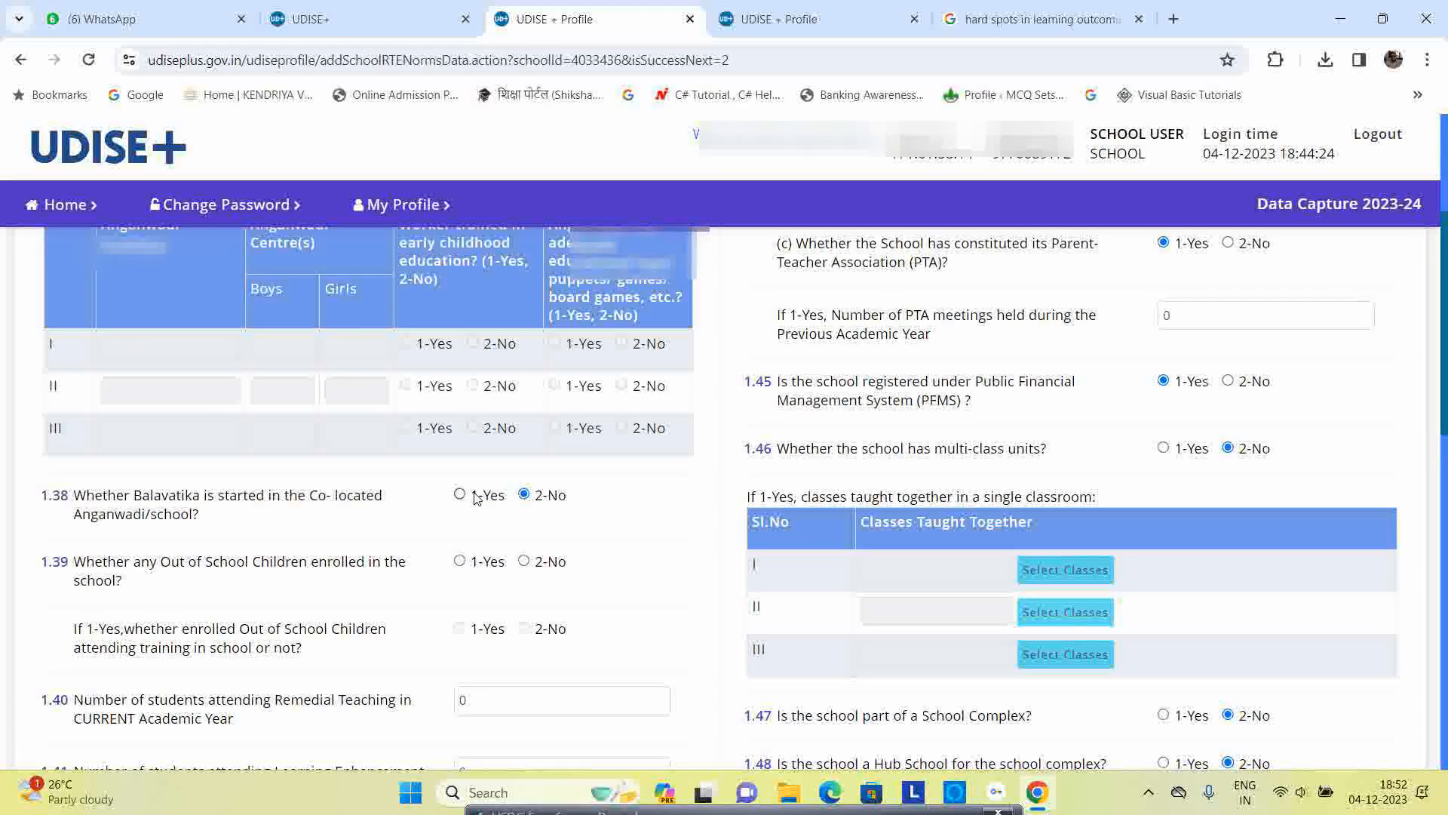
- Answer Yes in 1.39 to out-of-school children being enrolled and to those children attending training in school
scroll(183, 595, down, 1)
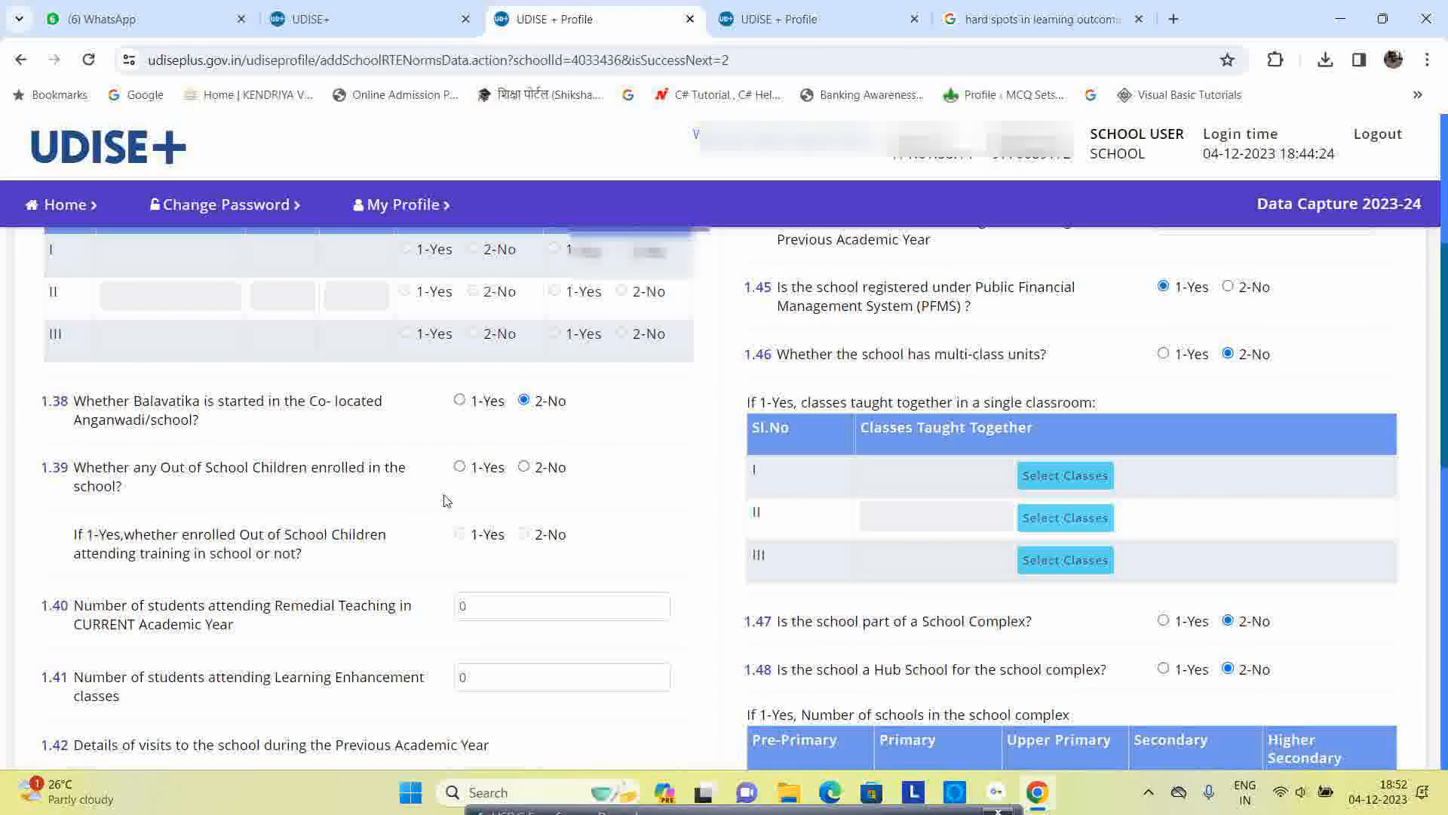
click(460, 467)
click(459, 533)
- Review questions 1.40 to 1.42 on remedial teaching, Learning Enhancement classes and visits to the school
scroll(453, 588, down, 1)
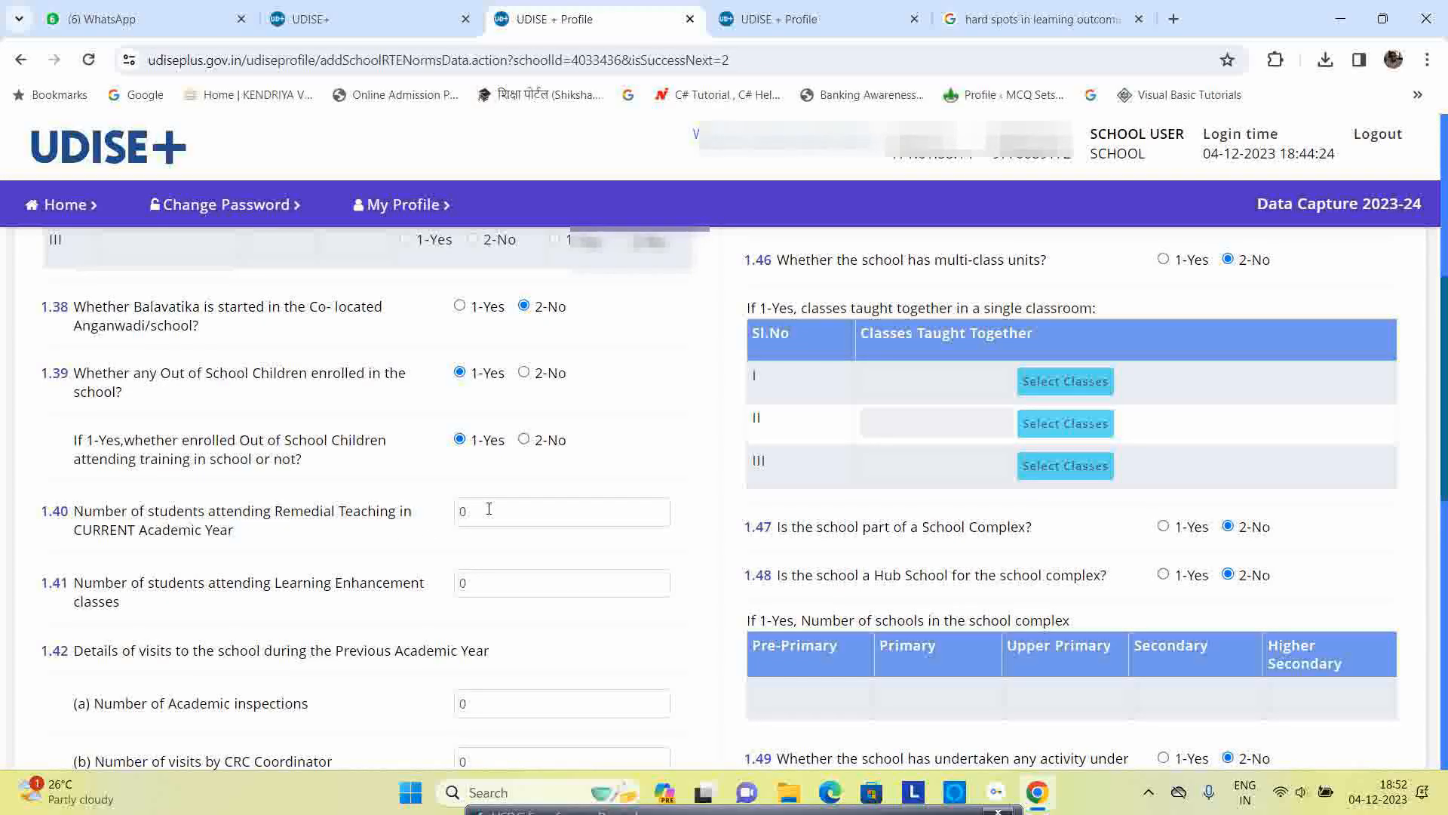
scroll(466, 525, down, 3)
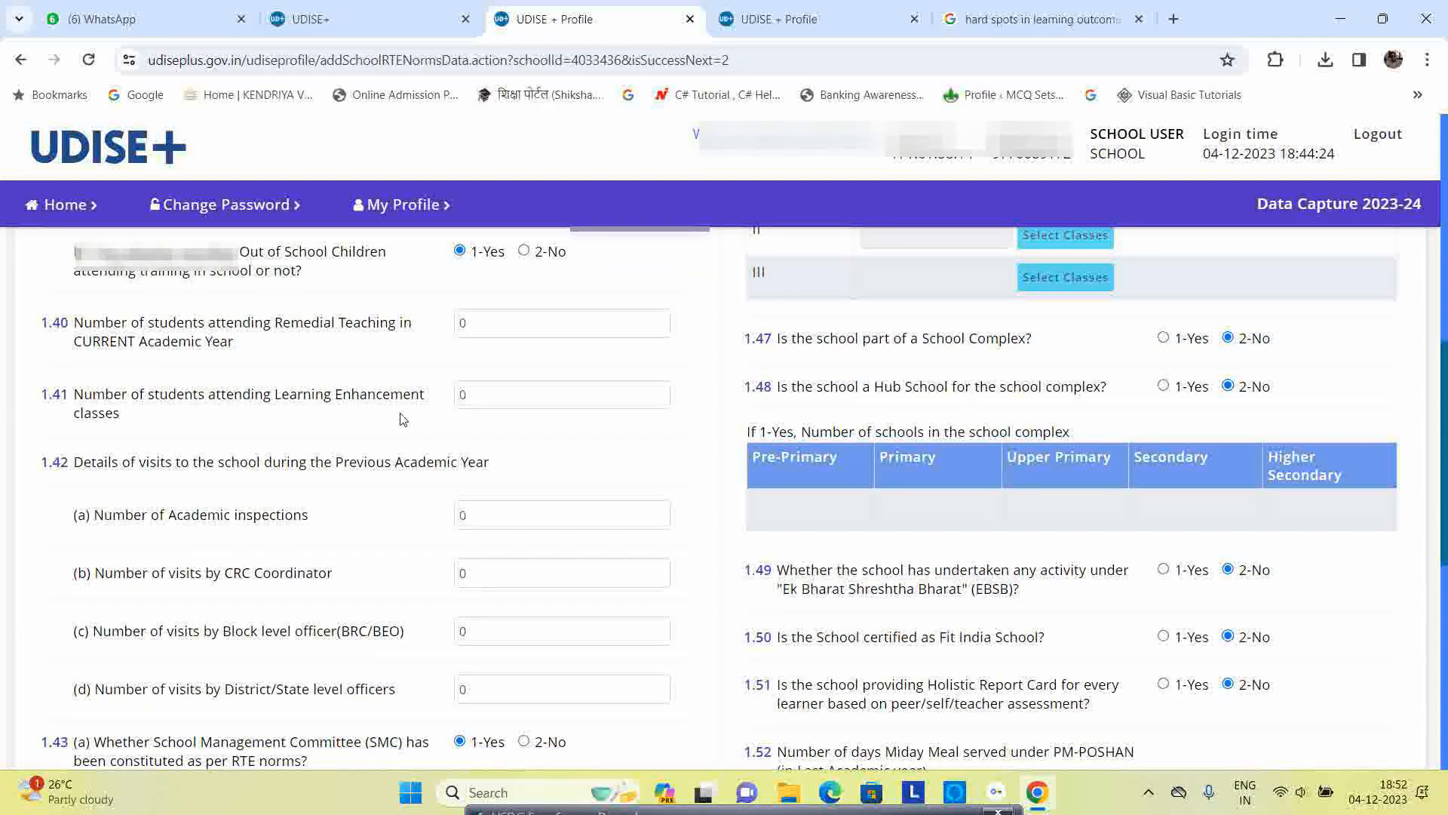
double_click(479, 399)
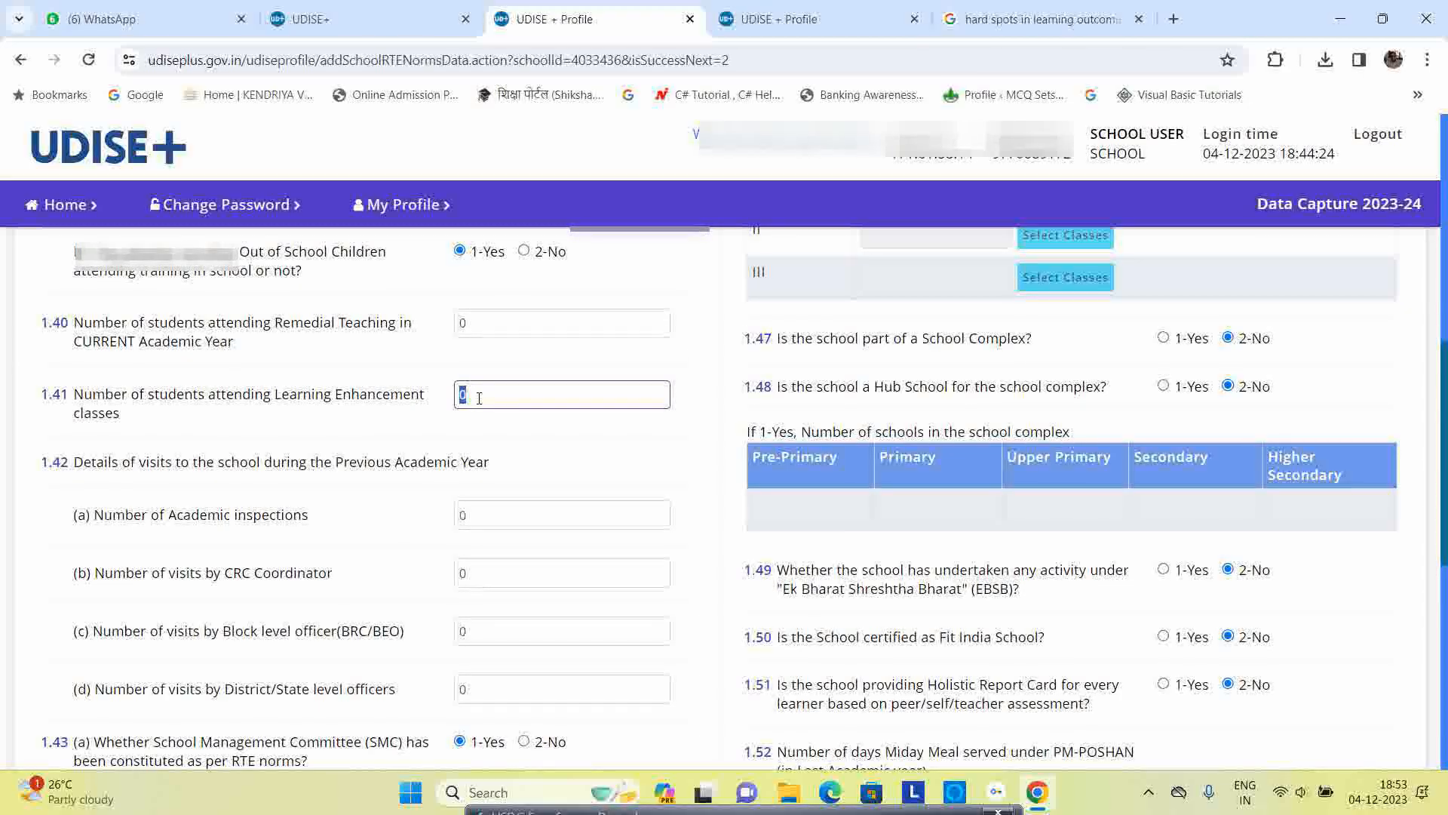
scroll(507, 454, down, 1)
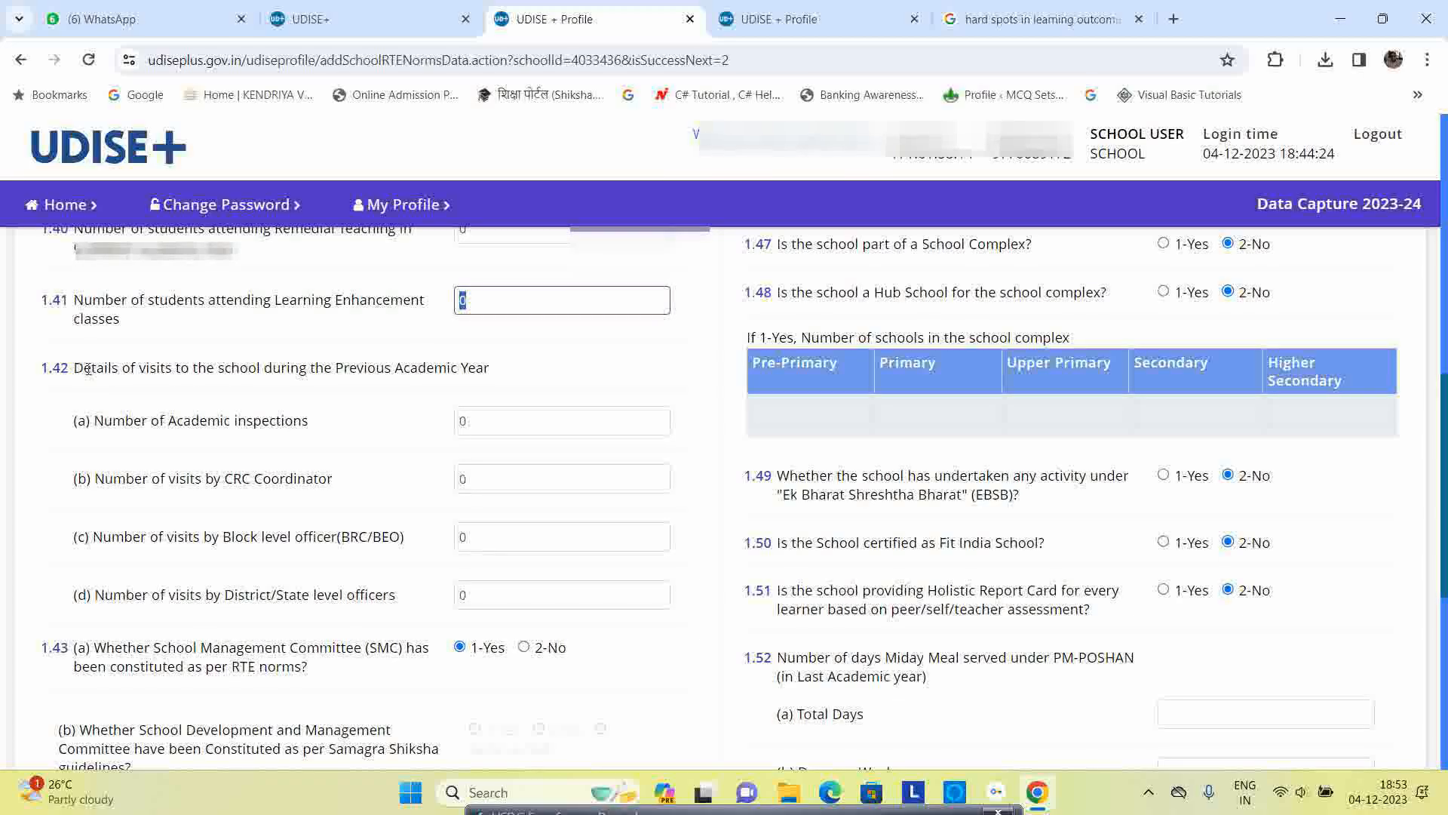
- Record 2 academic inspections, 1 CRC Coordinator visit and 1 Block level officer visit in 1.42, keeping 0 District/State level visits
click(577, 370)
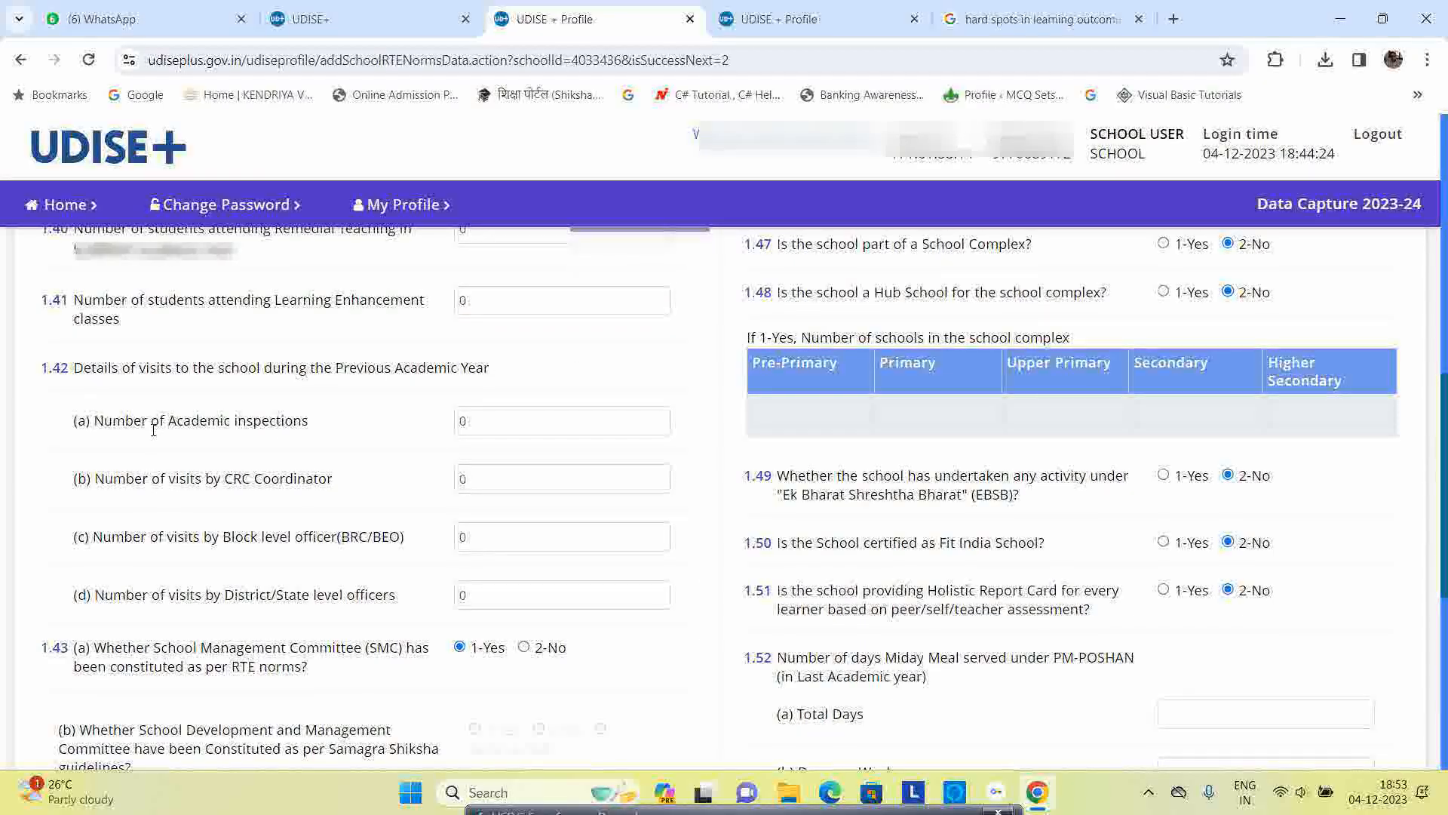
click(489, 424)
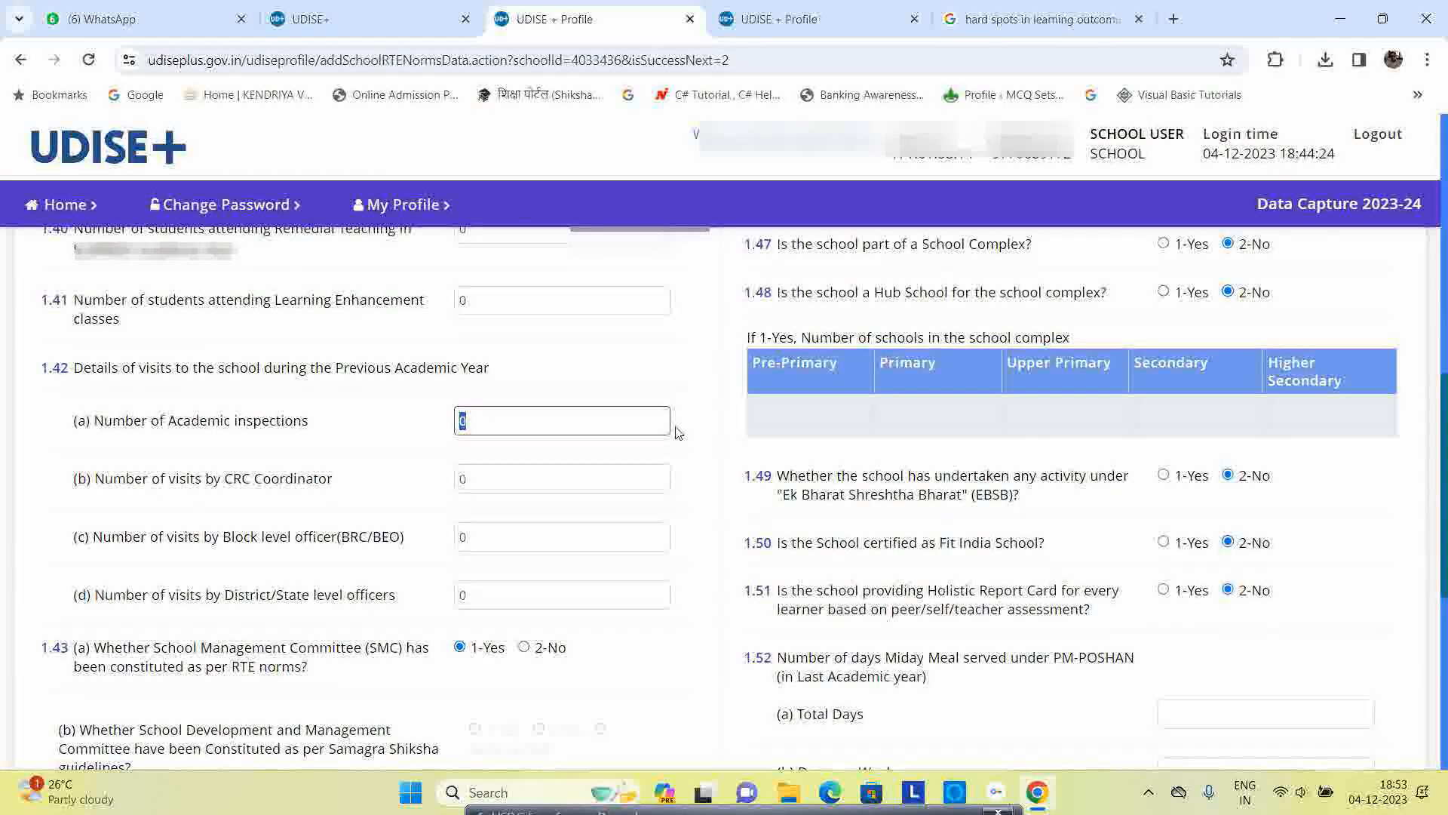
text(2)
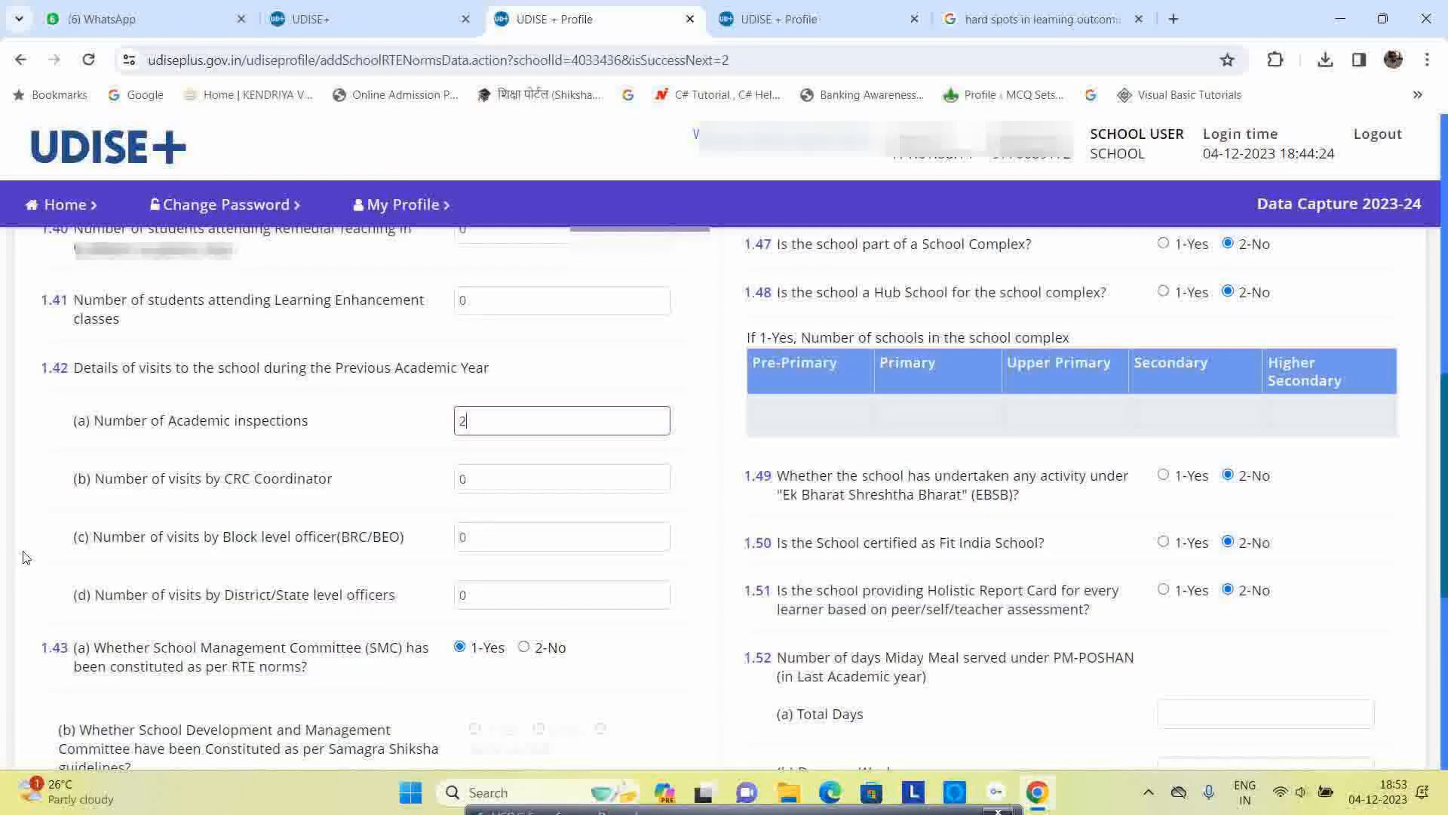
click(495, 485)
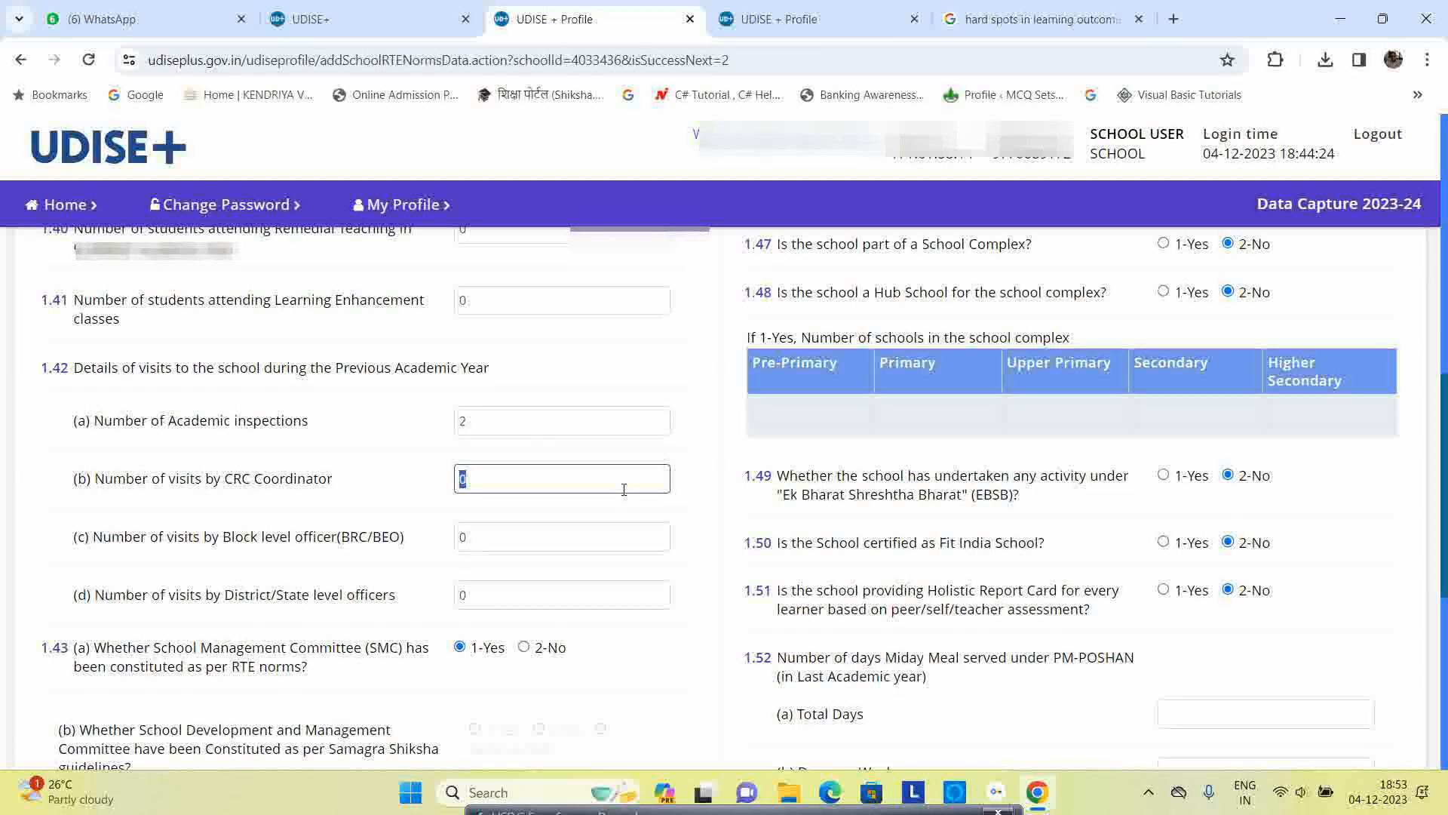
text(1)
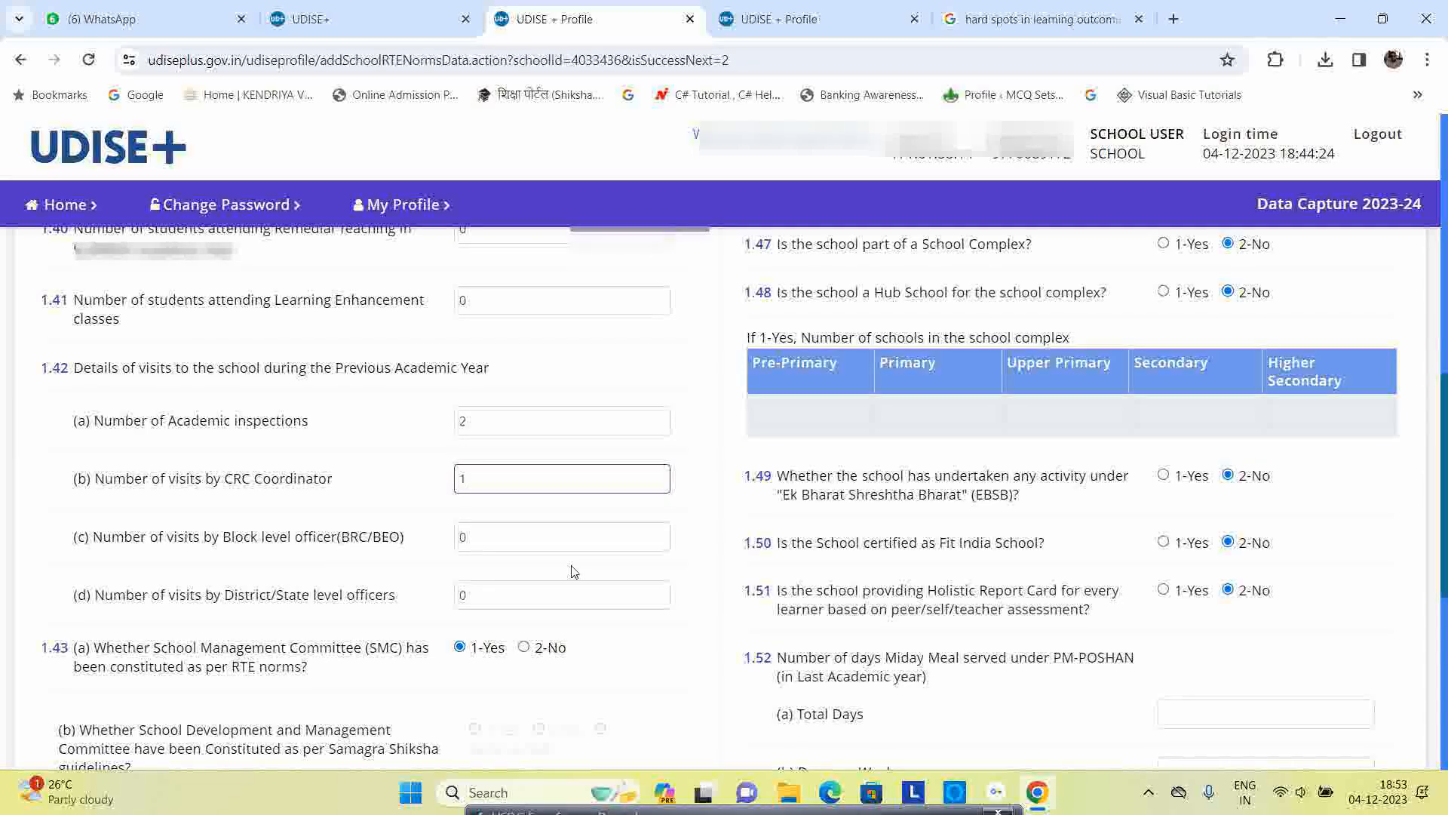
click(486, 550)
text(1)
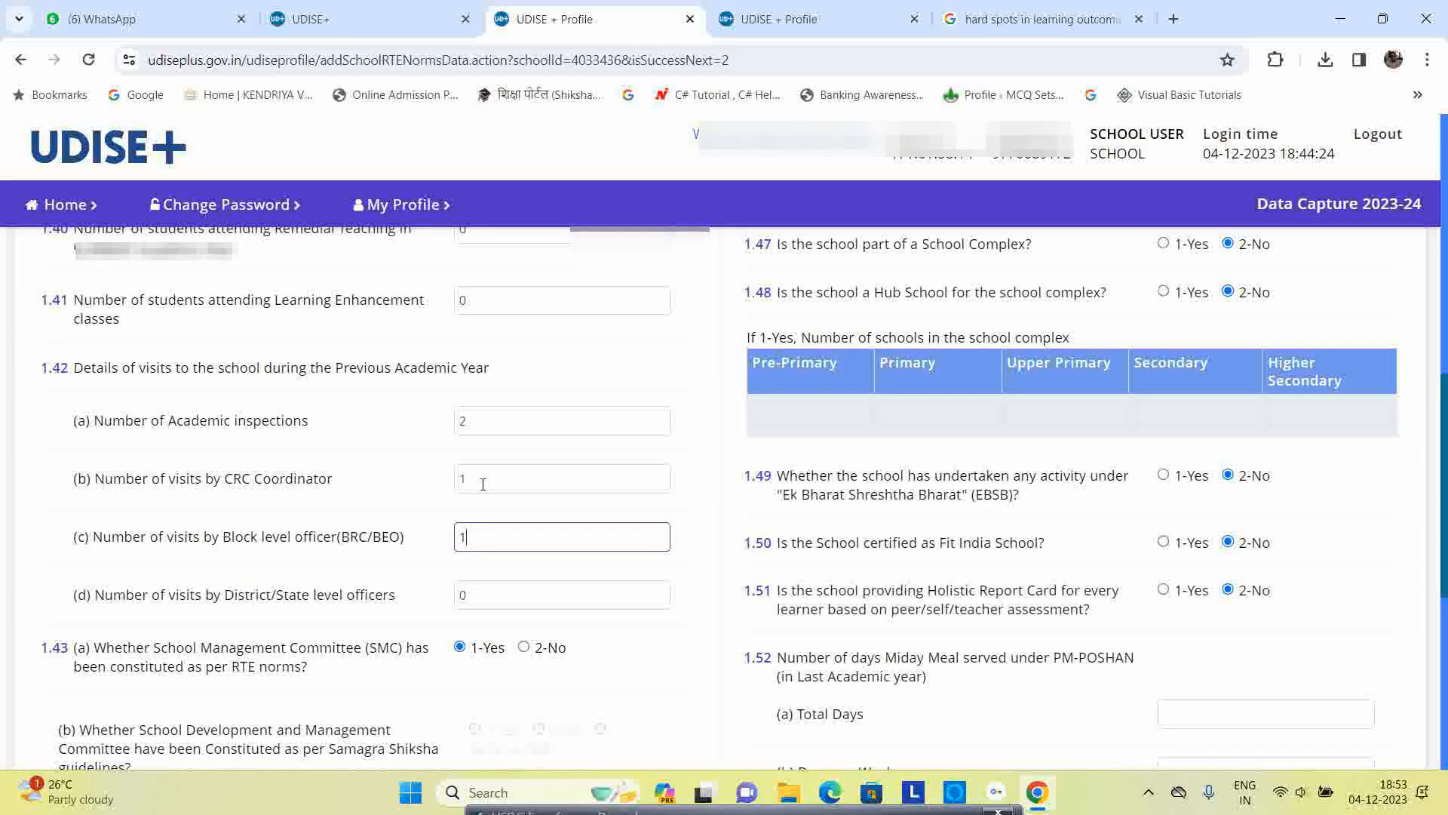
double_click(505, 480)
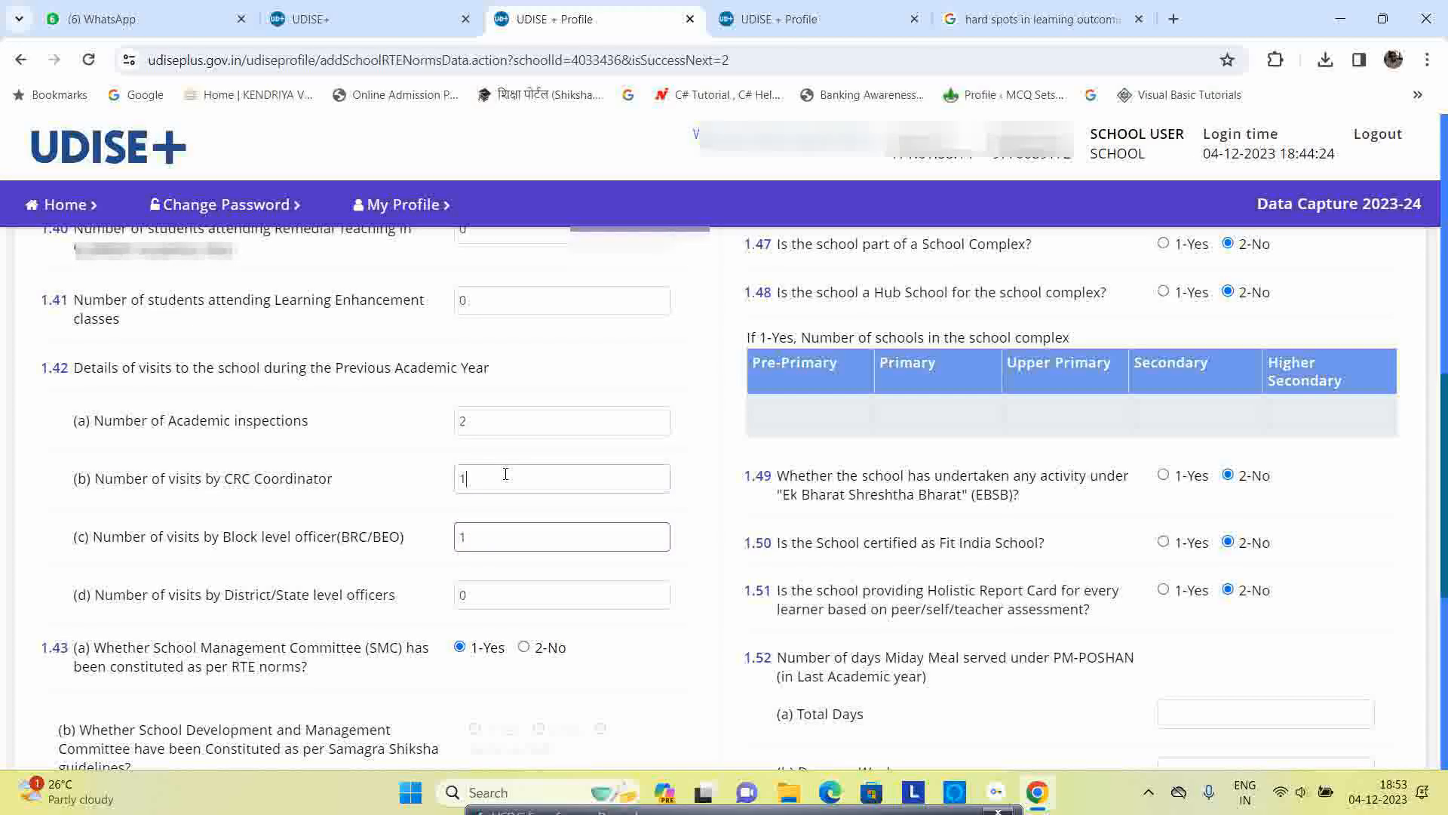
double_click(518, 544)
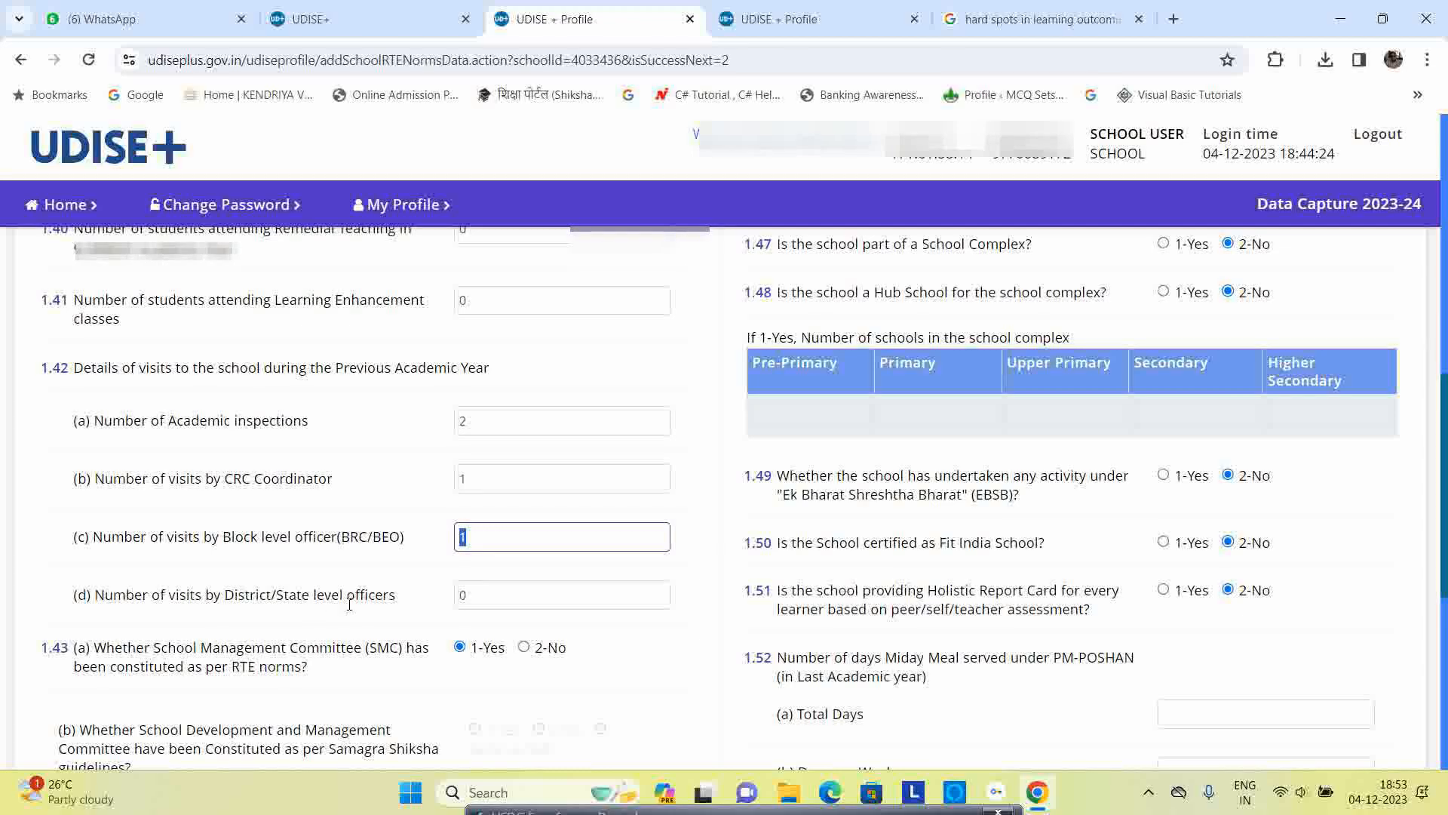
double_click(510, 604)
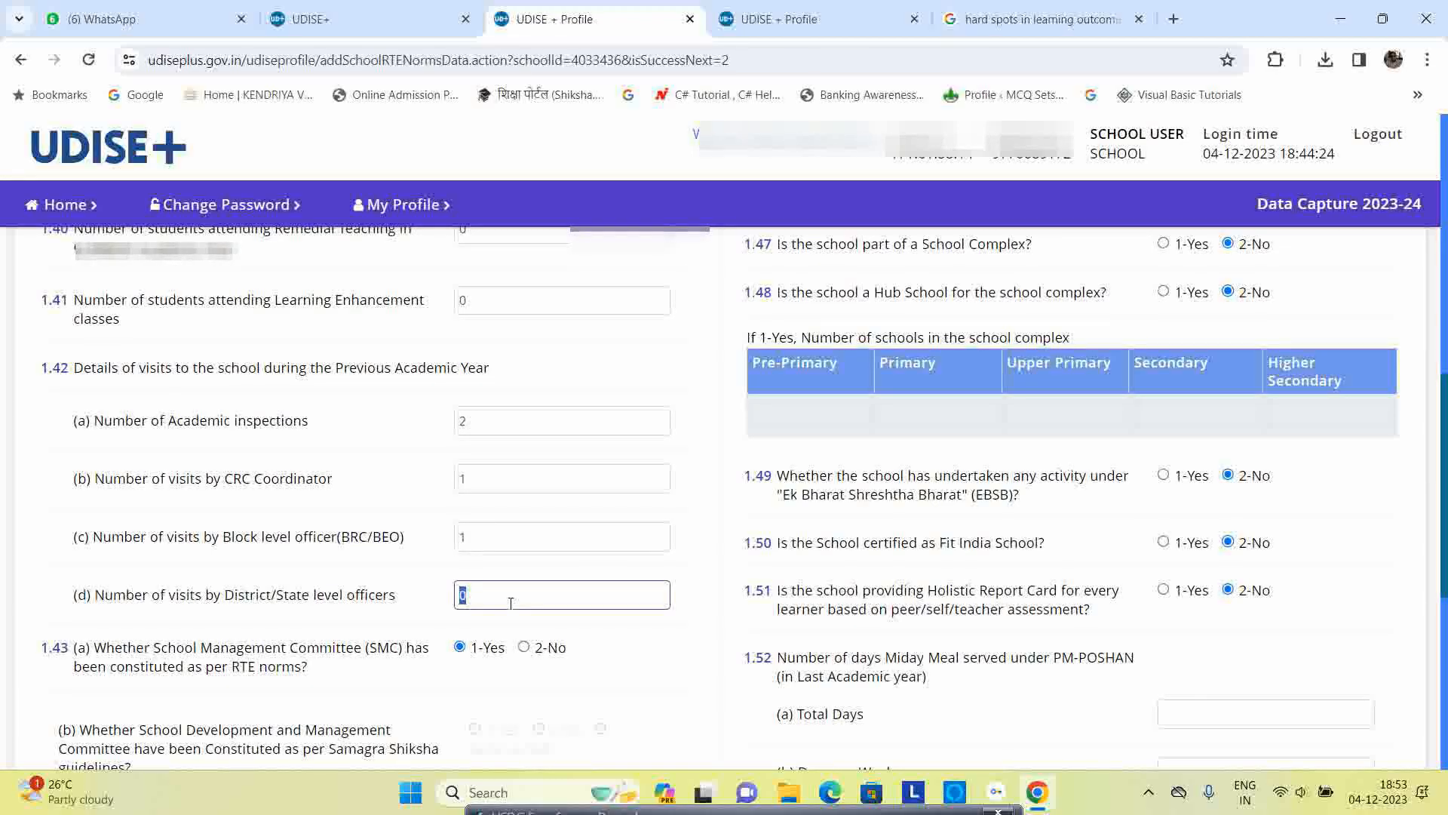
click(703, 586)
- Enter 9 as the number of SMC/SDMC meetings conducted in the previous academic year in 1.43(c)
scroll(581, 585, down, 2)
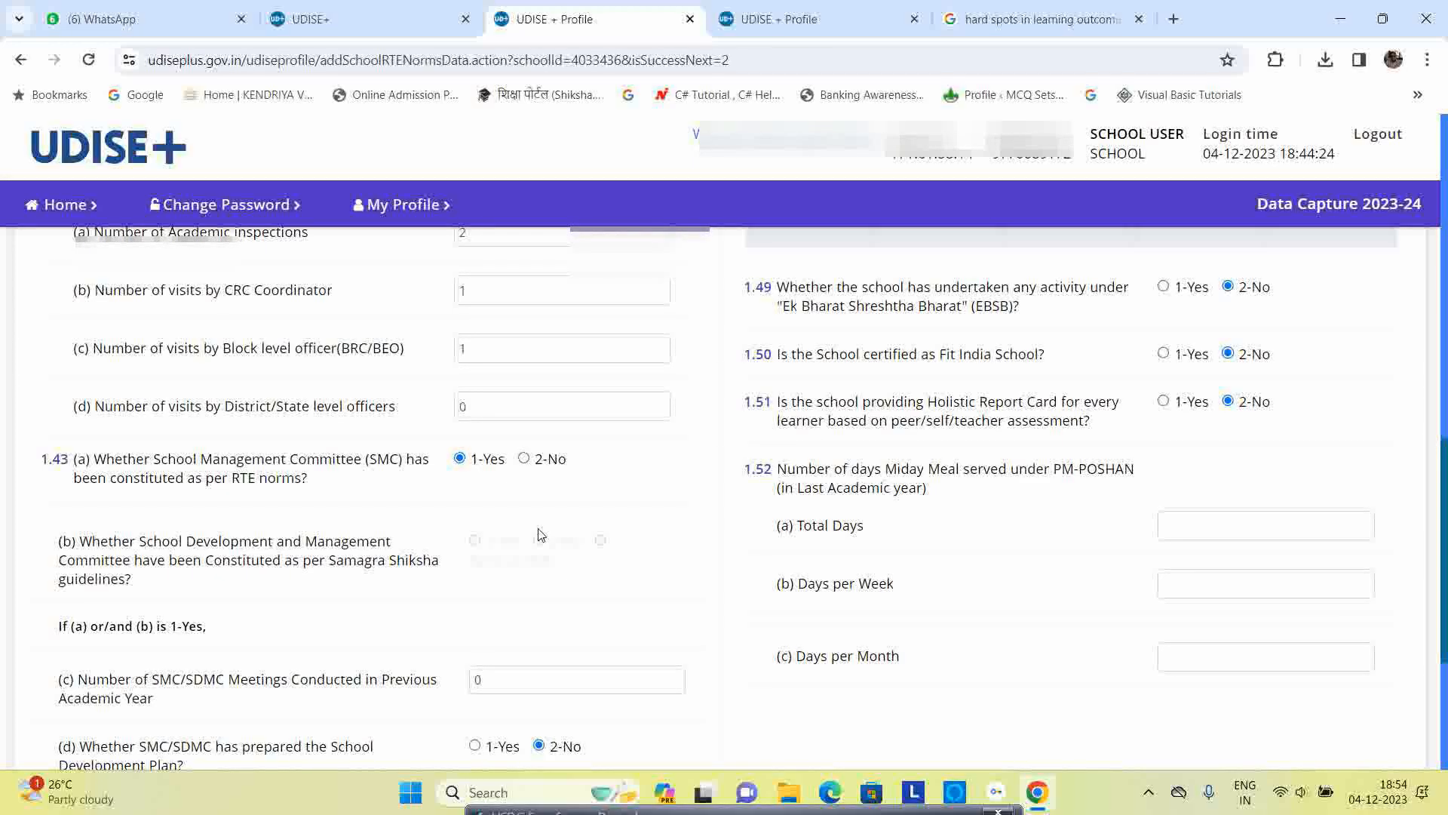
scroll(540, 536, down, 1)
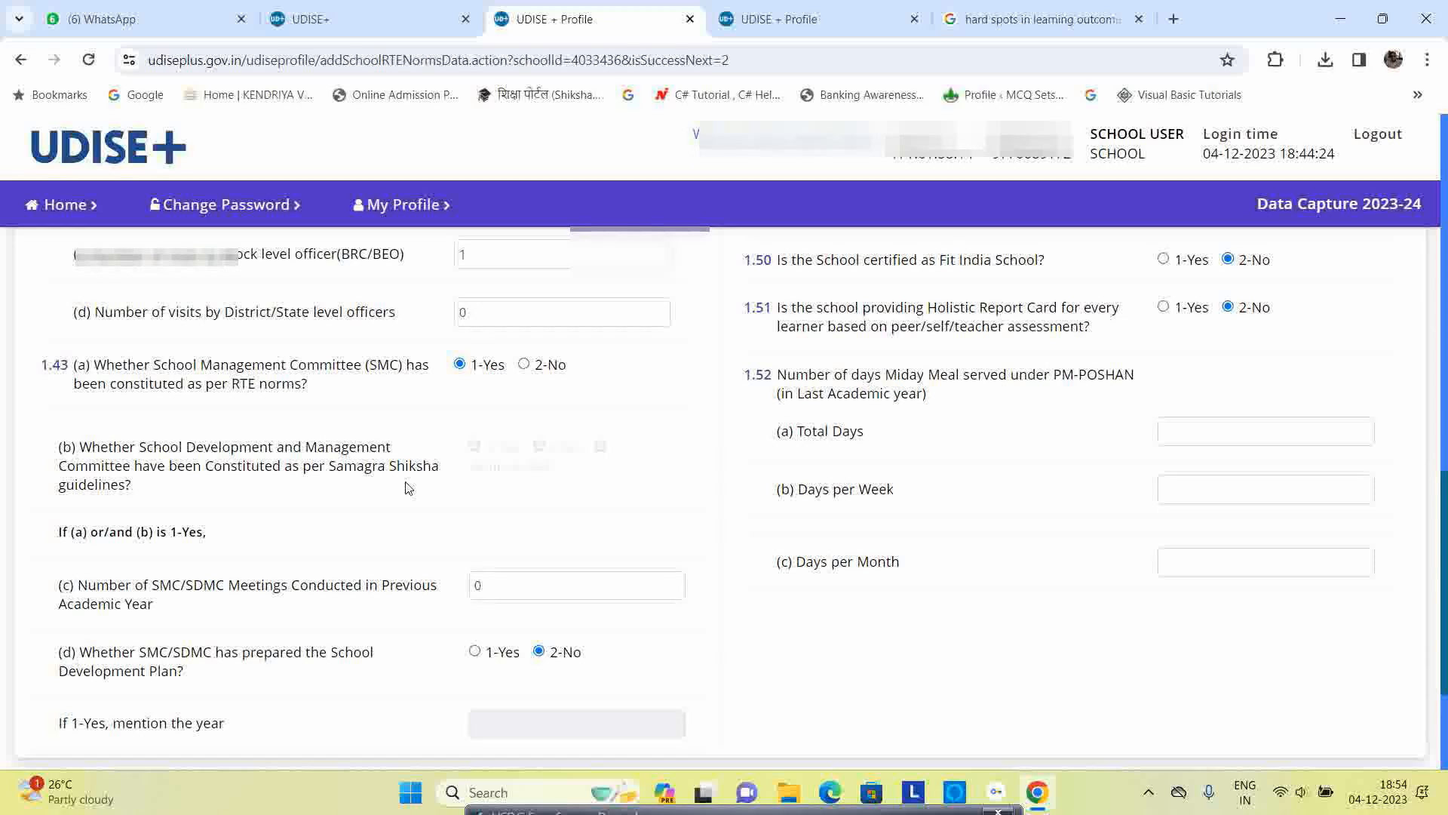
scroll(138, 530, down, 1)
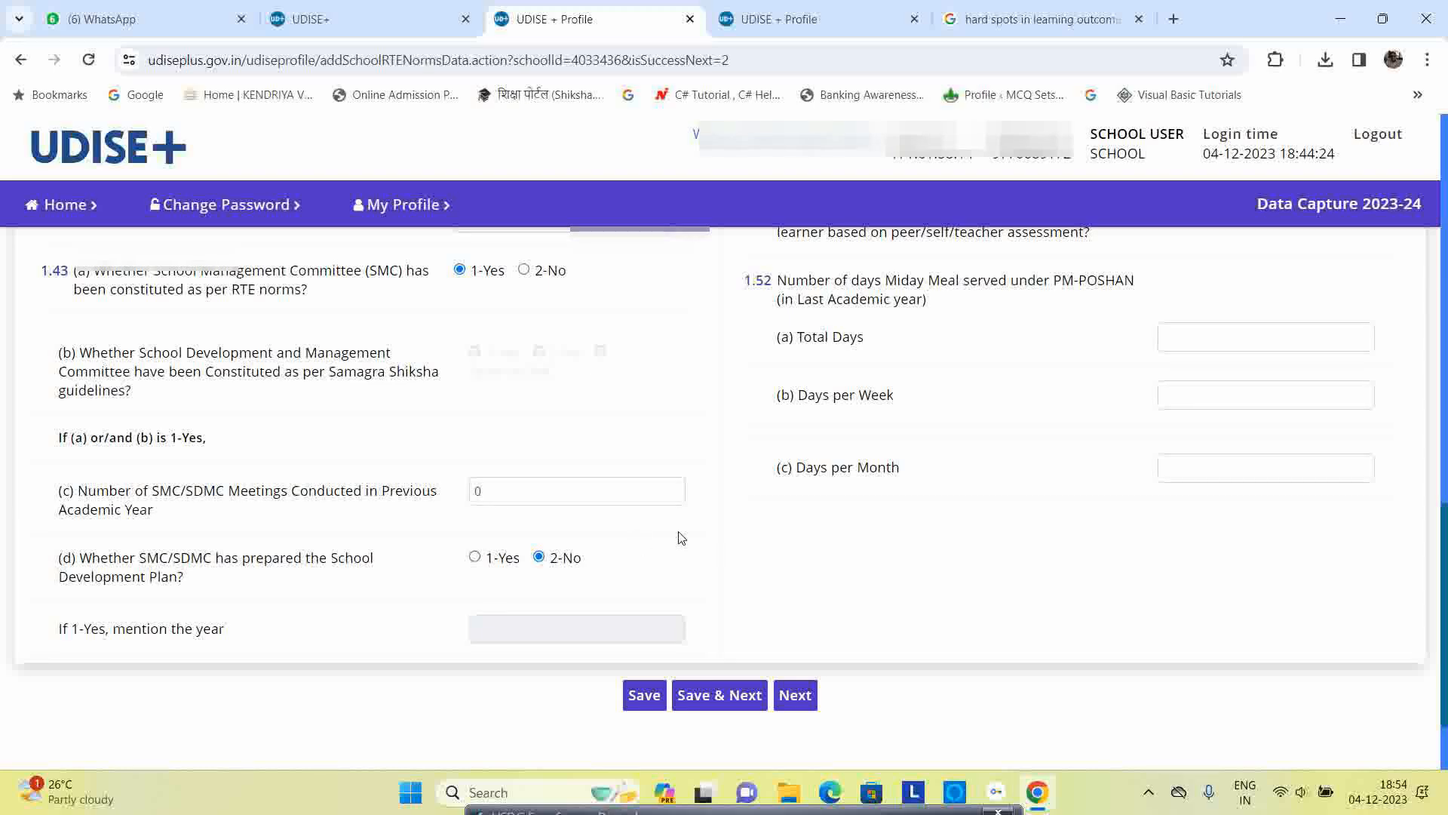
click(524, 490)
text(9)
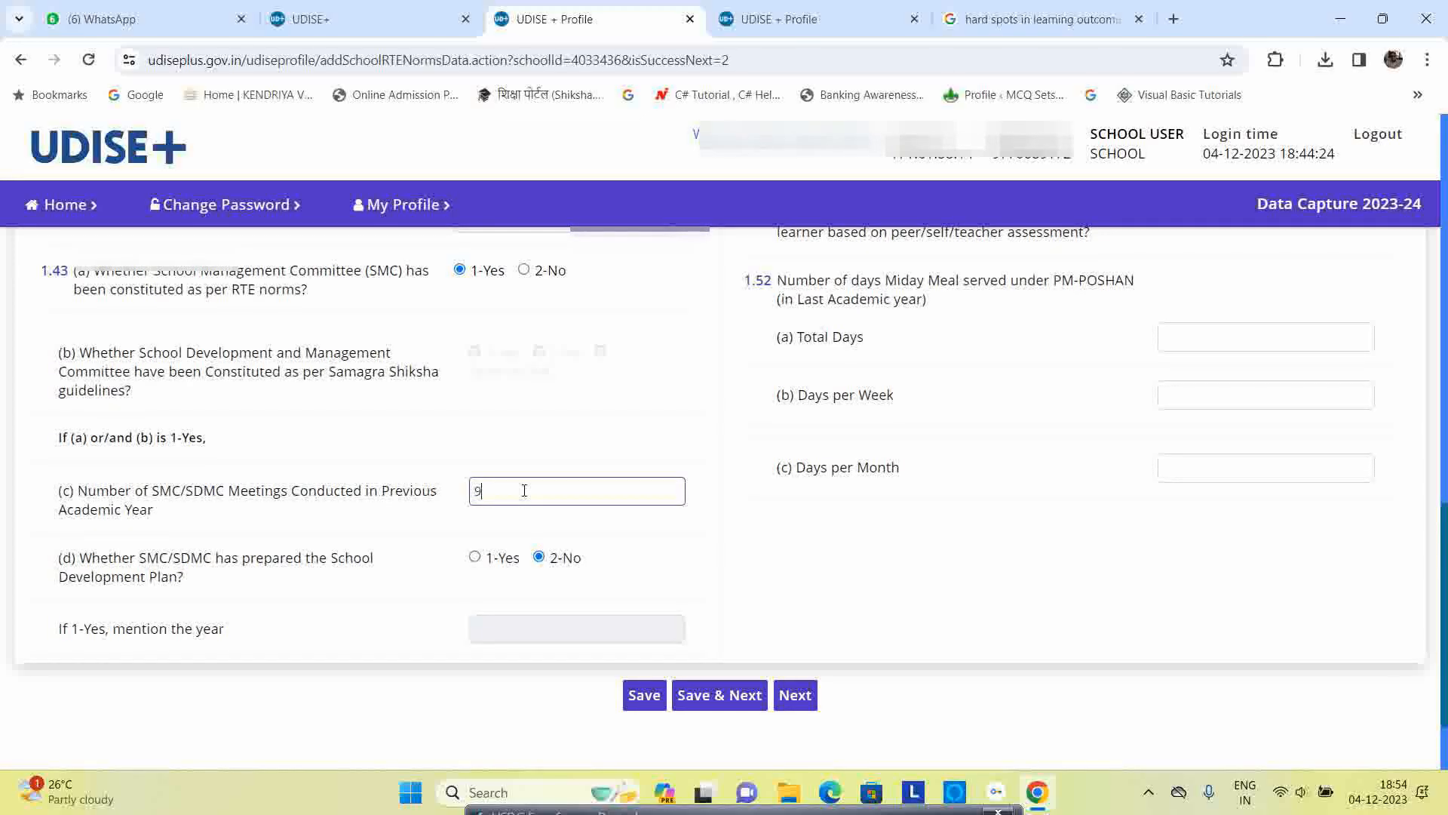
click(673, 535)
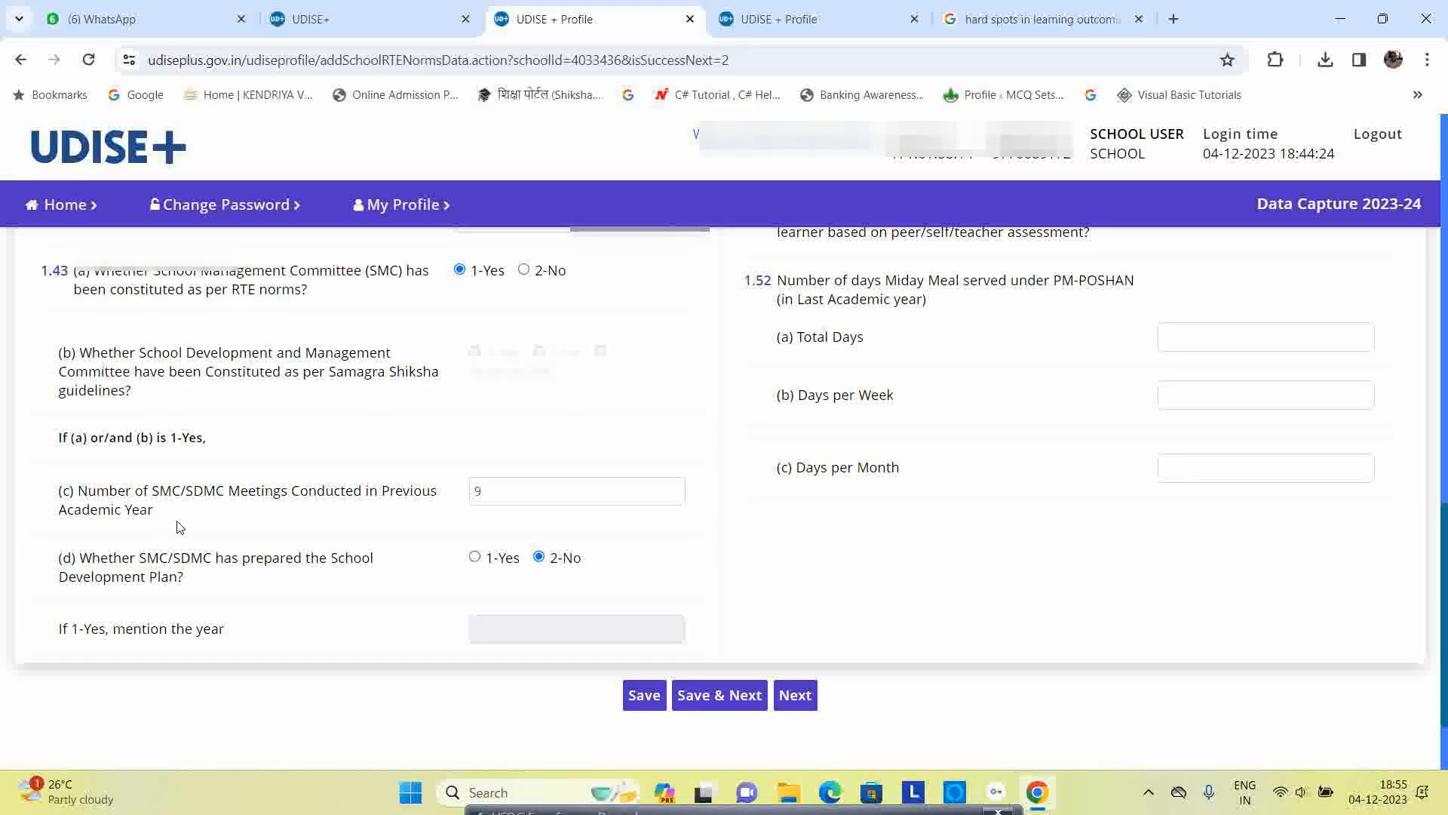
click(521, 495)
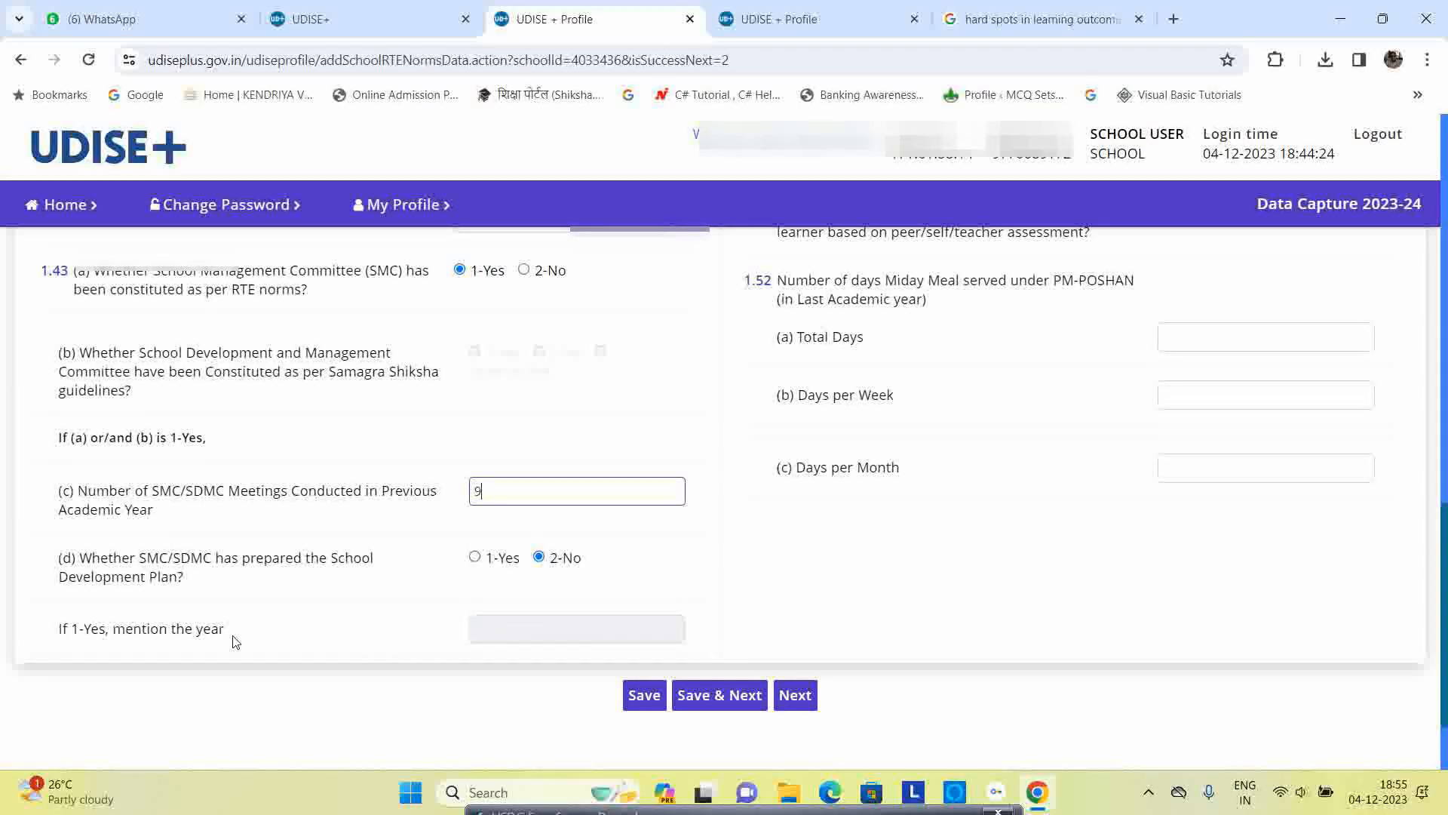
- Answer Yes in 1.46 to multi-class units and choose classes 1 and 2 as the first group taught together
scroll(898, 626, up, 9)
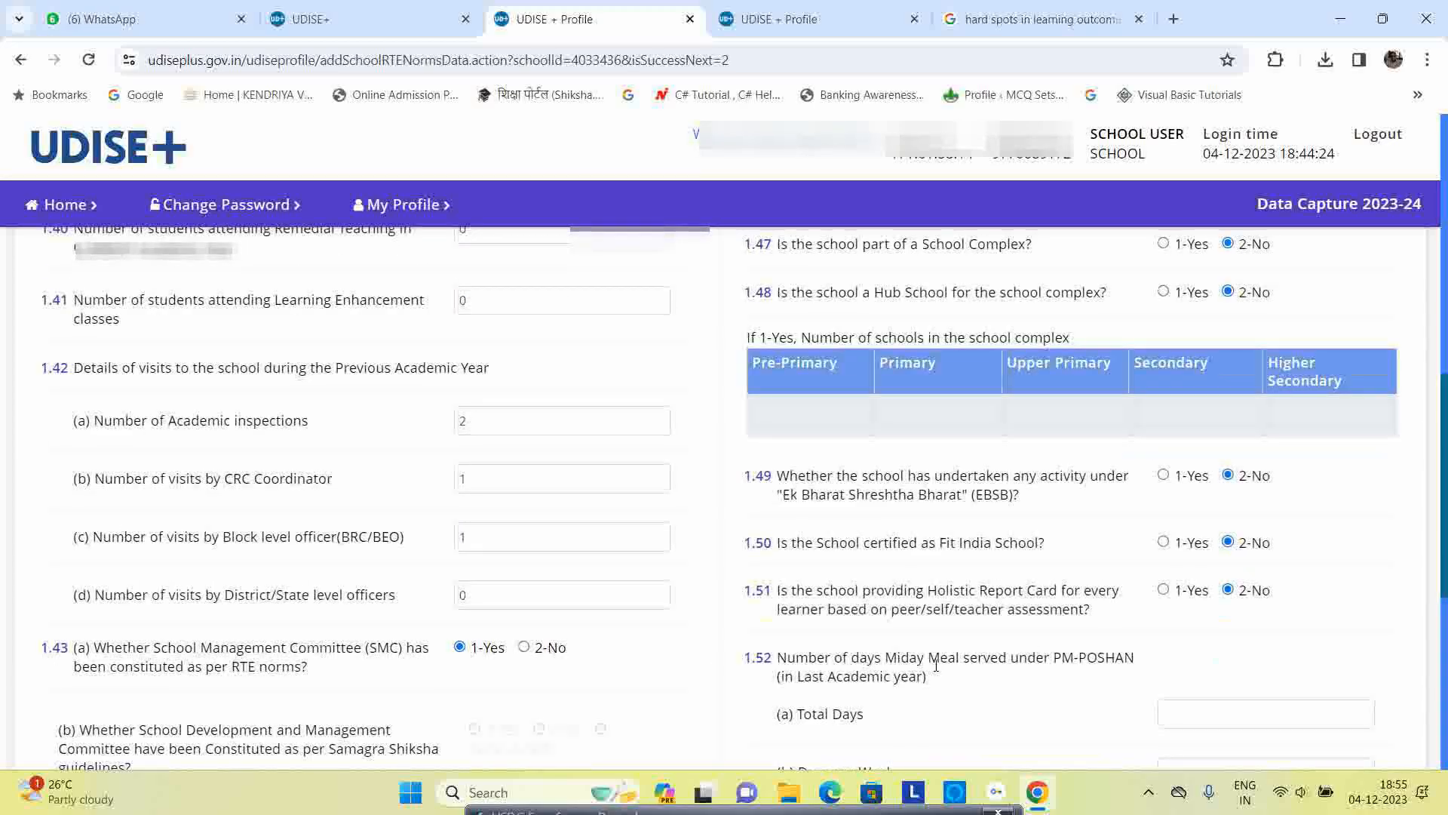
scroll(935, 663, up, 8)
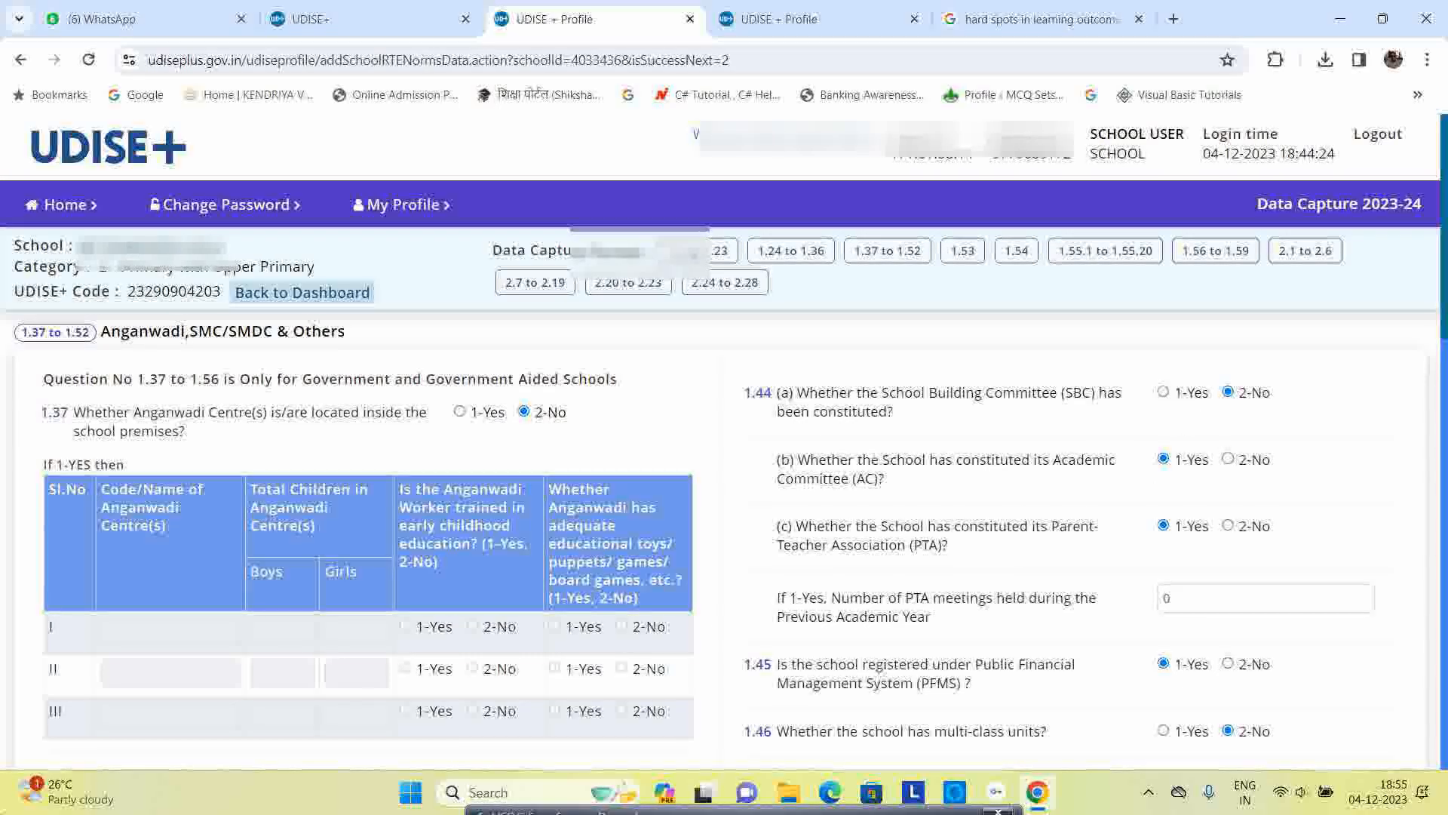
scroll(1118, 508, down, 1)
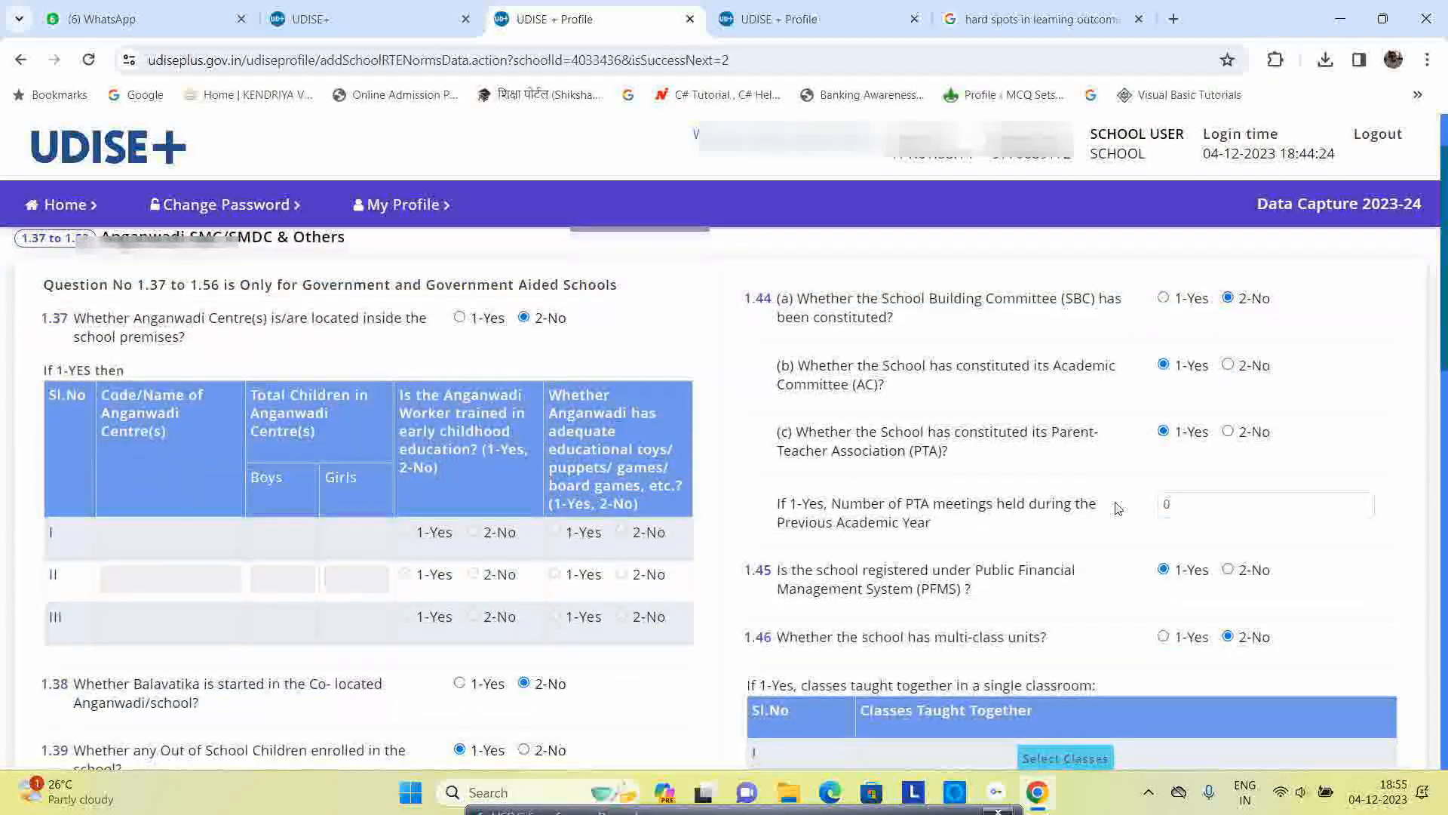
scroll(1118, 508, down, 2)
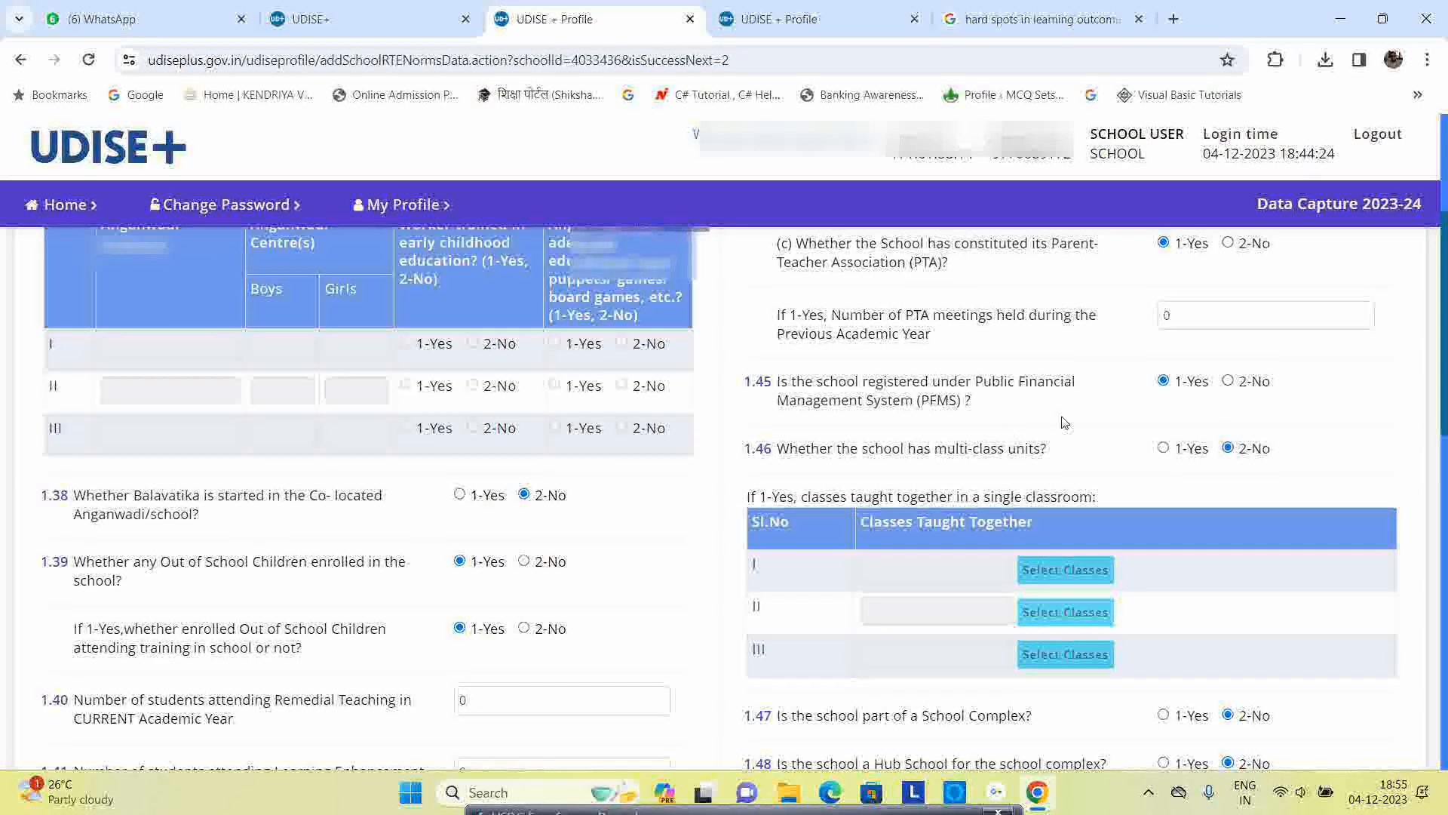
scroll(1165, 406, down, 1)
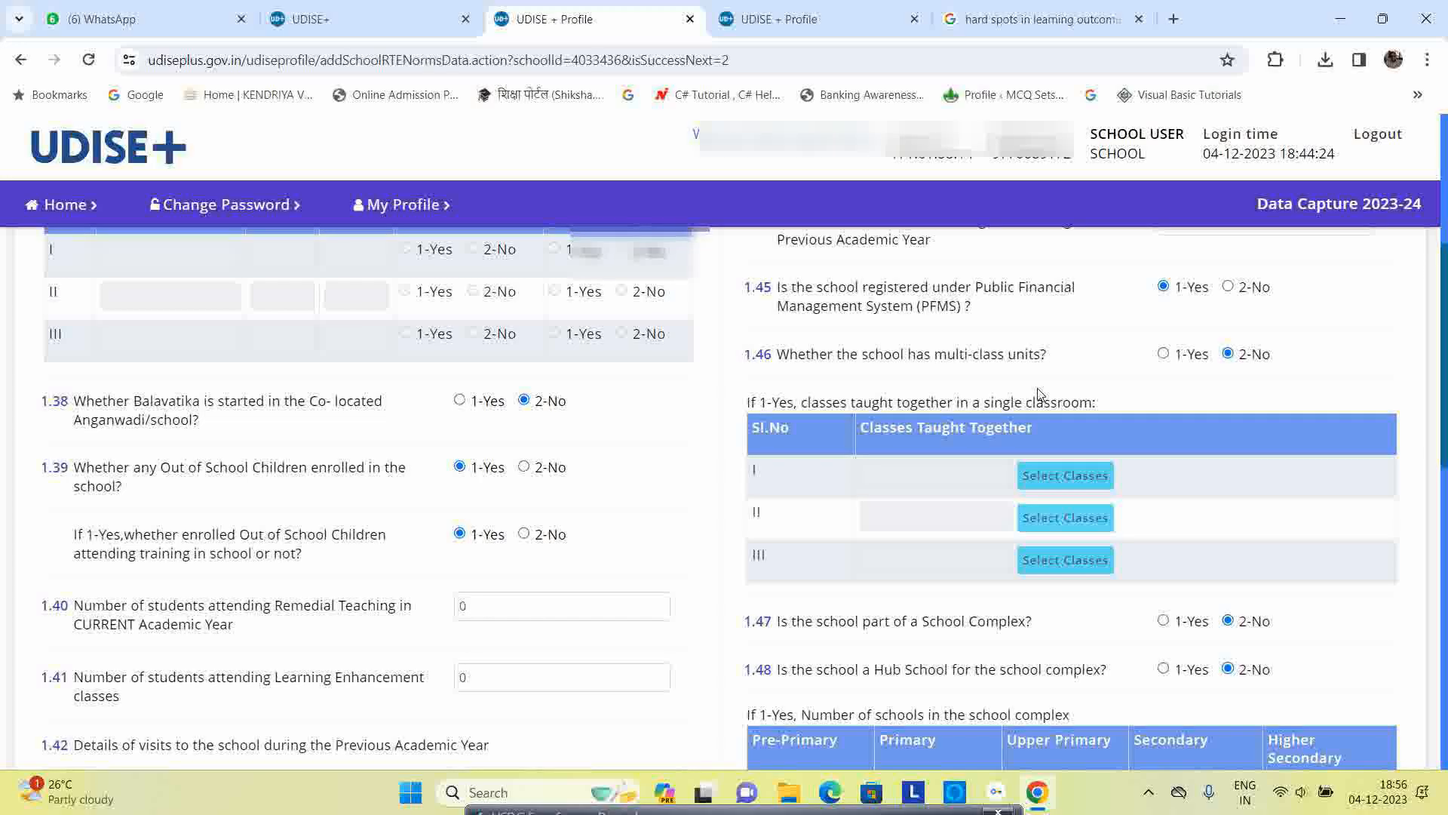
click(1163, 354)
click(1056, 477)
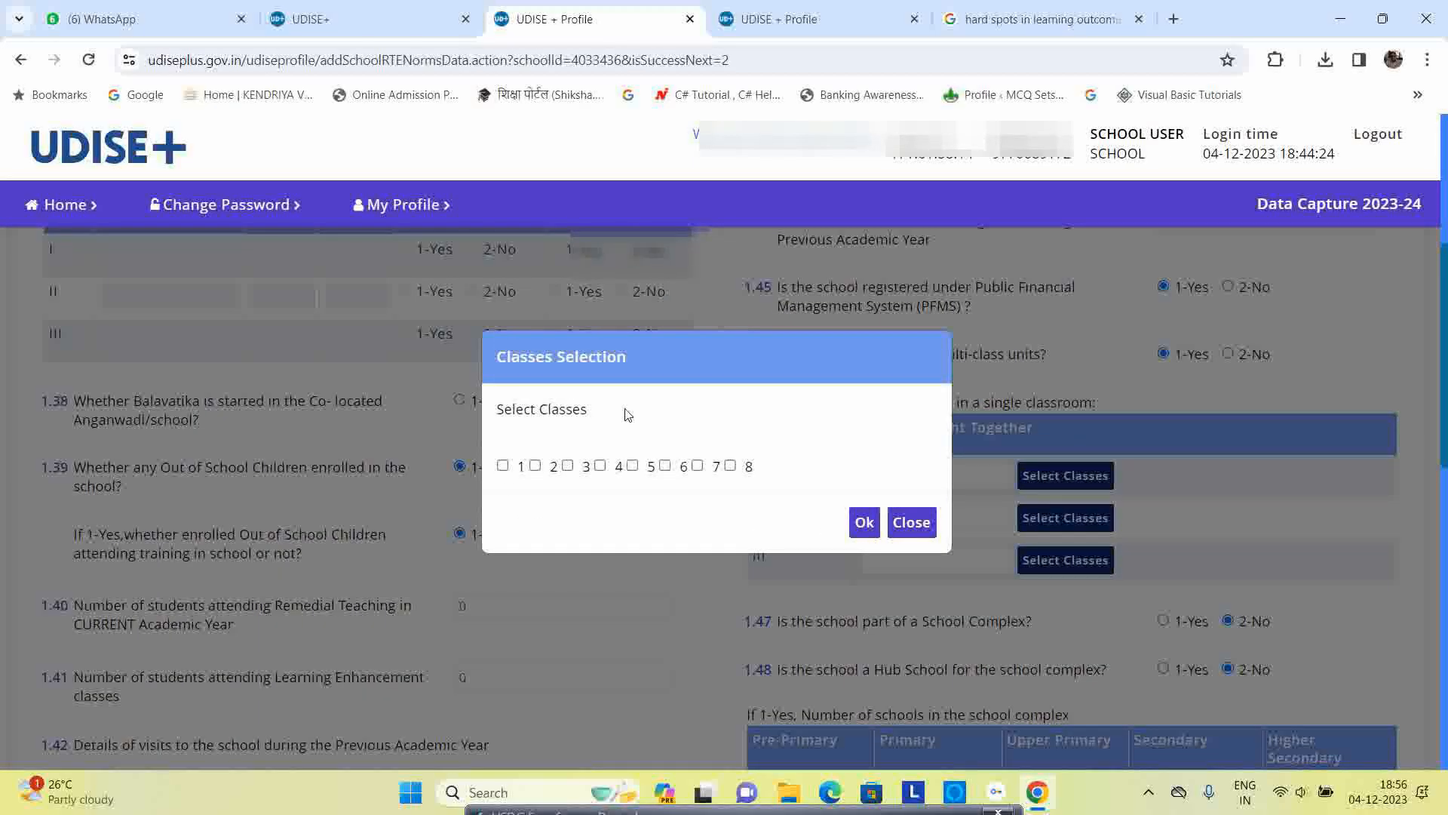
drag(623, 413, 658, 601)
click(863, 522)
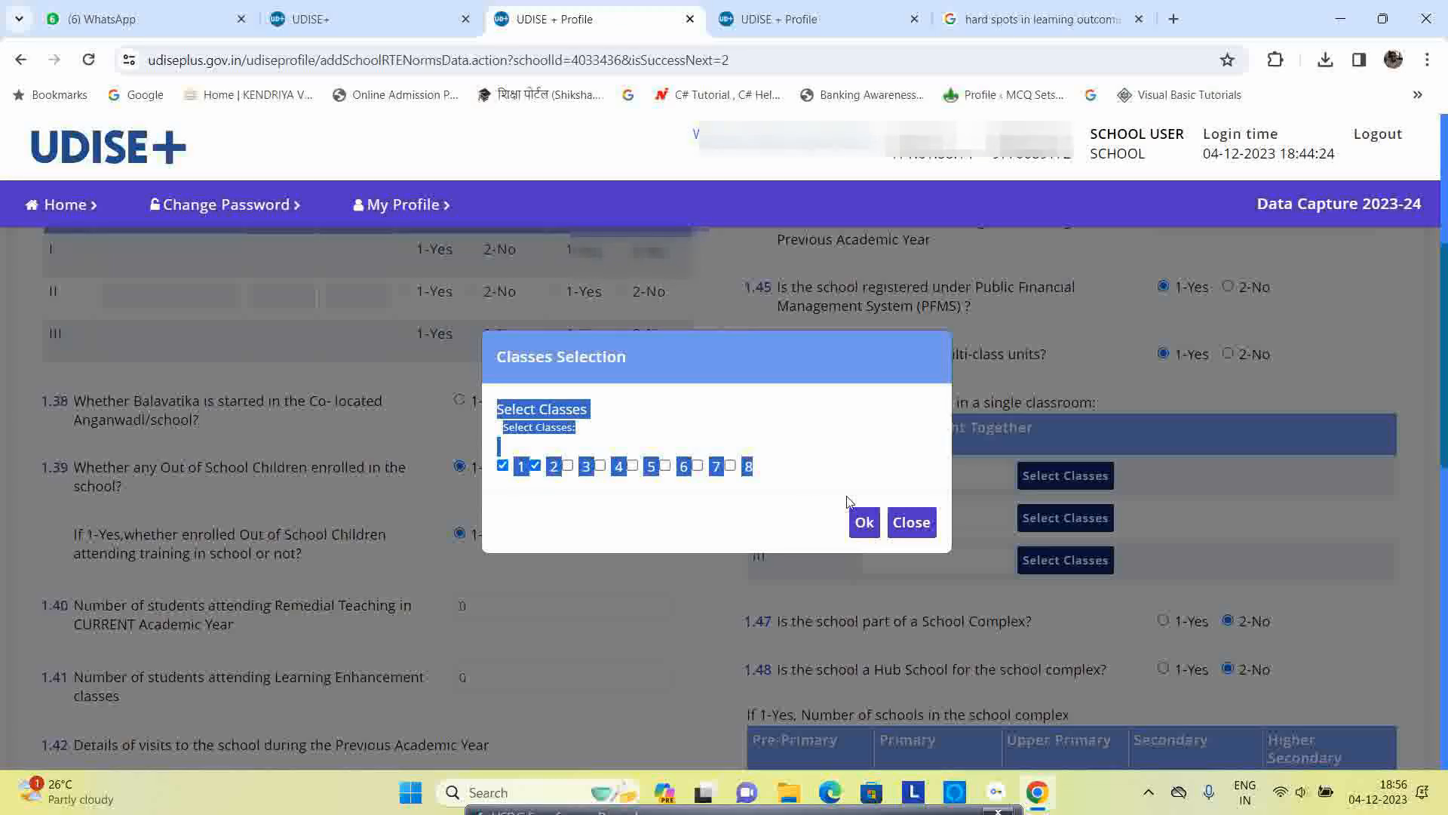
click(862, 521)
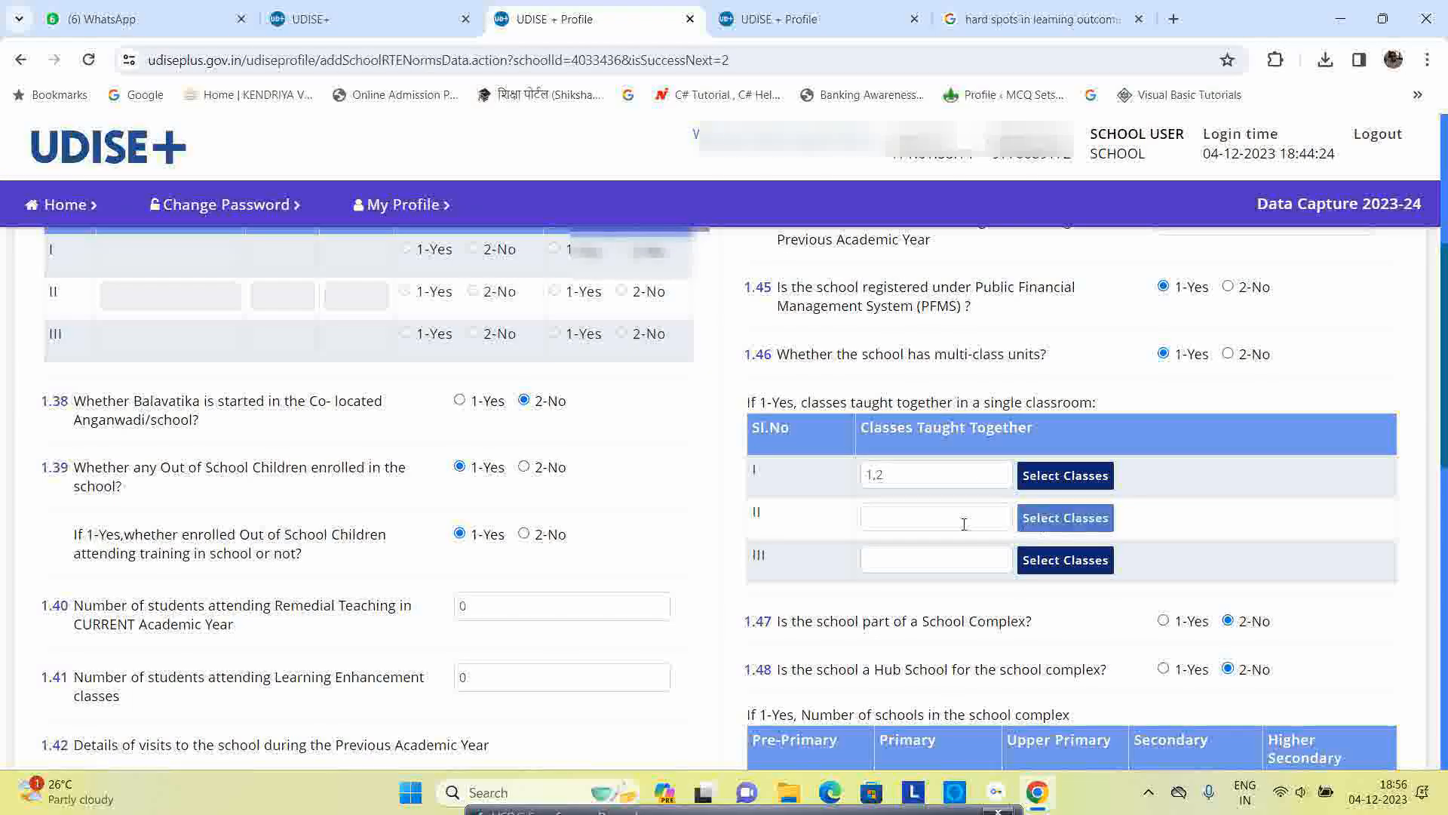
- Choose classes 3 and 4 as the second group taught together, and set the multi-class answer in 1.46 back to No
click(1065, 517)
click(568, 466)
click(600, 465)
click(863, 522)
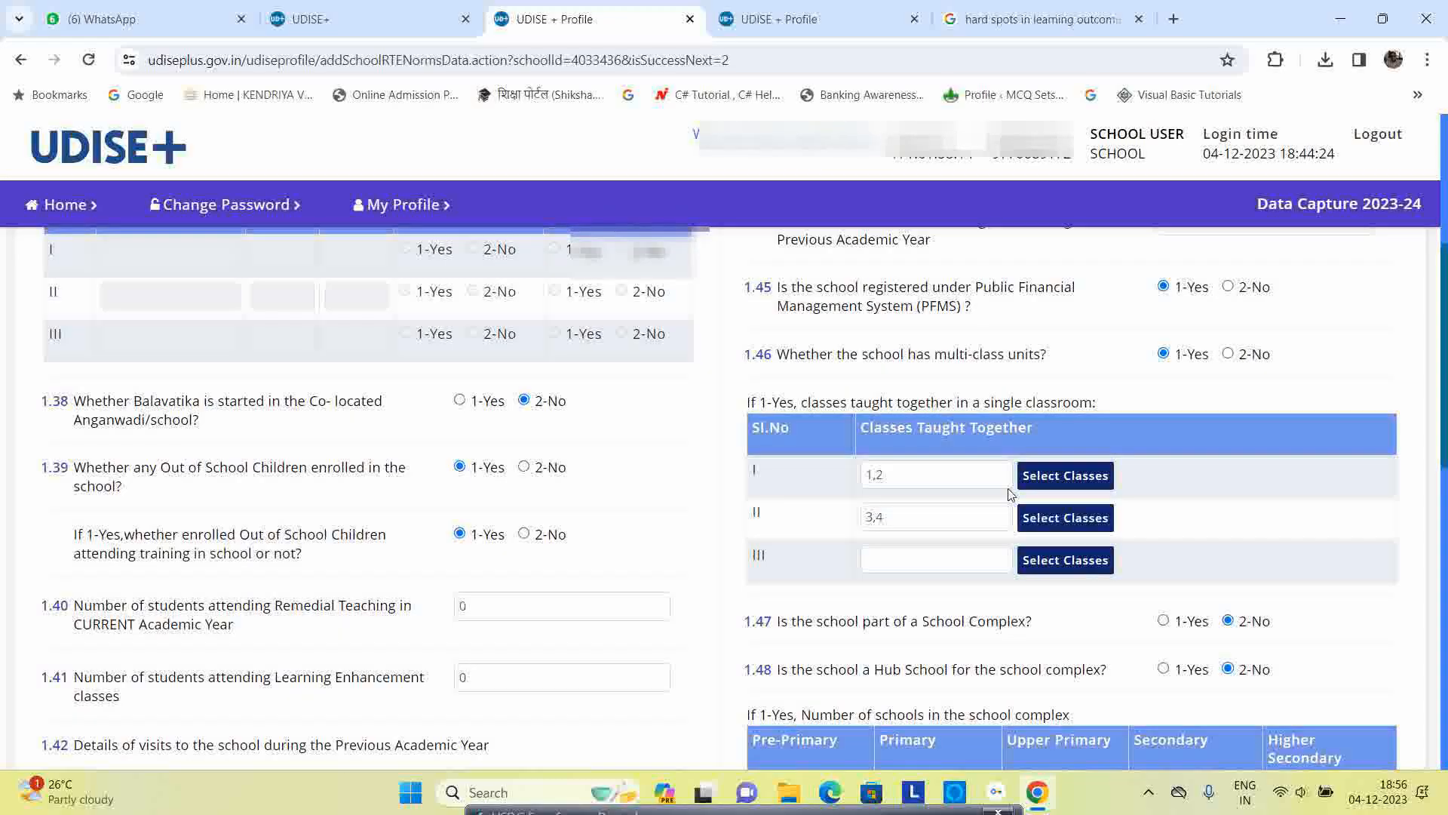
double_click(969, 515)
click(1228, 354)
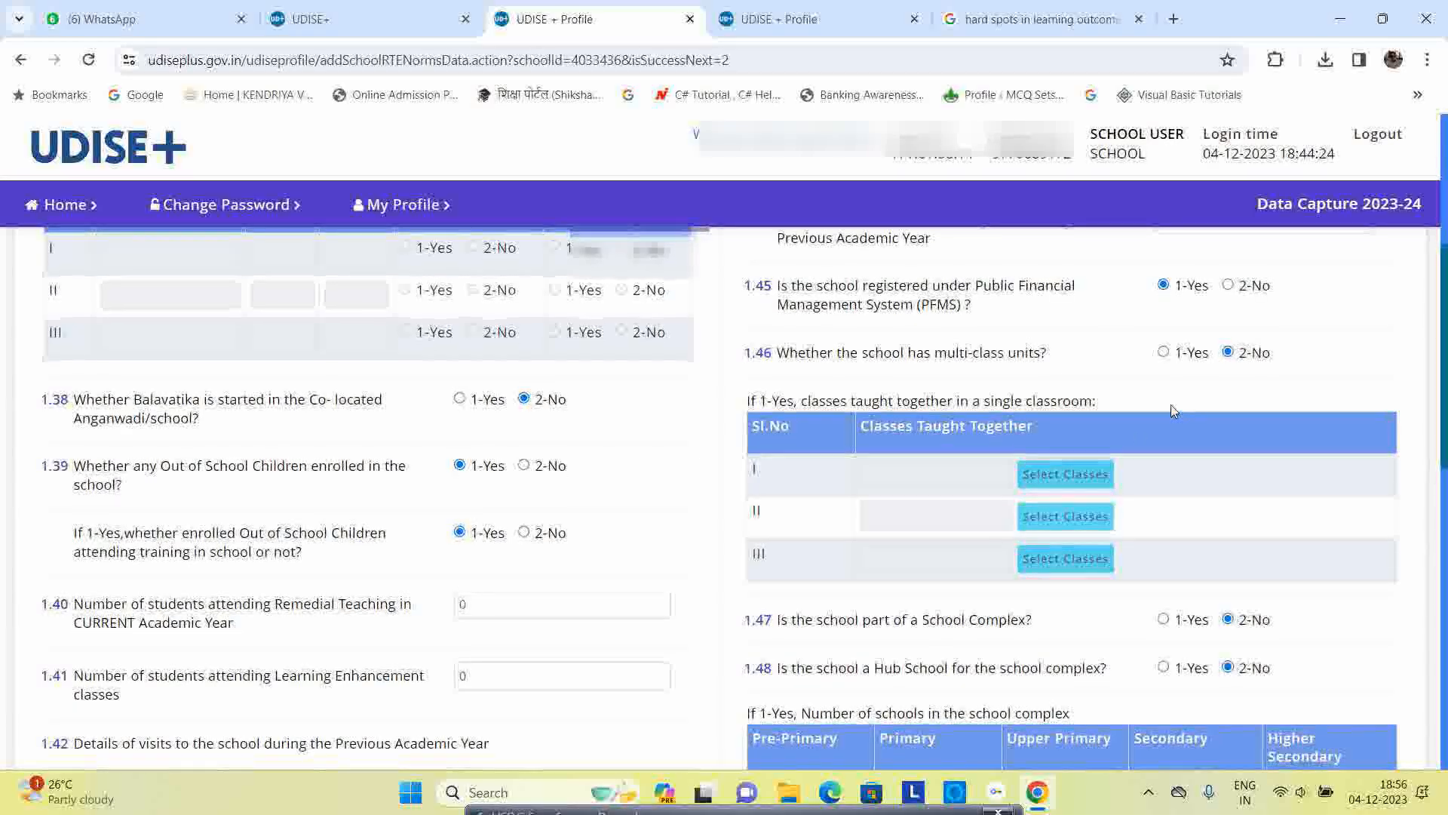
- Try Yes in 1.48 for being a Hub School, check the school complex count fields, and set the answer back to No
scroll(1172, 410, down, 4)
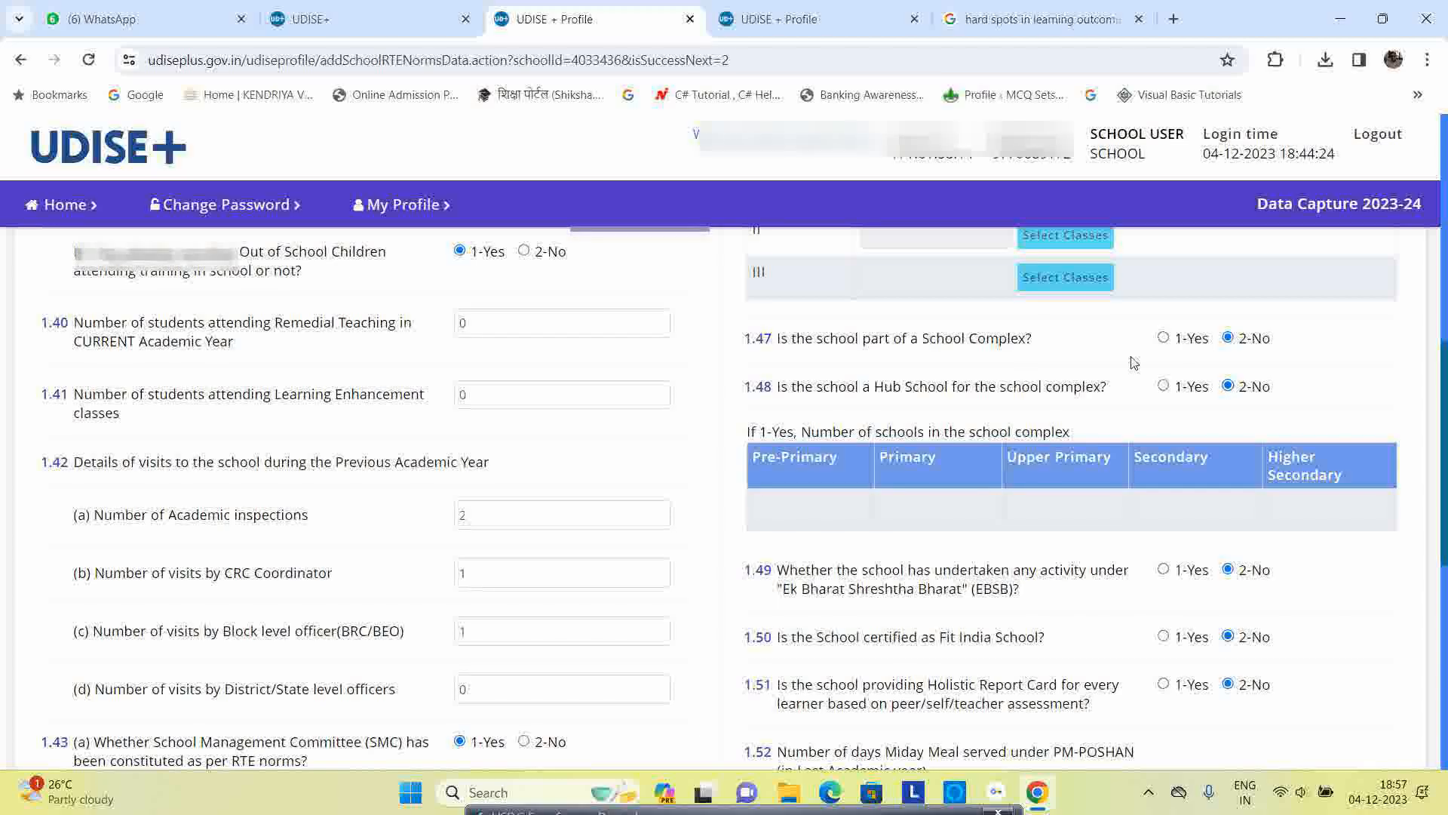
scroll(1337, 373, down, 1)
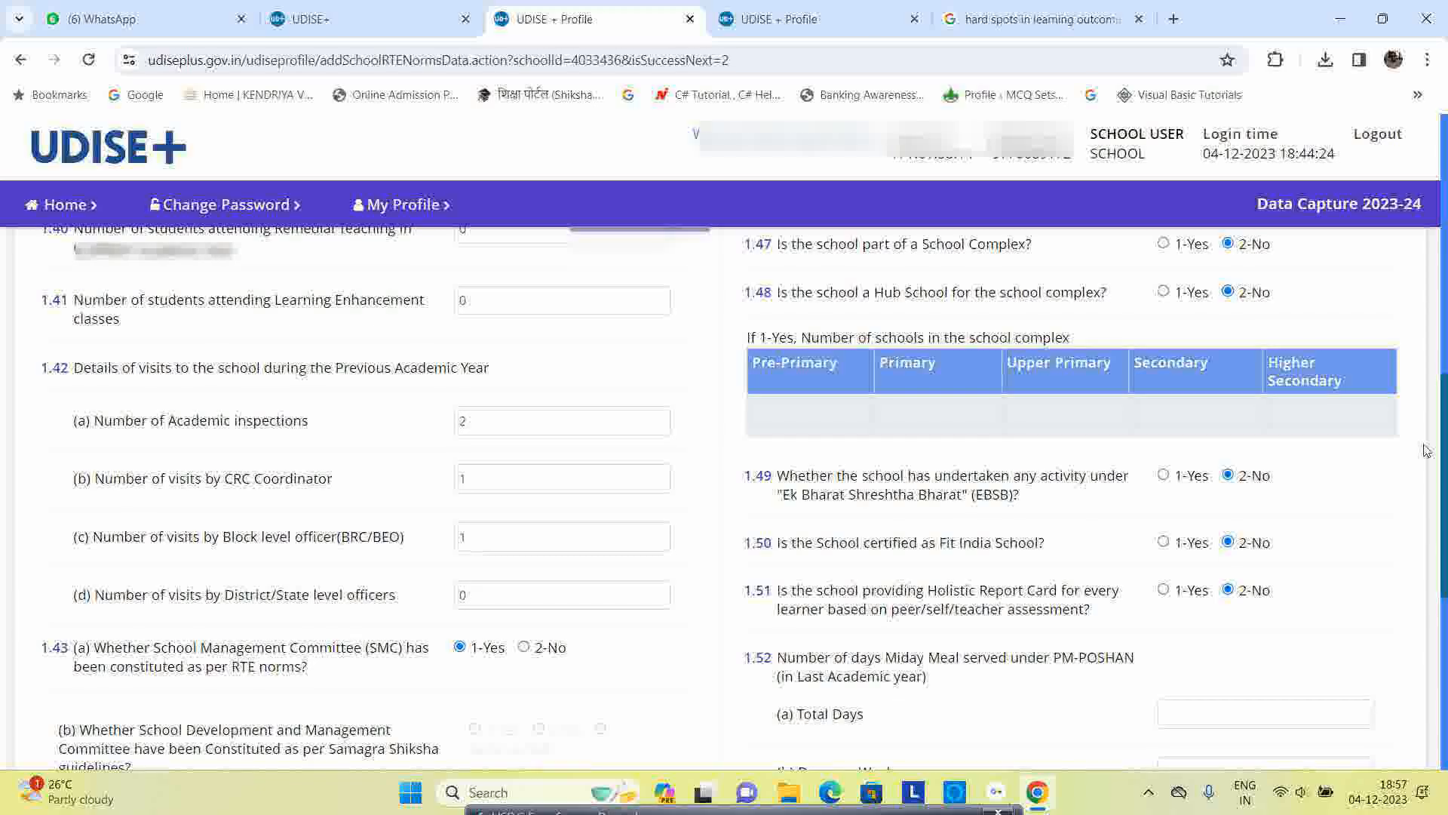
click(1163, 292)
click(925, 407)
click(1230, 416)
click(1275, 414)
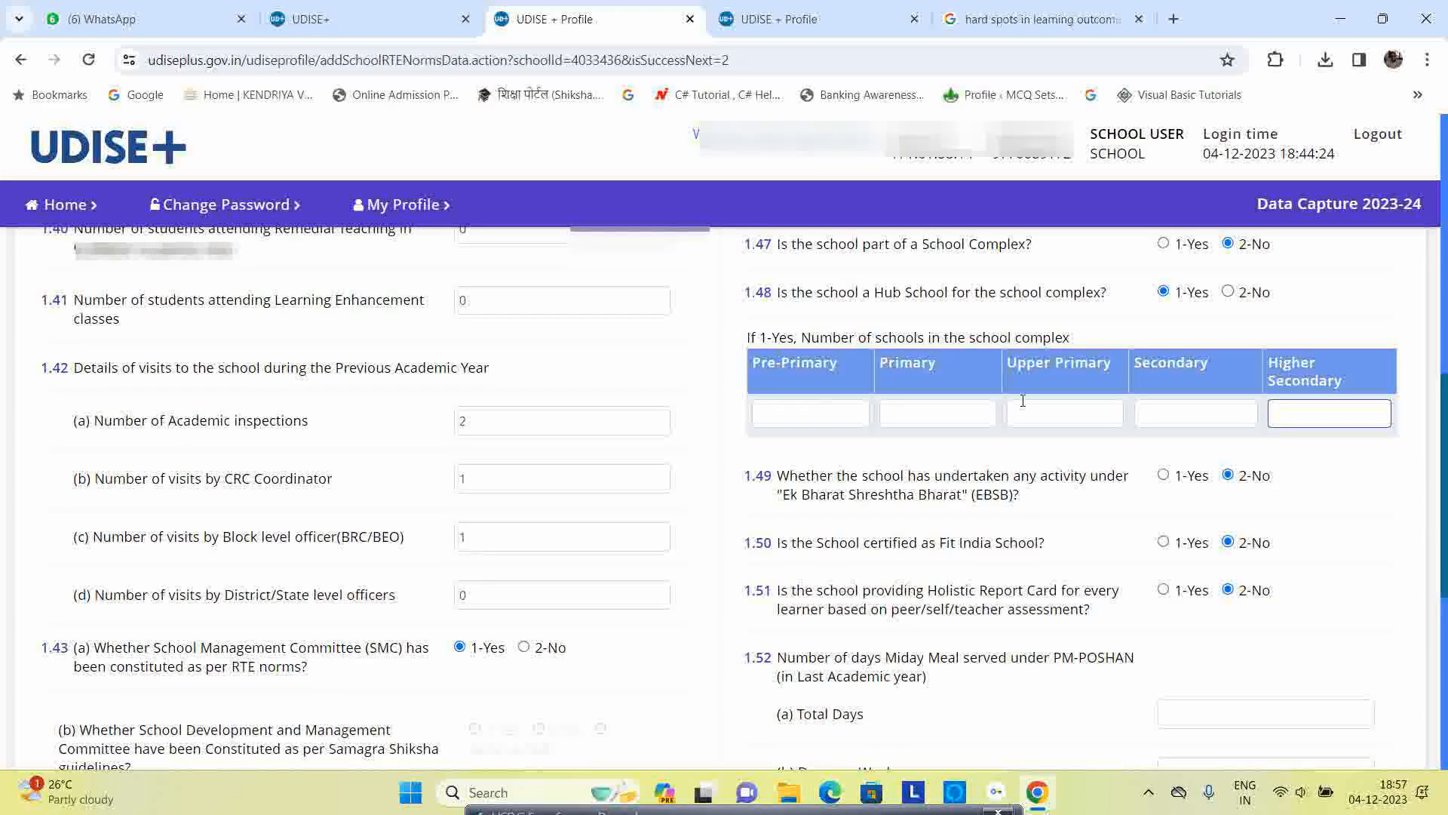
click(819, 415)
click(927, 414)
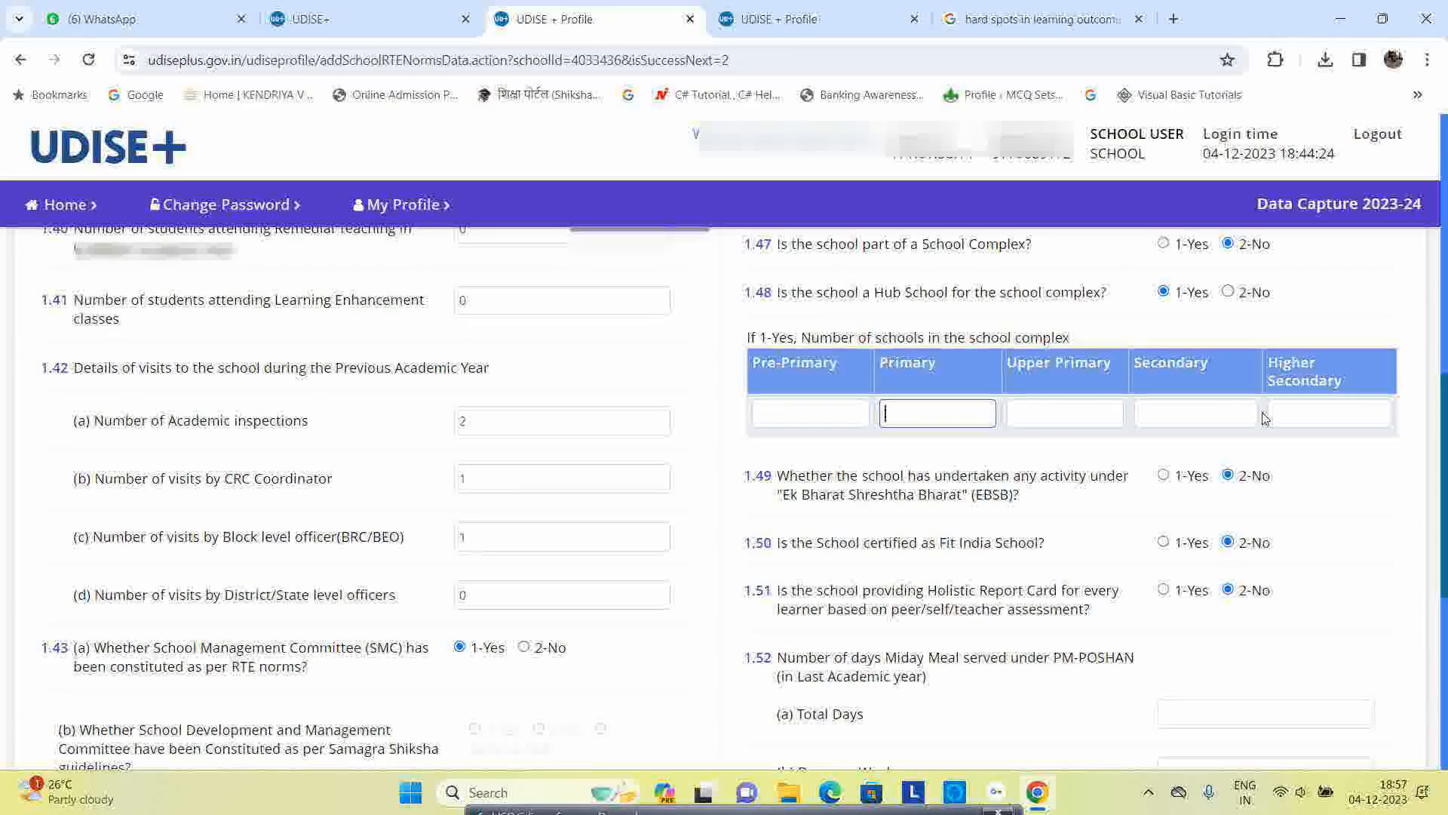
click(1230, 292)
- Enter the PM-POSHAN midday meal days in 1.52 as 210 total, 6 per week and 24 per month, then save and continue to 1.53
scroll(1197, 364, down, 1)
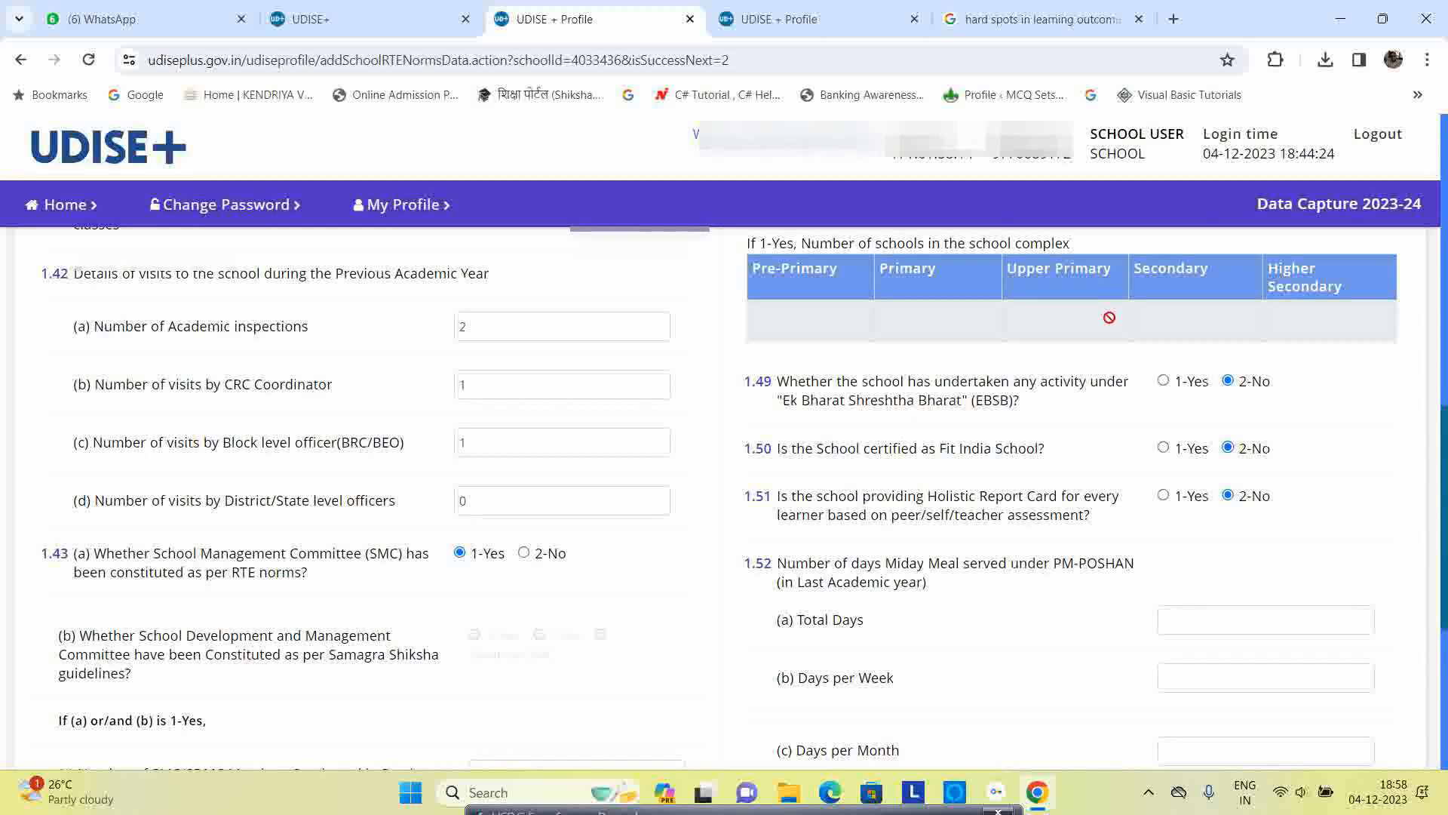
scroll(1237, 392, down, 1)
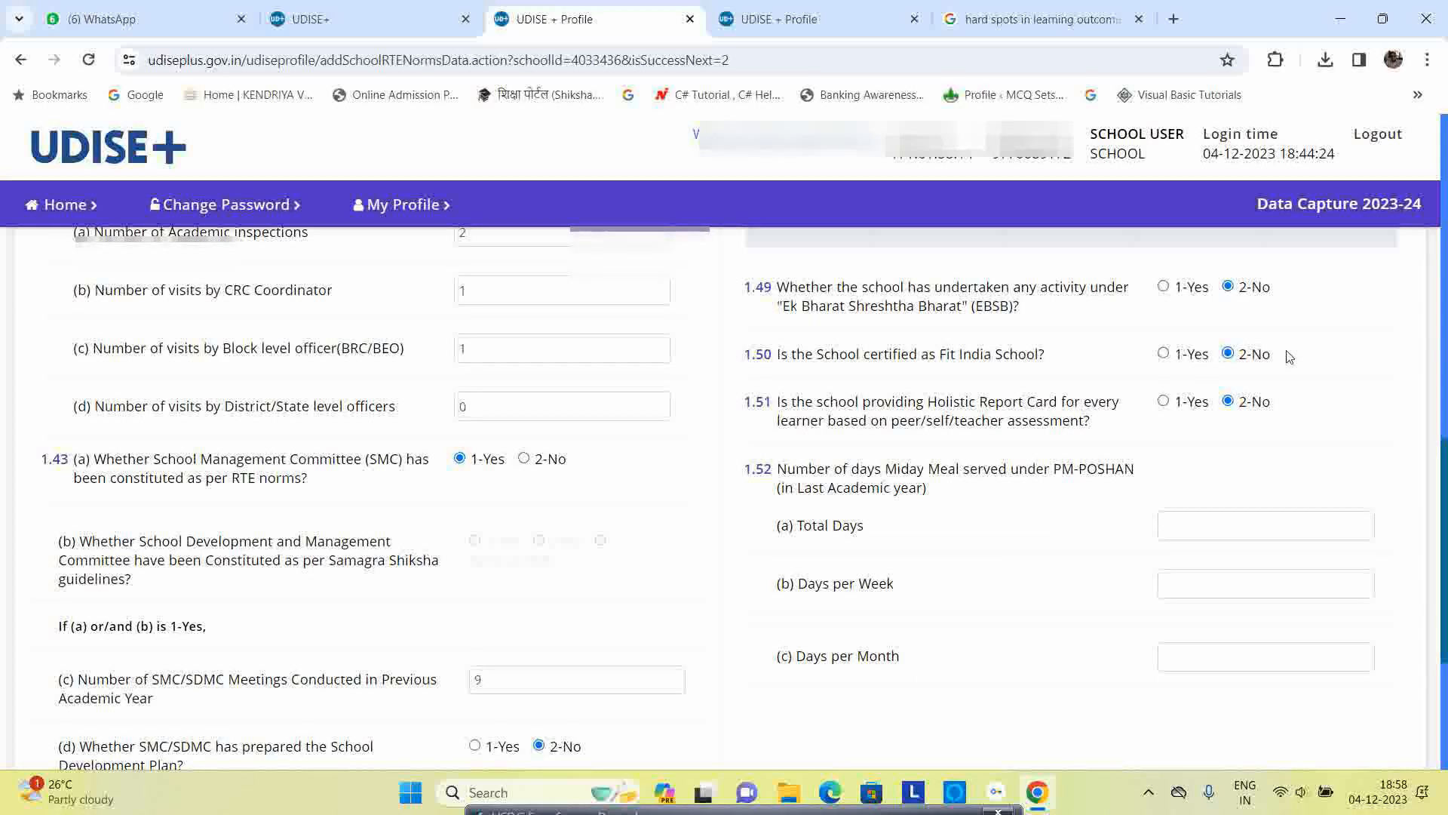
scroll(1041, 377, down, 1)
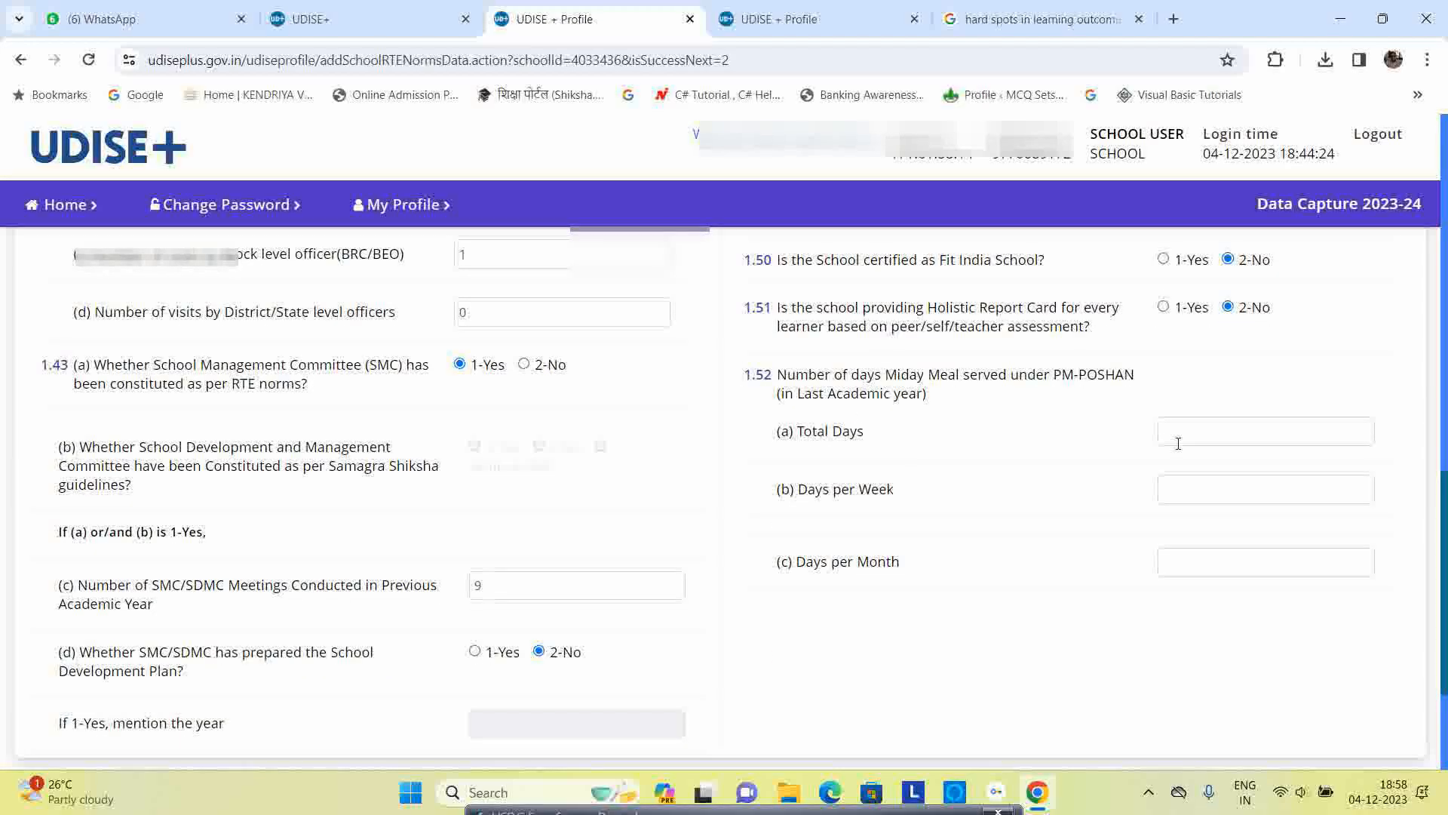
scroll(958, 422, down, 1)
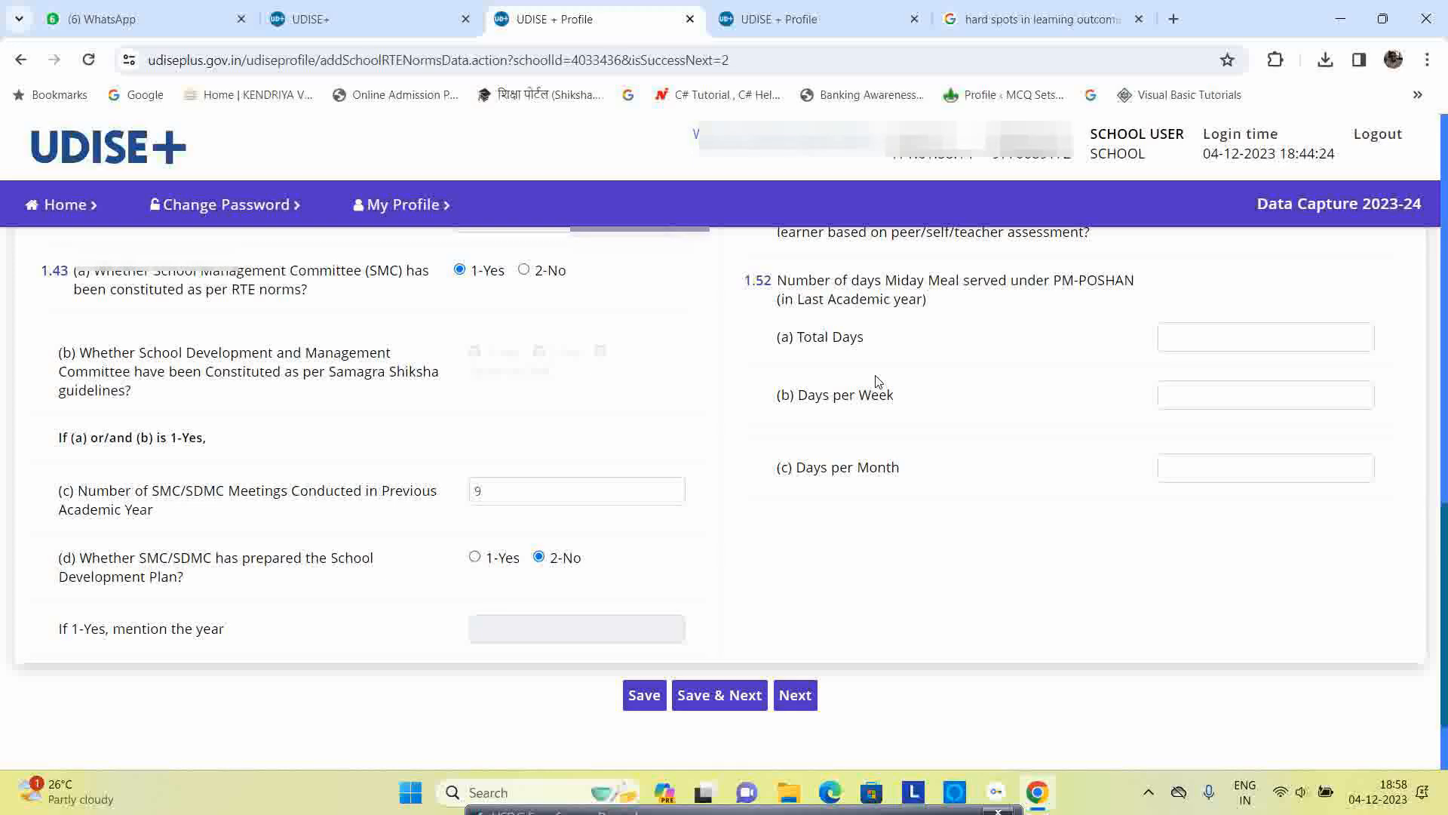
click(1184, 346)
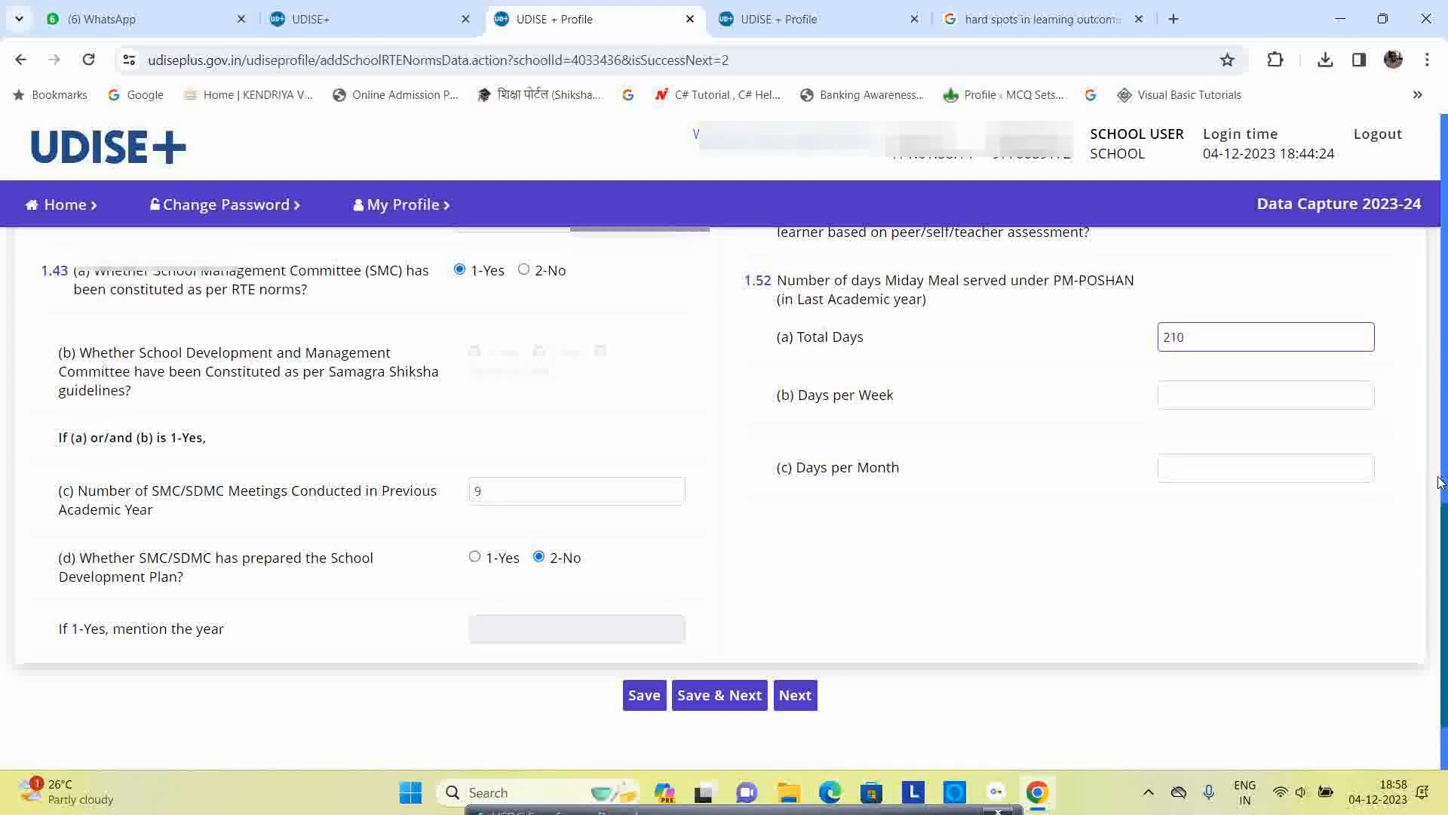
click(1218, 390)
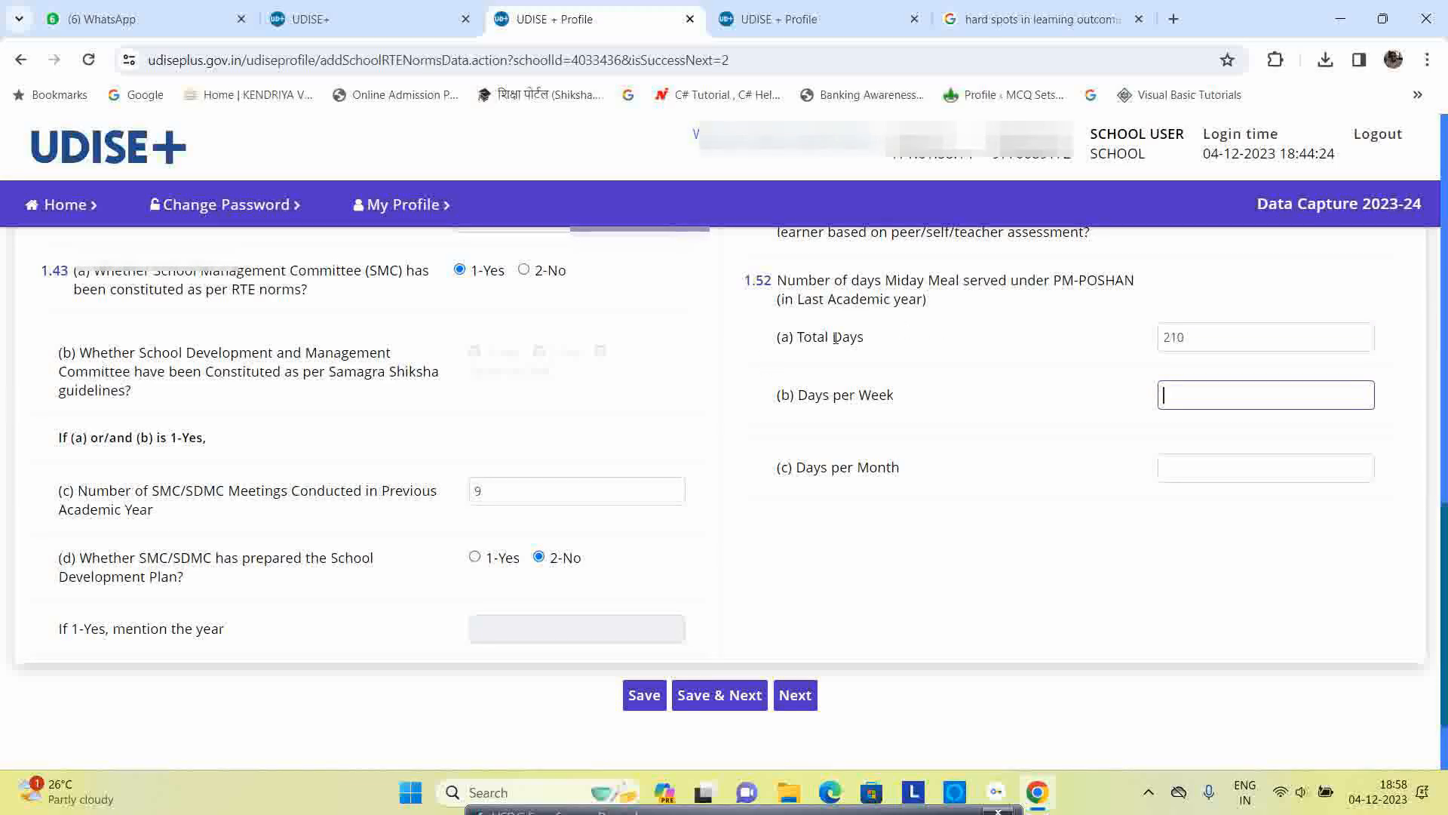
click(1234, 338)
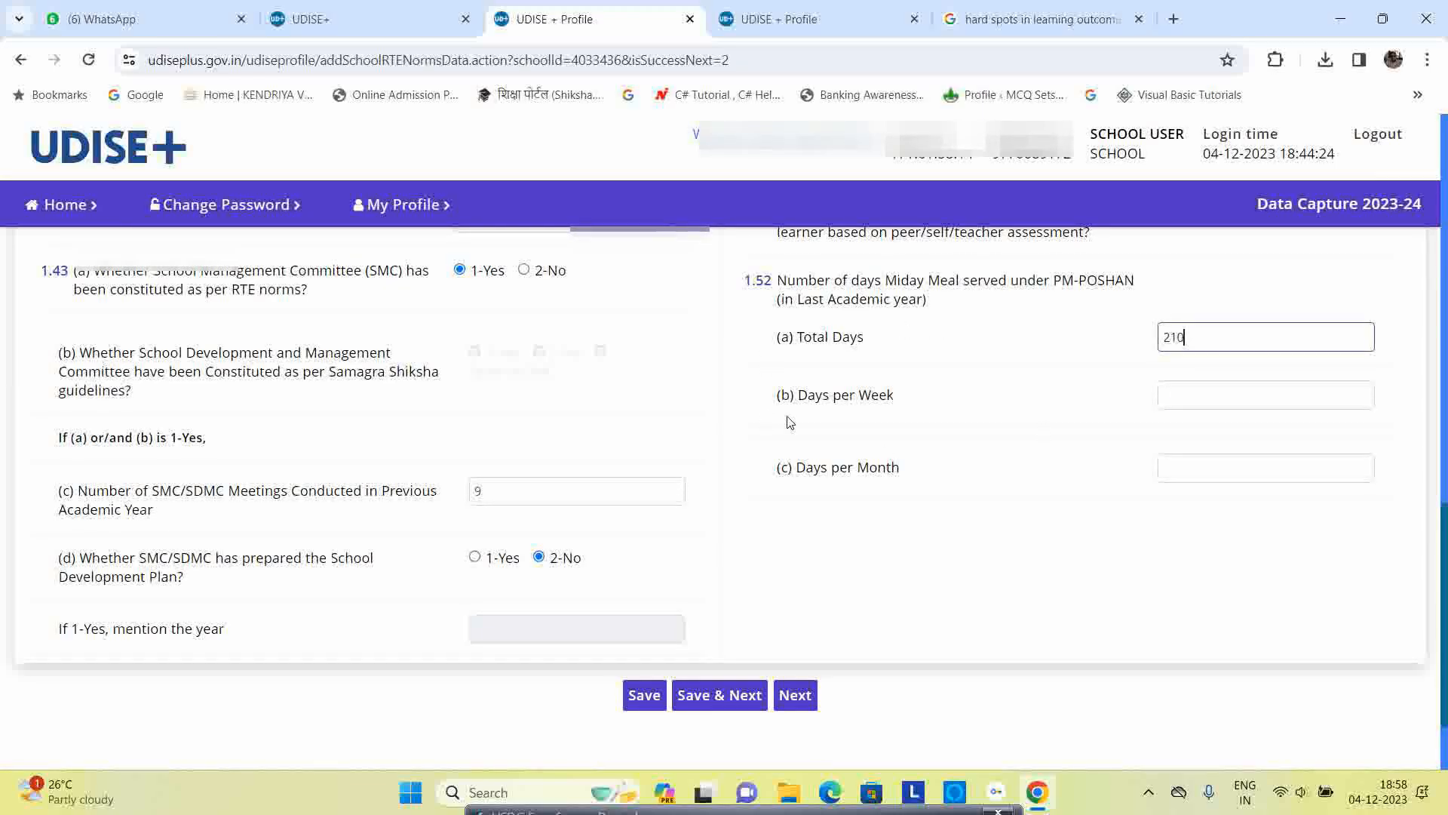
click(1221, 401)
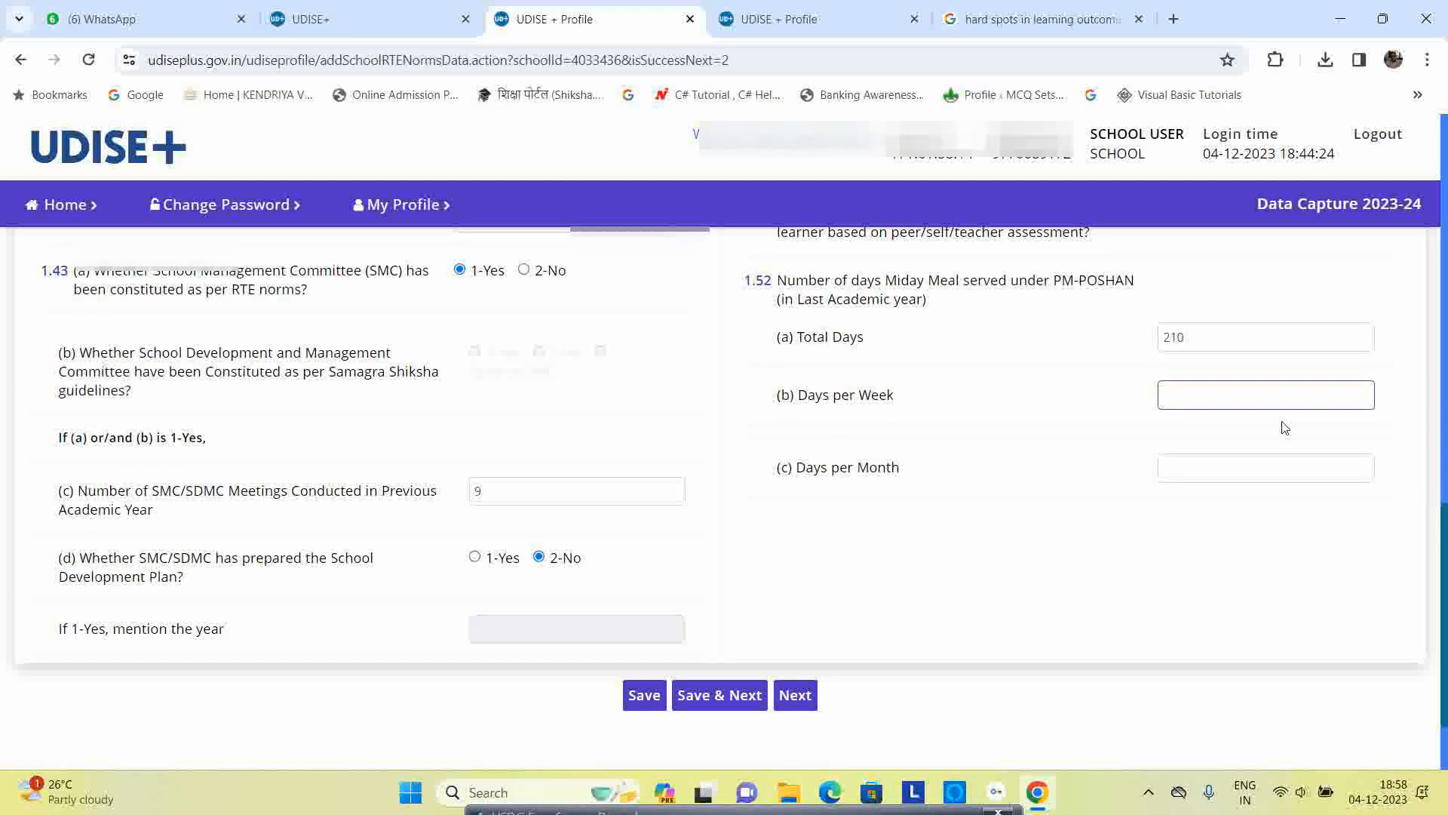
click(1204, 475)
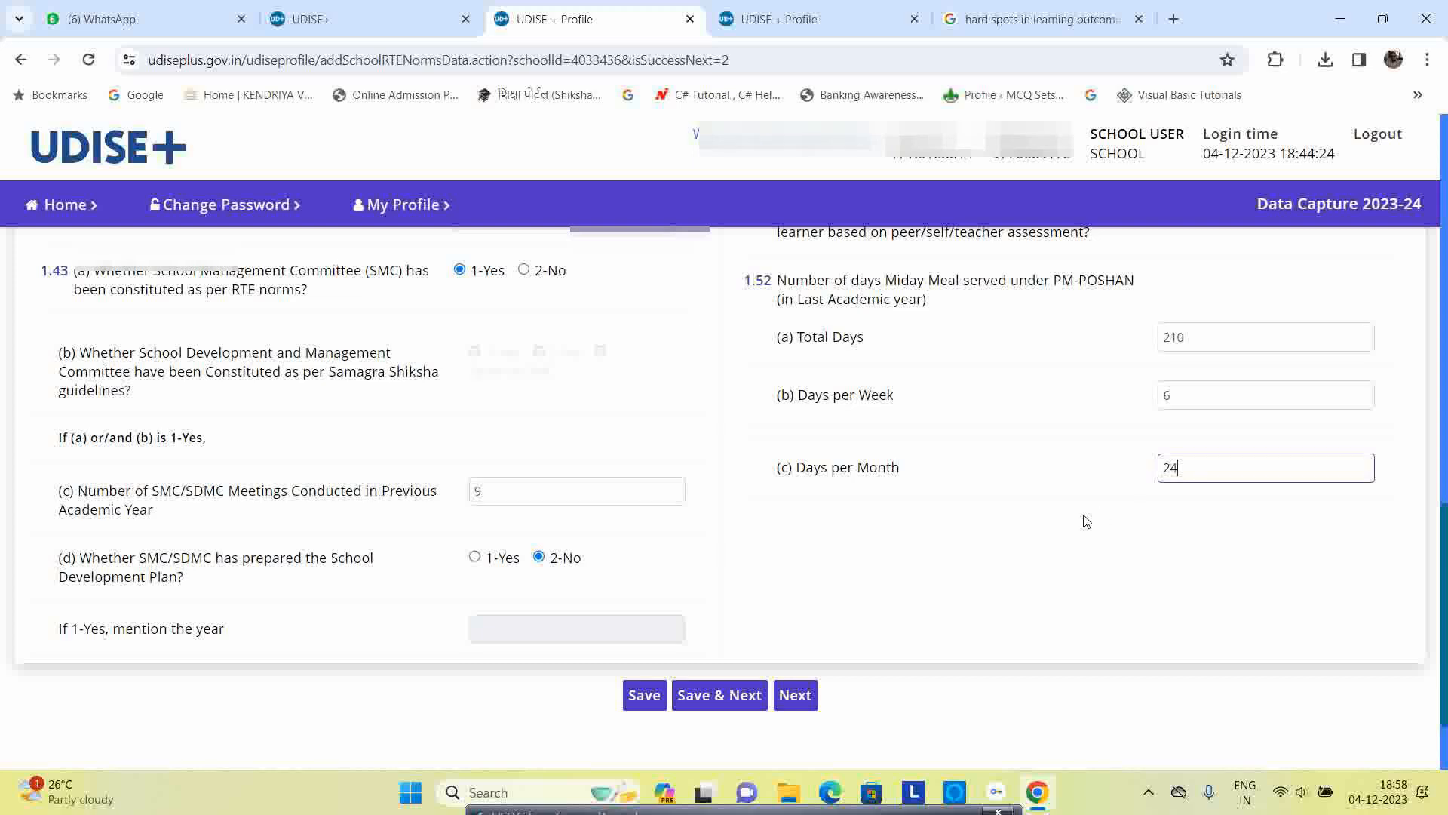
click(729, 698)
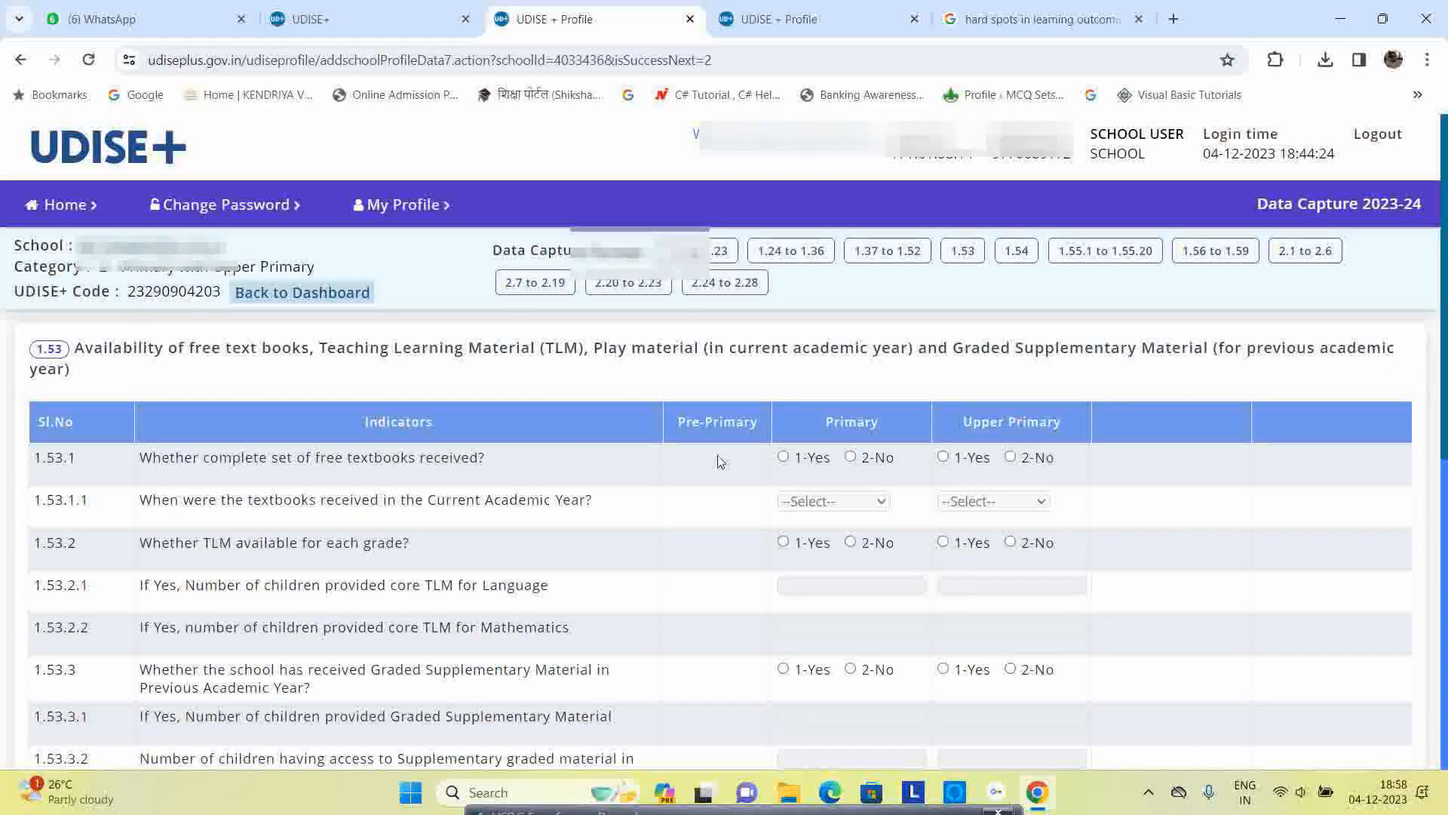
- Answer Yes in 1.53.1 to free textbooks received for Primary and Upper Primary, and choose June as the month received for both
click(783, 457)
click(944, 457)
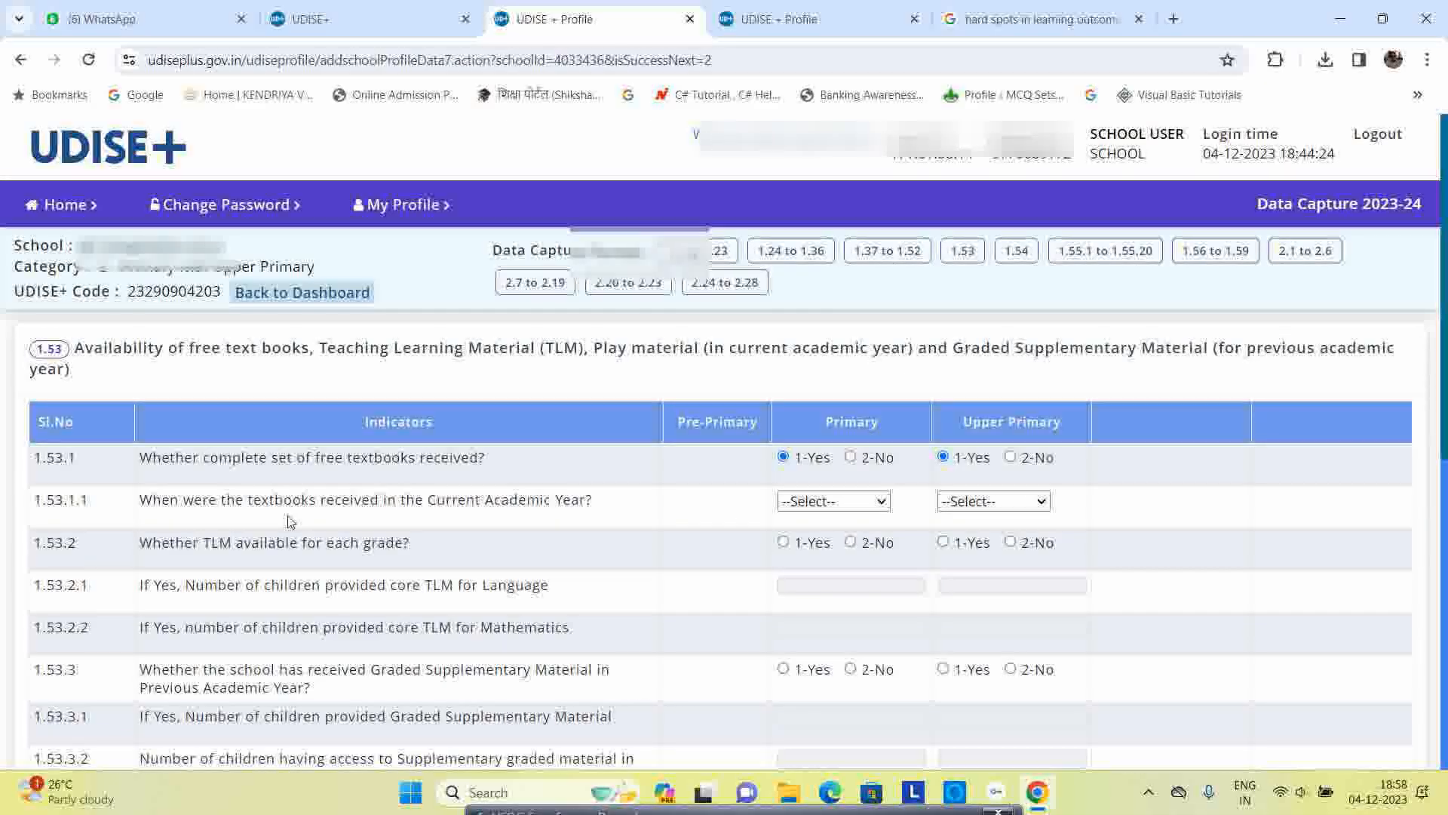
click(805, 502)
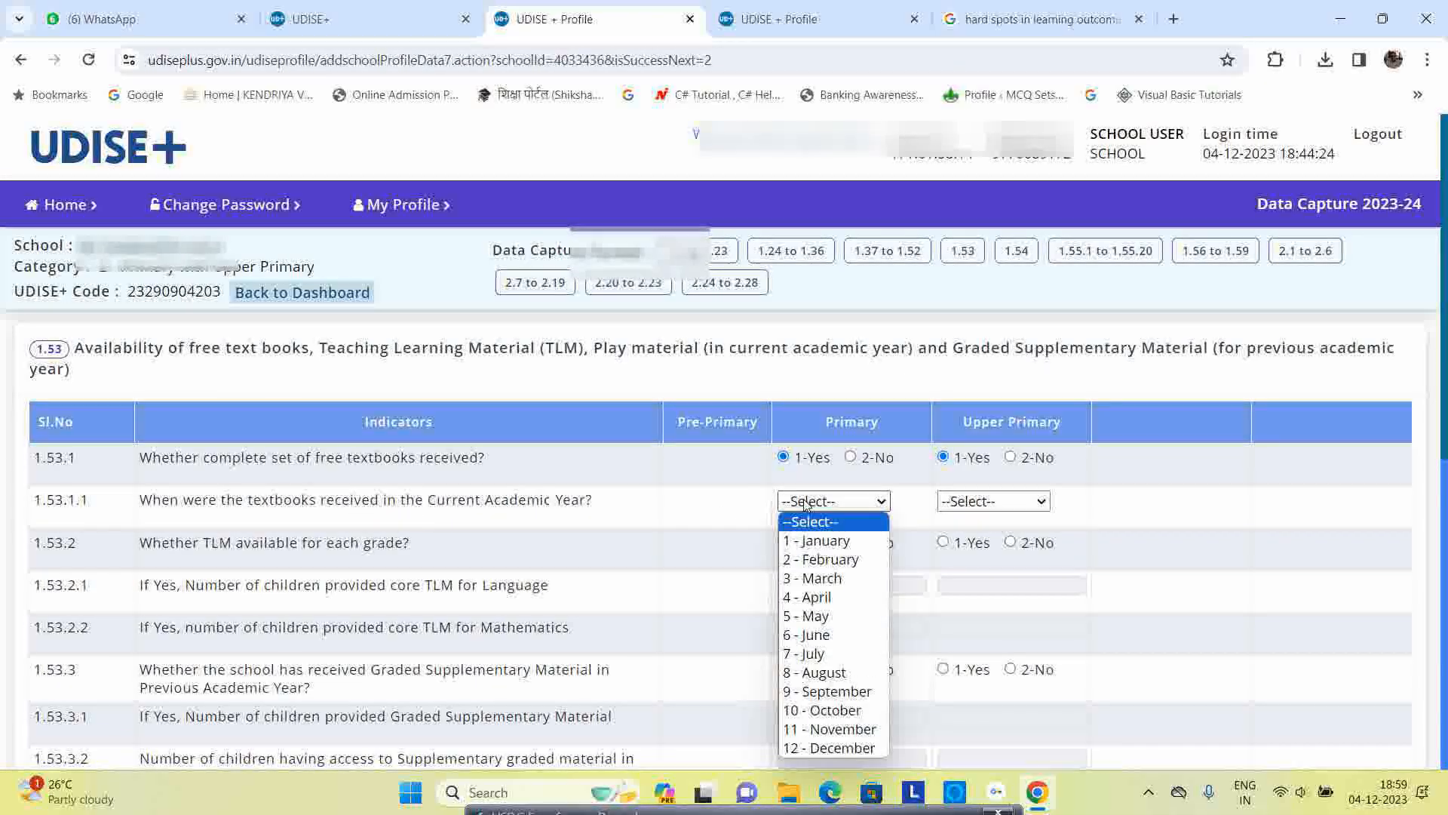
click(807, 635)
click(972, 501)
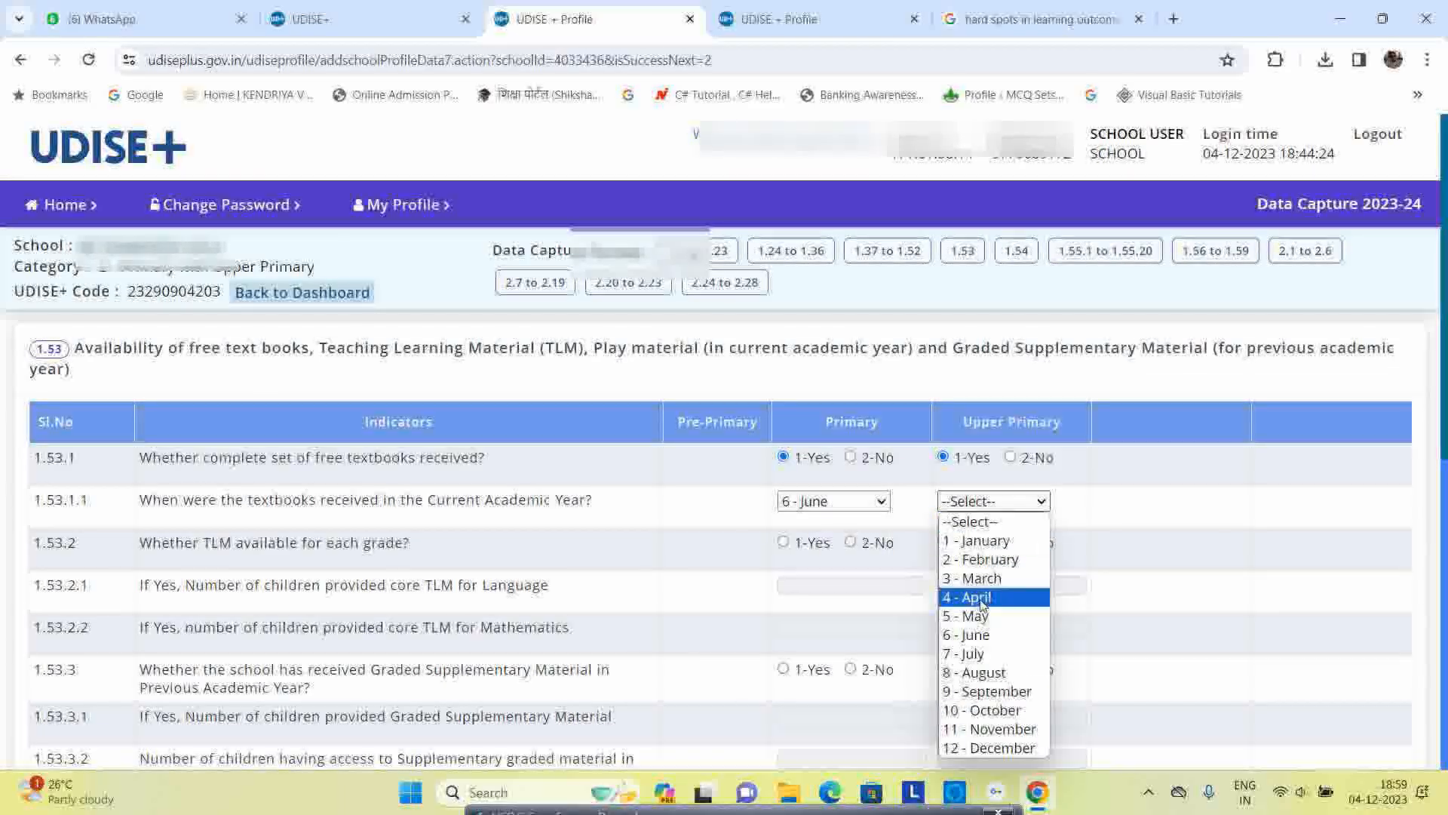
click(982, 642)
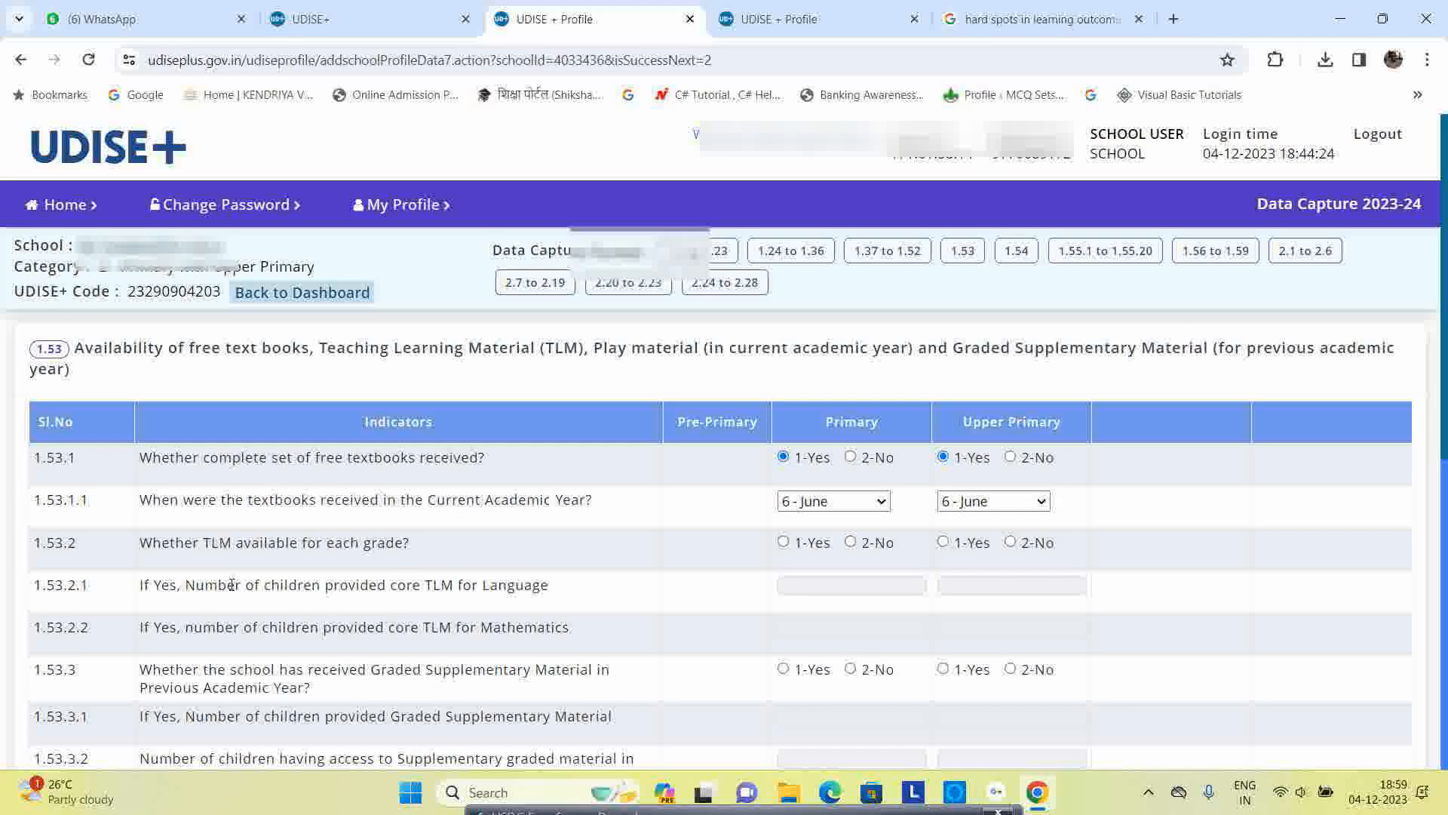
- Answer Yes in 1.53.2 to TLM availability for both levels and enter 25 Primary and 16 Upper Primary children for Language
click(784, 542)
click(946, 542)
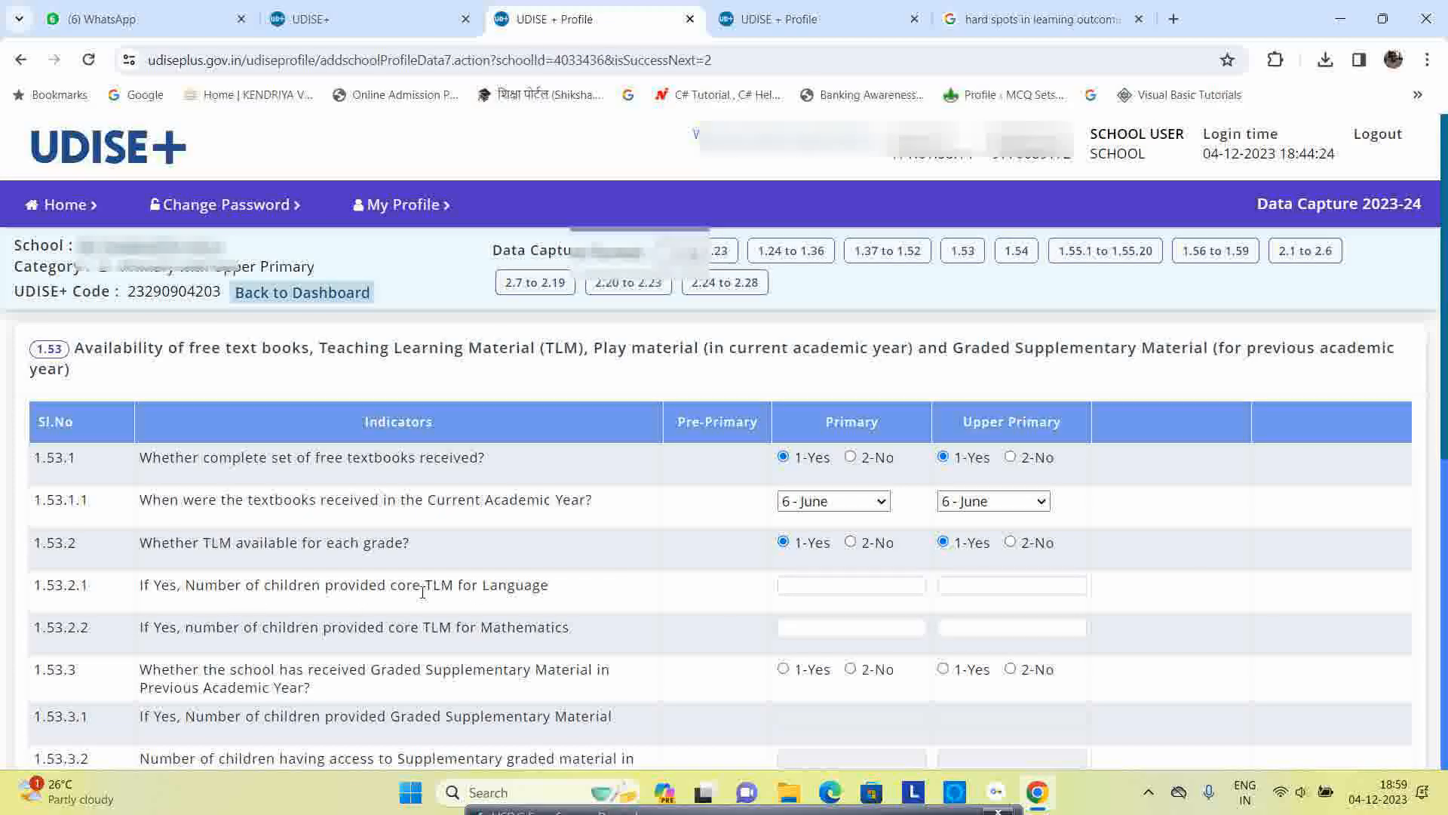
click(804, 586)
text(25)
click(973, 587)
text(16)
- Enter 20 Primary and 16 Upper Primary children provided core TLM for Mathematics in 1.53.2.2
scroll(184, 534, down, 1)
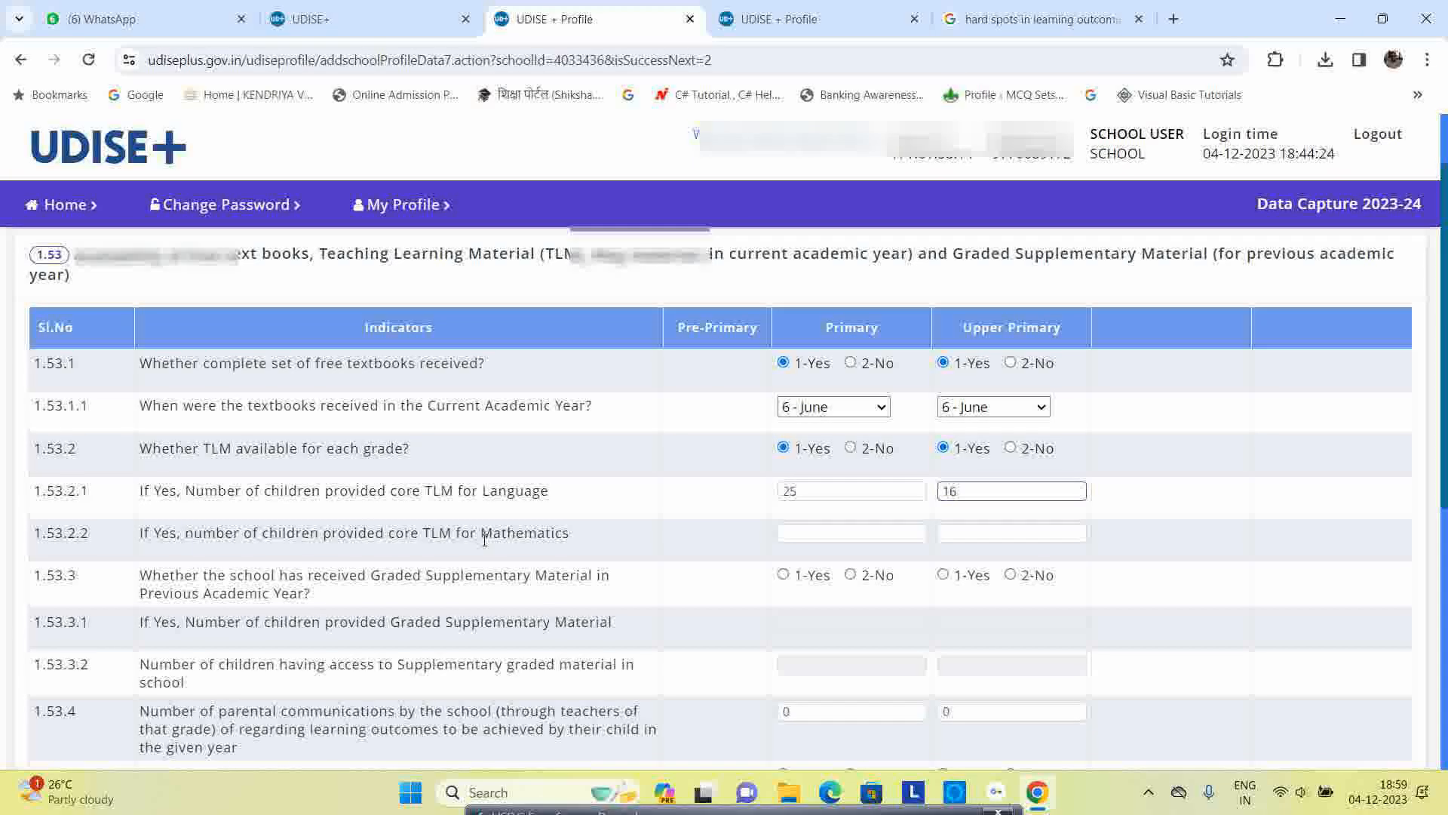
click(800, 532)
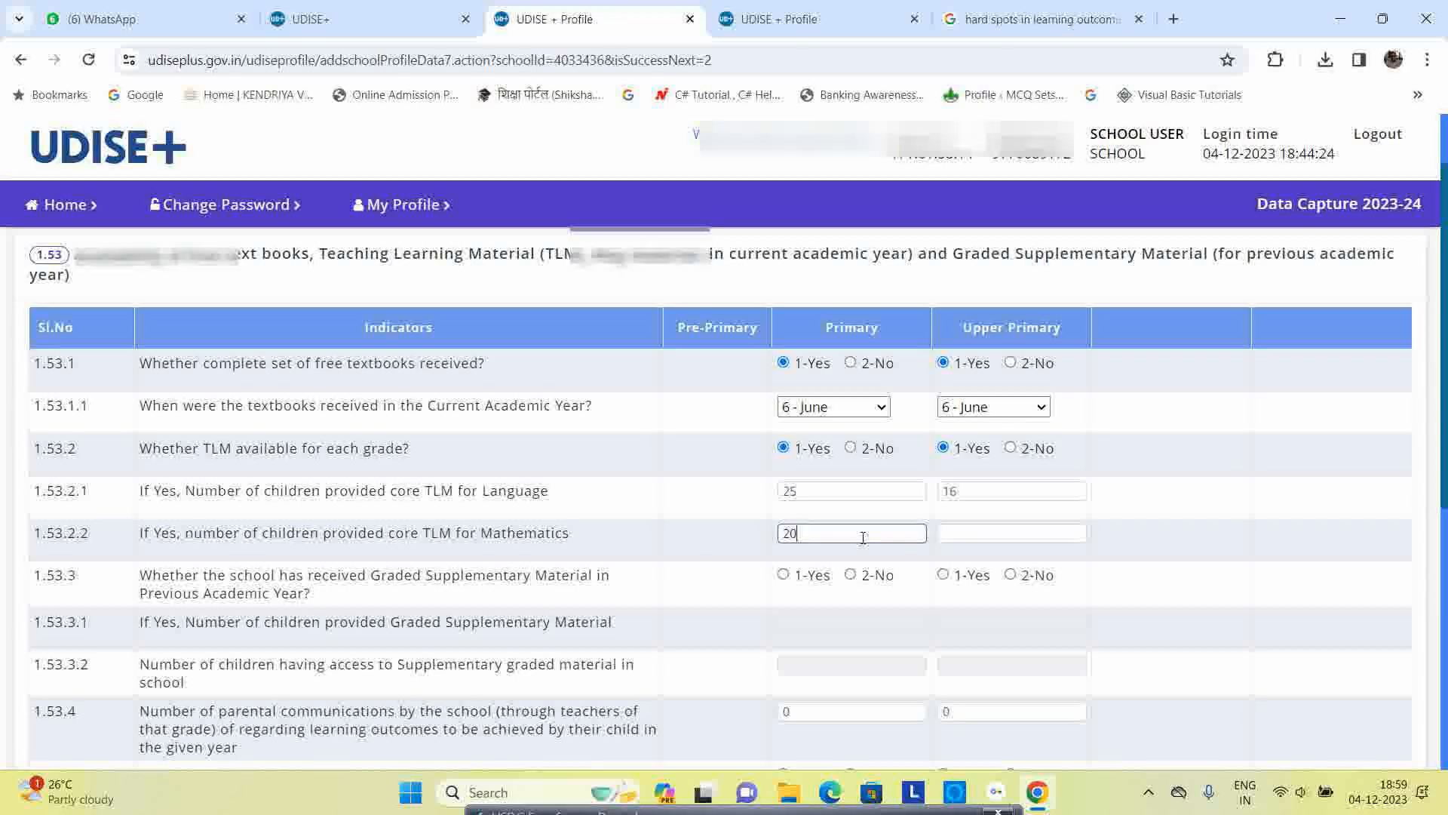
click(1016, 536)
text(16)
double_click(811, 500)
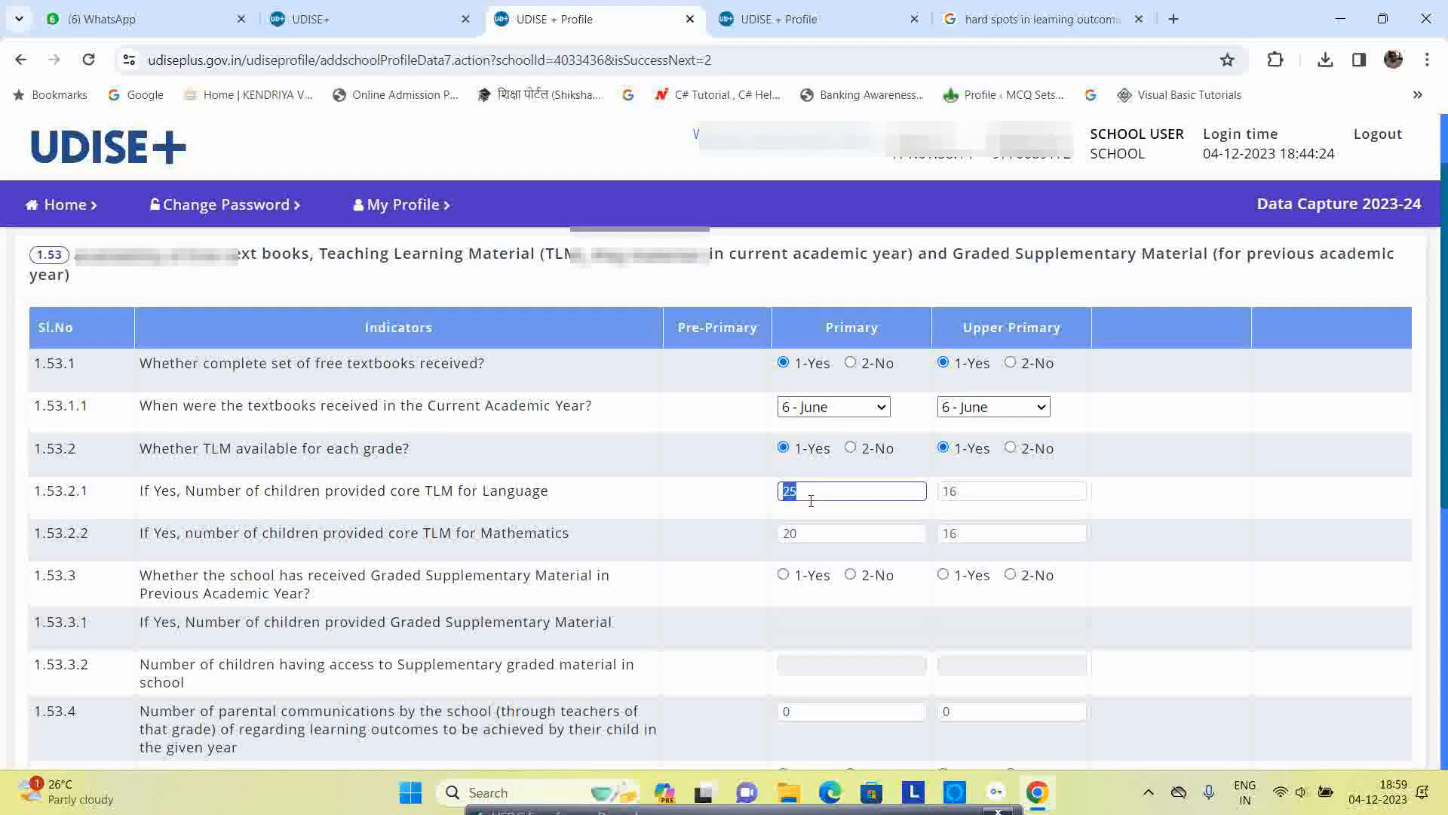
double_click(822, 535)
click(1014, 551)
- Answer Yes in 1.53.3 to Graded Supplementary Material for both levels, and enter 20 Primary and 16 Upper Primary children provided it
scroll(1014, 551, down, 3)
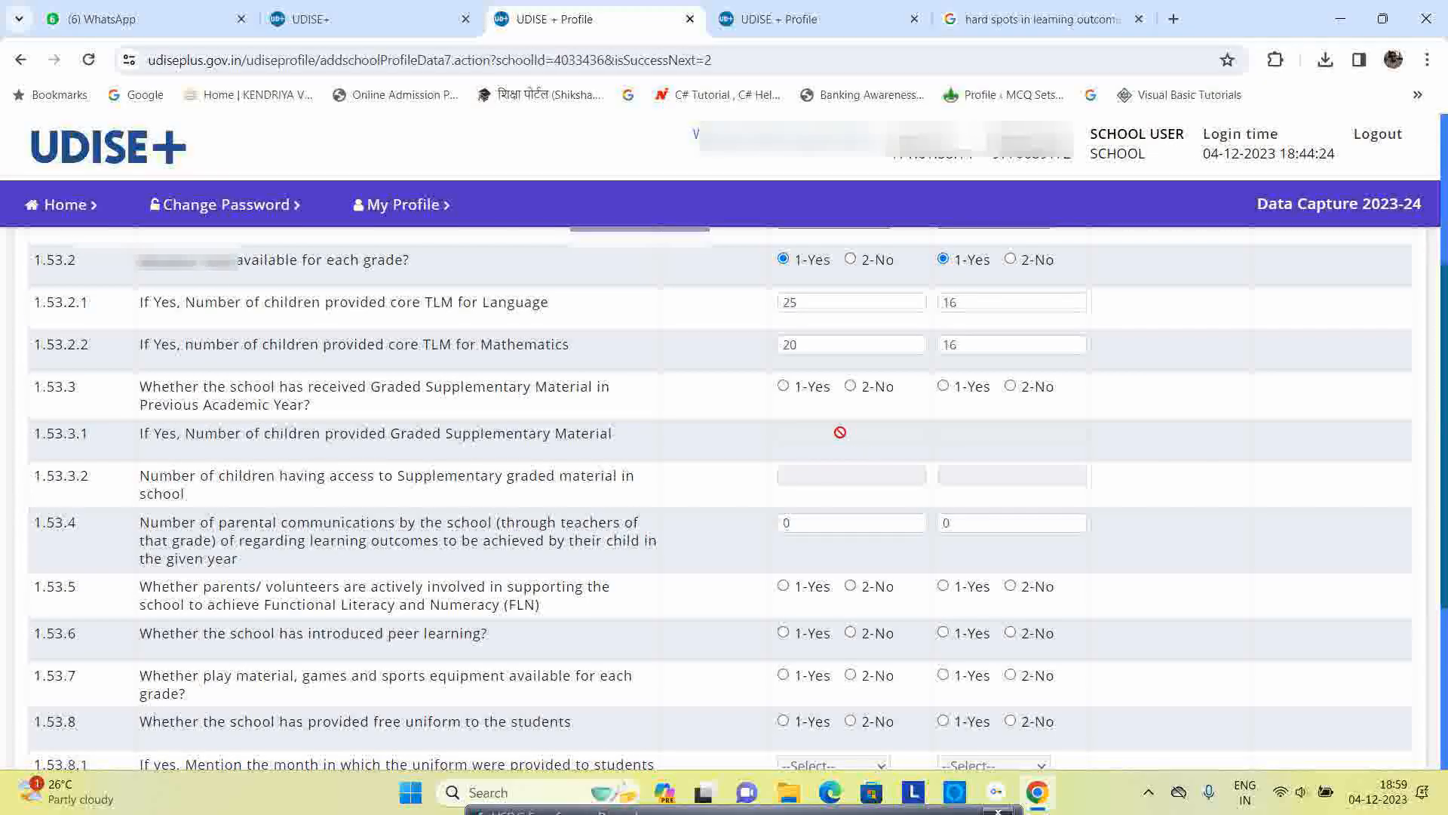
click(783, 385)
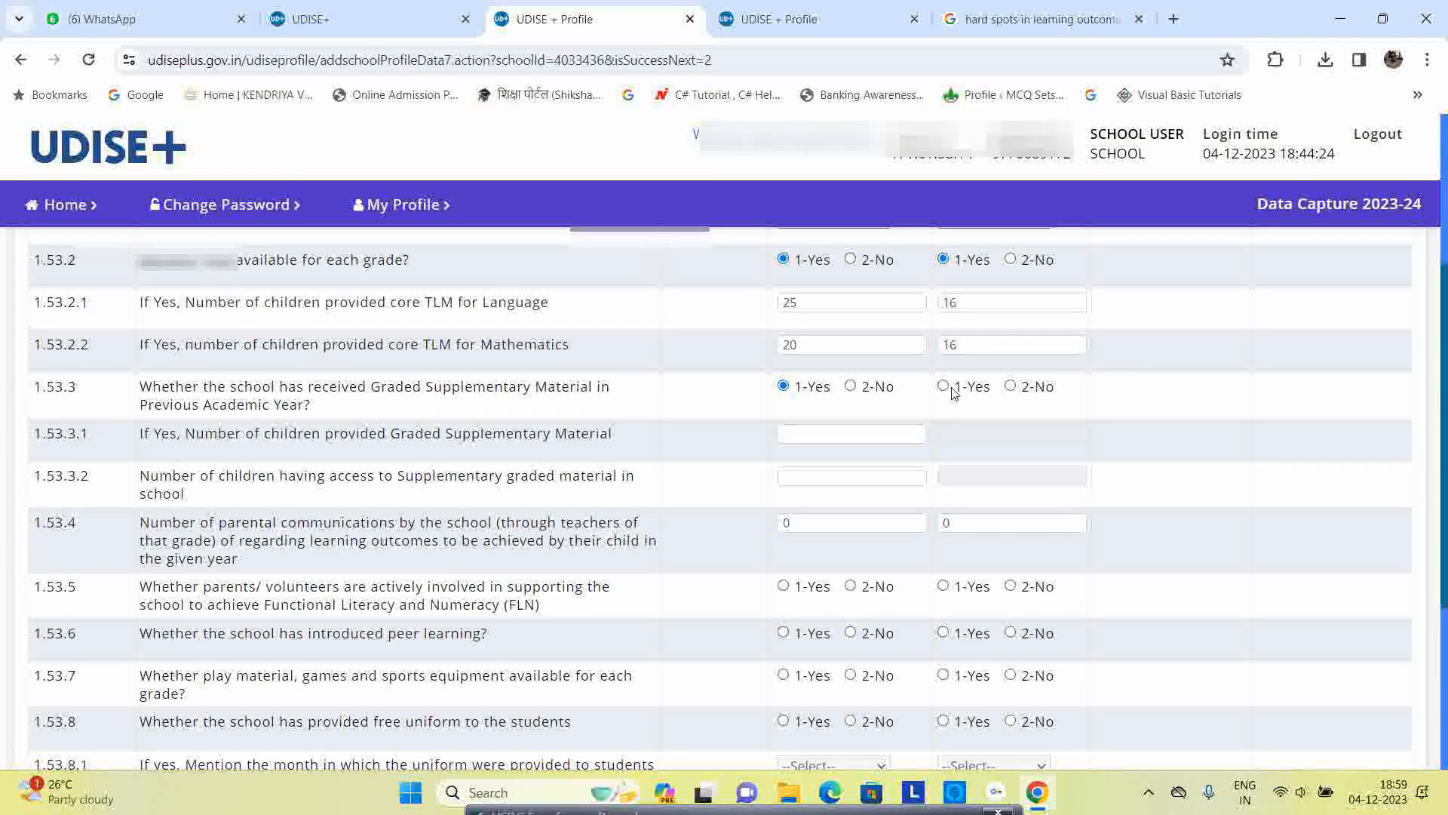
click(950, 390)
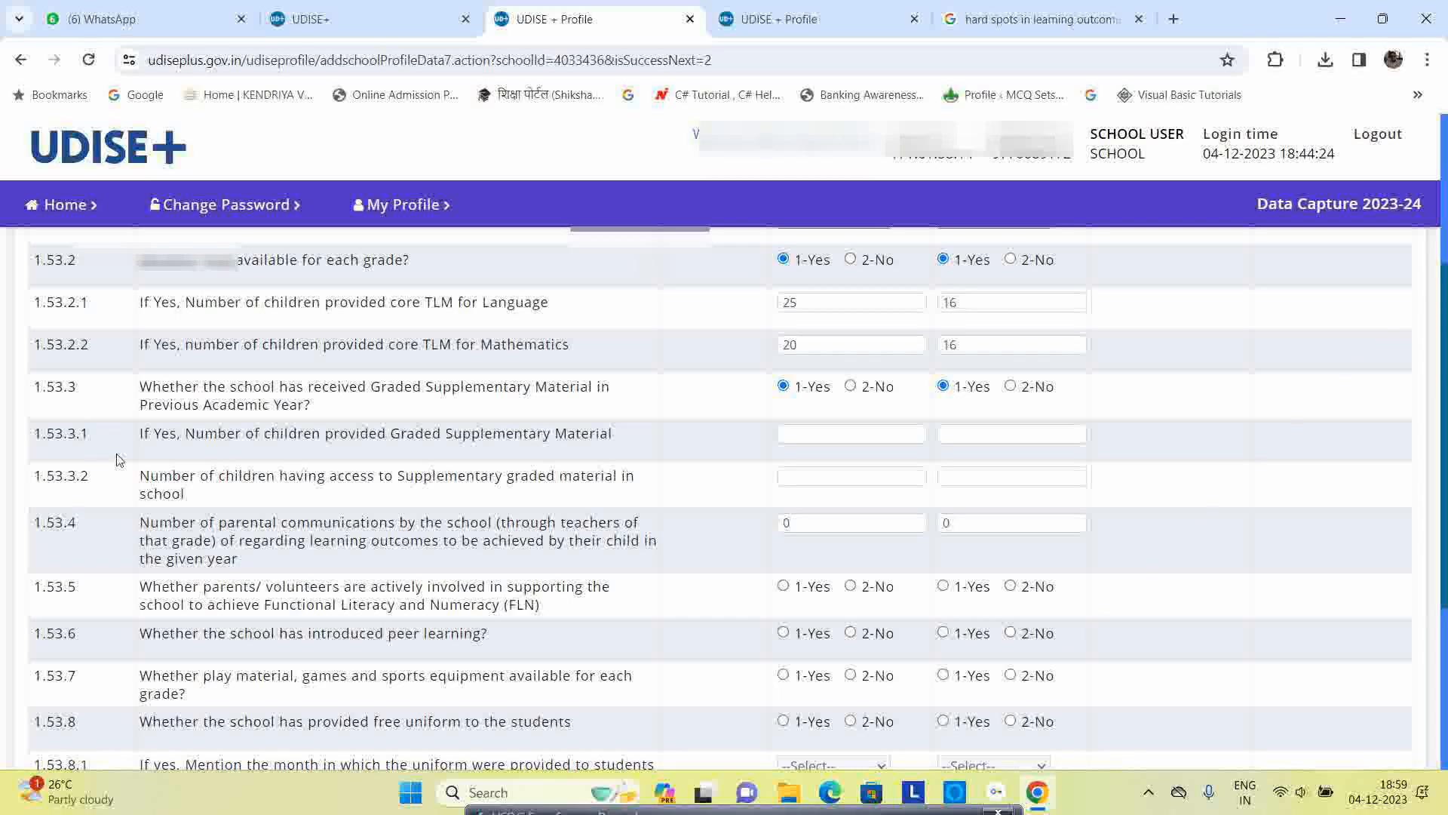
click(827, 434)
text(20)
key(Tab)
text(16)
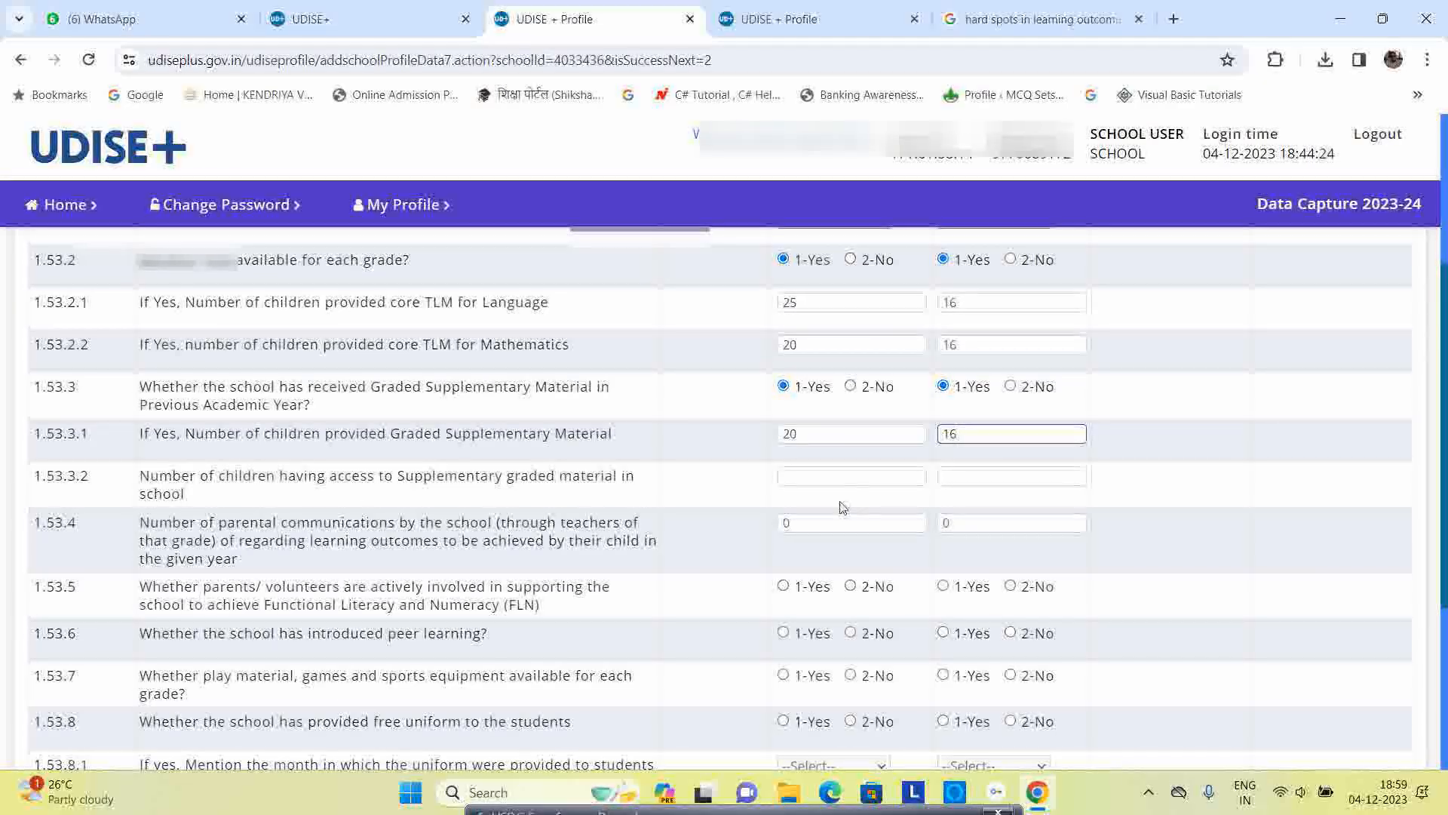
- Enter 25 Primary and 20 Upper Primary children having access to supplementary graded material in 1.53.3.2
click(820, 476)
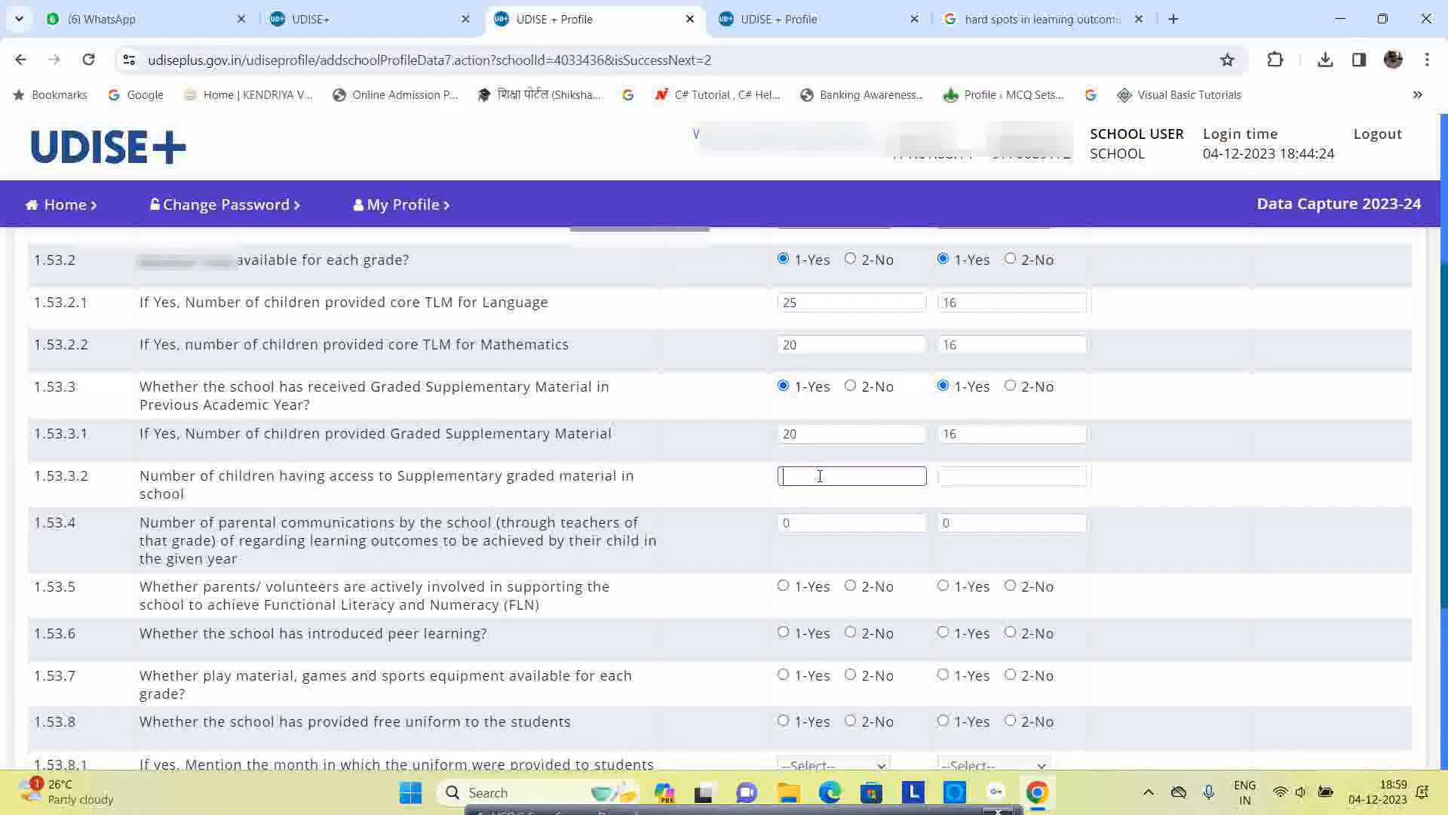
text(25)
key(Tab)
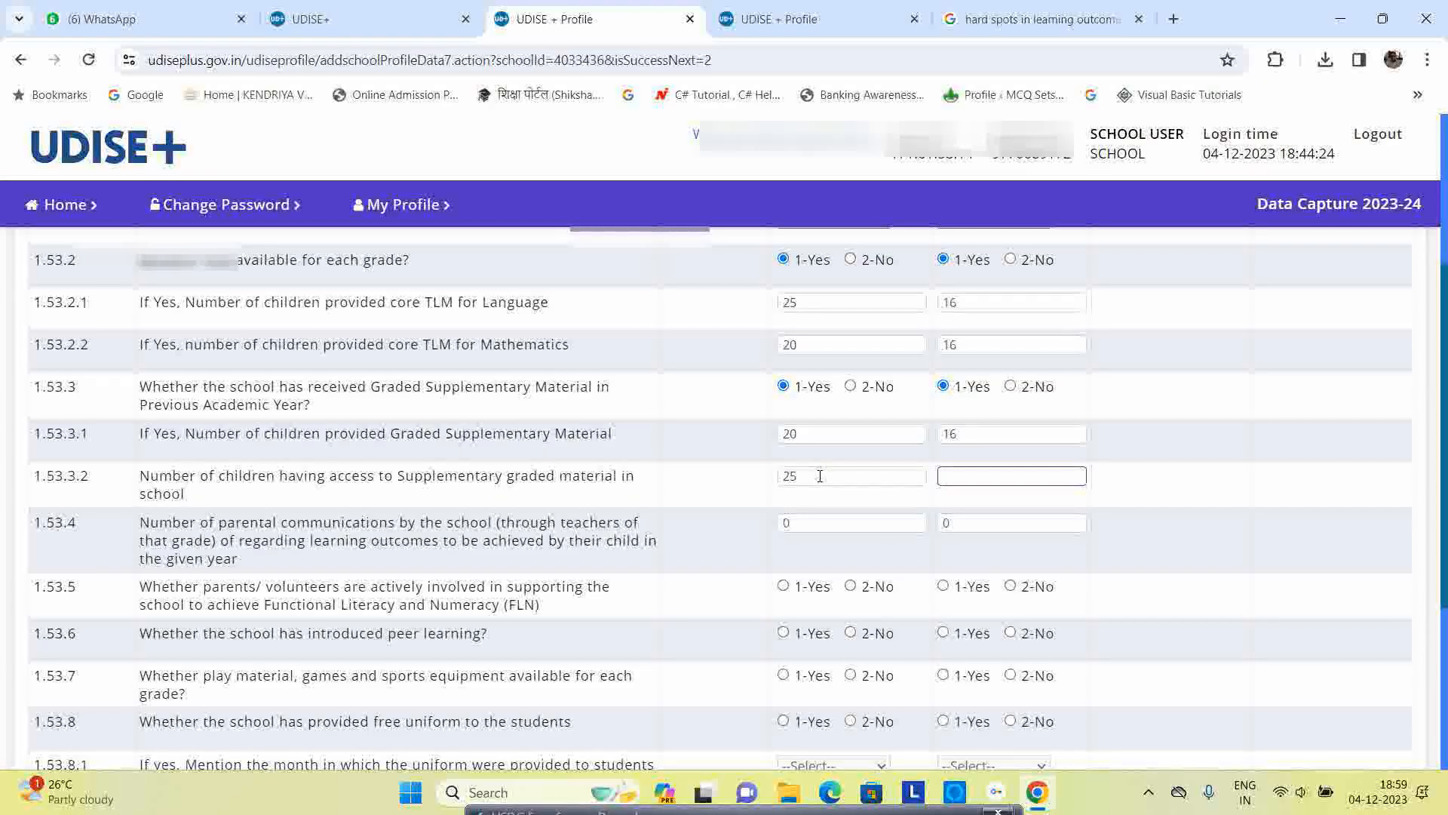
text(20)
- Review the parental communications counts in 1.53.4 for Primary and Upper Primary
scroll(277, 530, down, 2)
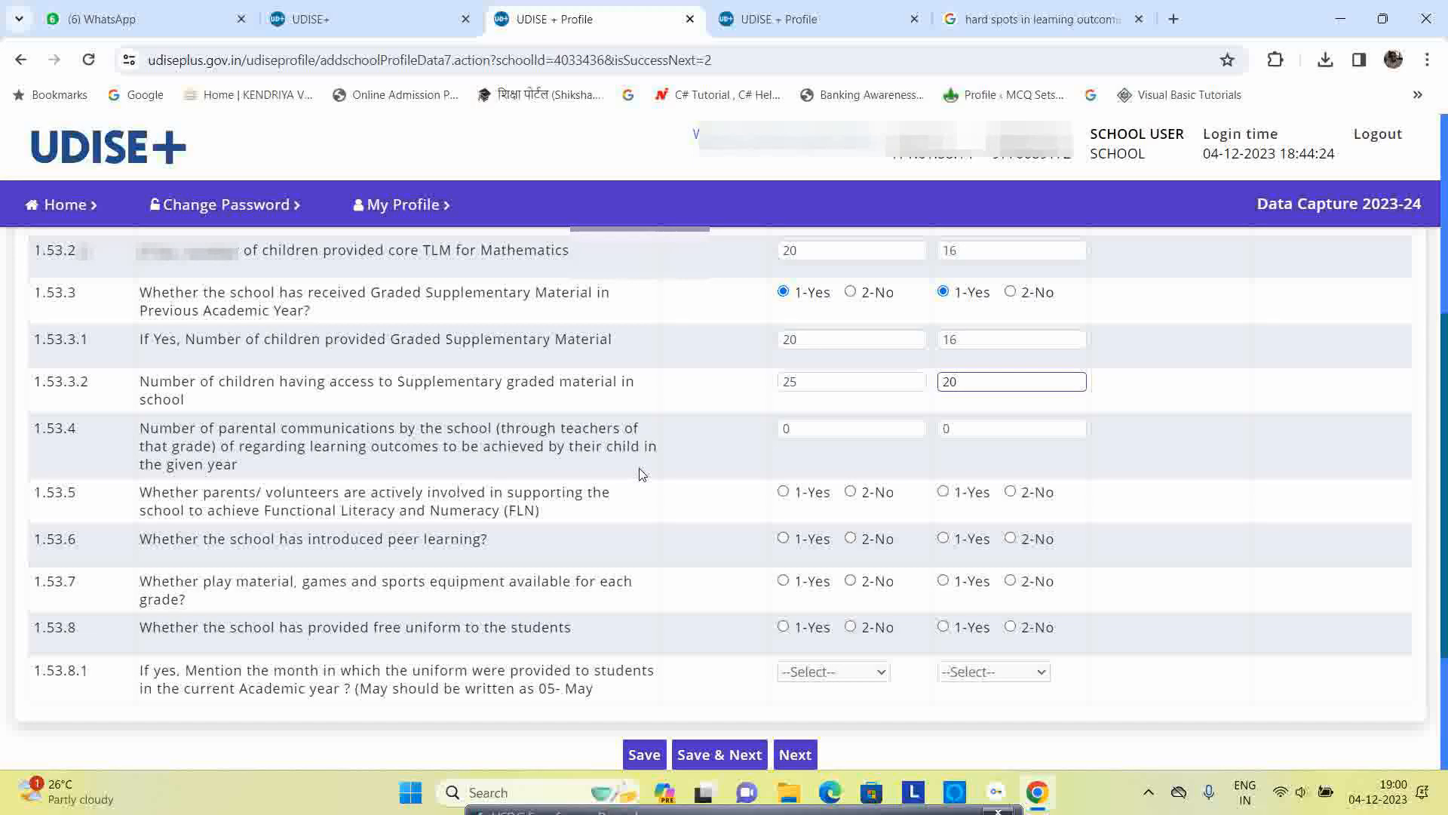
double_click(823, 430)
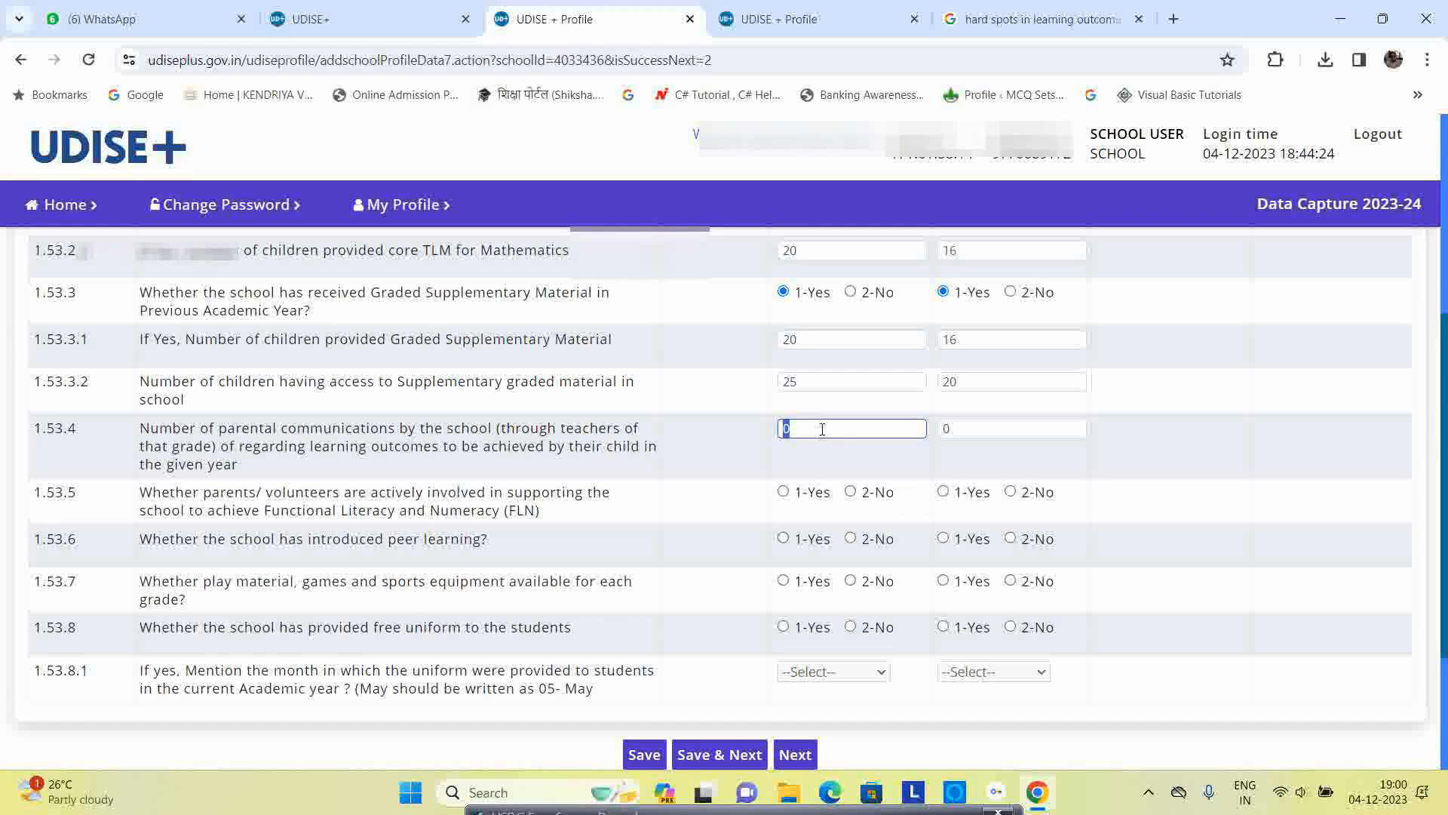
double_click(1004, 428)
click(1114, 424)
- Answer 1.53.5 Yes for Primary and No for Upper Primary, and answer 1.53.6 and 1.53.7 Yes for both levels
scroll(178, 458, down, 1)
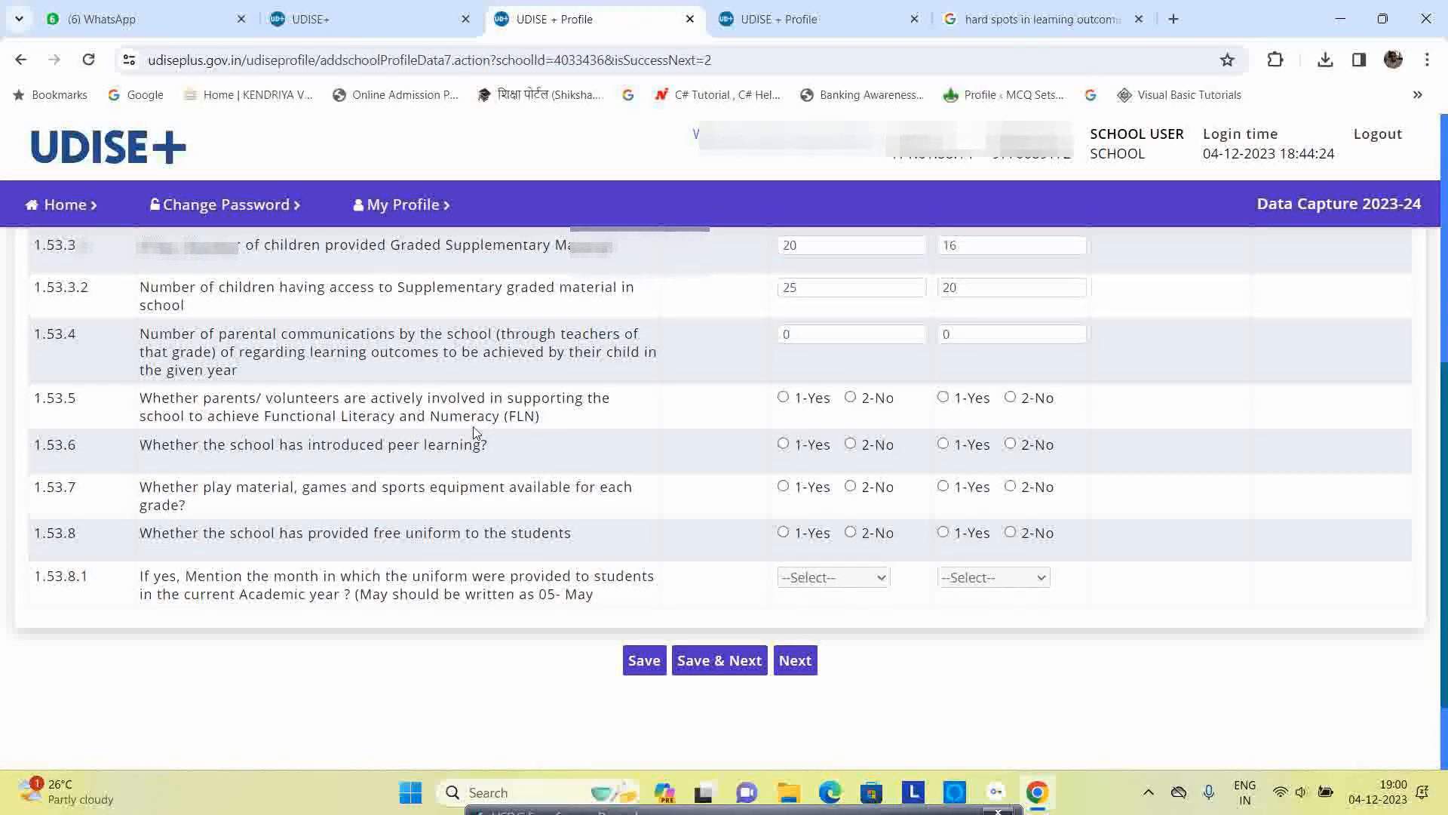
click(783, 398)
click(783, 445)
click(943, 444)
click(783, 485)
click(943, 485)
- Answer Yes in 1.53.8 to free uniforms for Primary and Upper Primary, and choose June as the month provided for both
scroll(207, 566, down, 2)
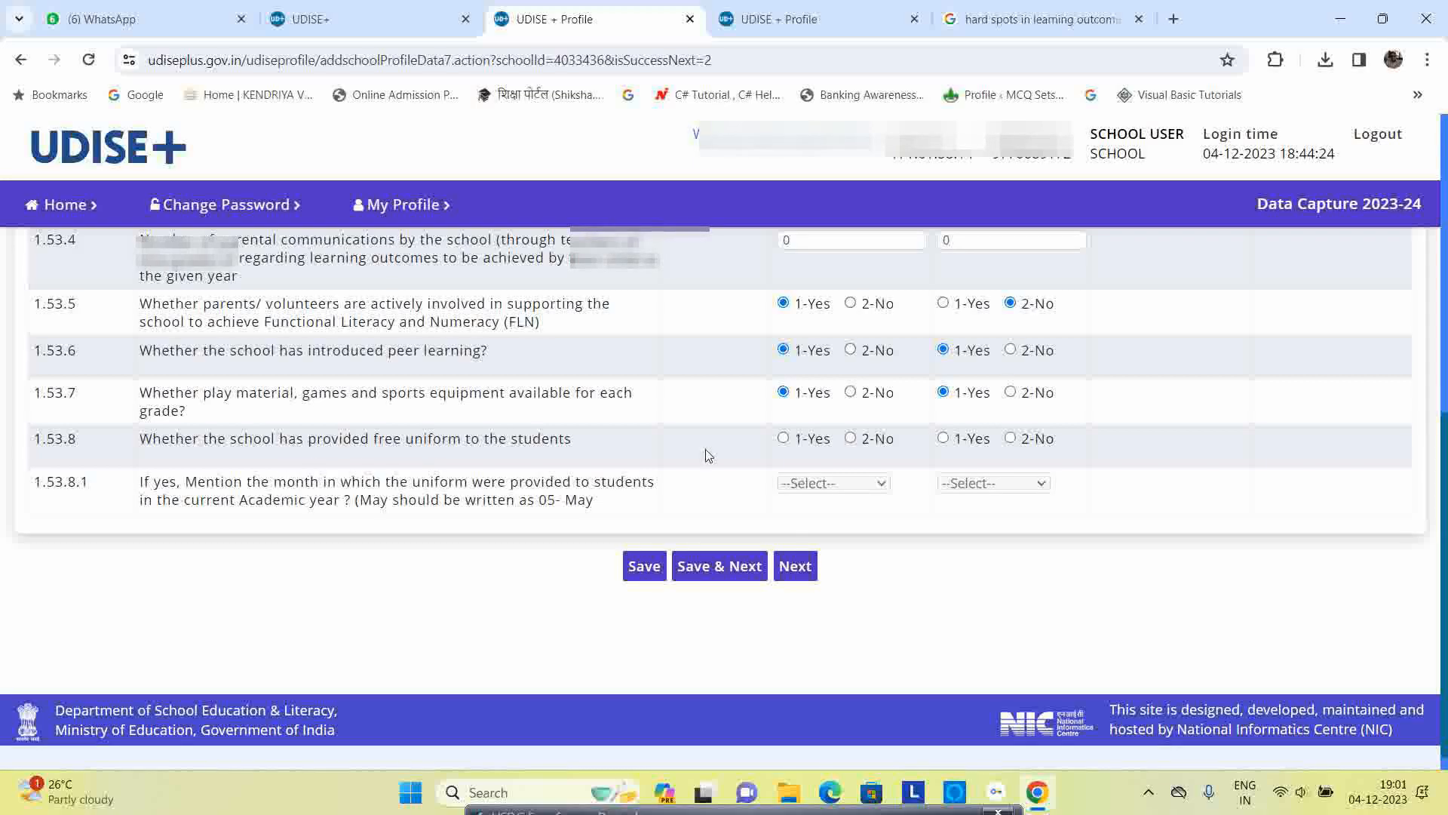
click(784, 439)
click(944, 439)
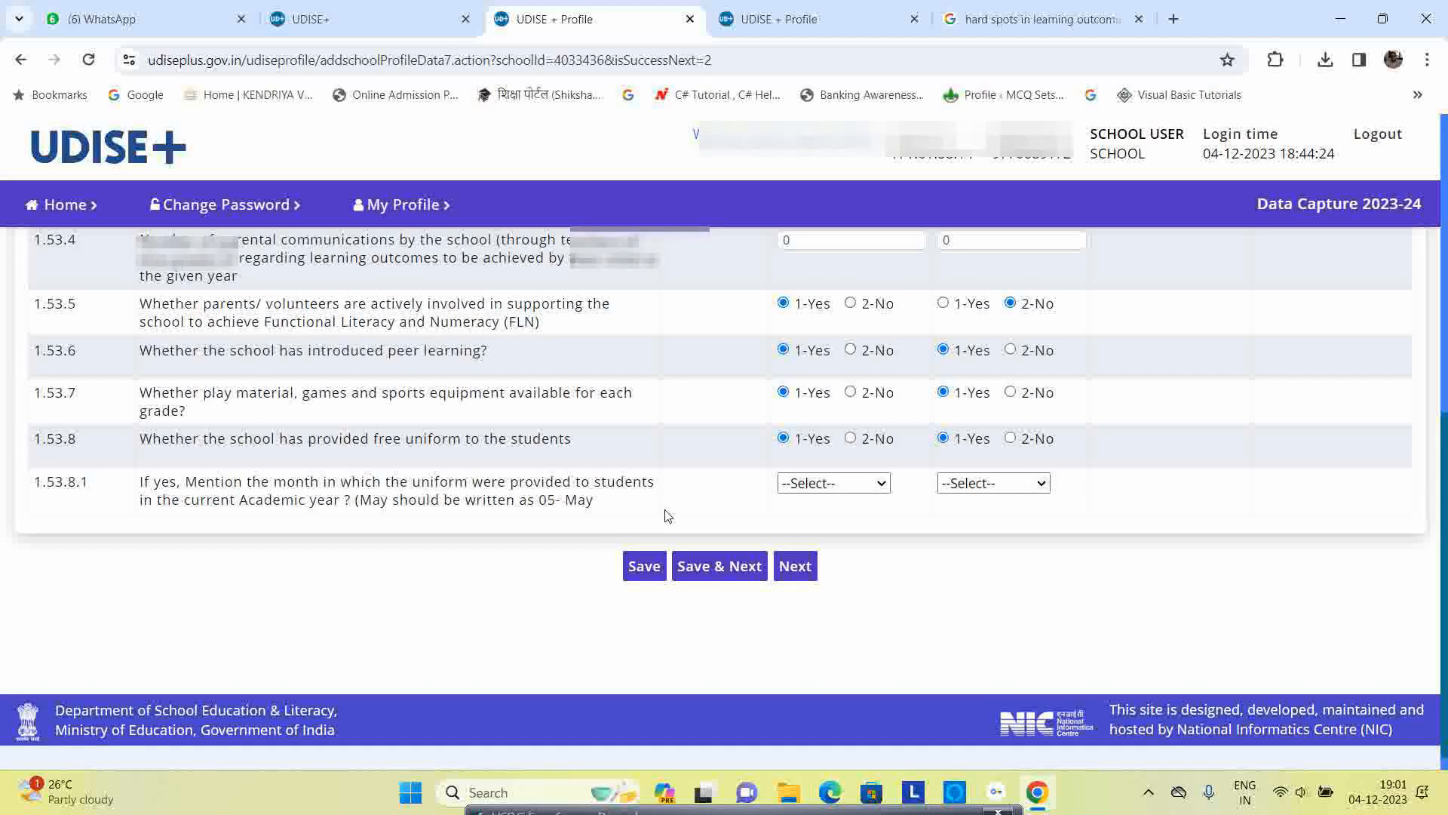
click(868, 483)
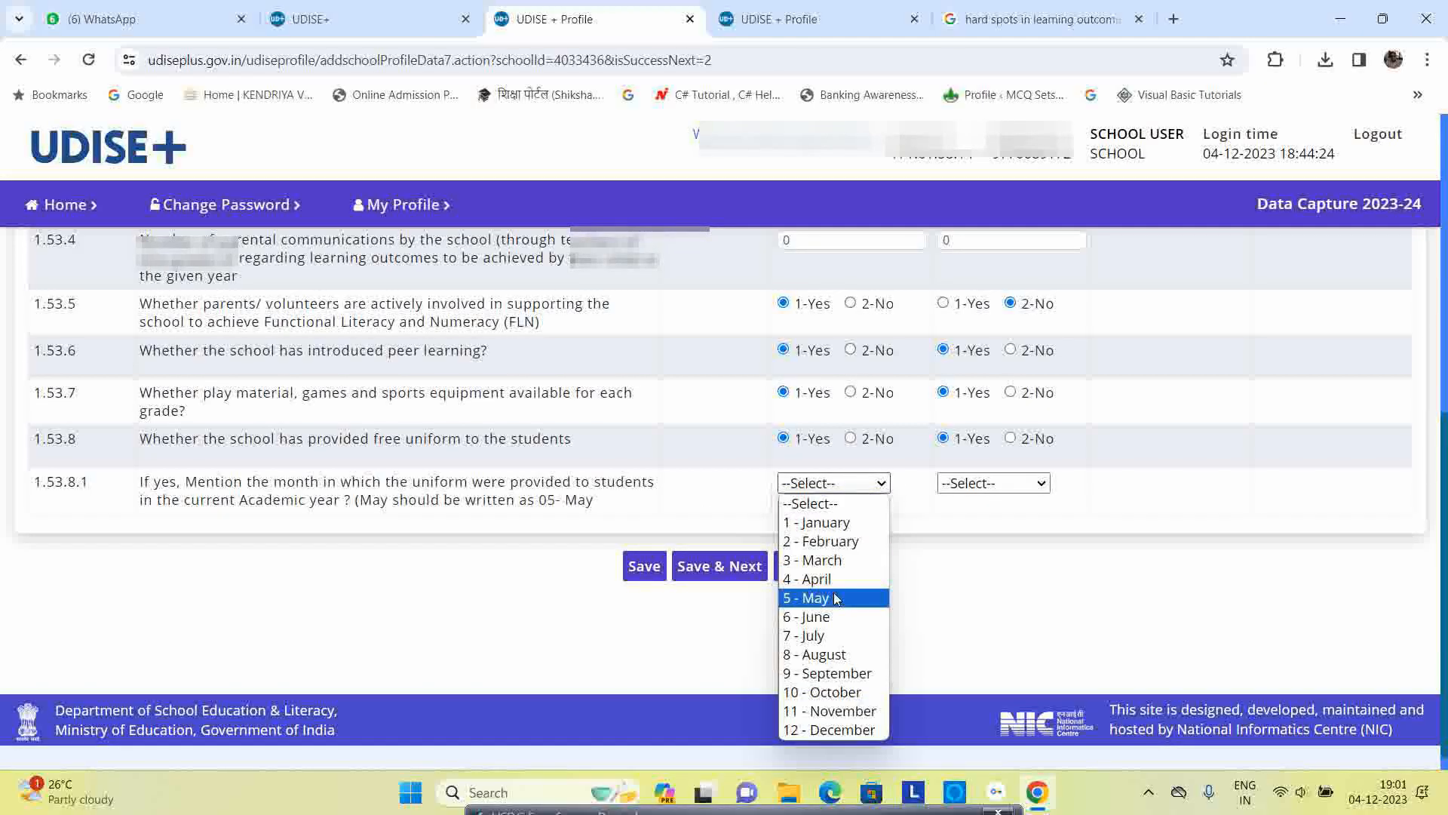
click(826, 616)
click(962, 487)
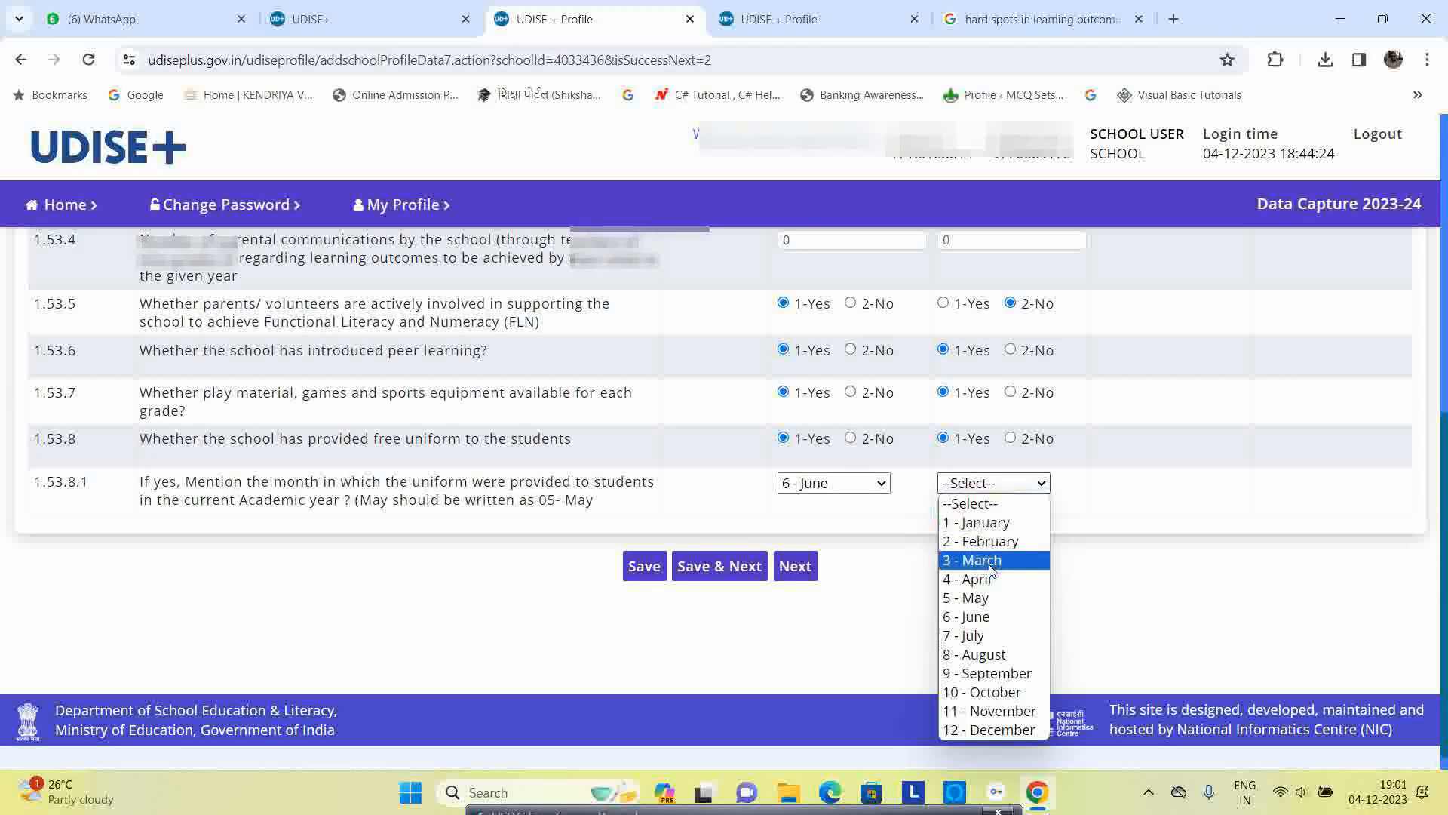
click(969, 616)
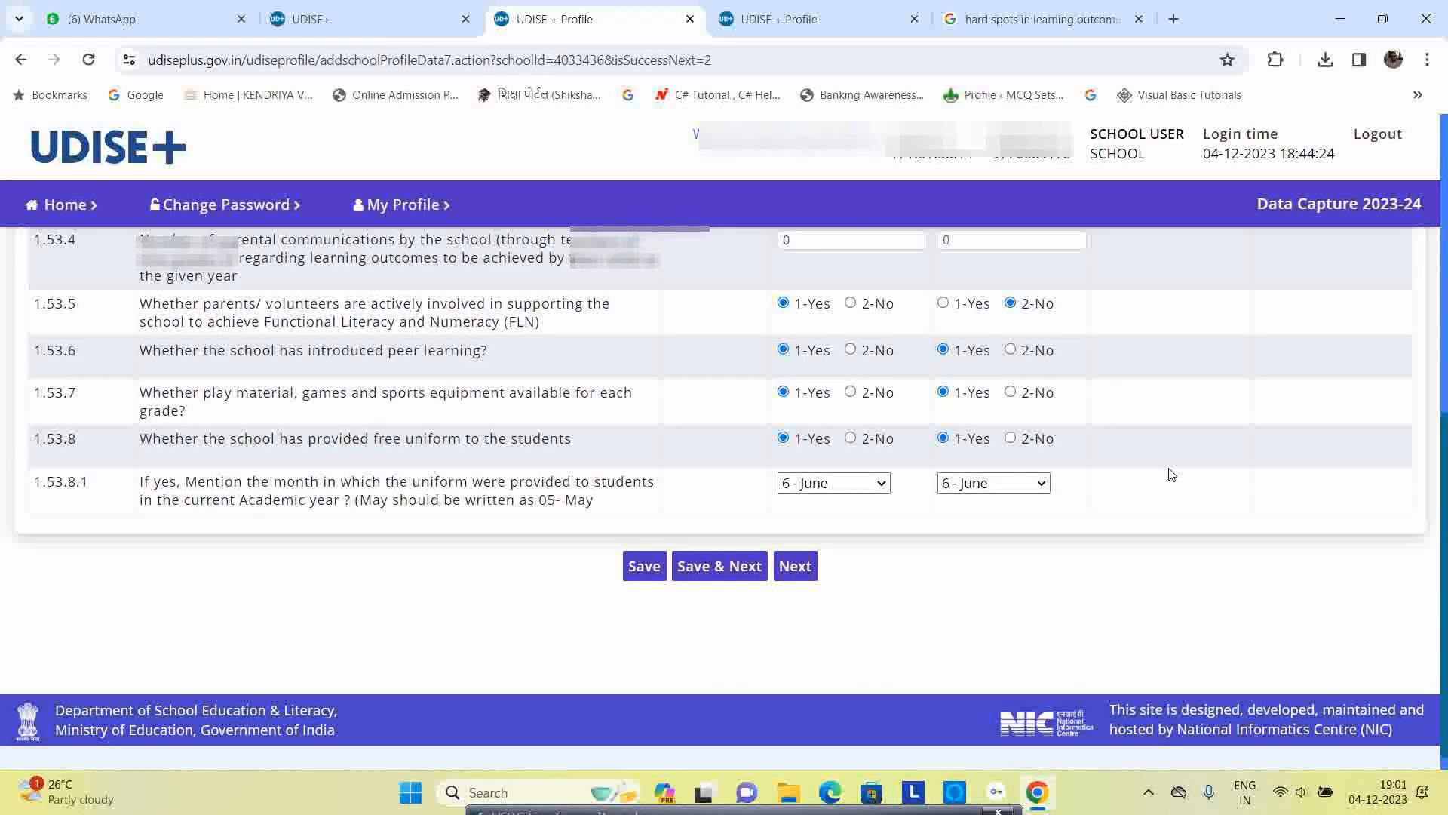
- Look over the completed 1.53 answers, save them and continue to the 1.54 Key Performing Indicators page
scroll(1170, 472, up, 3)
scroll(1170, 472, down, 3)
click(720, 546)
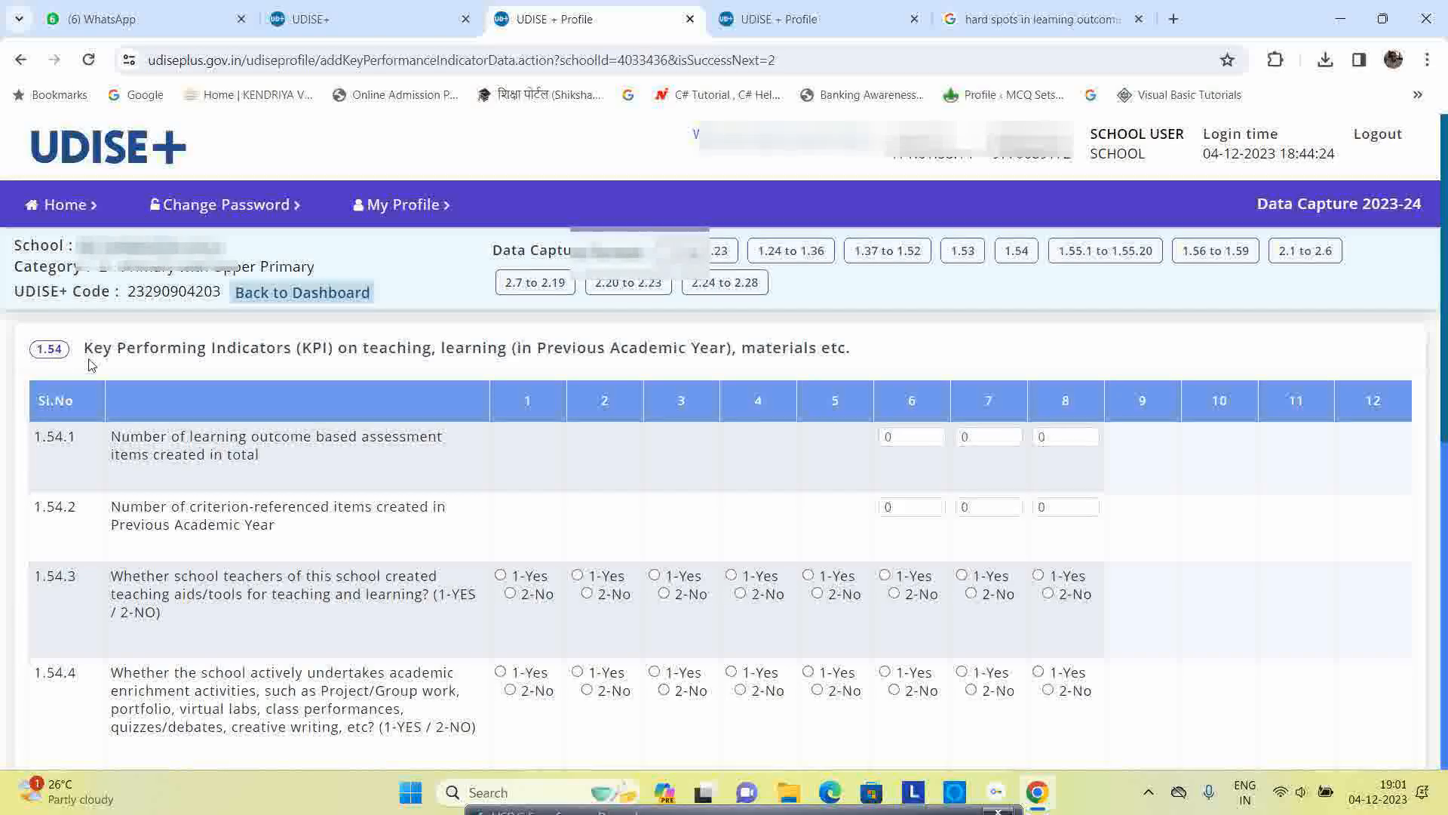
drag(82, 347, 485, 372)
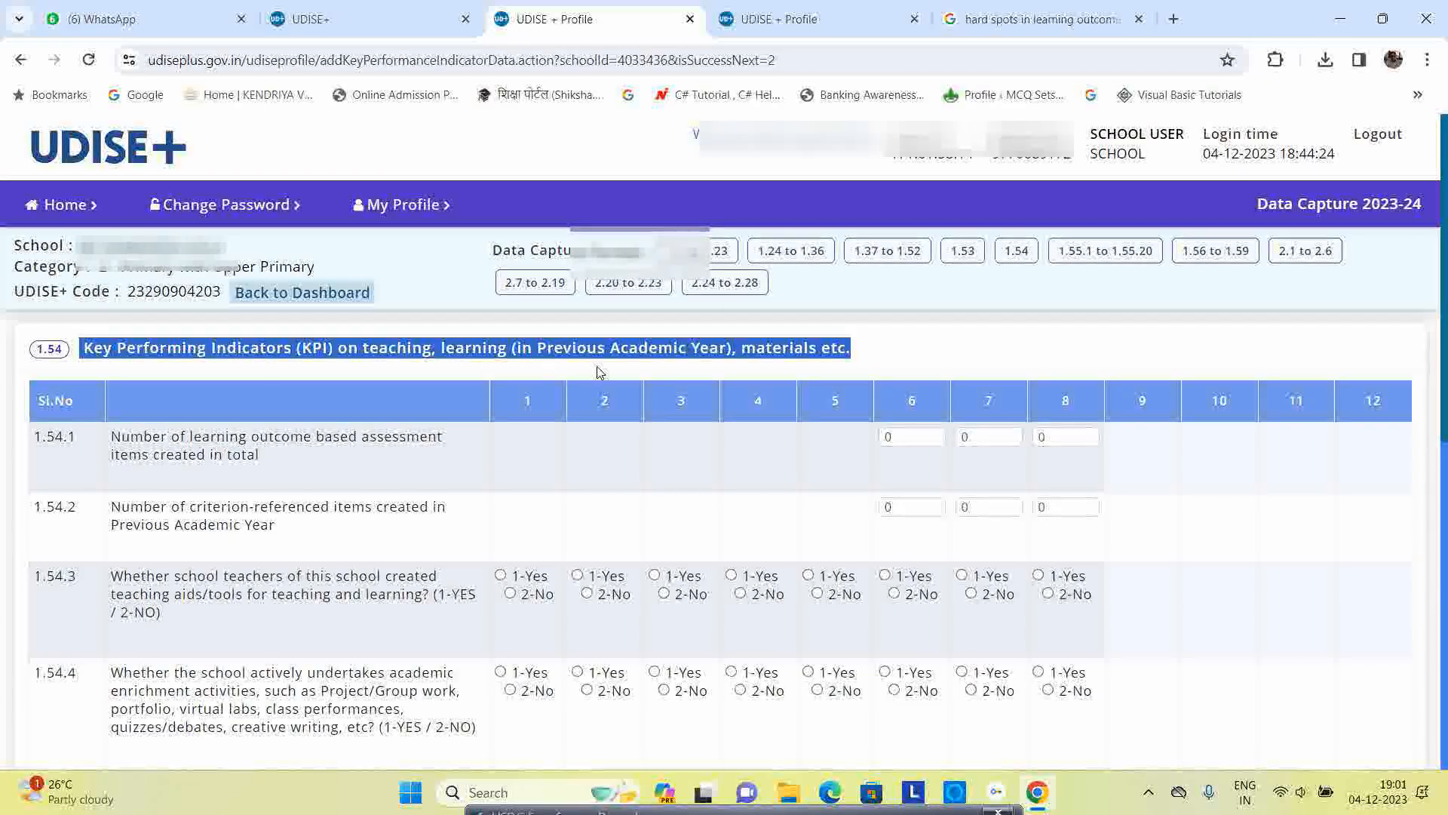
click(954, 354)
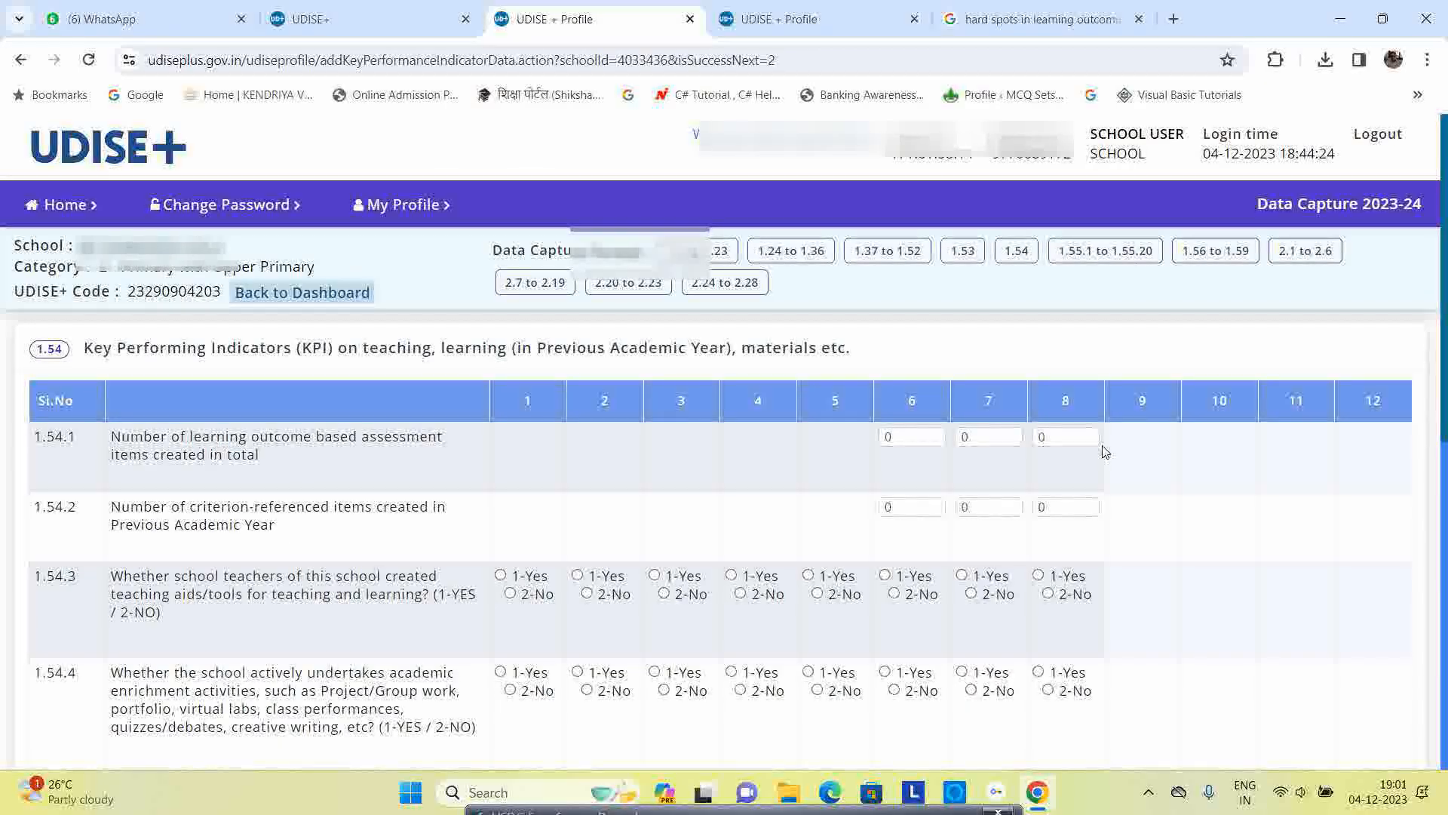
- Enter the learning outcome based assessment items in 1.54.1 as 1 for class 6, 2 for class 7 and 1 for class 8
double_click(922, 440)
text(1)
key(Tab)
text(2)
key(Tab)
text(1)
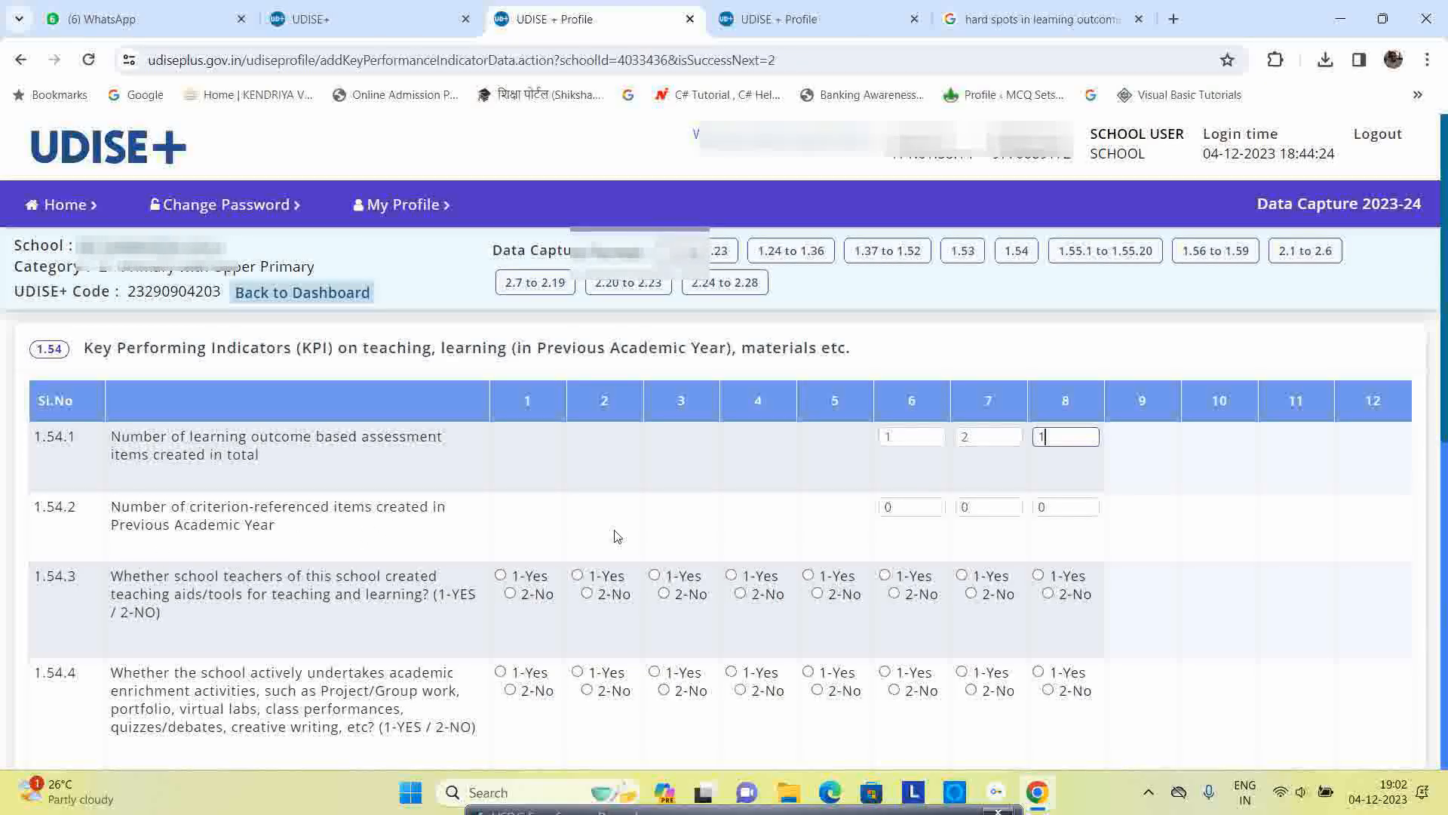
click(1127, 553)
- Answer Yes in 1.54.3 on teacher-created teaching aids for classes 1 to 8
scroll(1129, 559, down, 1)
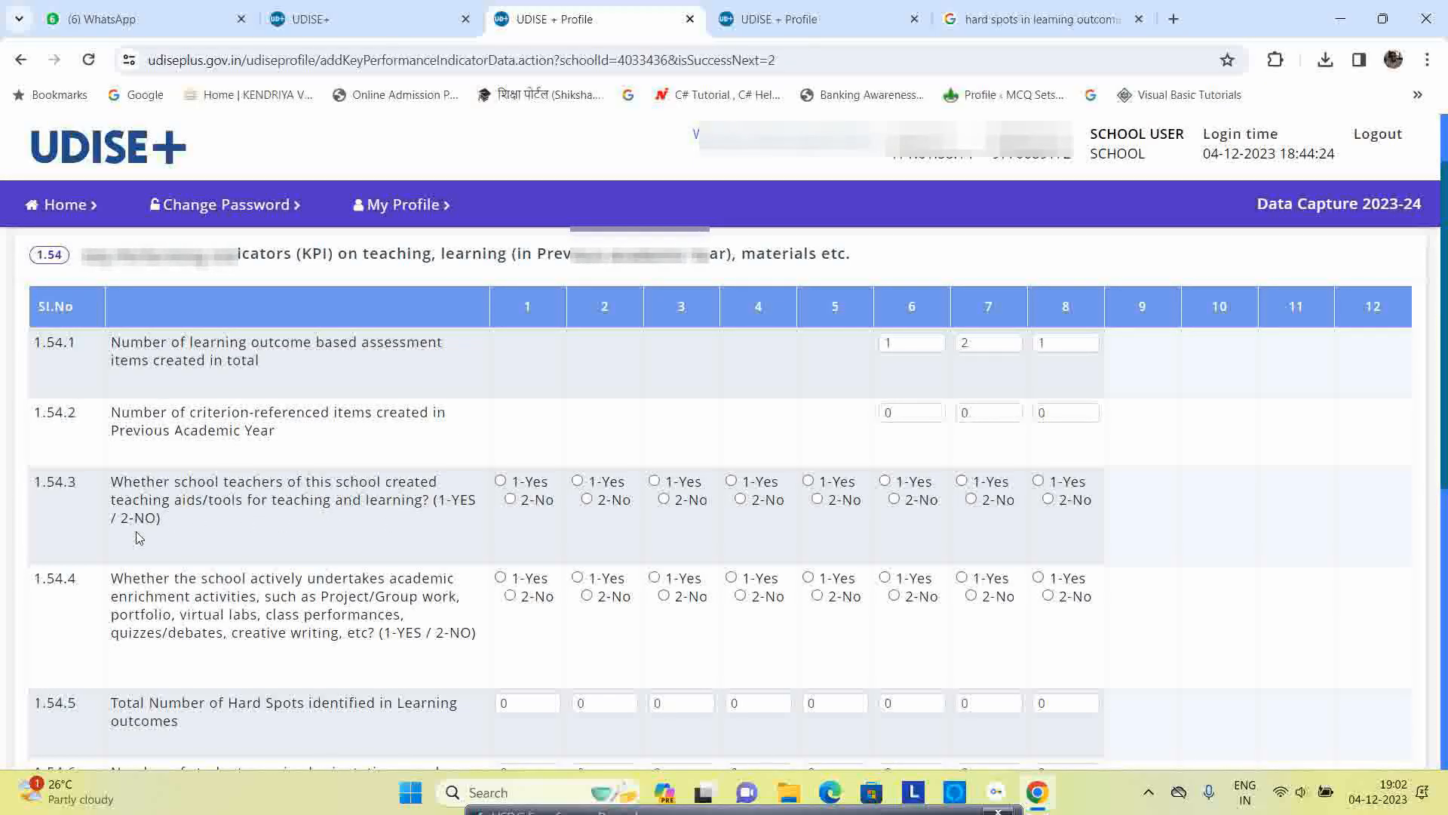
click(501, 481)
click(577, 481)
click(730, 480)
click(808, 480)
click(885, 481)
click(961, 480)
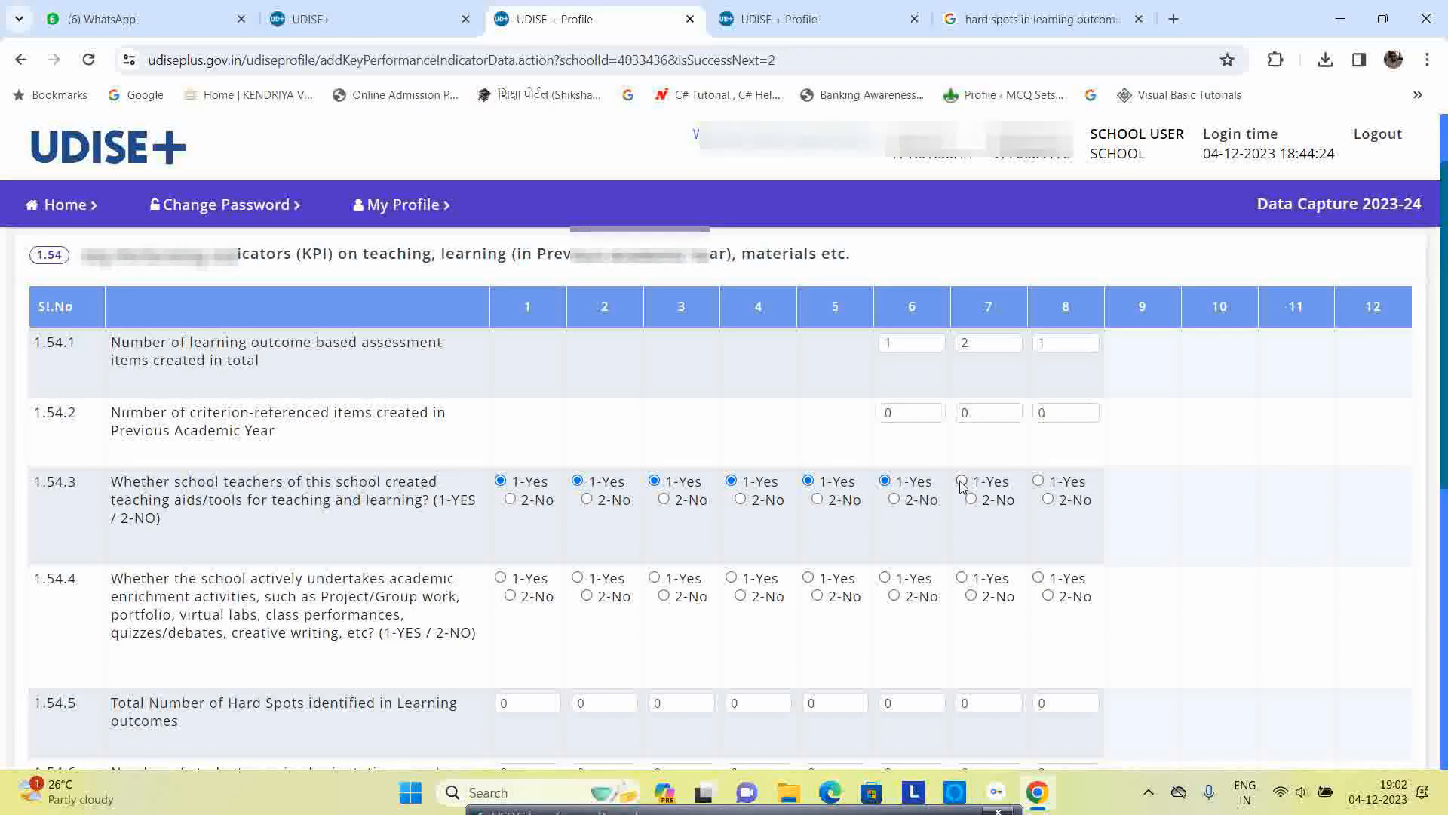
click(1038, 481)
- Answer Yes in 1.54.4 on academic enrichment activities for classes 1 to 8
scroll(215, 603, down, 1)
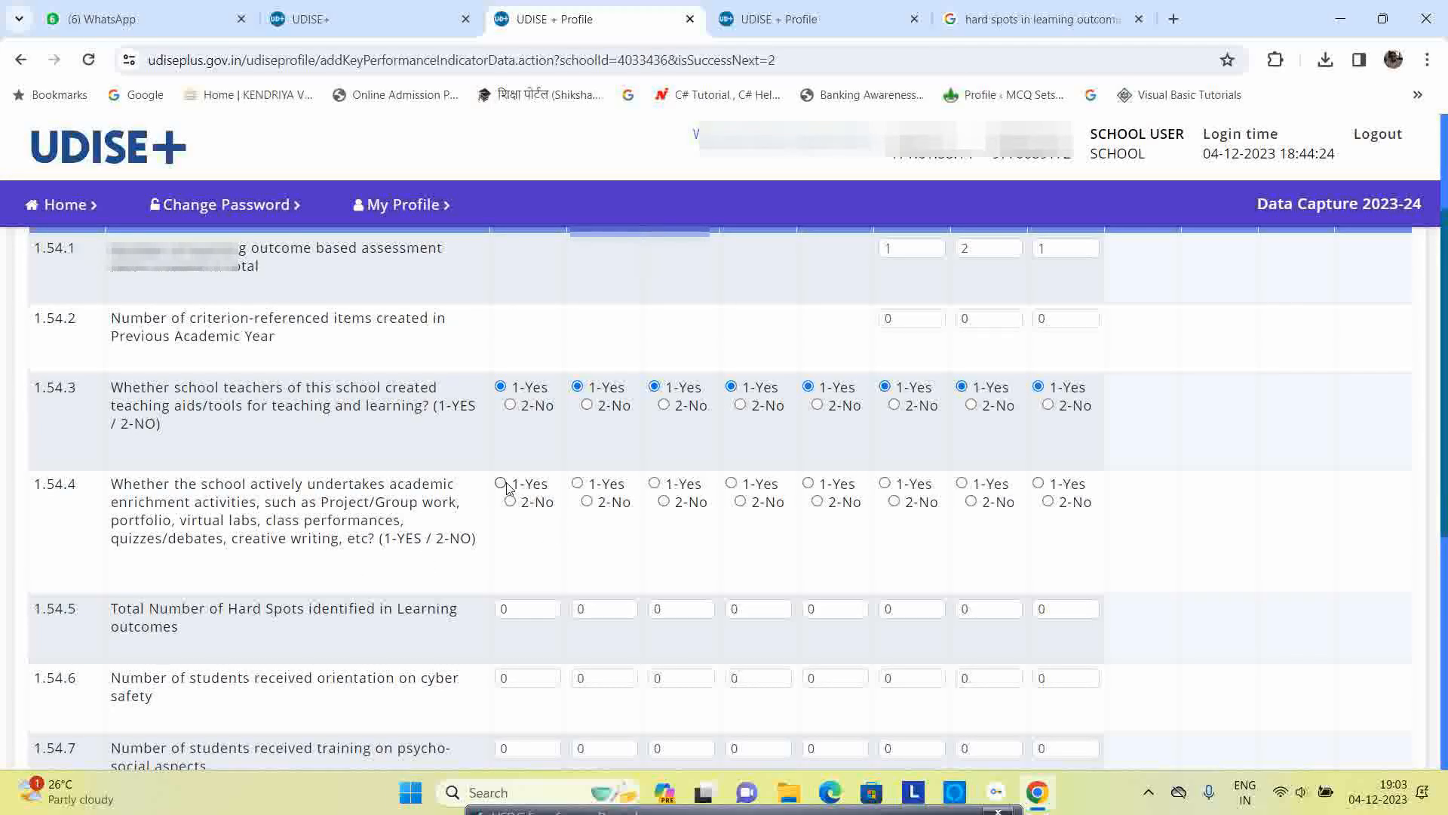
click(578, 484)
click(655, 483)
click(732, 483)
click(808, 483)
click(886, 484)
click(962, 483)
click(1039, 483)
- Look over the 1.54 indicators, save them and continue to the 1.55 School Safety and Other Parameters page
scroll(980, 581, up, 2)
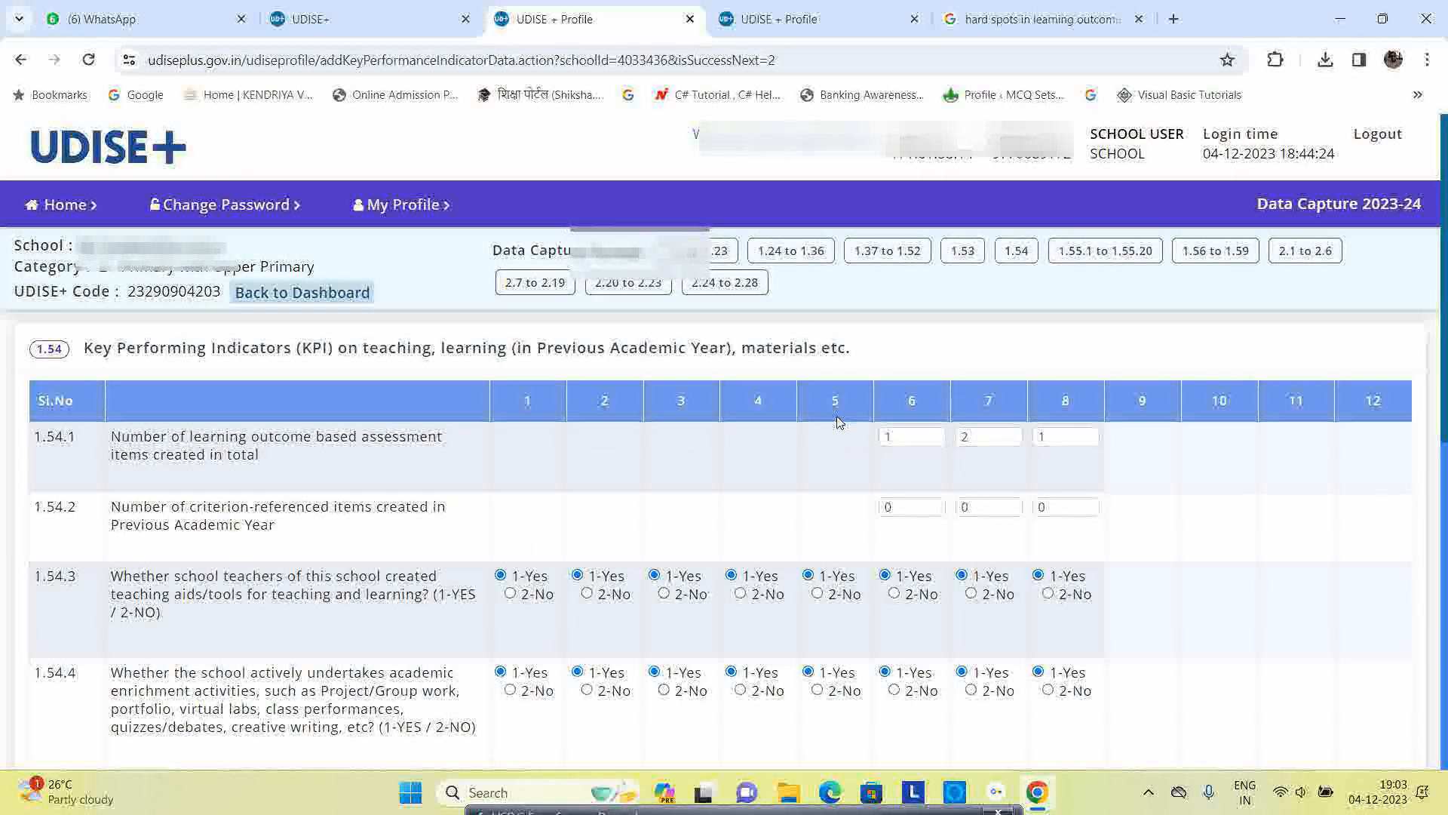
scroll(785, 481, down, 6)
scroll(640, 510, up, 2)
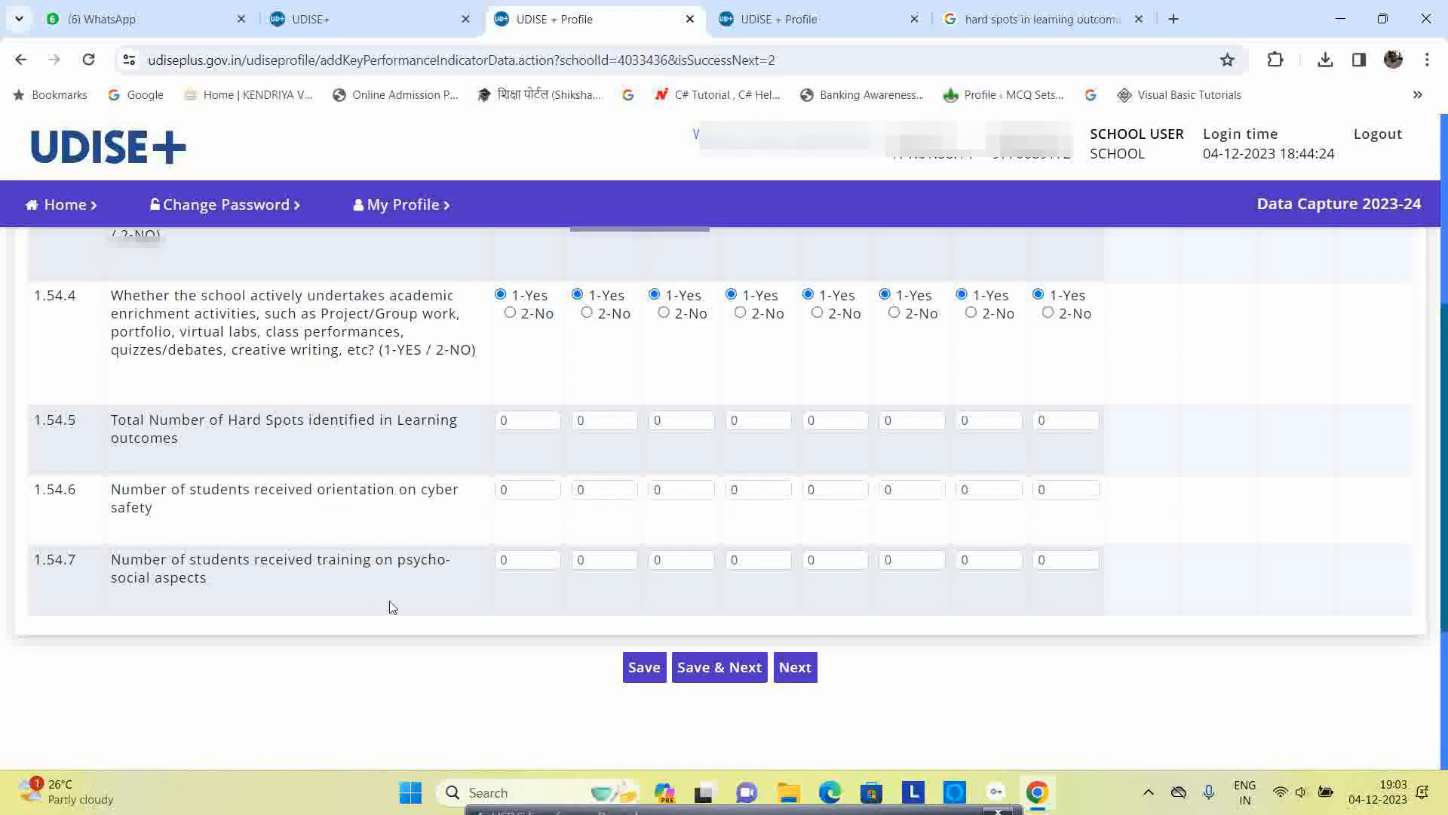
click(721, 672)
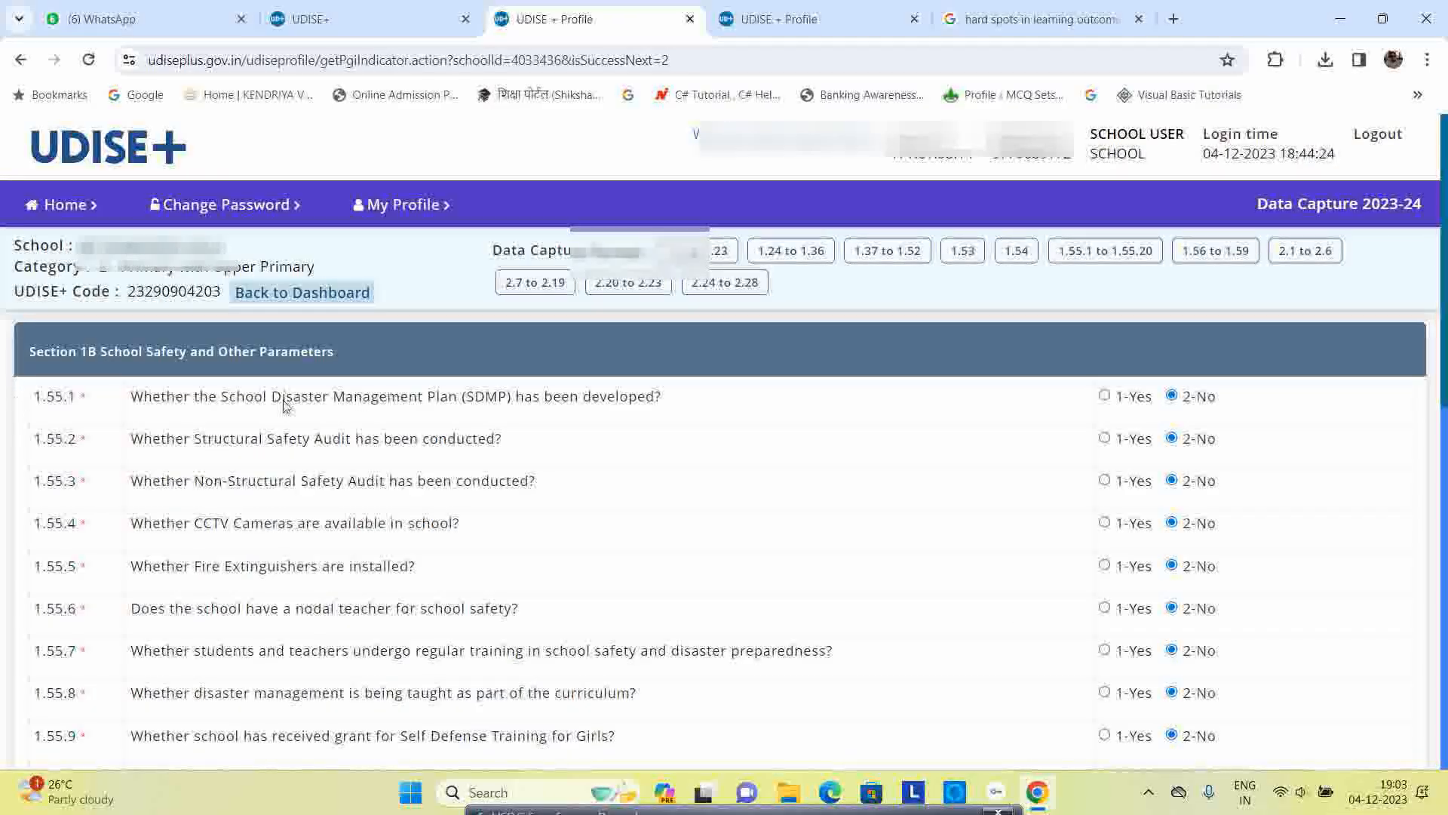
- Review the school safety questions in Section 1B, from the disaster management plan in 1.55.1 to the self defense grant in 1.55.9
scroll(363, 398, down, 3)
scroll(678, 577, down, 5)
scroll(677, 550, up, 5)
scroll(676, 551, up, 4)
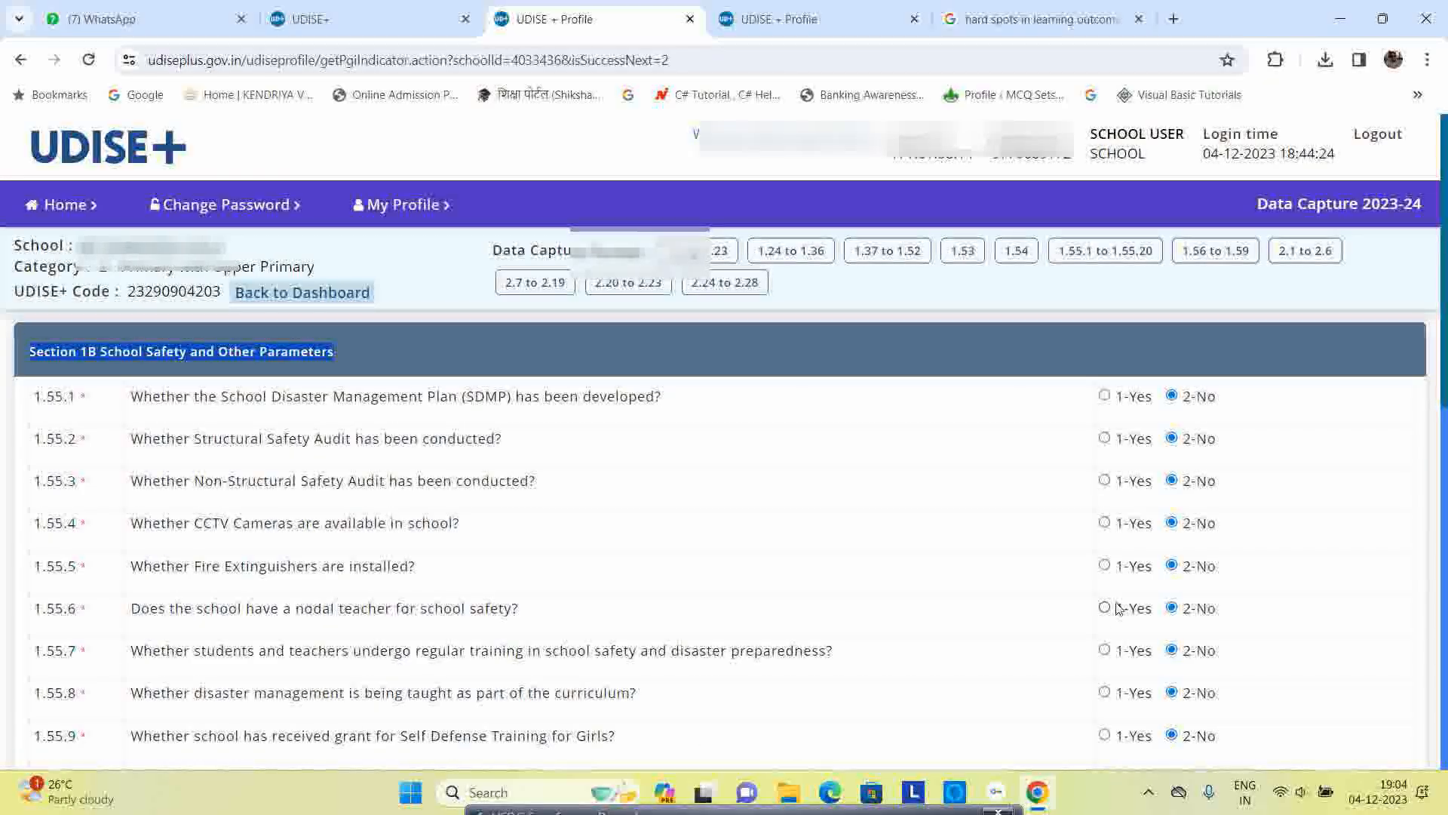
scroll(275, 566, down, 1)
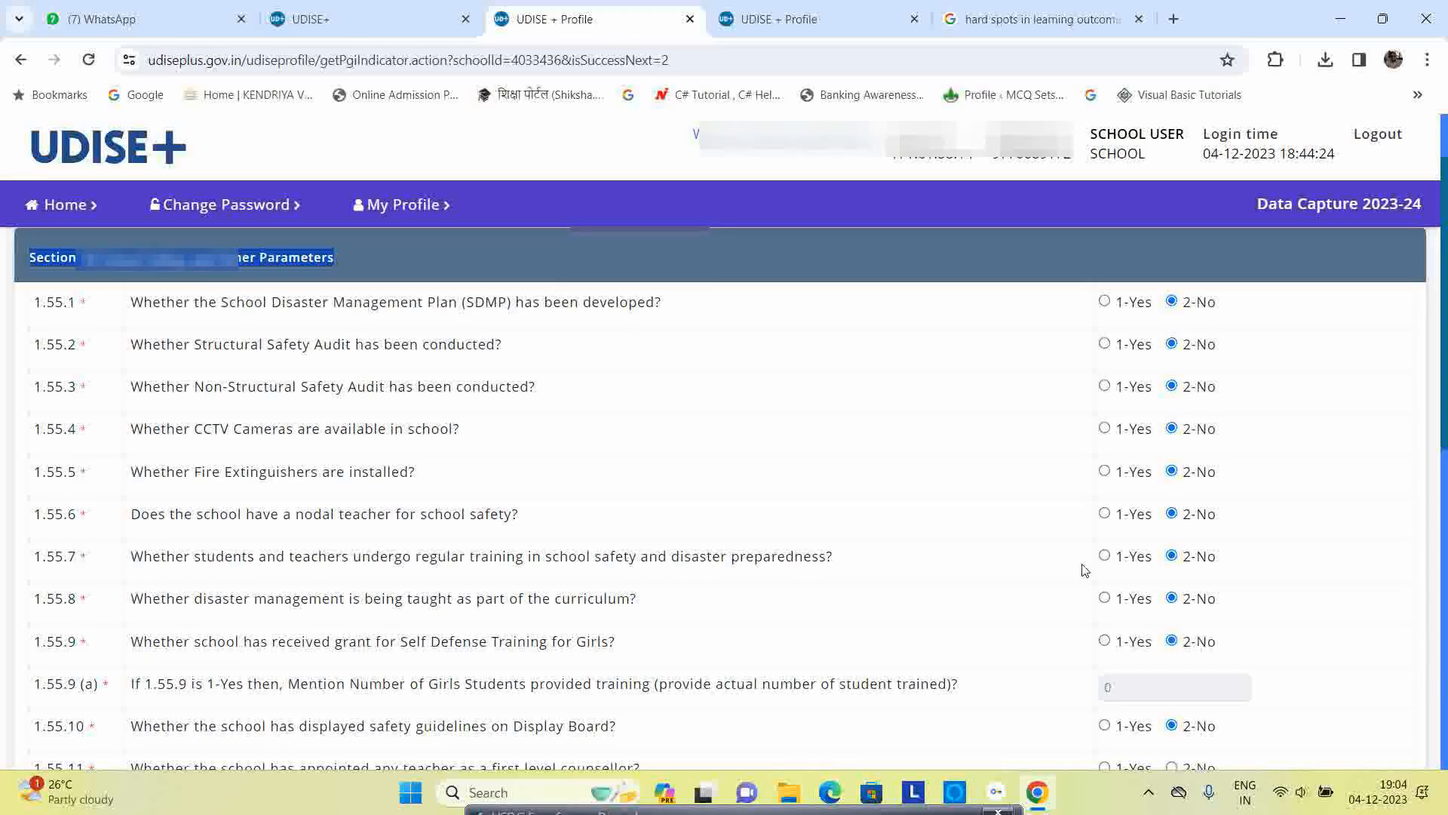
scroll(1086, 571, down, 1)
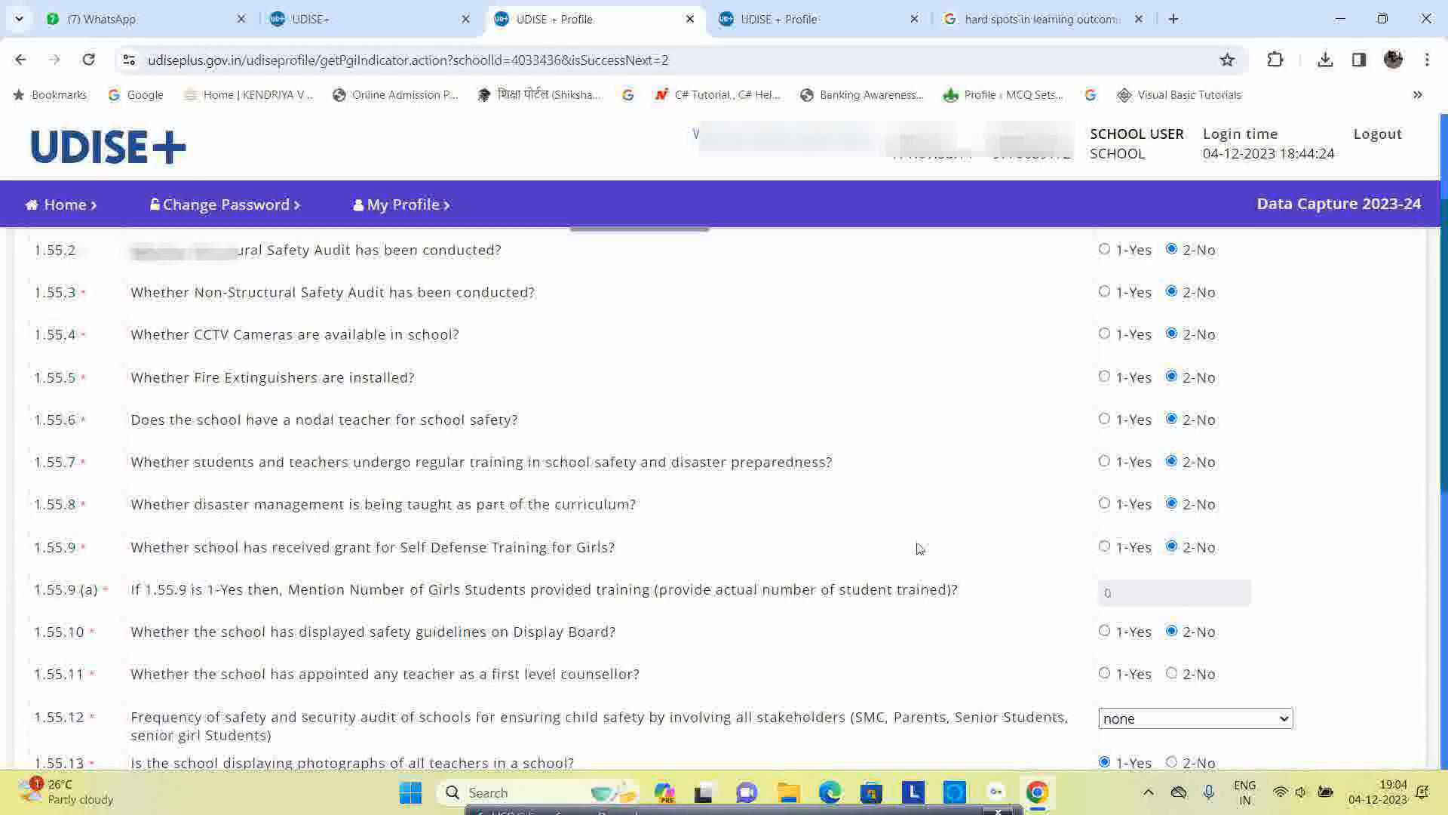
scroll(865, 518, down, 1)
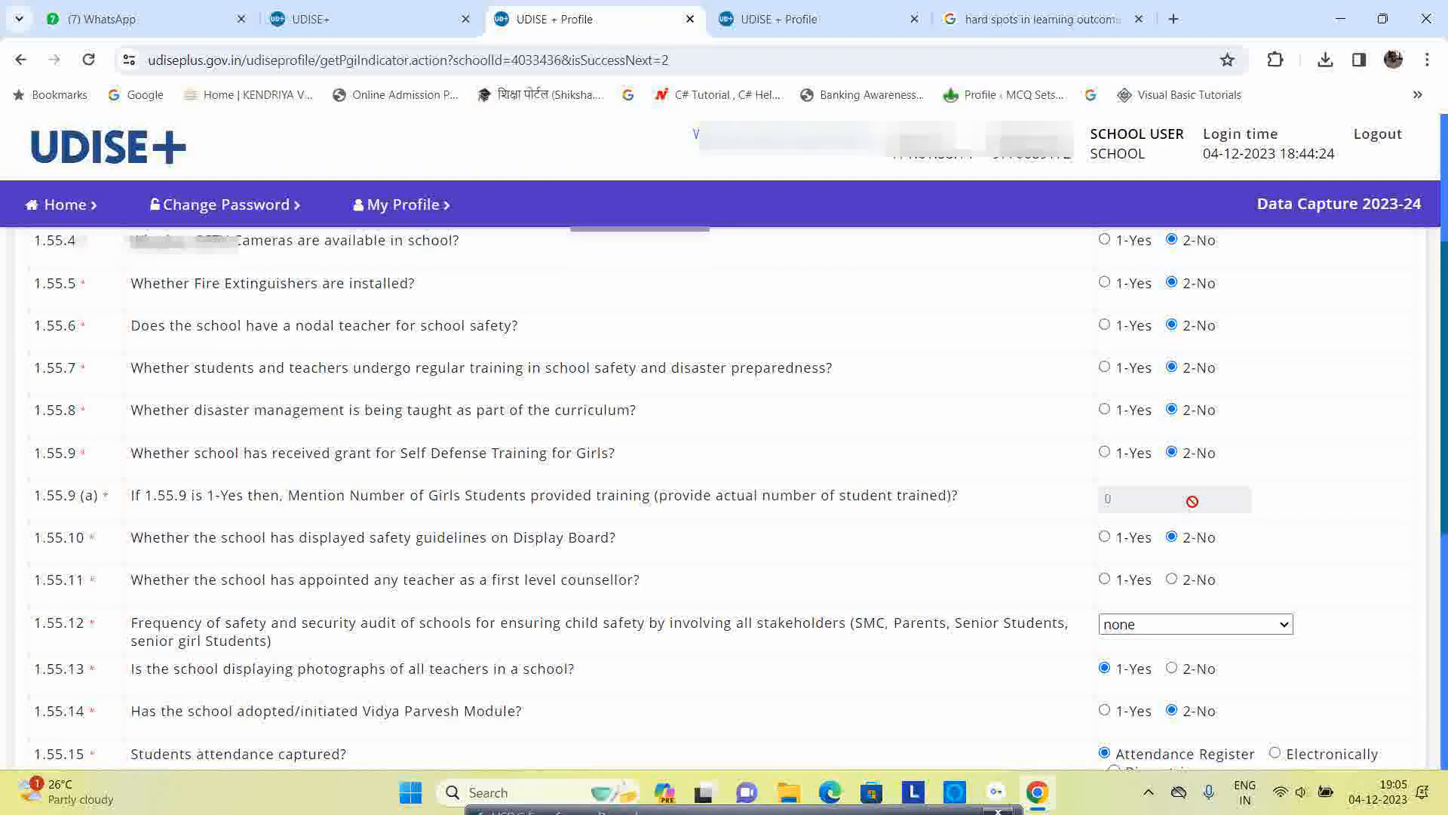
- Try answering 1.55.9 Yes with 50 girls trained in 1.55.9 (a), and return 1.55.9 to No
click(1105, 454)
click(1137, 491)
text(5)
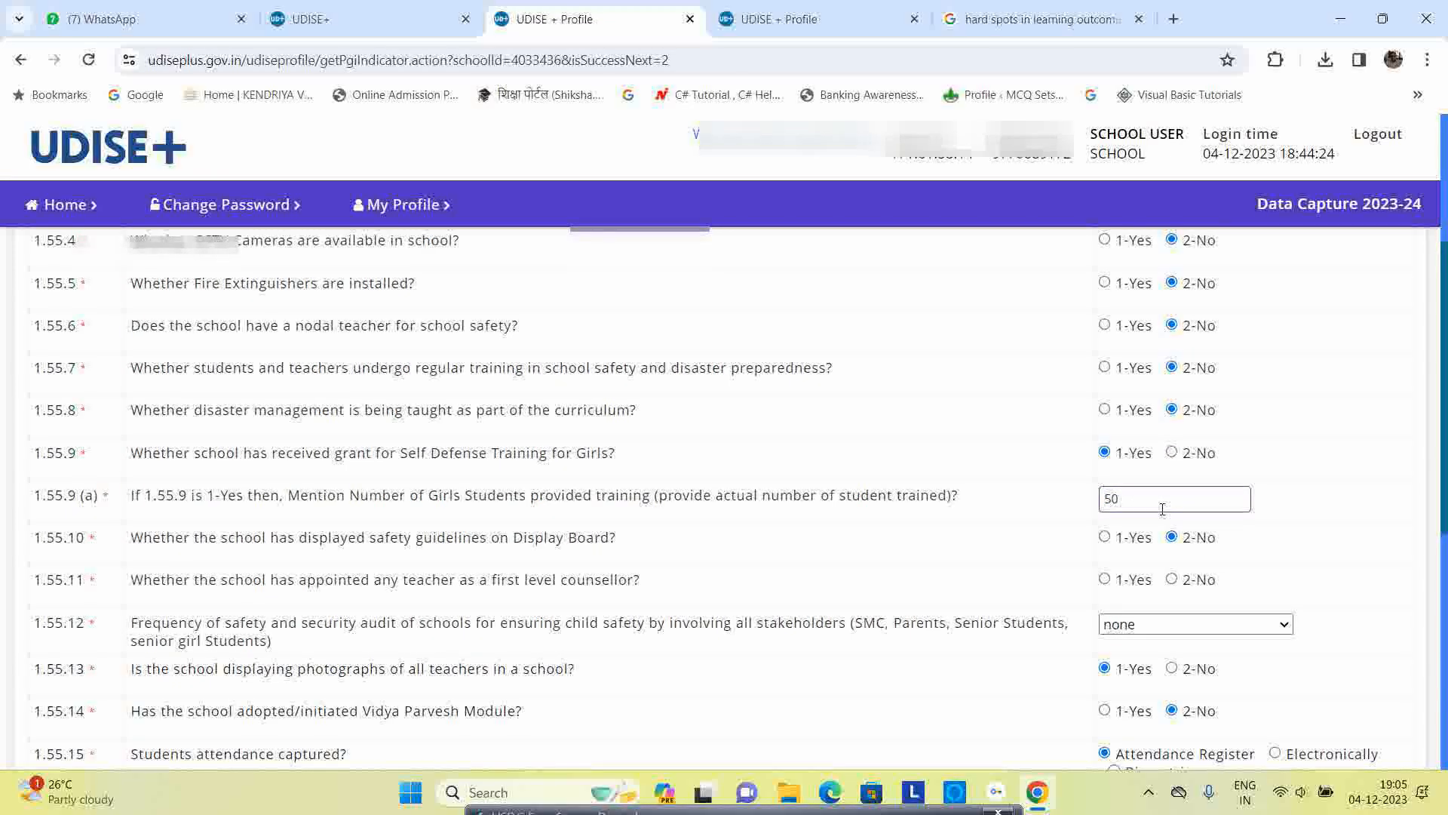
click(1171, 452)
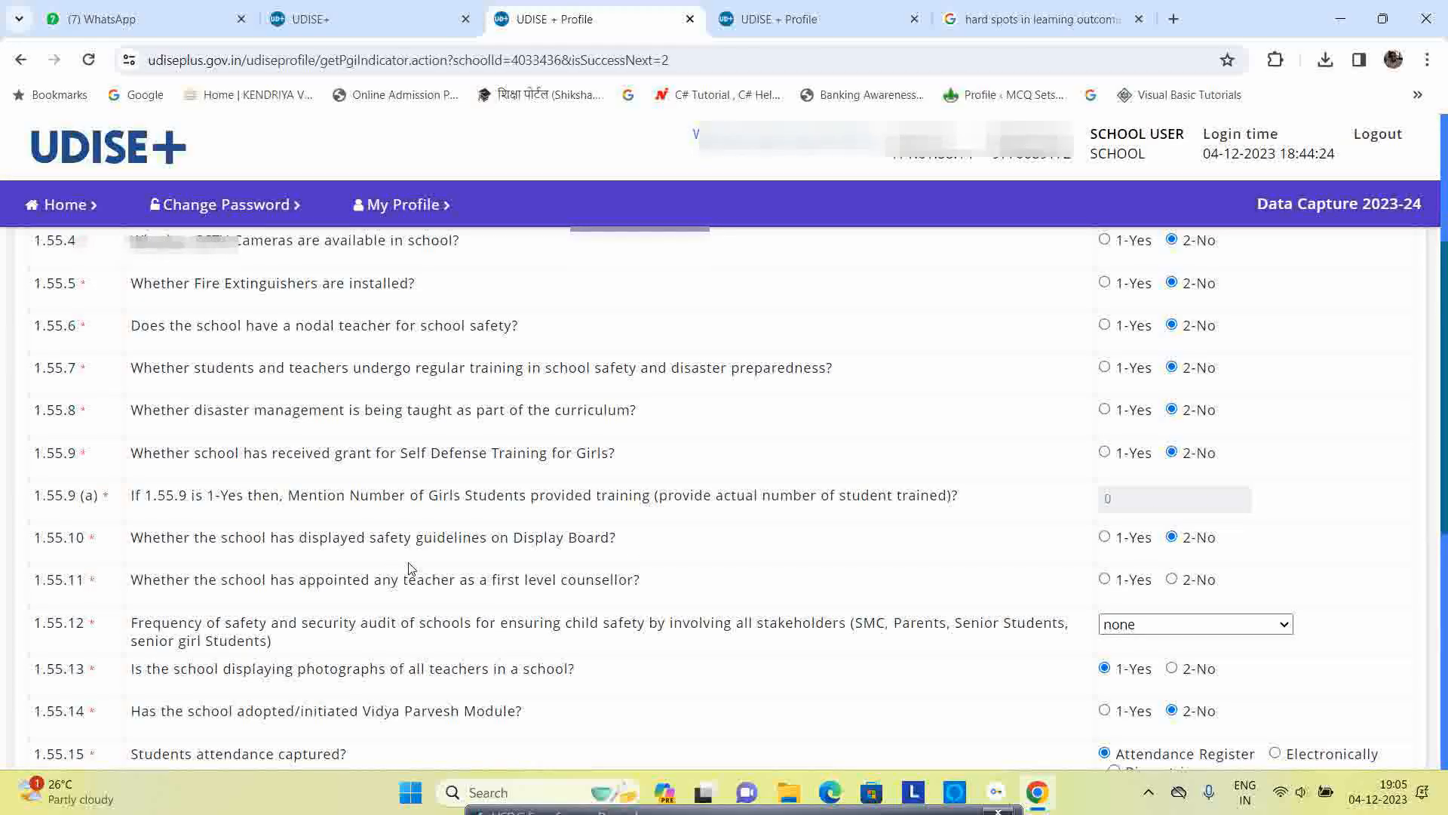
- Answer Yes to displayed safety guidelines in 1.55.10 and No to a first level counsellor in 1.55.11
scroll(399, 572, down, 2)
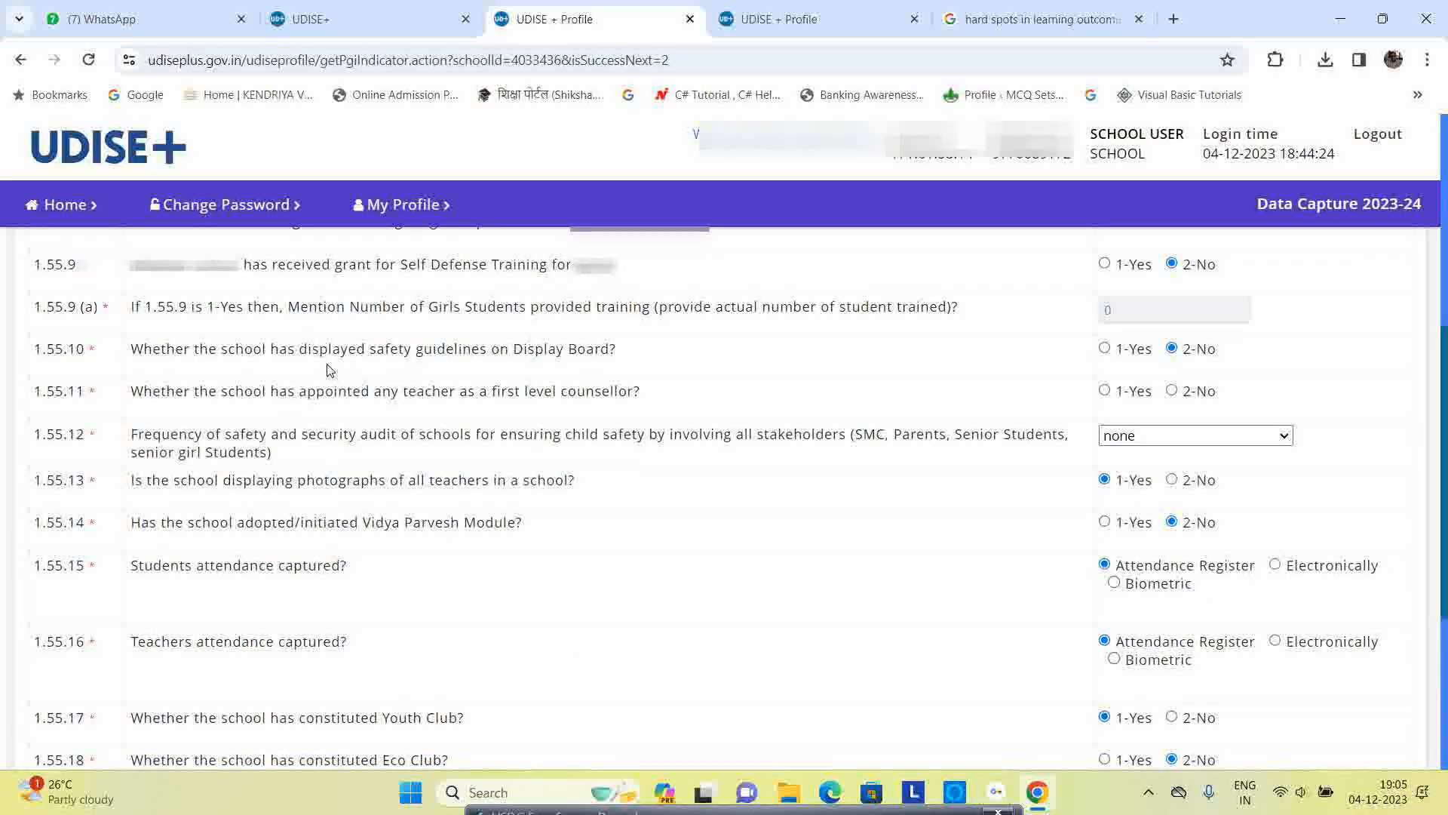
click(1106, 350)
click(1171, 391)
- Look through the safety audit frequency choices in 1.55.12 and keep none selected
click(1171, 432)
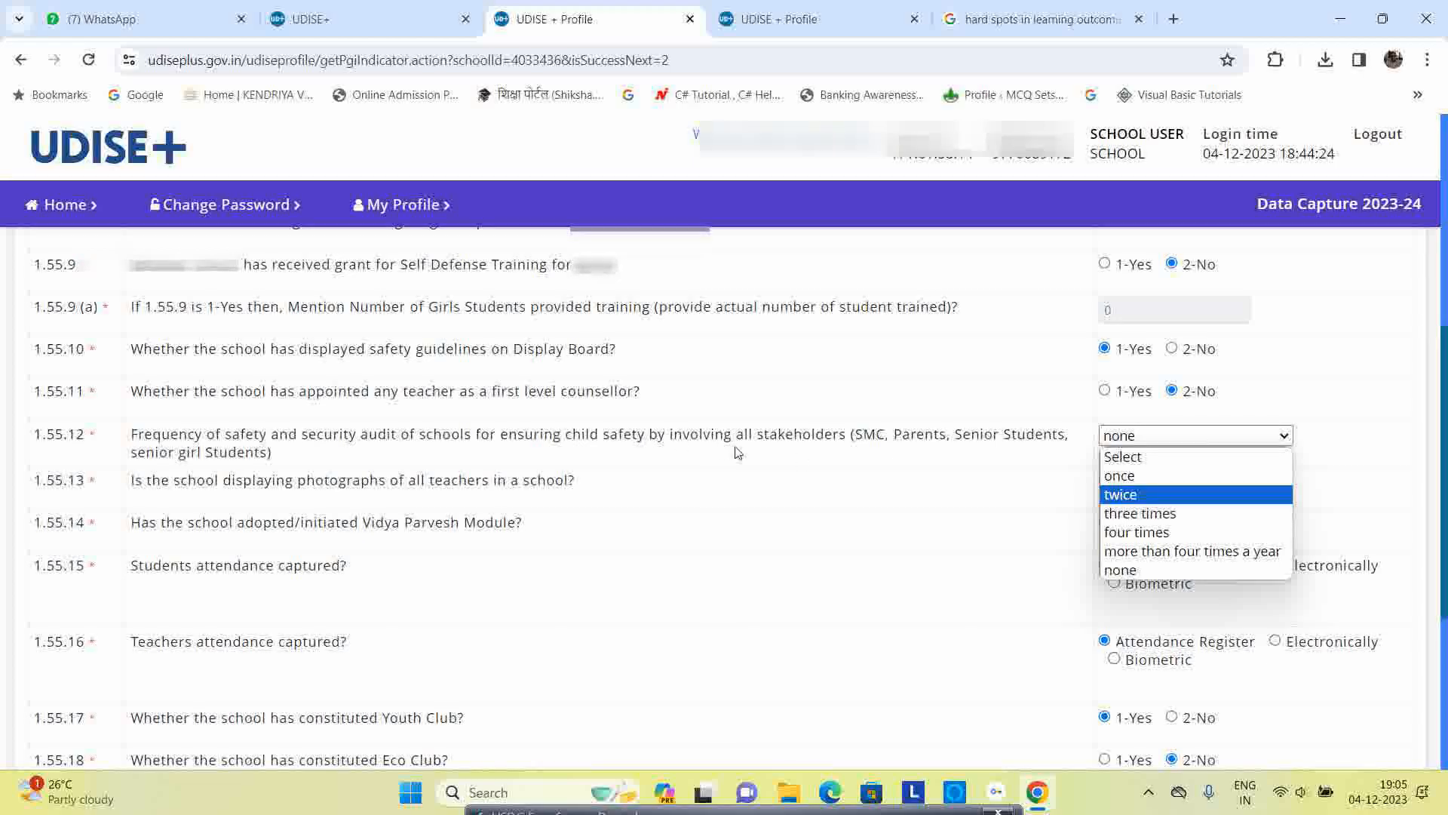
click(862, 463)
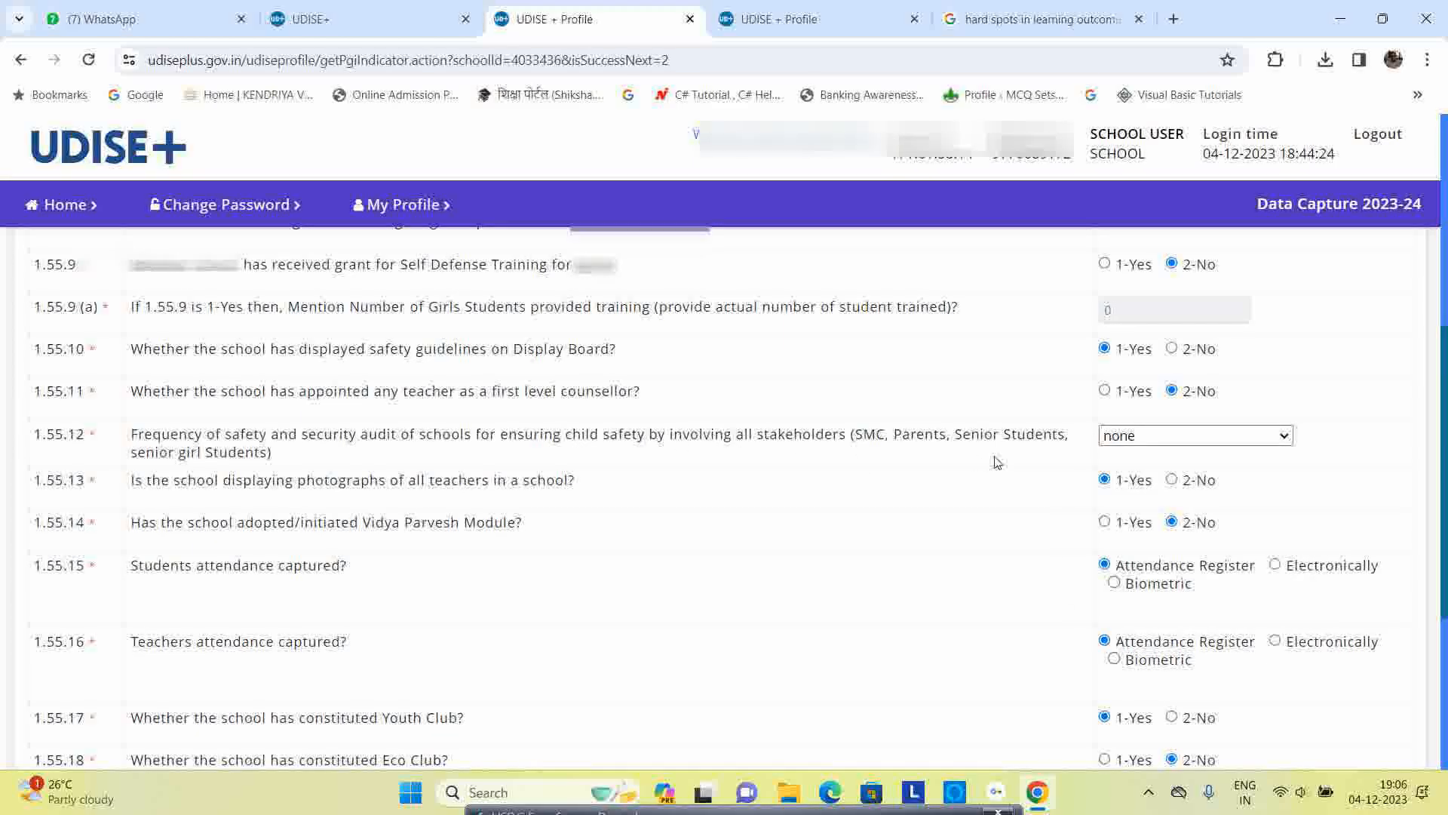
click(1195, 443)
click(1191, 443)
click(1175, 437)
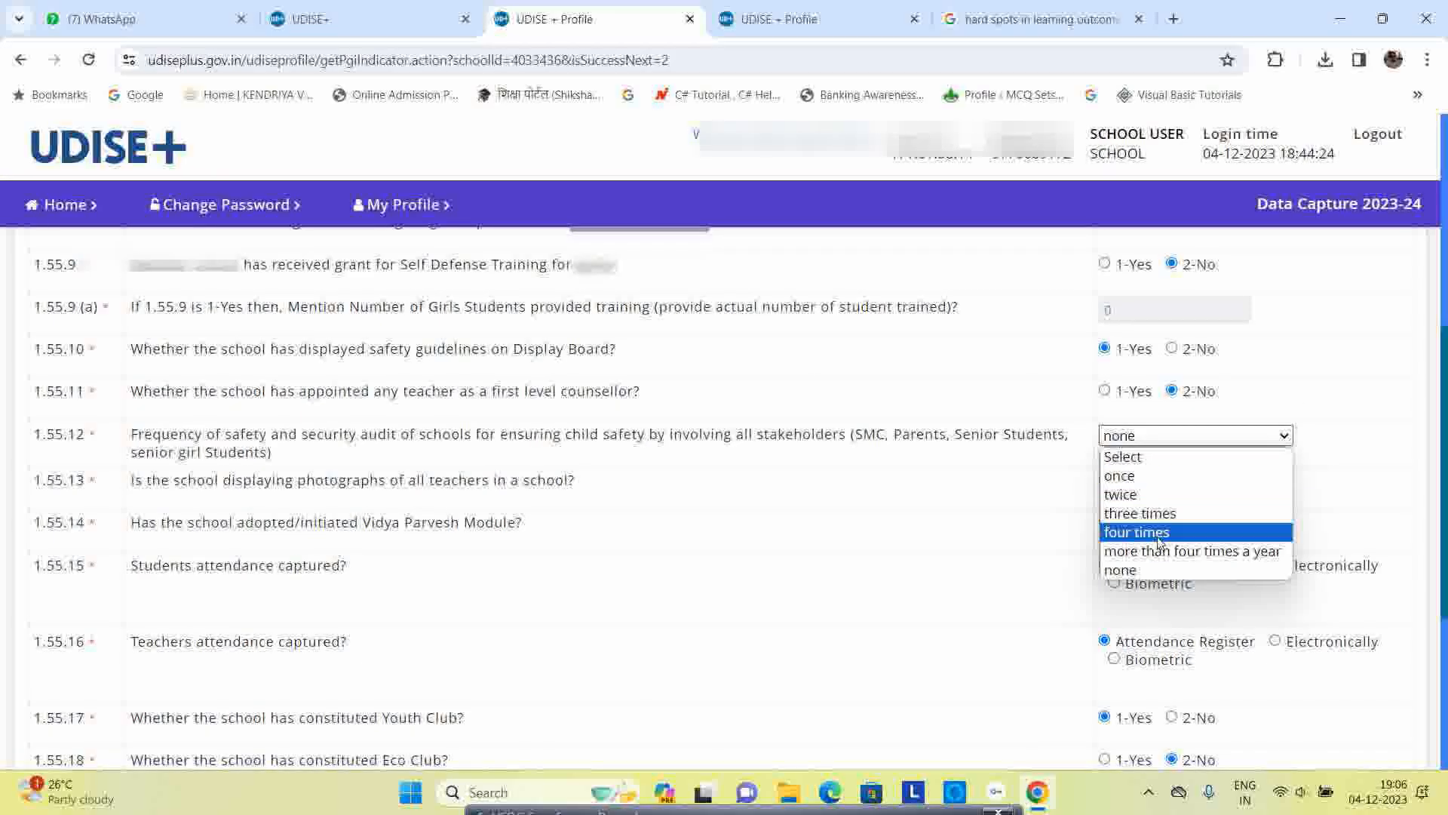
click(1334, 447)
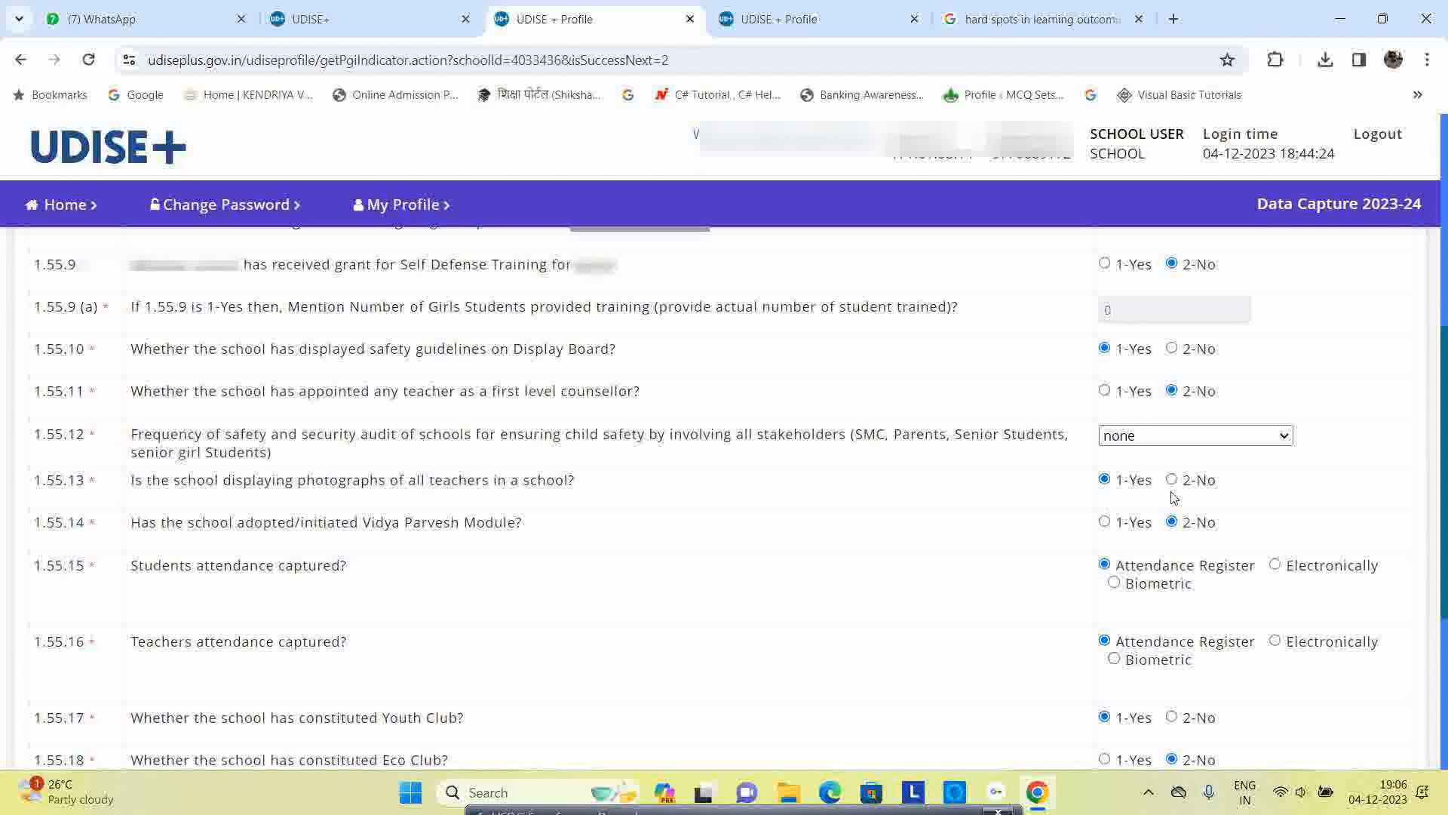
- Check the answers in 1.55.13 to 1.55.20, save the page and continue to Section 1C Receipts and Expenditure
scroll(196, 474, down, 1)
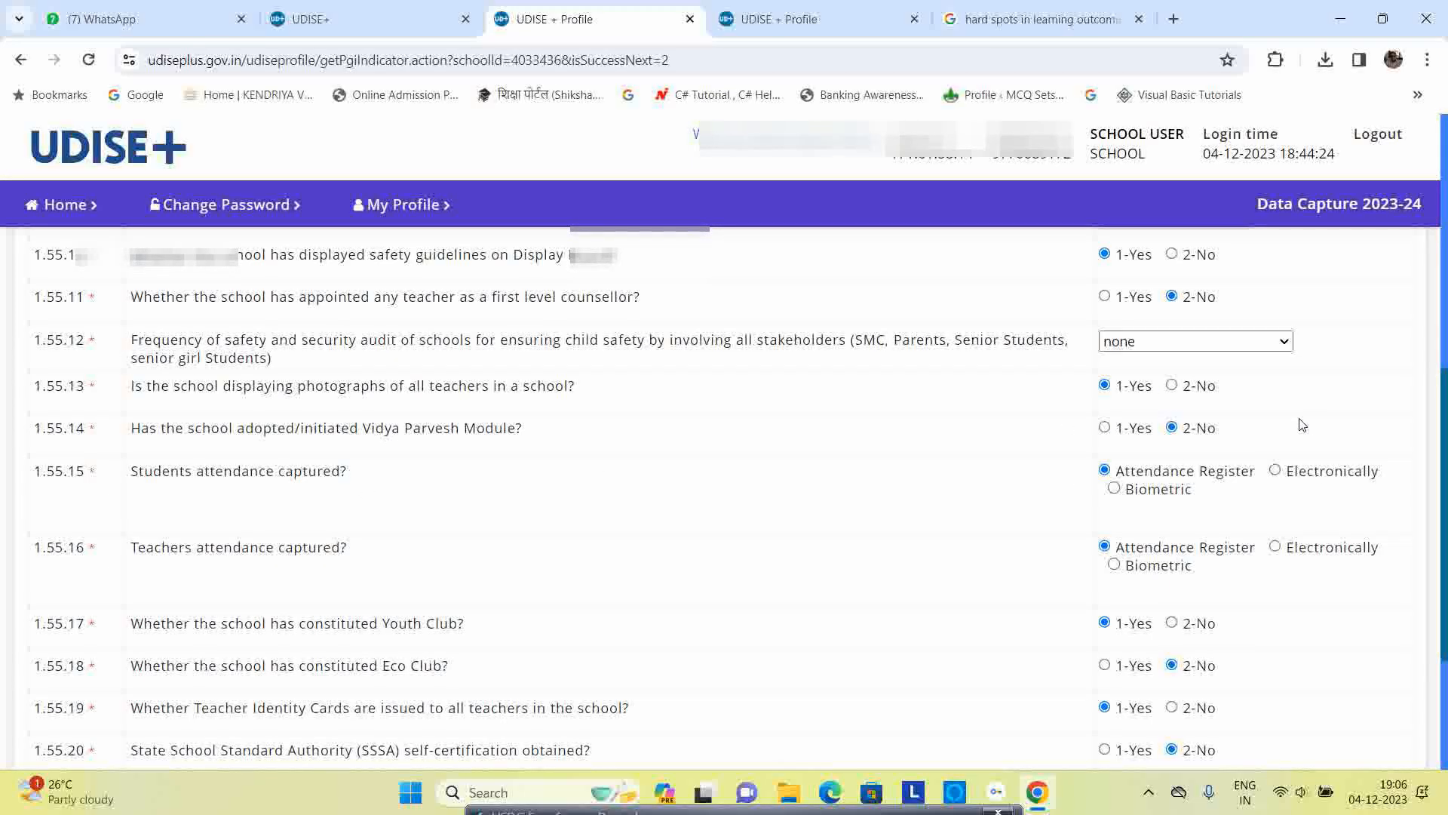
scroll(171, 421, down, 1)
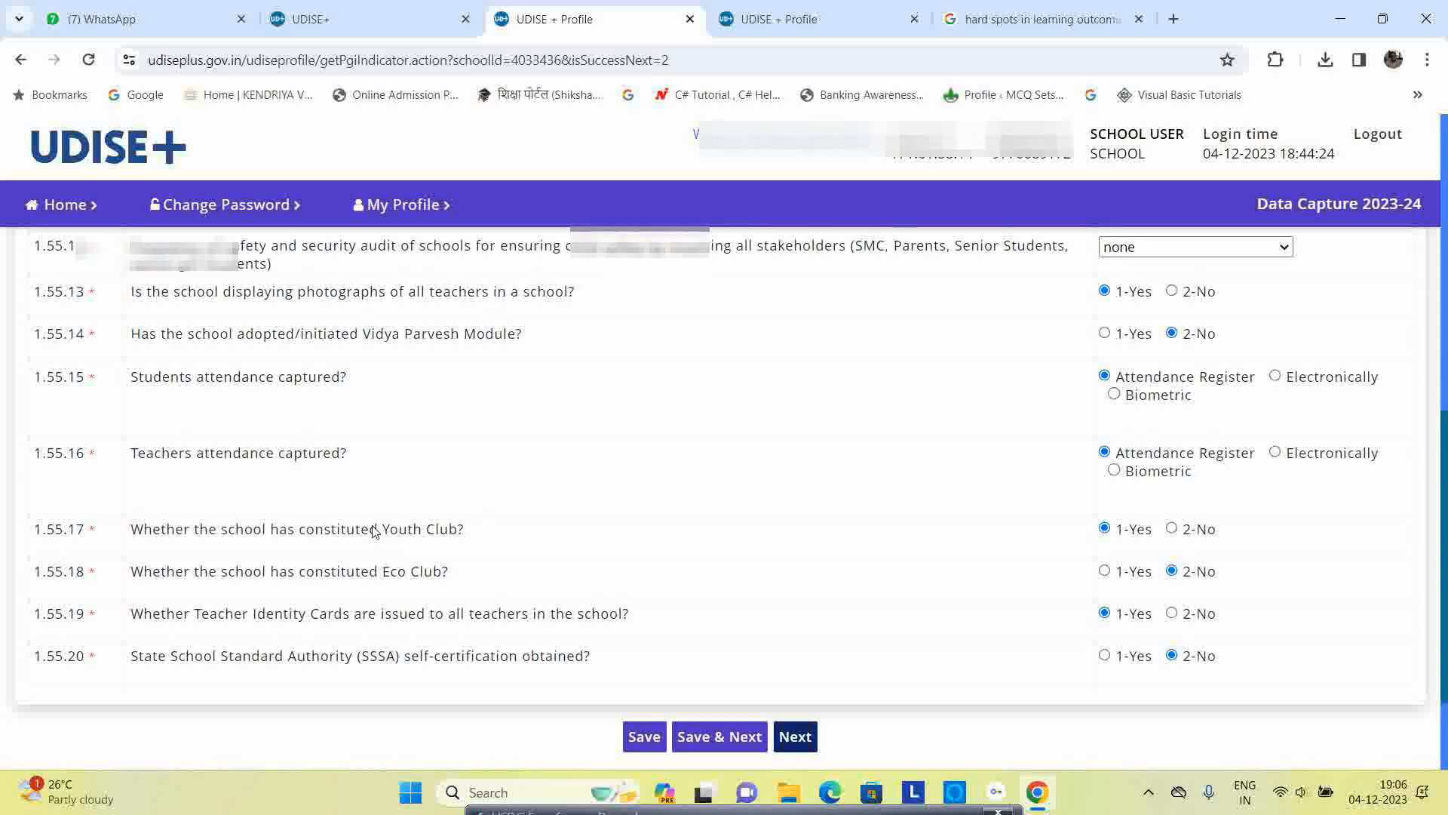
scroll(372, 530, down, 2)
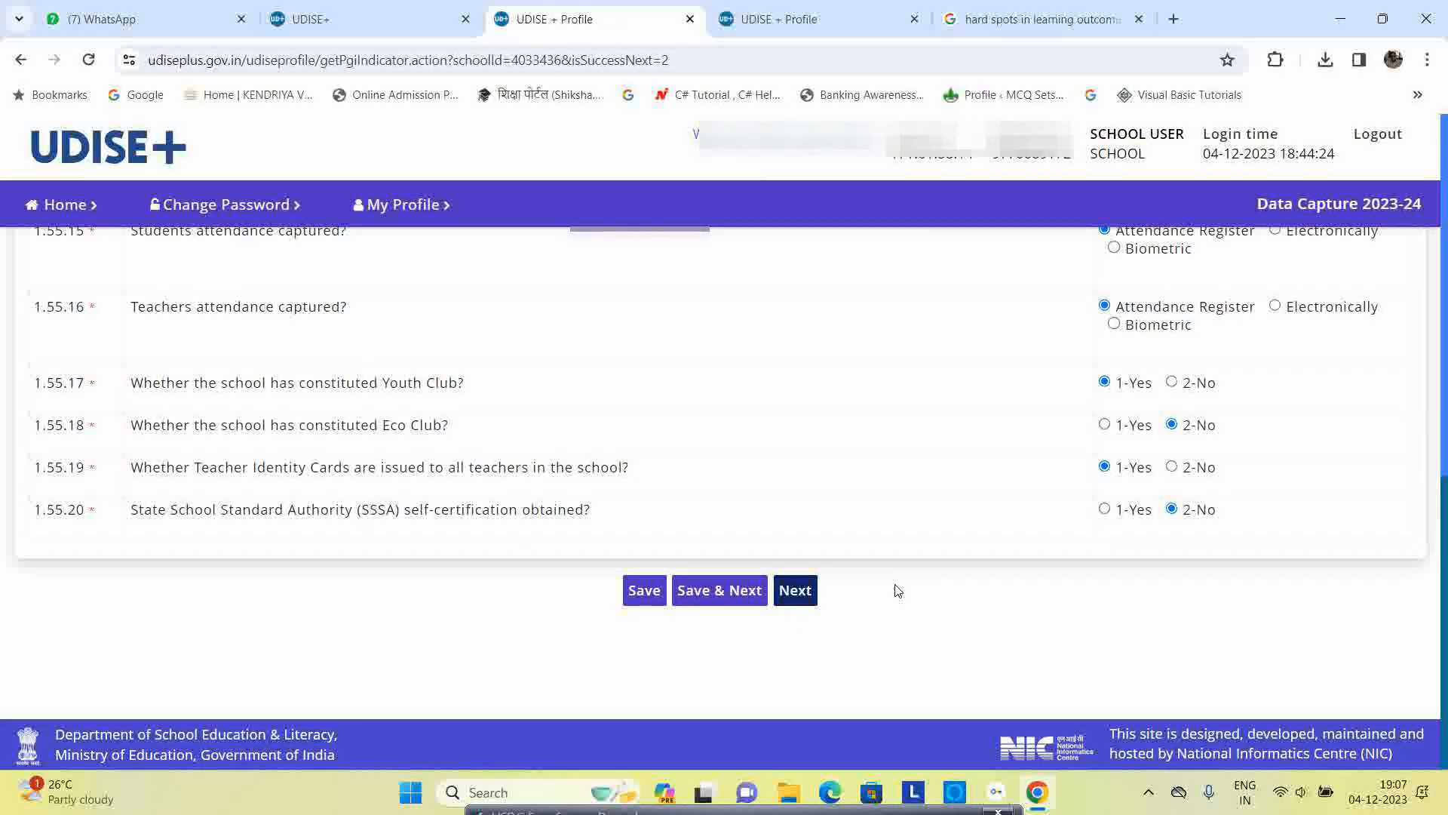
click(724, 601)
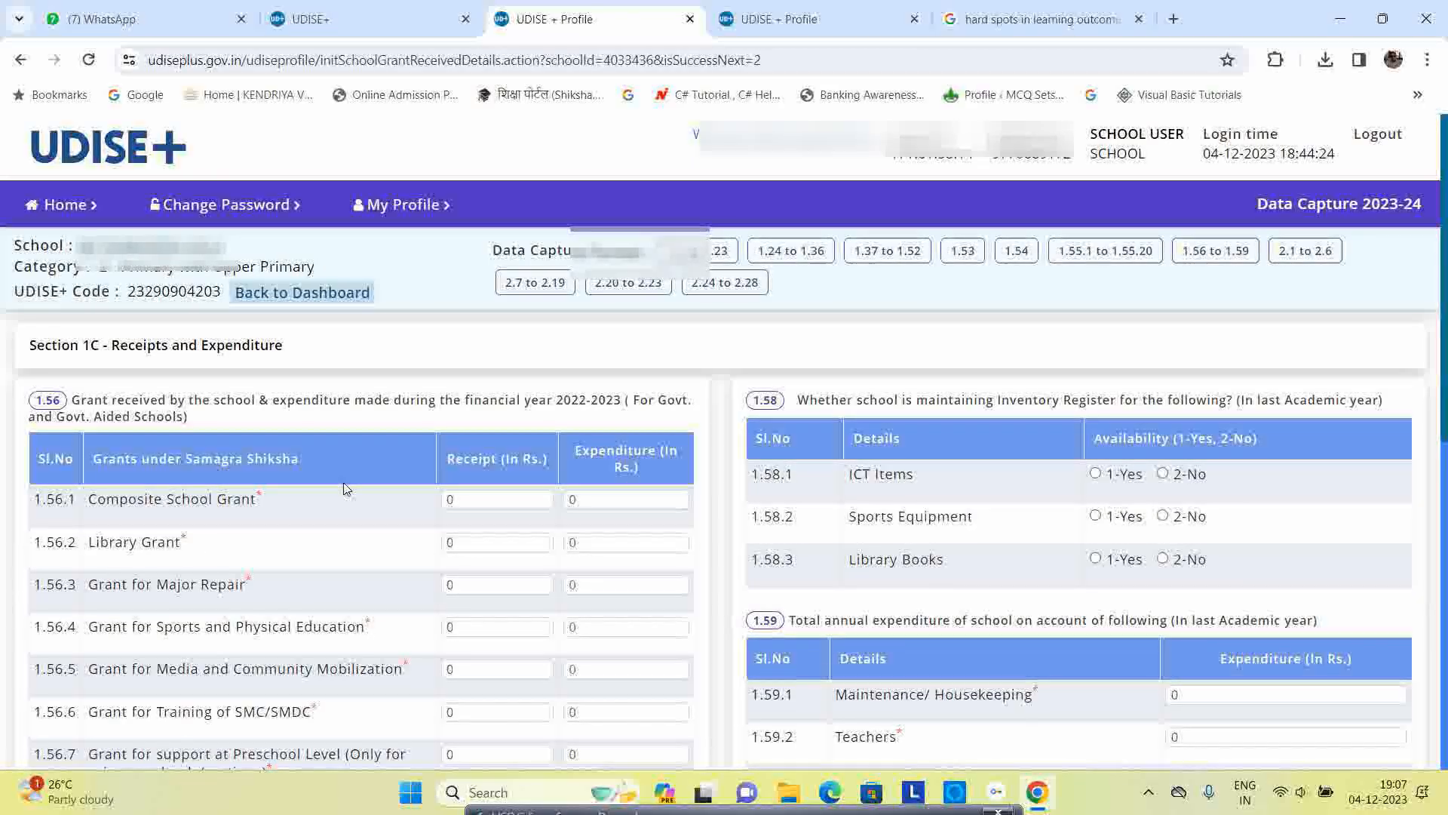
- Enter the Composite School Grant in 1.56.1 with a receipt of 75000 and an expenditure of 65000 rupees
scroll(547, 439, down, 1)
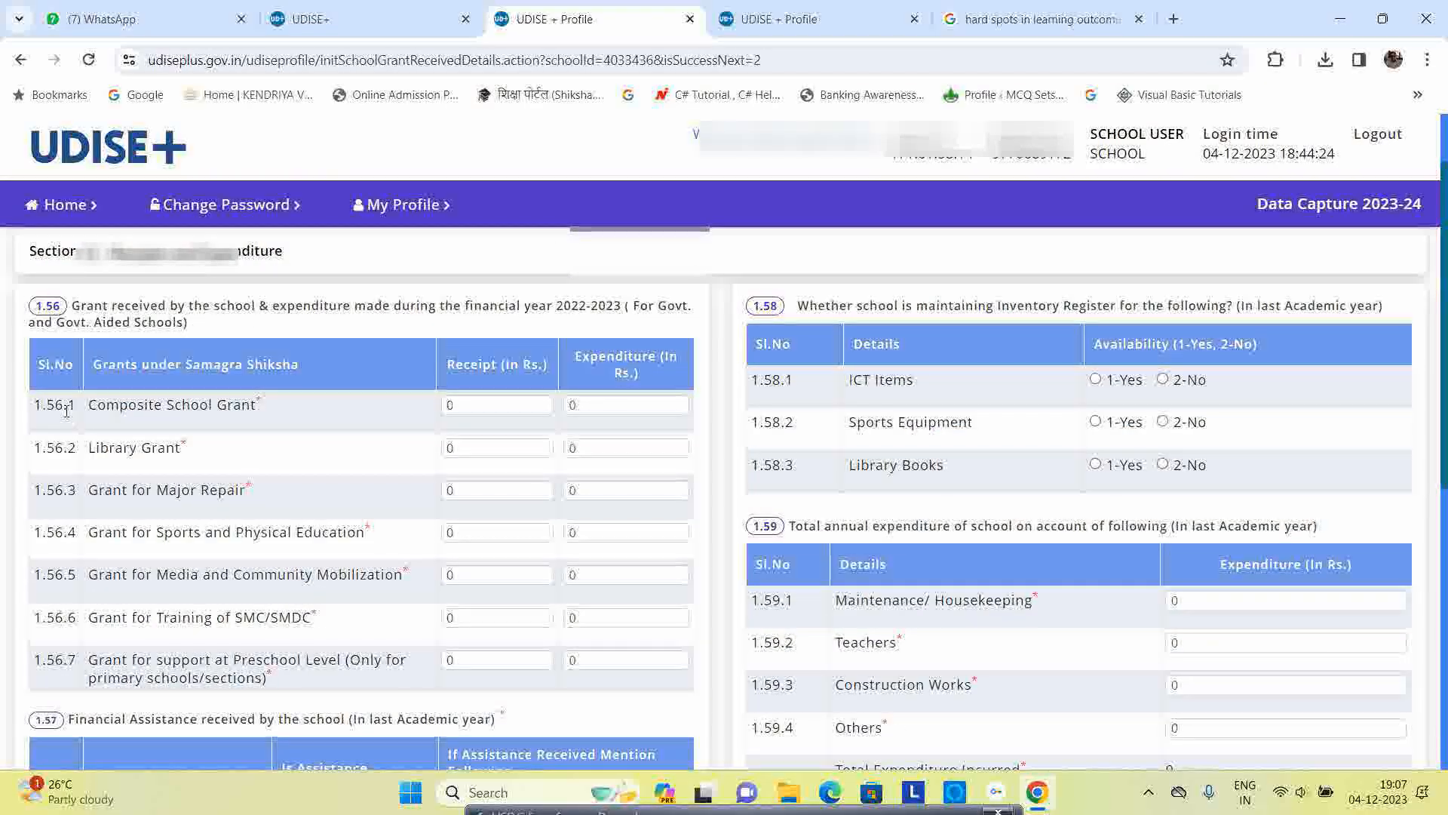
double_click(485, 411)
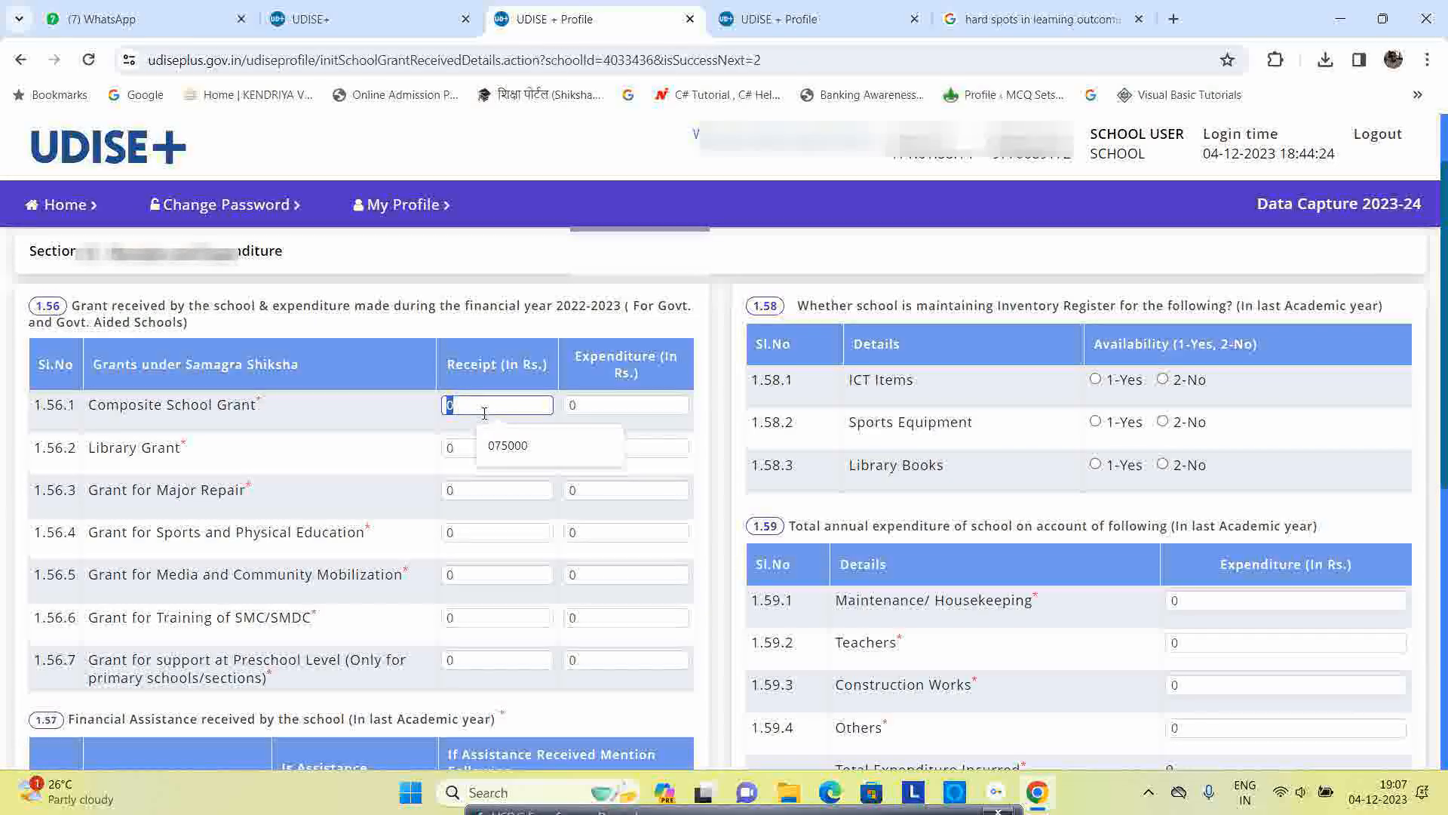
text(75000)
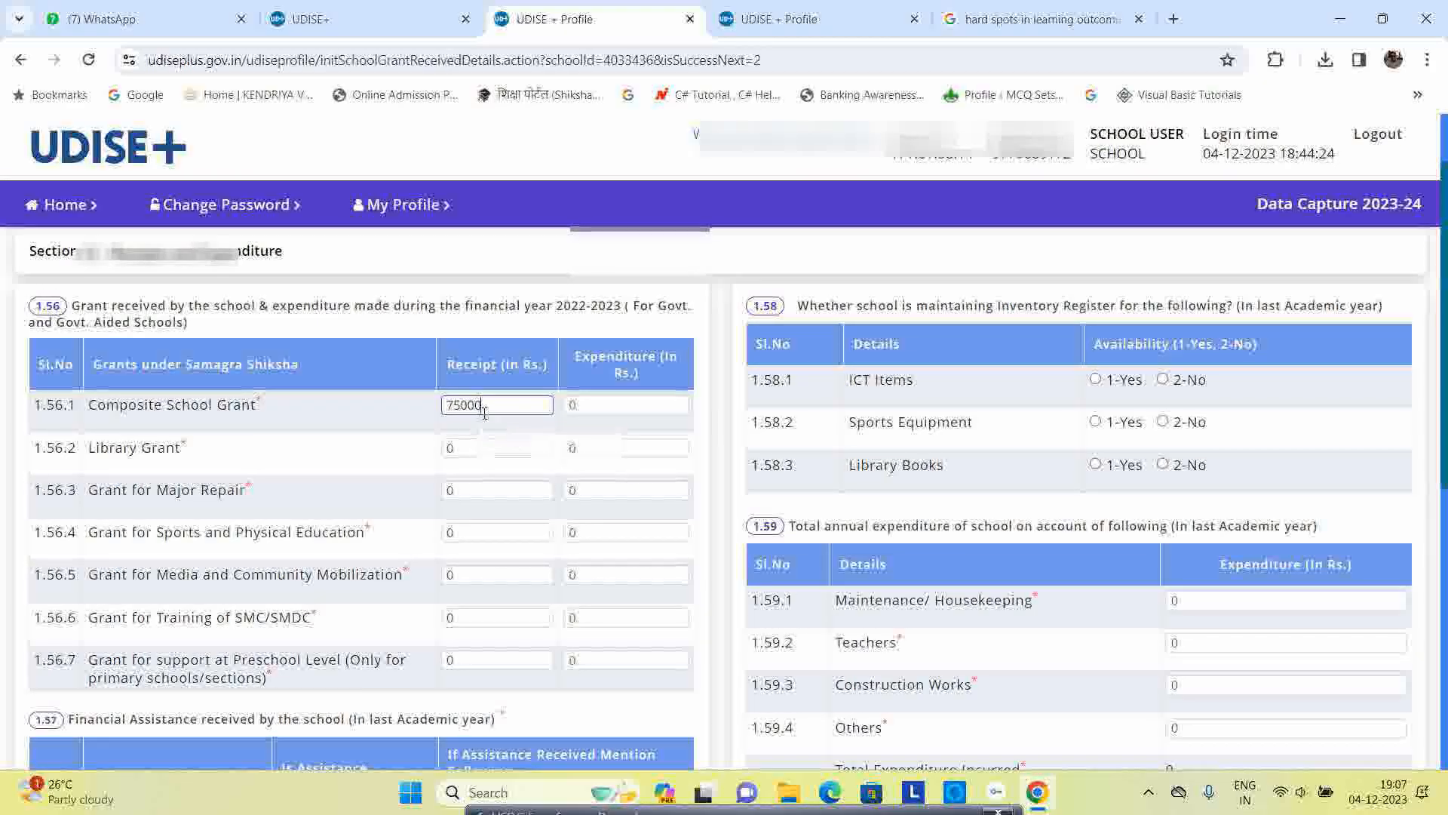
double_click(622, 406)
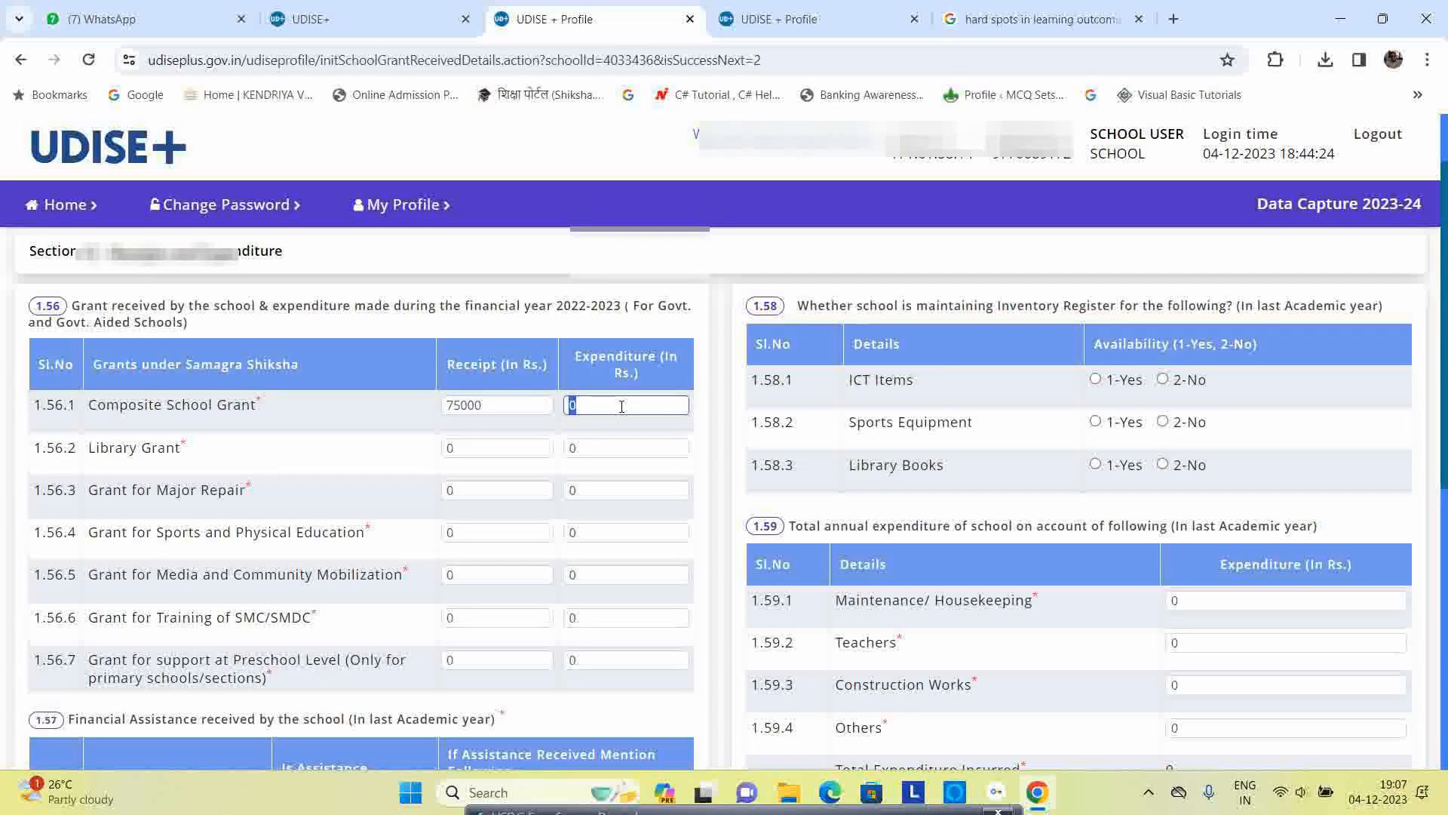
text(65000)
- Check the Grant for Major Repair fields and recheck the Composite School Grant receipt and expenditure in 1.56
click(480, 490)
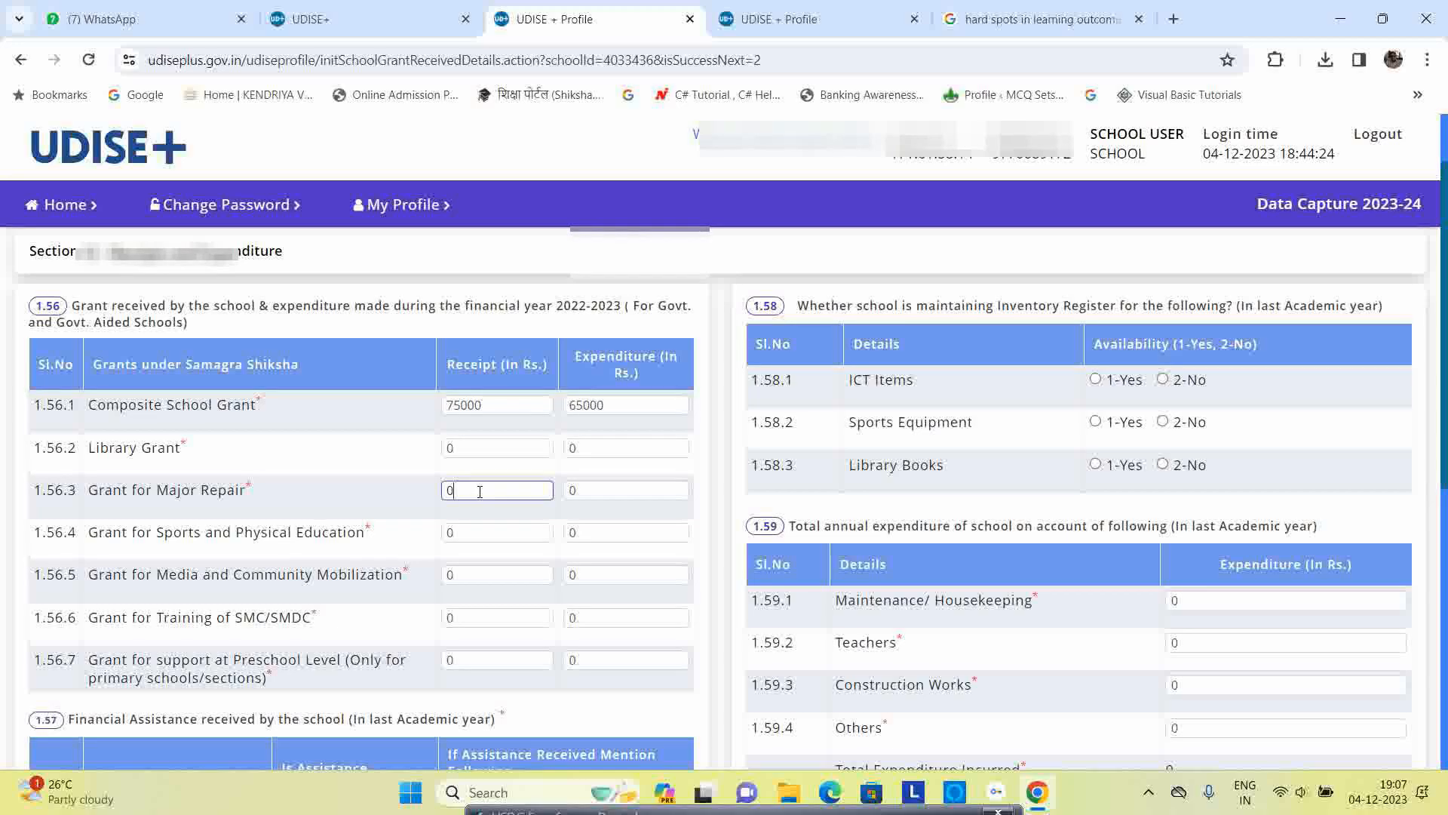
key(Tab)
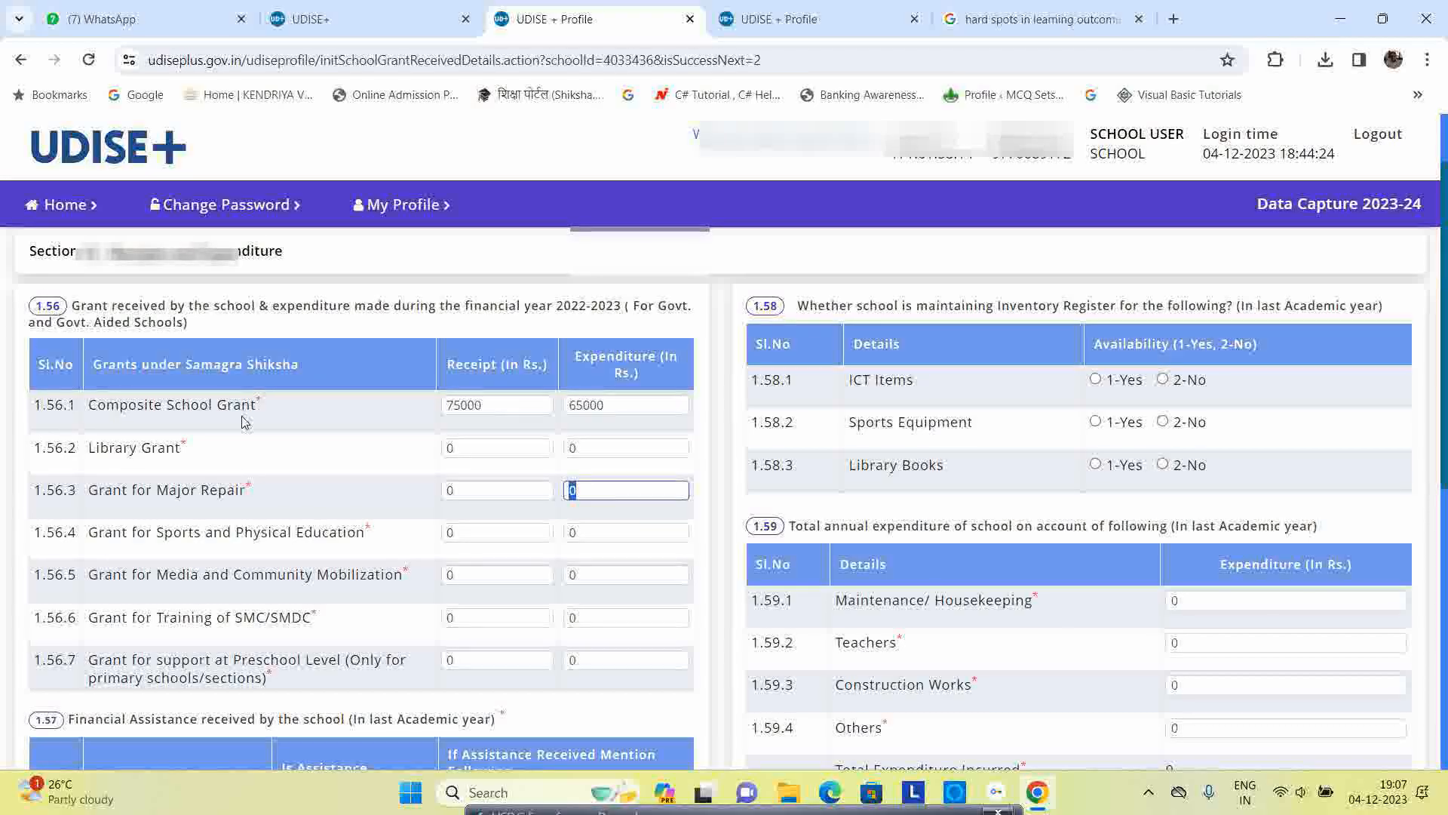
click(494, 409)
double_click(495, 408)
click(653, 402)
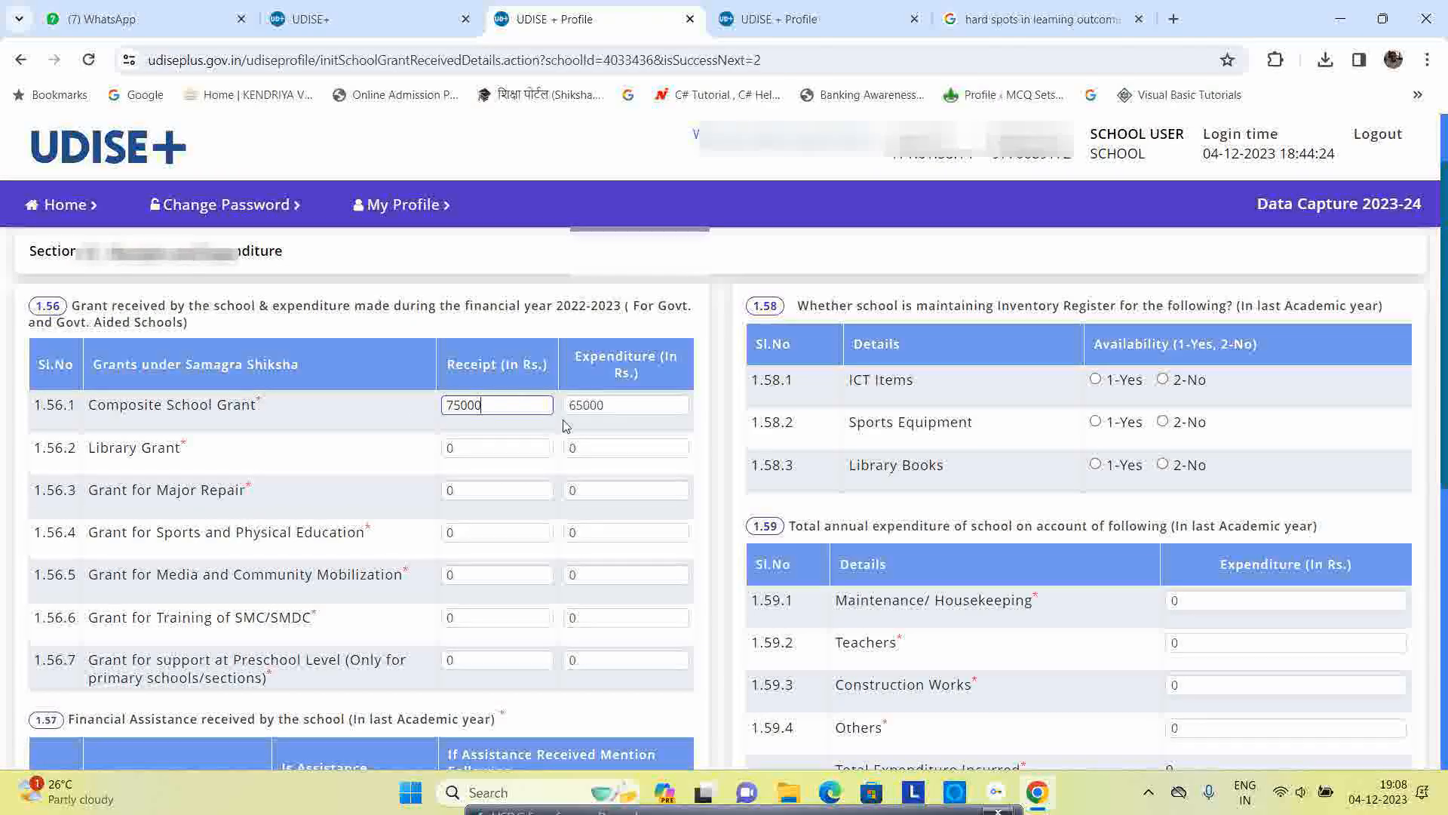
double_click(654, 402)
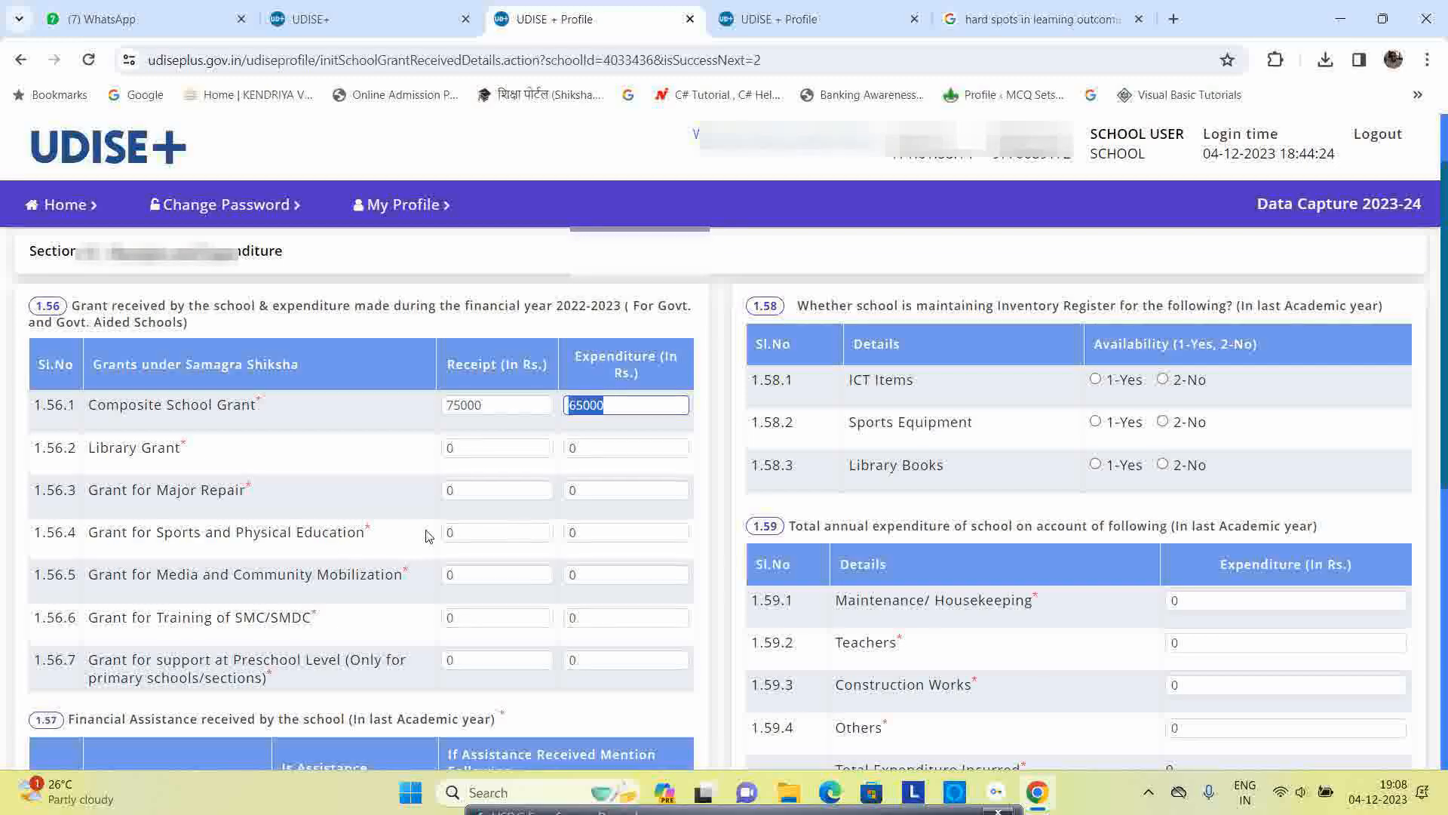
scroll(329, 504, down, 4)
scroll(317, 445, up, 2)
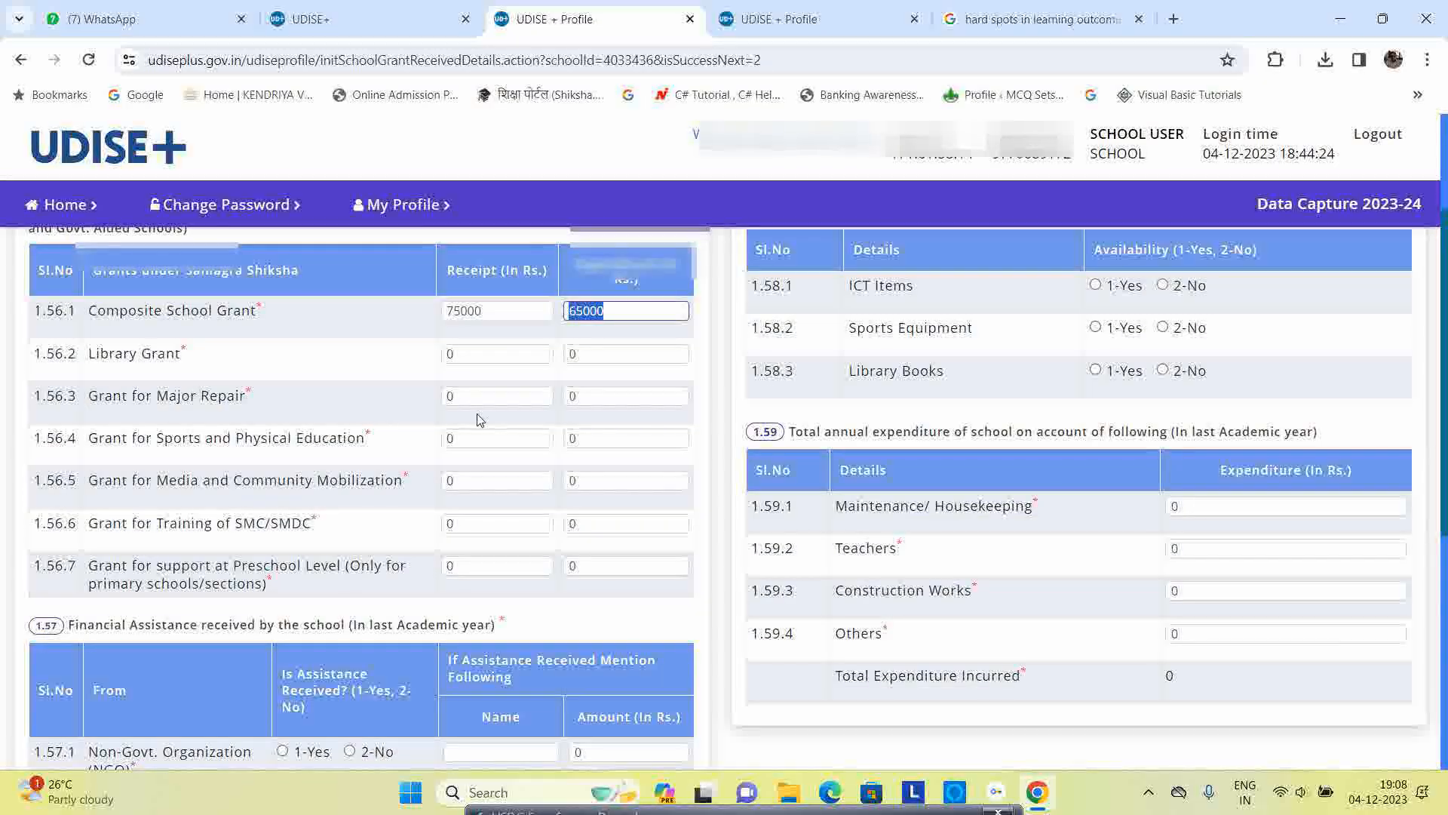
click(304, 383)
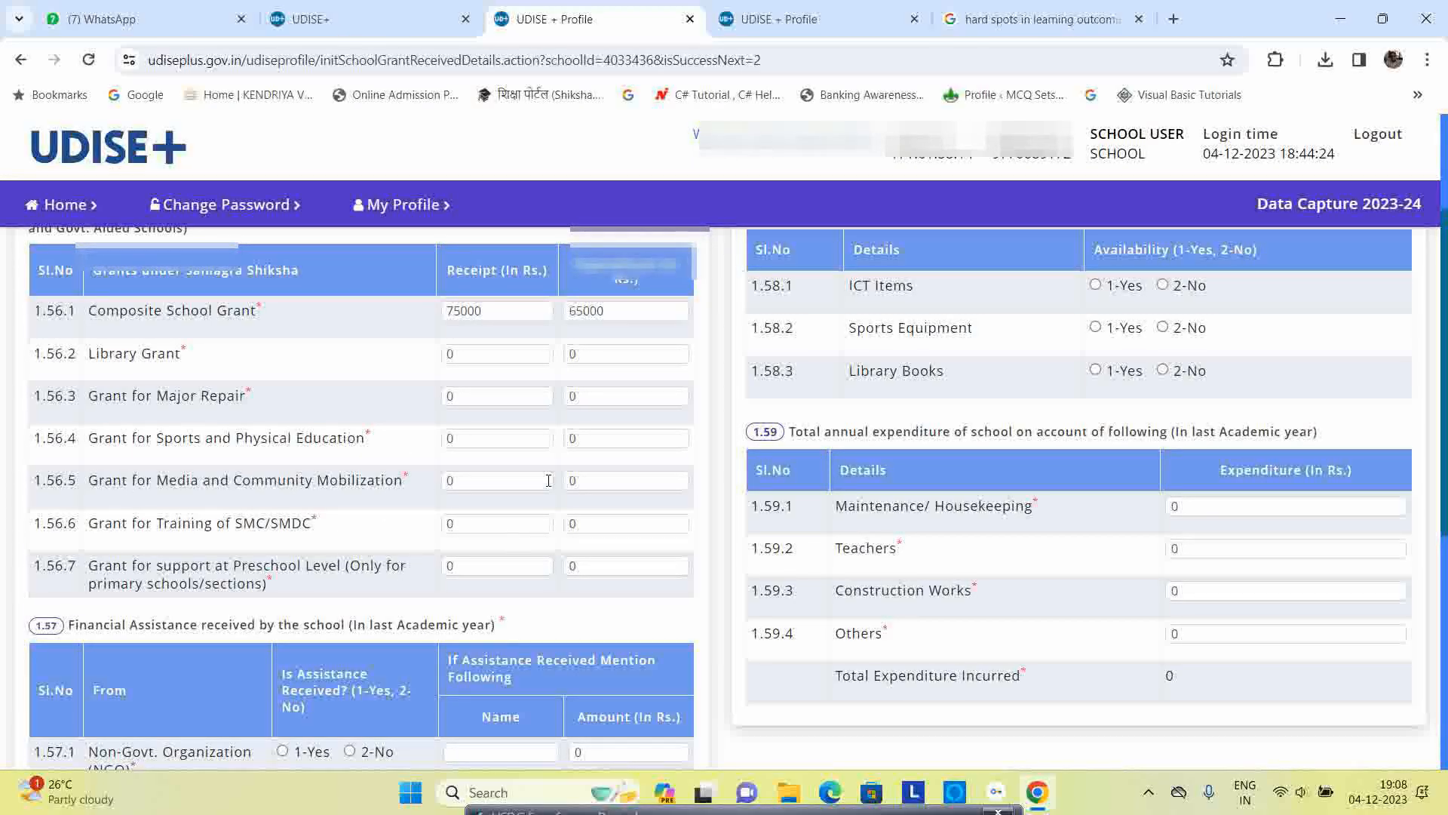
- Go through the receipt and expenditure fields of grants 1.56.2 to 1.56.7, leaving them at 0
click(520, 353)
click(615, 359)
click(543, 396)
click(592, 399)
click(501, 442)
click(603, 440)
click(472, 482)
click(598, 482)
click(595, 527)
click(508, 565)
- Mark financial assistance received in 1.57 as 2-No for Non-Govt. Organization, Public Sector Undertaking, Community and Other
scroll(339, 596, down, 1)
scroll(257, 612, down, 1)
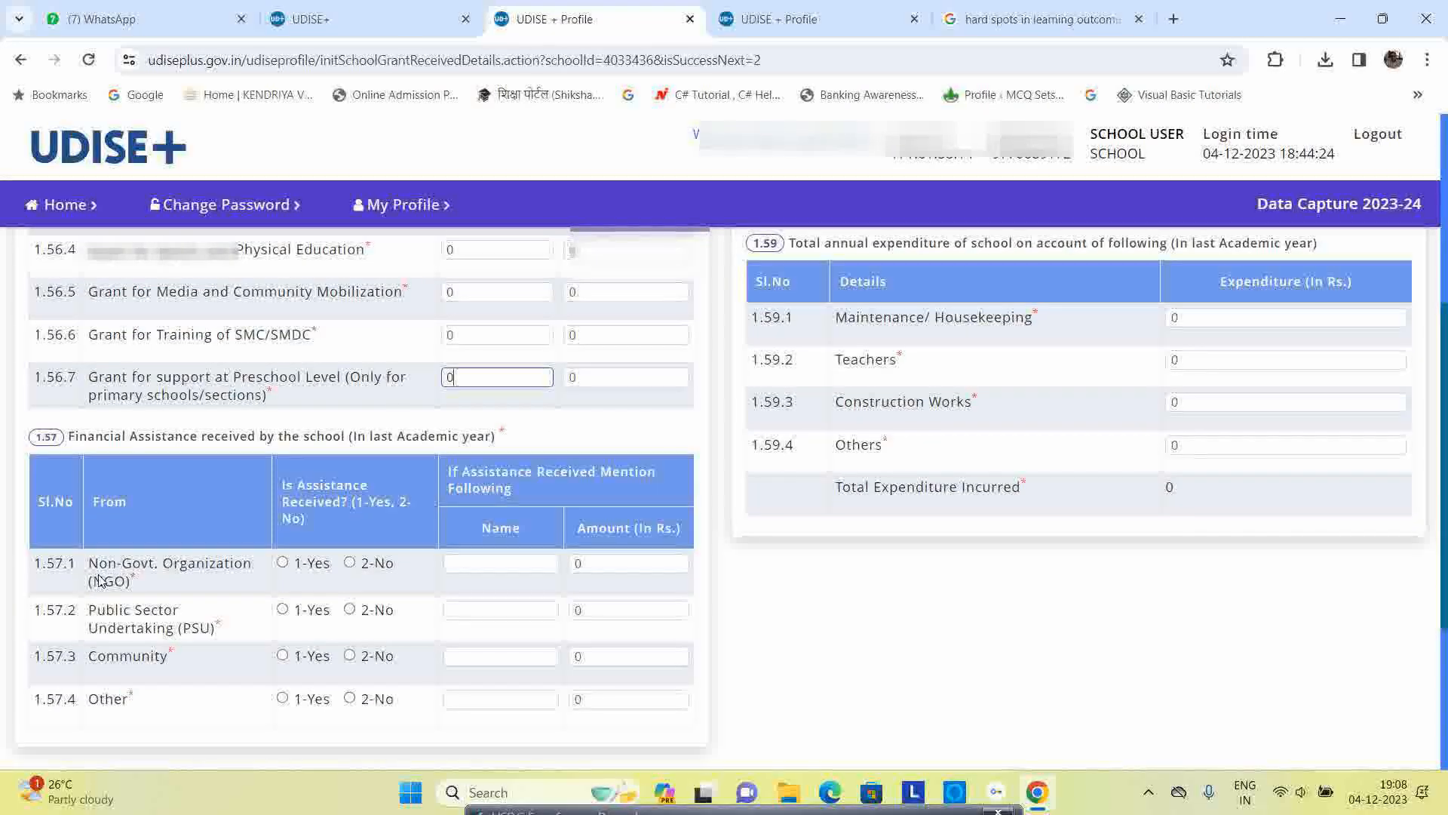
drag(70, 436, 531, 445)
click(601, 449)
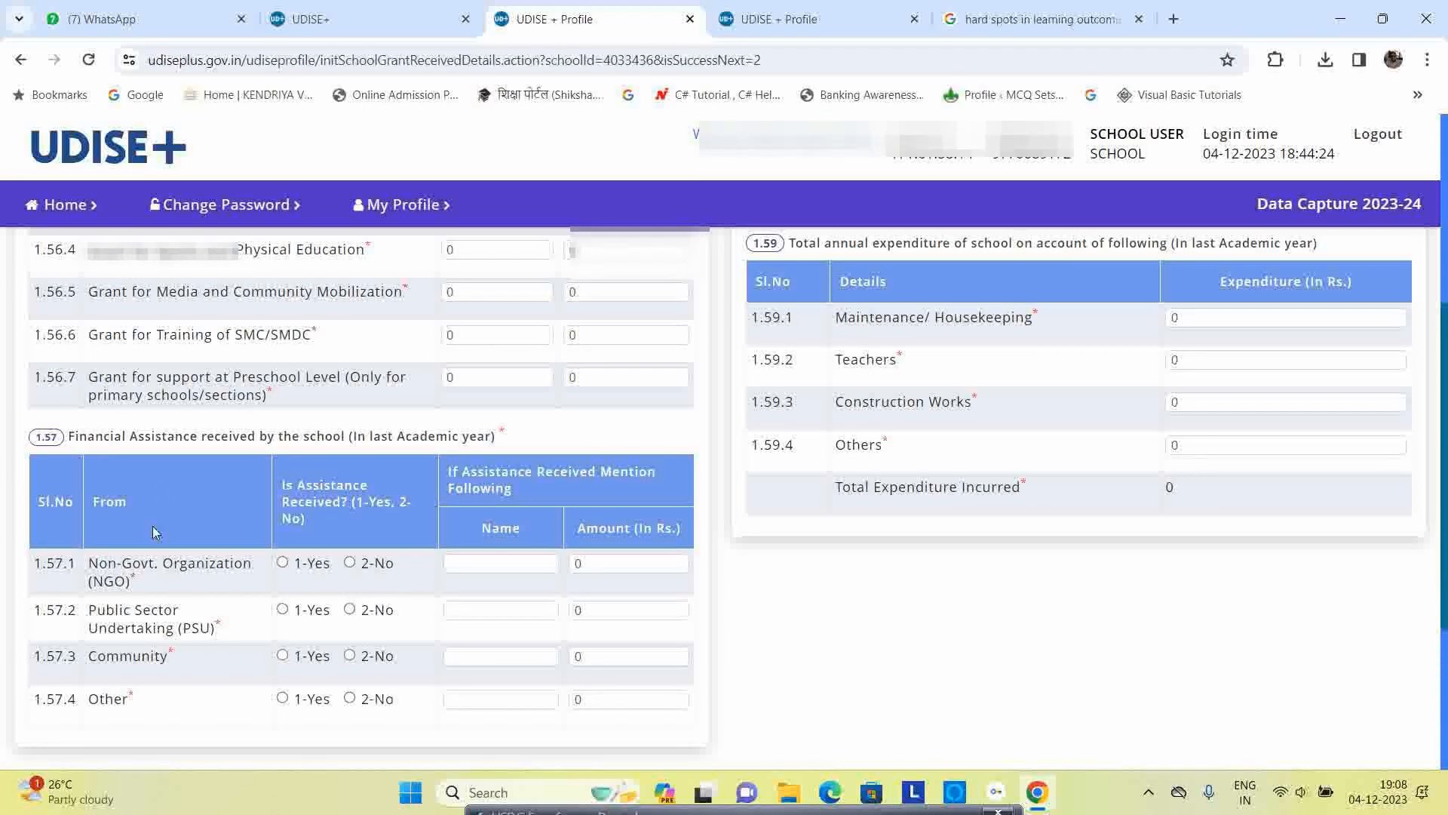
scroll(110, 486, down, 1)
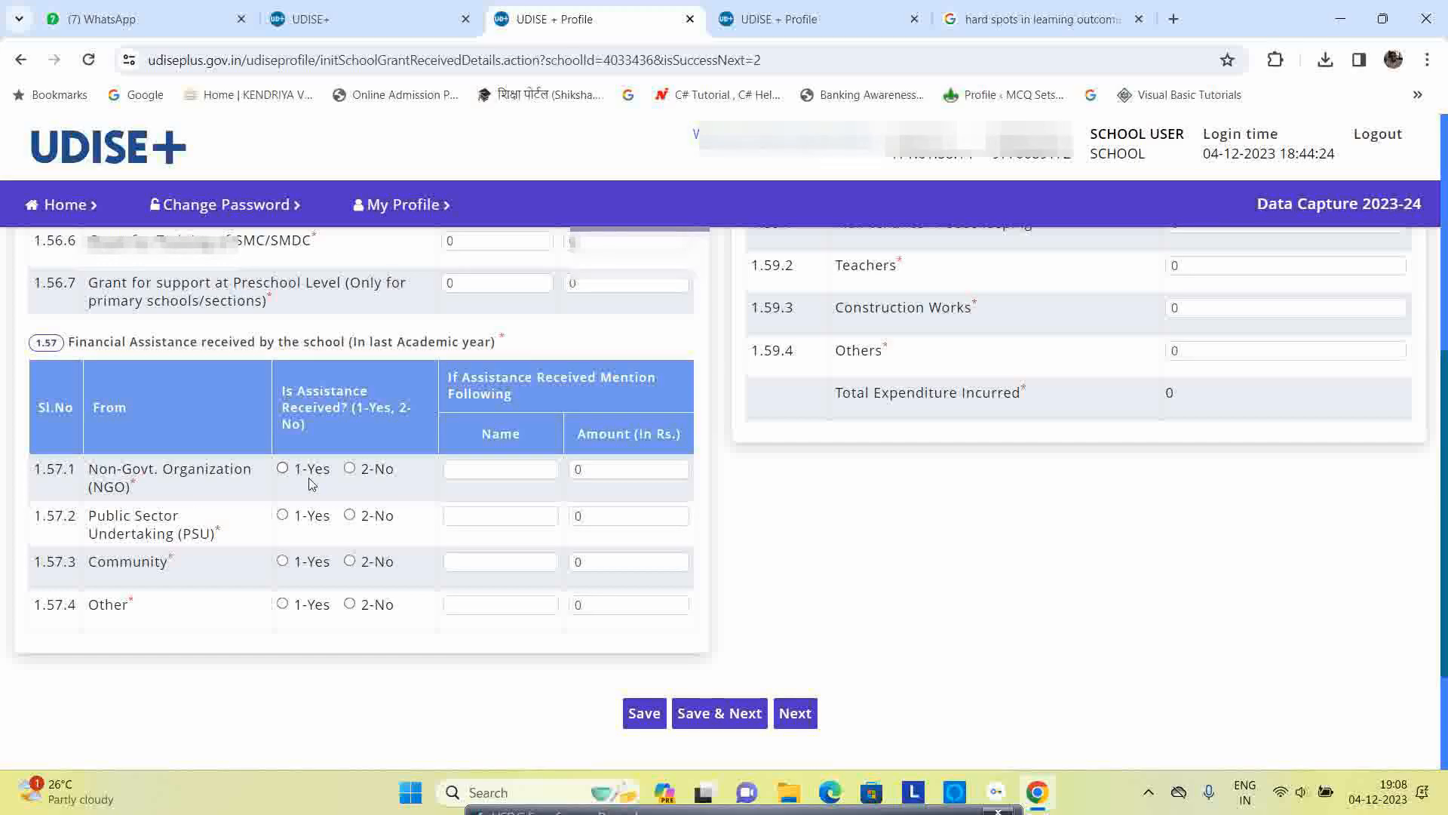
click(350, 469)
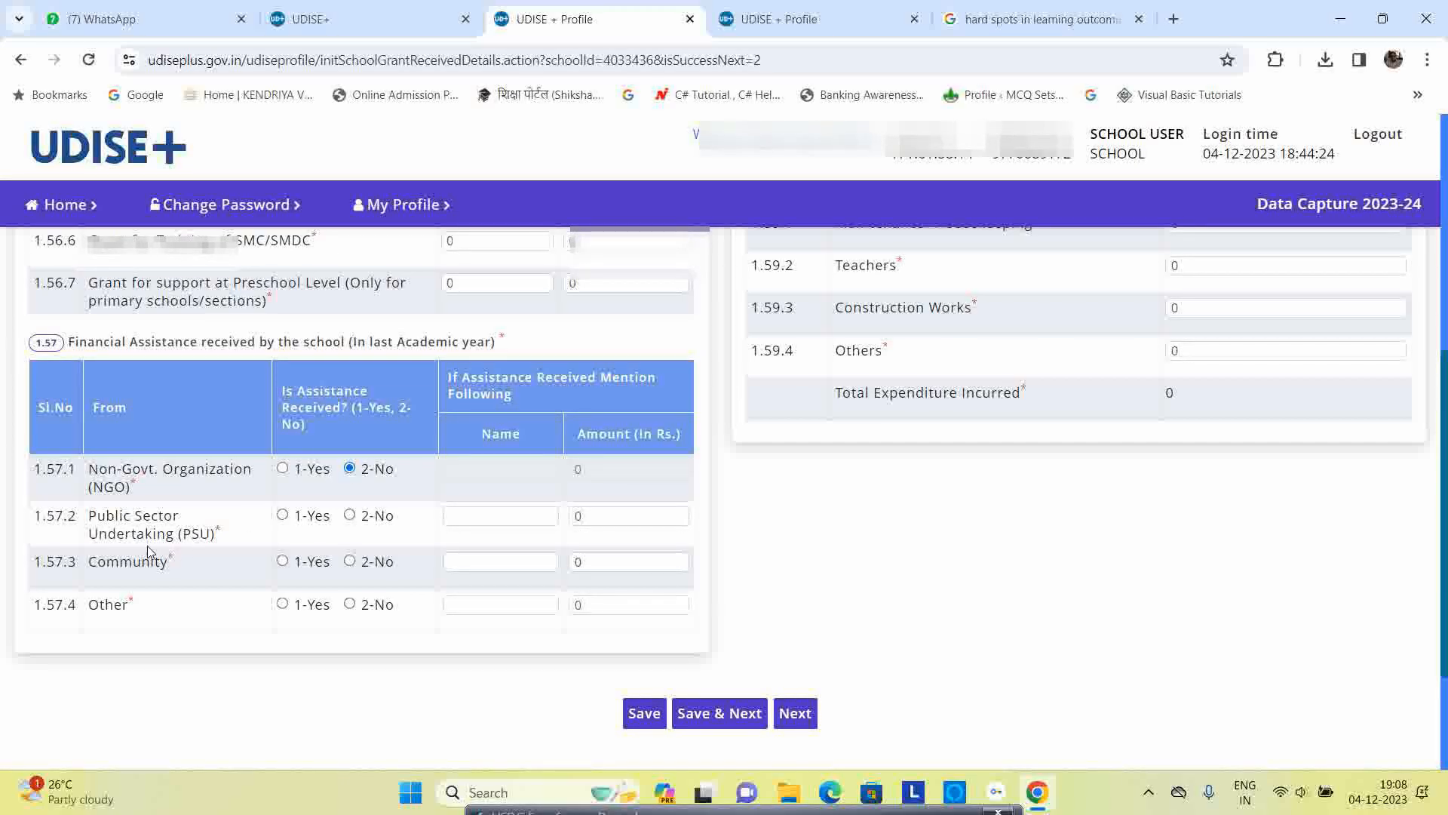
click(351, 518)
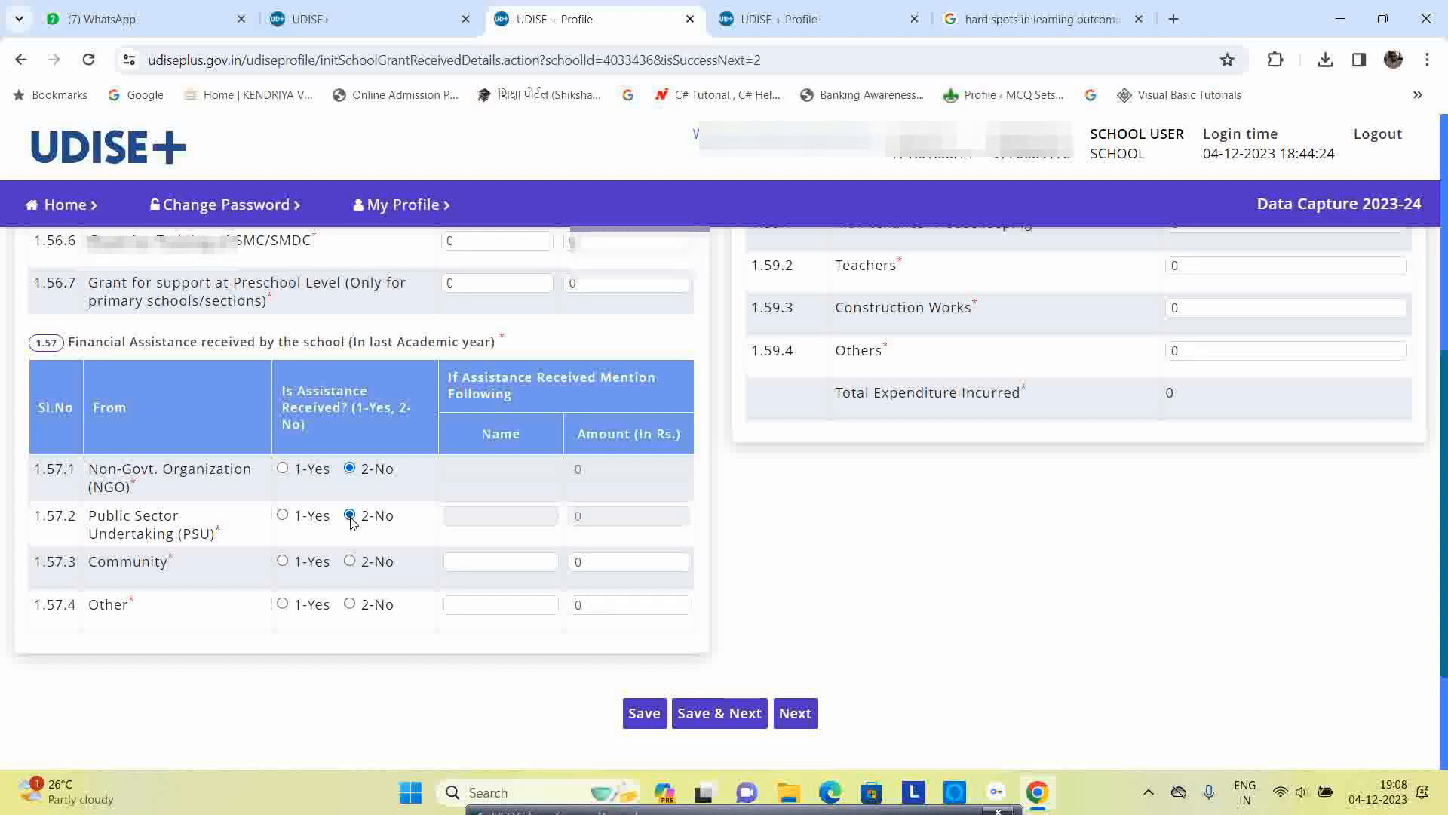
click(351, 563)
click(350, 606)
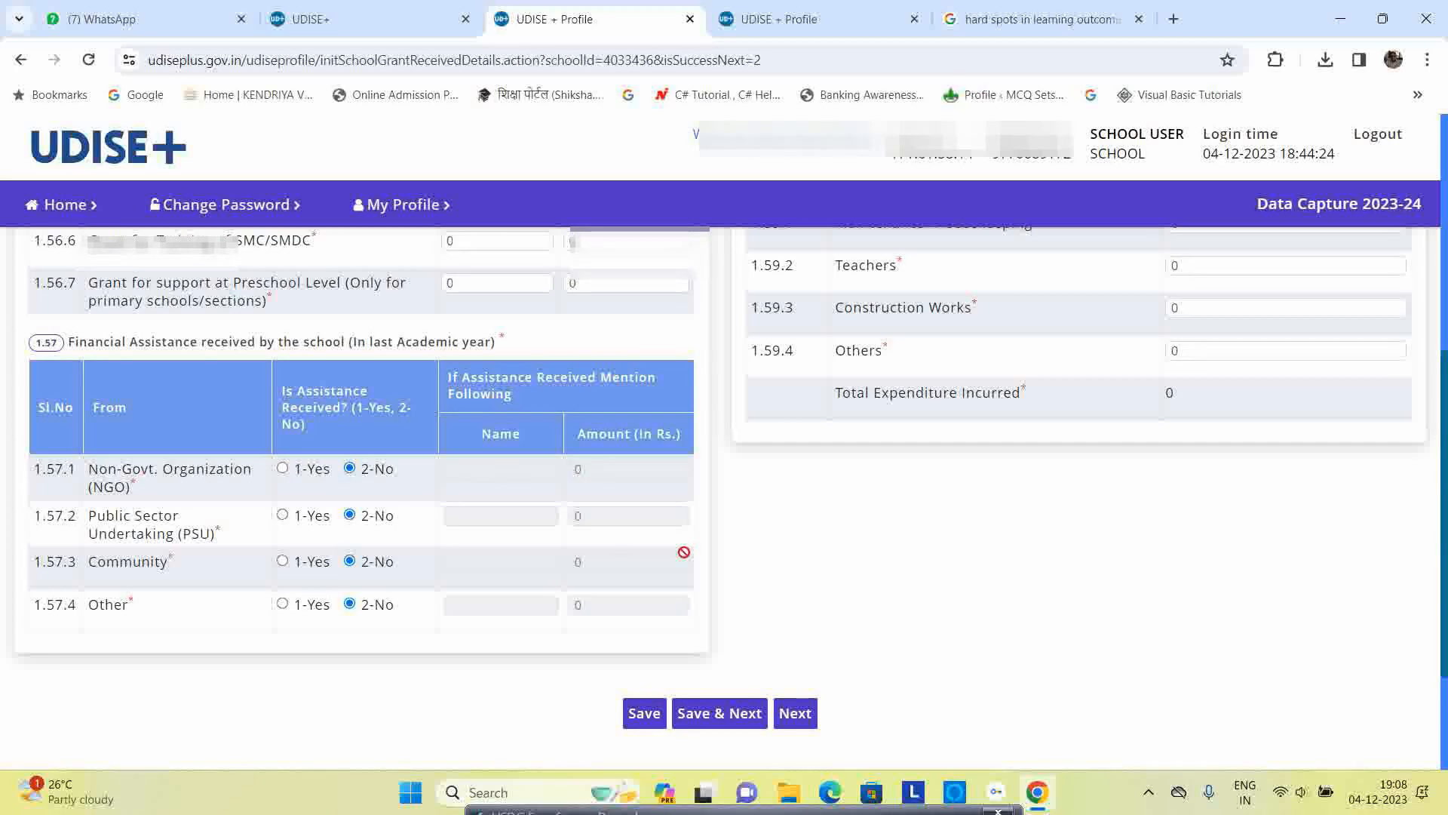
- Mark the inventory registers in 1.58 as 1-Yes for ICT Items, Sports Equipment and Library Books
scroll(685, 554, up, 6)
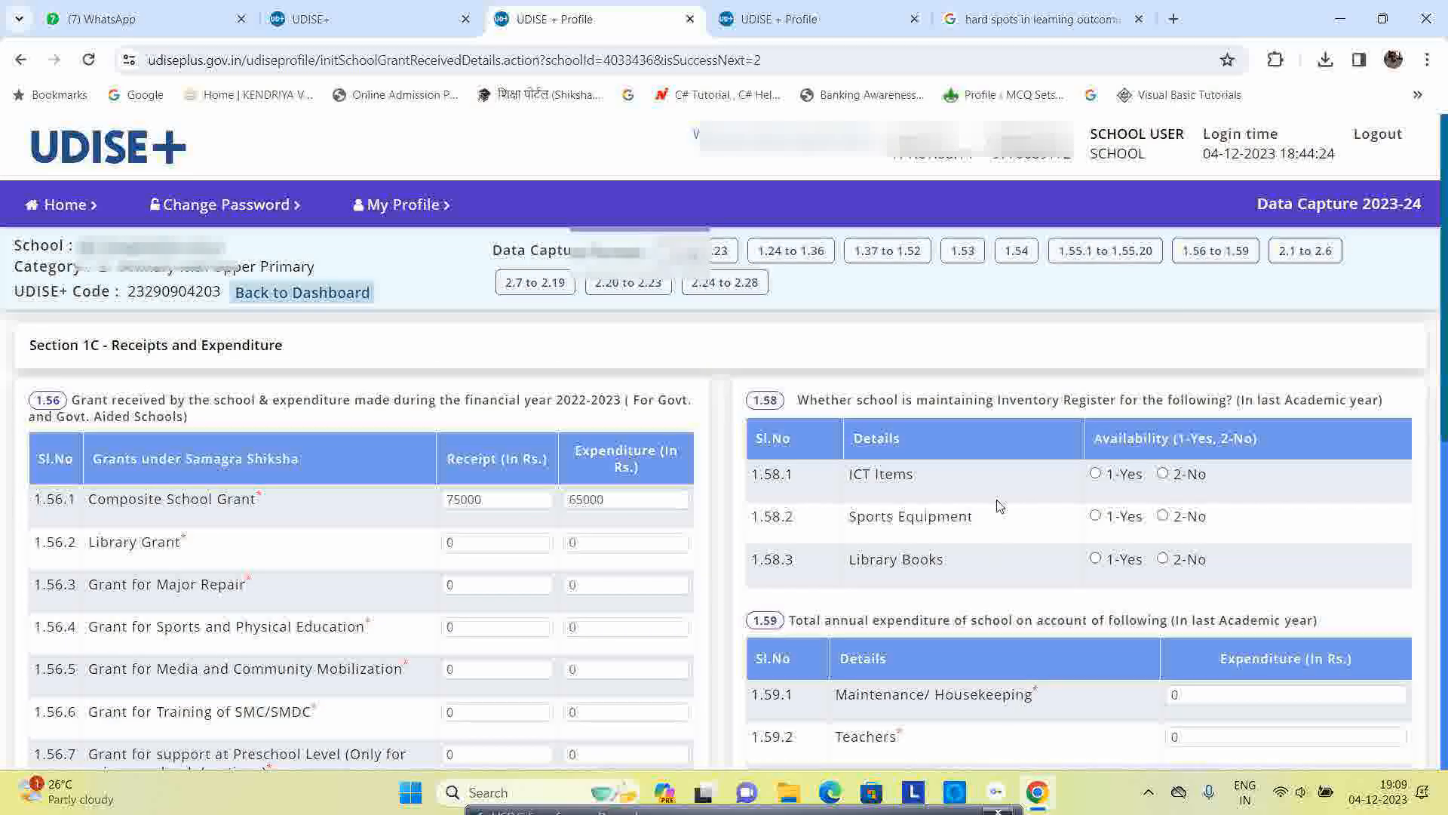
click(1095, 474)
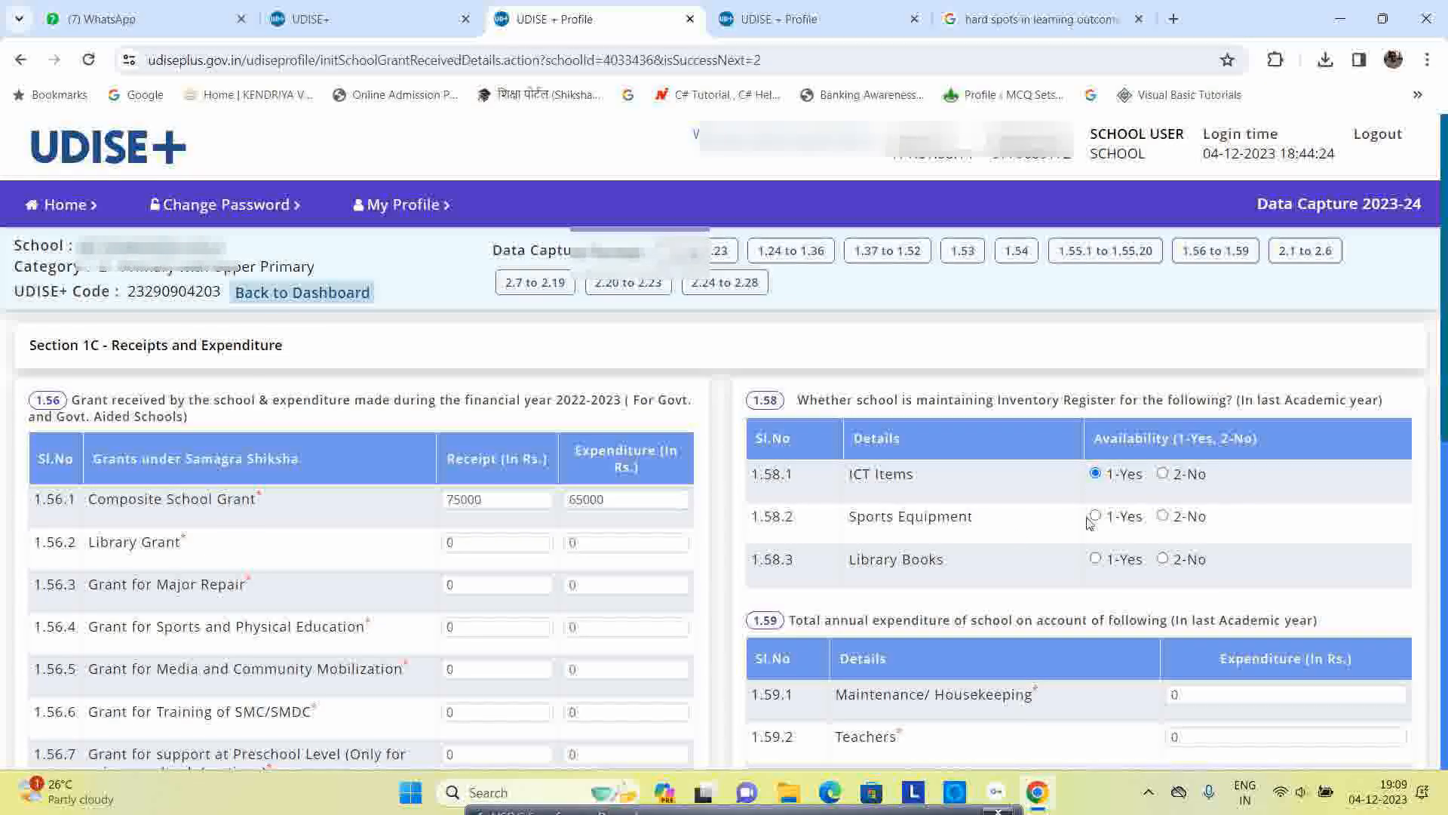
click(1095, 517)
click(1095, 559)
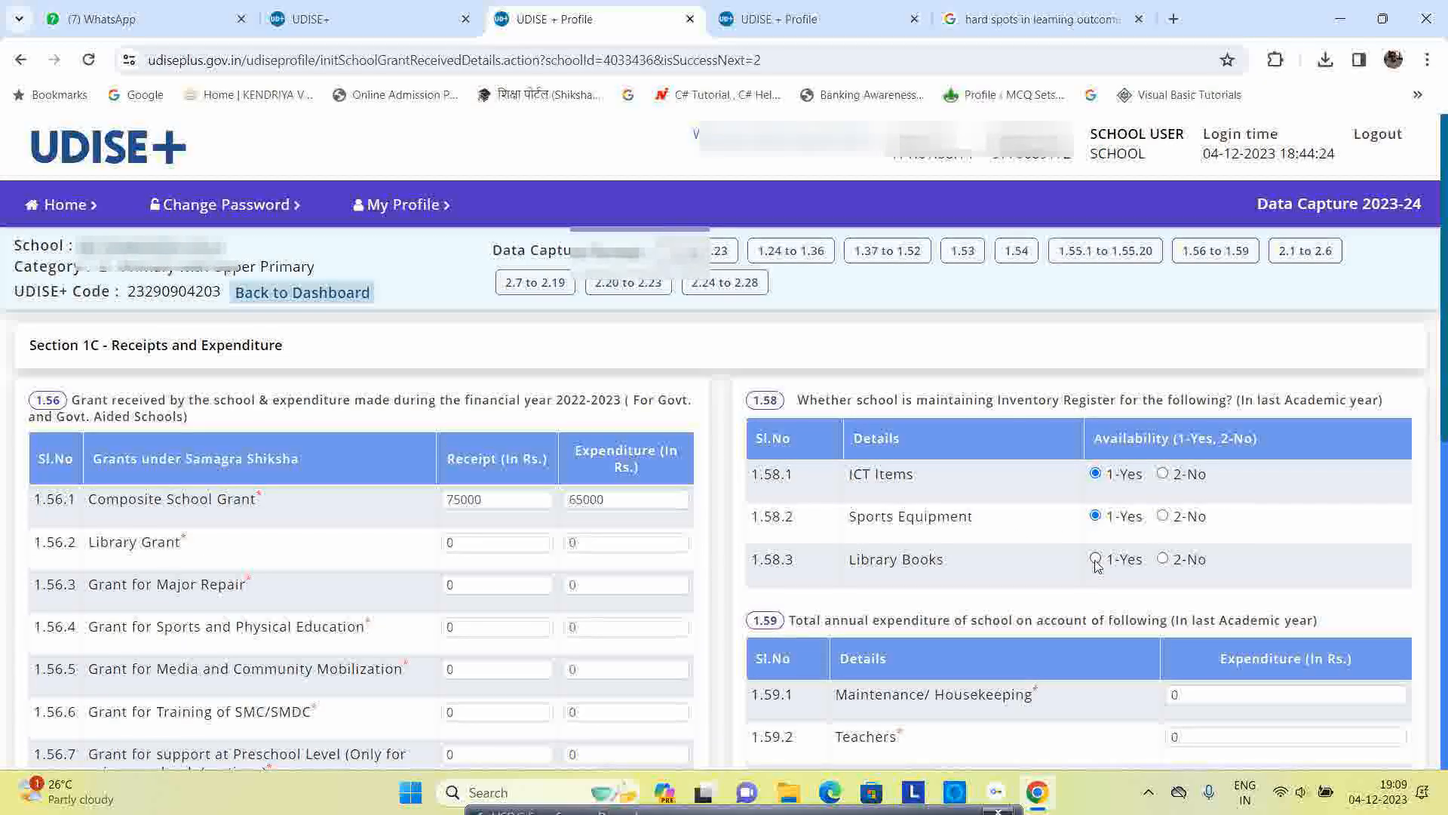
- Enter 25000 rupees as the Maintenance/Housekeeping expenditure in 1.59.1
scroll(1006, 563, down, 3)
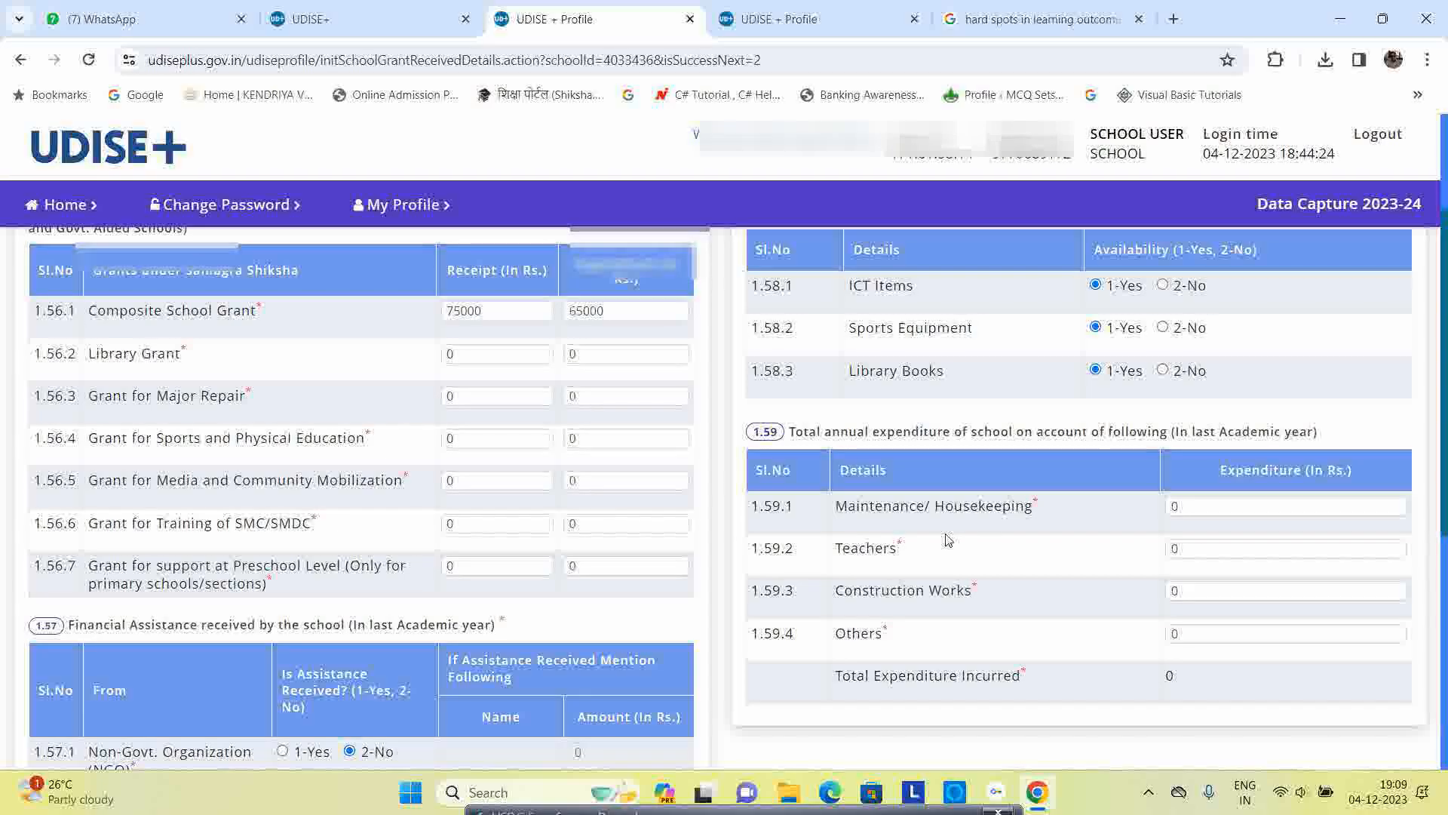
scroll(829, 462, up, 3)
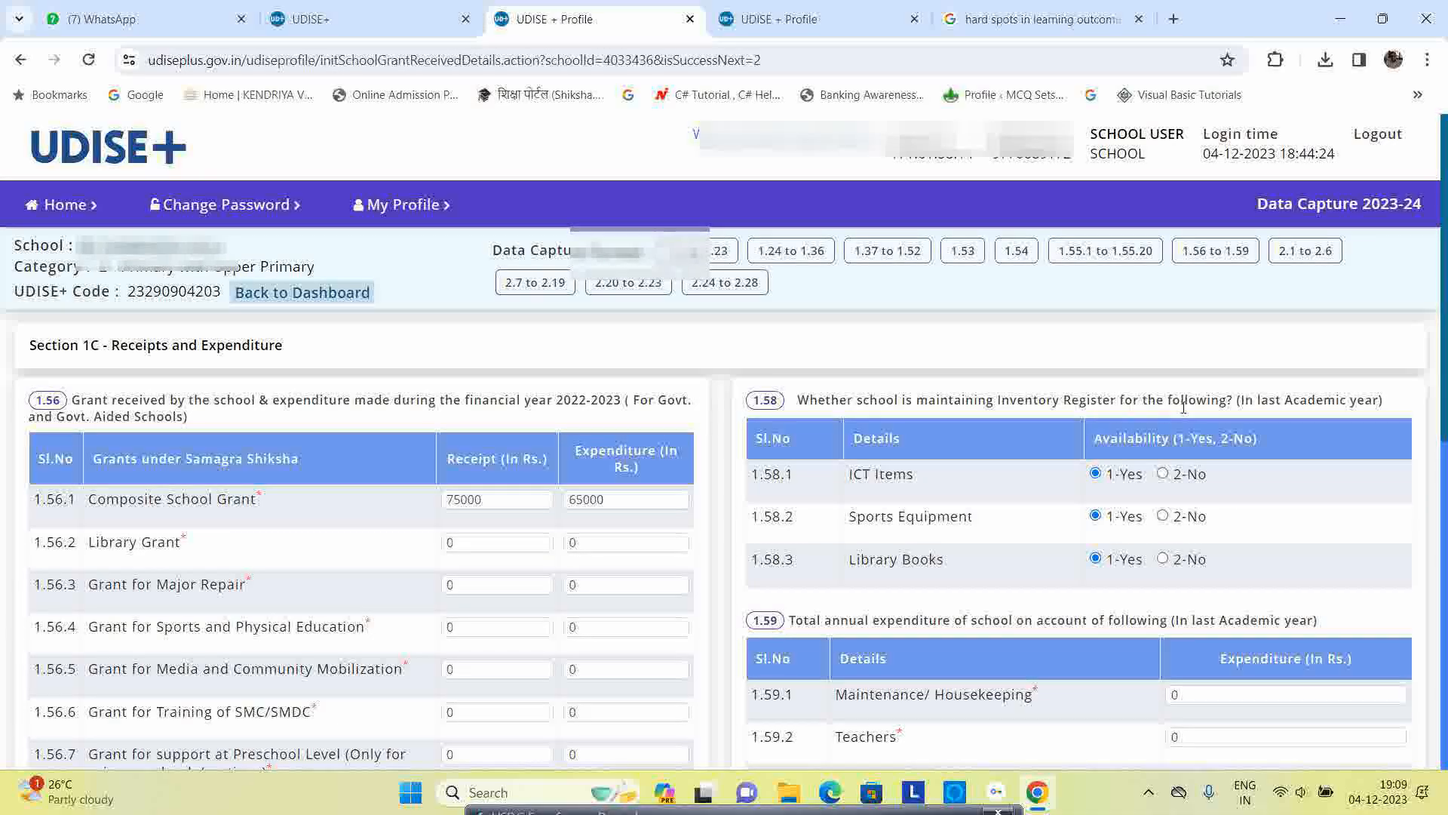
scroll(1253, 425, down, 6)
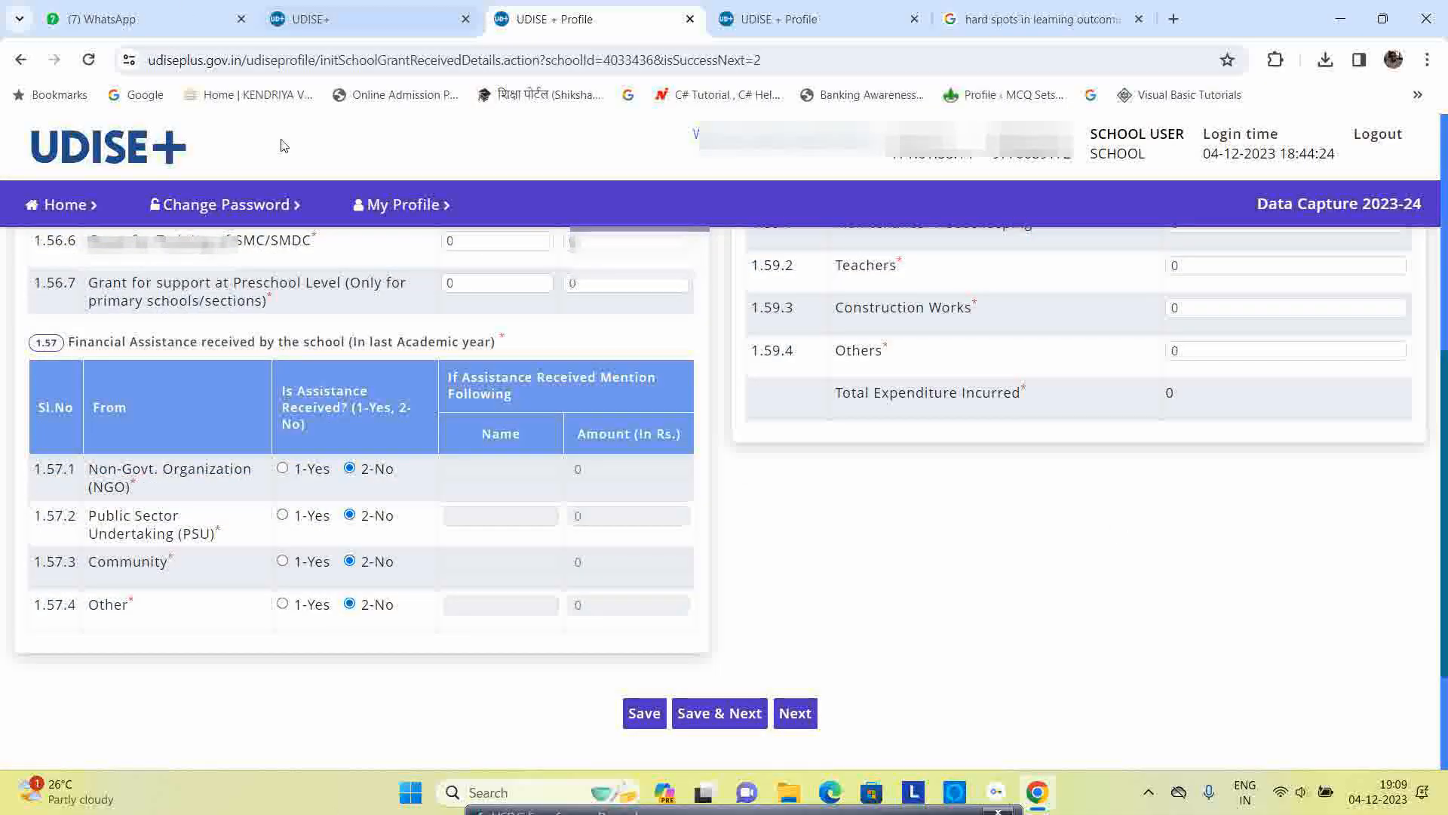
scroll(1048, 514, up, 4)
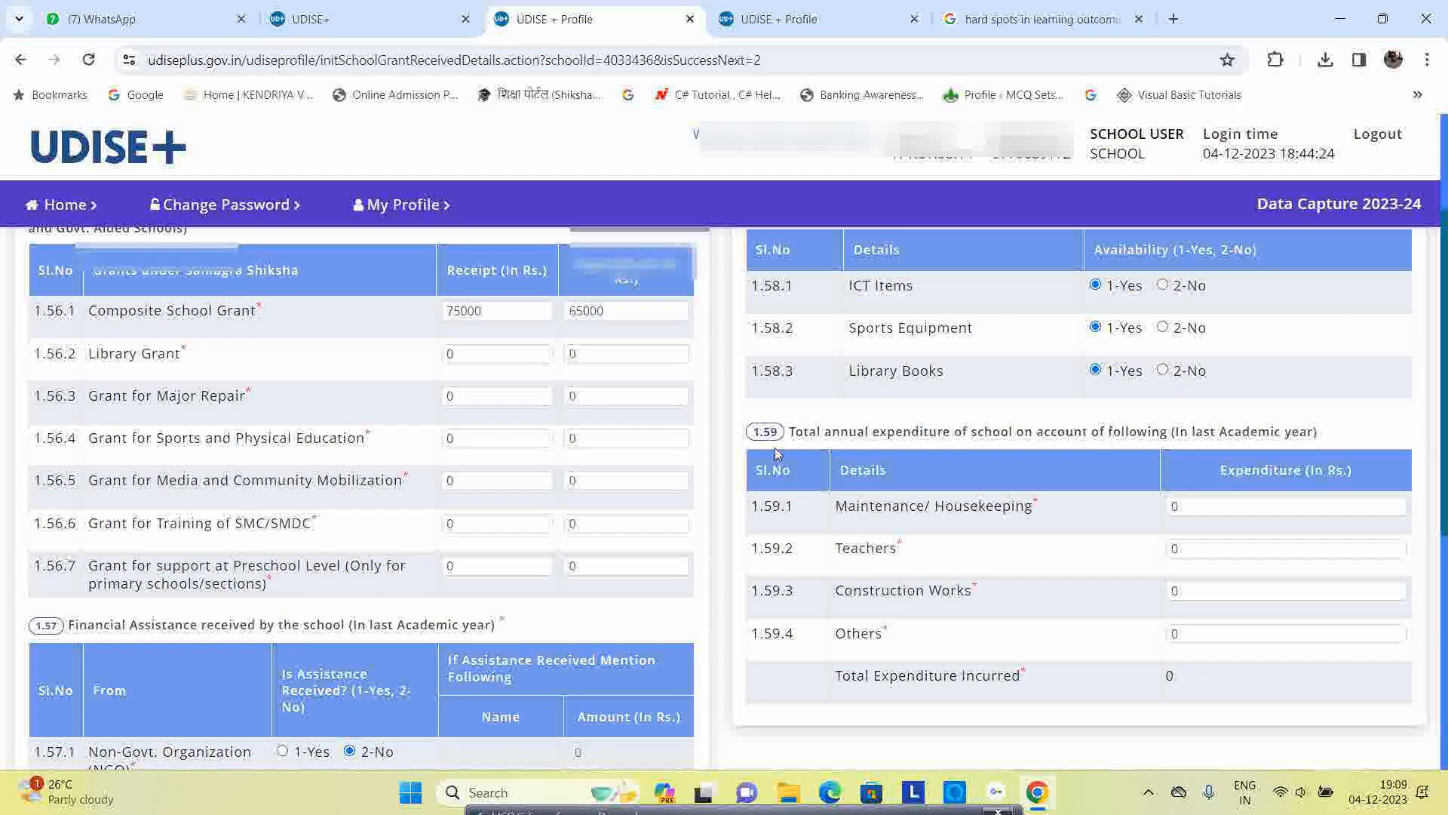
drag(805, 437, 1332, 441)
click(1332, 441)
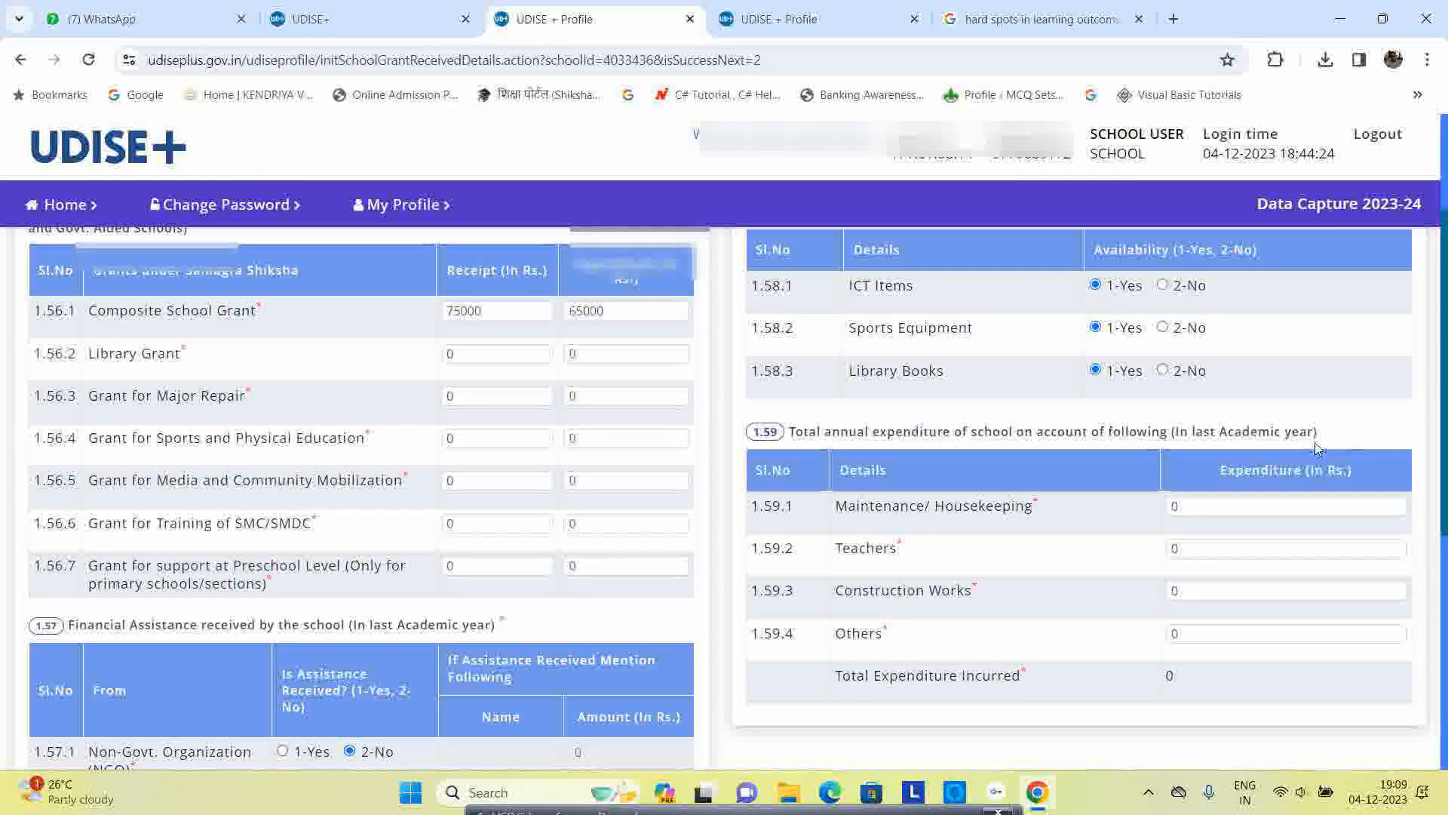
scroll(1194, 484, down, 1)
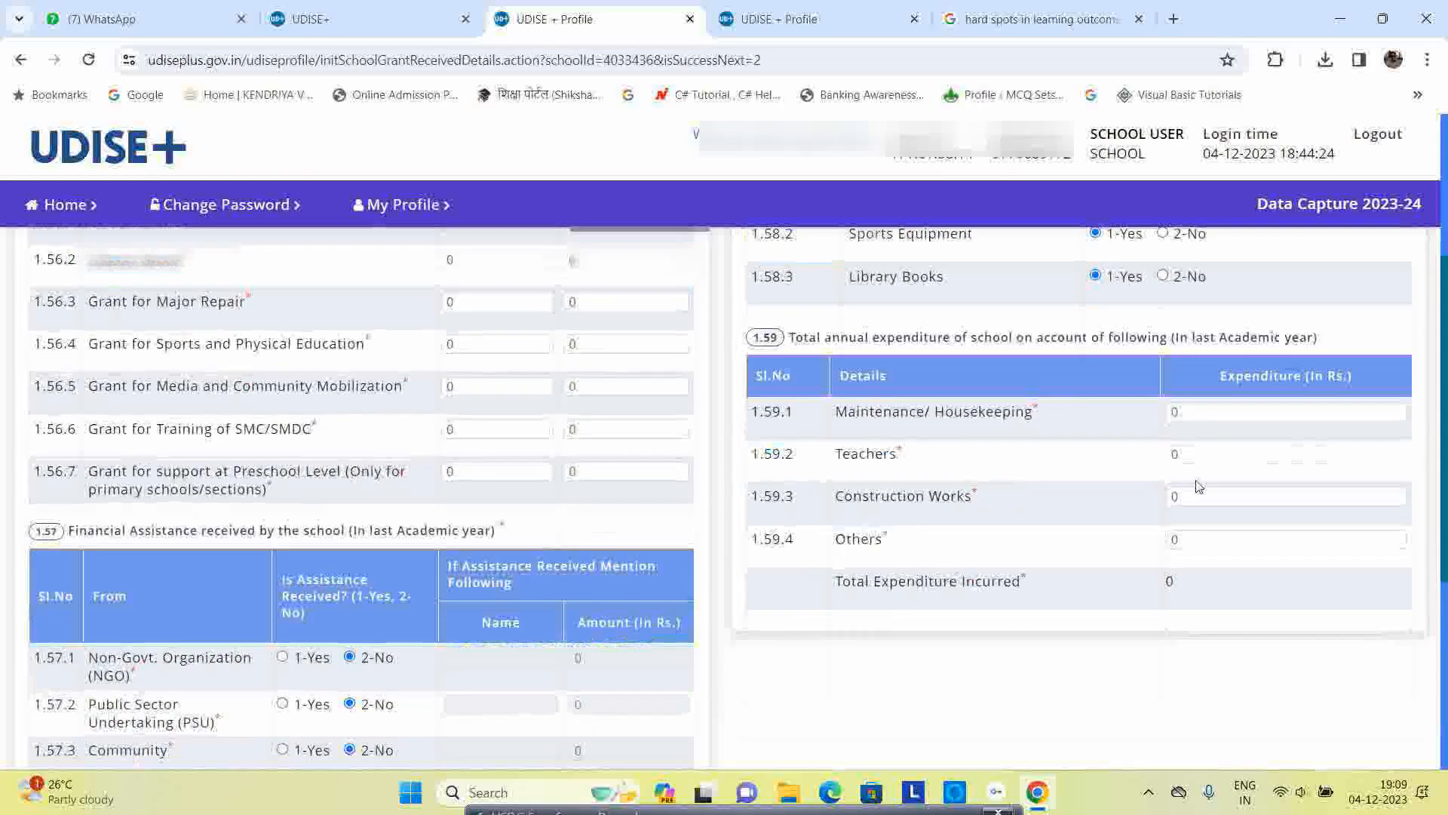
click(1255, 414)
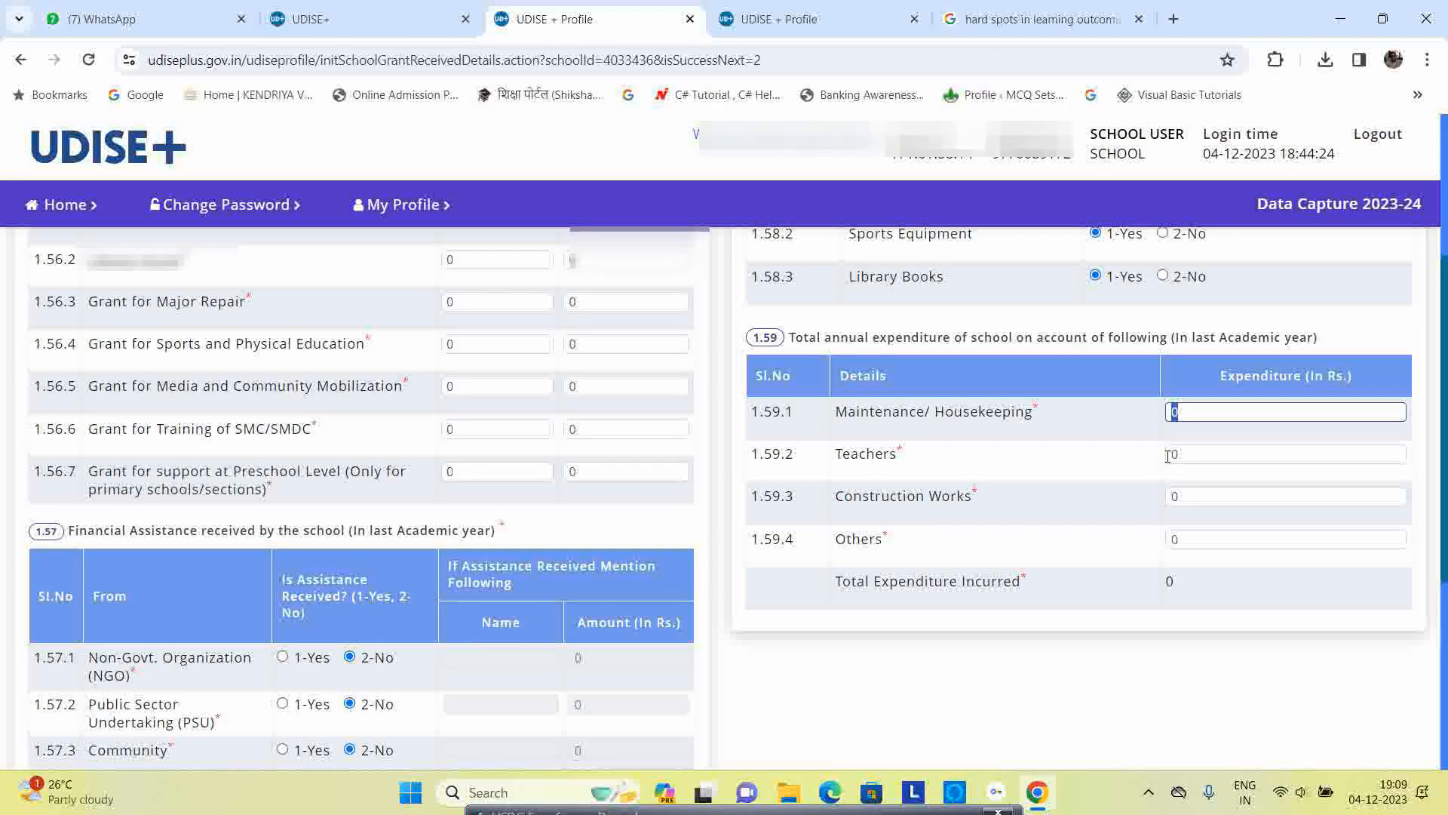
text(25000)
click(1046, 473)
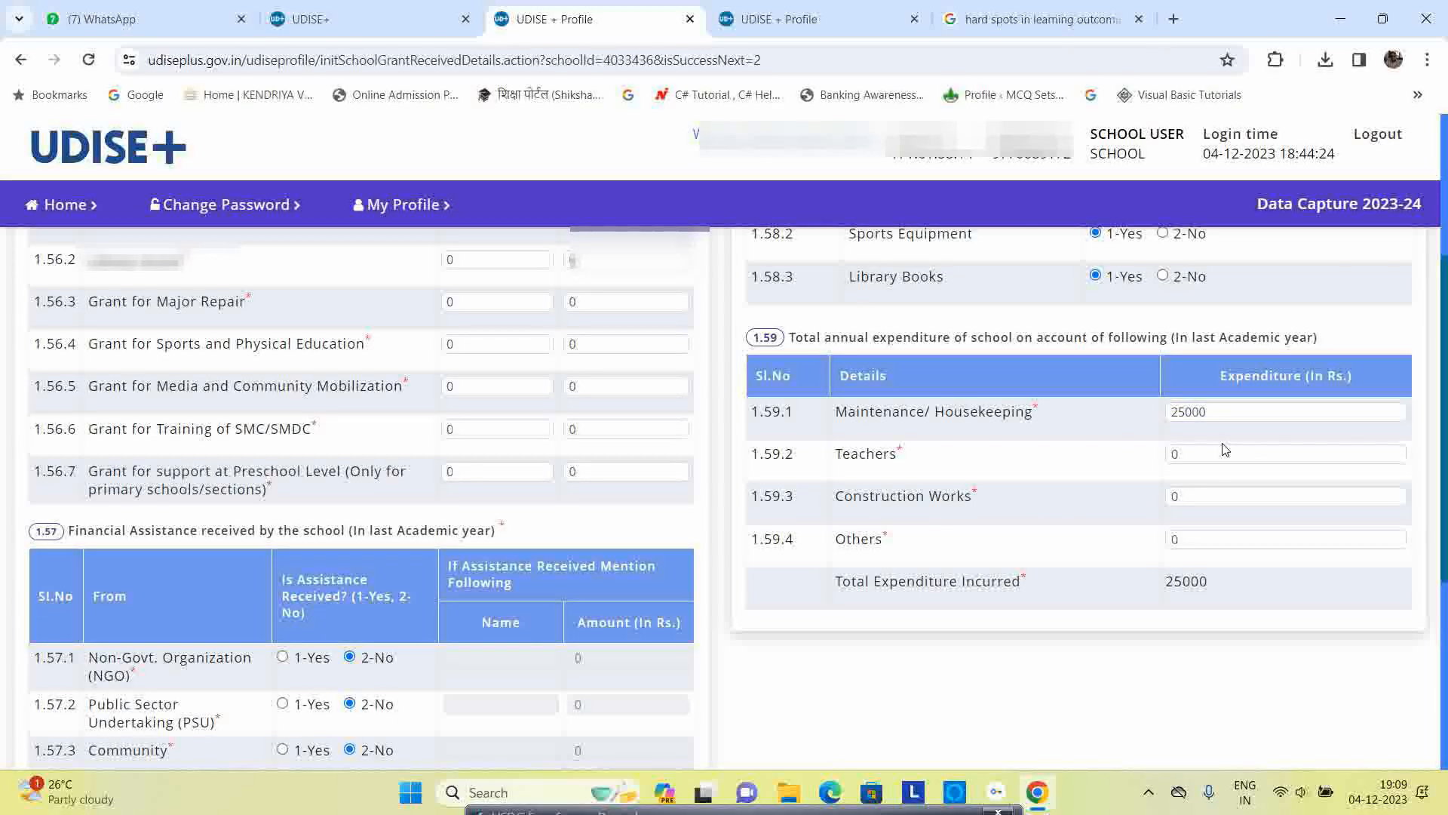
- Leave the Construction Works and Others expenditures in 1.59 at 0, save the page and continue to Section 2 Physical Facilities
click(1227, 500)
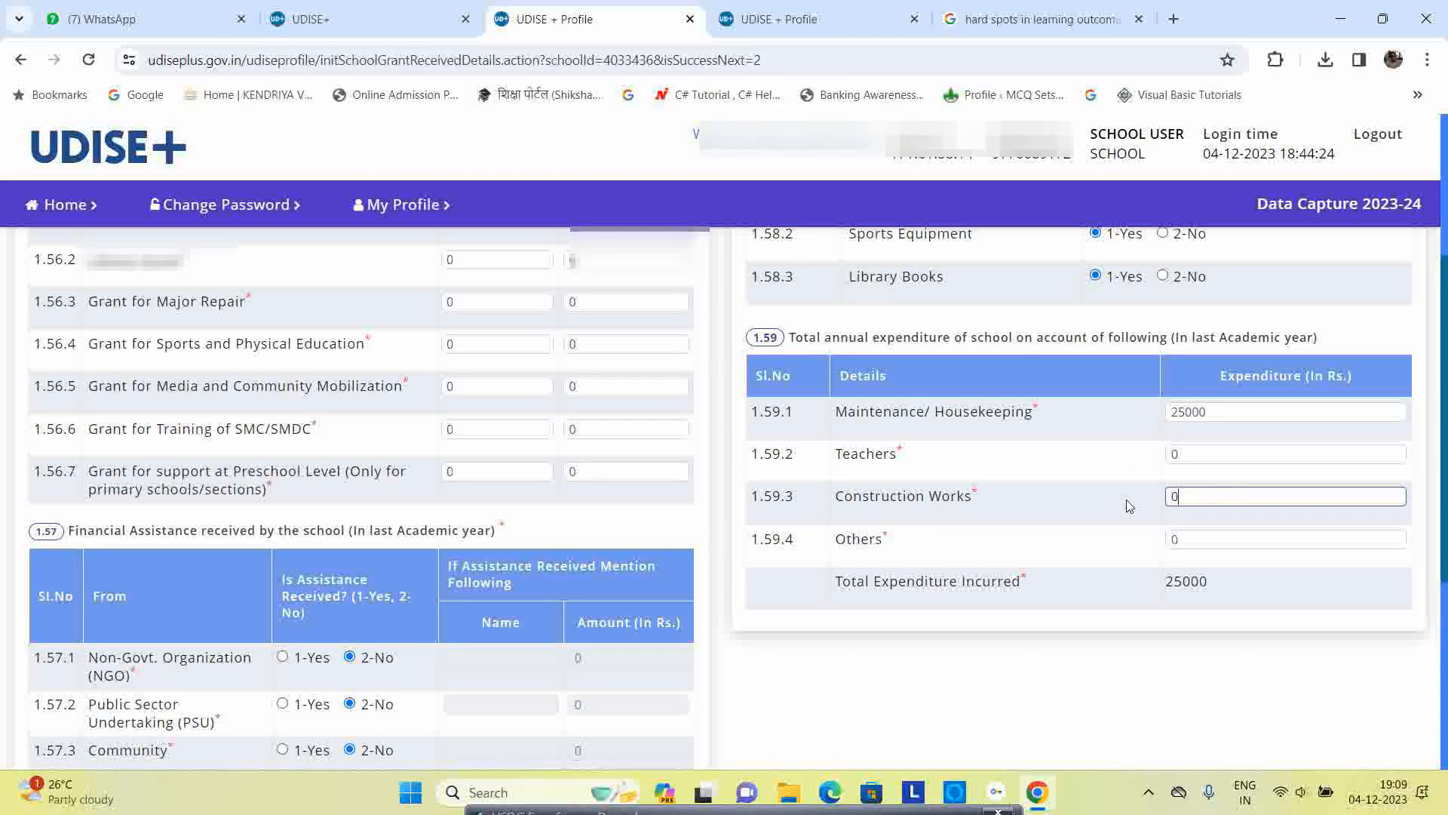
click(1232, 540)
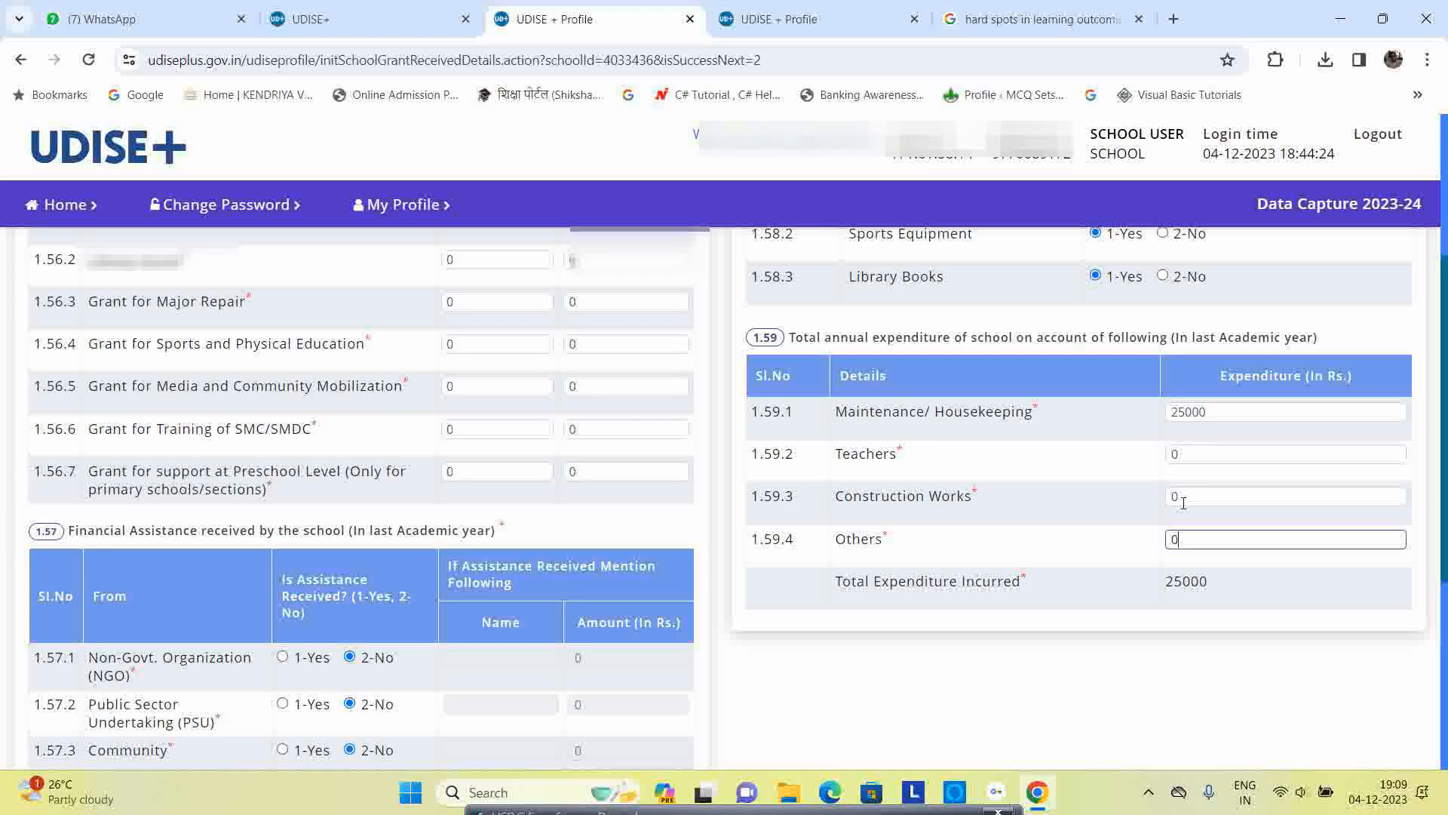
scroll(829, 641, down, 2)
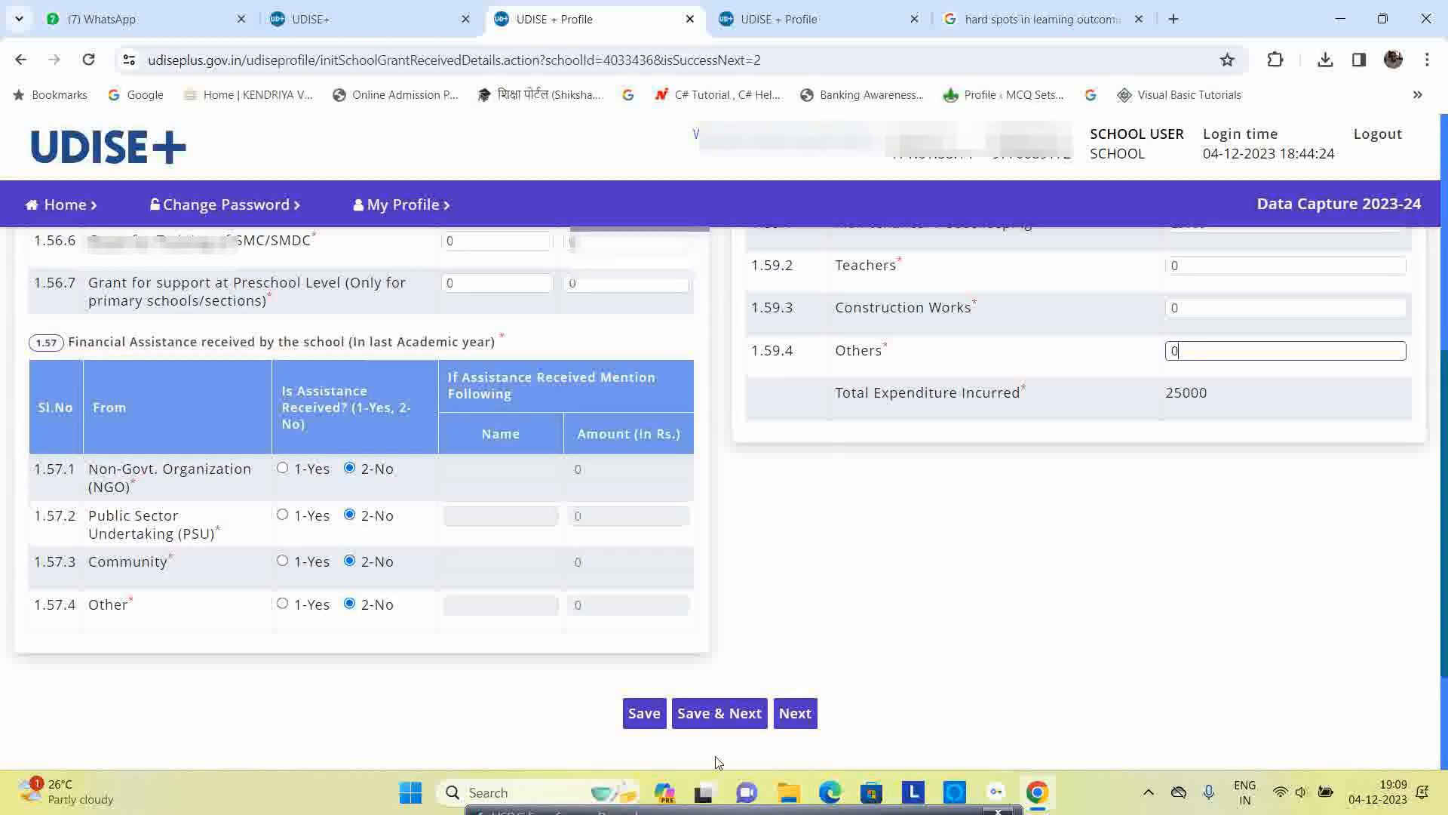
click(720, 714)
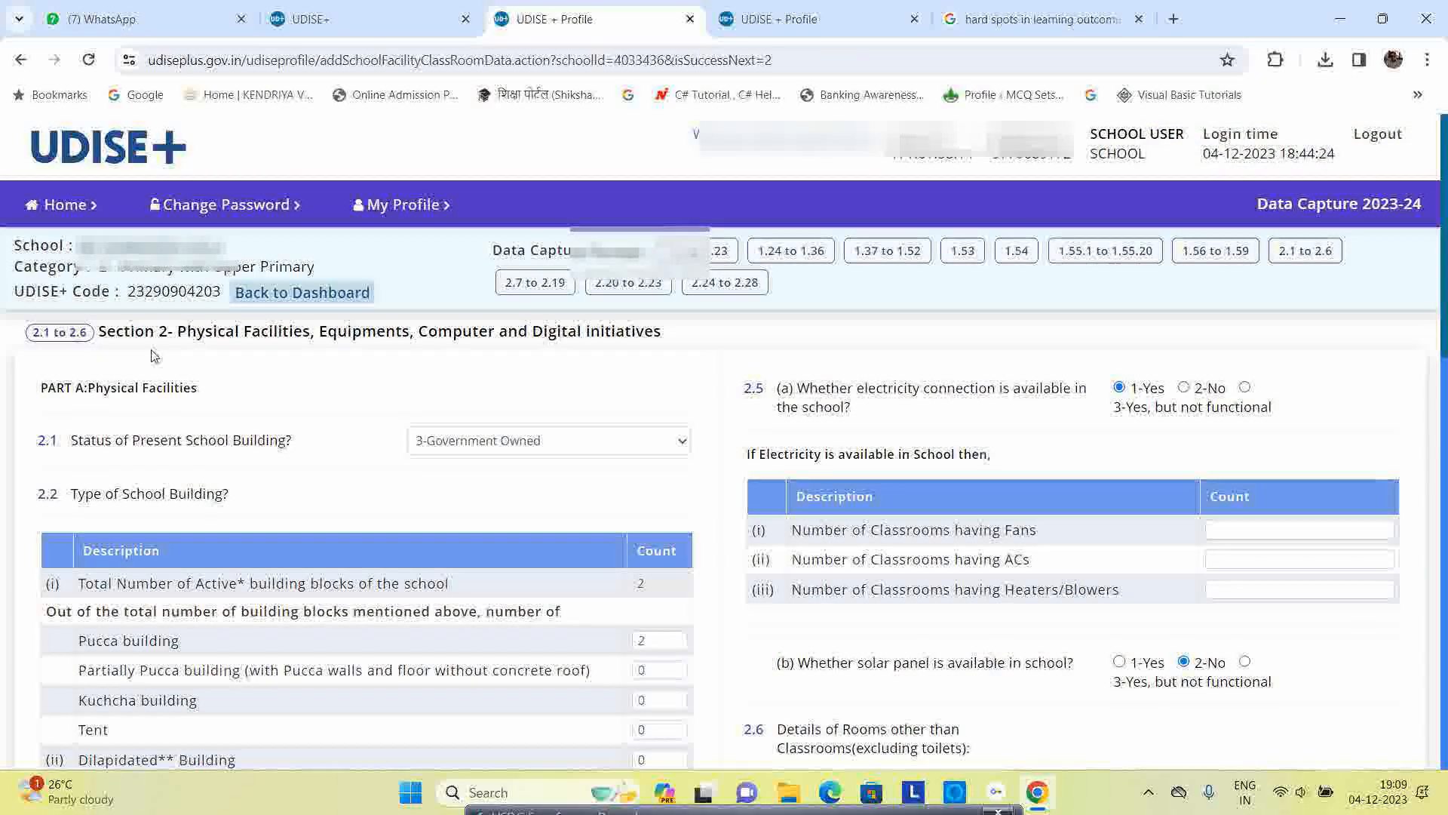
- Review the Section 2 and Part A headings and the building status options in 2.1, keeping 3-Government Owned
drag(322, 331, 731, 346)
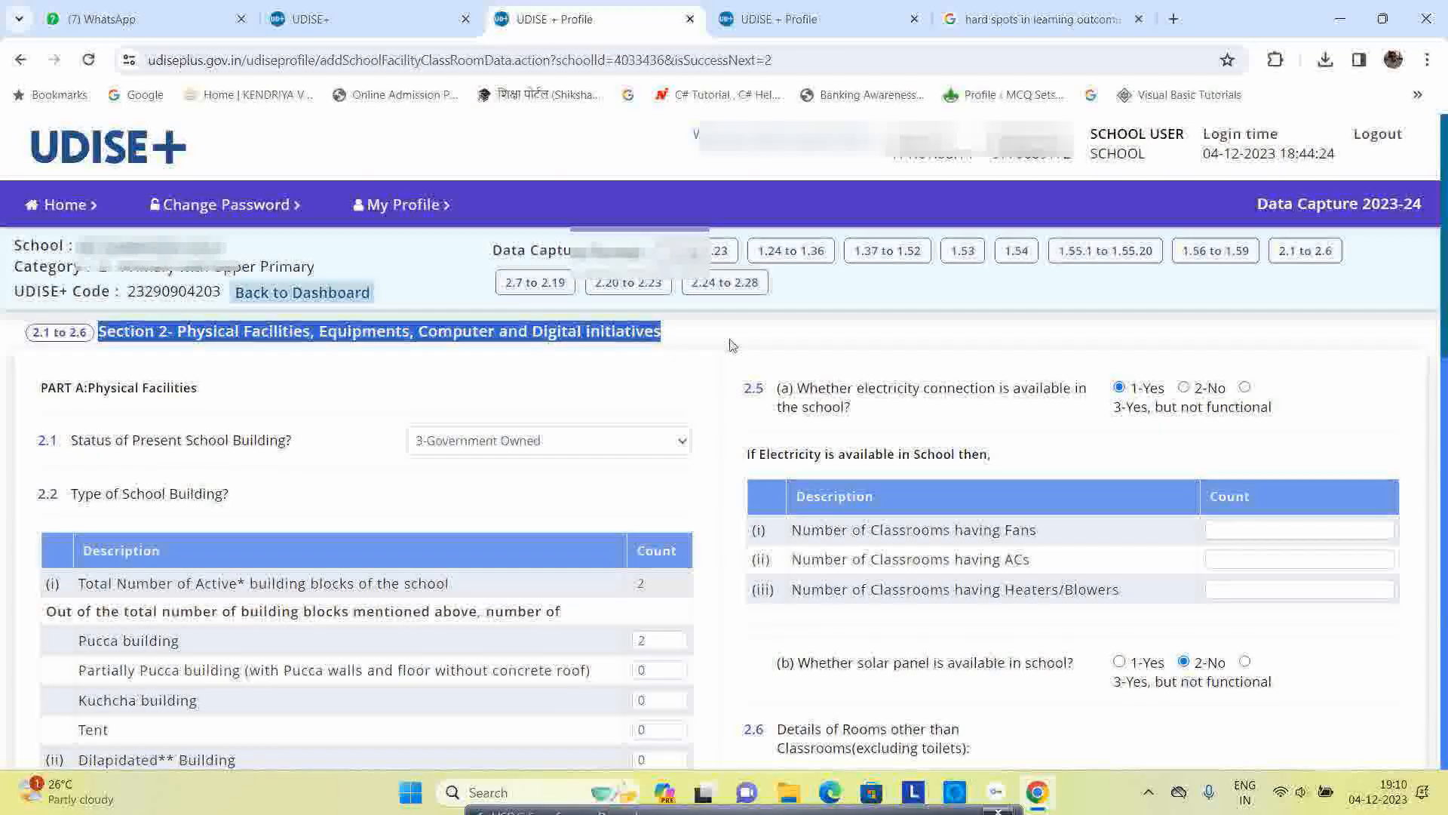
click(730, 345)
scroll(230, 398, down, 1)
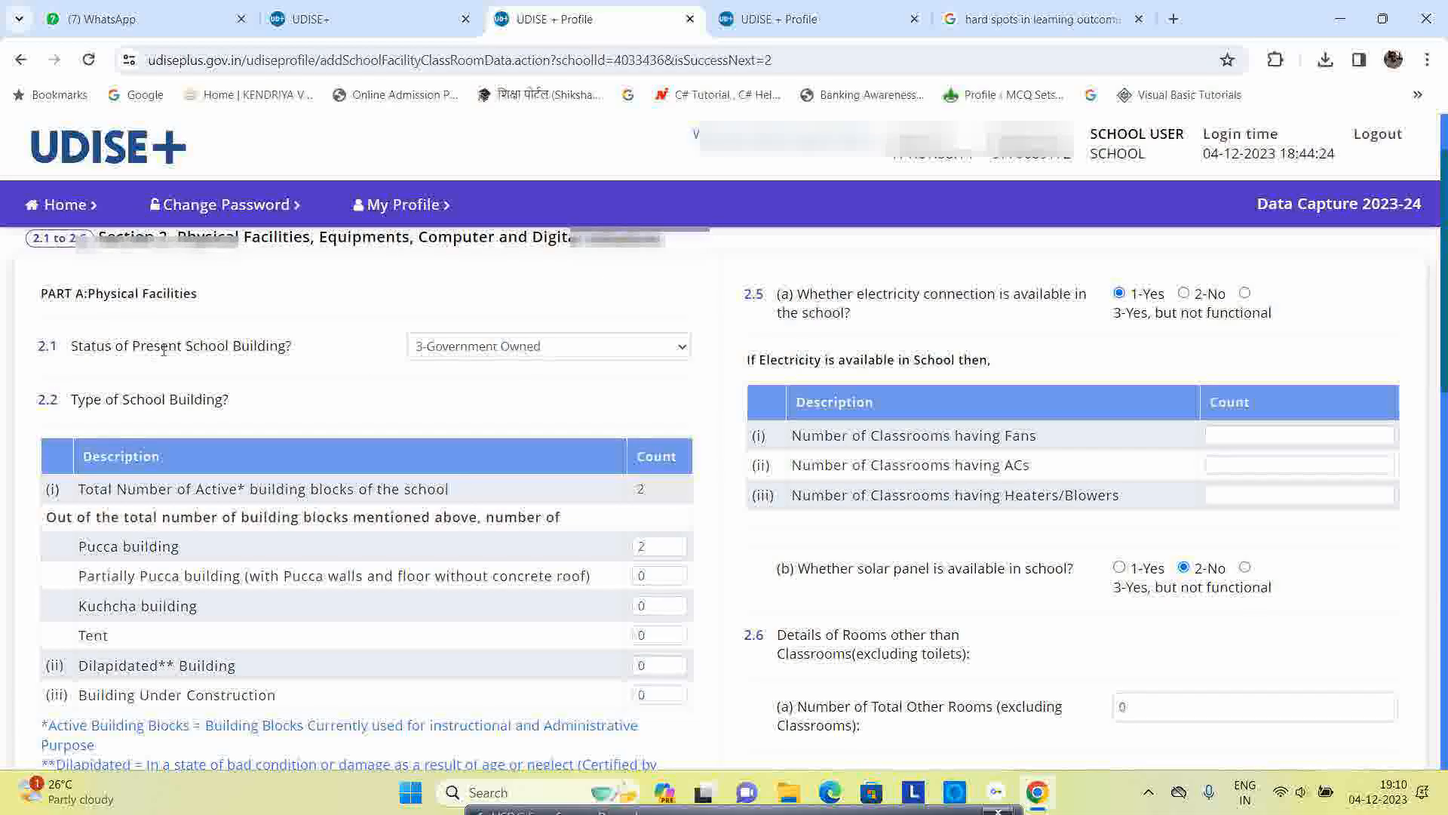
drag(36, 294, 221, 294)
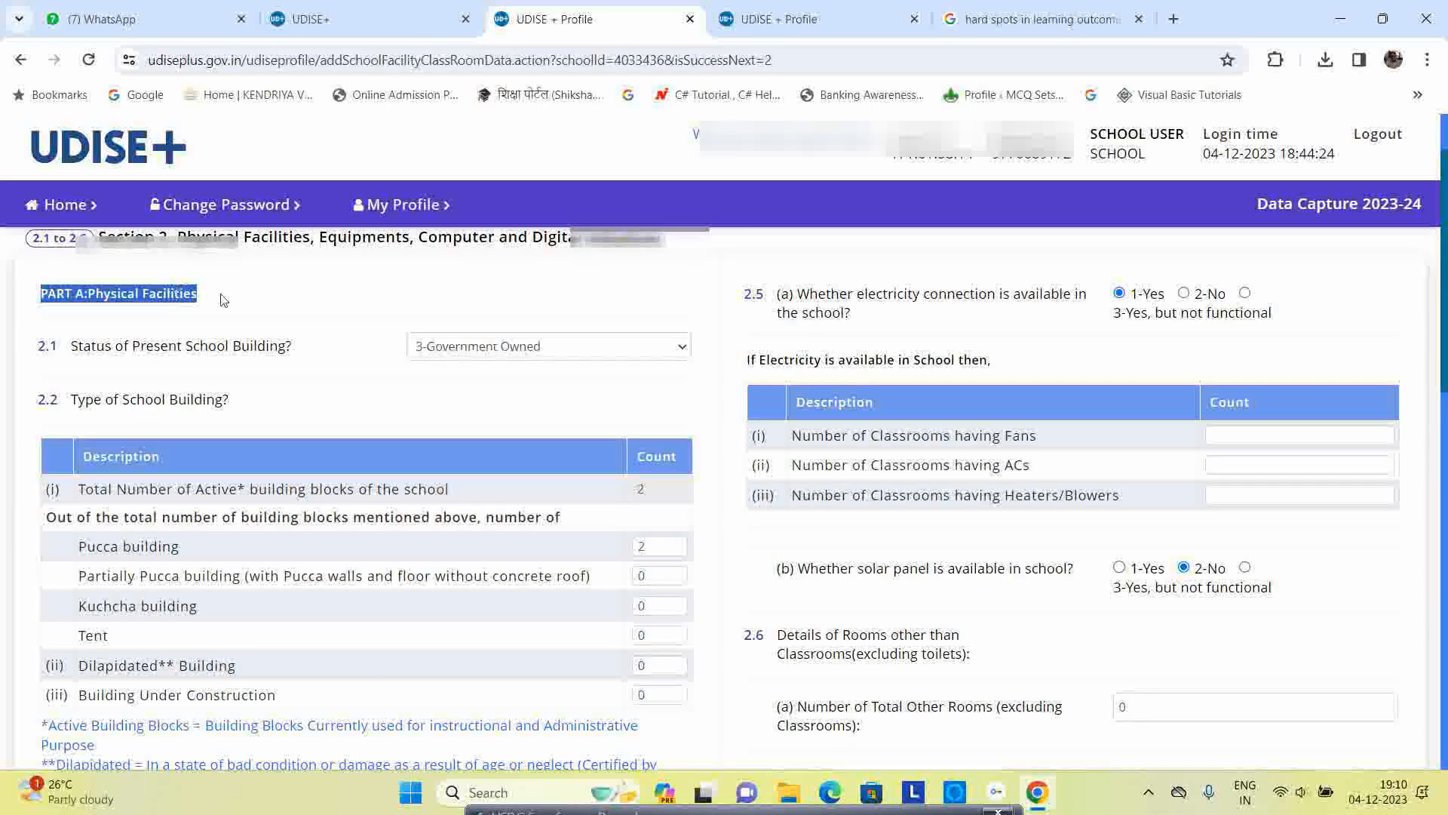
click(327, 282)
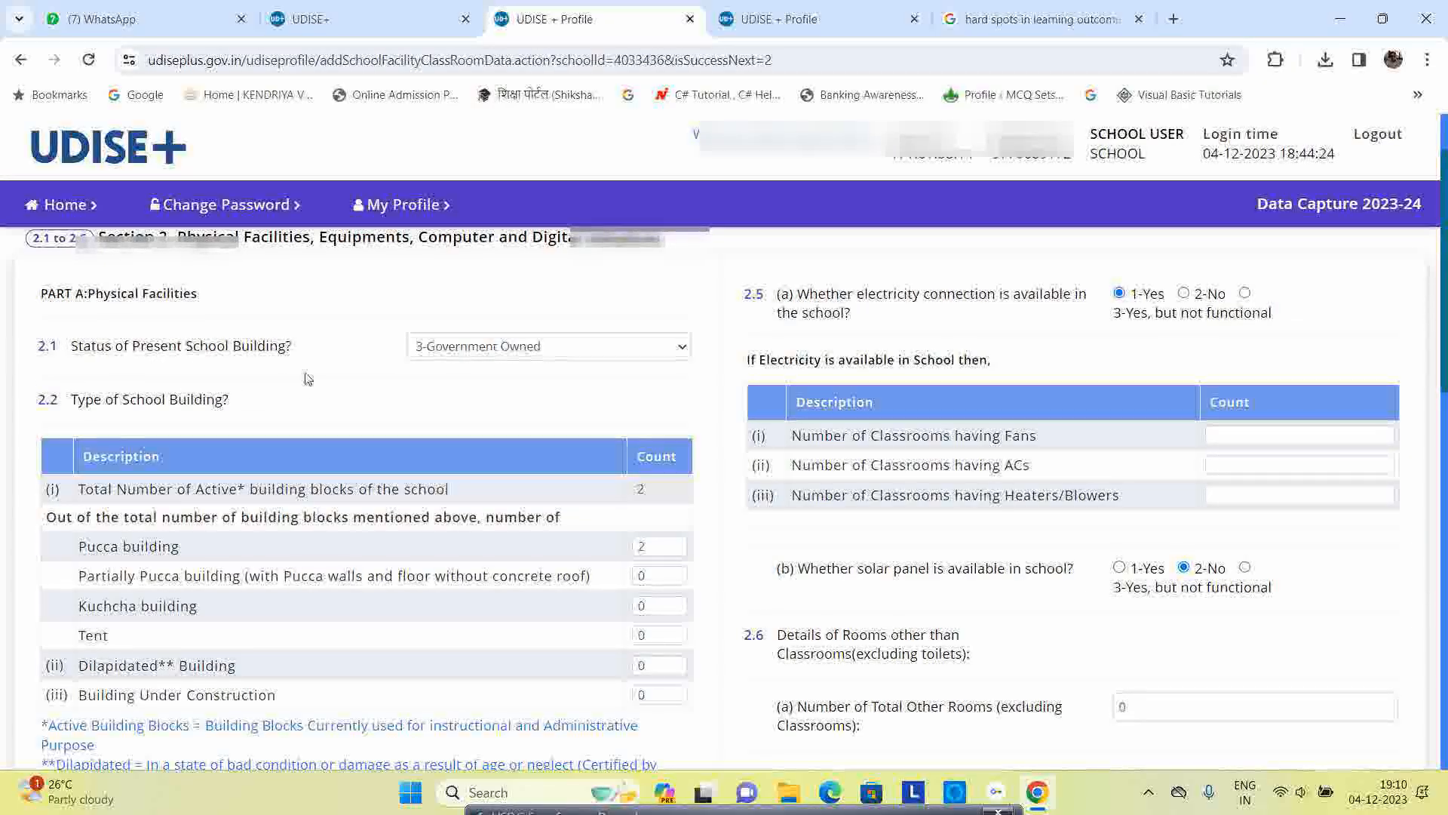
click(487, 349)
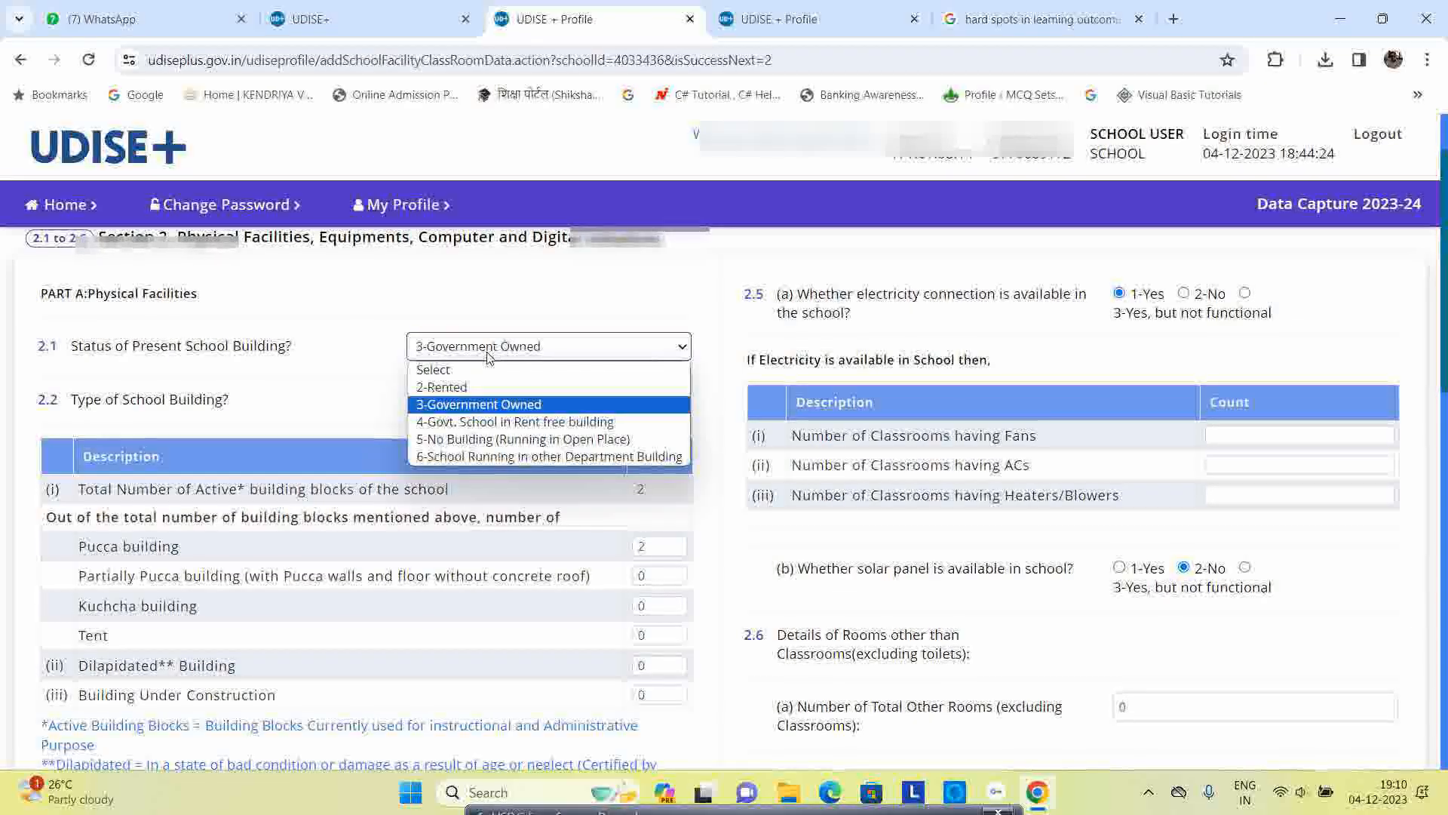
click(487, 353)
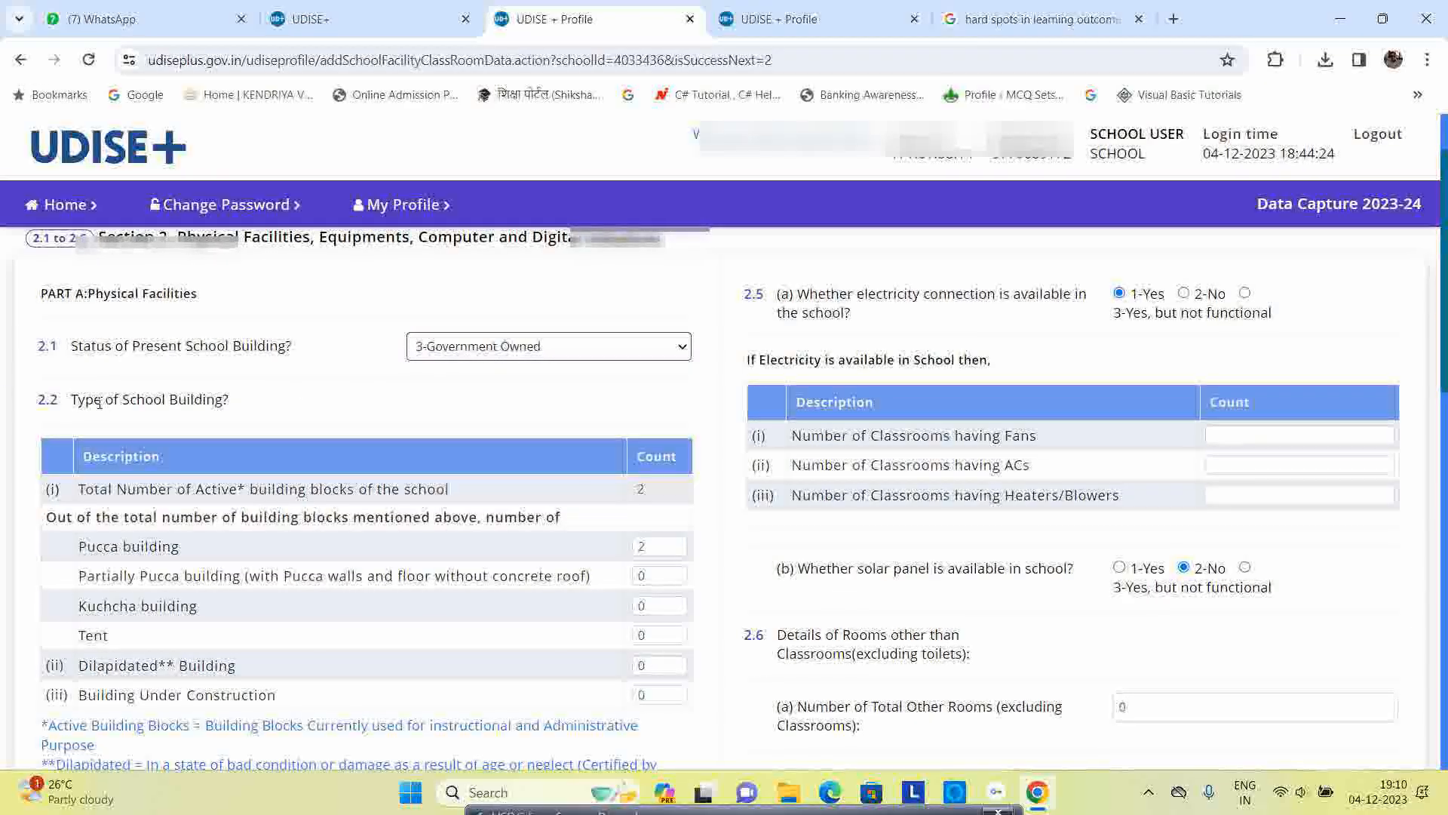
- Check the building block counts in 2.2 Type of School Building, keeping the entered values
scroll(265, 390, down, 1)
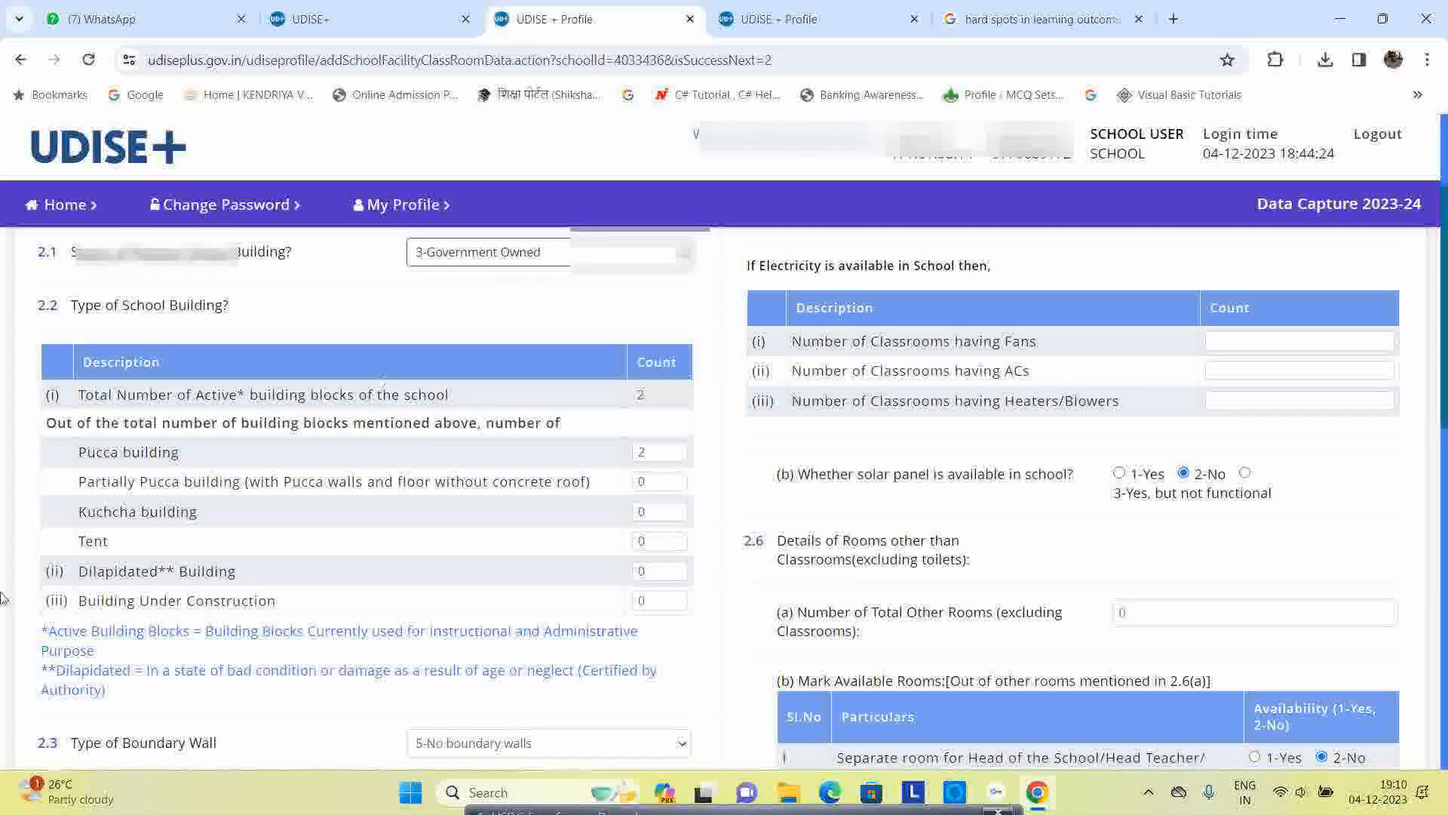
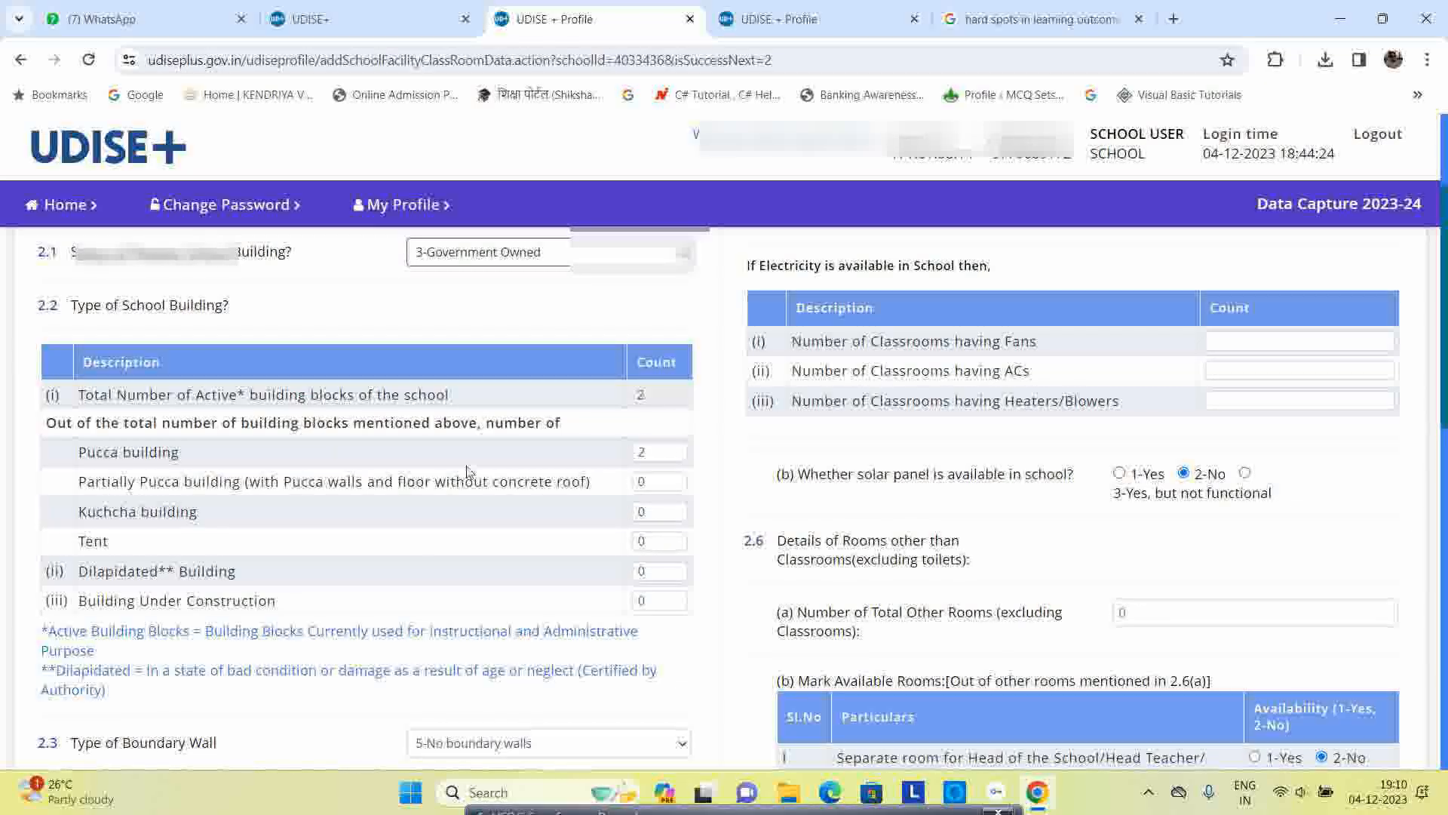
click(653, 456)
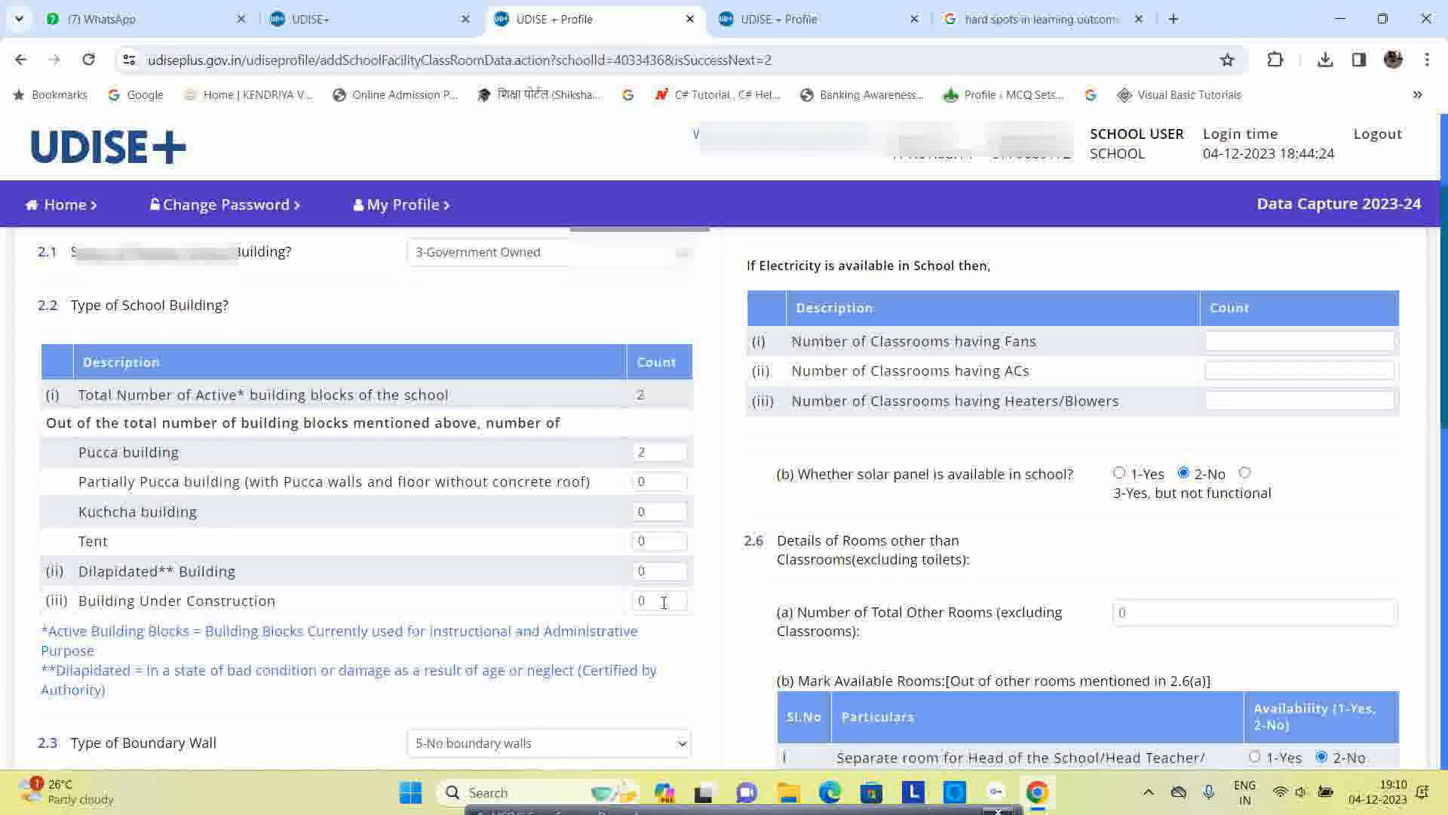
scroll(427, 588, down, 3)
scroll(503, 537, down, 1)
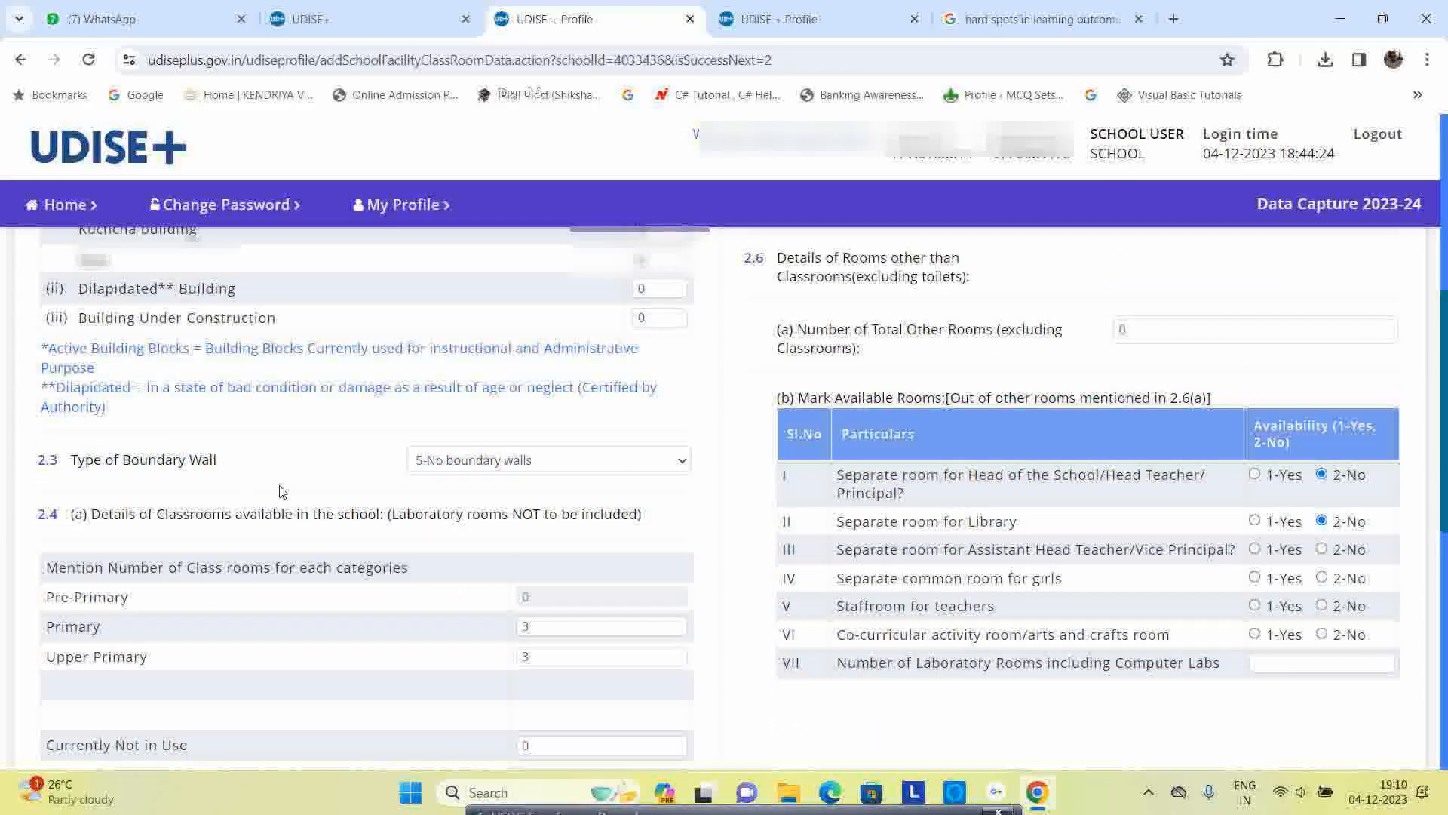
scroll(618, 509, up, 1)
scroll(656, 524, up, 1)
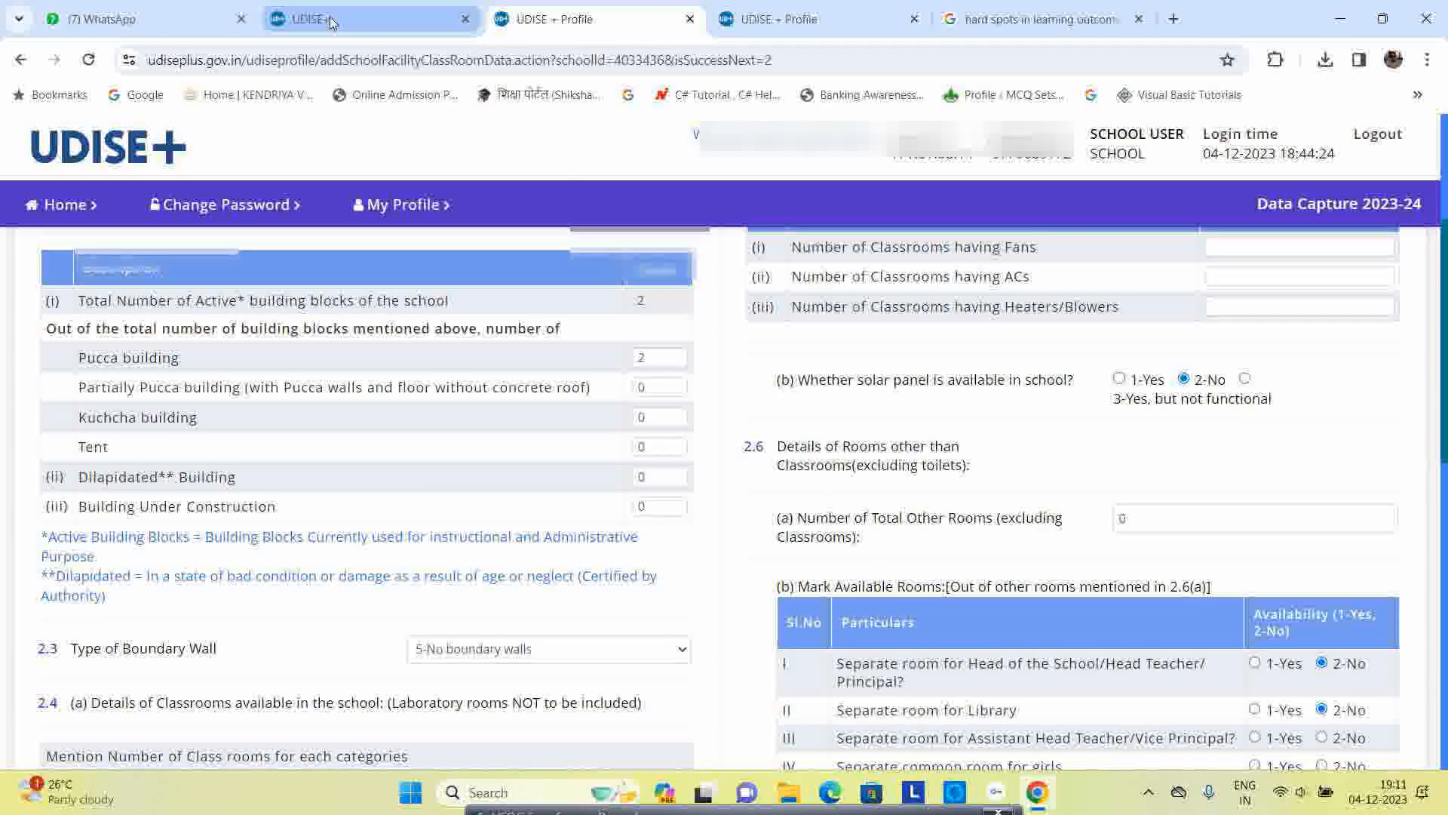
click(392, 19)
click(588, 20)
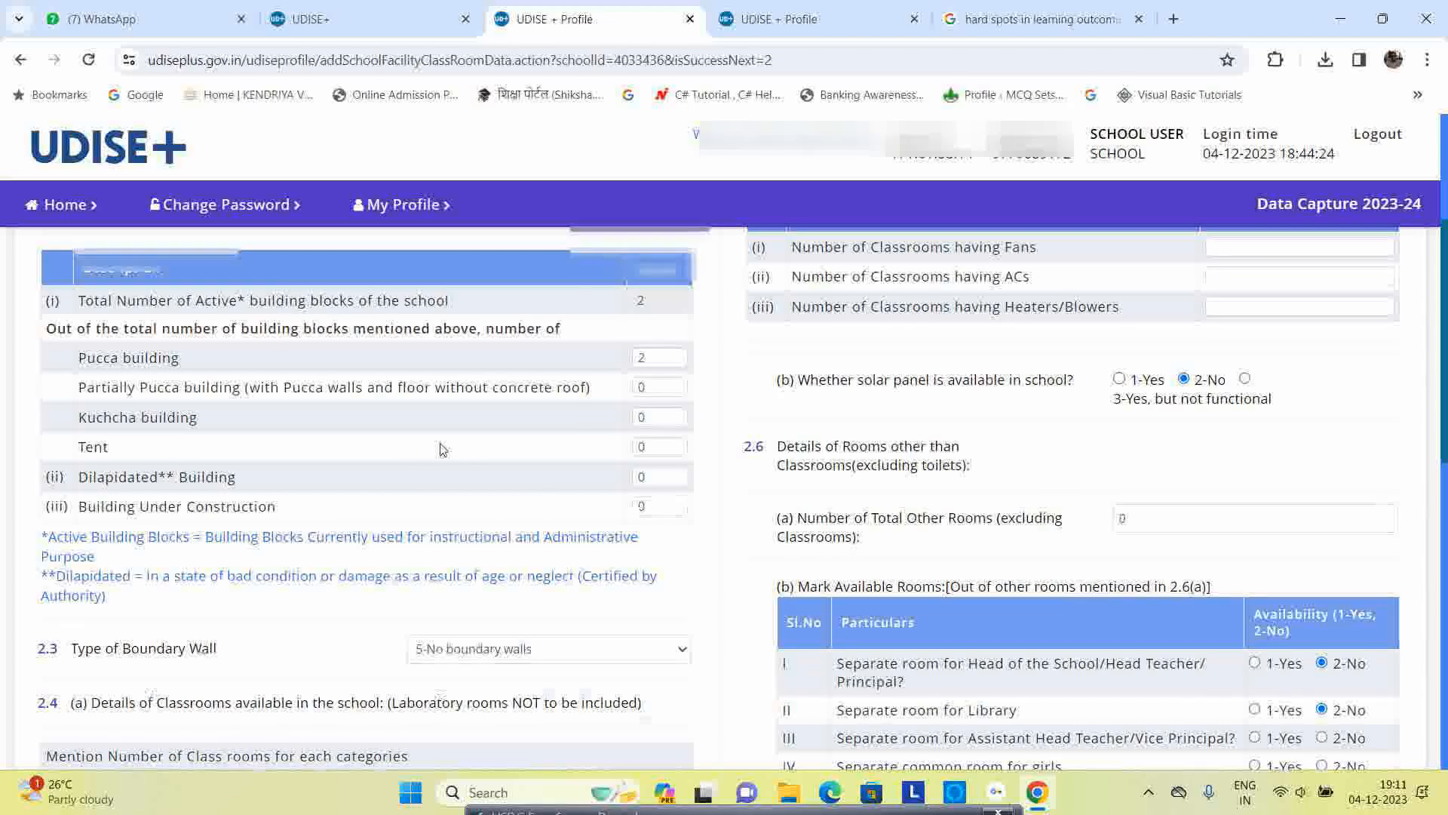
- Review the boundary wall options in 2.3 Type of Boundary Wall, keeping 5-No boundary walls
scroll(442, 449, down, 3)
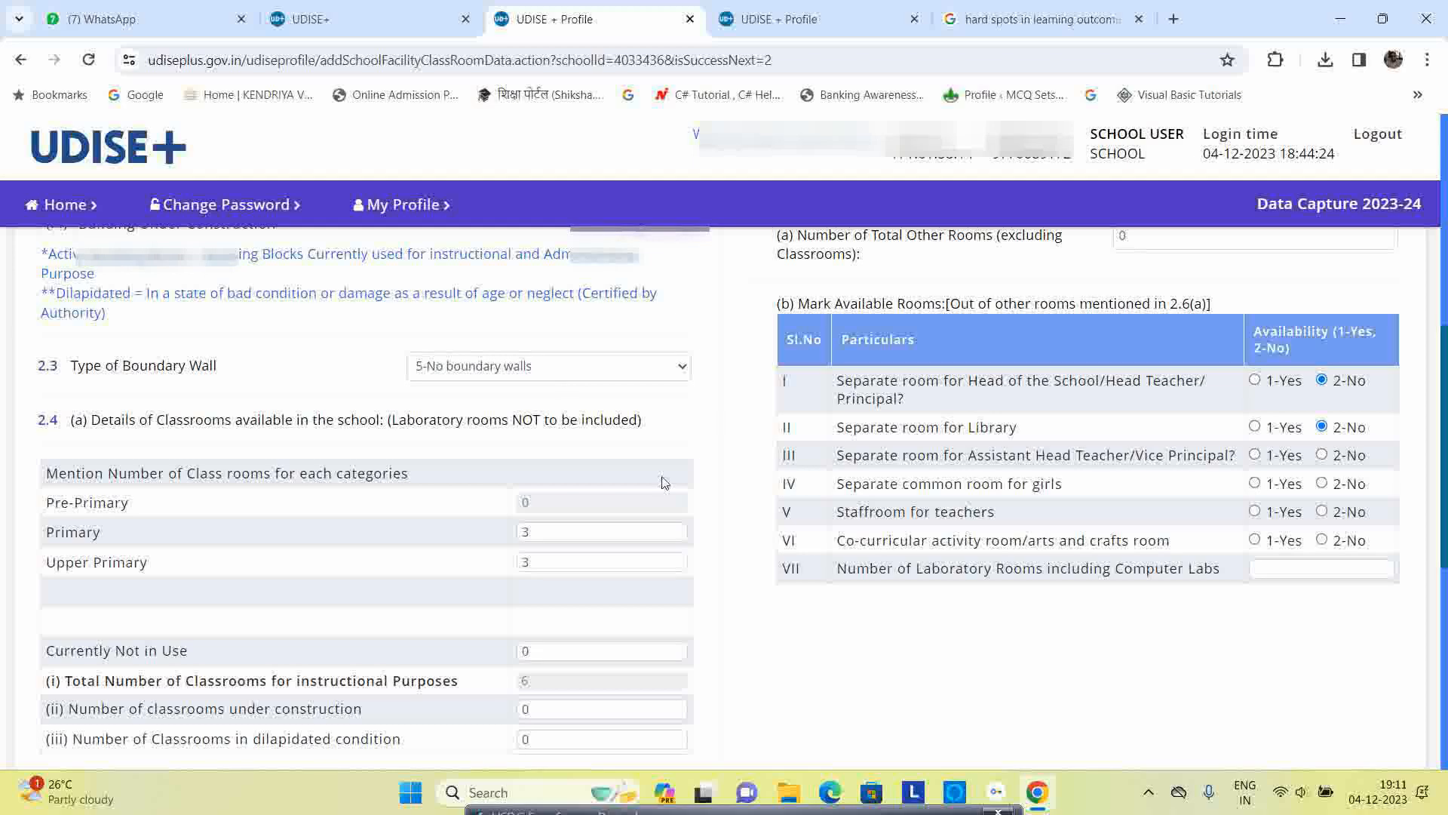
click(510, 375)
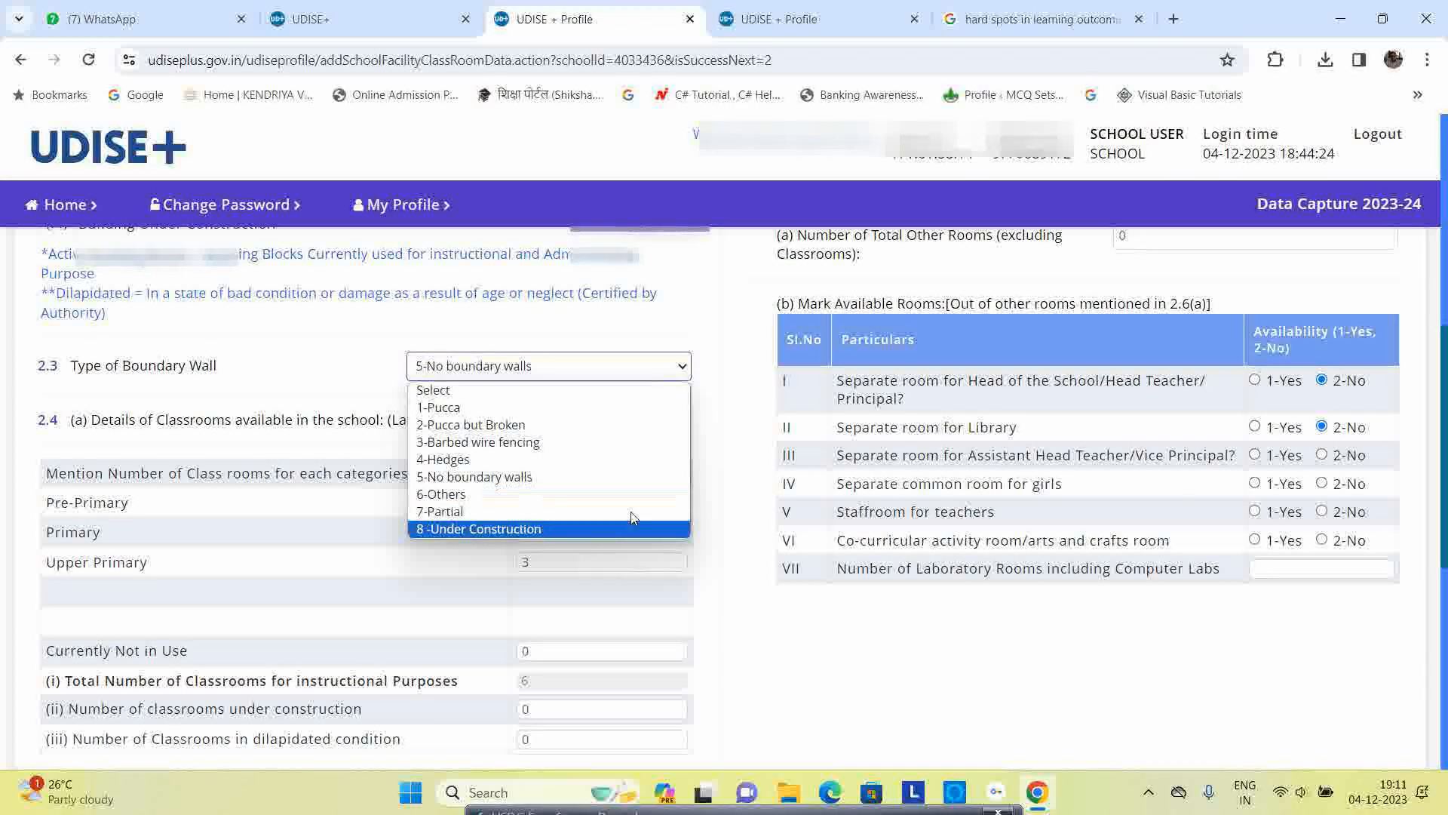
click(705, 419)
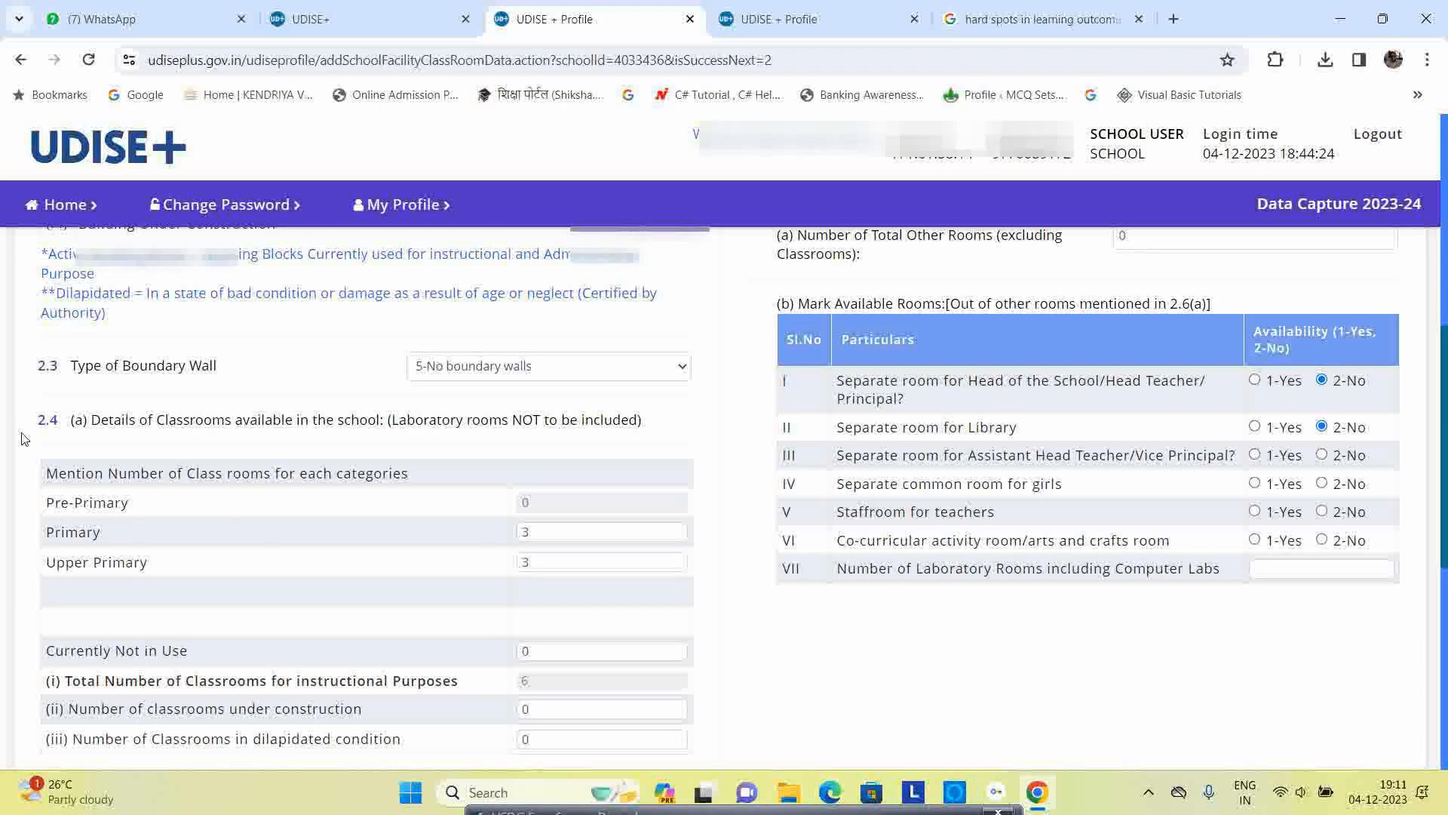
- Check the Primary, Upper Primary, not-in-use and total classroom counts in 2.4(a), keeping the entered values
drag(37, 433, 641, 586)
click(683, 424)
click(574, 536)
click(539, 562)
scroll(539, 562, down, 2)
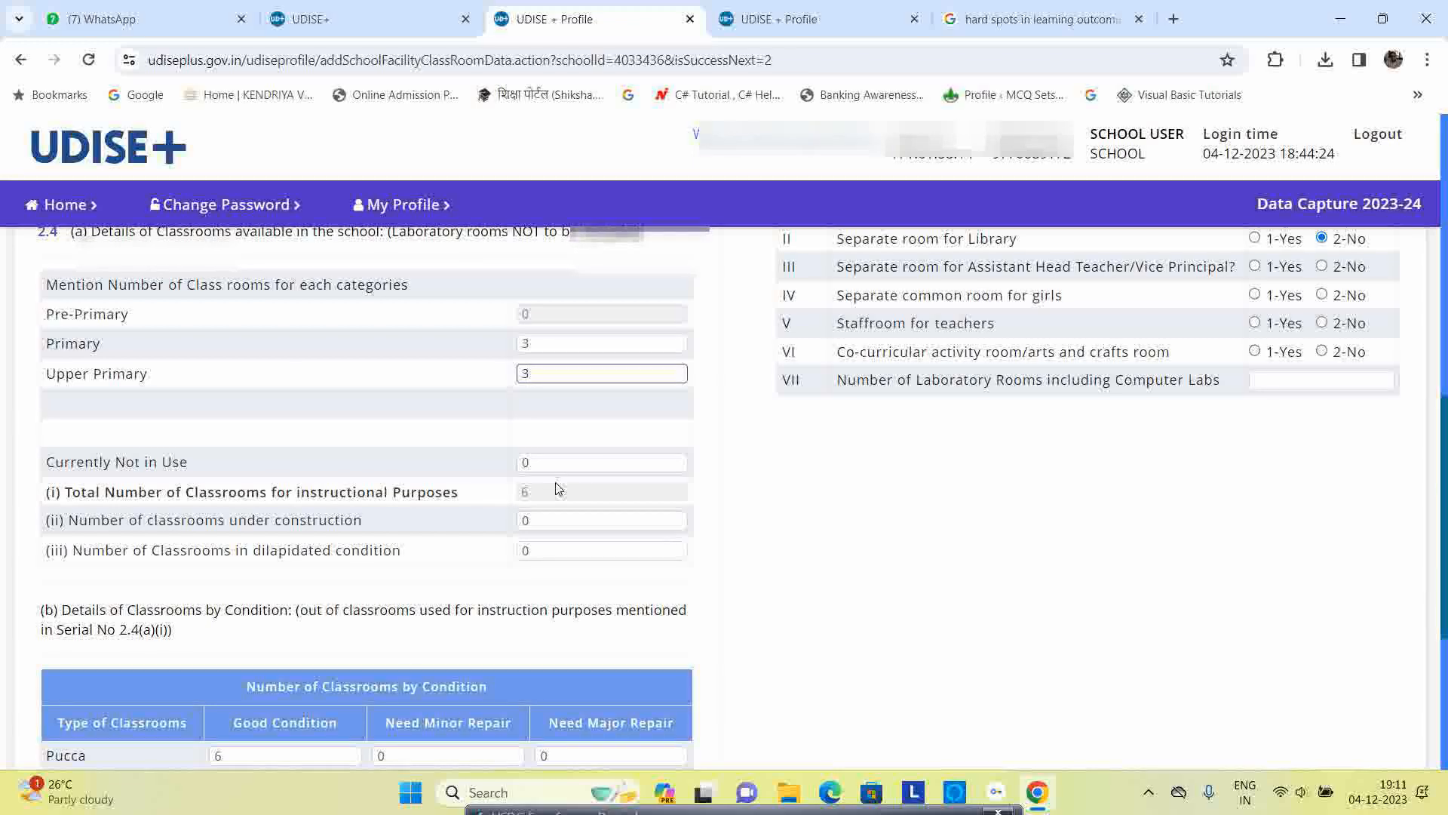
click(555, 458)
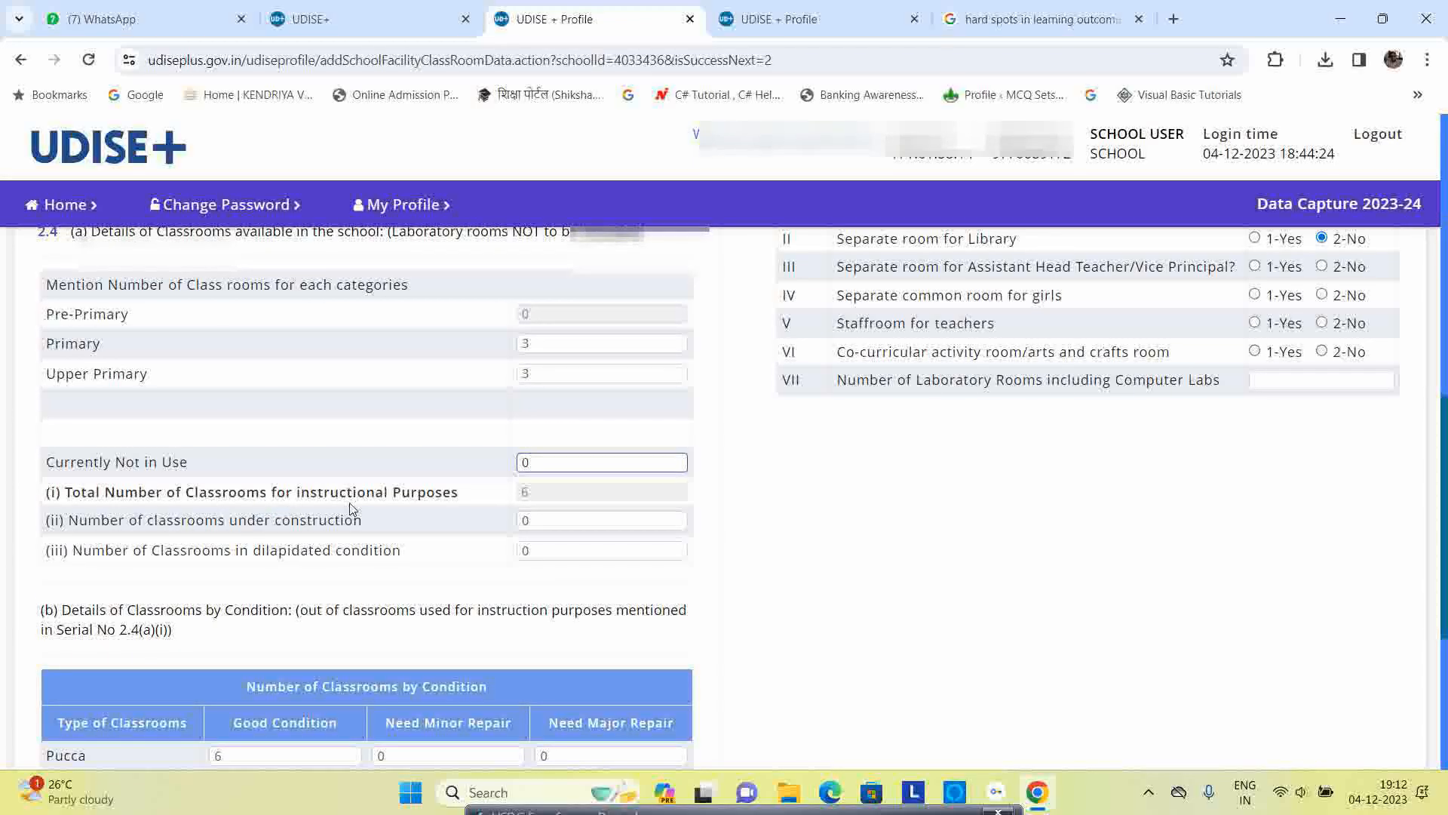
double_click(547, 495)
- Check the counts of classrooms in dilapidated condition and under construction in 2.4(a), leaving both at 0
scroll(355, 468, down, 3)
drag(72, 362, 401, 362)
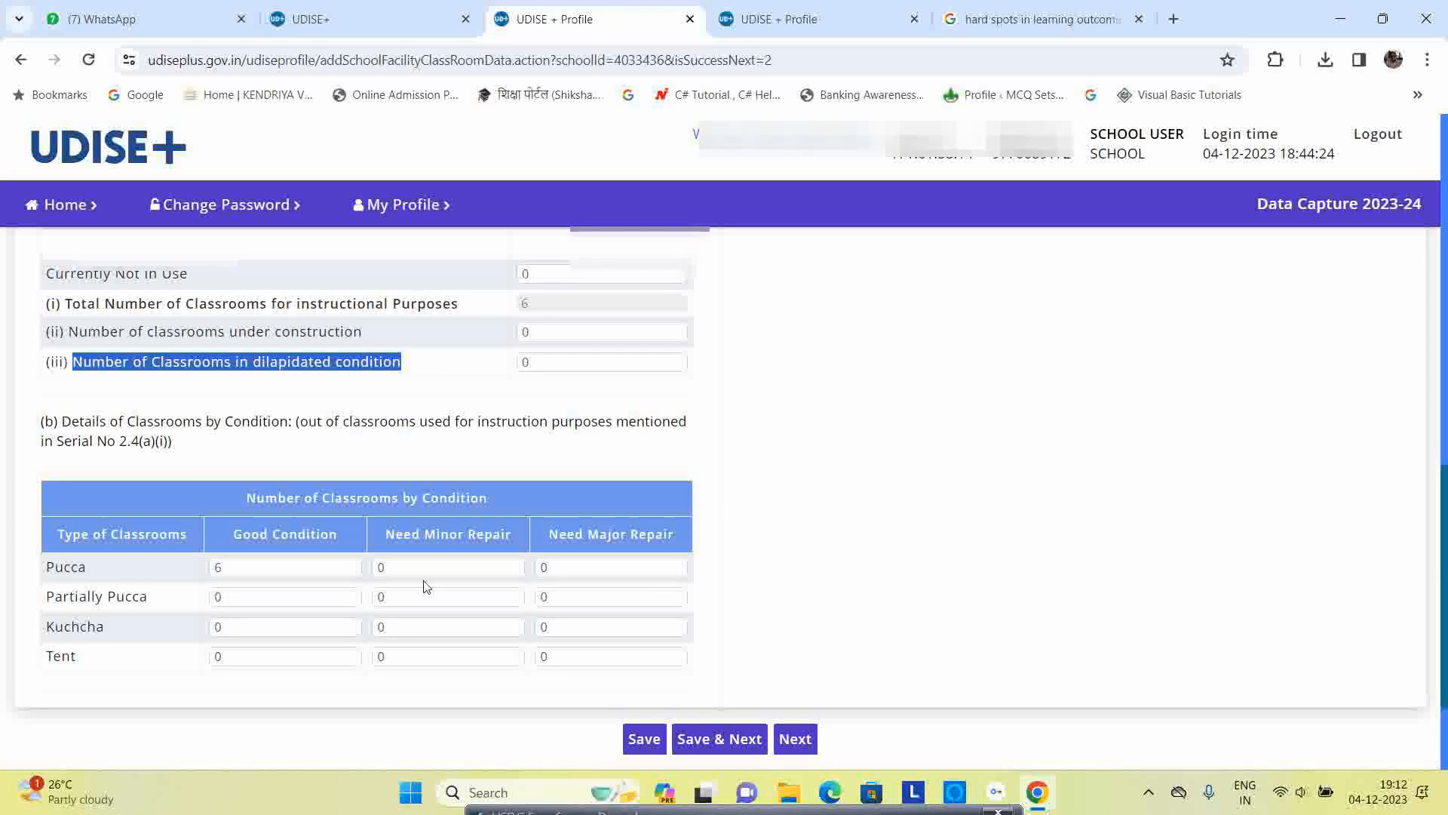
click(458, 380)
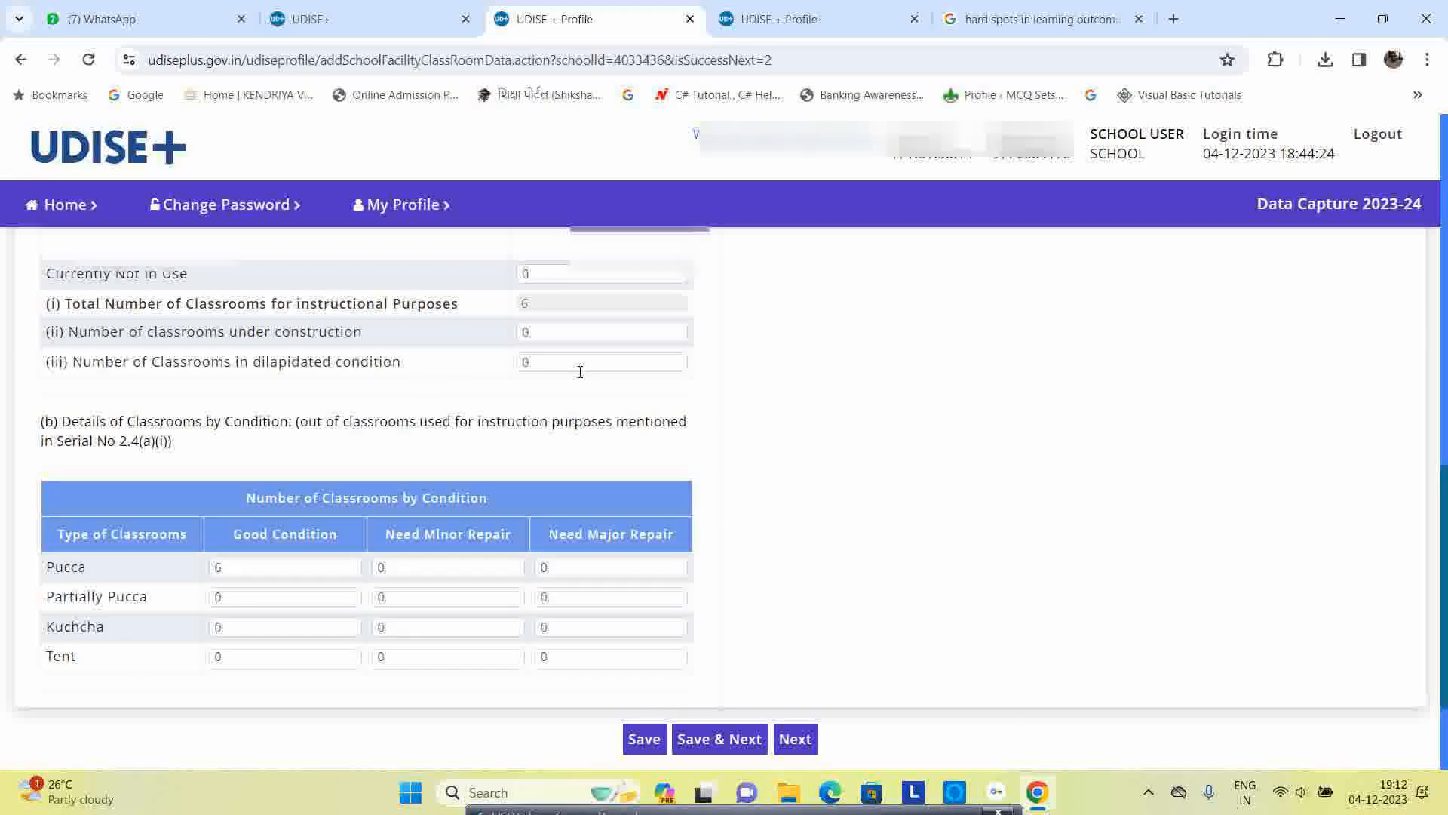
click(545, 361)
click(480, 361)
click(567, 363)
click(437, 360)
click(555, 334)
- Review the classroom types and repair conditions in table 2.4(b), keeping the entered Pucca classroom counts
scroll(405, 451, down, 3)
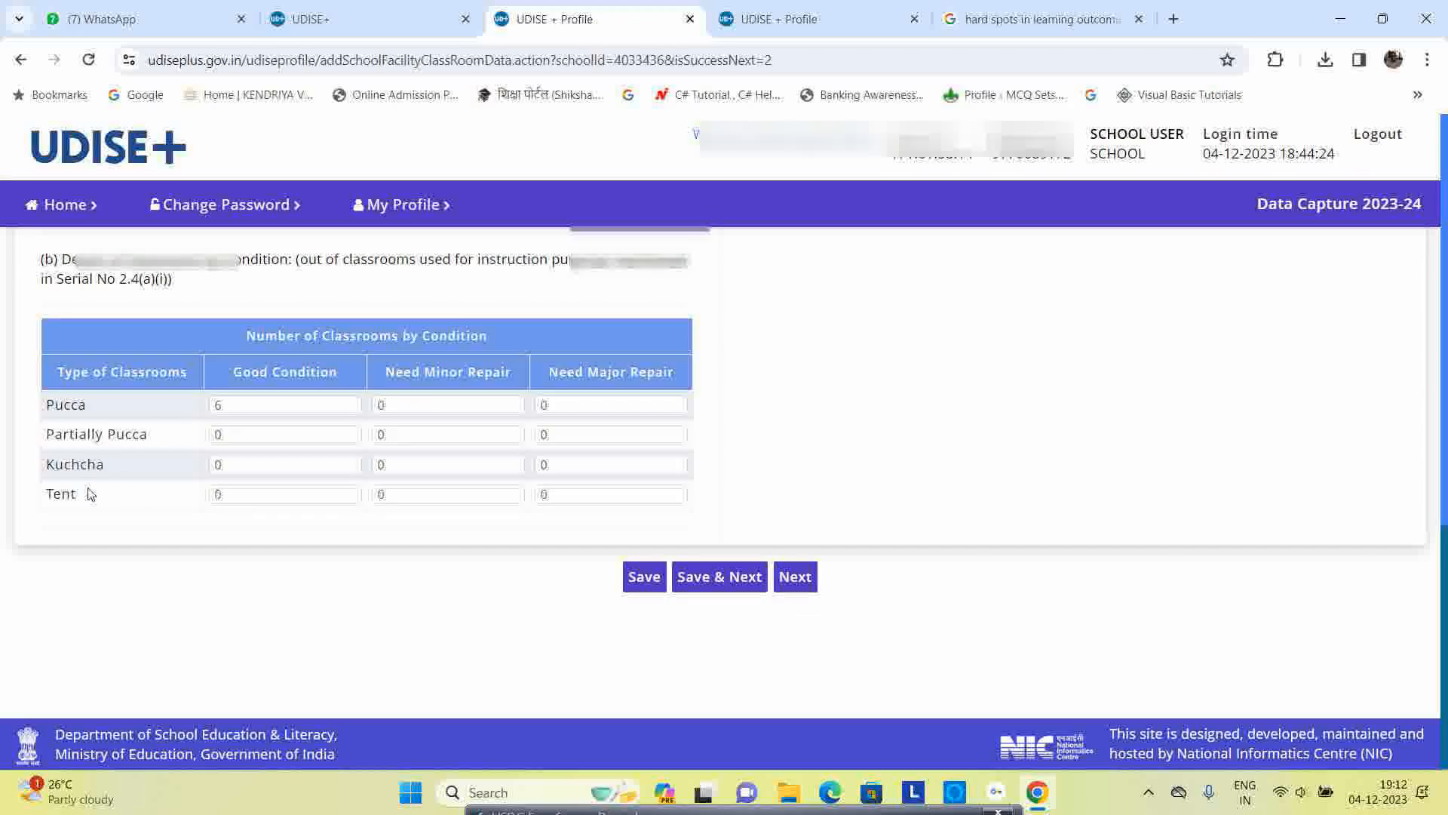
drag(46, 403, 61, 501)
click(145, 508)
drag(223, 369, 666, 371)
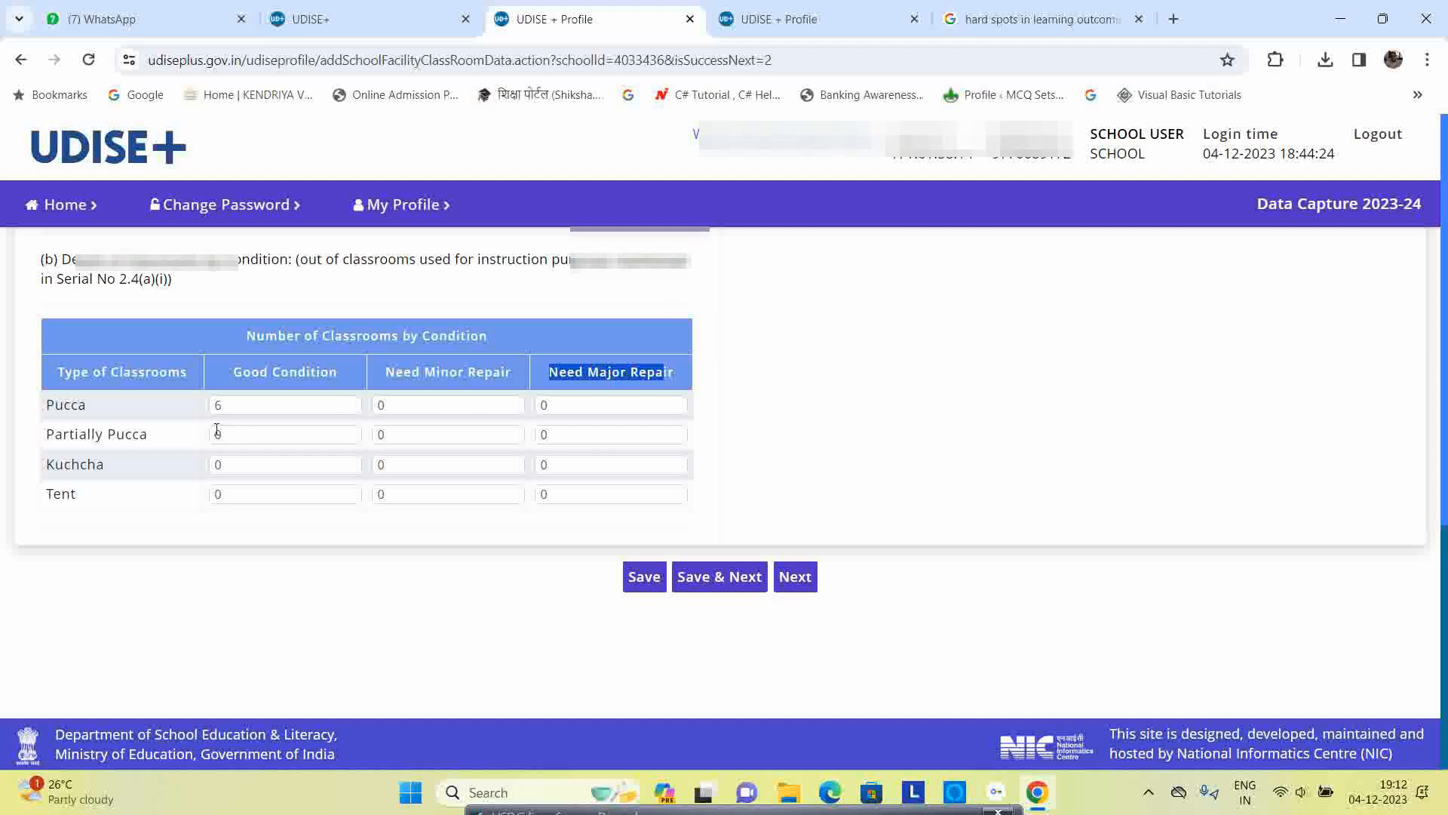
click(251, 405)
click(518, 406)
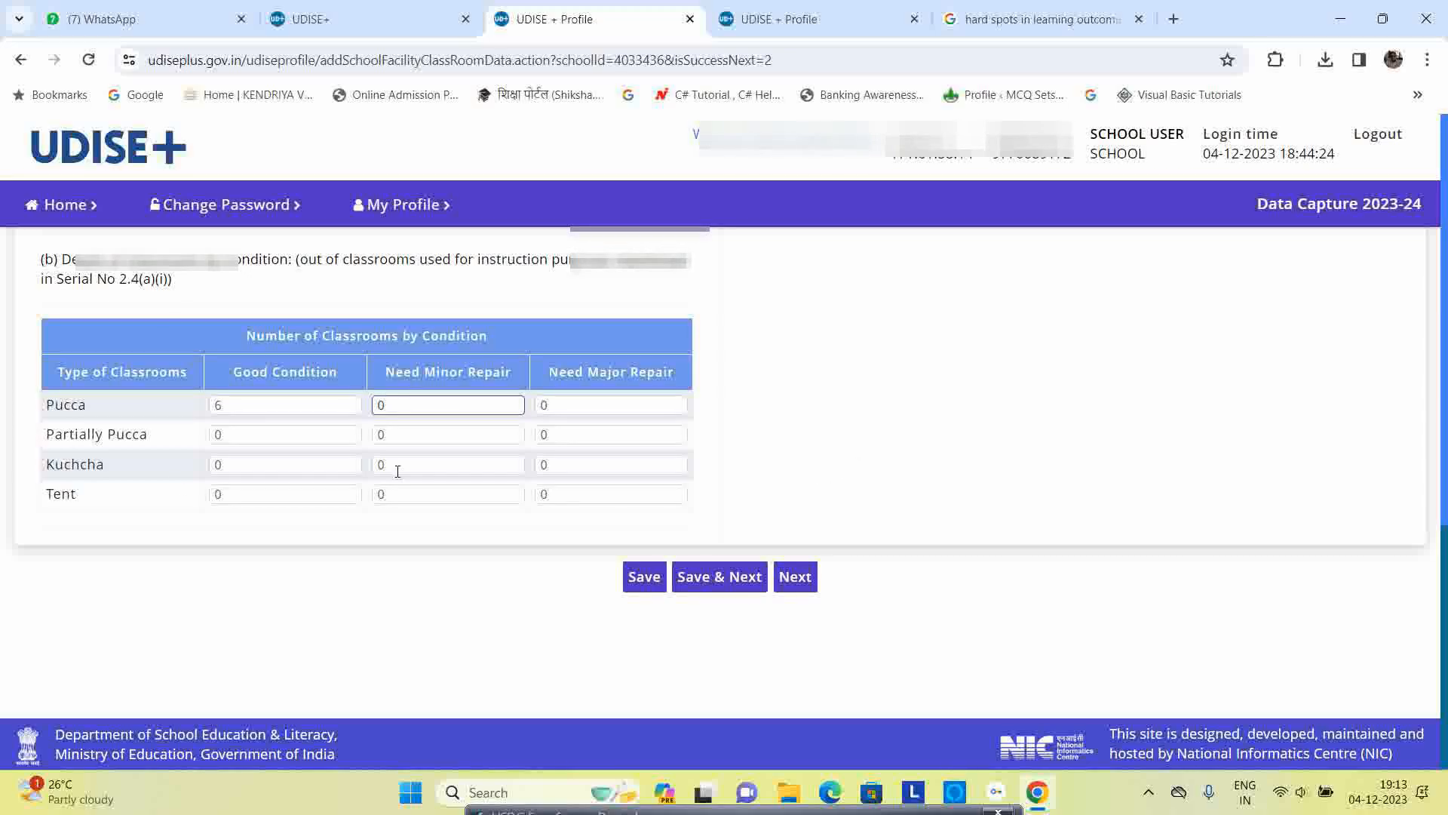
- In 2.5(a), enter 6 classrooms having fans, 0 having ACs and 0 having heaters/blowers
scroll(974, 467, up, 15)
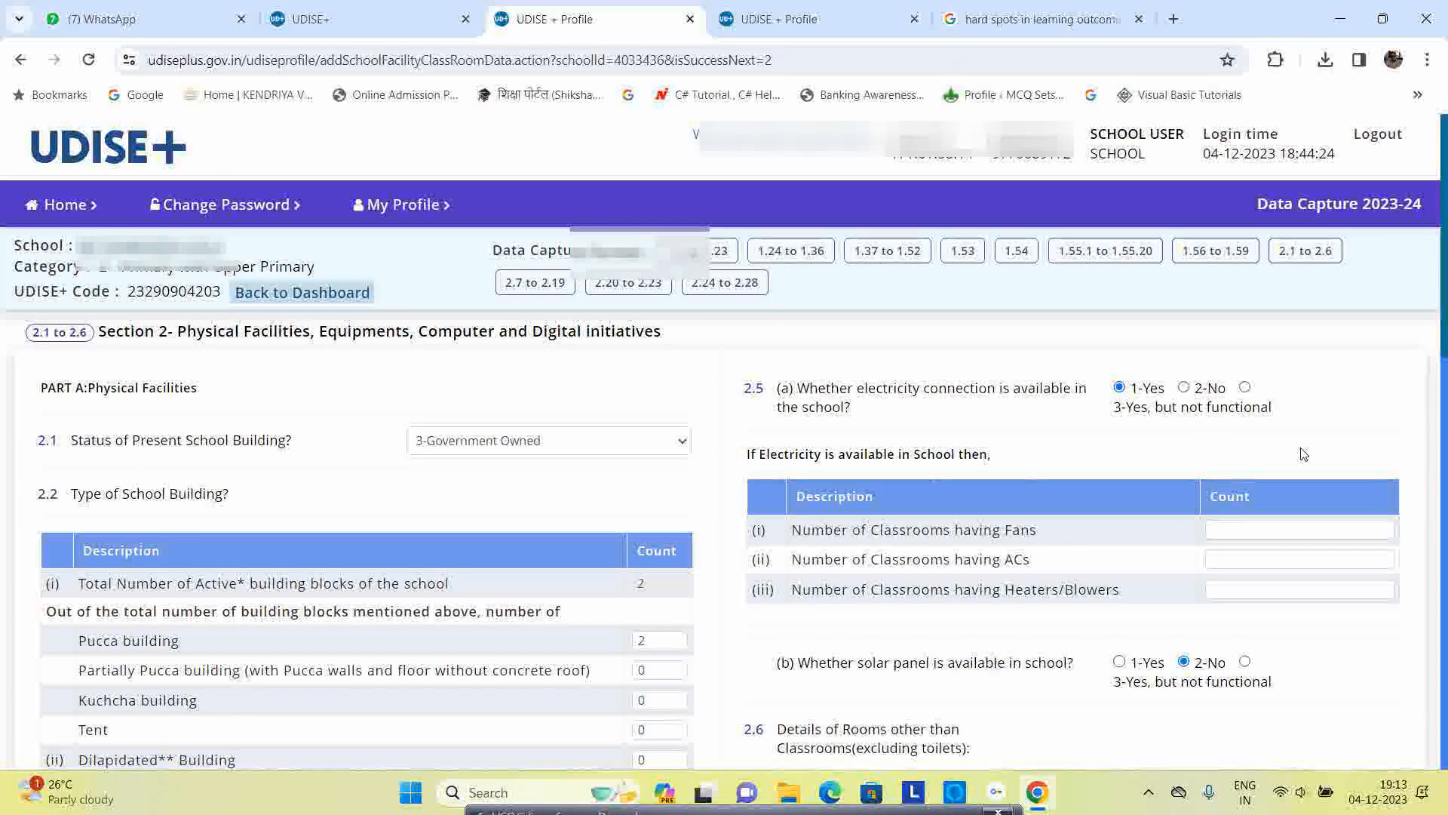
scroll(875, 441, down, 1)
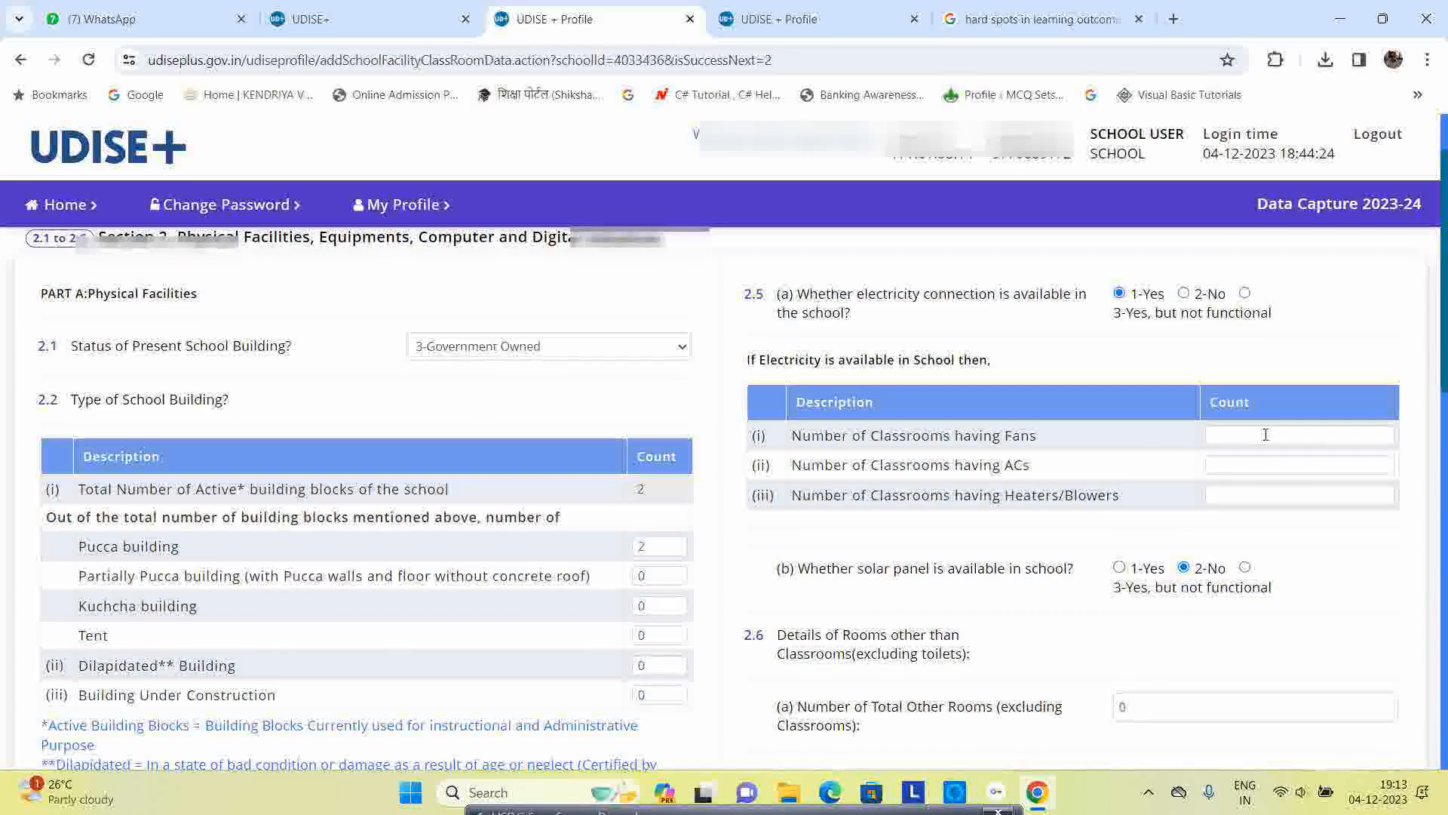
text(6)
key(Tab)
text(0)
key(Tab)
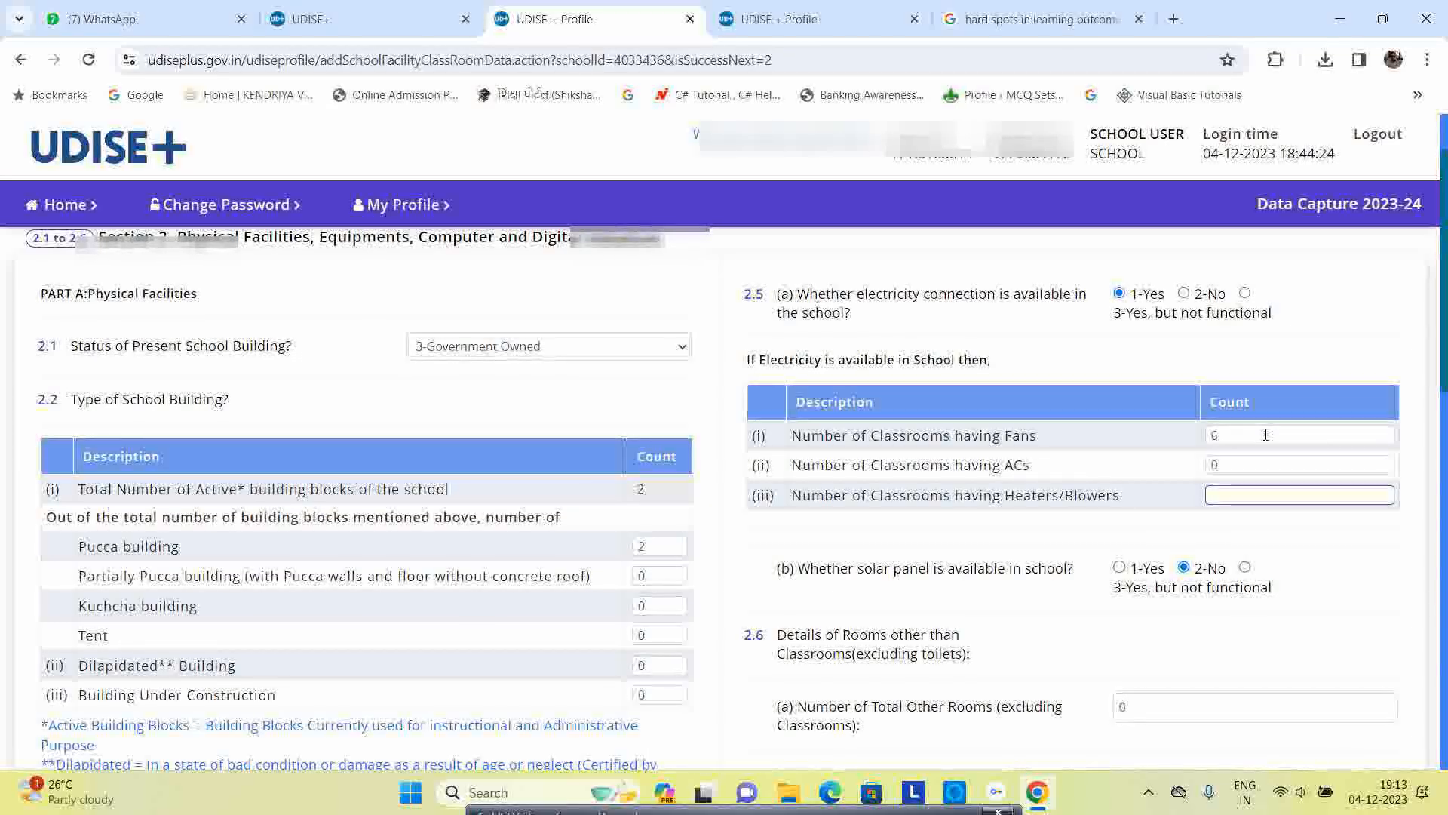
text(0)
- In 2.6(b), mark 2-No for the assistant head's room, girls' common room, teachers' staffroom and co-curricular activity room
scroll(910, 496, down, 1)
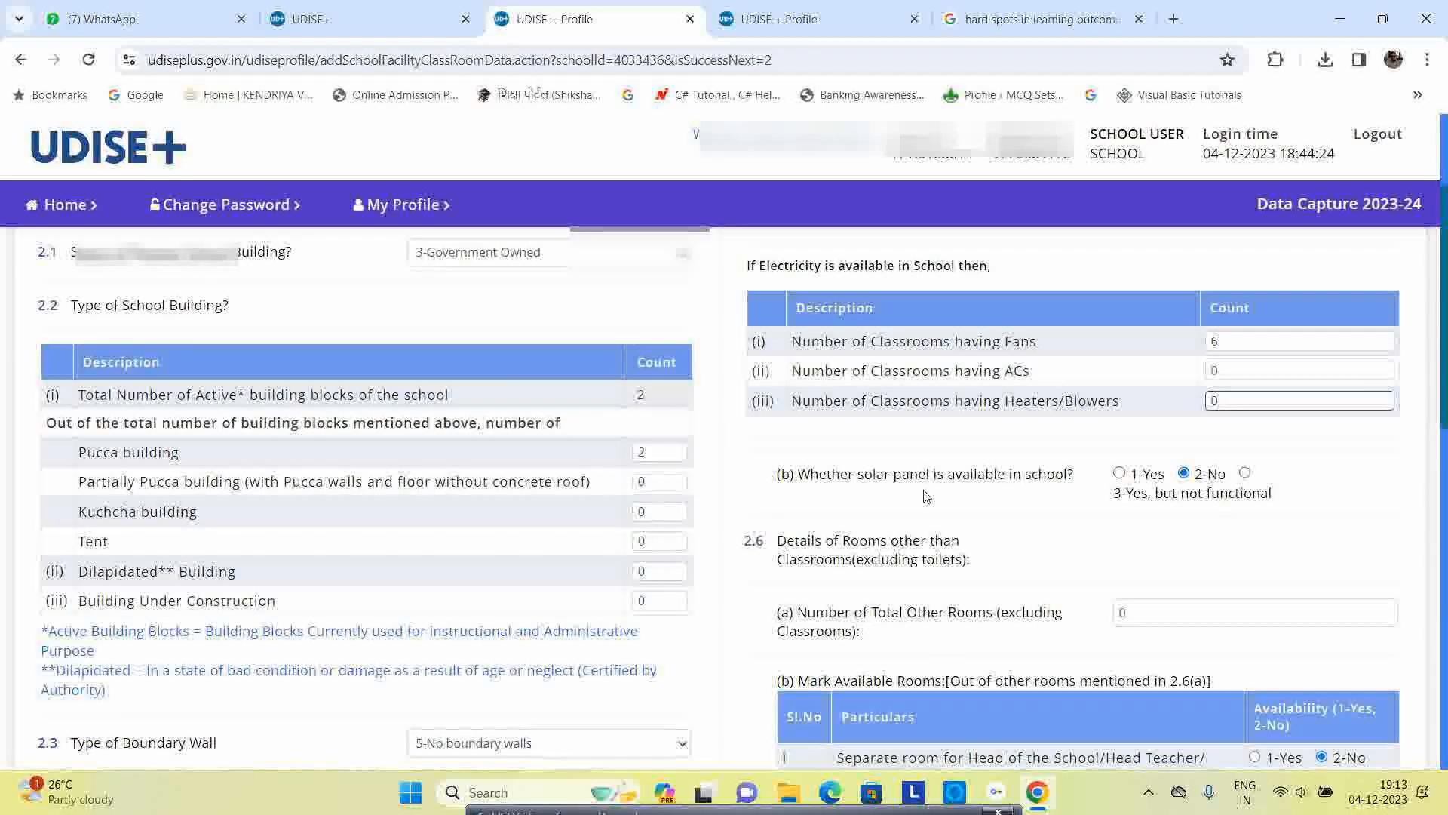
scroll(910, 494, down, 1)
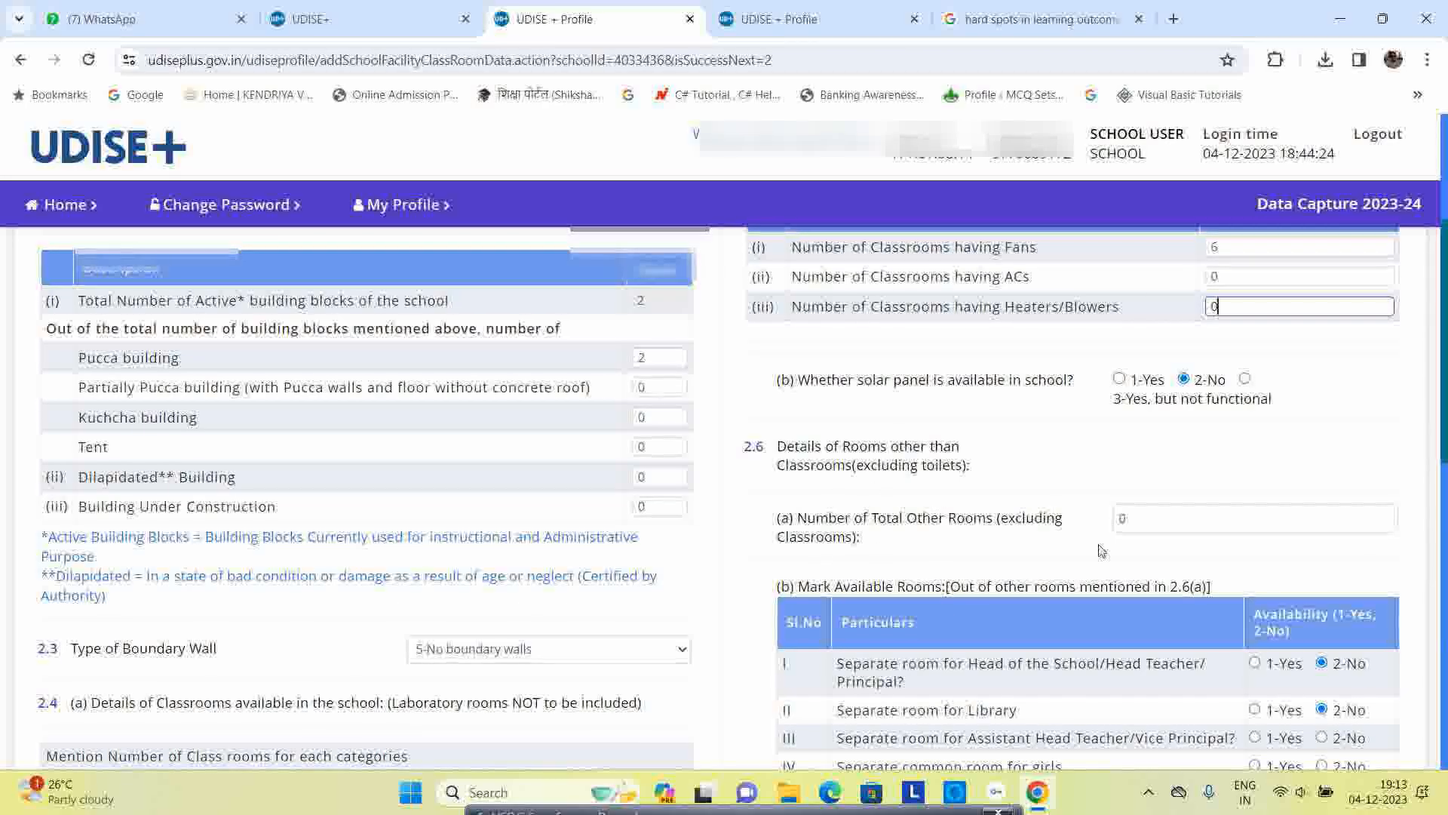
scroll(1137, 608, down, 2)
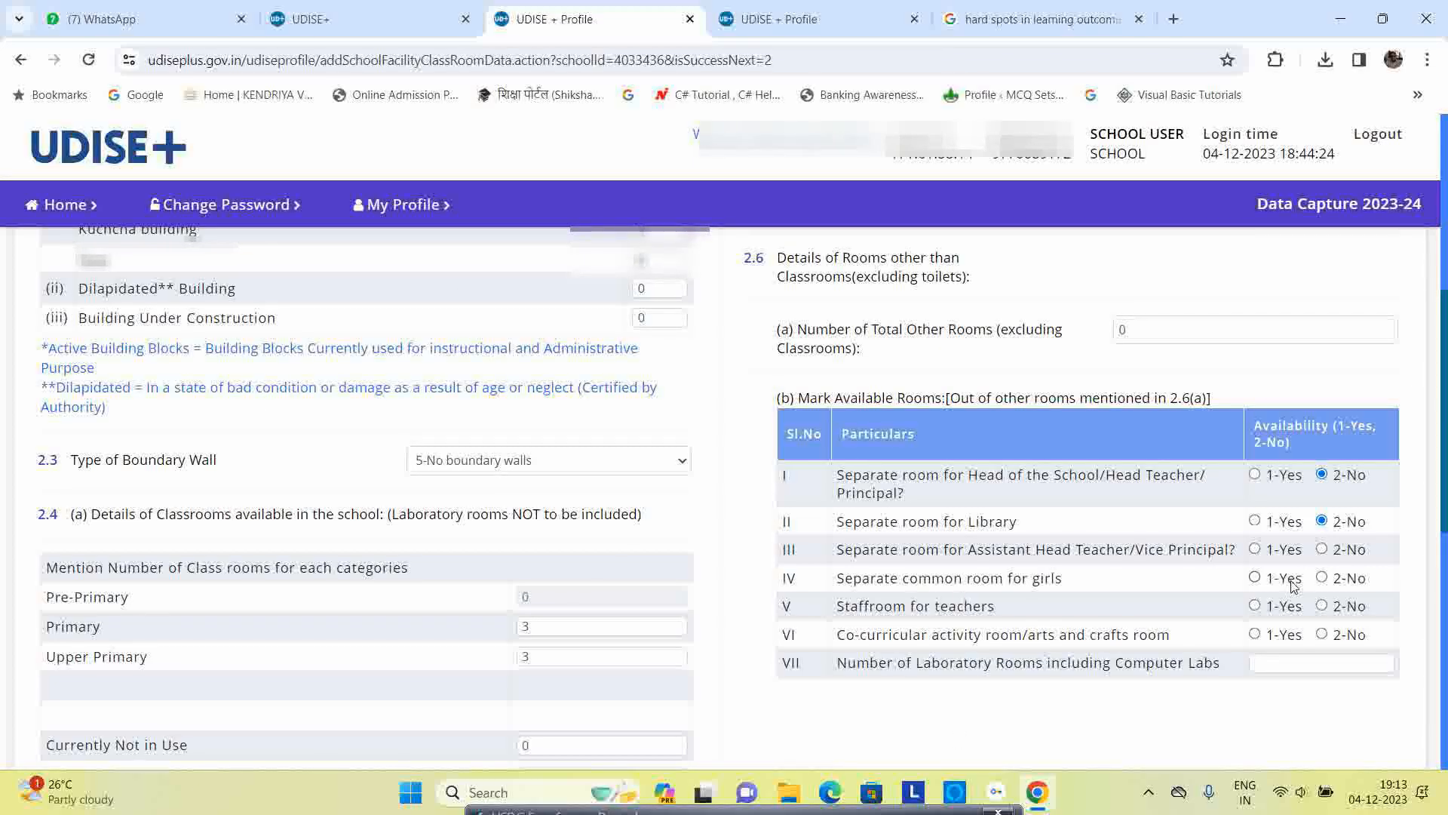
click(1322, 578)
click(1322, 550)
click(1322, 634)
- Mark the separate room for the Head as 1-Yes, enter 0 laboratory rooms in 2.6(b), and try to save the page and continue
double_click(1130, 330)
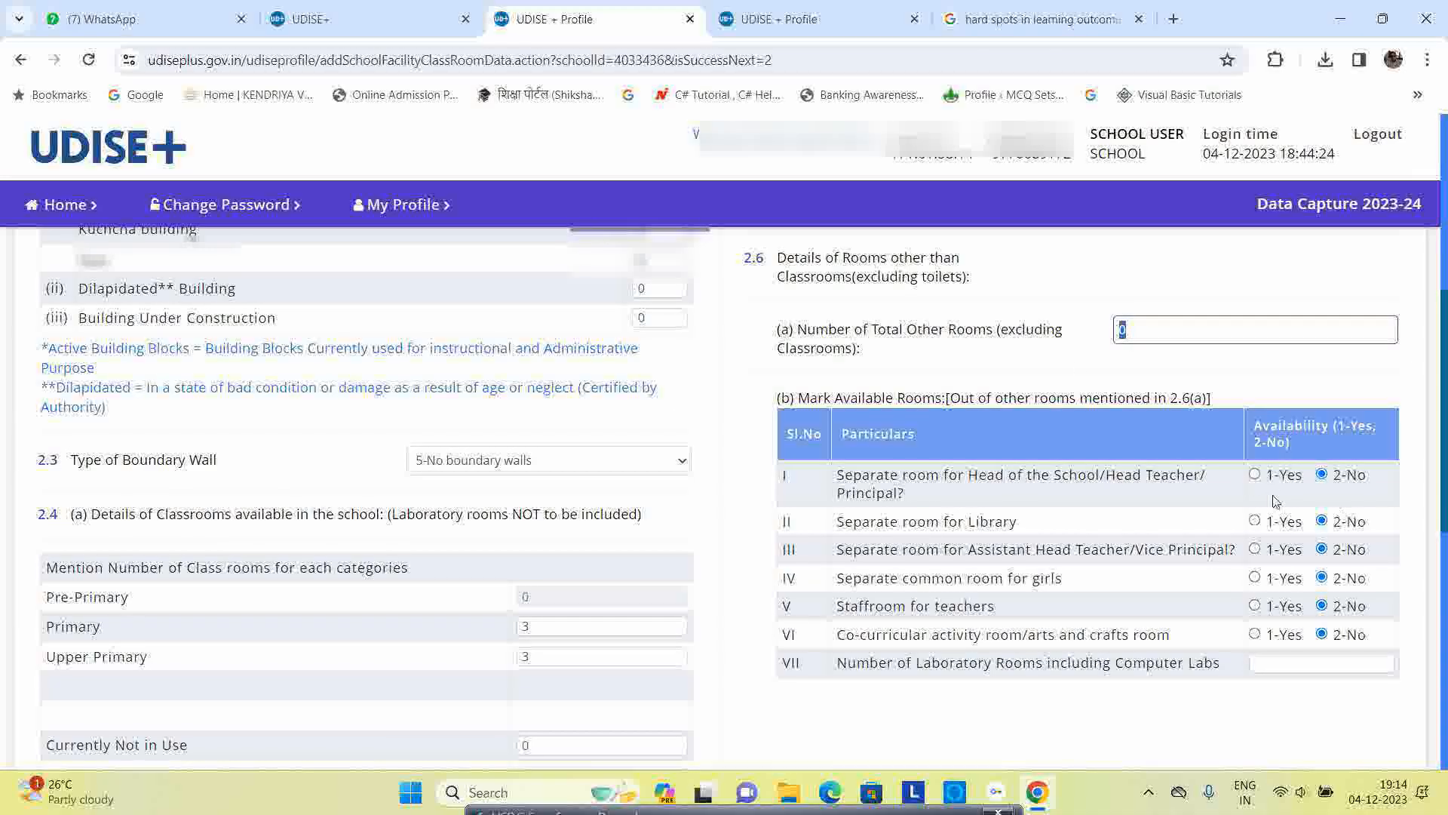
scroll(1134, 525, down, 3)
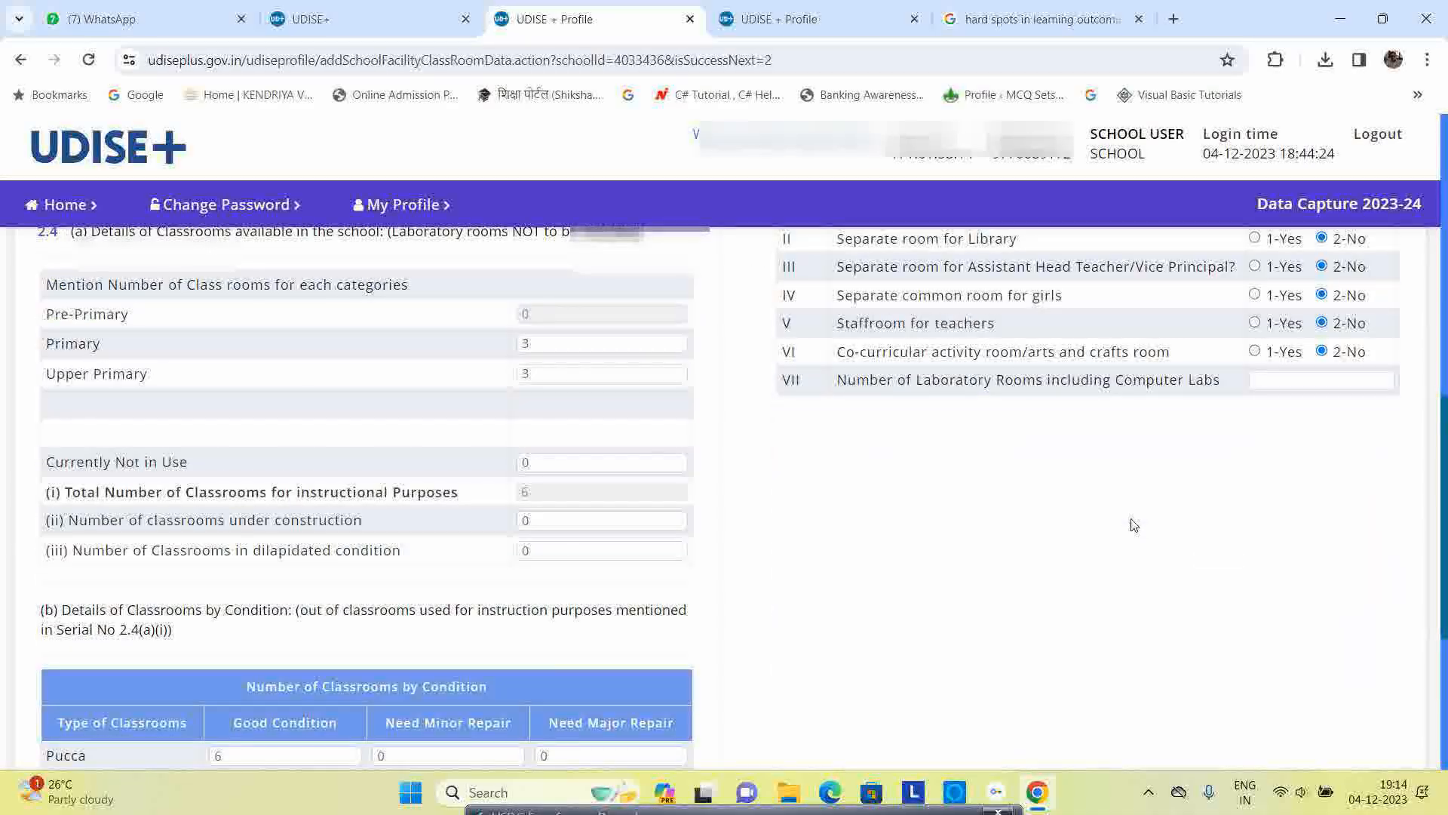
scroll(1135, 522, down, 3)
scroll(1136, 509, up, 4)
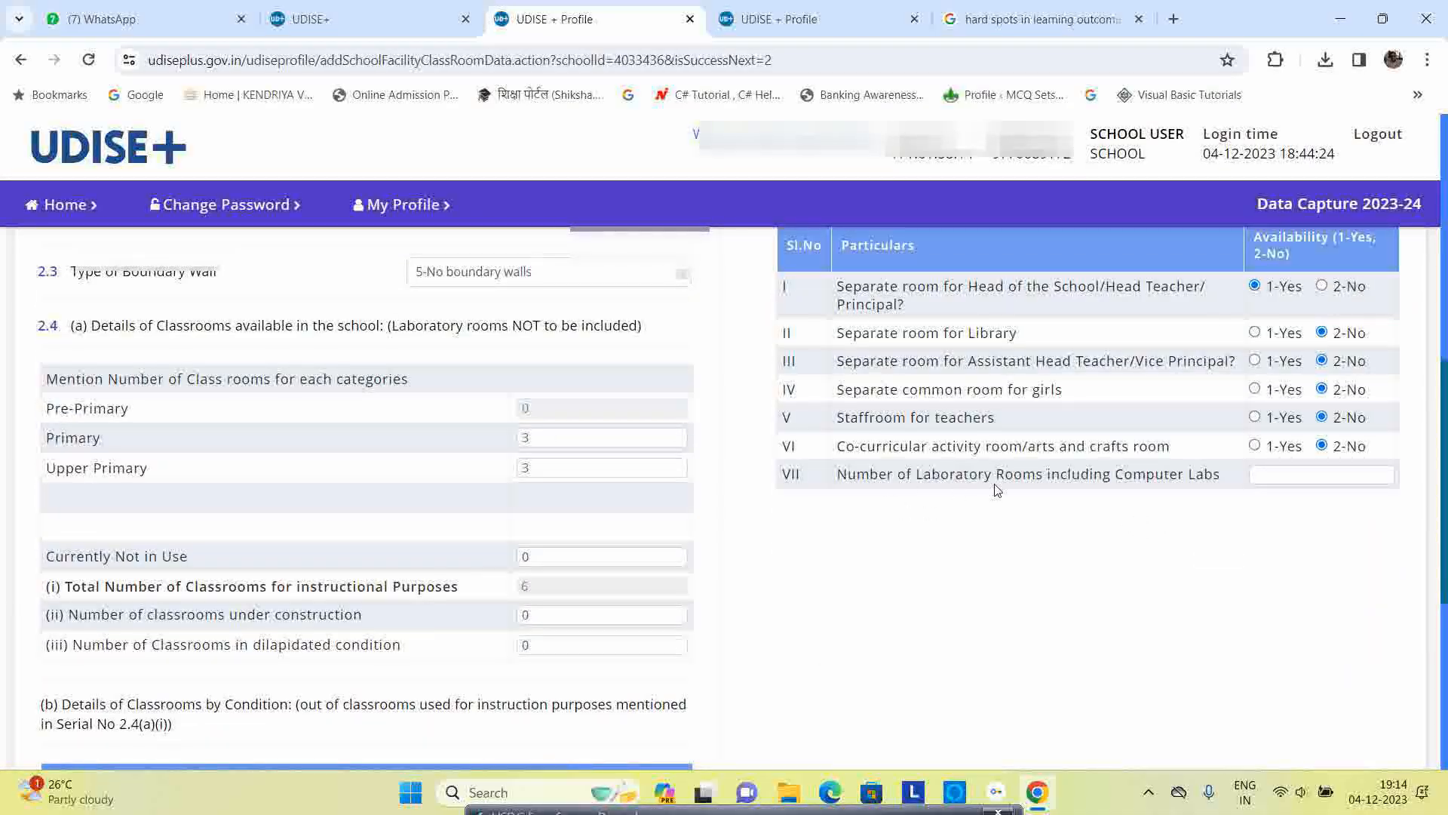
click(1268, 478)
text(1)
scroll(1079, 577, down, 5)
click(720, 581)
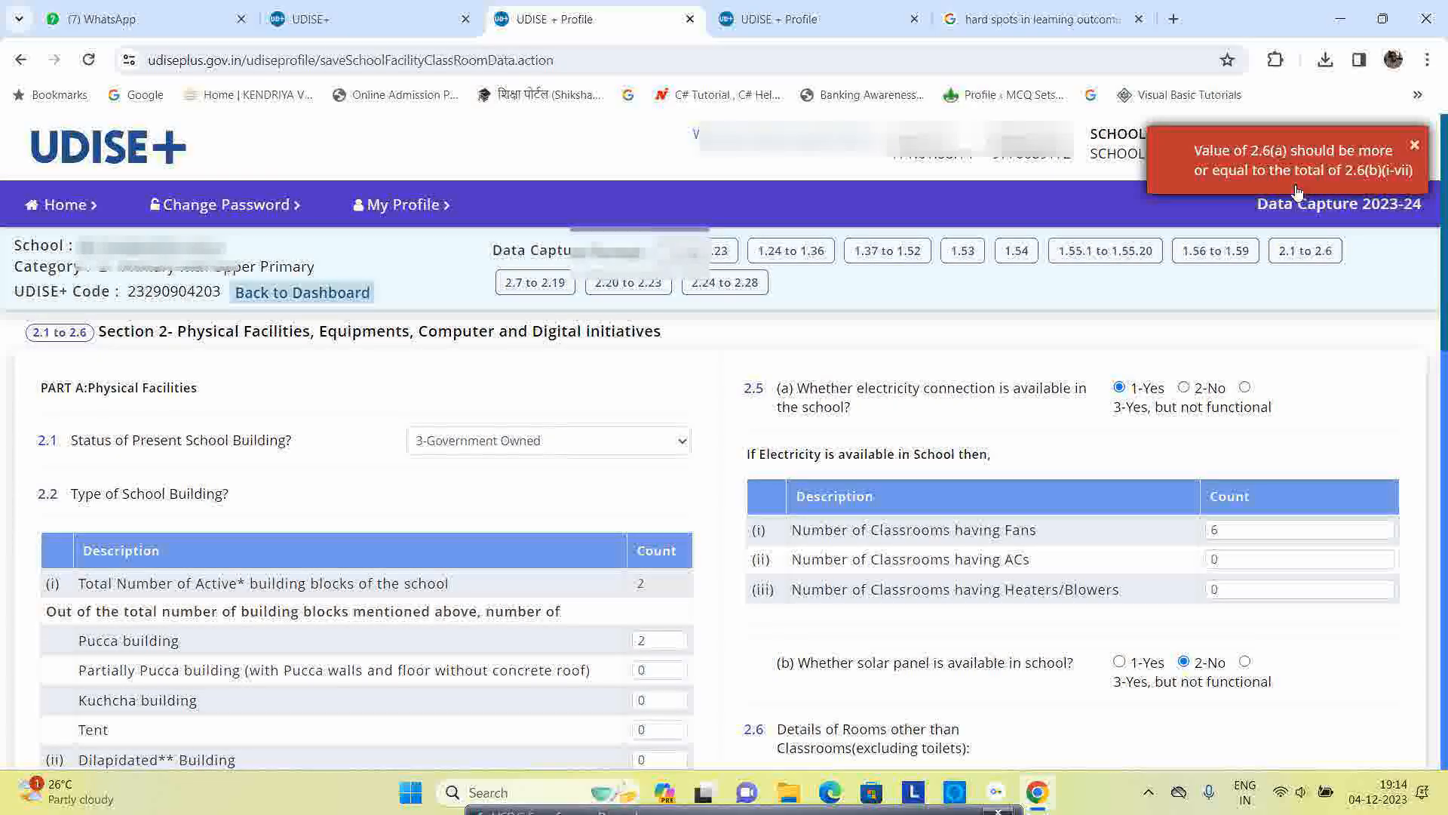
- Set the Number of Total Other Rooms in 2.6(a) to 1, save the page and continue to the Toilet Facility page
scroll(1190, 572, down, 3)
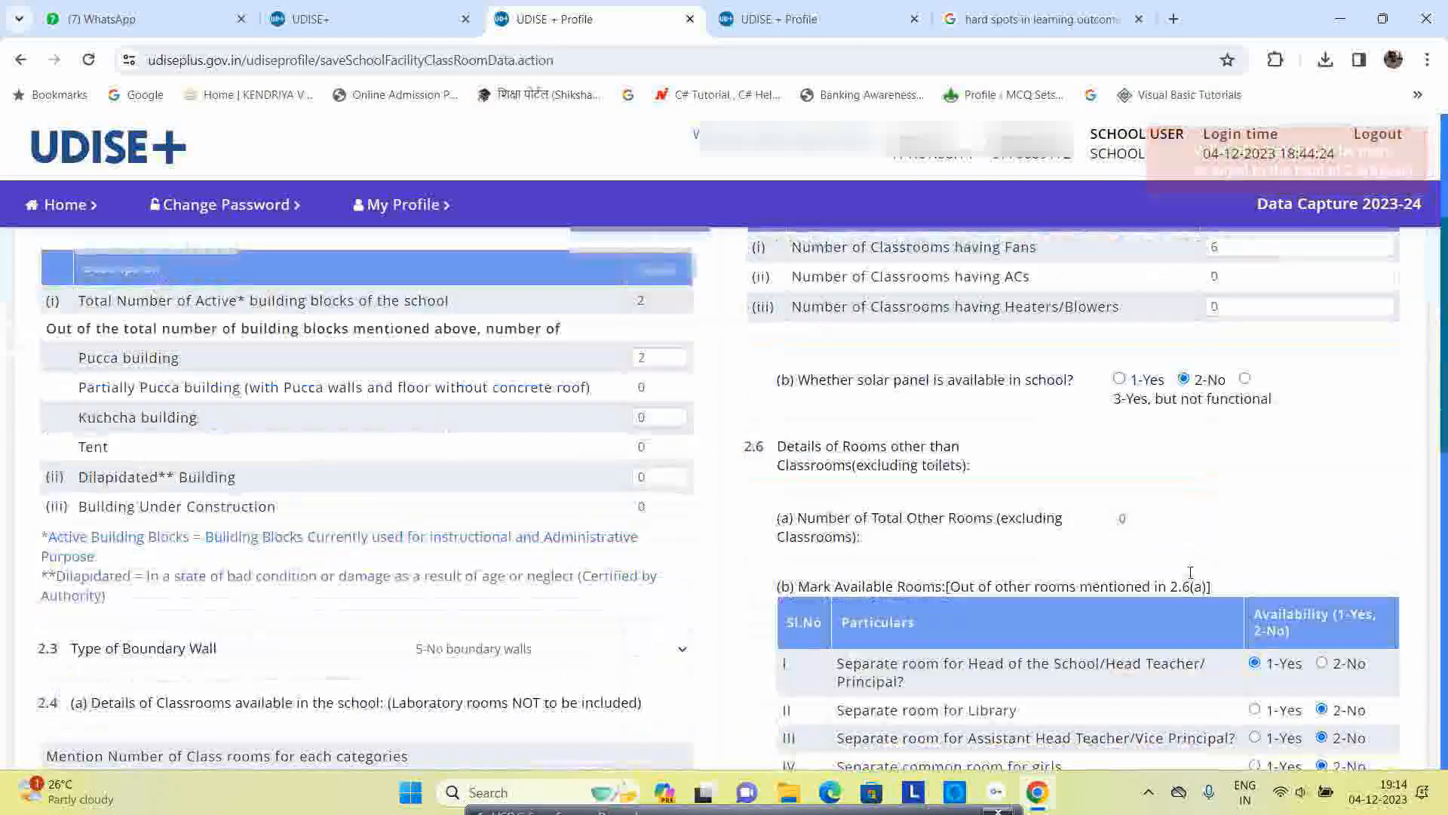
click(1161, 522)
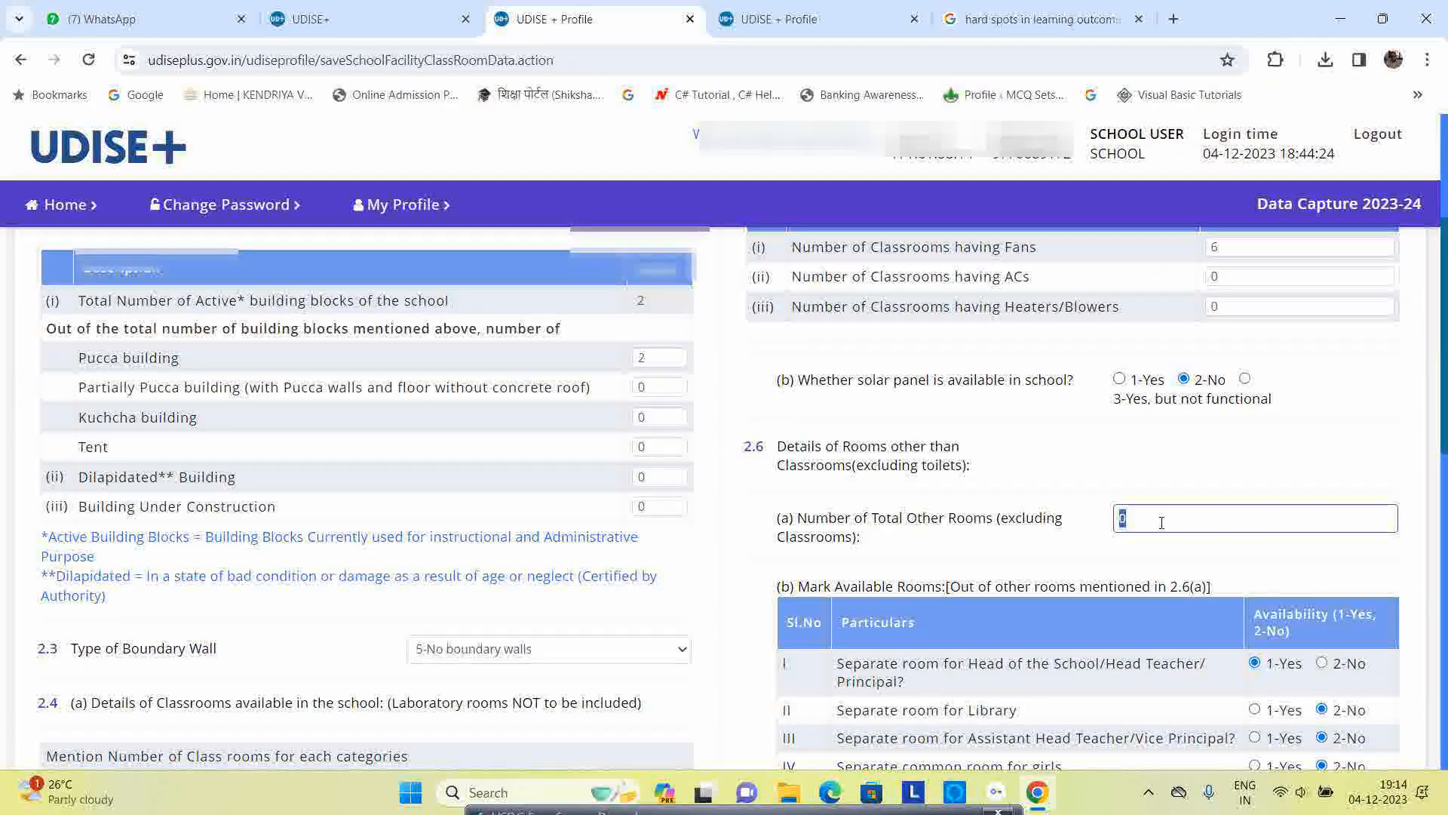
text(2)
key(BackSpace)
text(1)
scroll(1177, 575, down, 6)
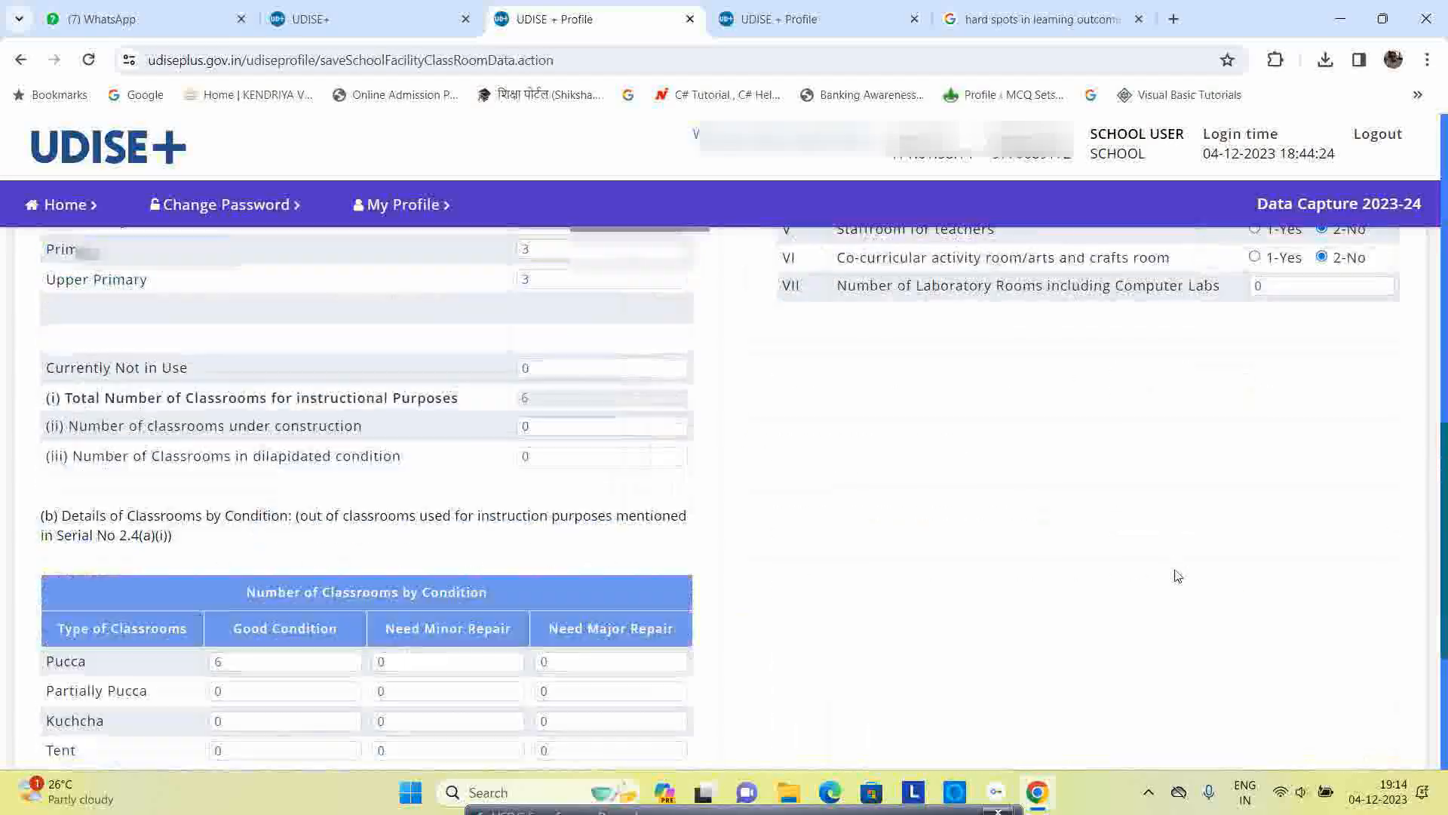
scroll(1178, 575, down, 4)
click(728, 537)
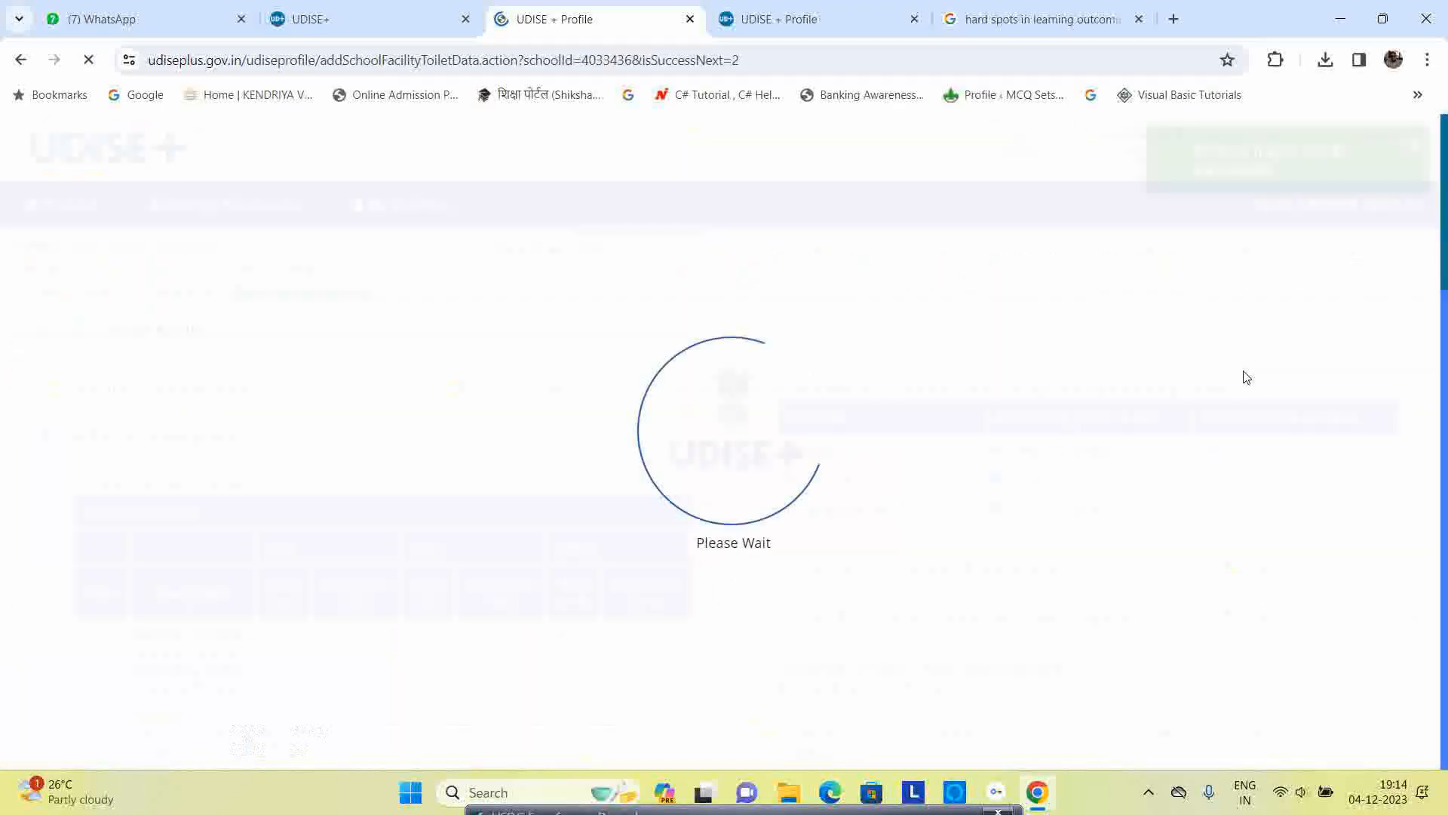
- Look through the 2.7 to 2.19 questions on toilets, library, playground, drinking water, dustbins and furniture
scroll(1212, 414, down, 6)
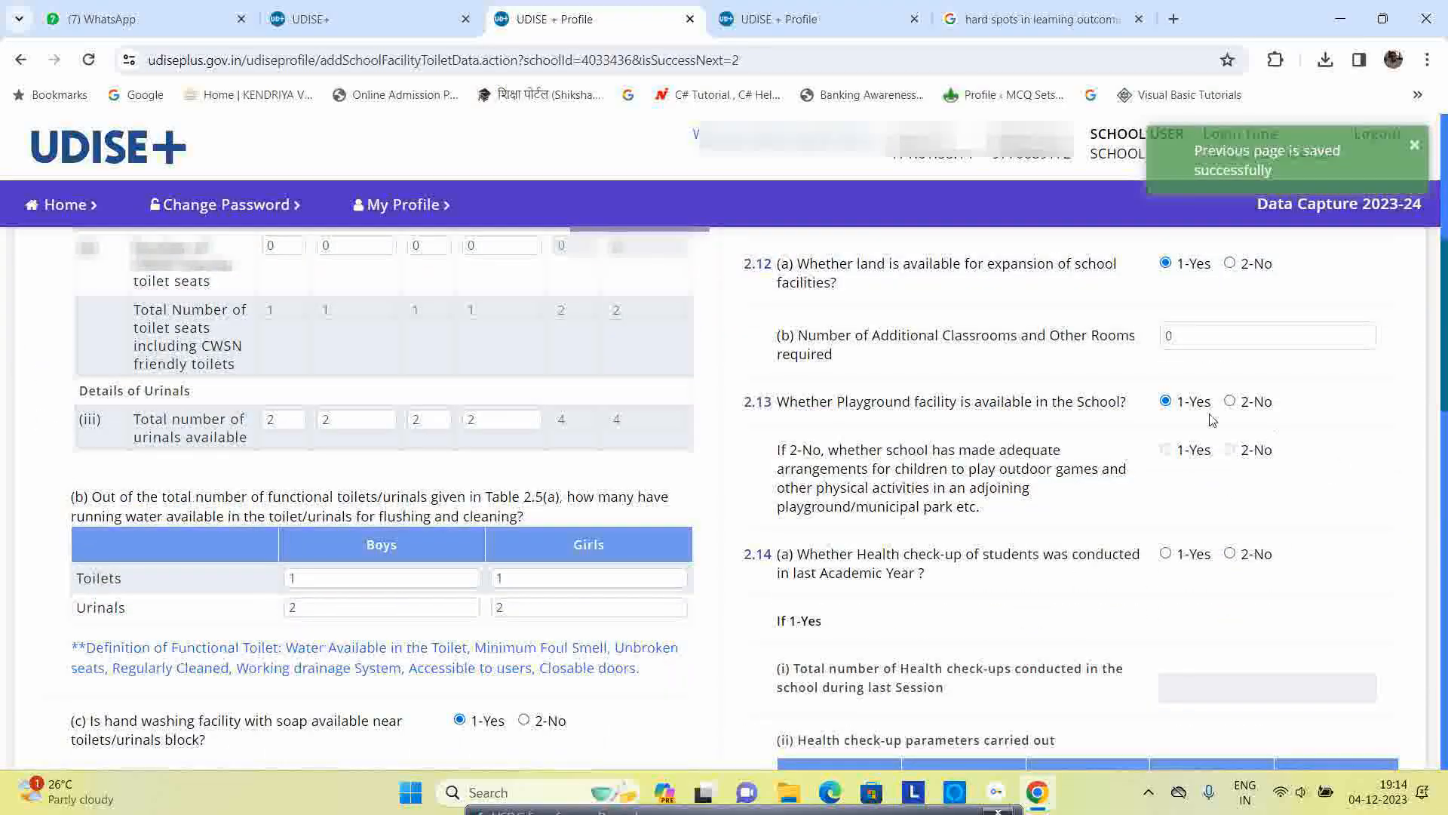
scroll(1242, 461, up, 5)
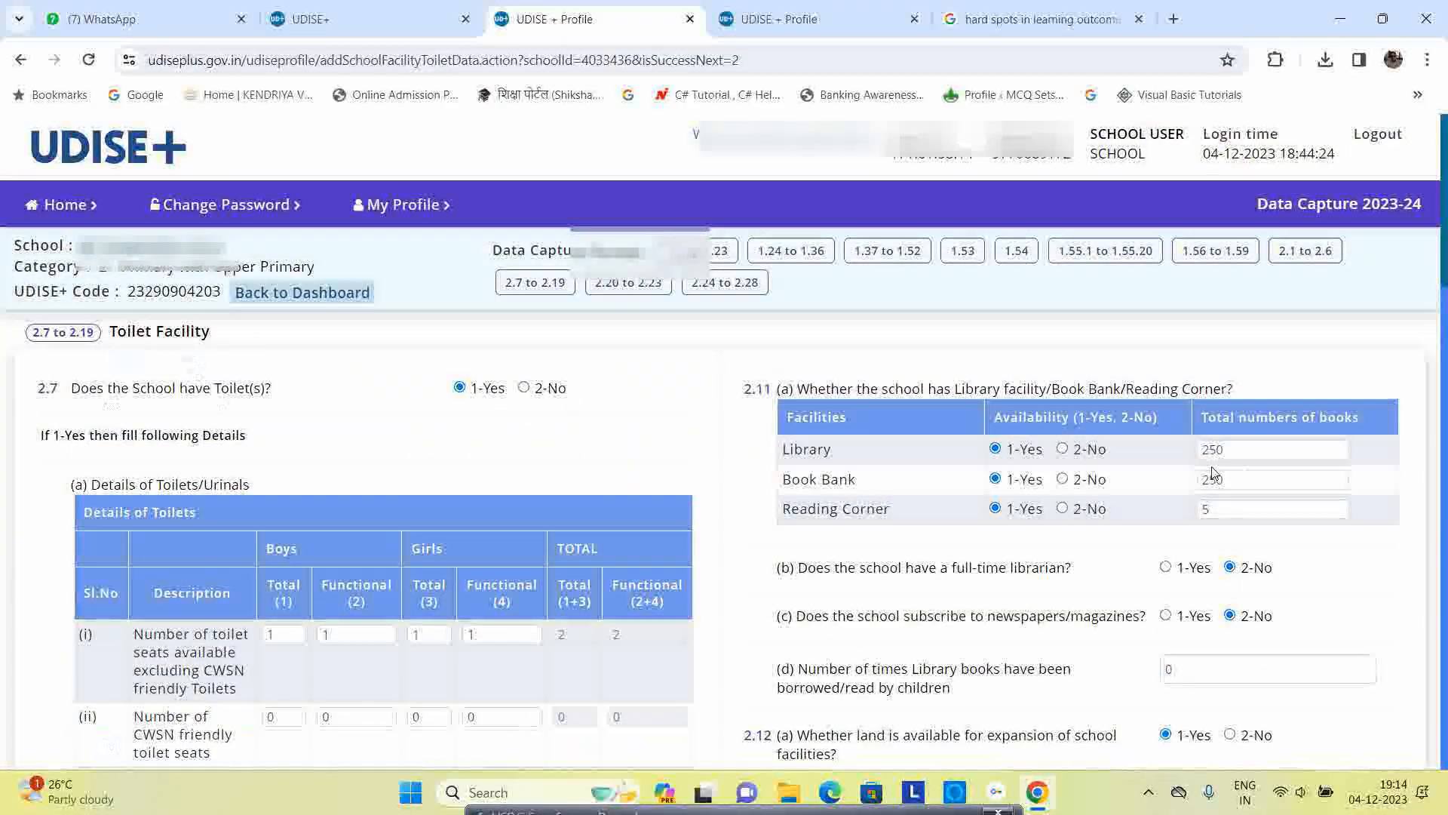
scroll(1213, 473, down, 9)
scroll(1216, 484, down, 12)
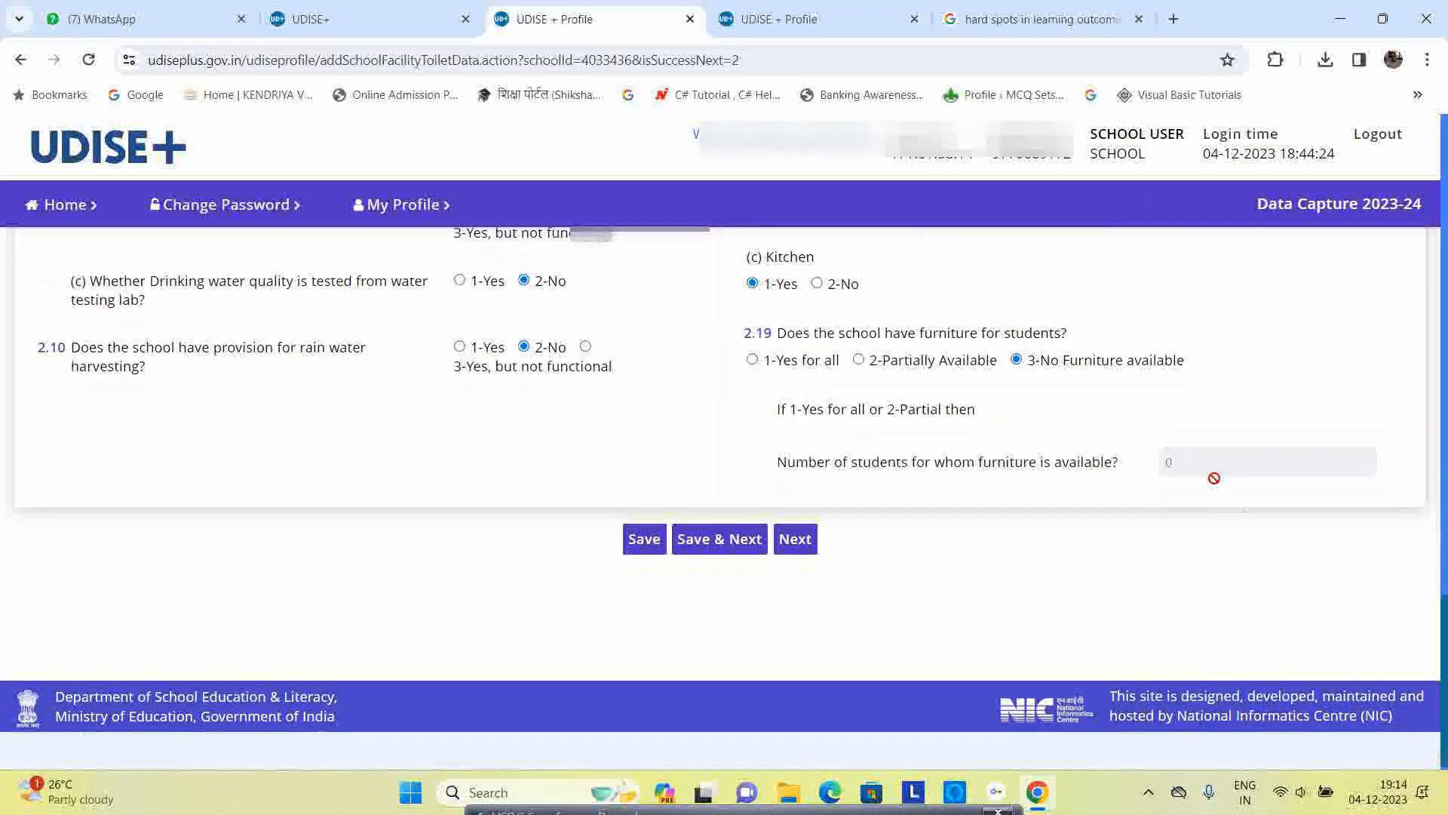
scroll(1214, 520, up, 7)
scroll(1212, 528, down, 5)
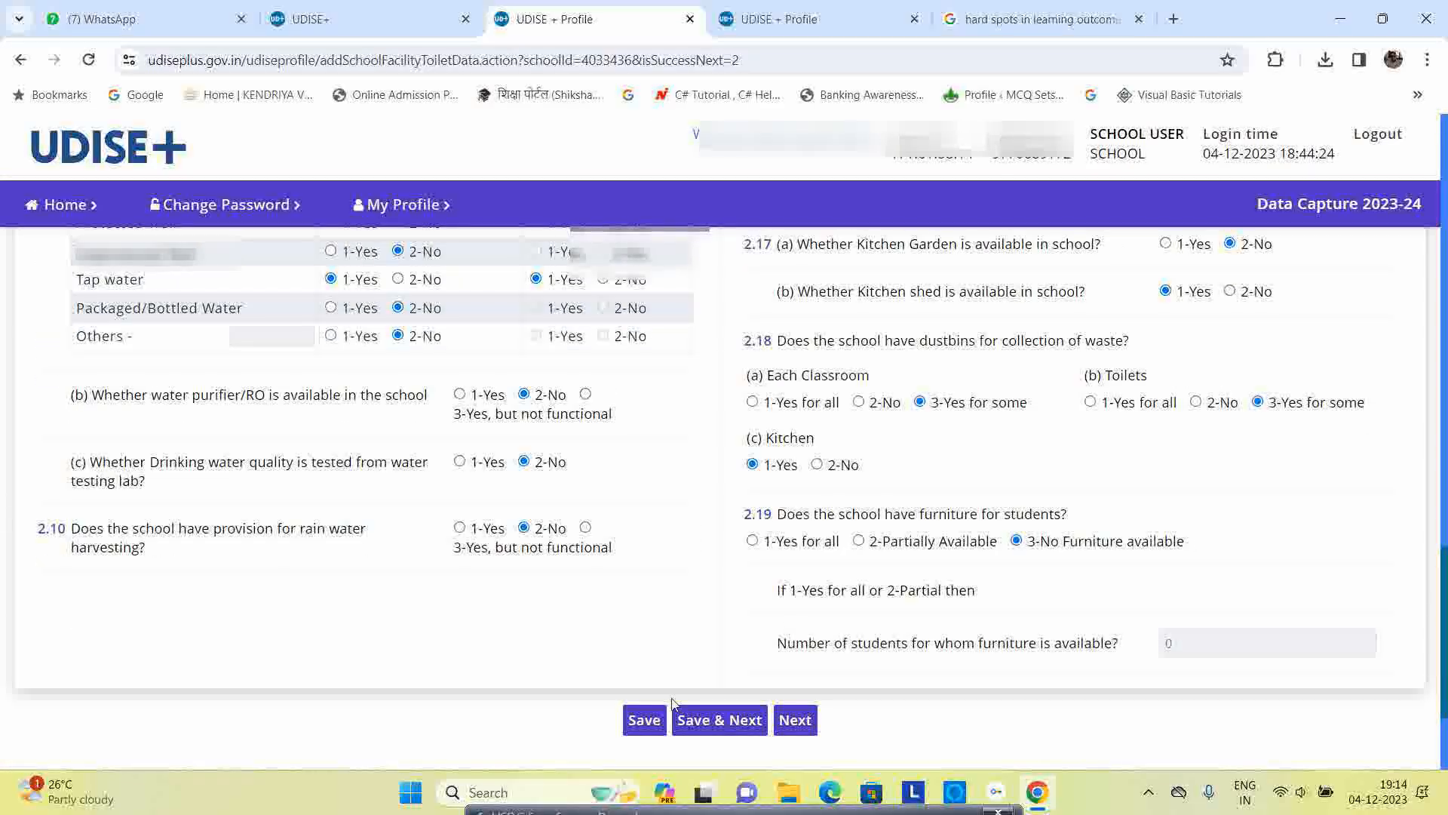
scroll(1072, 587, up, 12)
scroll(1072, 587, up, 5)
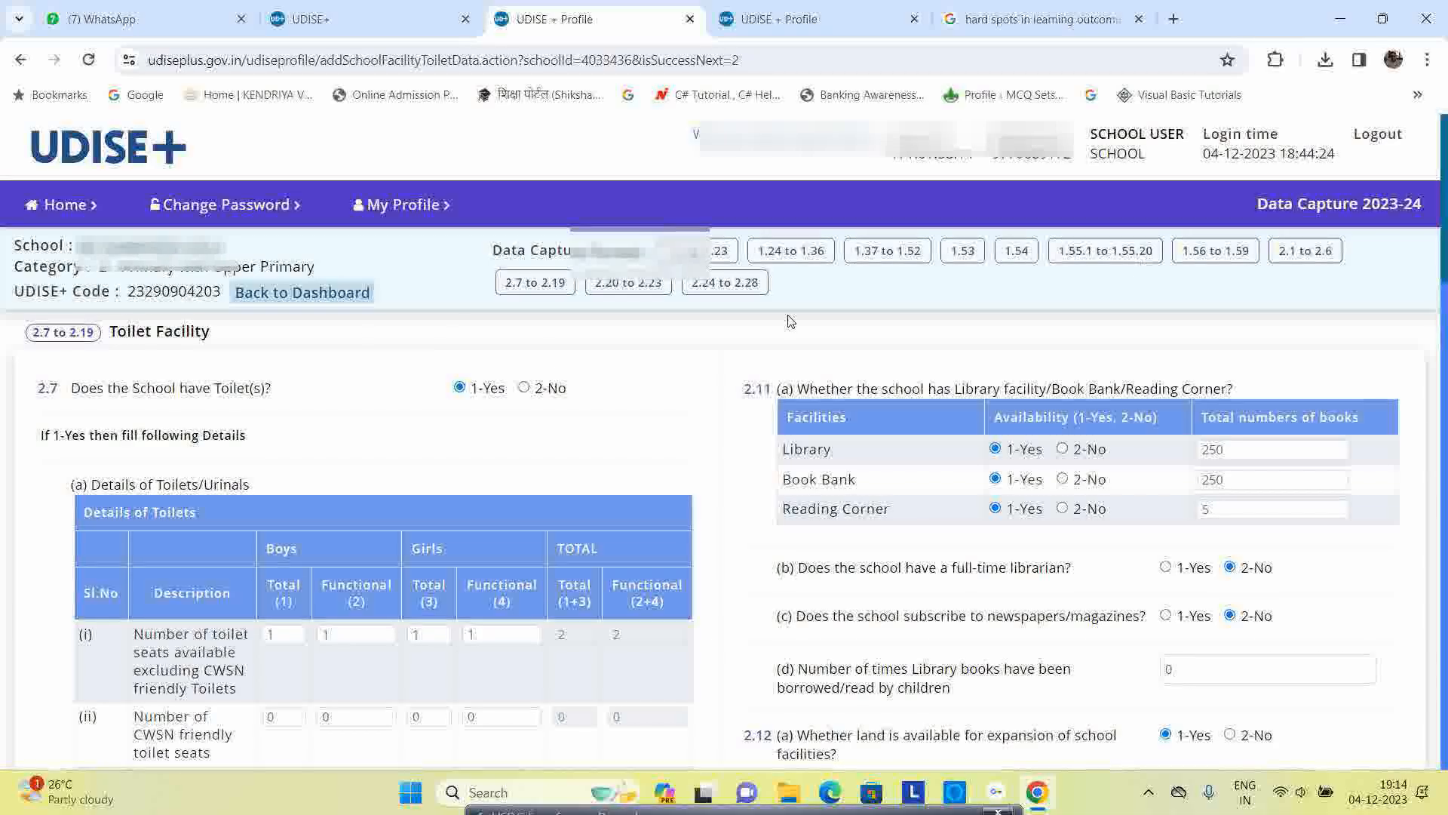
- Return to the 2.1 to 2.6 page and check the total other rooms and the Head's room availability in 2.6
click(1301, 257)
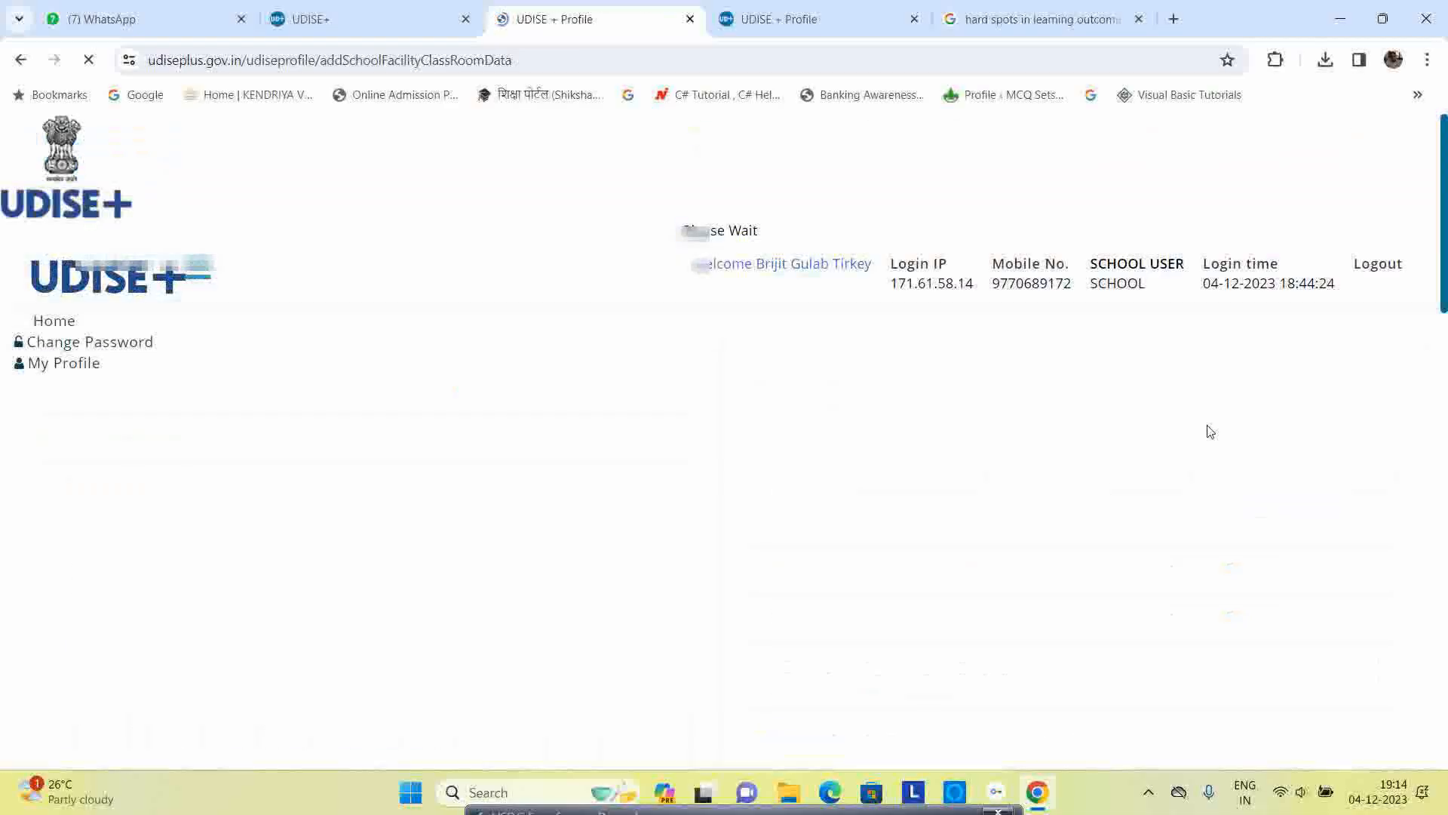
scroll(1172, 526, down, 2)
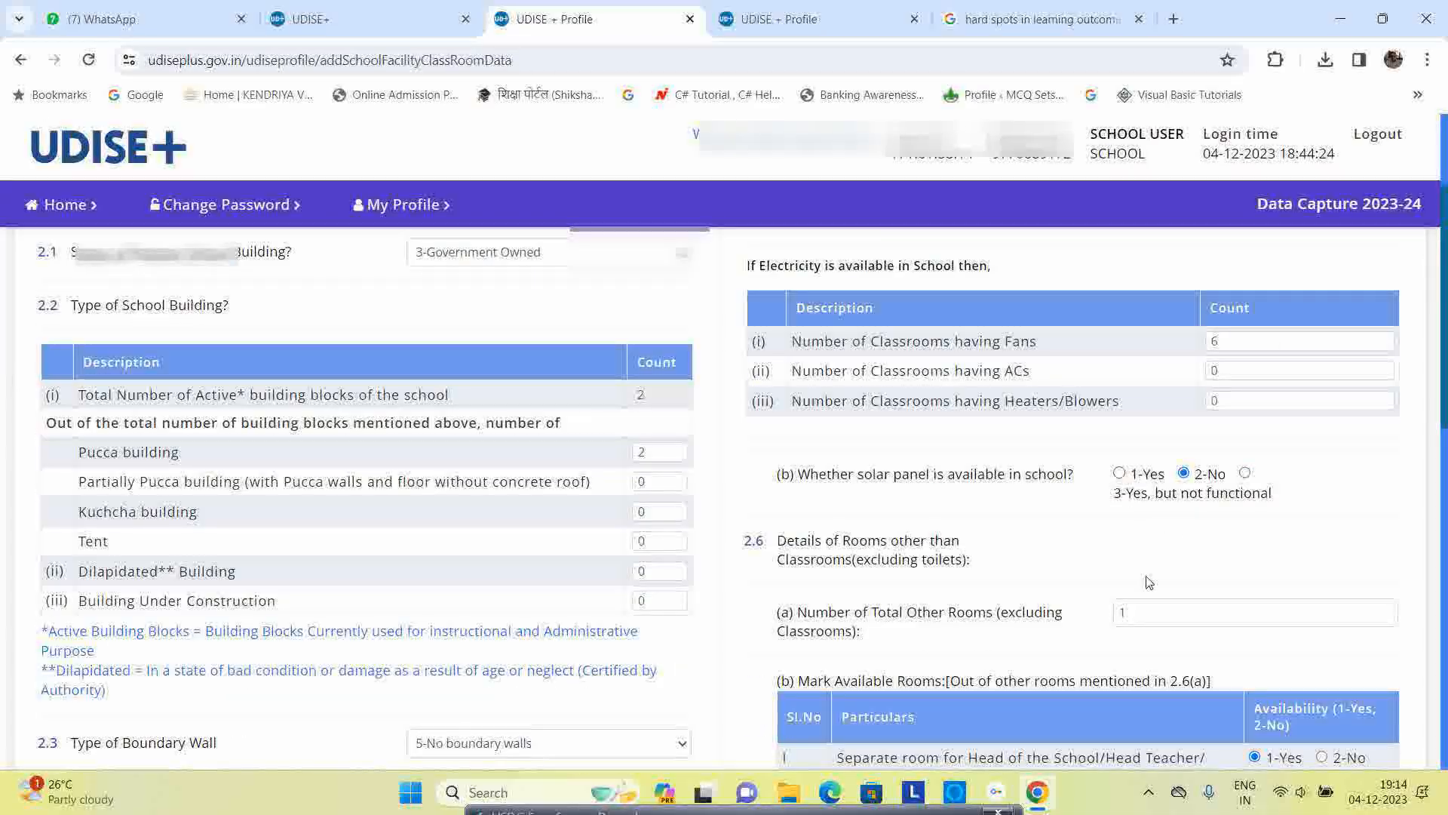
scroll(1131, 520, down, 1)
click(1138, 518)
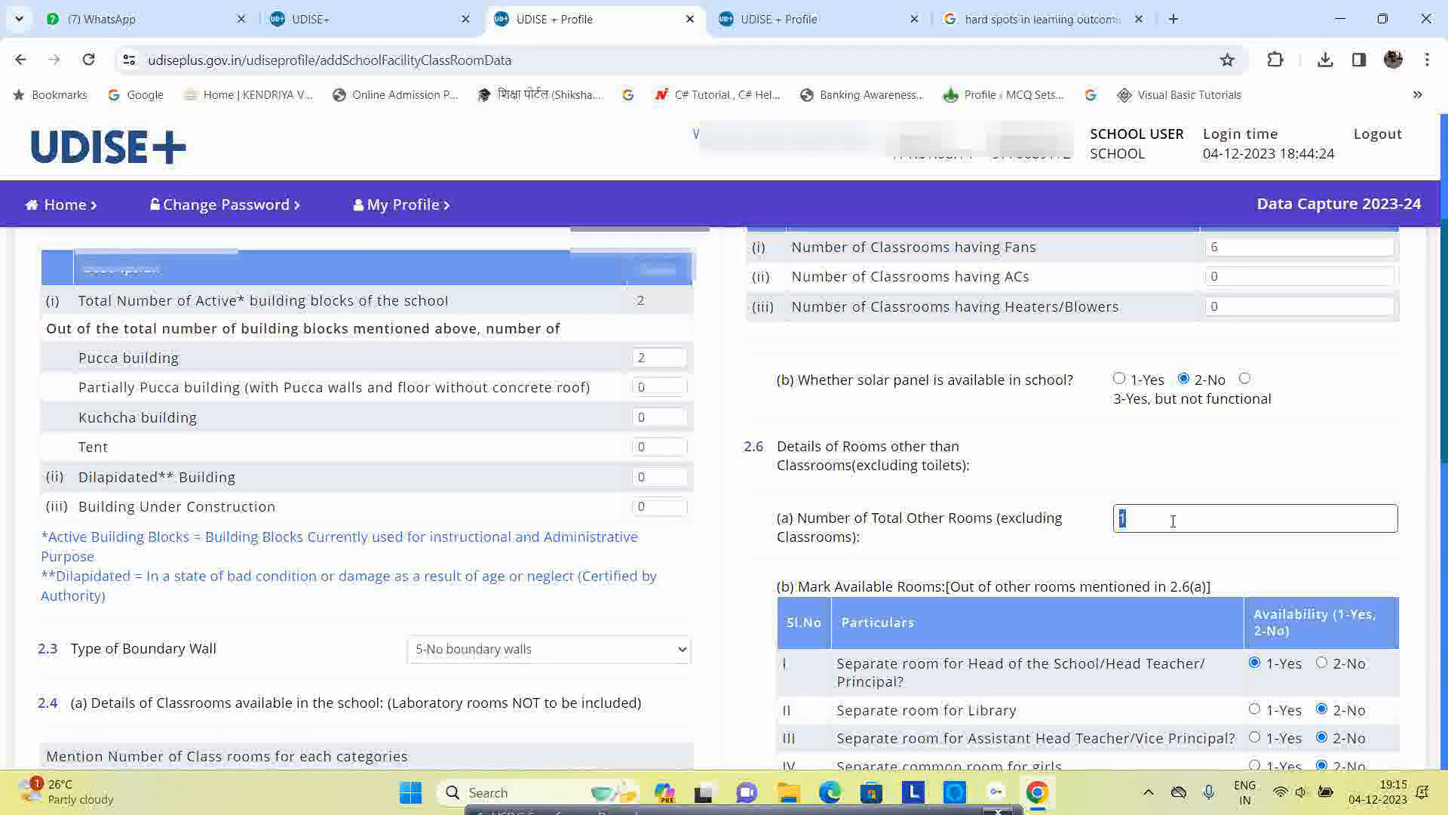
scroll(1246, 632, down, 3)
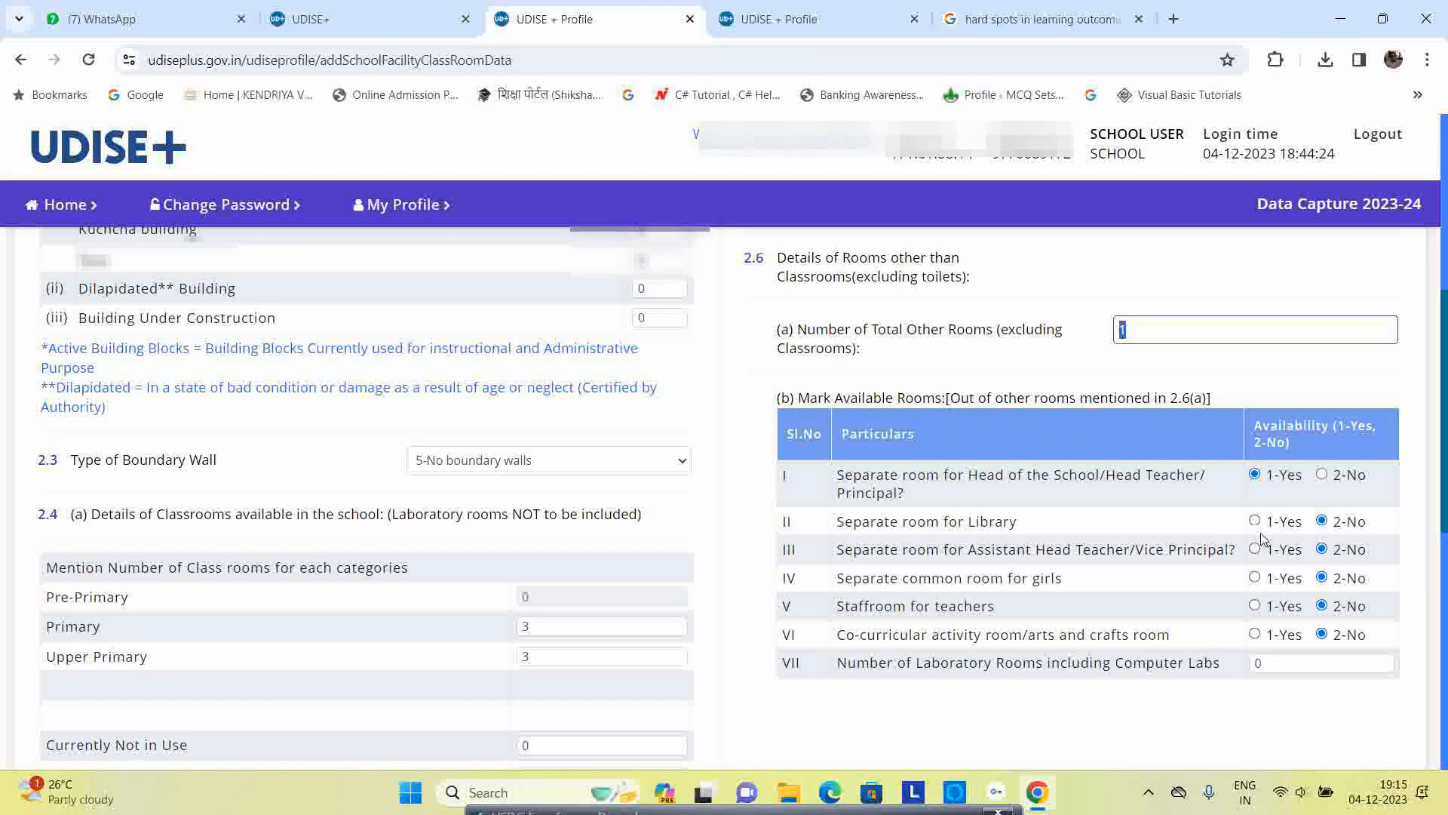
click(1256, 484)
- Try to save the page with the Number of Total Other Rooms in 2.6(a) set to 0, and recheck the 2.6(b) availability list
click(1136, 330)
key(ctrl+a)
text(0)
scroll(828, 601, down, 10)
click(717, 650)
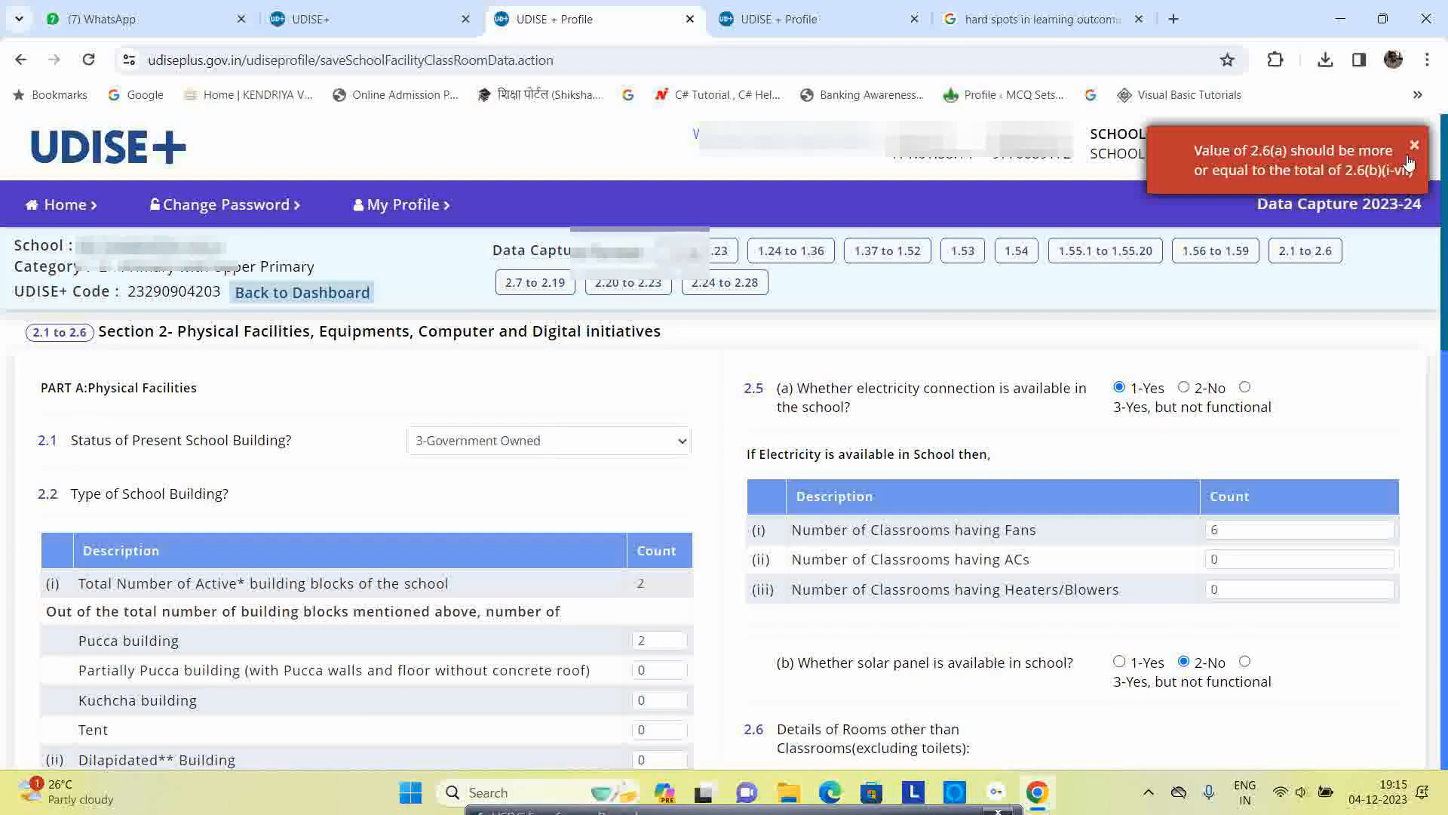
scroll(967, 452, down, 3)
scroll(967, 453, down, 4)
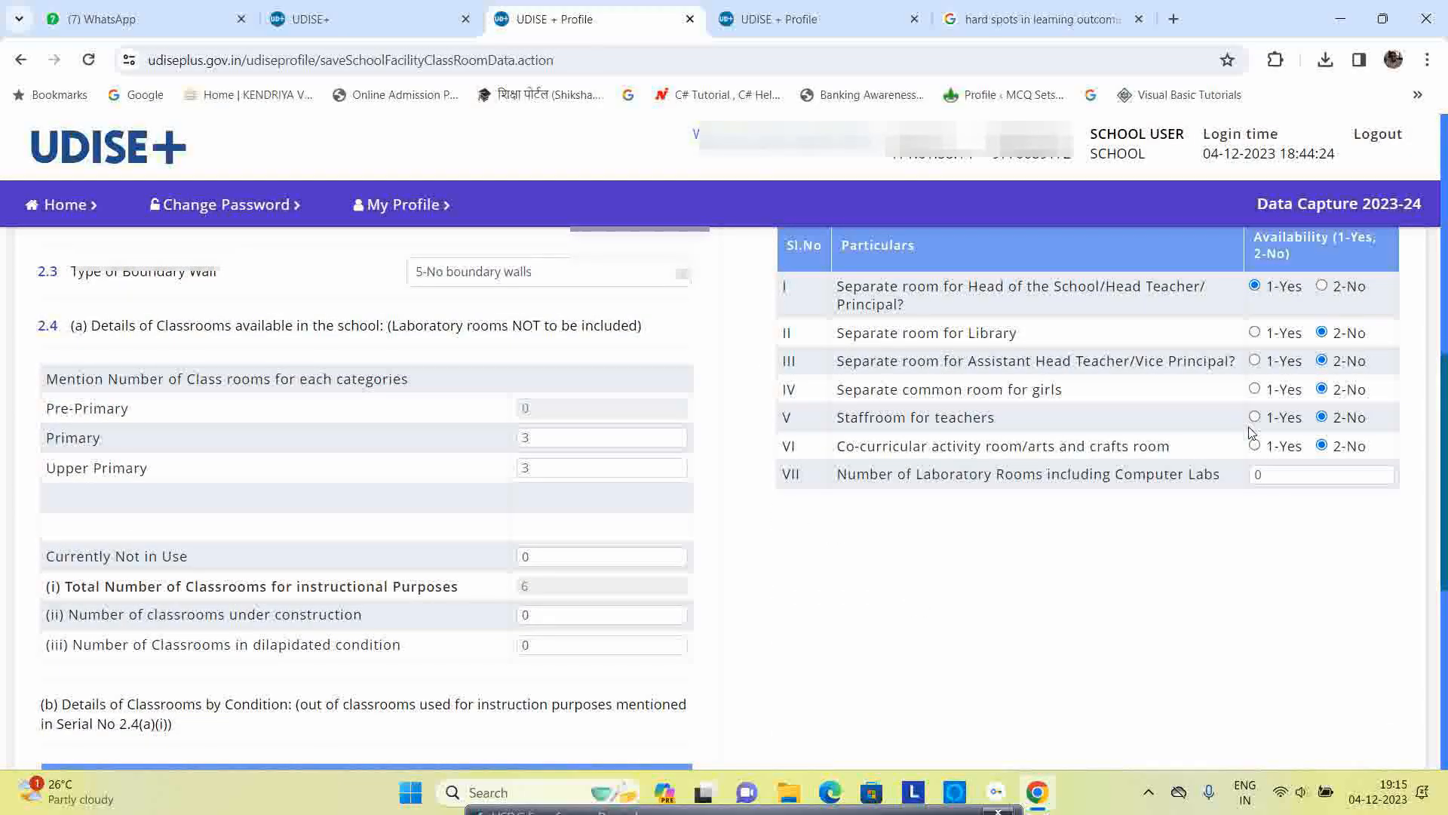
- Set the Number of Total Other Rooms in 2.6(a) to 1, then save and continue to the 2.7 to 2.19 page
scroll(1251, 432, up, 2)
double_click(1160, 335)
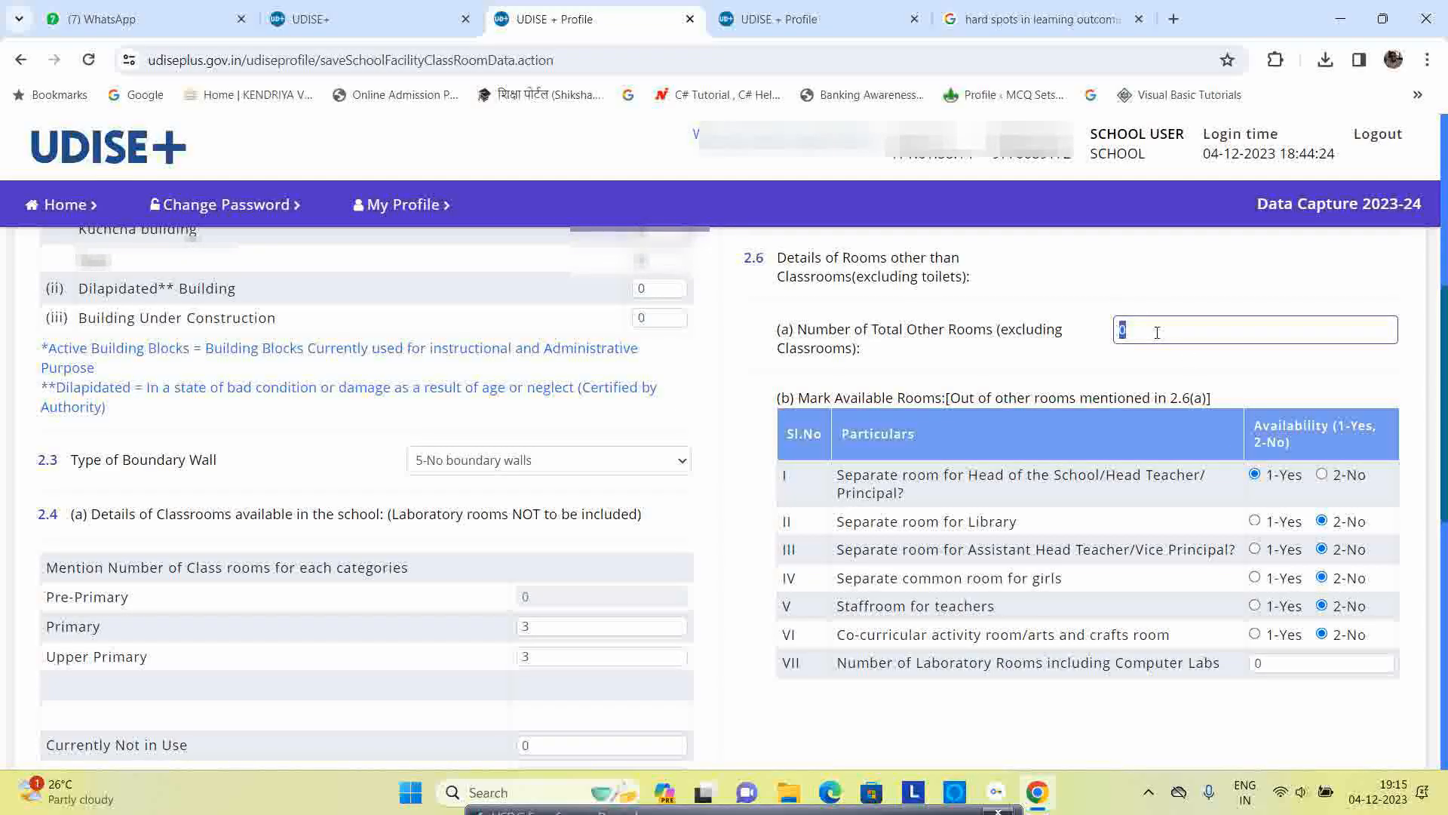
click(759, 433)
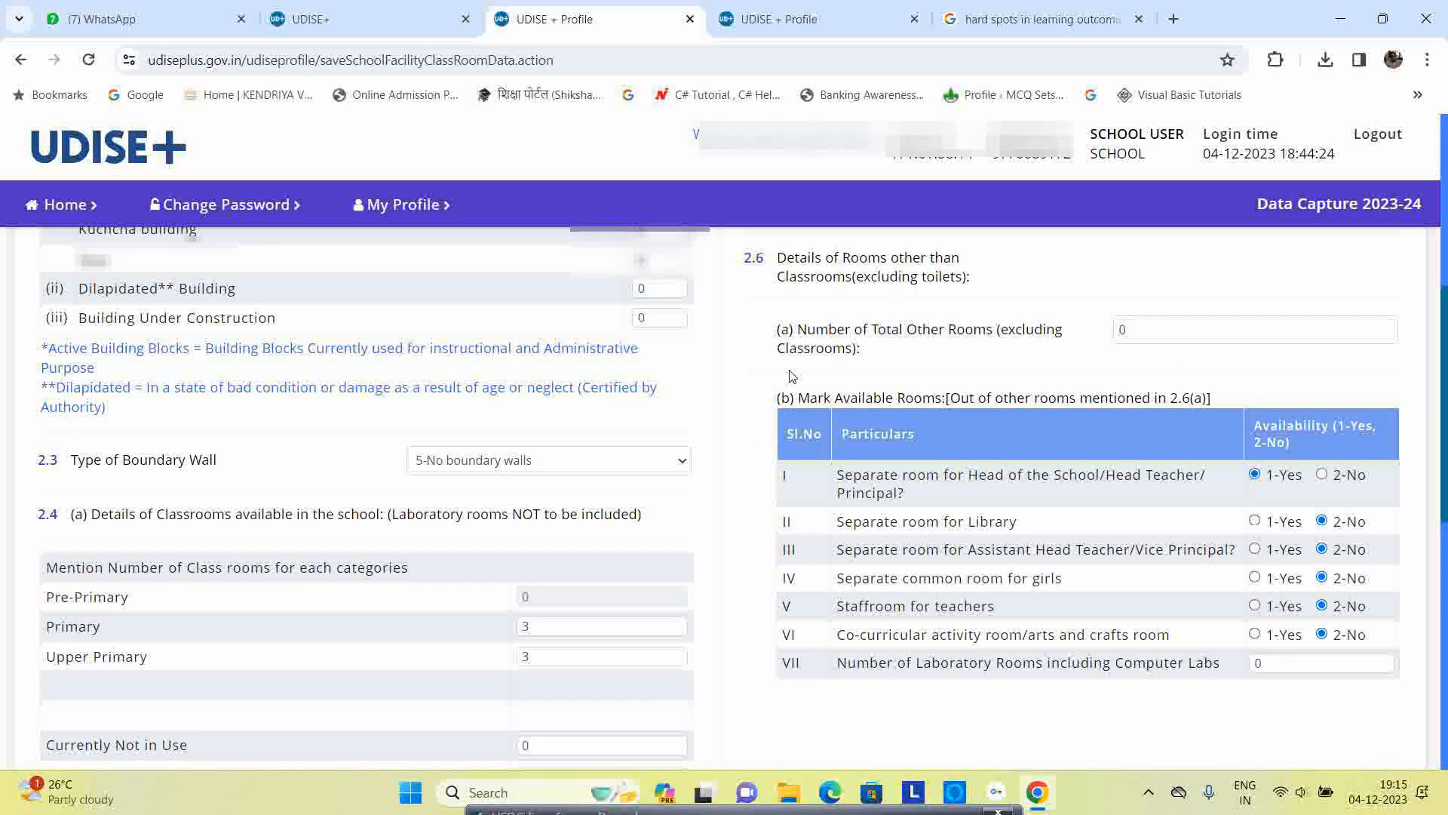
double_click(786, 346)
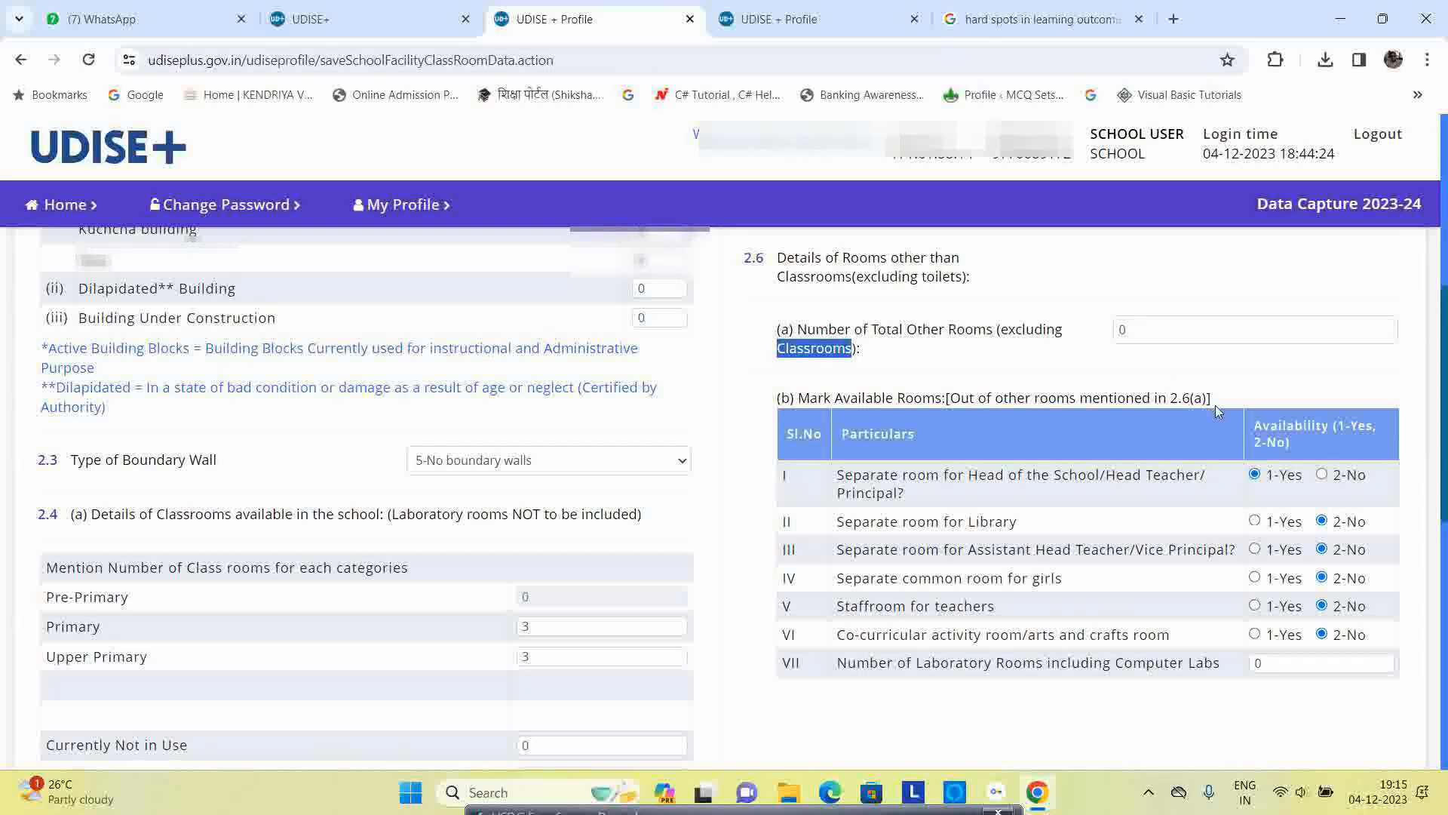
click(1144, 336)
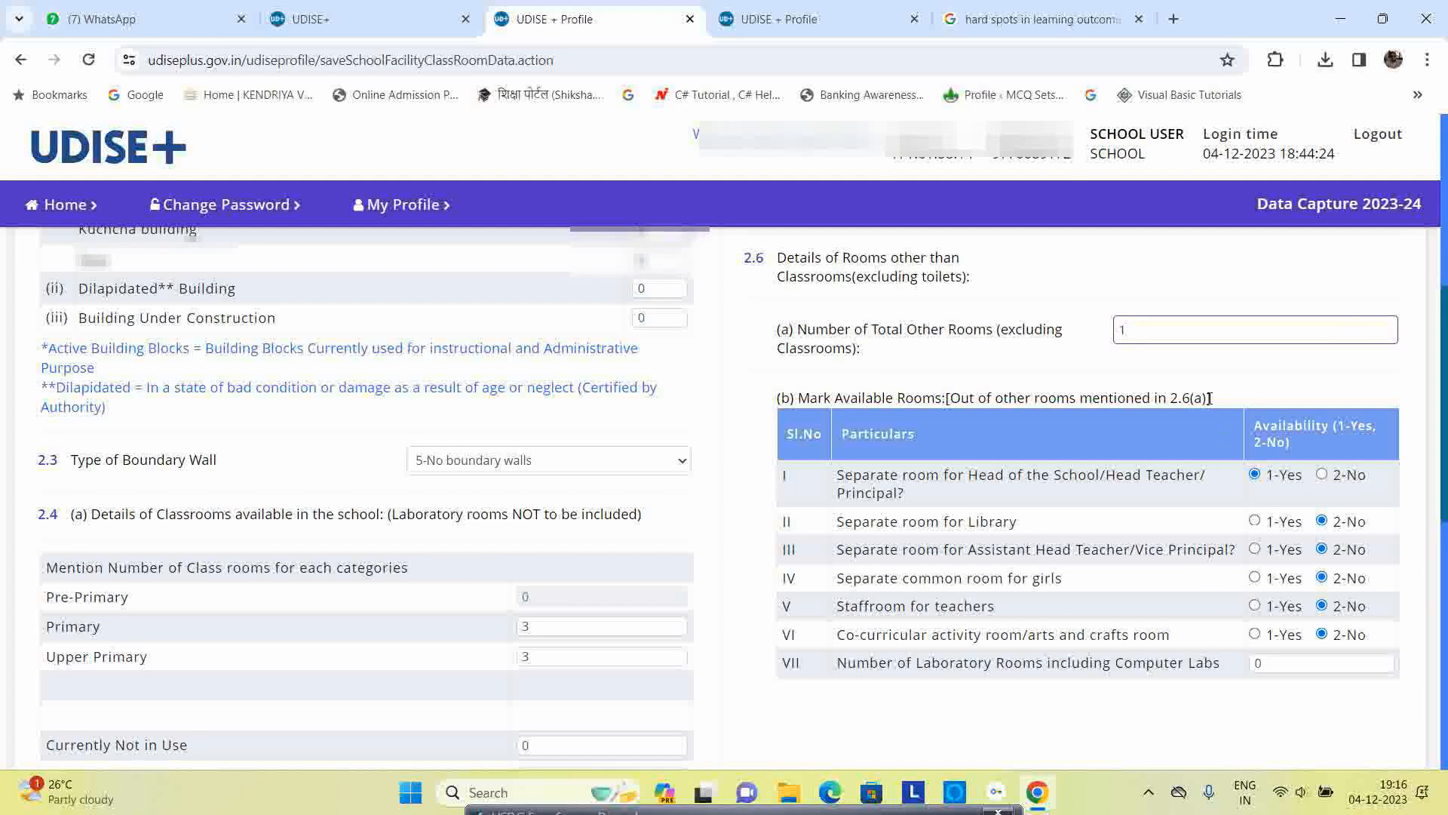
scroll(1221, 585, down, 8)
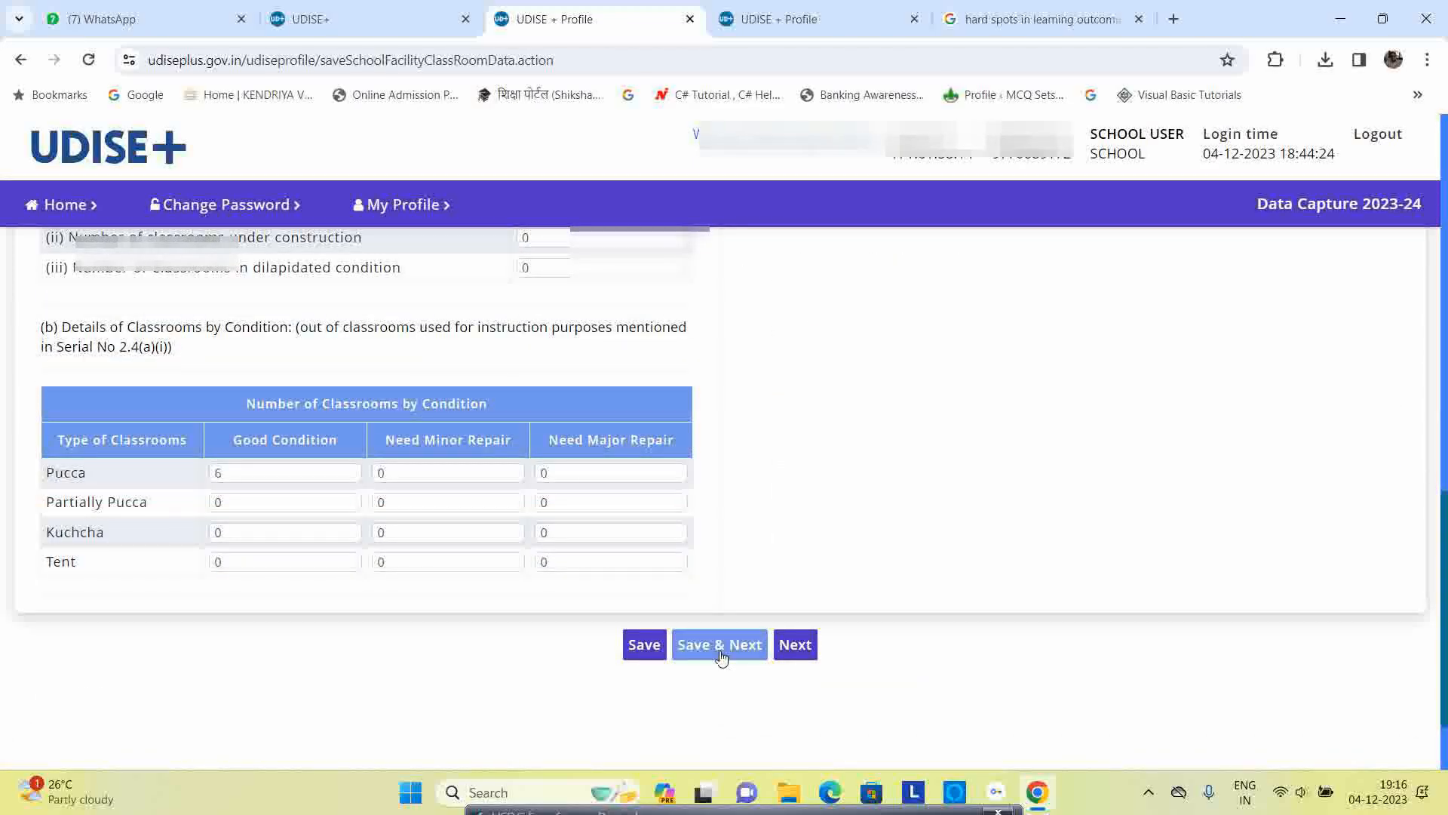
click(724, 645)
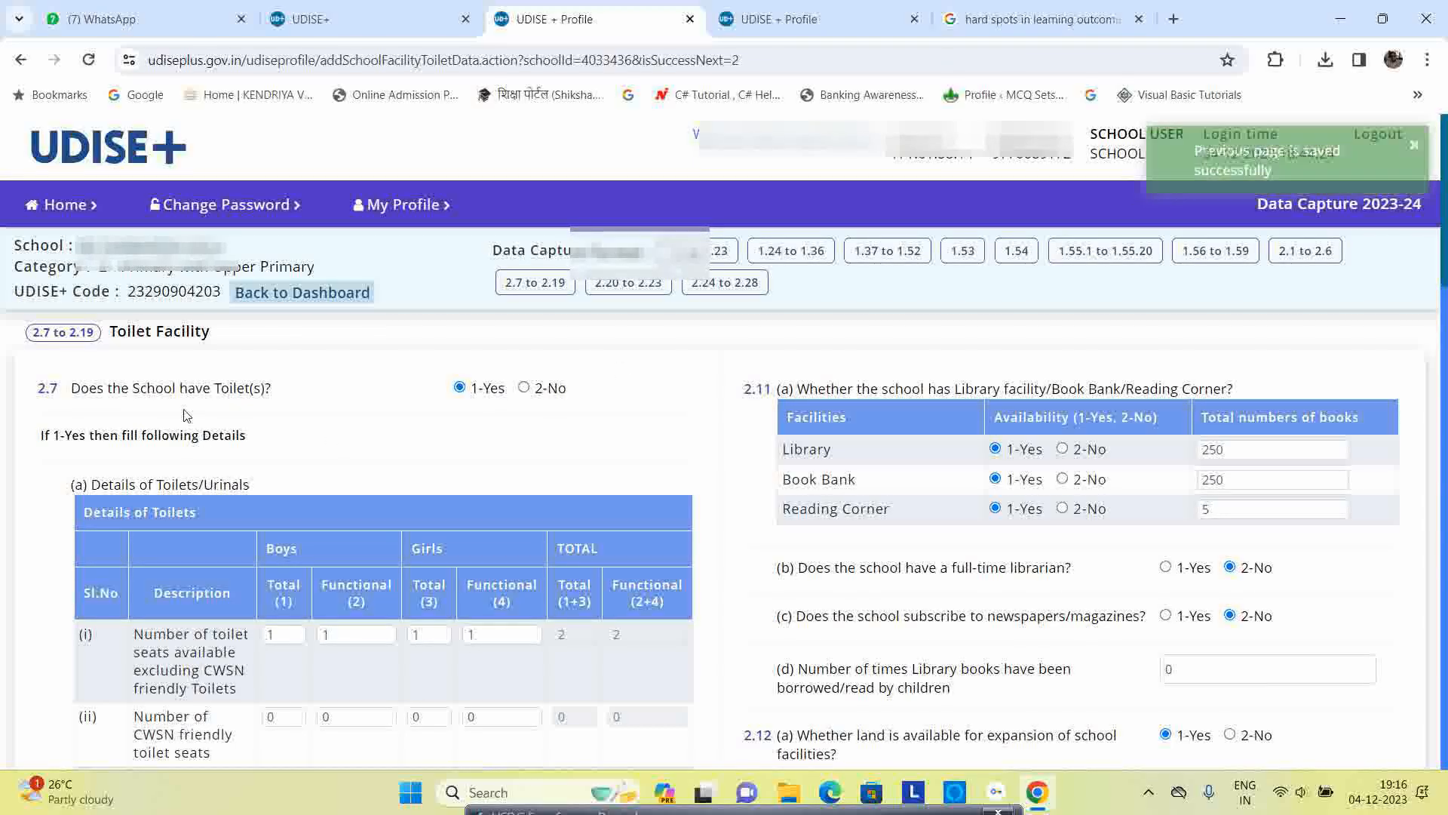
- Examine the 2.7 toilet availability answer and the boys' and girls' toilet seat counts excluding CWSN friendly toilets
drag(111, 331, 211, 333)
click(277, 354)
scroll(279, 360, down, 1)
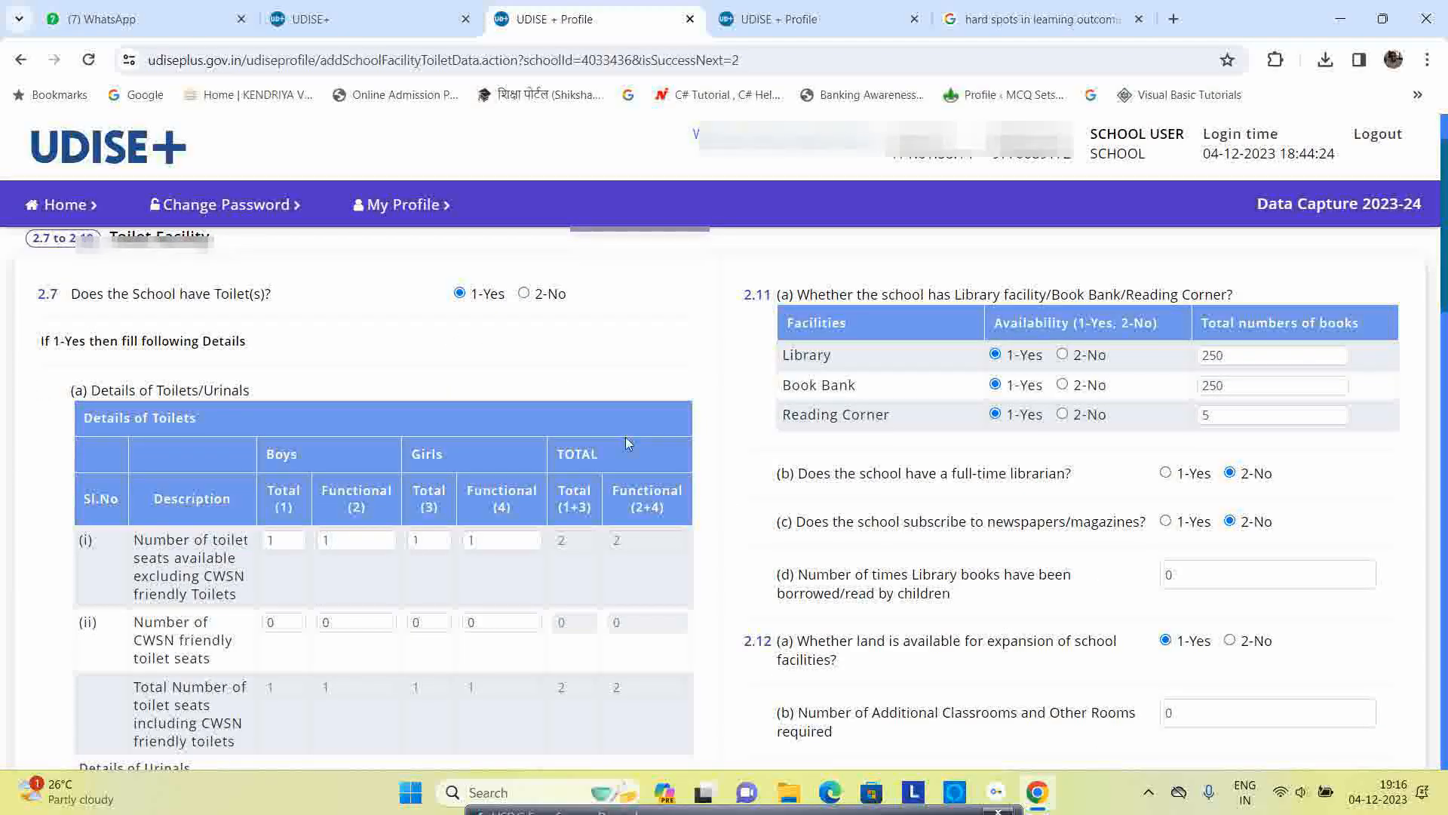
scroll(566, 355, down, 1)
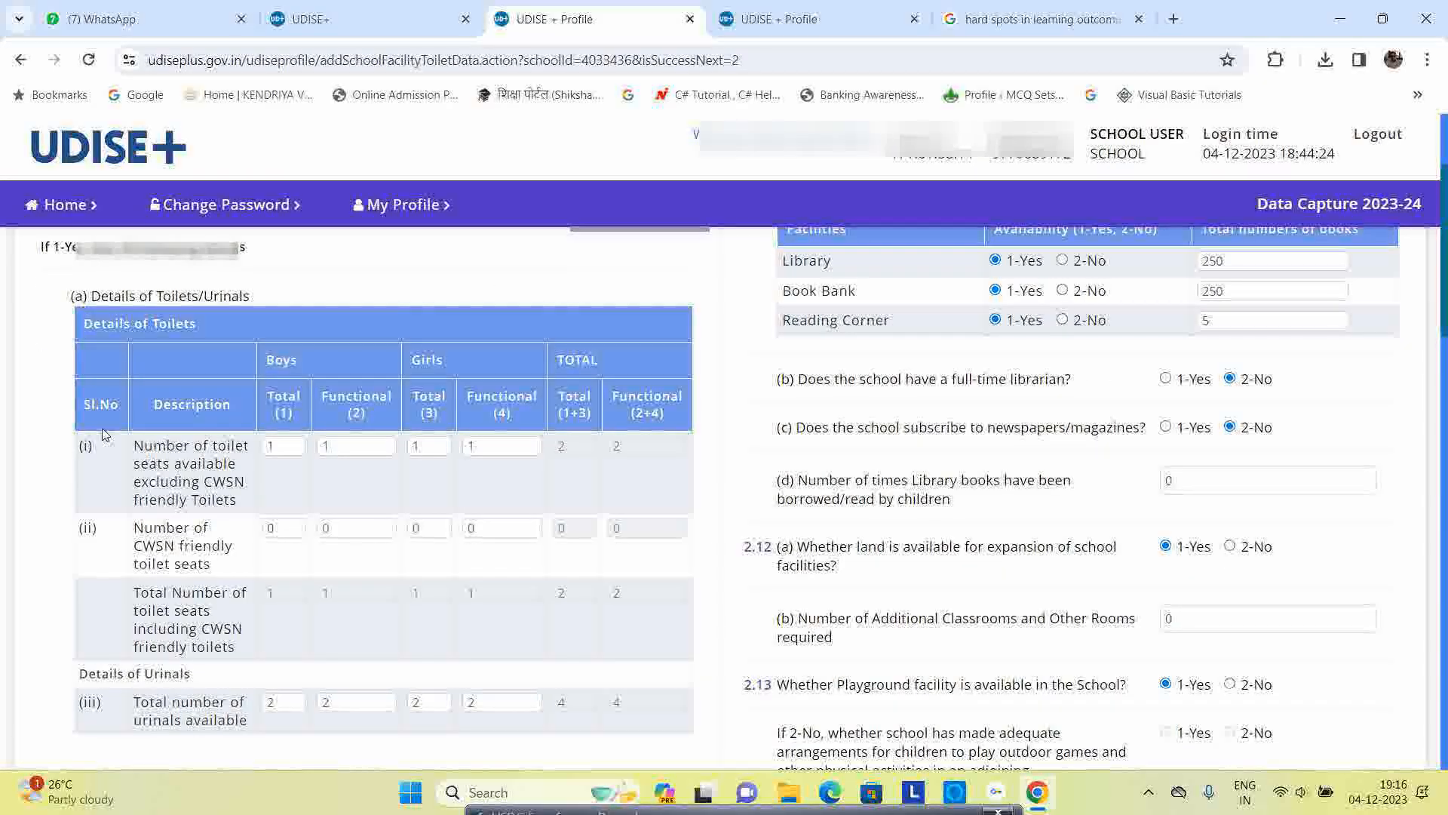
drag(258, 472, 615, 480)
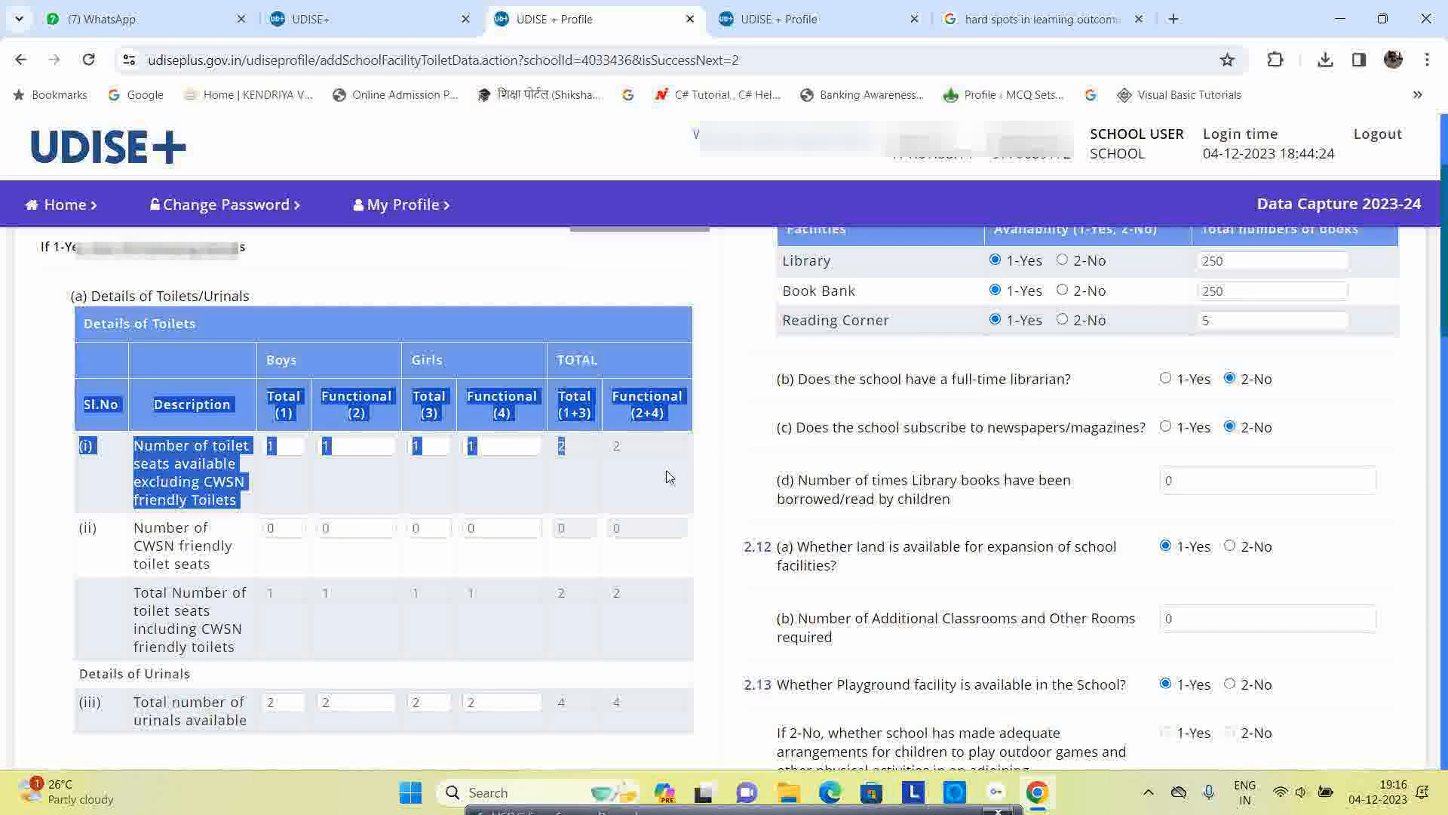
click(326, 527)
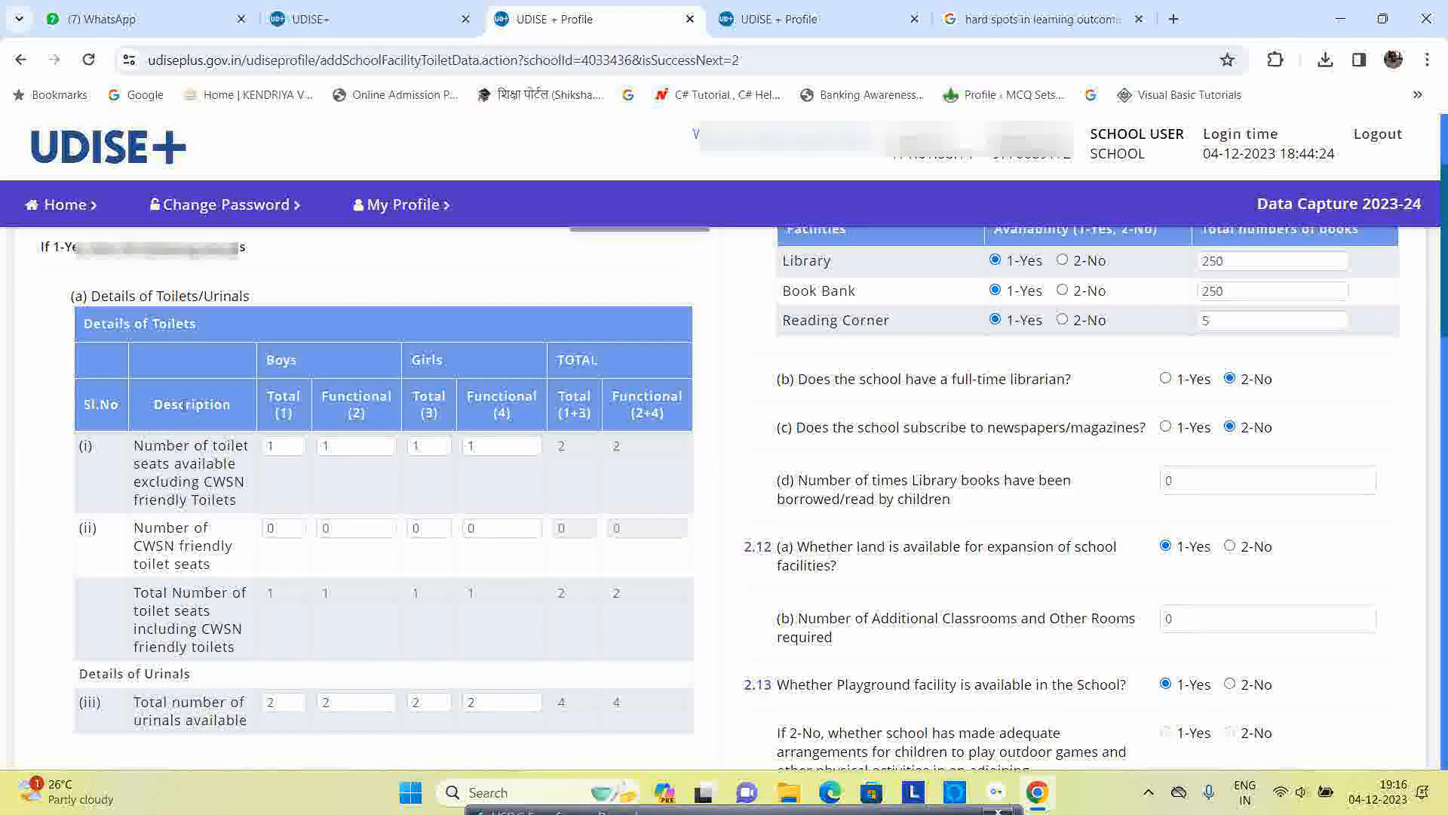
drag(131, 451, 251, 507)
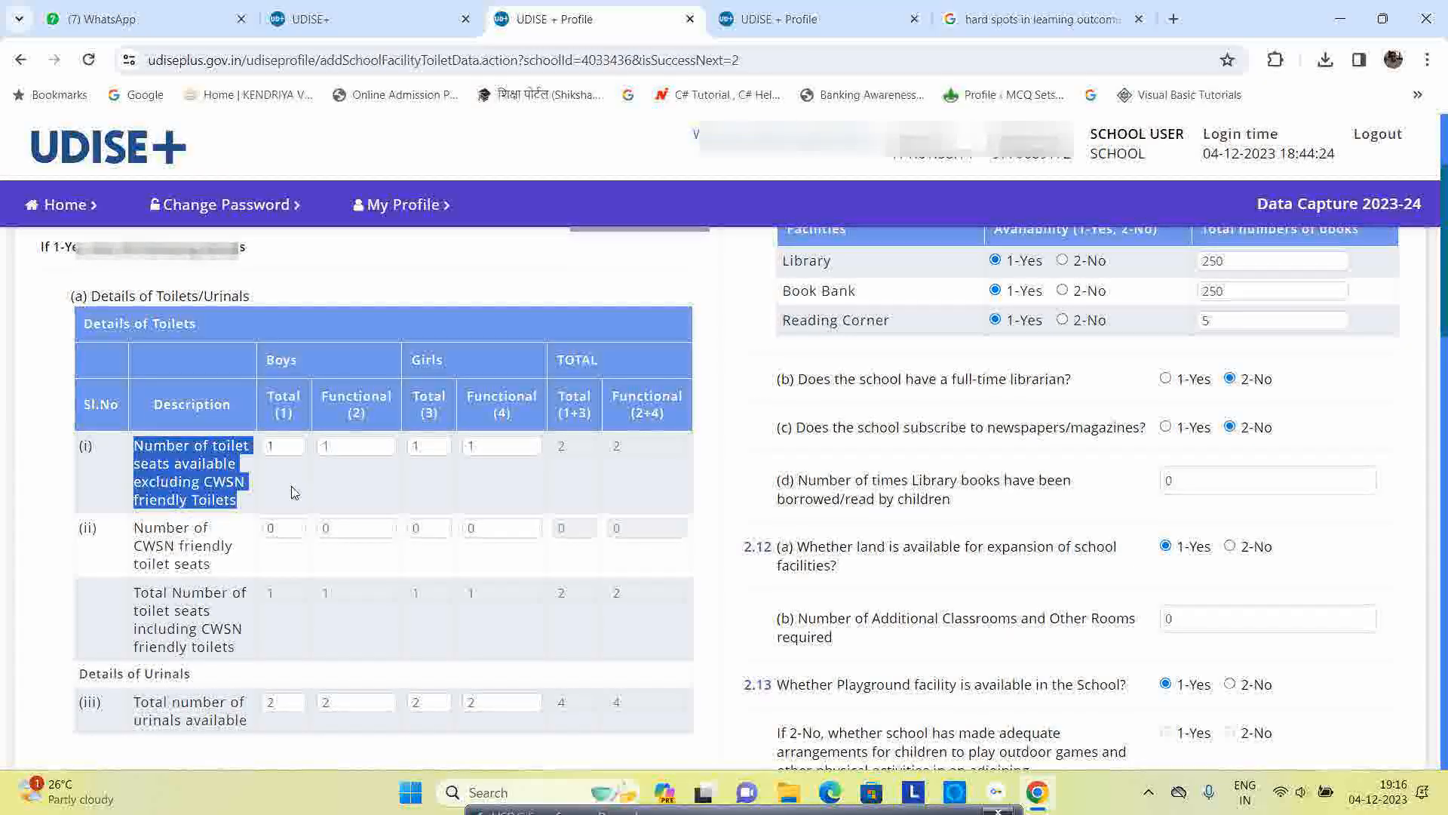
click(260, 462)
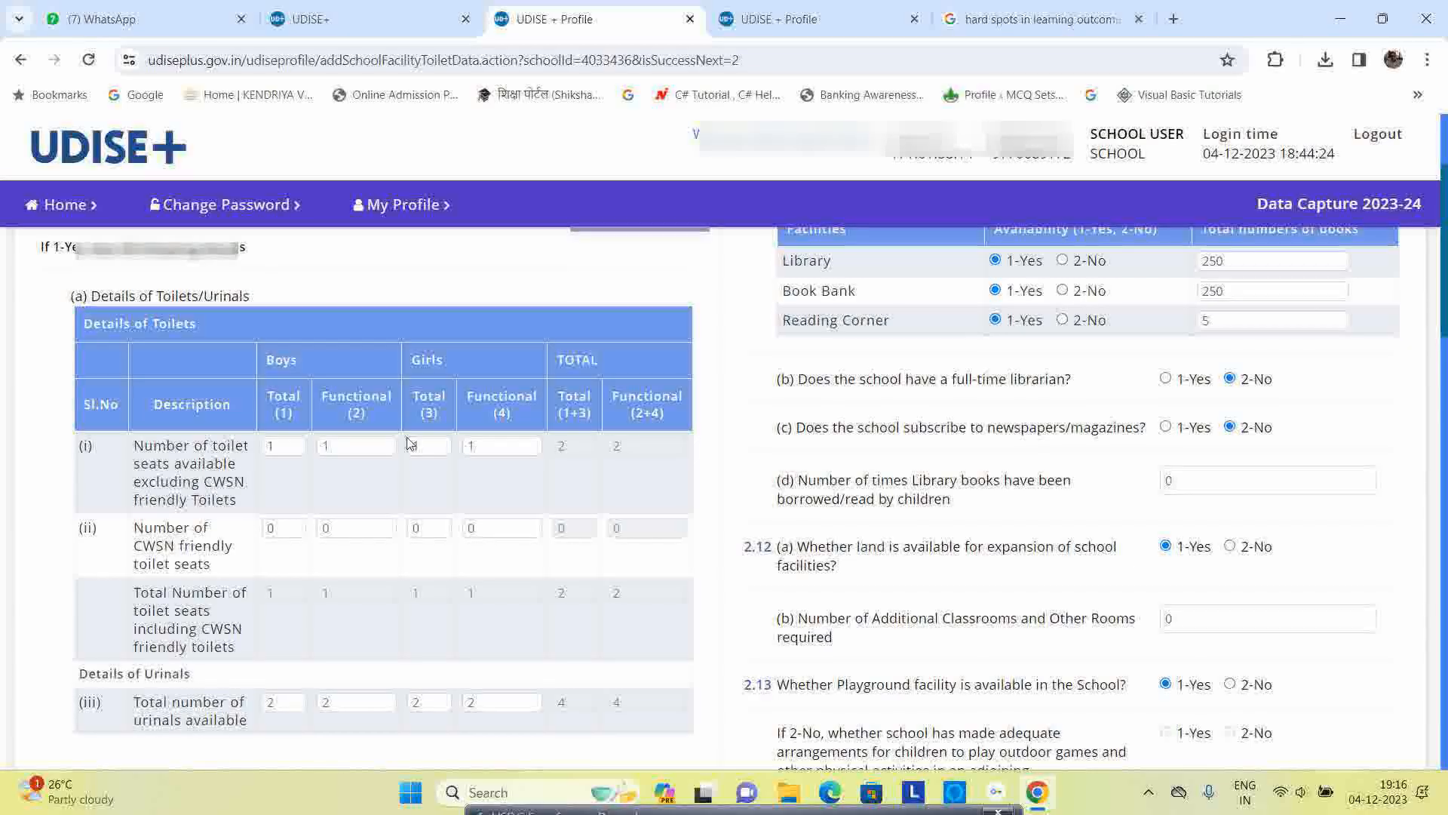
click(294, 443)
click(354, 446)
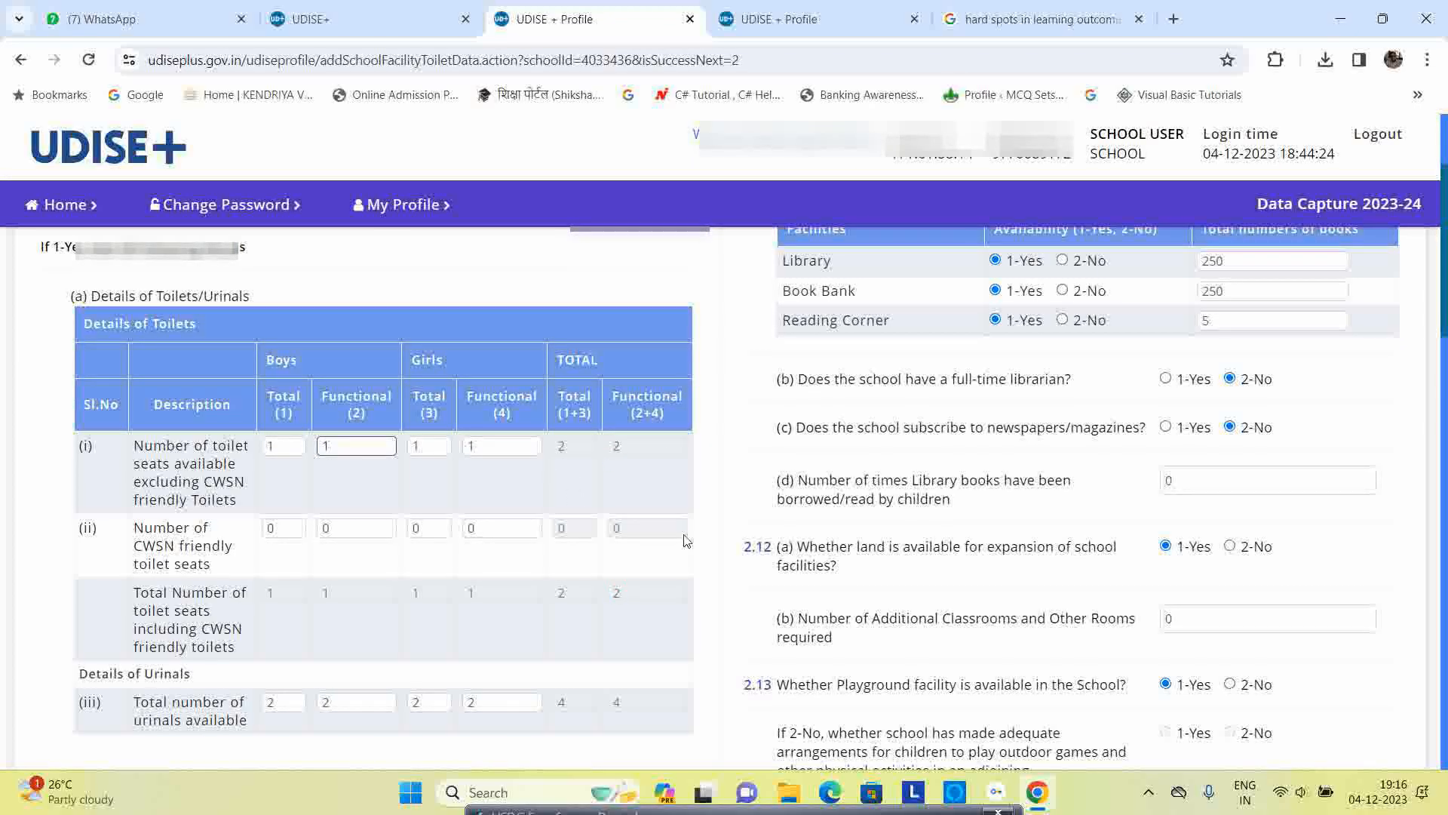
- Compare the CWSN friendly toilet seats row with the row excluding CWSN friendly toilets in 2.7(a)
drag(132, 528, 226, 573)
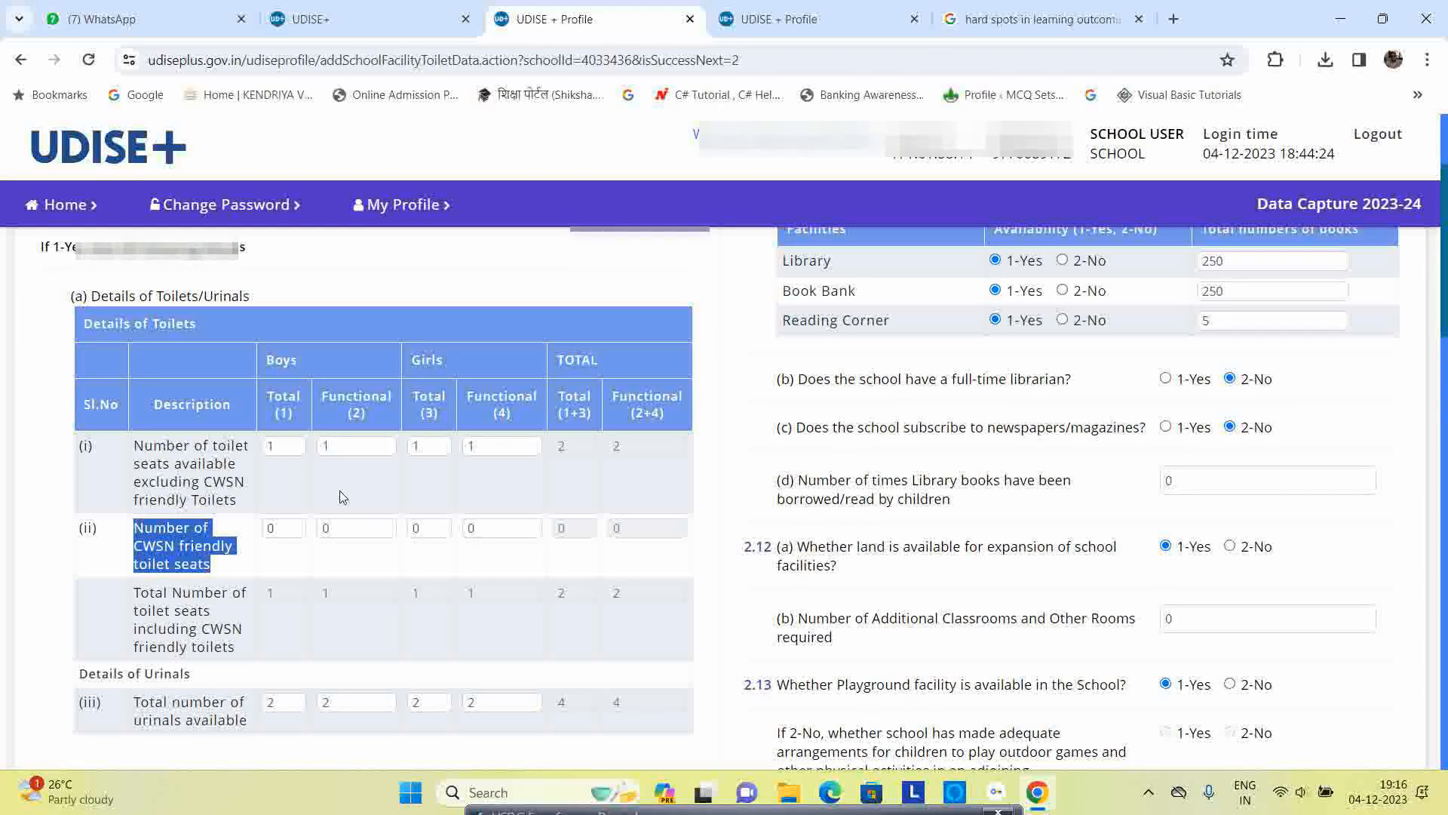
click(315, 482)
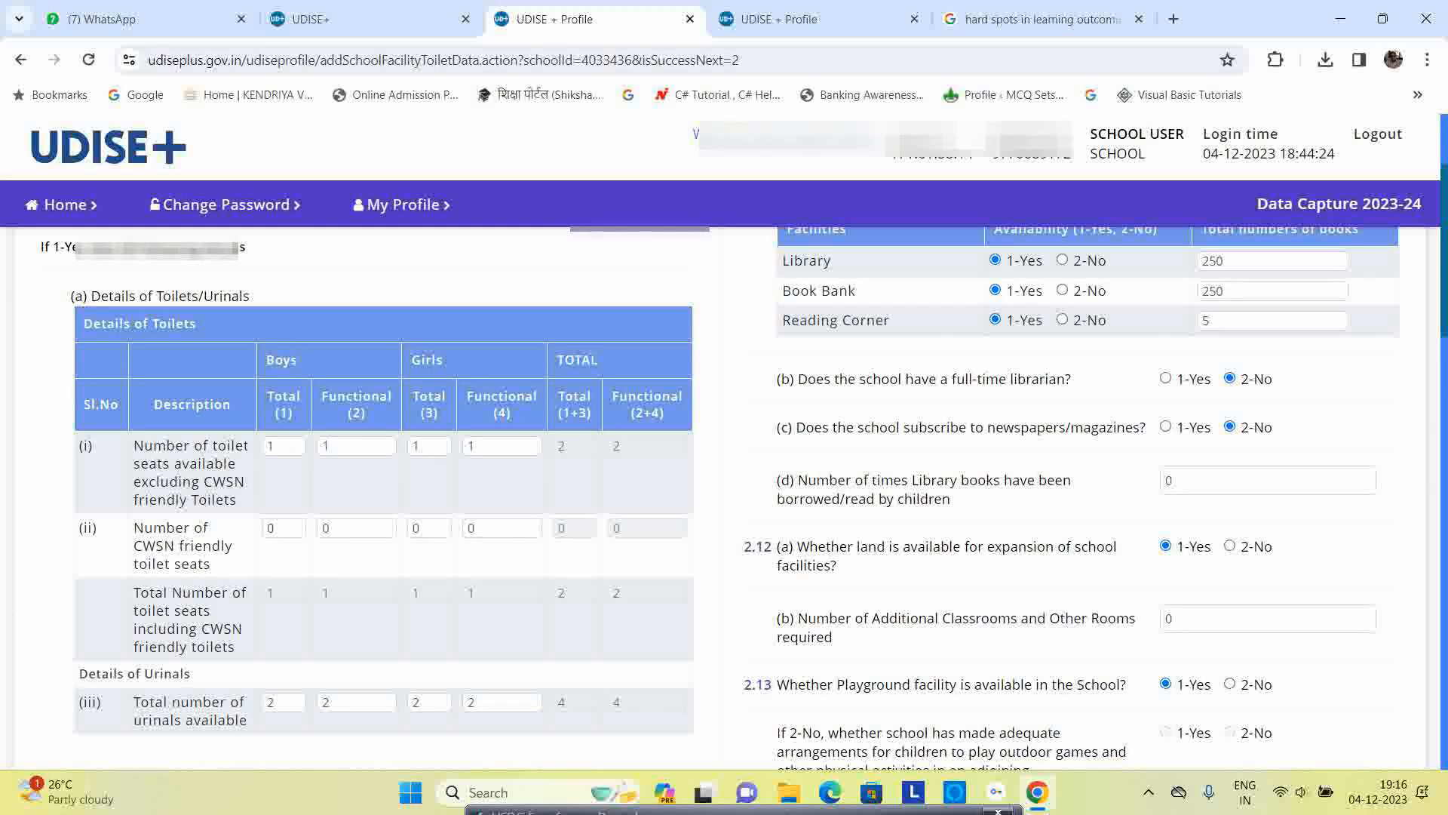
drag(135, 448, 234, 504)
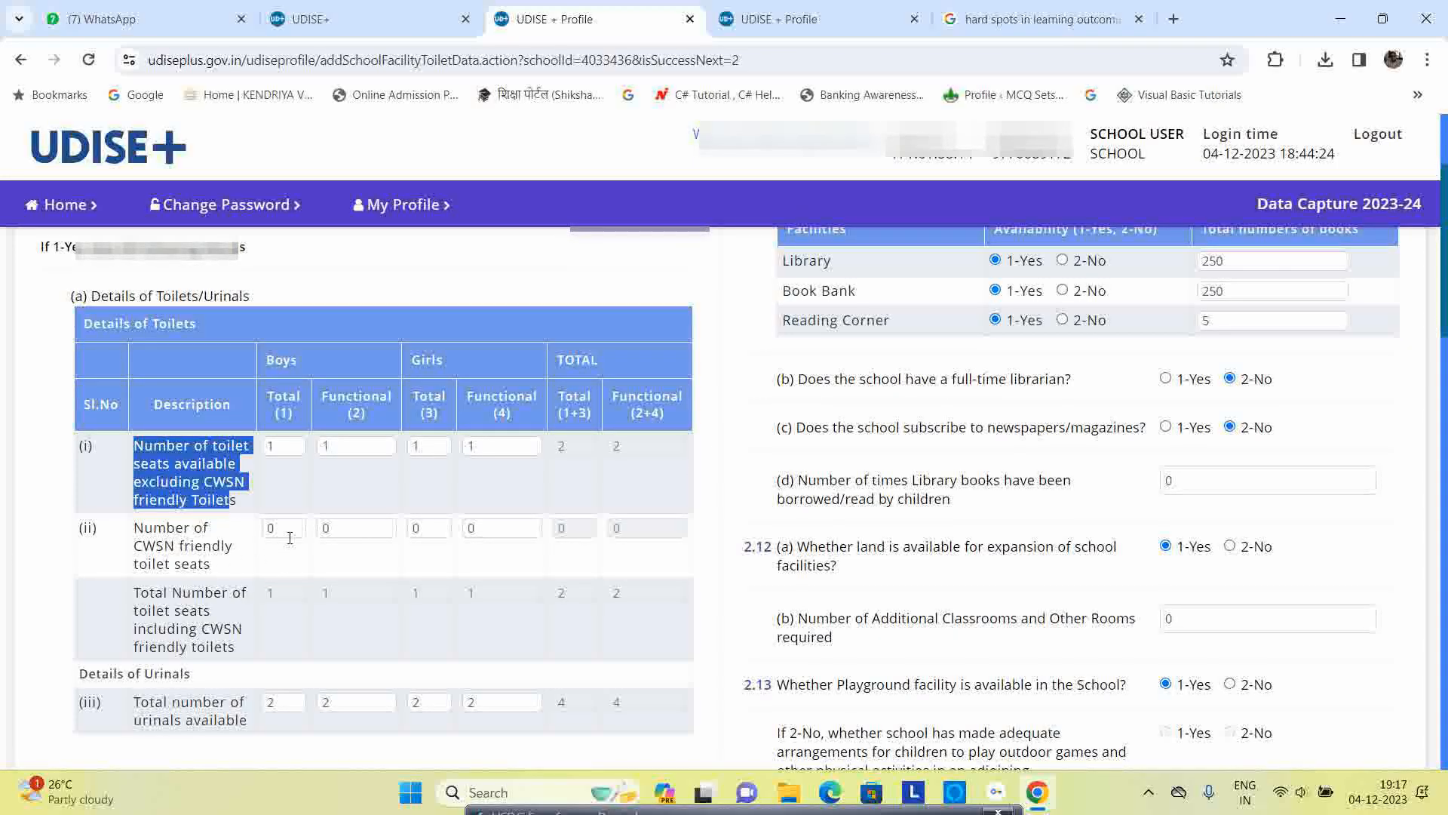
click(321, 514)
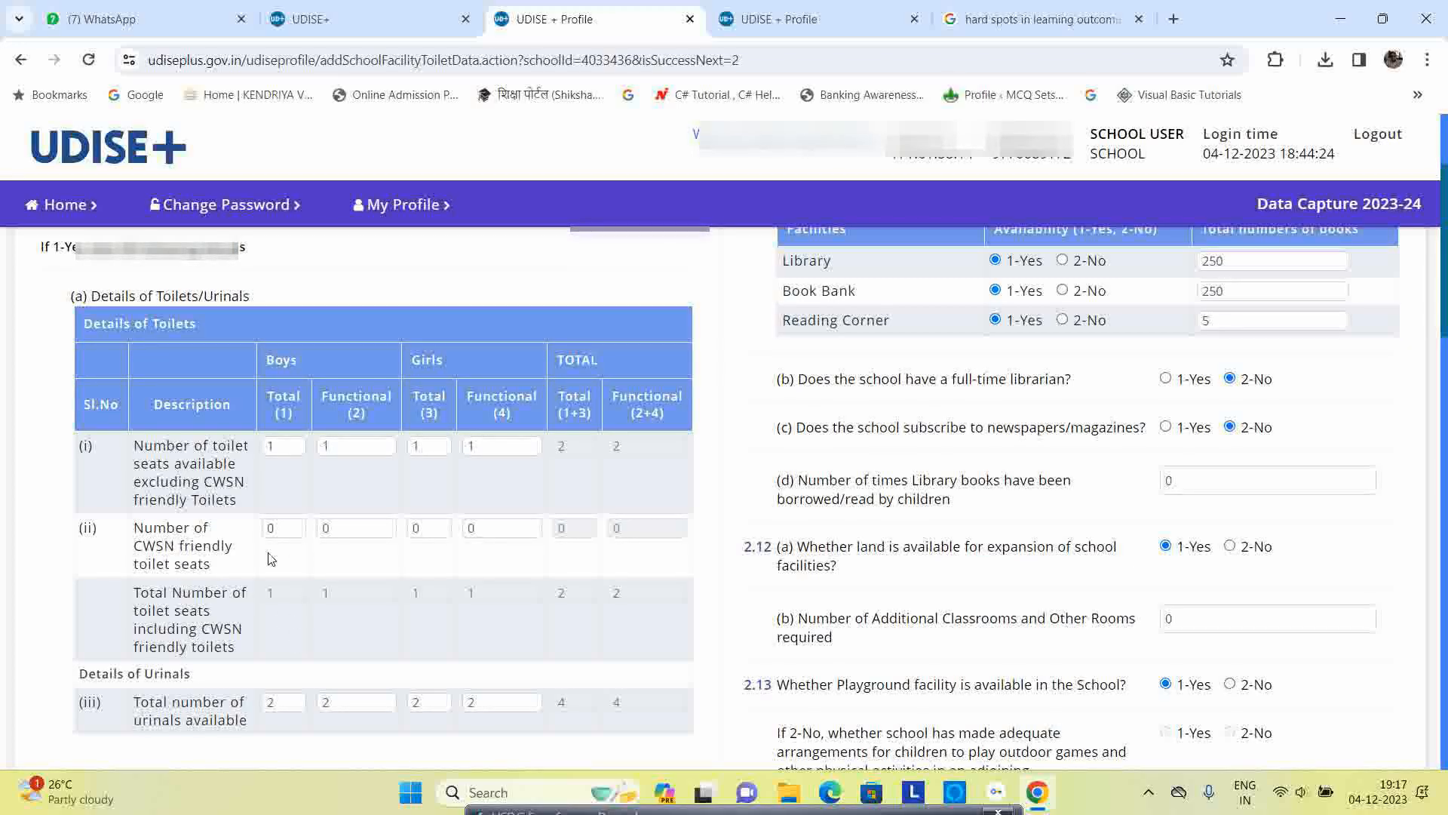
drag(133, 529, 223, 577)
click(295, 565)
drag(135, 446, 231, 504)
click(304, 486)
double_click(284, 528)
click(515, 483)
- Review the urinal counts and the 2.7(b) to (f) questions on running water, hand washing, toilet location, incinerator and sanitary pad vending machine
scroll(513, 481, down, 3)
scroll(514, 482, down, 1)
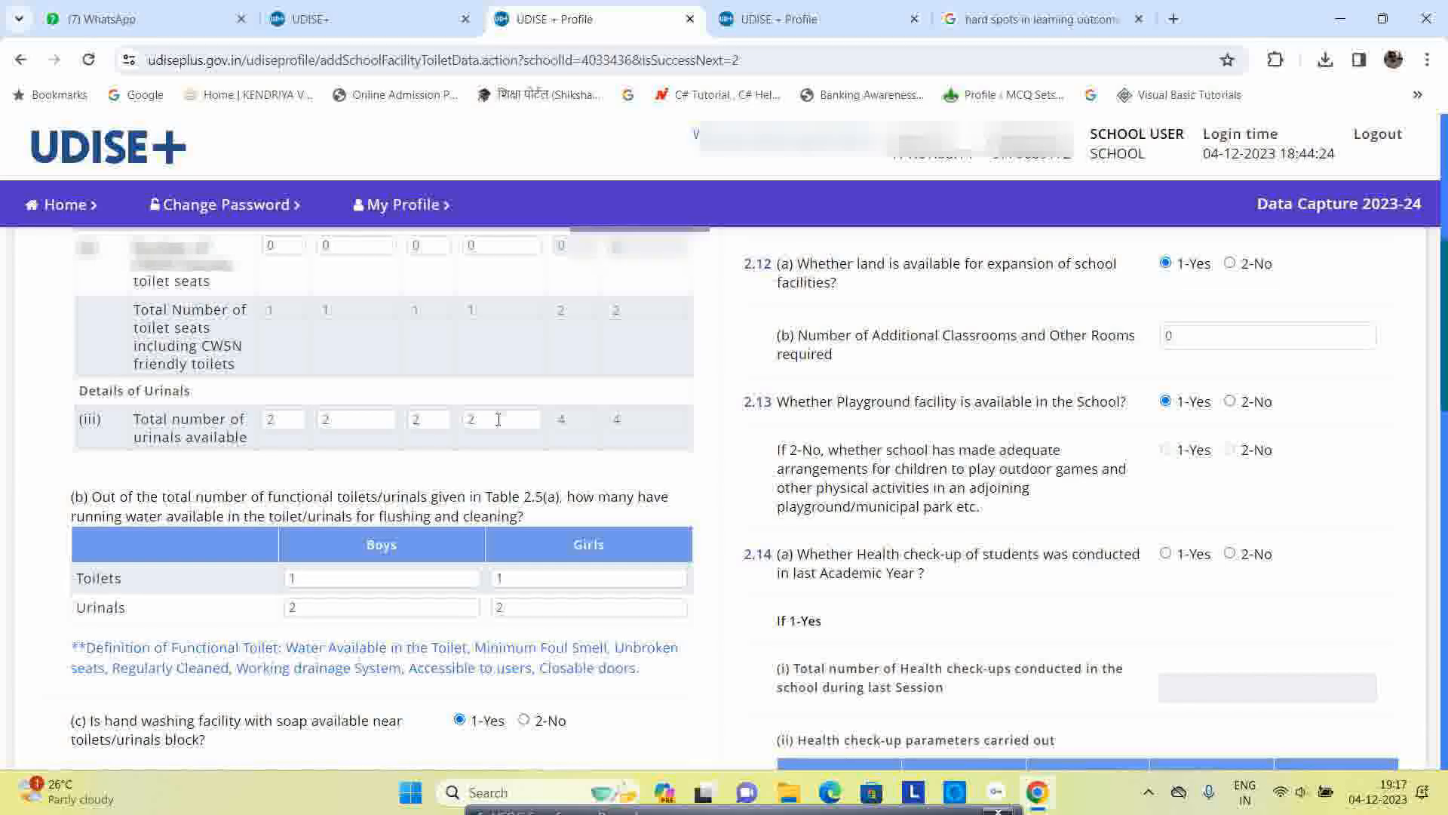
scroll(527, 459, down, 2)
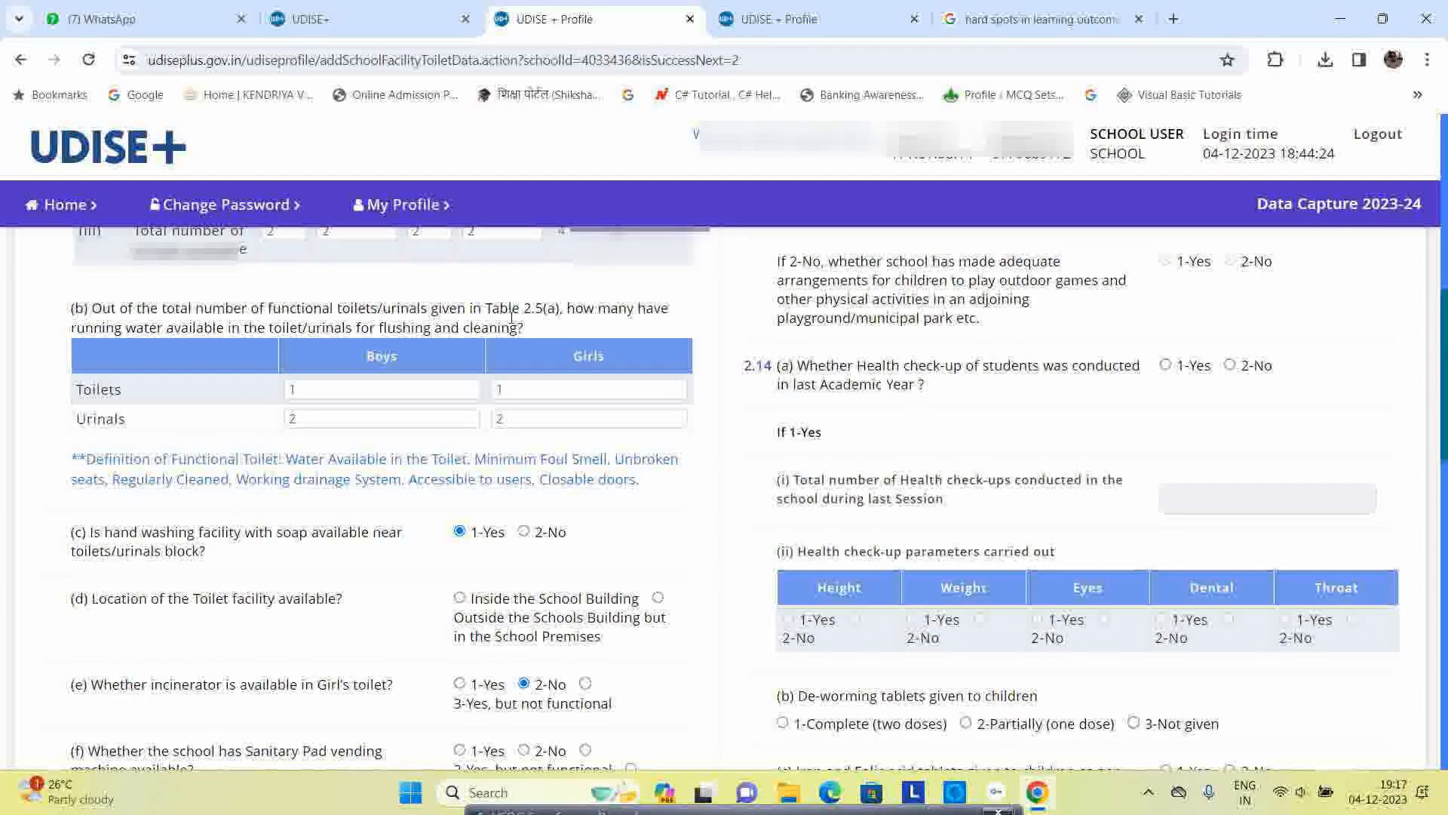
scroll(143, 408, up, 5)
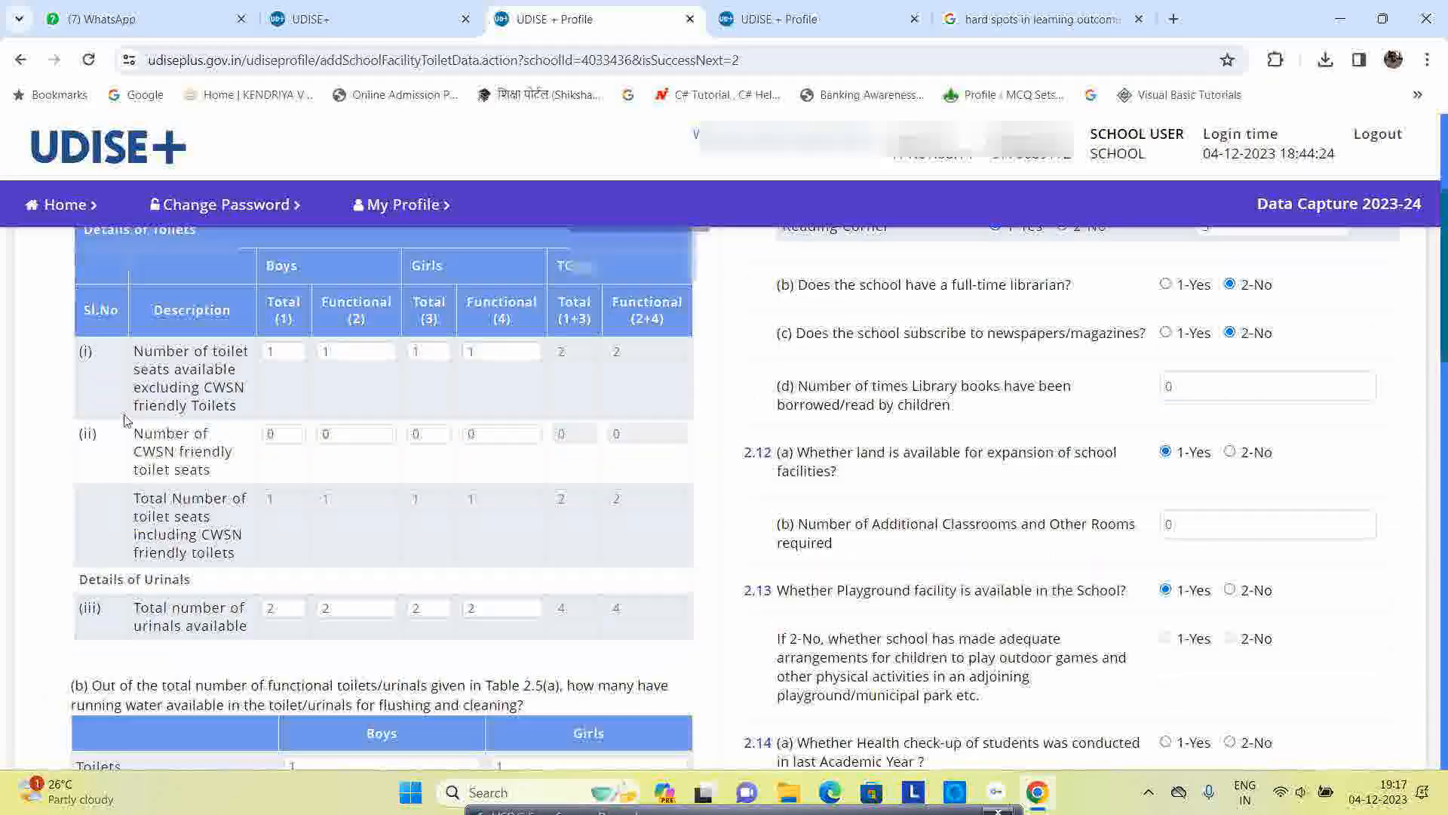
scroll(143, 407, up, 4)
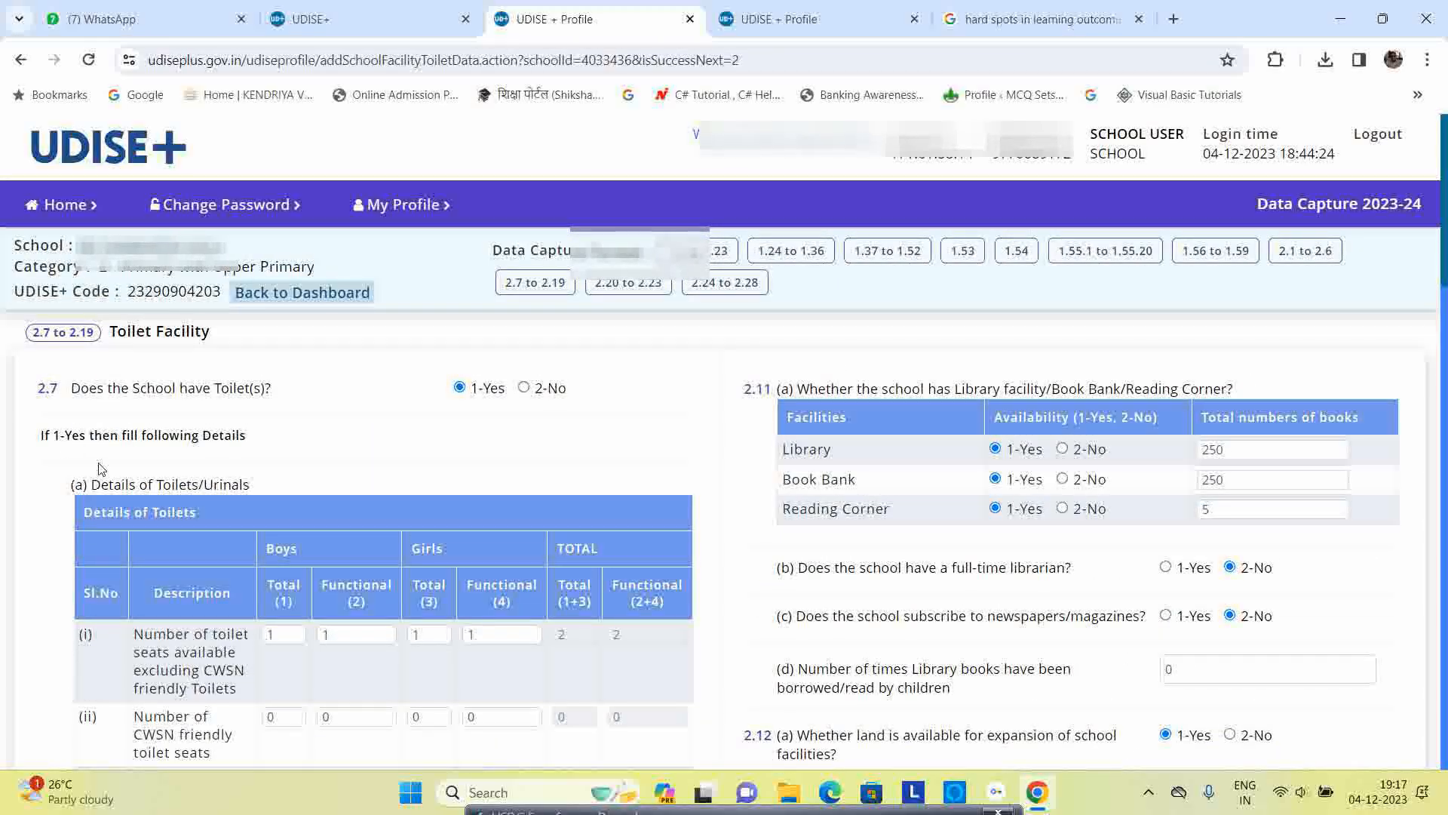
scroll(370, 485, down, 5)
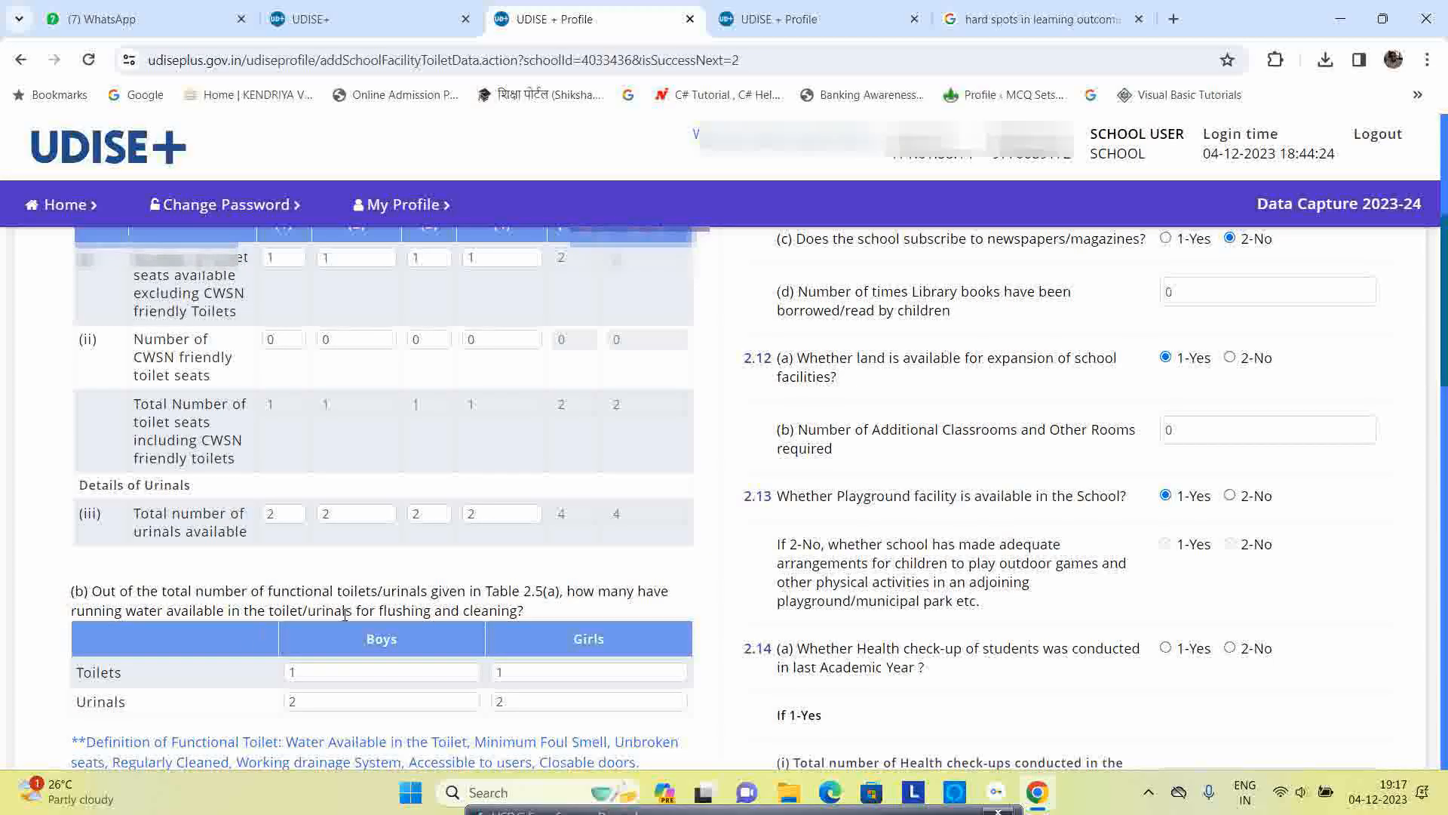
scroll(516, 610, down, 1)
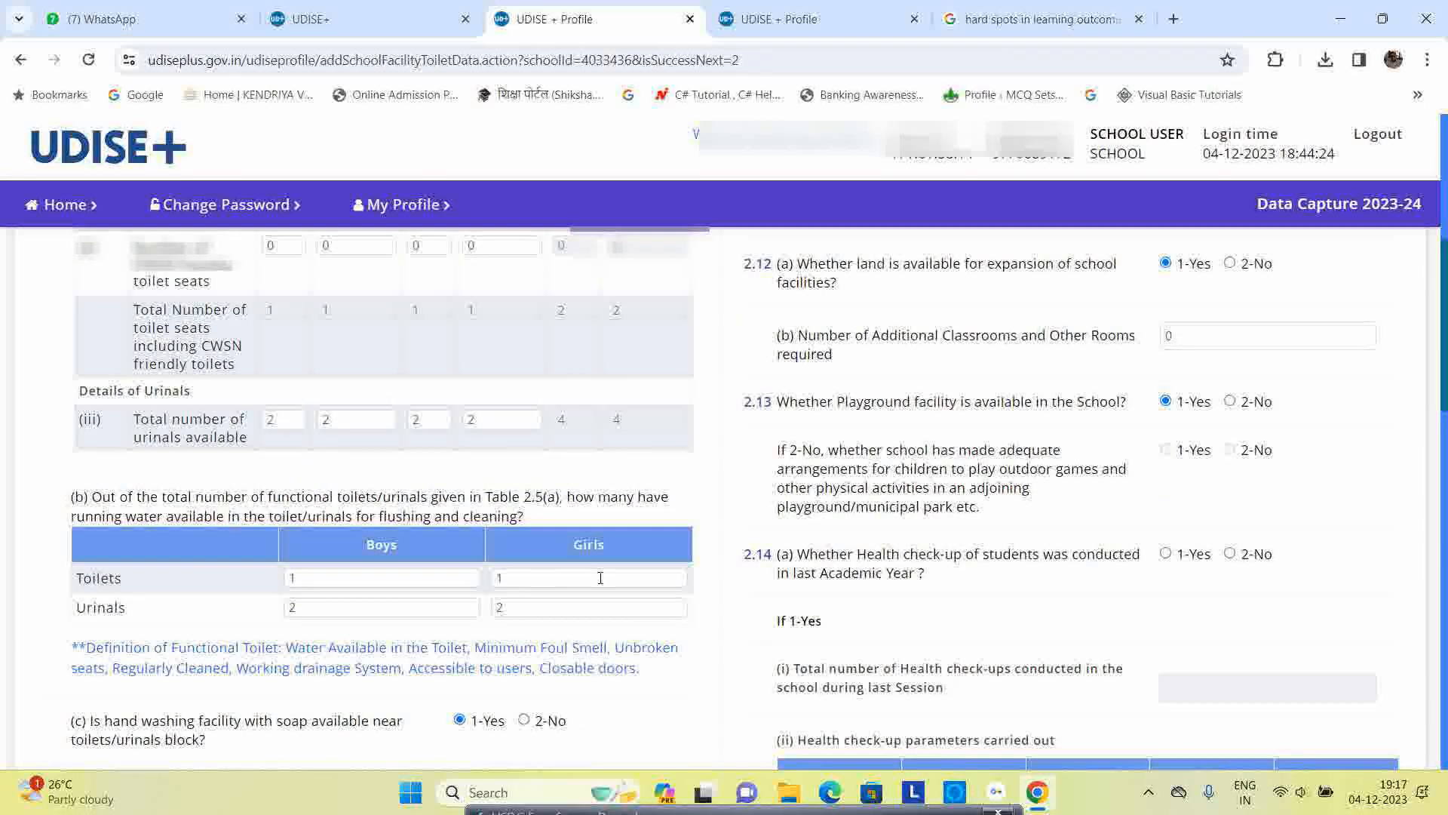
scroll(577, 613, down, 2)
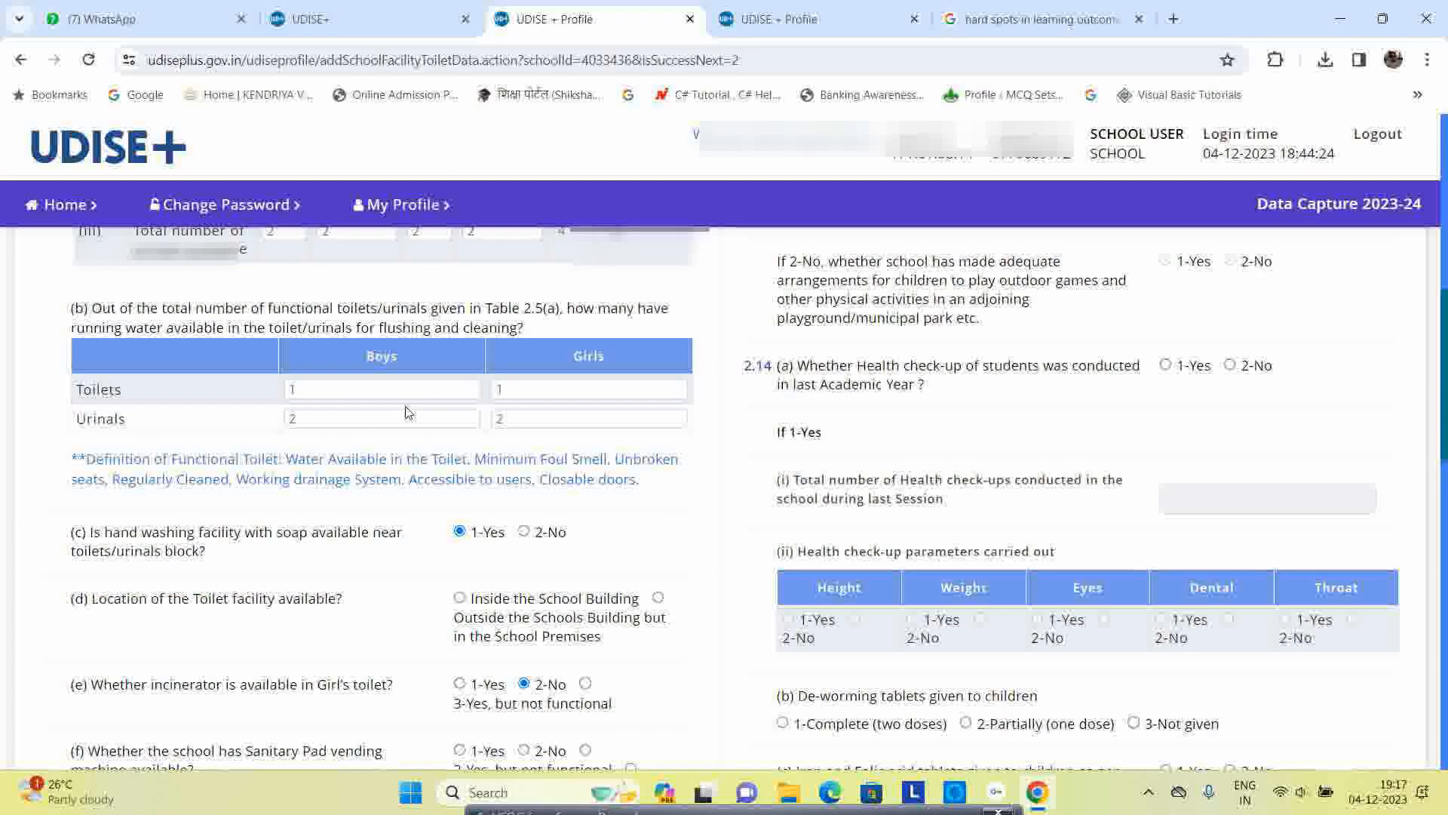
scroll(388, 423, down, 1)
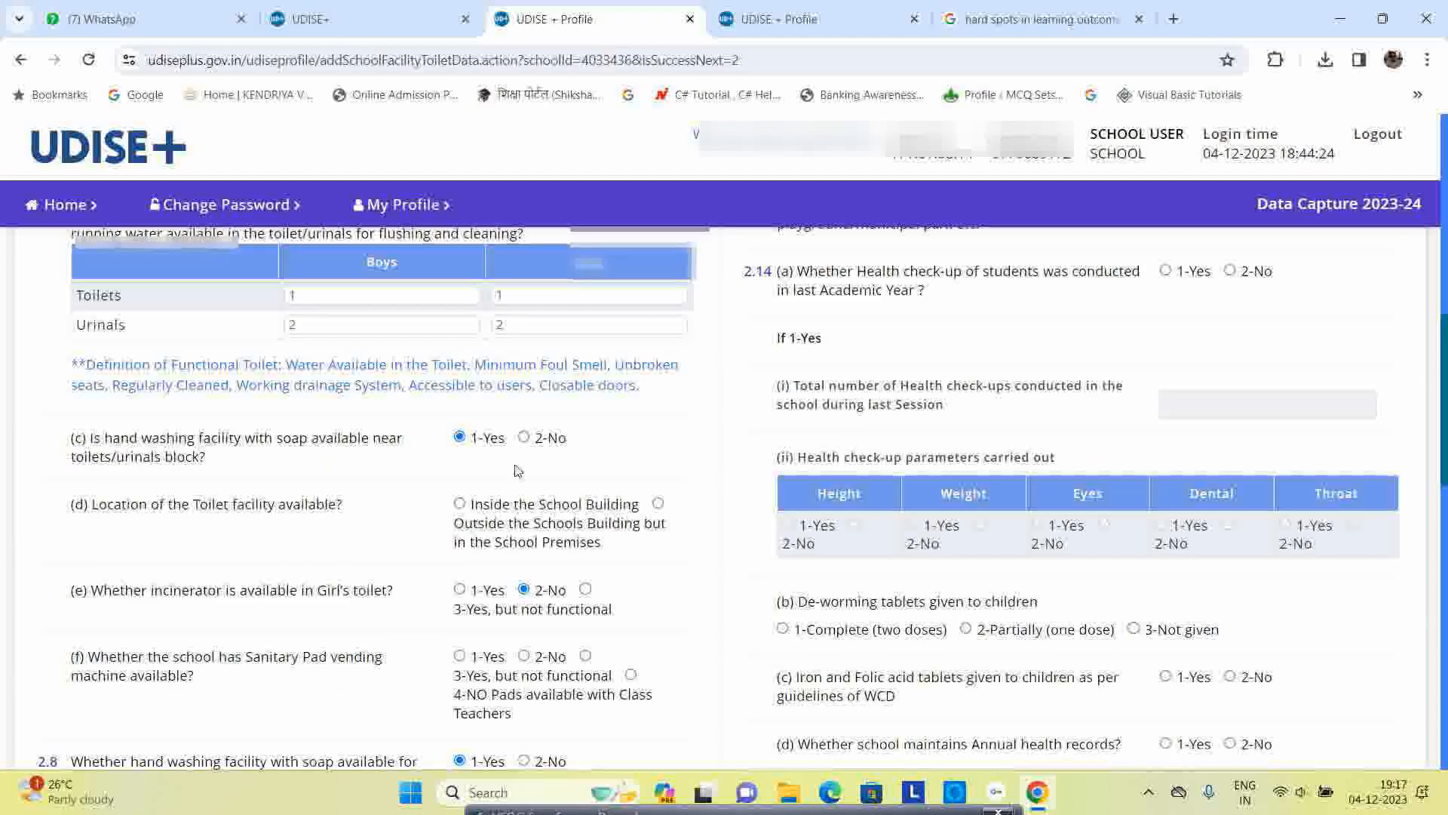
scroll(458, 479, down, 1)
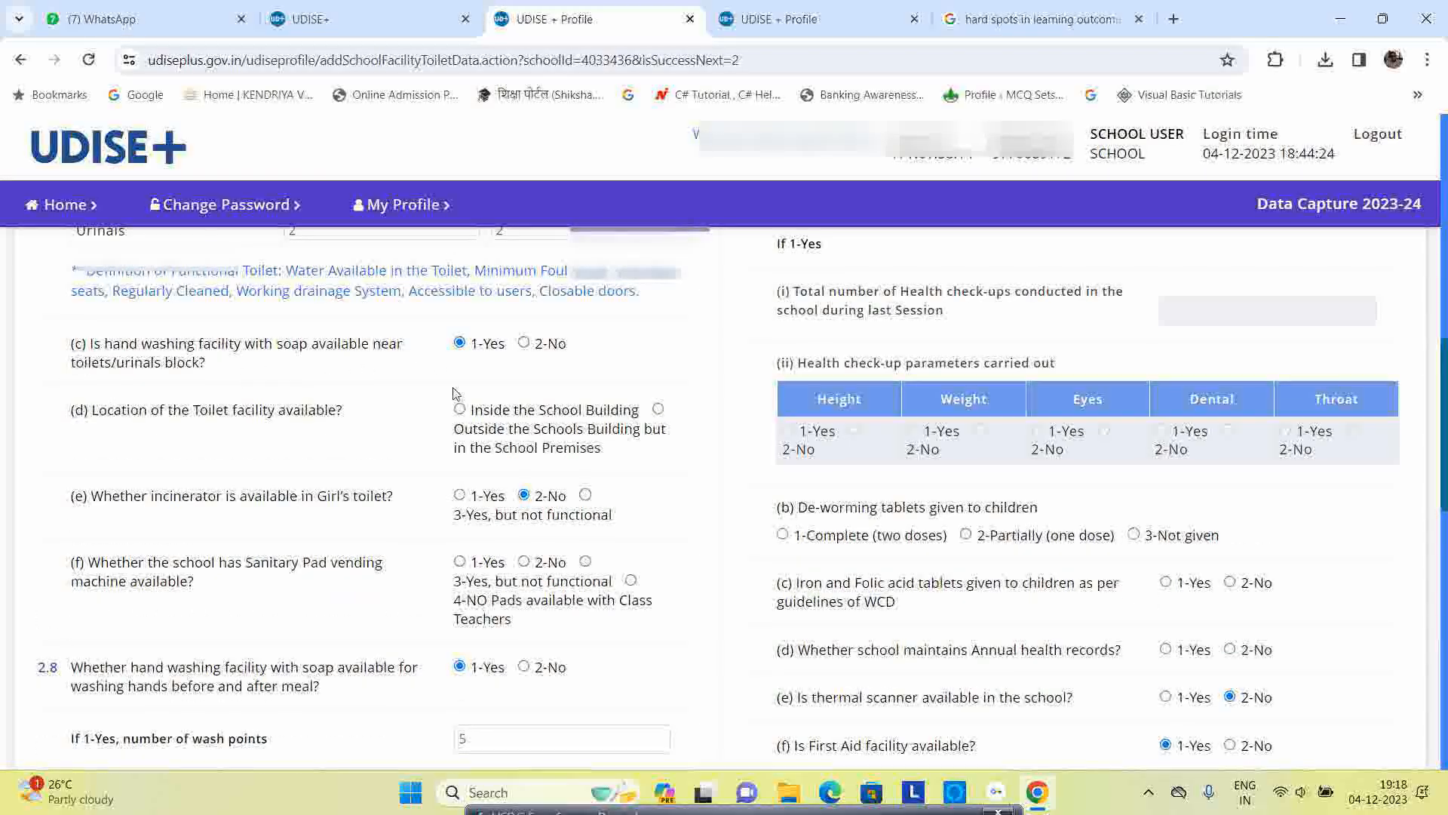
scroll(456, 393, down, 2)
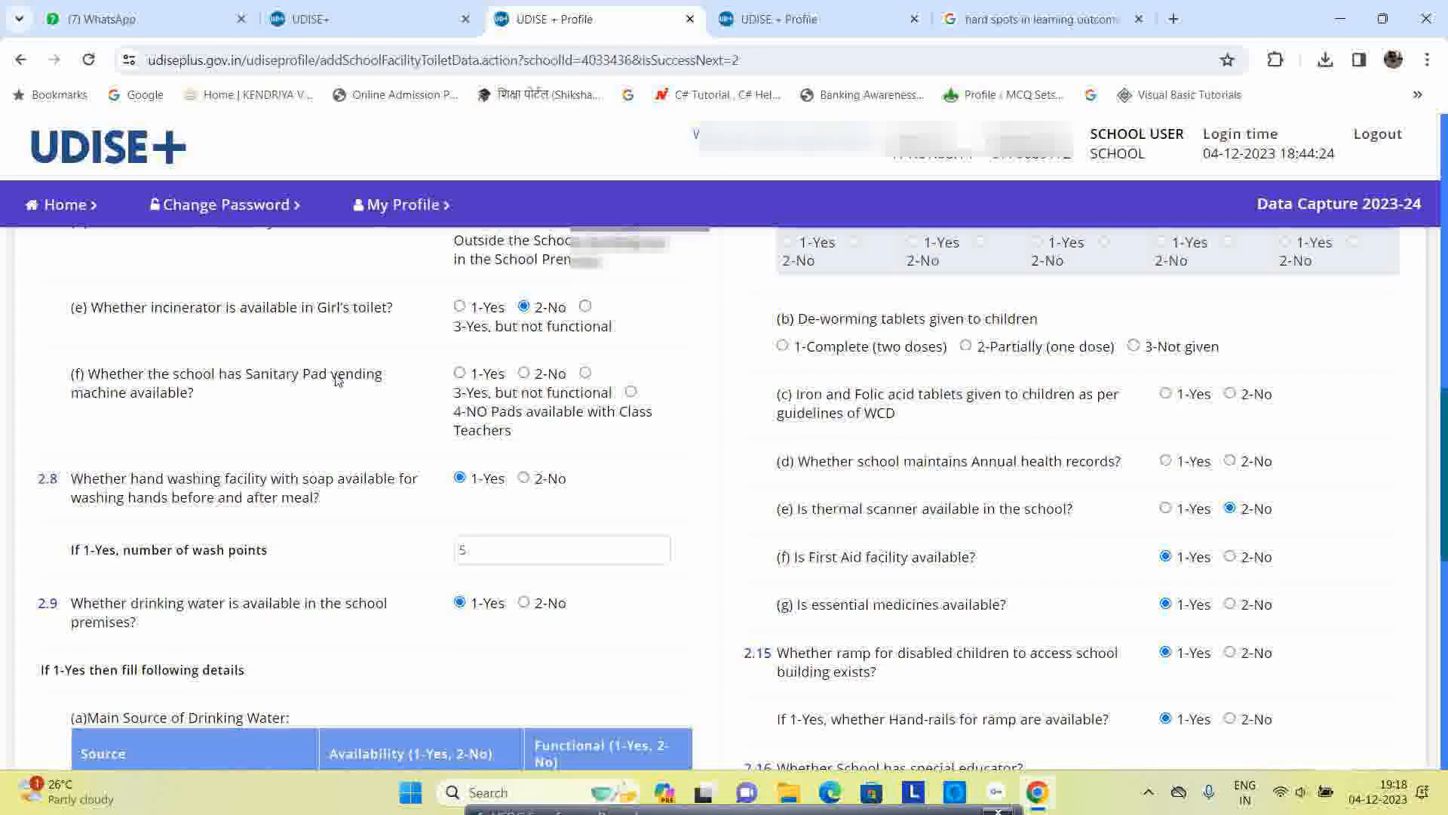
- Review the 2.8 to 2.10 answers on hand washing, drinking water sources, water testing and rain water harvesting, and return to the page's beginning
scroll(394, 385, down, 1)
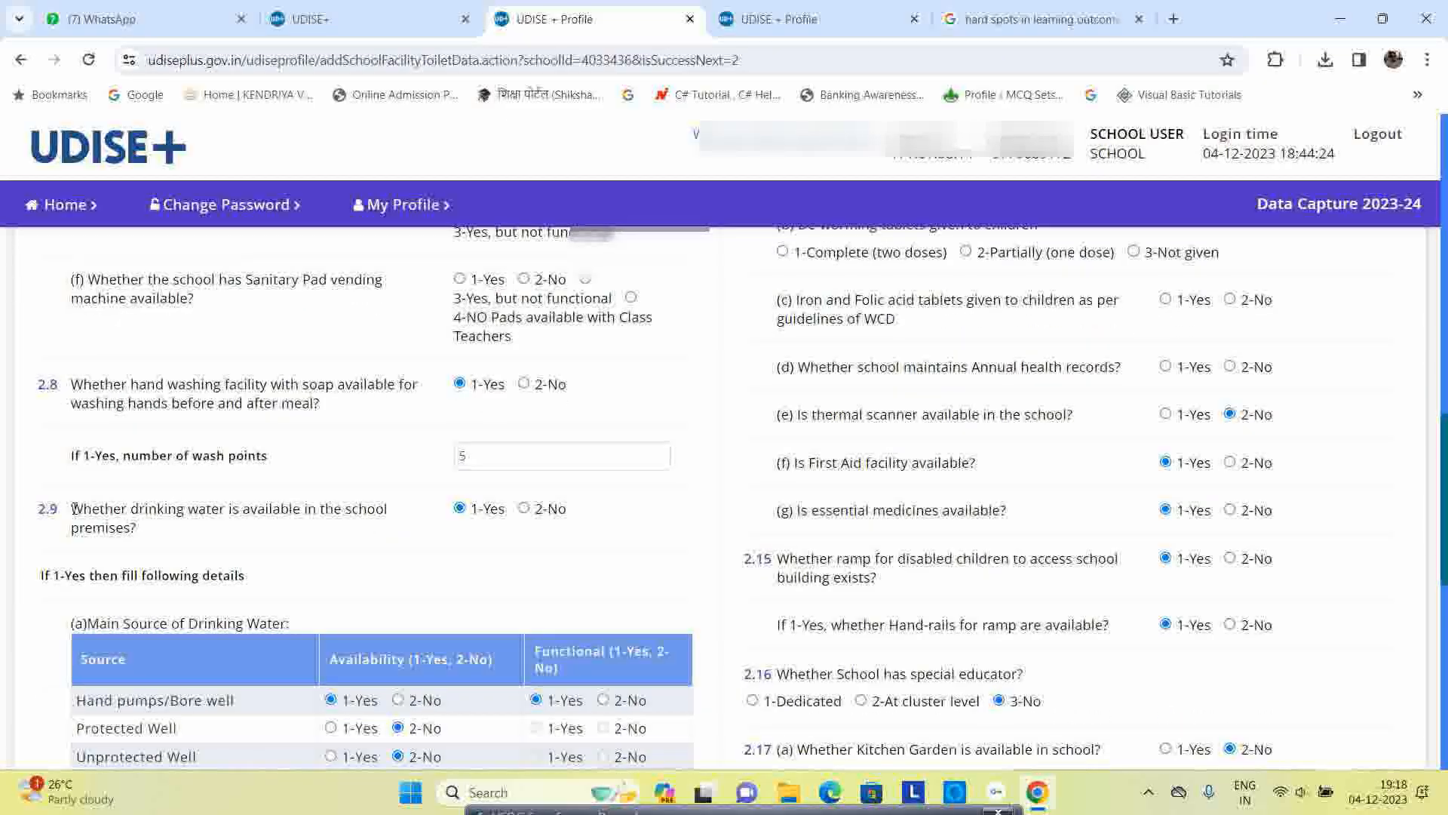
drag(191, 513, 413, 531)
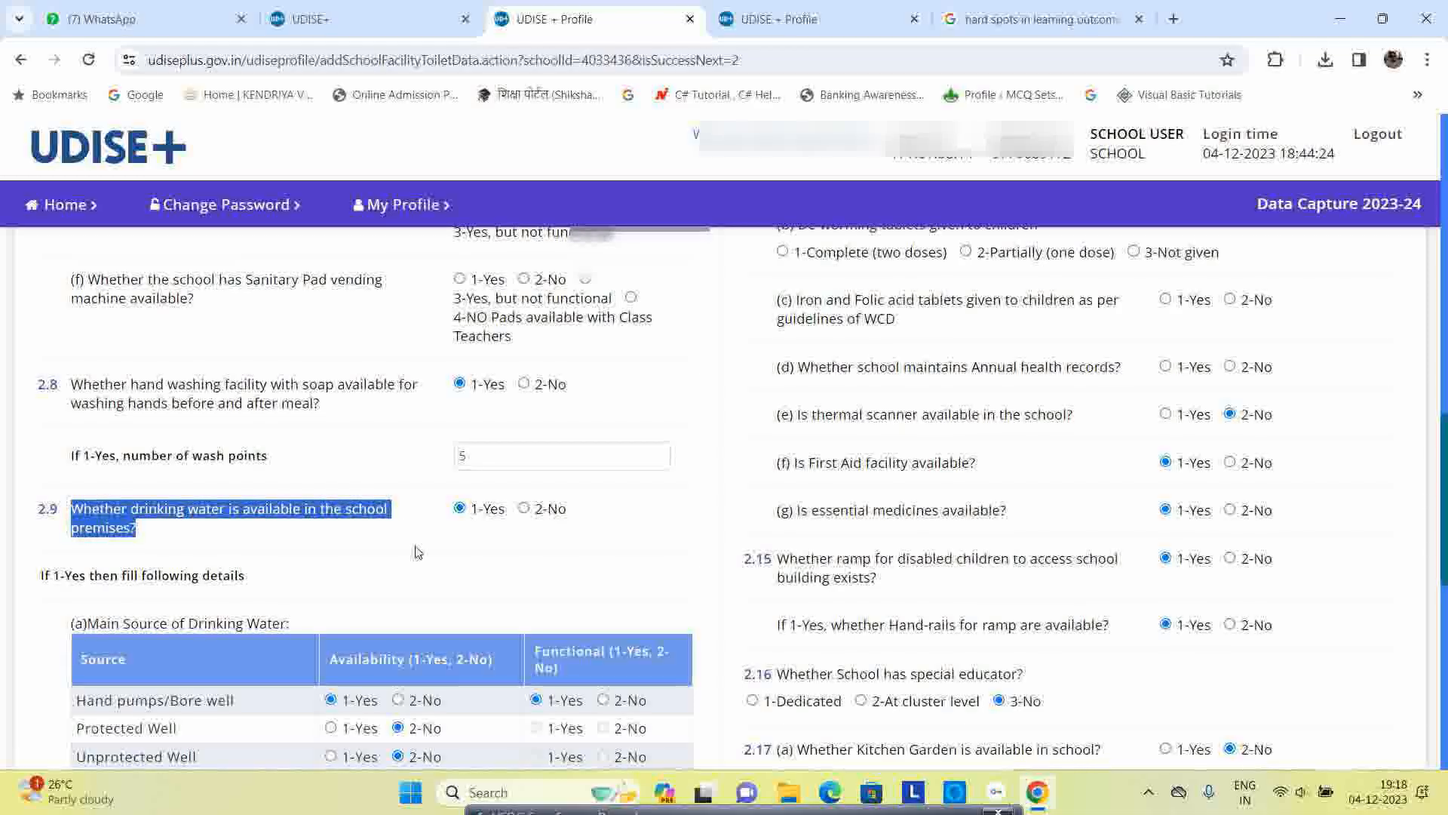
click(415, 552)
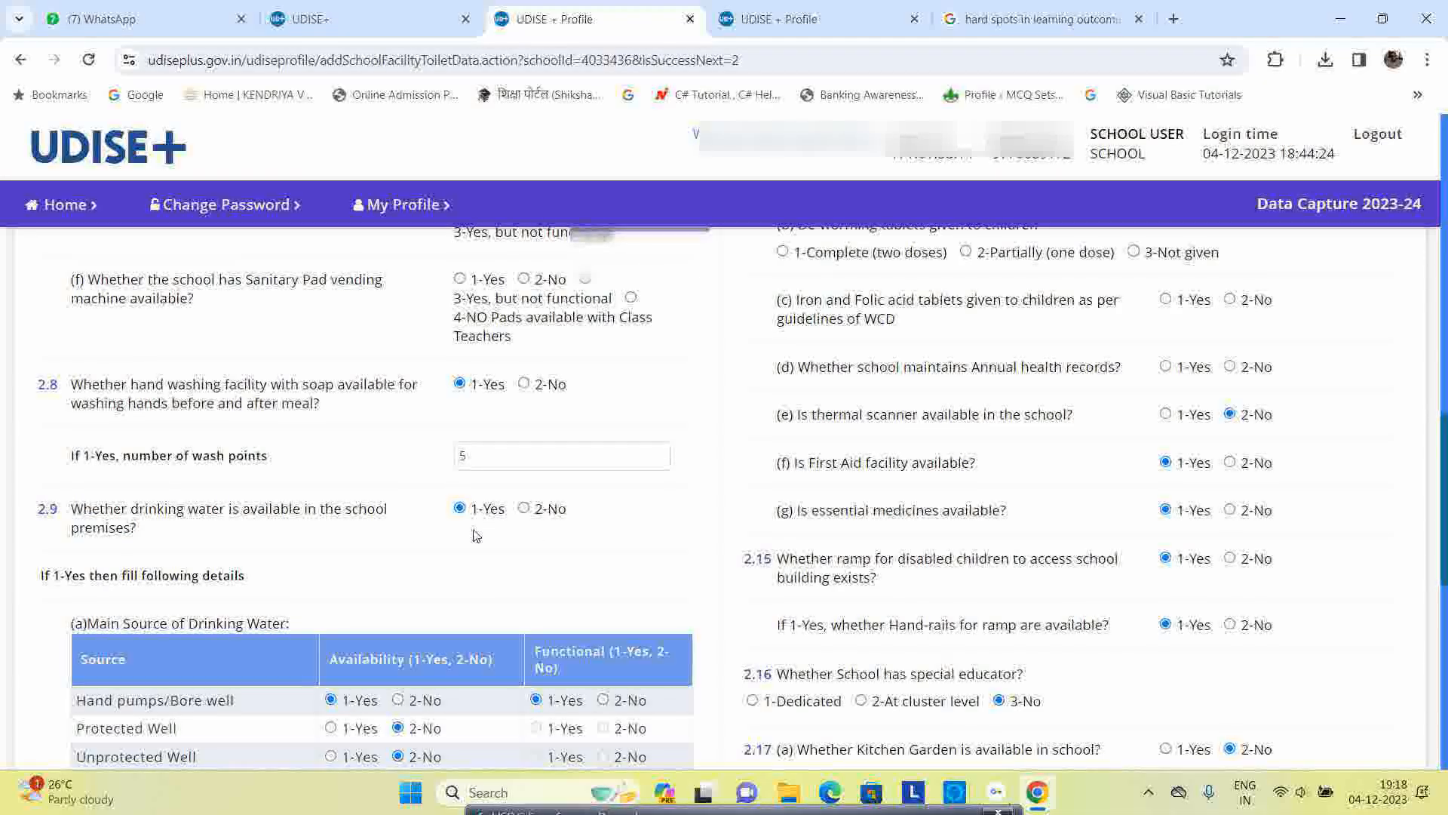
scroll(477, 531, up, 3)
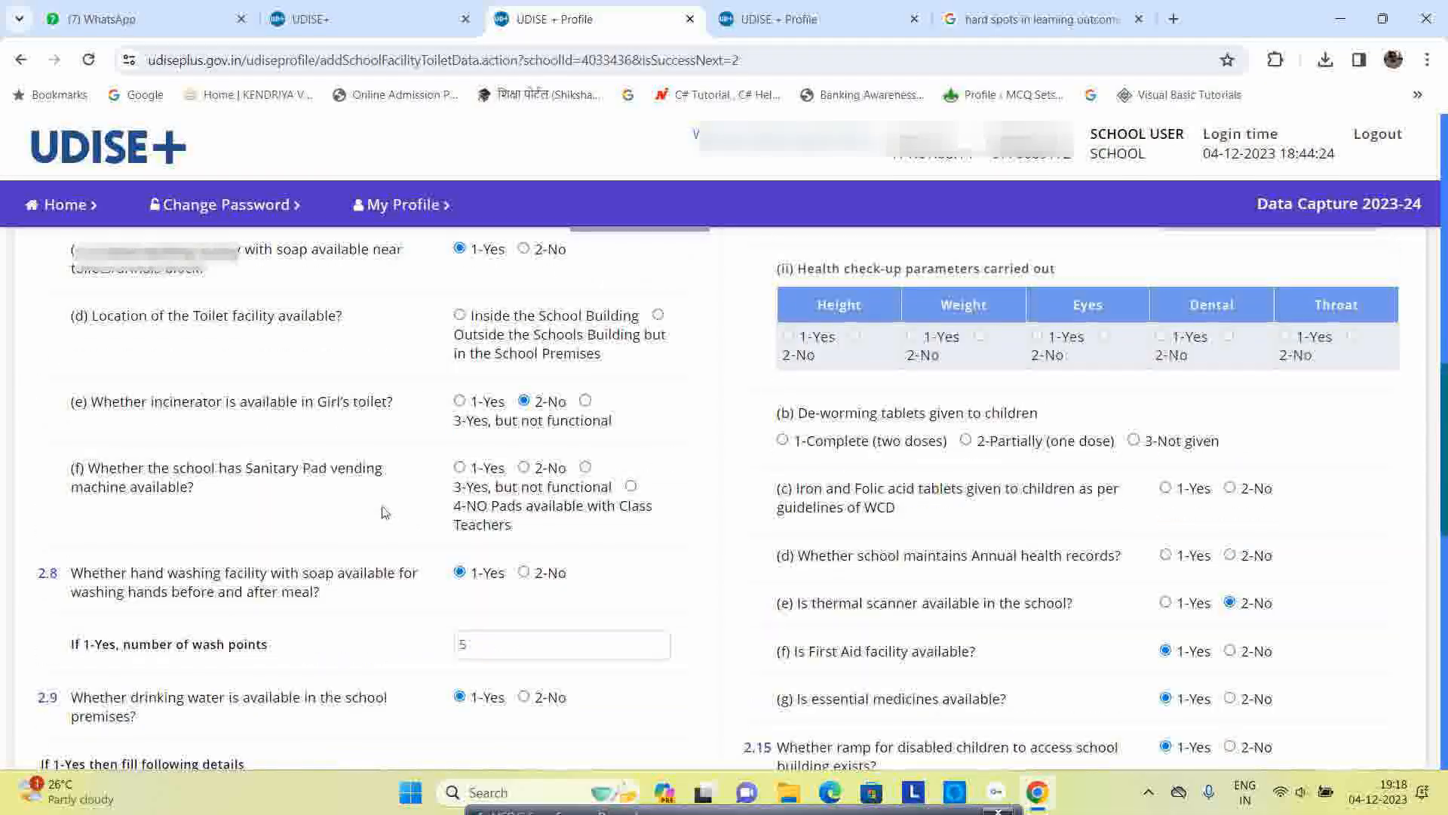
scroll(385, 512, down, 5)
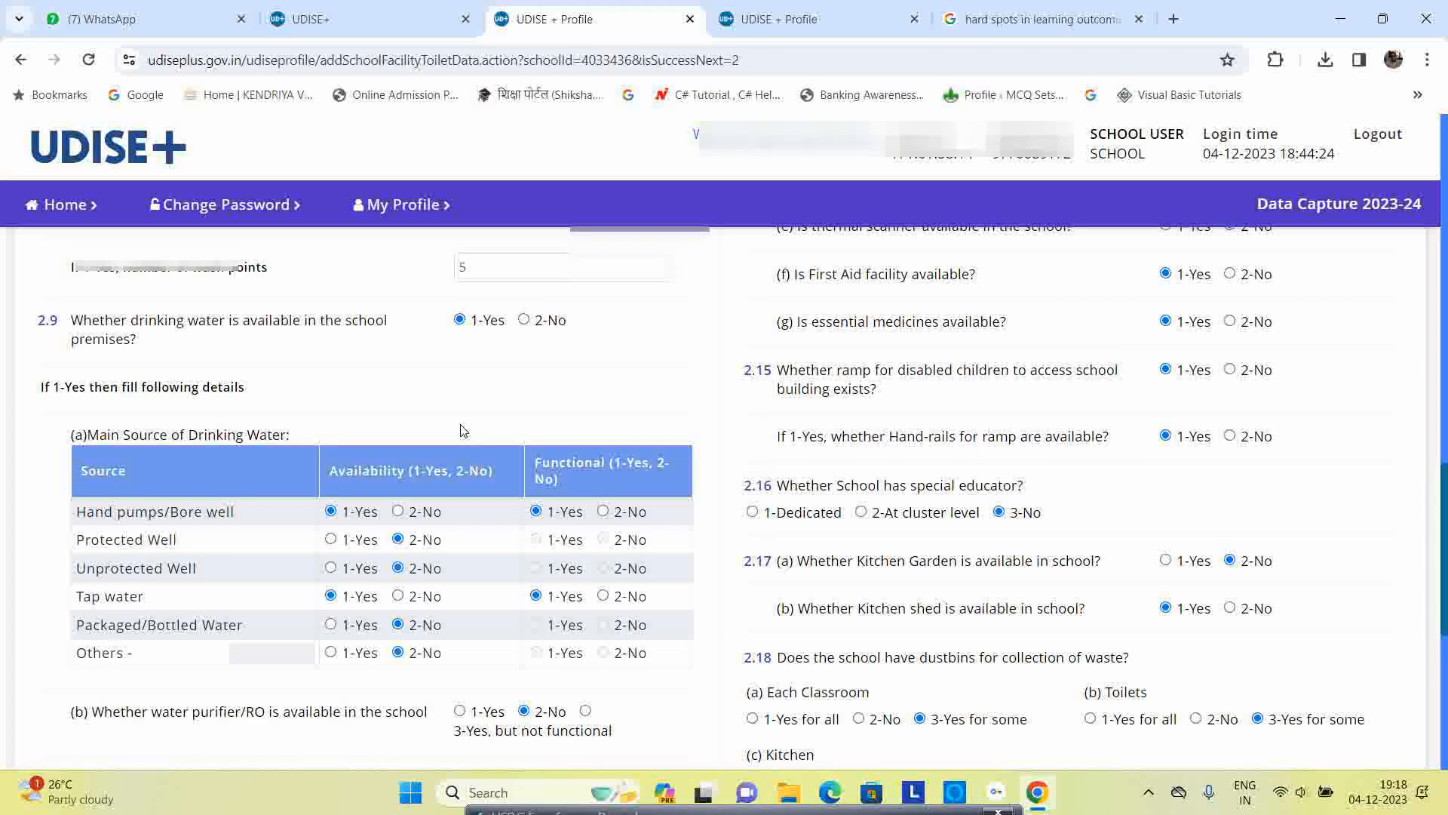
scroll(464, 430, down, 2)
scroll(472, 530, down, 1)
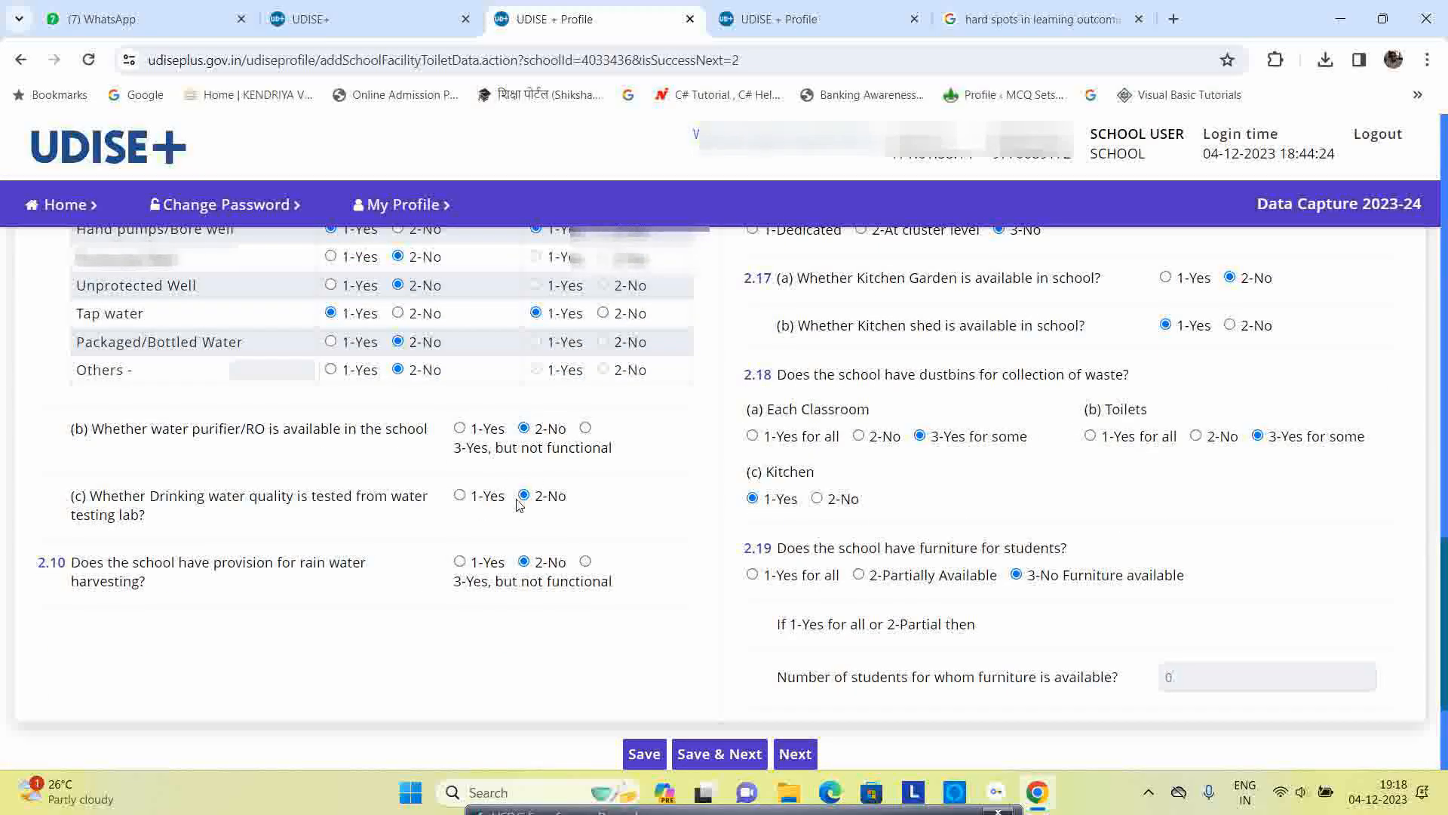
scroll(485, 499, down, 1)
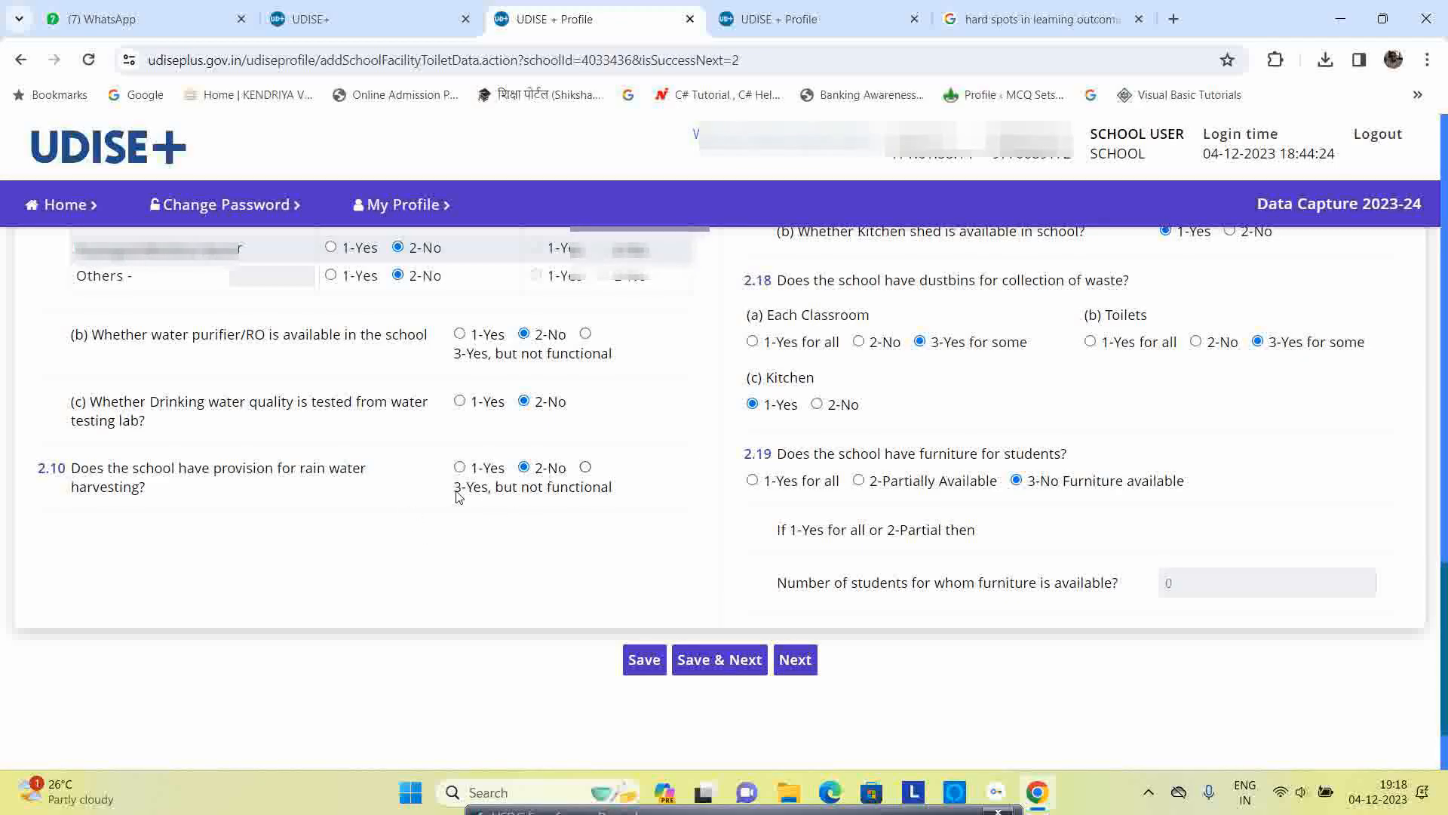
scroll(553, 492, up, 10)
scroll(1108, 505, up, 5)
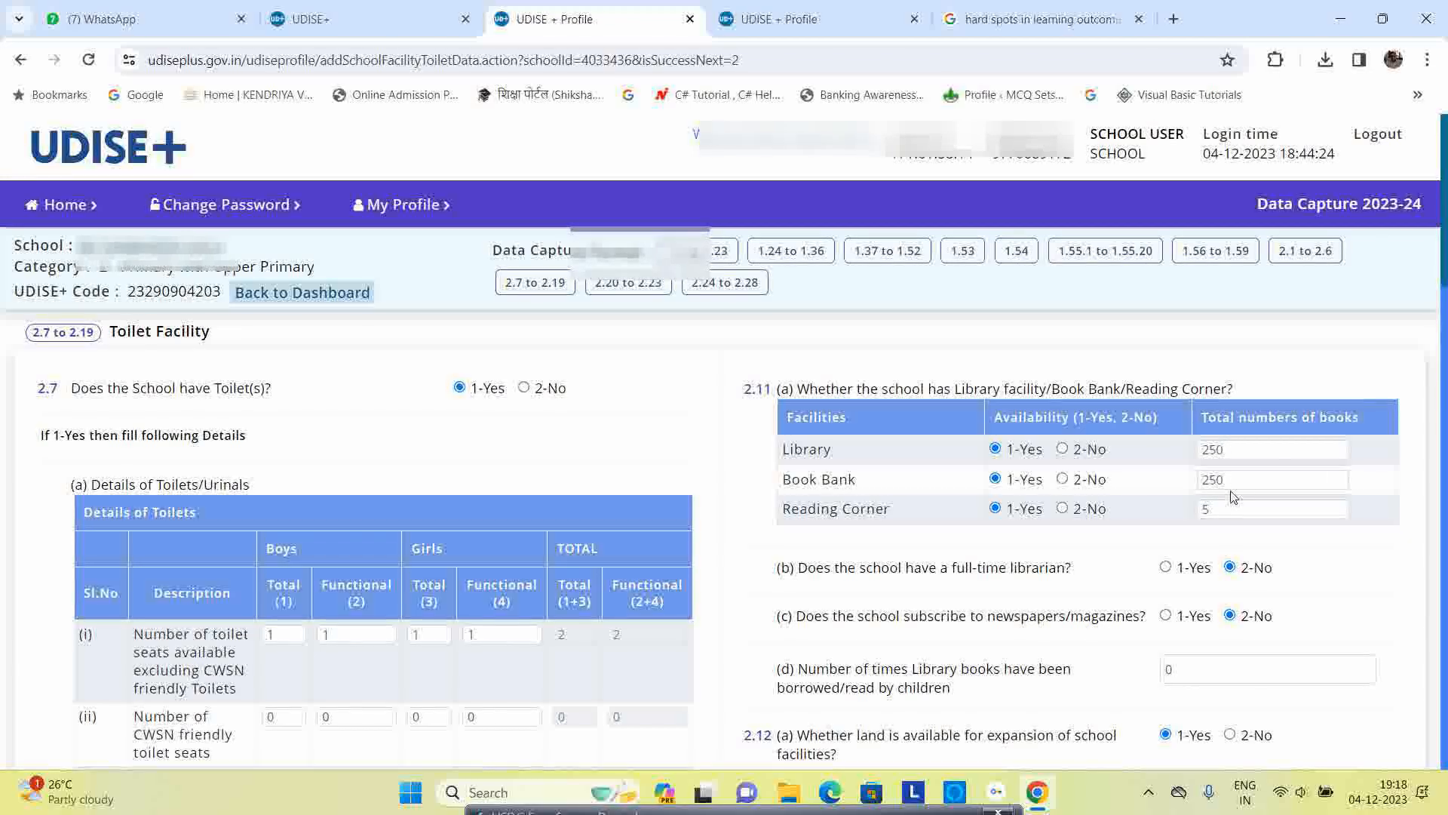
- Review the 2.11 library, 2.12 land and additional classrooms, and 2.13 playground answers
scroll(1159, 509, down, 1)
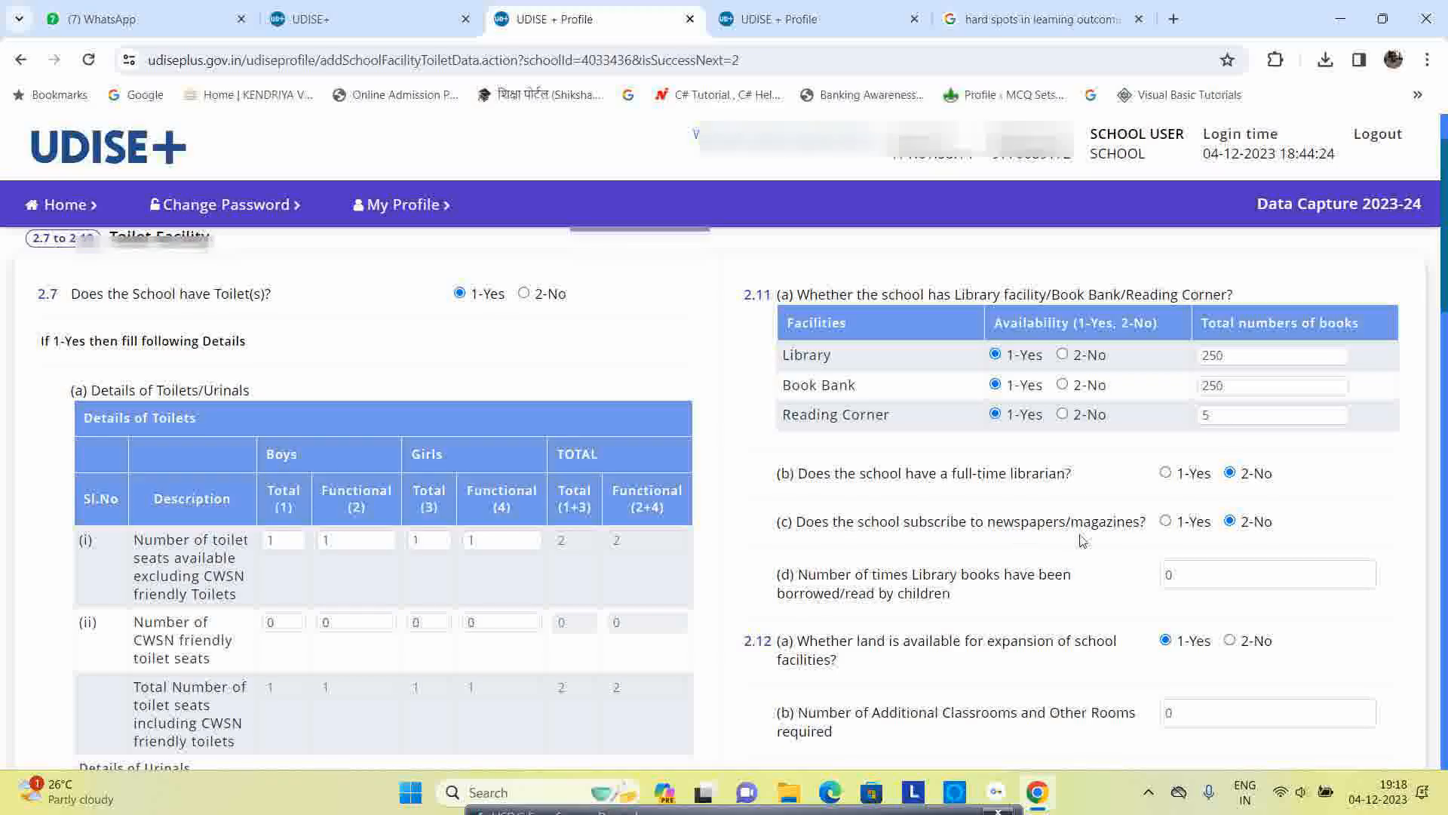
scroll(1237, 538, down, 1)
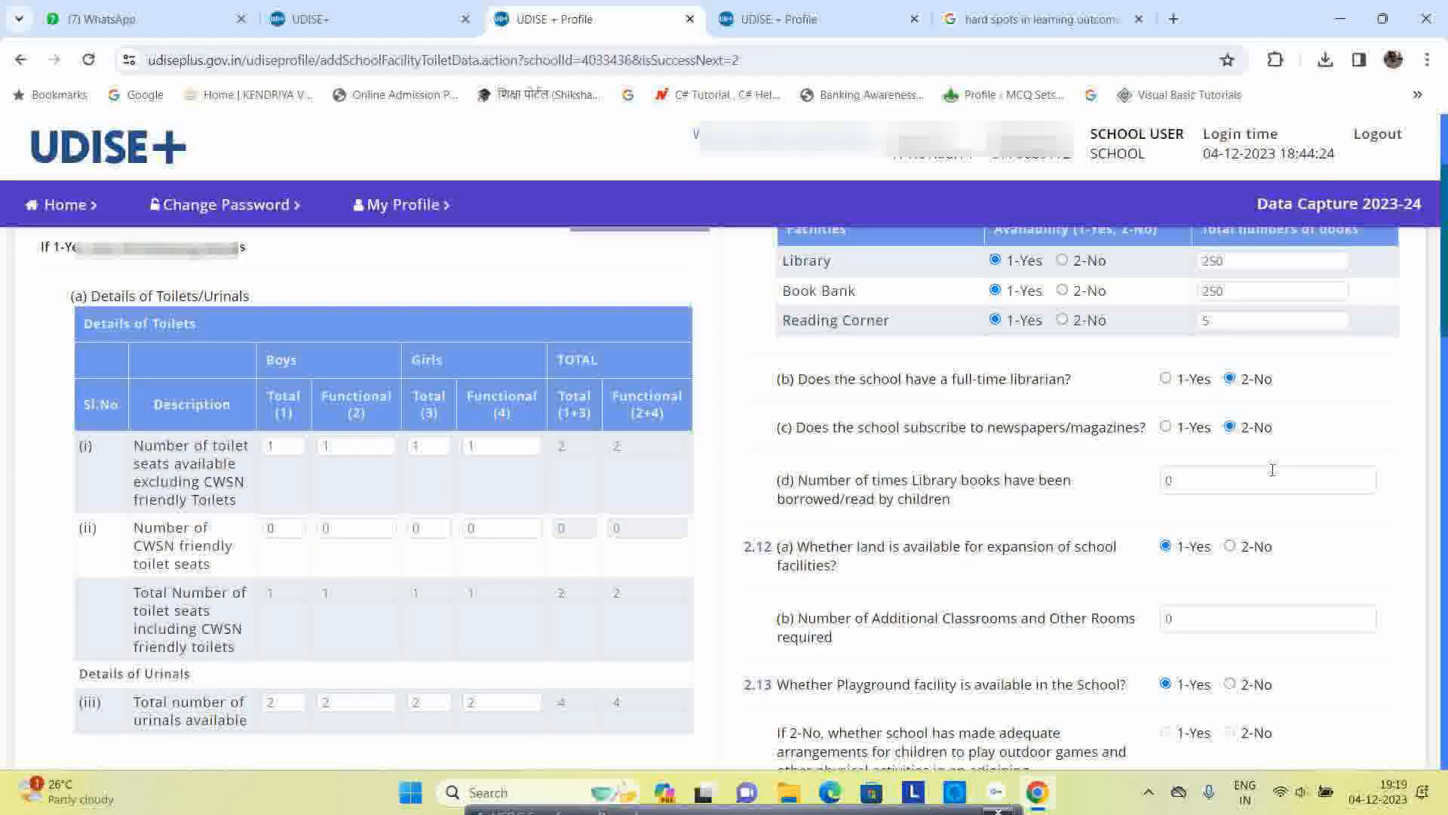
scroll(1237, 528, down, 2)
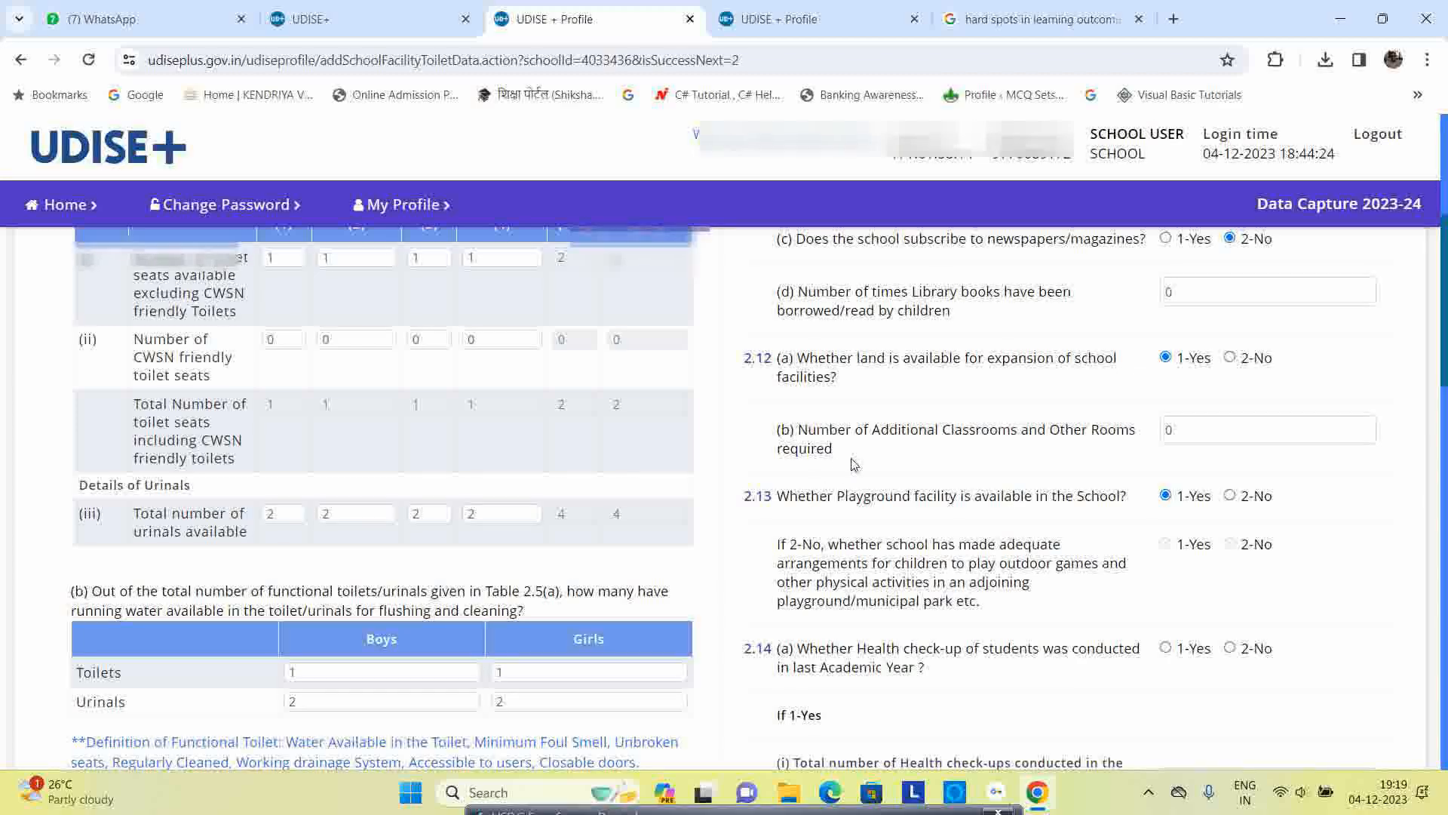
scroll(1022, 450, down, 1)
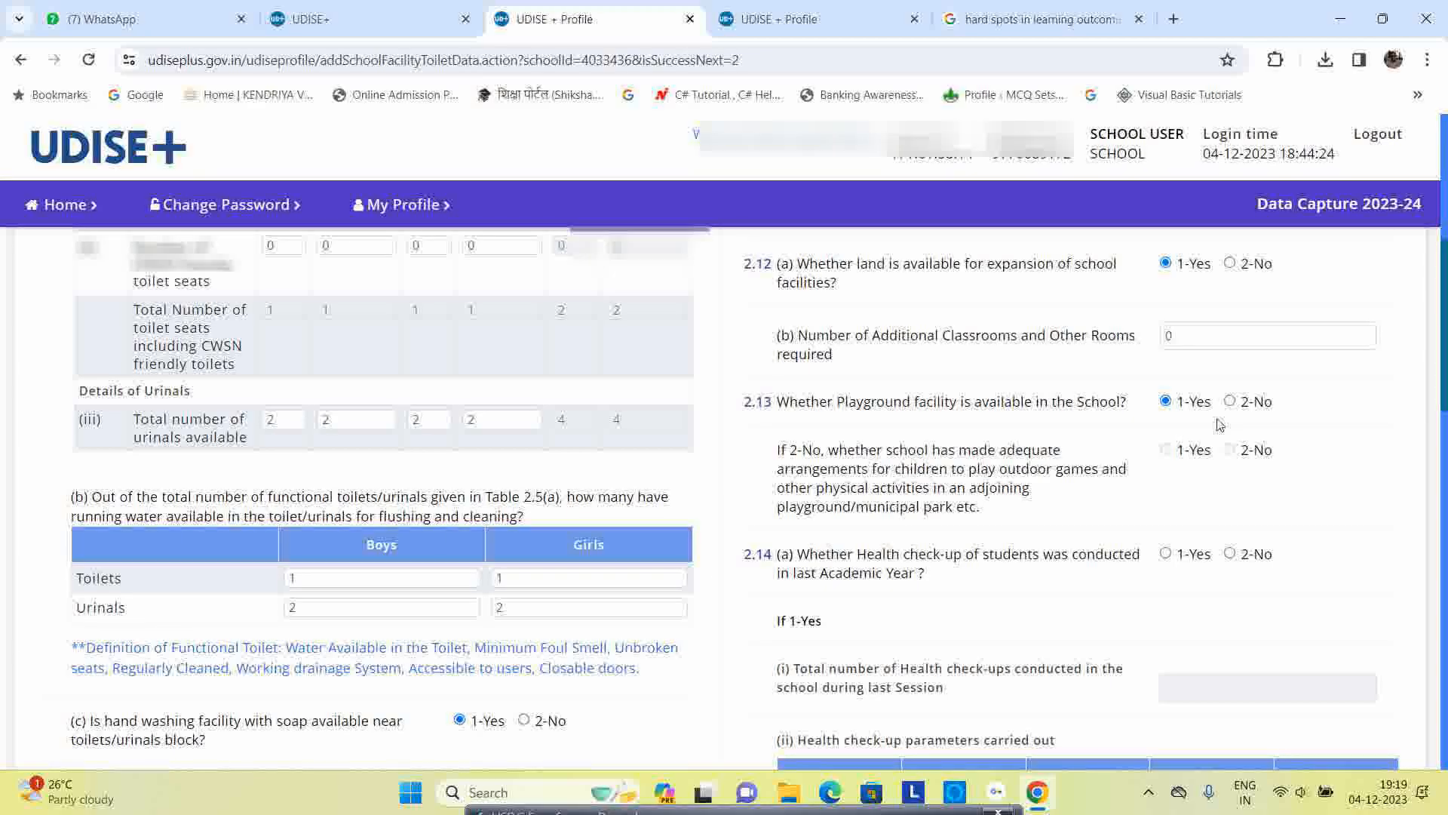
scroll(1119, 469, down, 1)
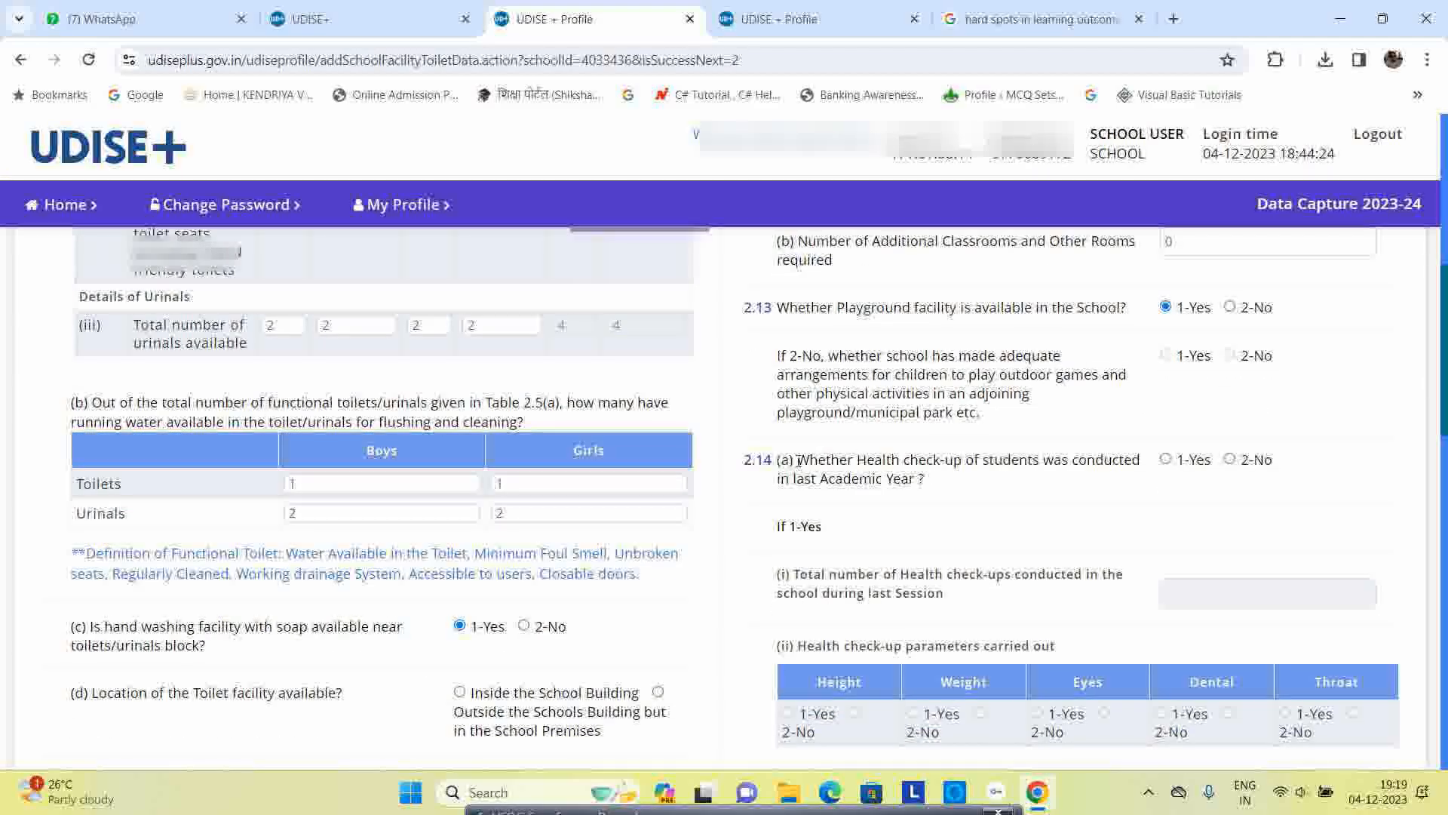
- Answer 2.14(a) Yes with 1 health check-up last session, and mark Height, Weight, Eyes, Dental and Throat as 1-Yes
click(1166, 459)
scroll(879, 509, down, 2)
click(1181, 411)
text(1)
click(788, 524)
click(1037, 524)
click(1161, 524)
click(1229, 524)
click(1285, 526)
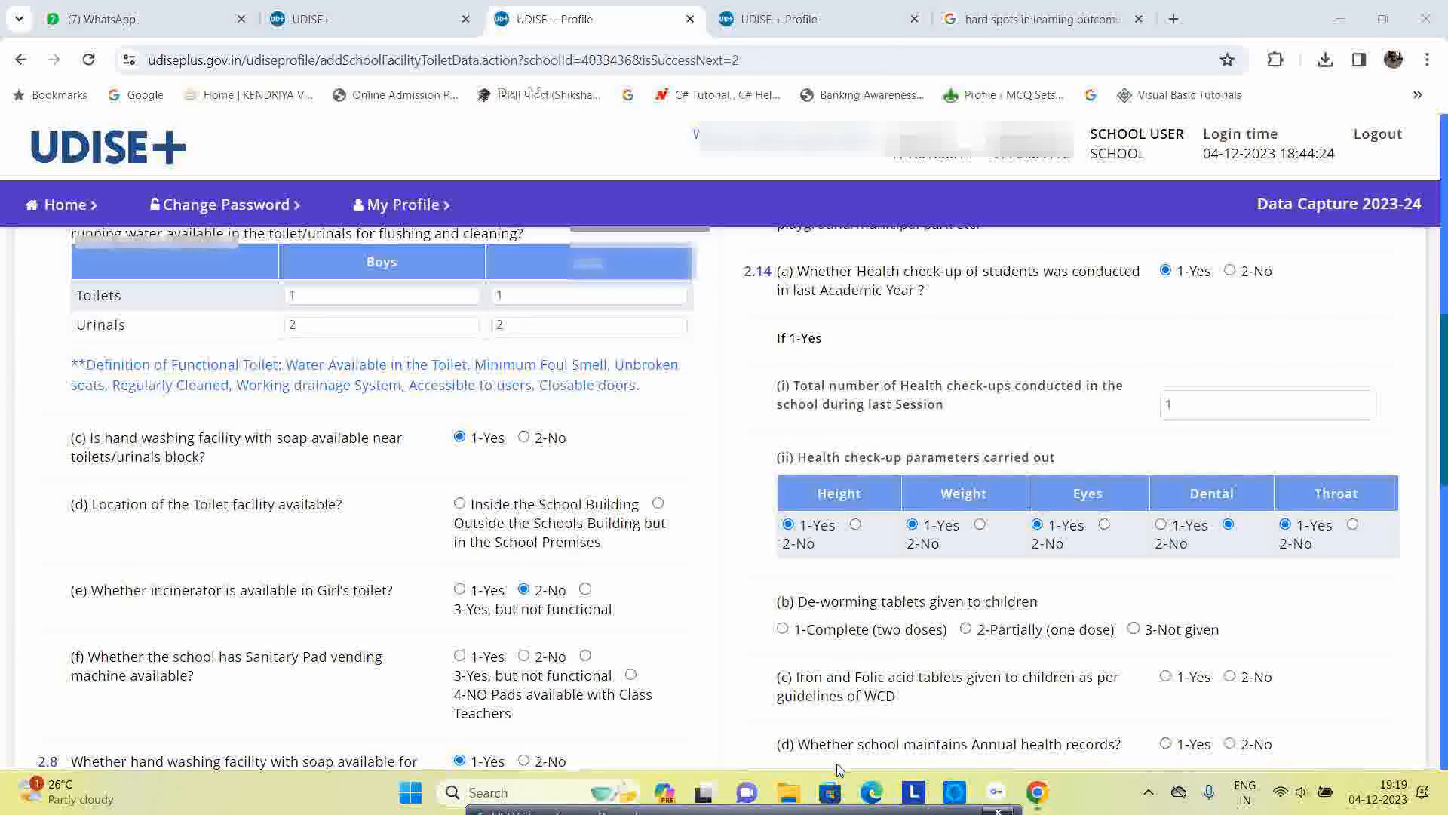
drag(832, 812, 832, 642)
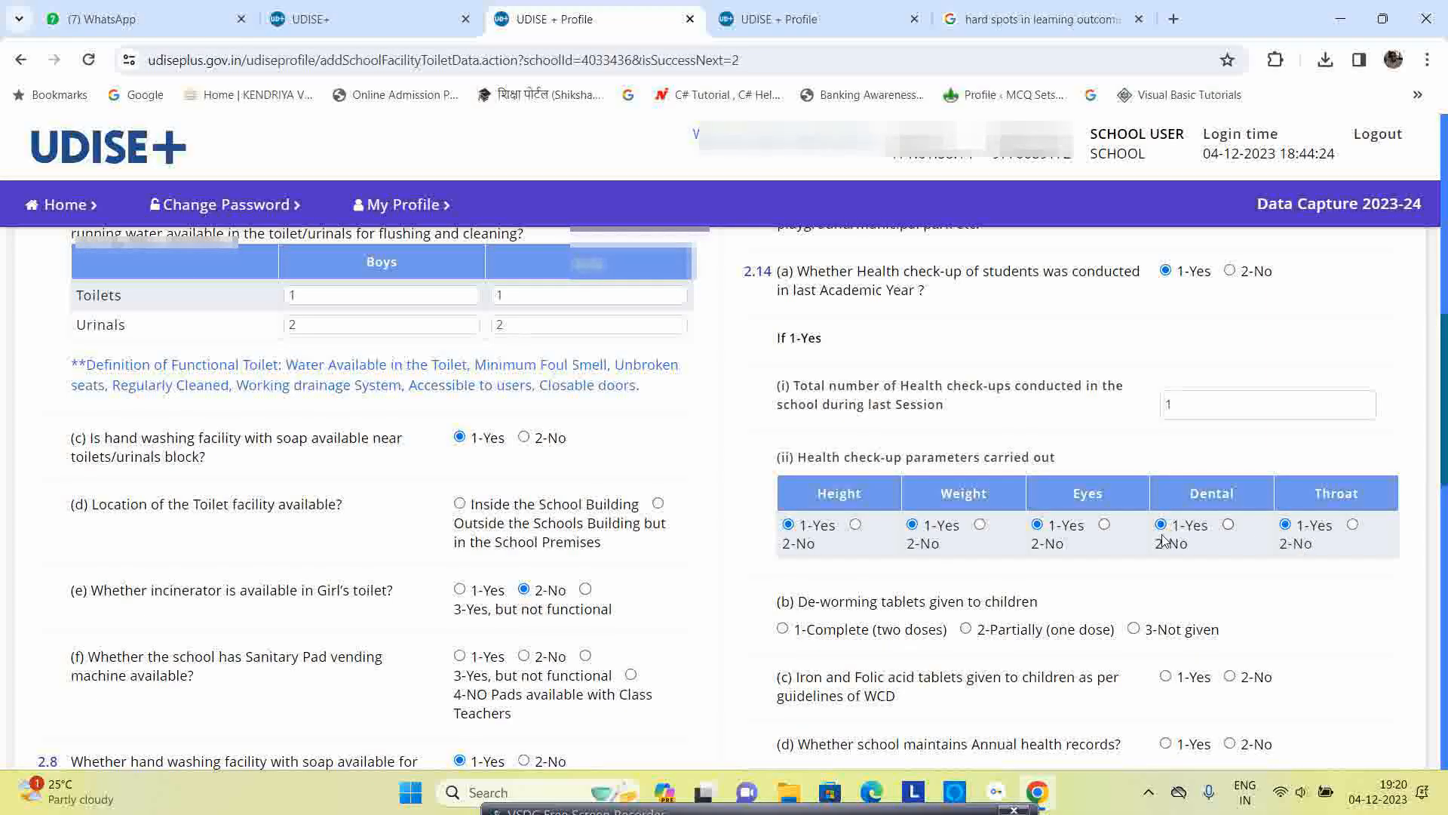
- Set de-worming tablets to Complete (two doses), and answer Yes for iron and folic acid tablets and annual health records
scroll(1163, 540, down, 3)
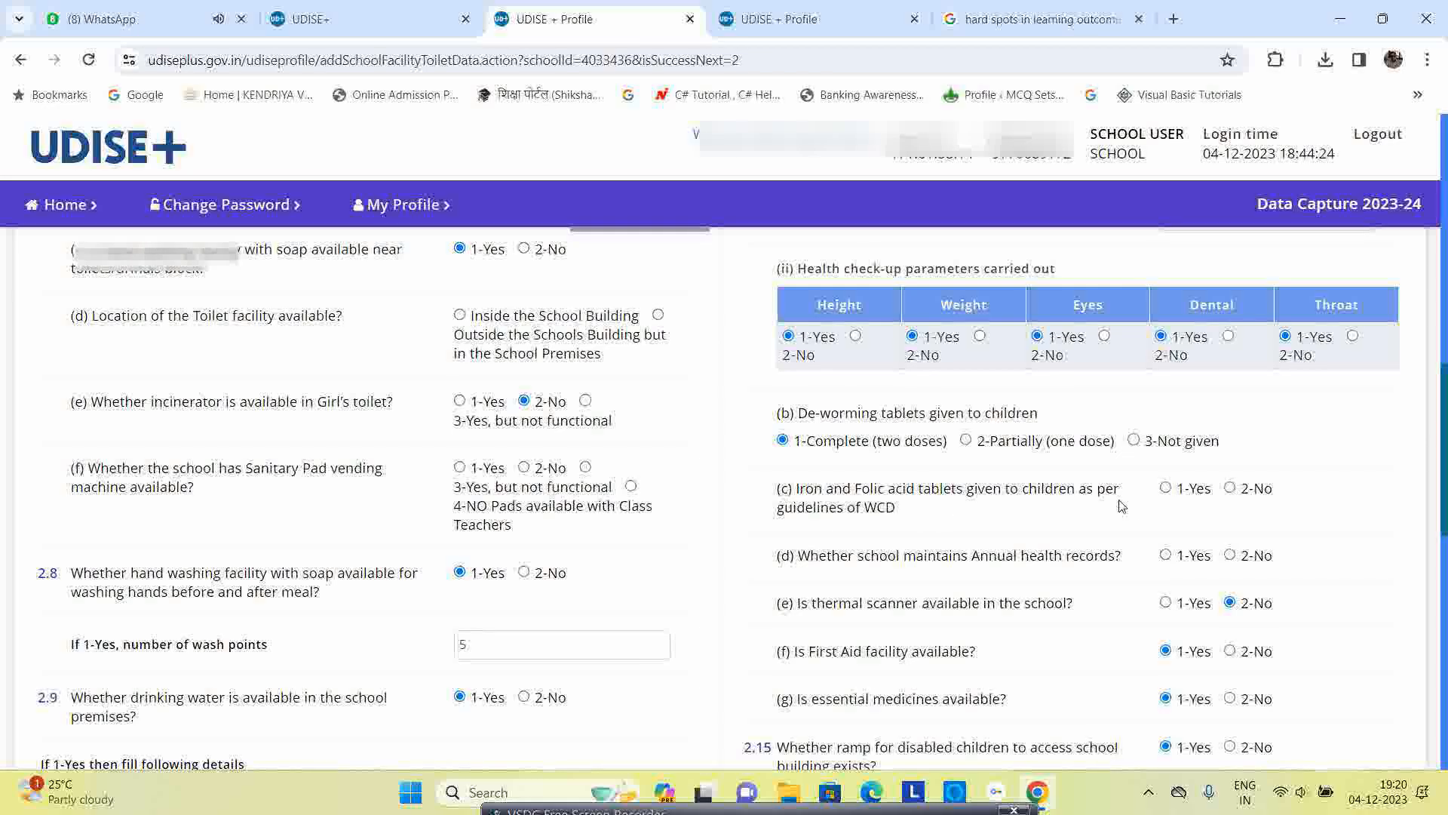
click(1165, 490)
click(1165, 555)
scroll(1106, 518, down, 1)
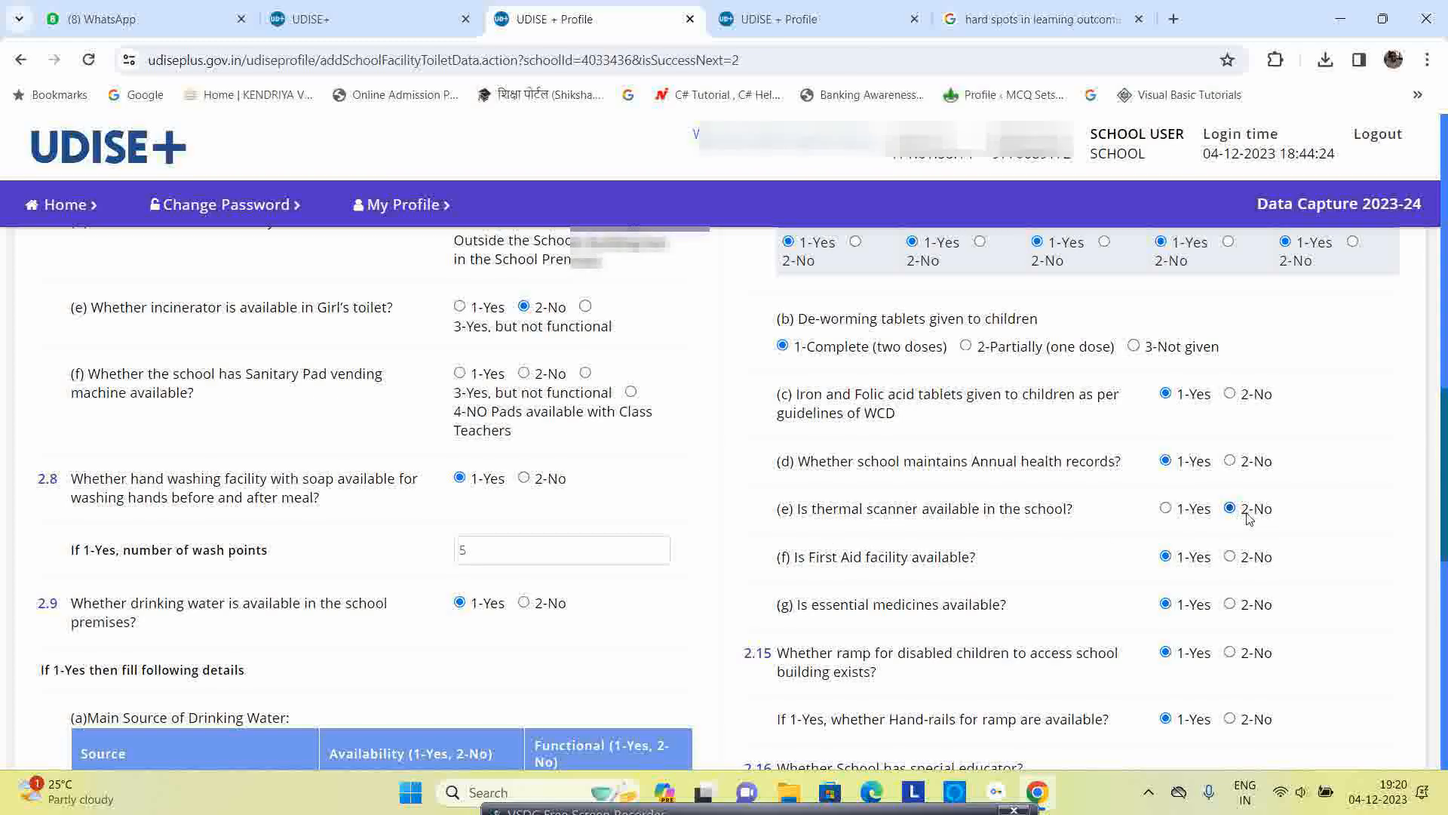
- Review the 2.14(e) to 2.19 answers on health facilities, ramp, special educator, kitchen, dustbins and furniture, and try to save and continue
scroll(1161, 564, down, 3)
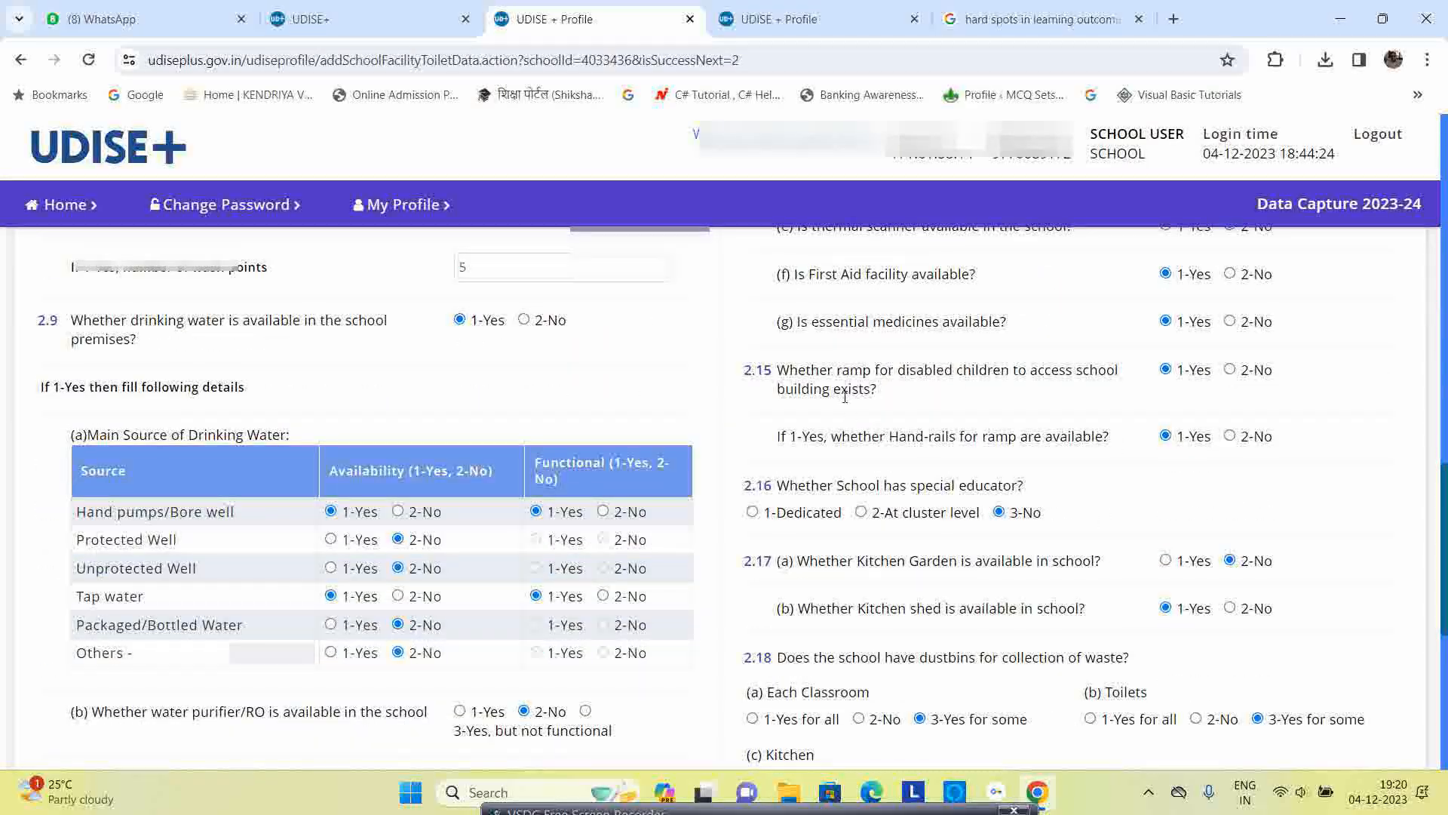
scroll(1207, 415, down, 1)
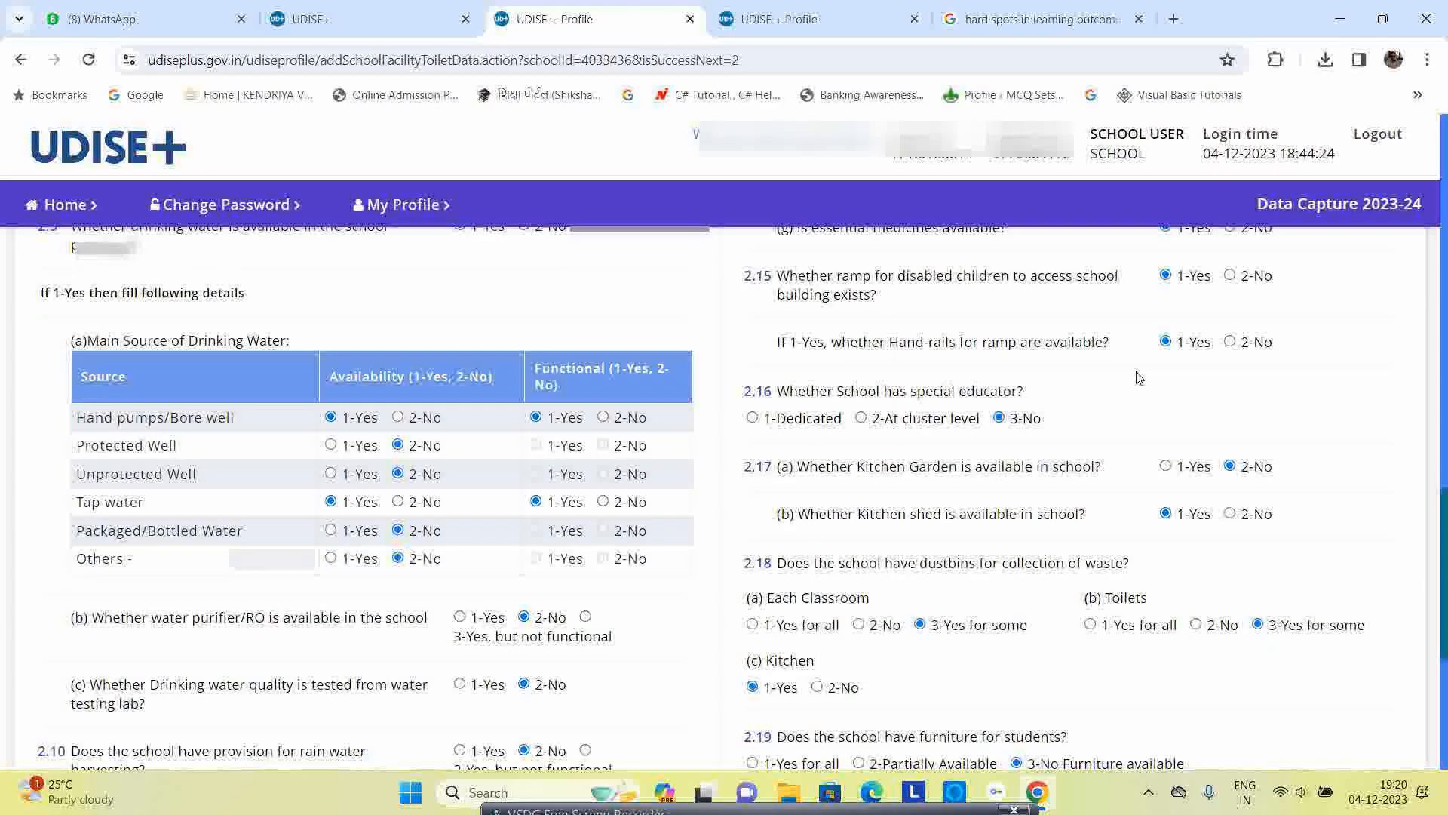
scroll(1109, 422, down, 1)
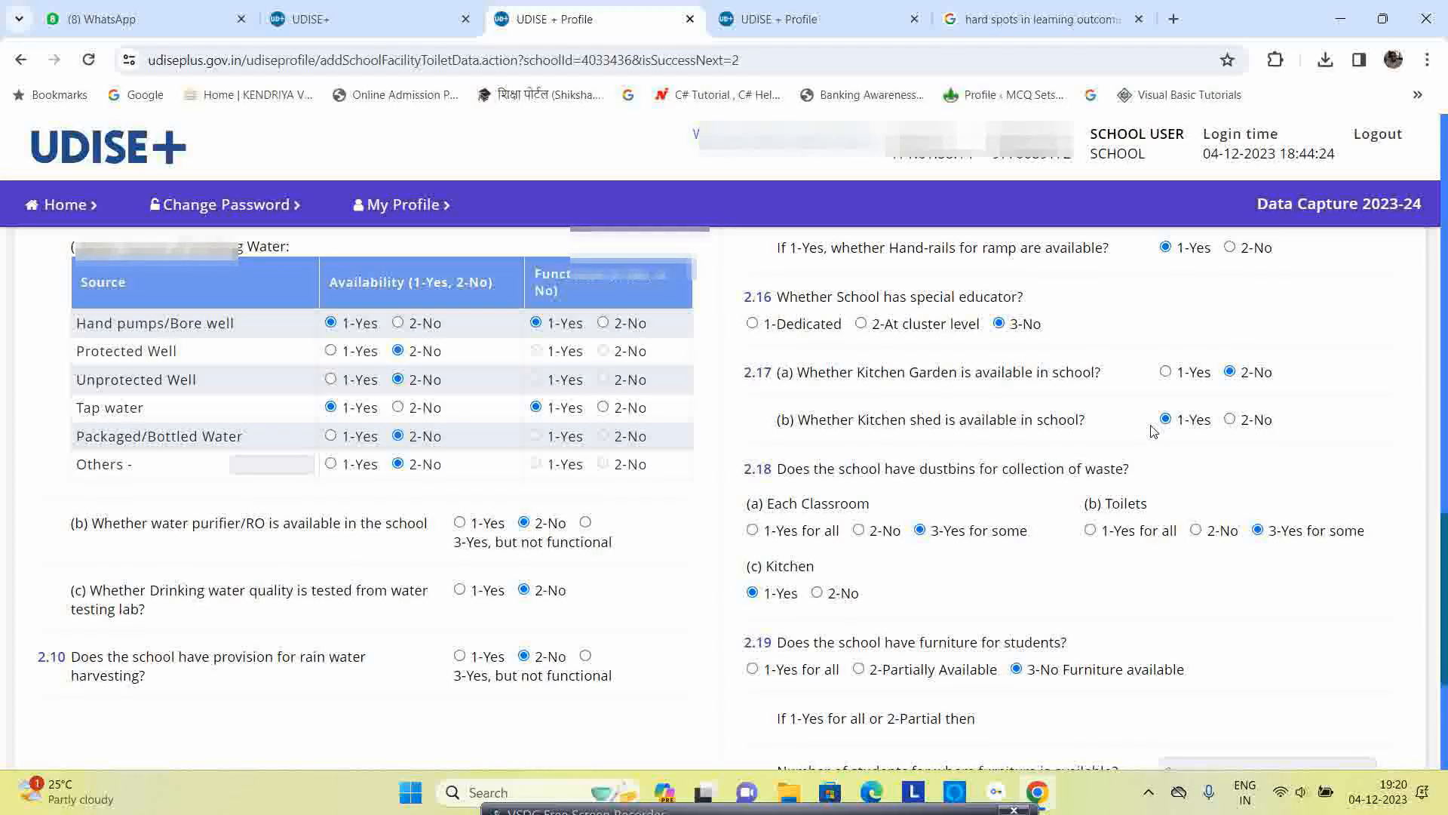
scroll(1153, 432, down, 1)
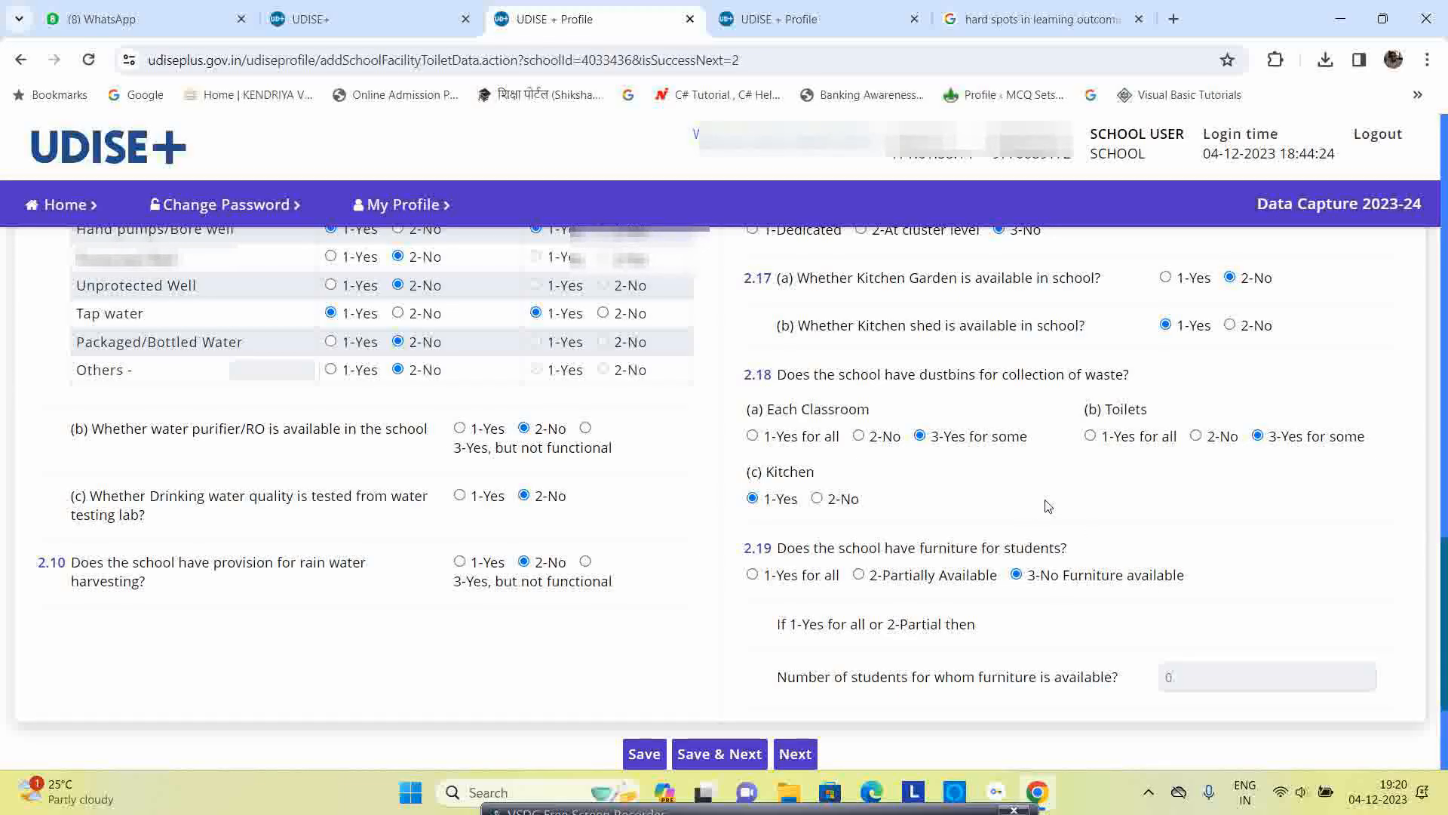
scroll(1048, 506, down, 2)
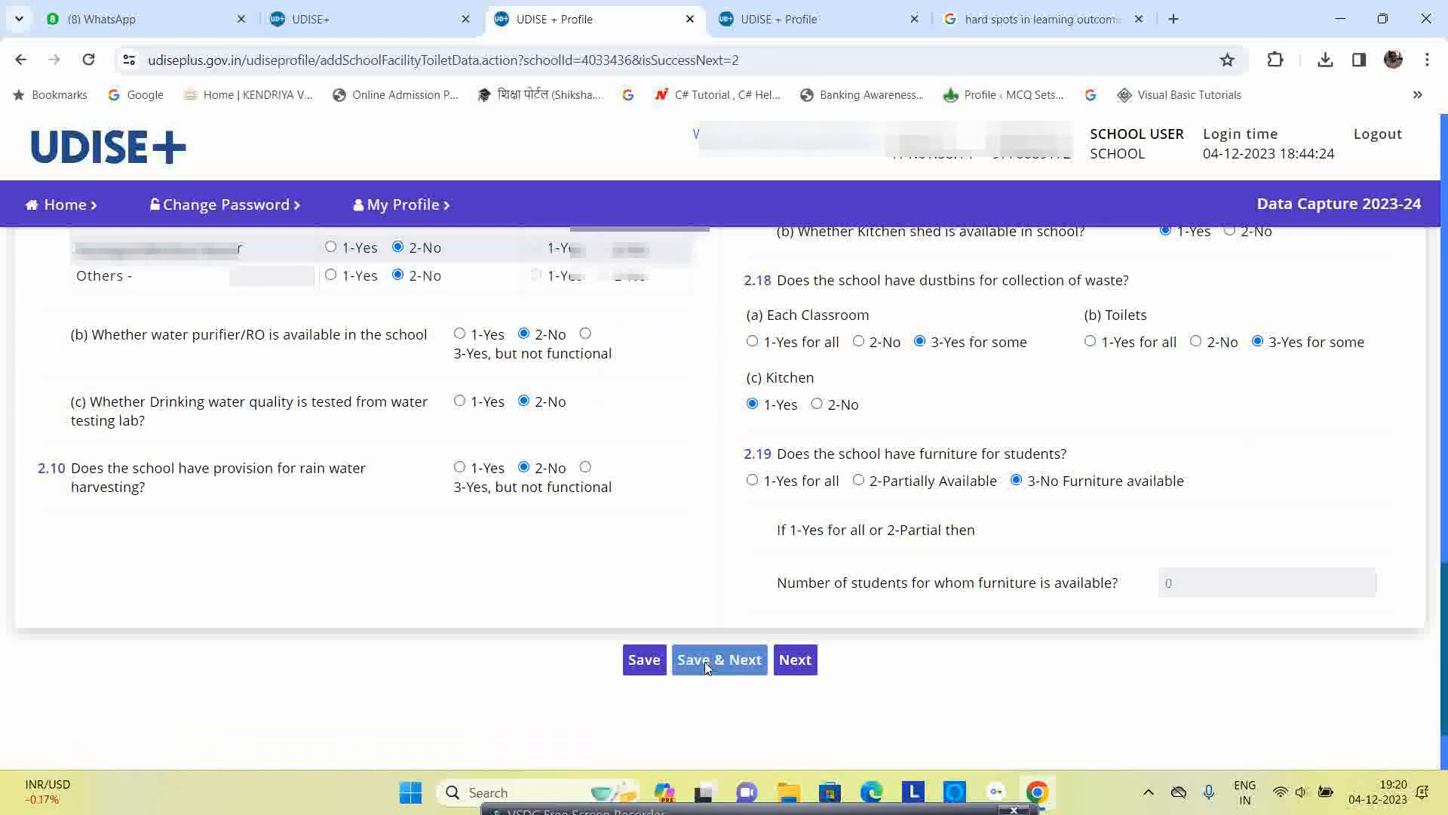
click(705, 662)
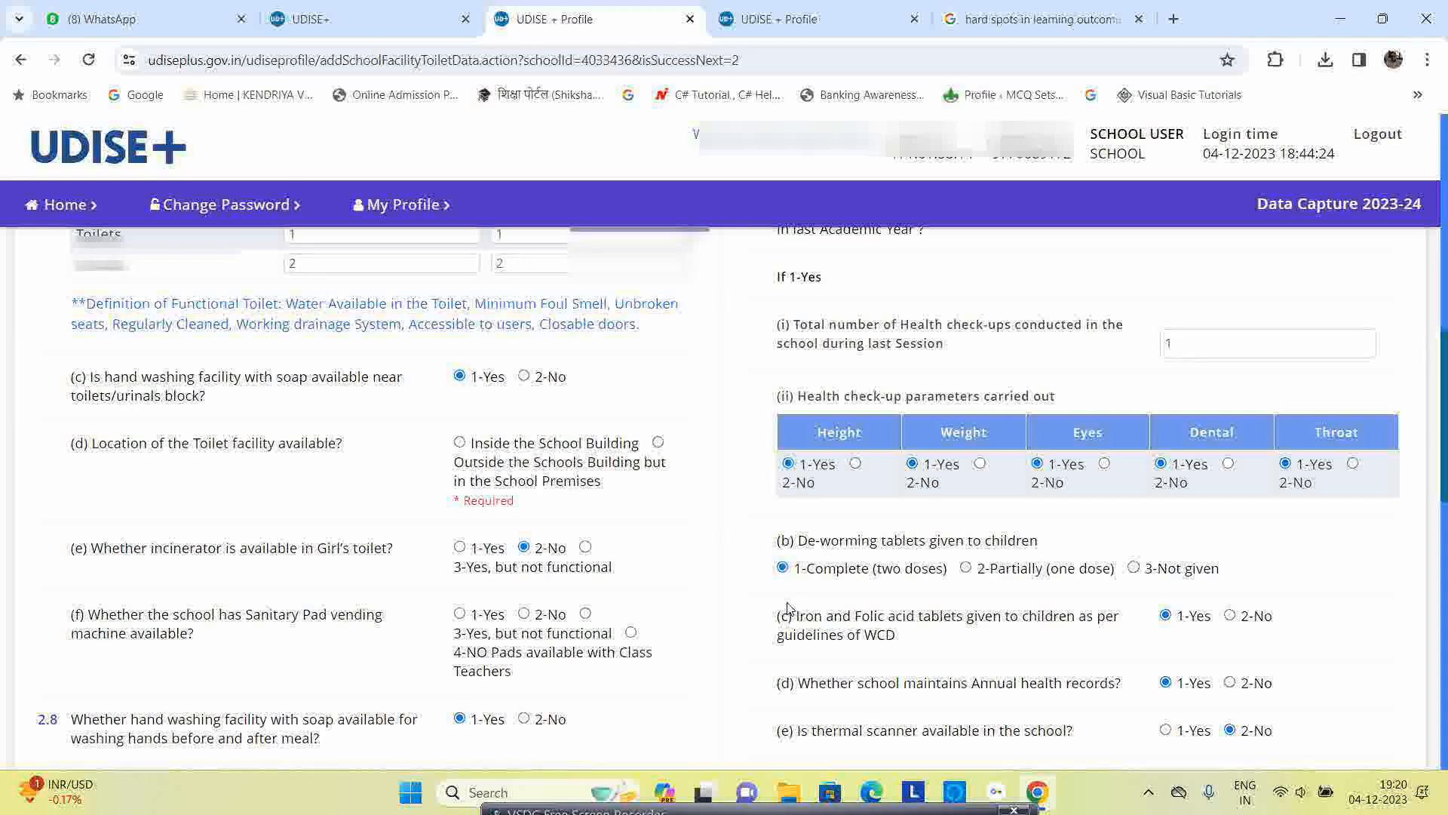
- Set the 2.7(d) toilet facility location to Inside the School Building and try to save the page and continue
scroll(228, 630, down, 10)
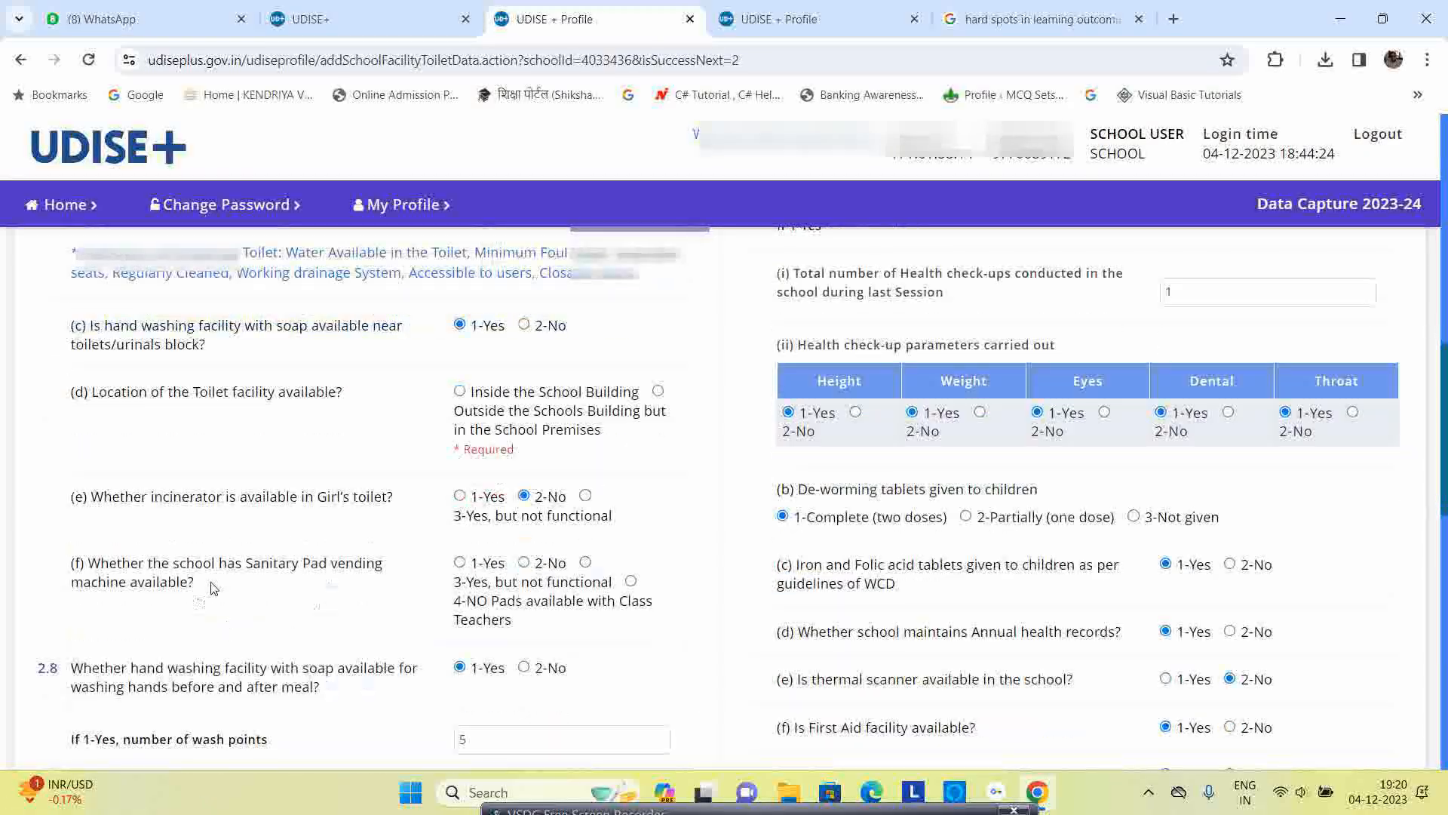
click(682, 544)
scroll(744, 603, down, 4)
click(737, 535)
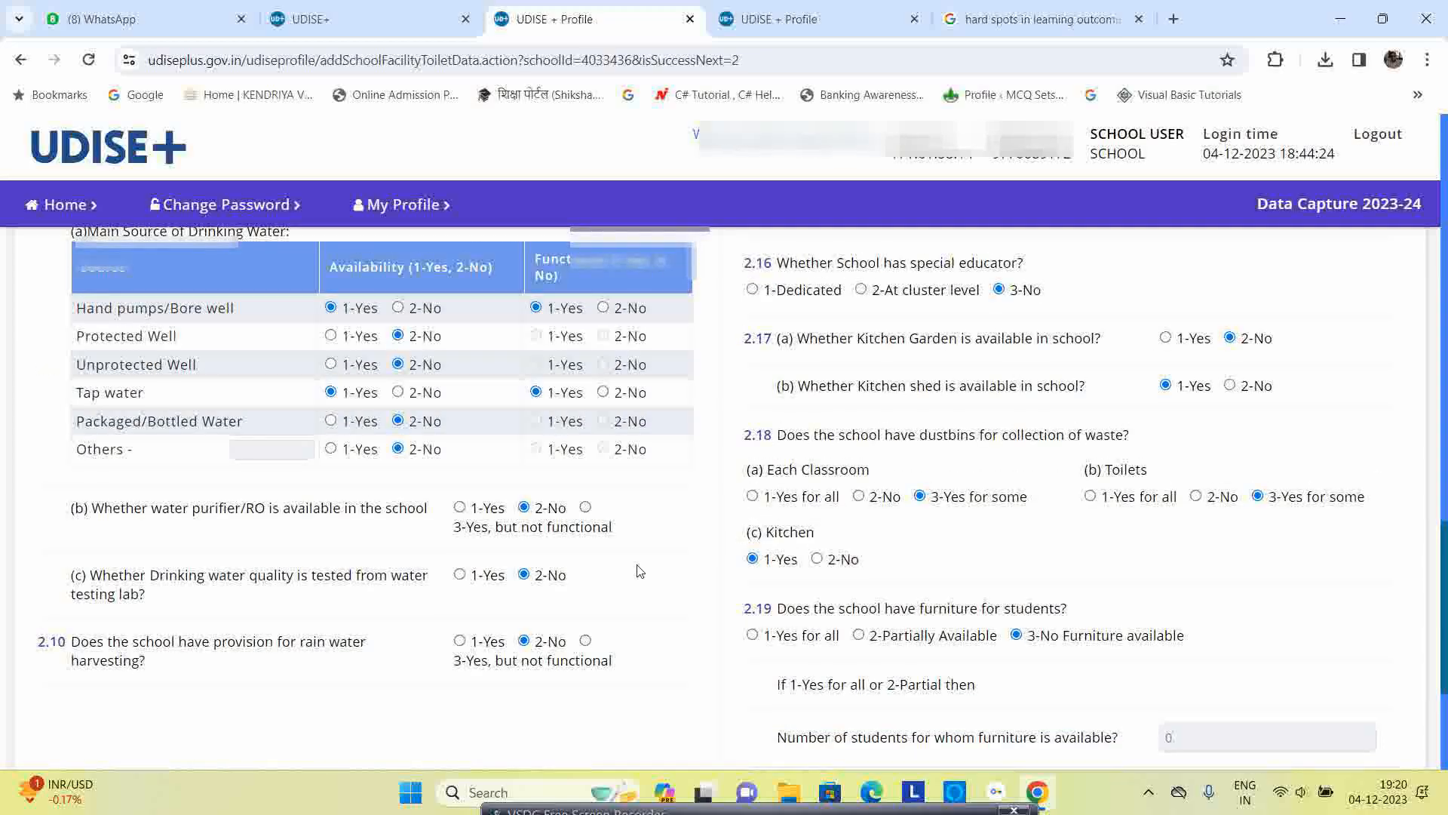
scroll(747, 543, up, 7)
scroll(805, 525, up, 2)
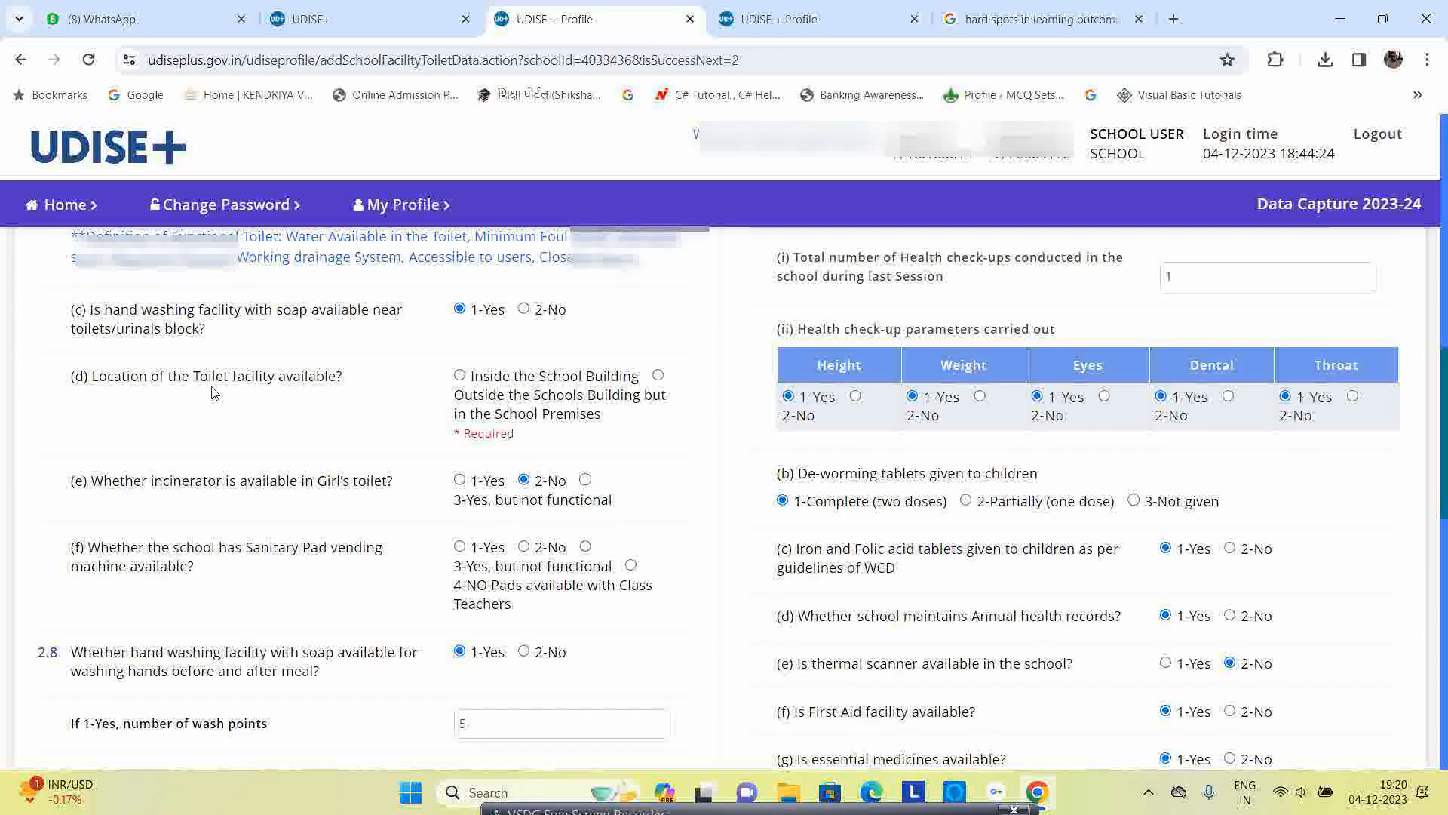
click(461, 377)
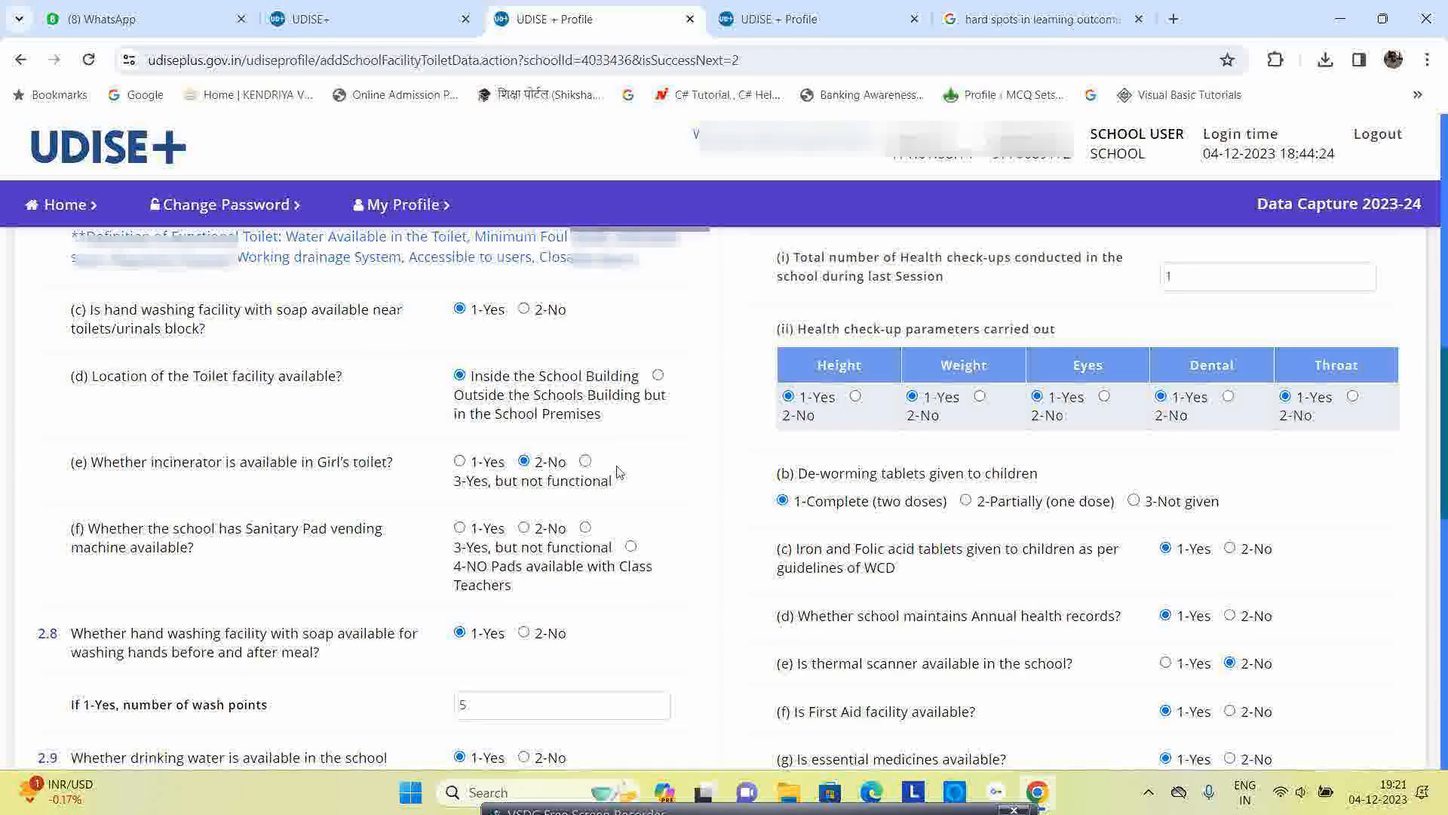
scroll(752, 730, down, 10)
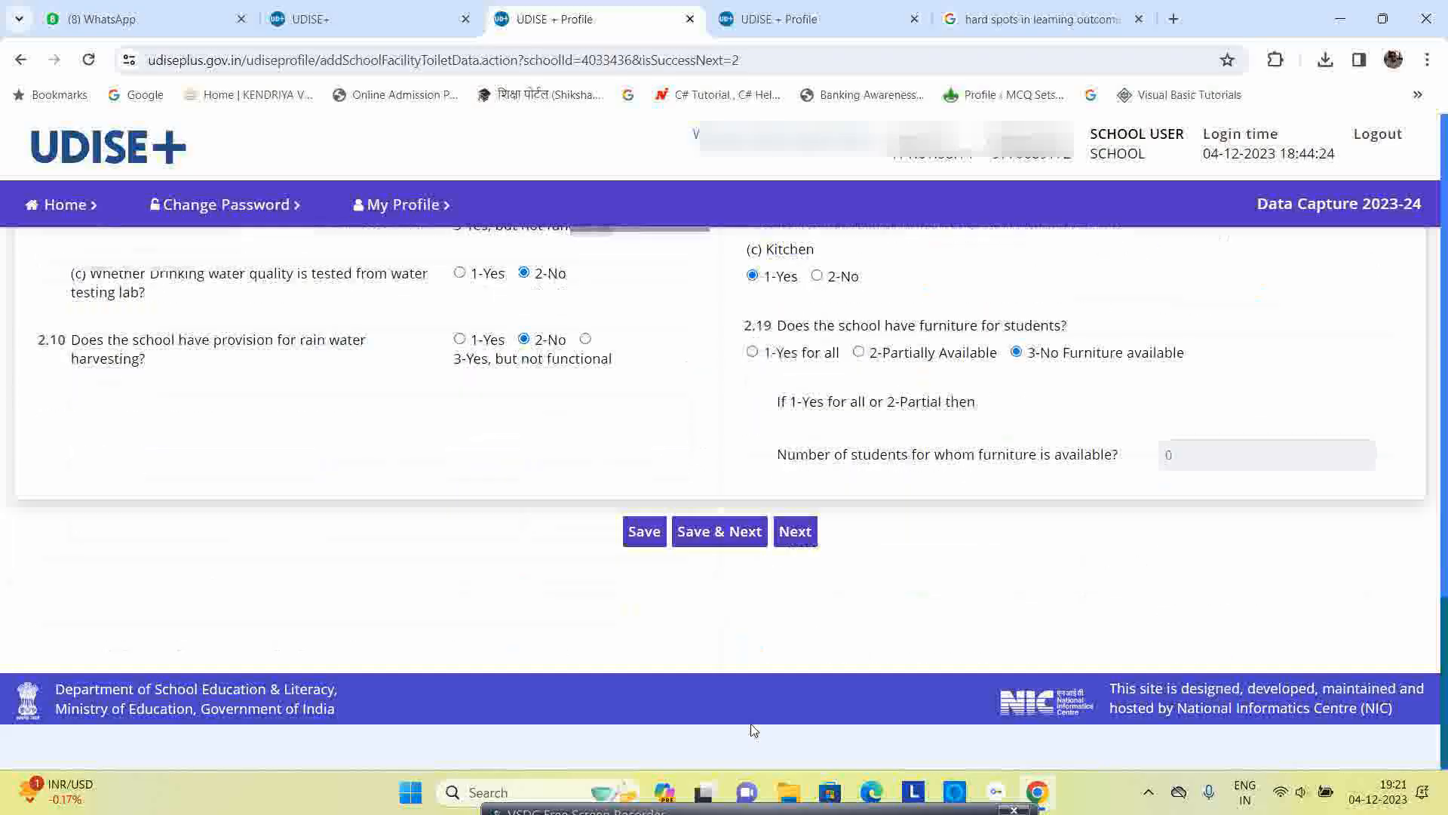
click(712, 532)
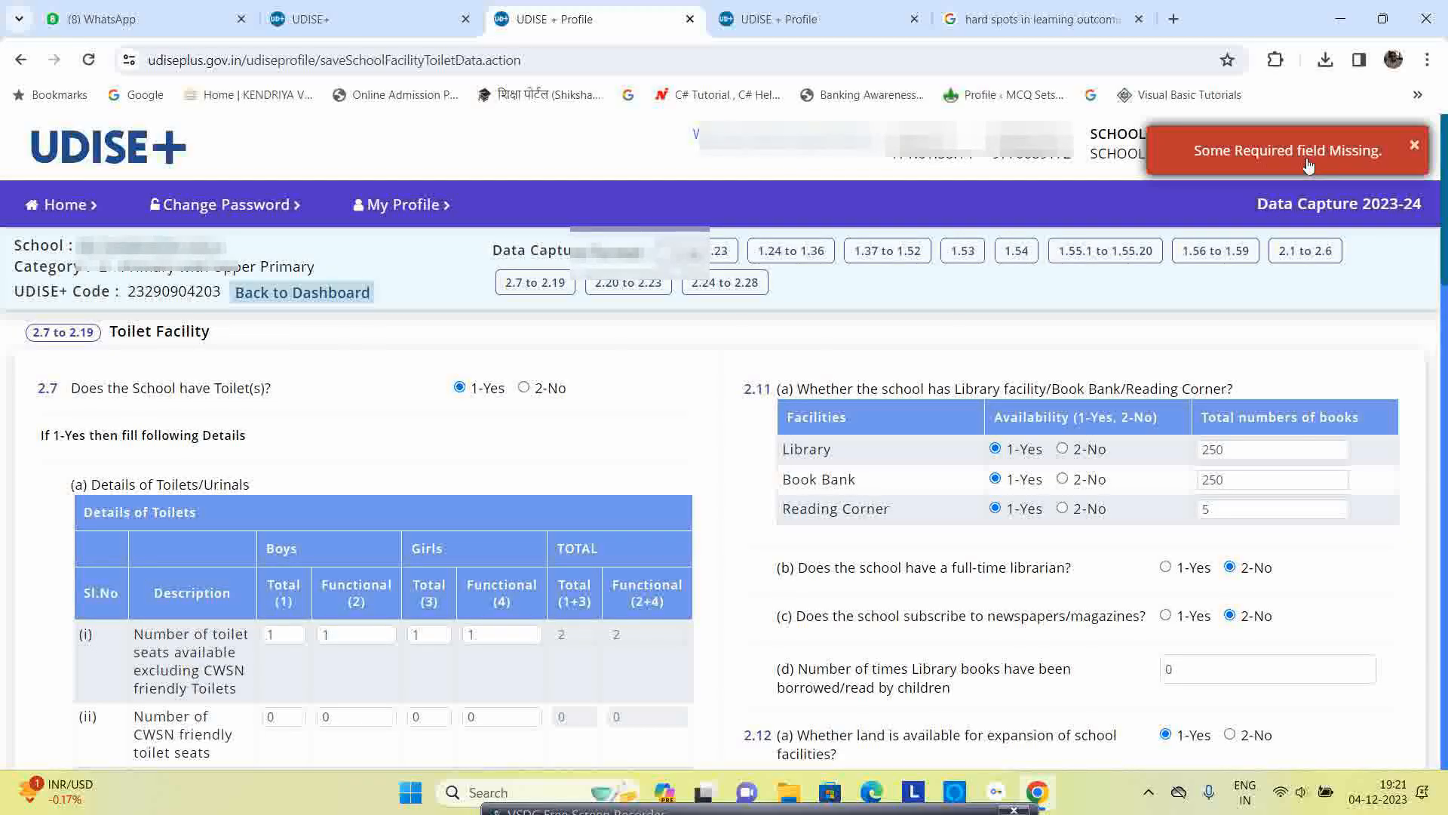
- Answer No for the 2.7(f) sanitary pad vending machine, save the page and proceed to the 2.20 to 2.23 page
scroll(1199, 325, down, 4)
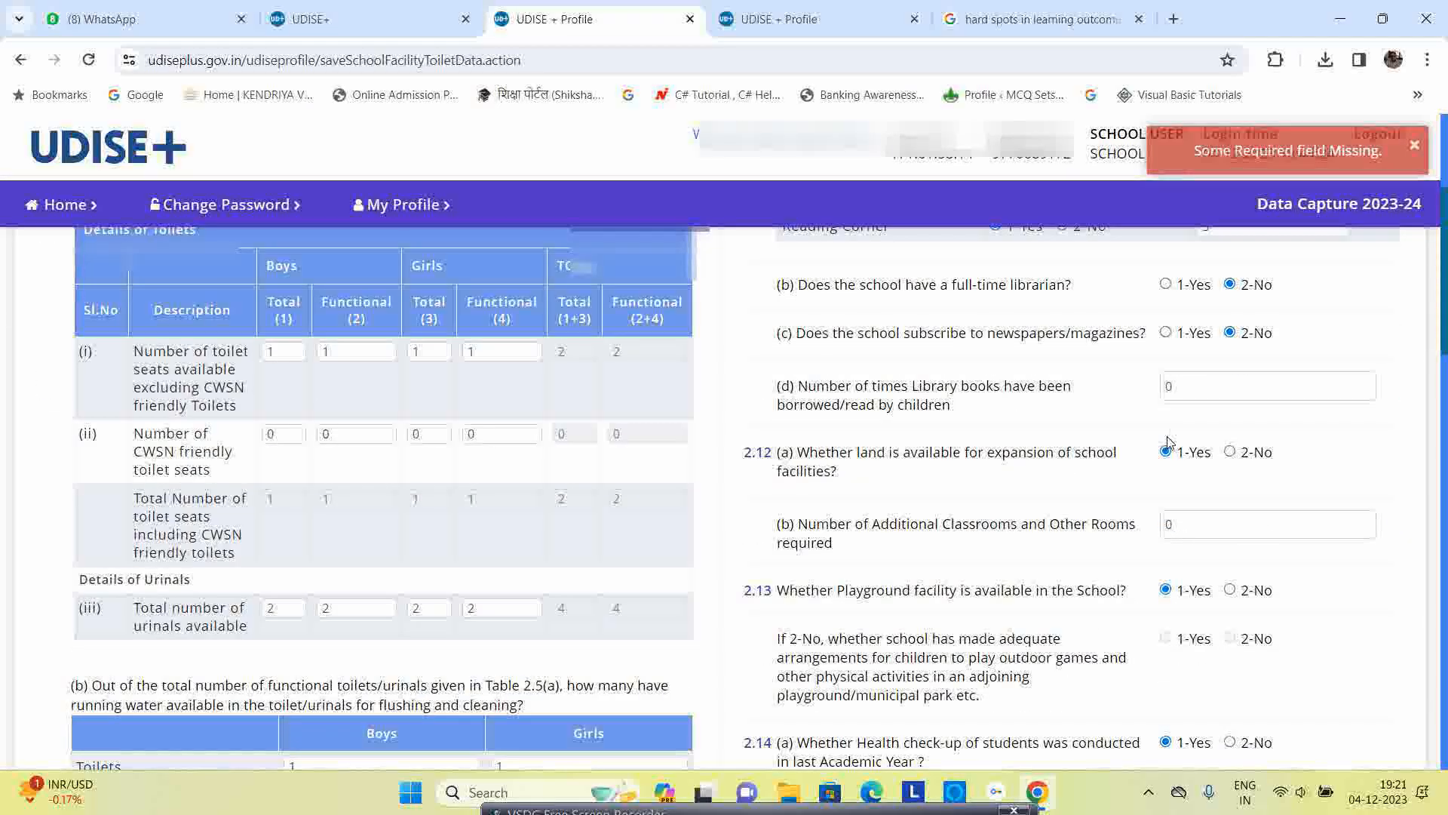
scroll(881, 448, down, 9)
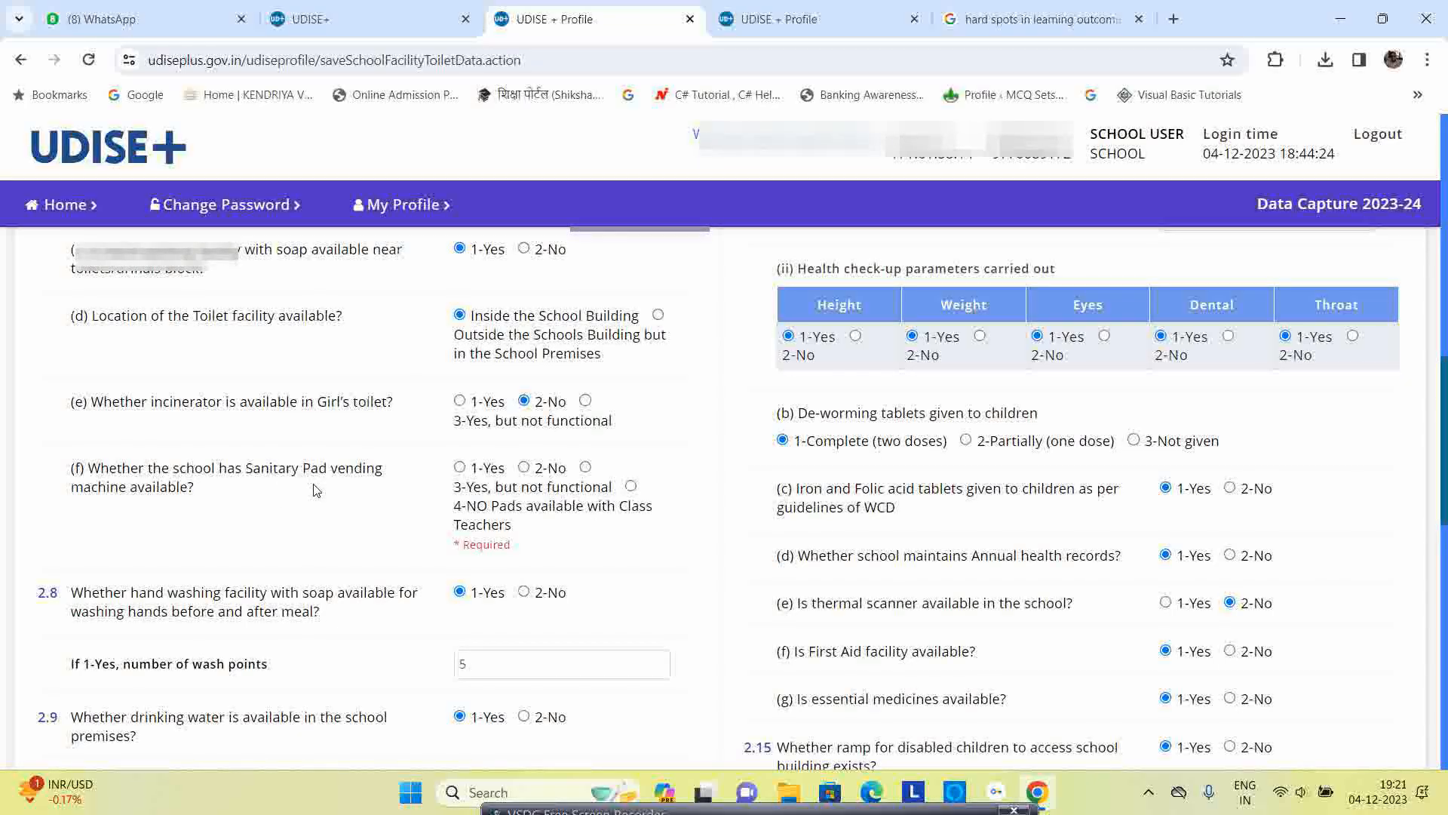
click(525, 468)
scroll(630, 521, down, 12)
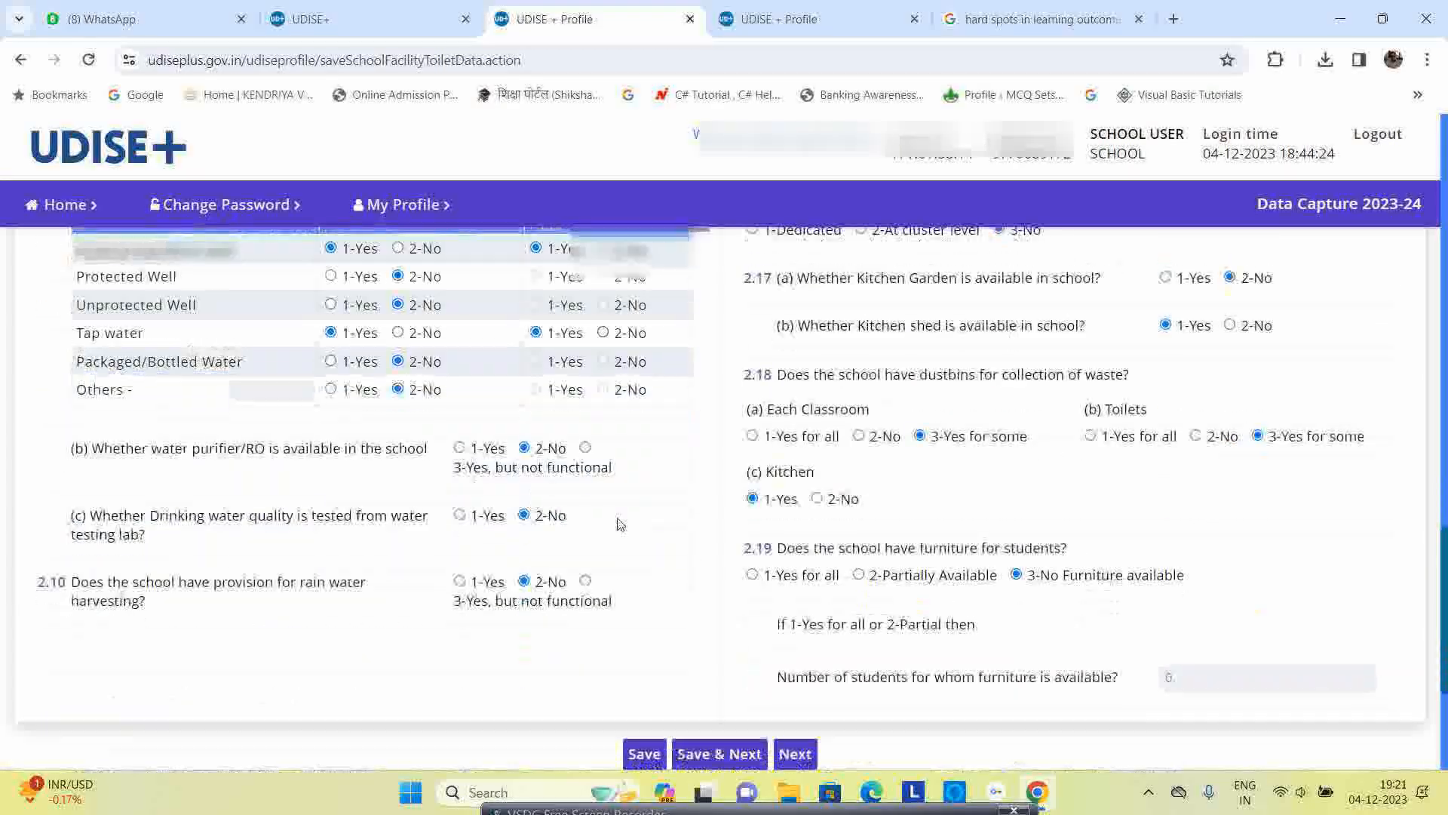
scroll(800, 534, up, 12)
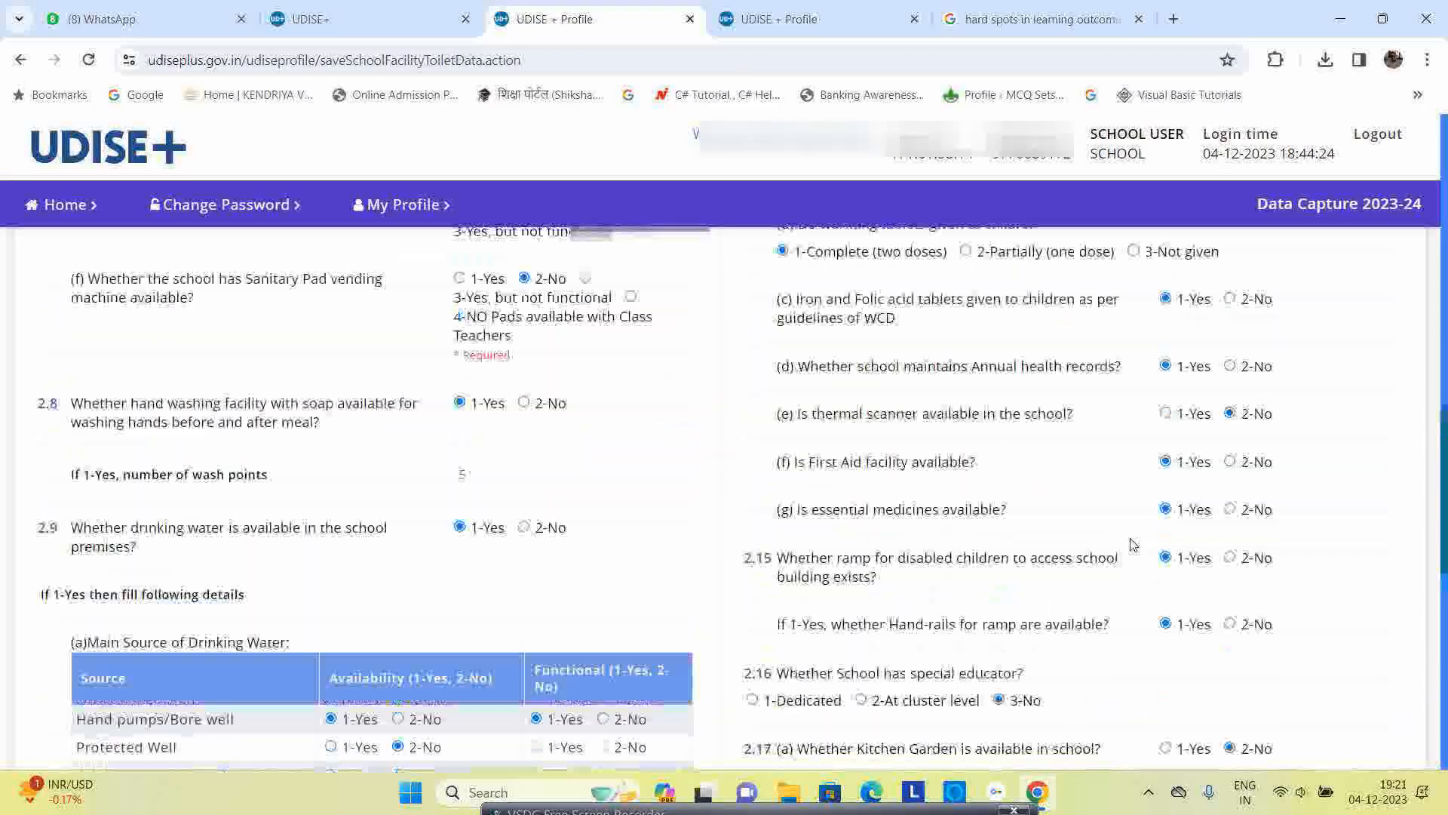
scroll(1116, 528, up, 10)
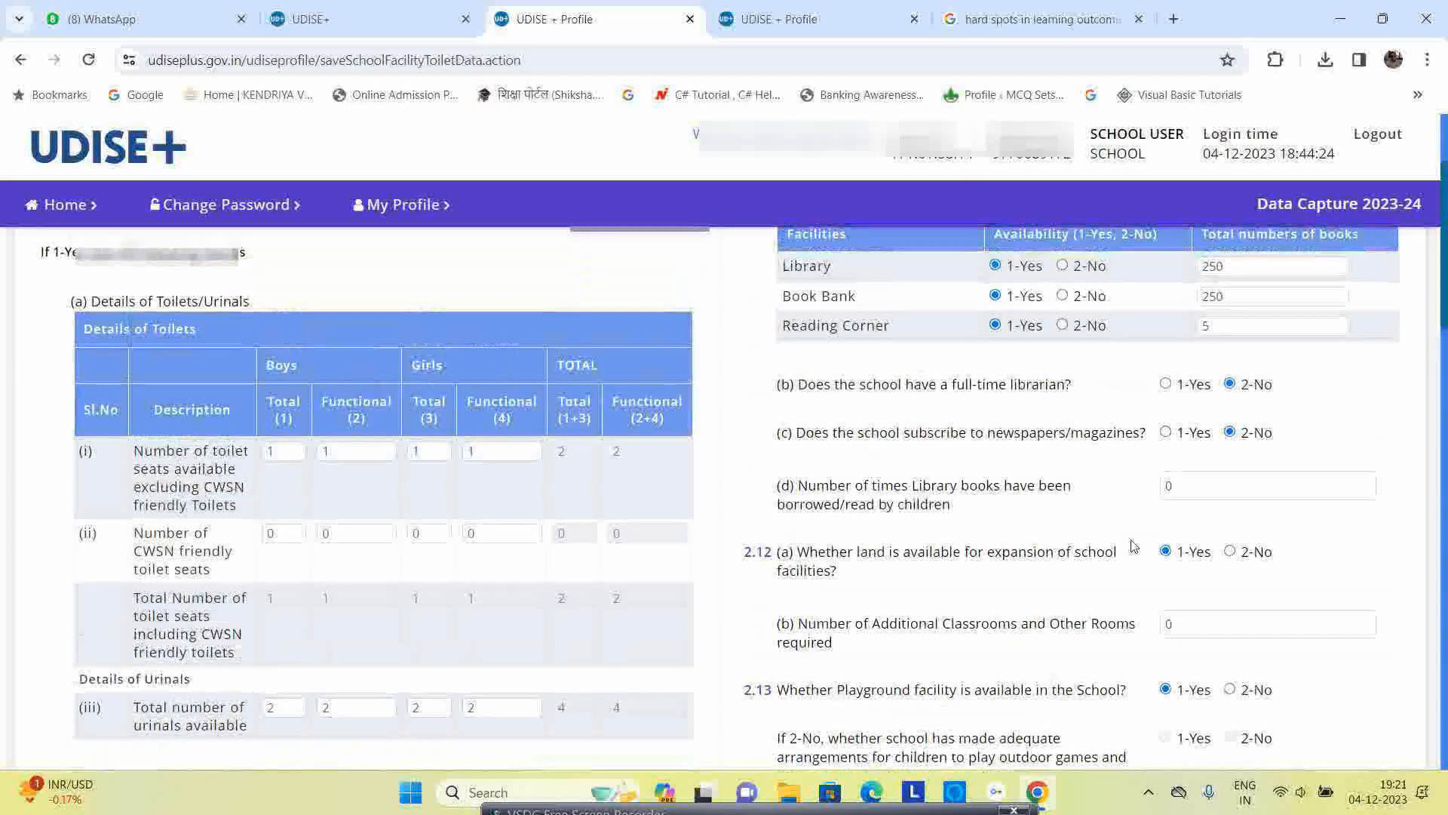
scroll(1080, 507, down, 12)
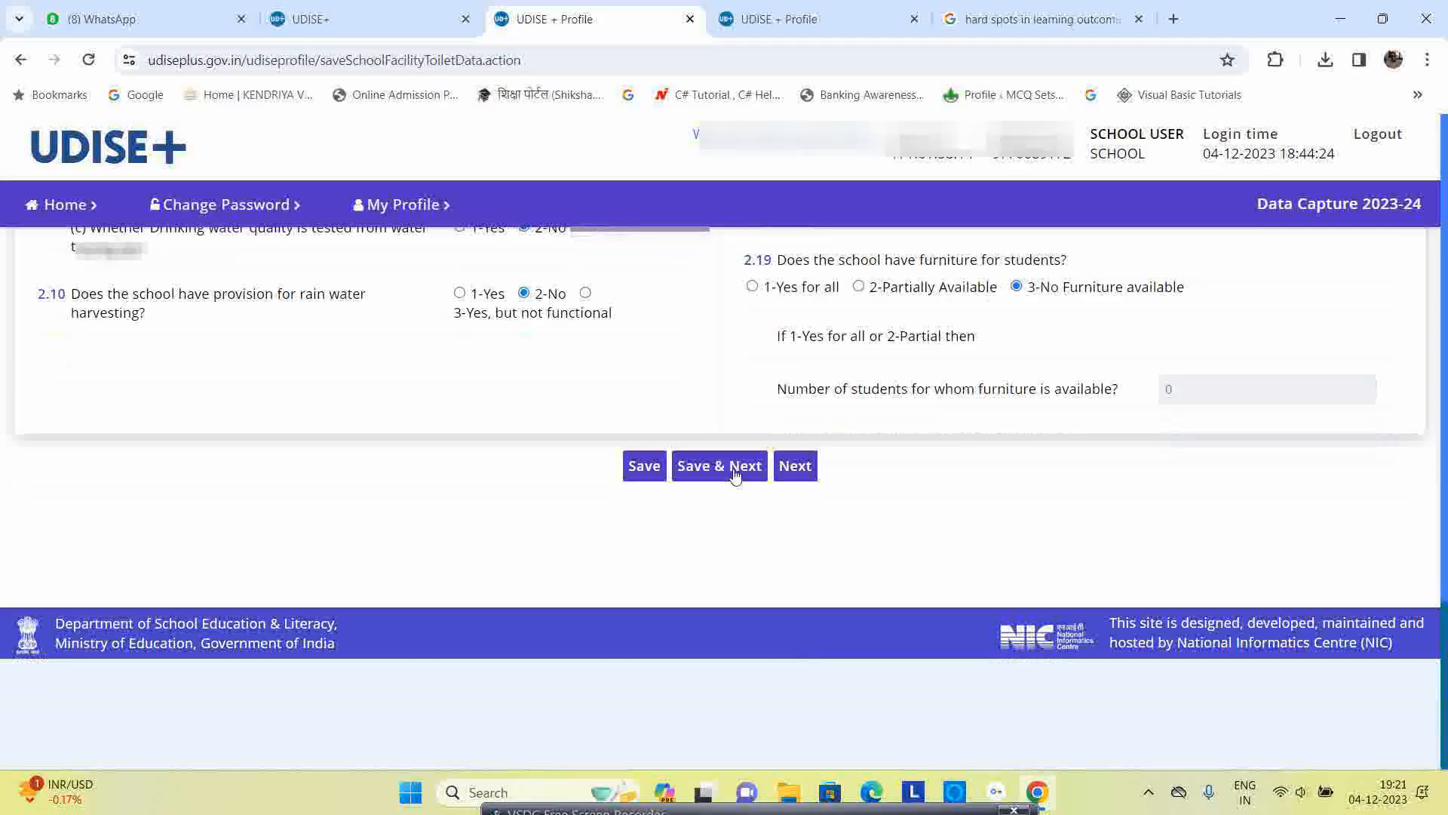
click(724, 469)
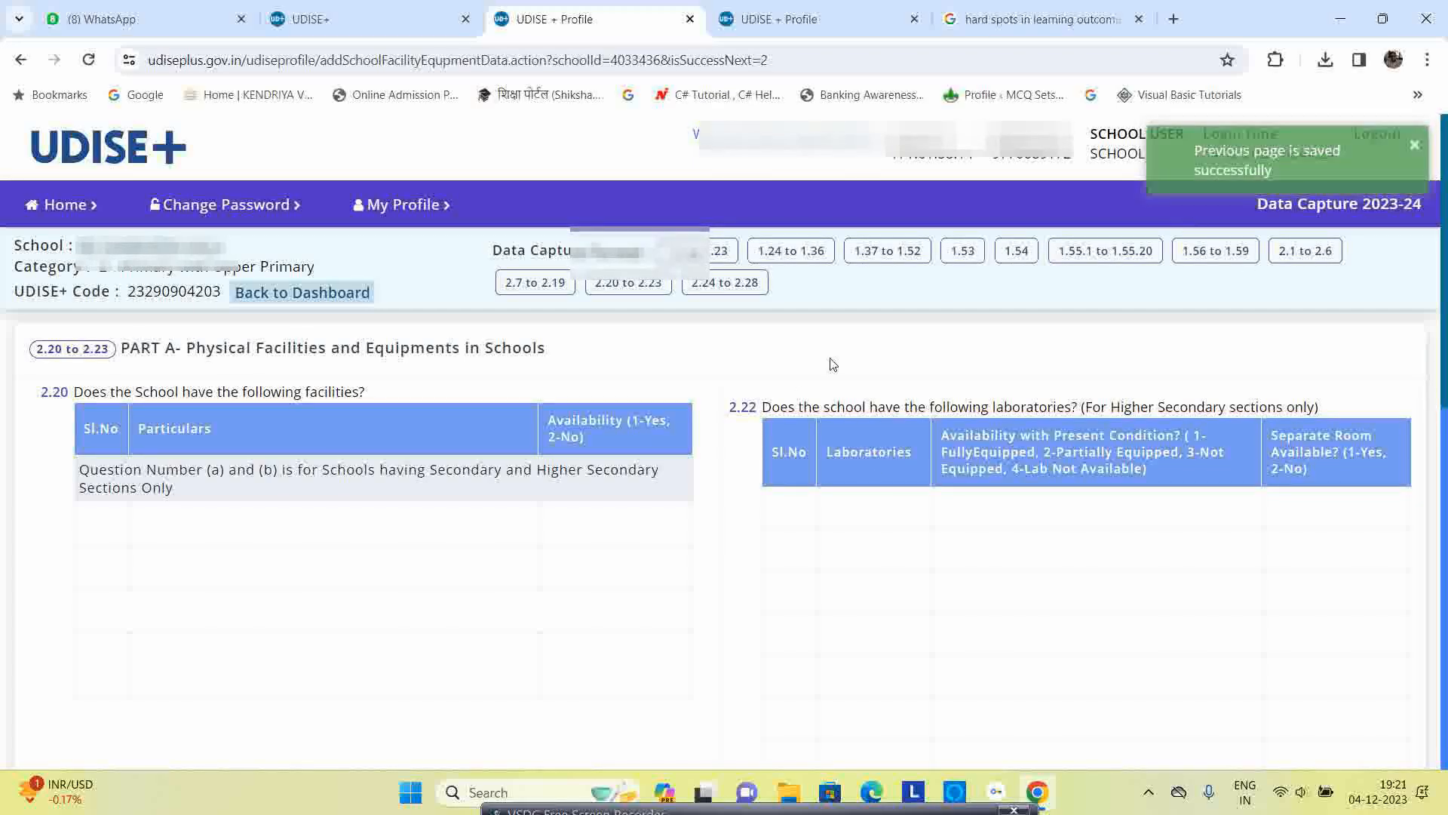
- Review the 2.20 facilities, 2.21 boarding/hostel and 2.22 laboratories sections of the Physical Facilities and Equipments page
scroll(899, 485, down, 5)
scroll(902, 485, up, 4)
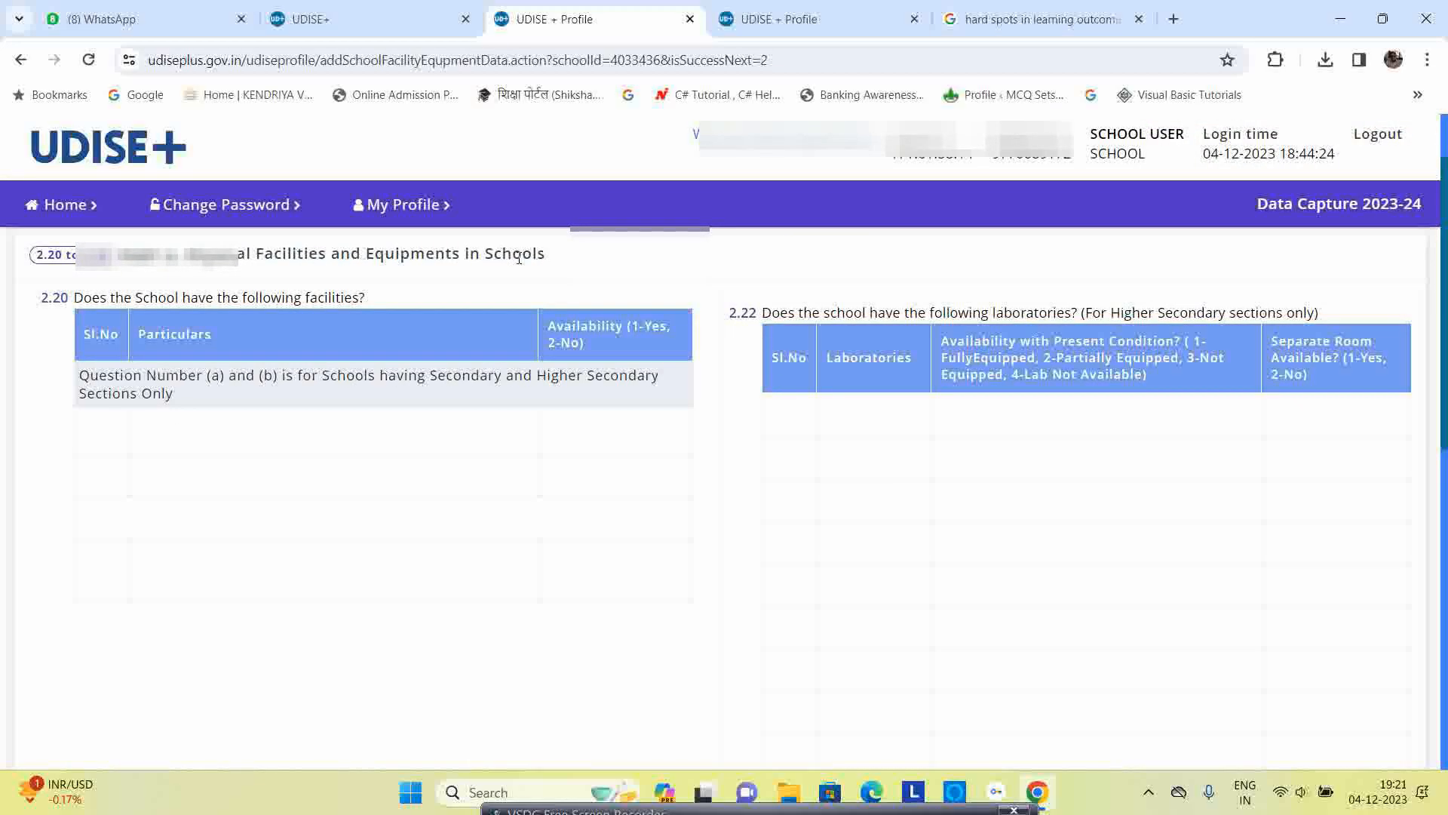
scroll(414, 405, down, 4)
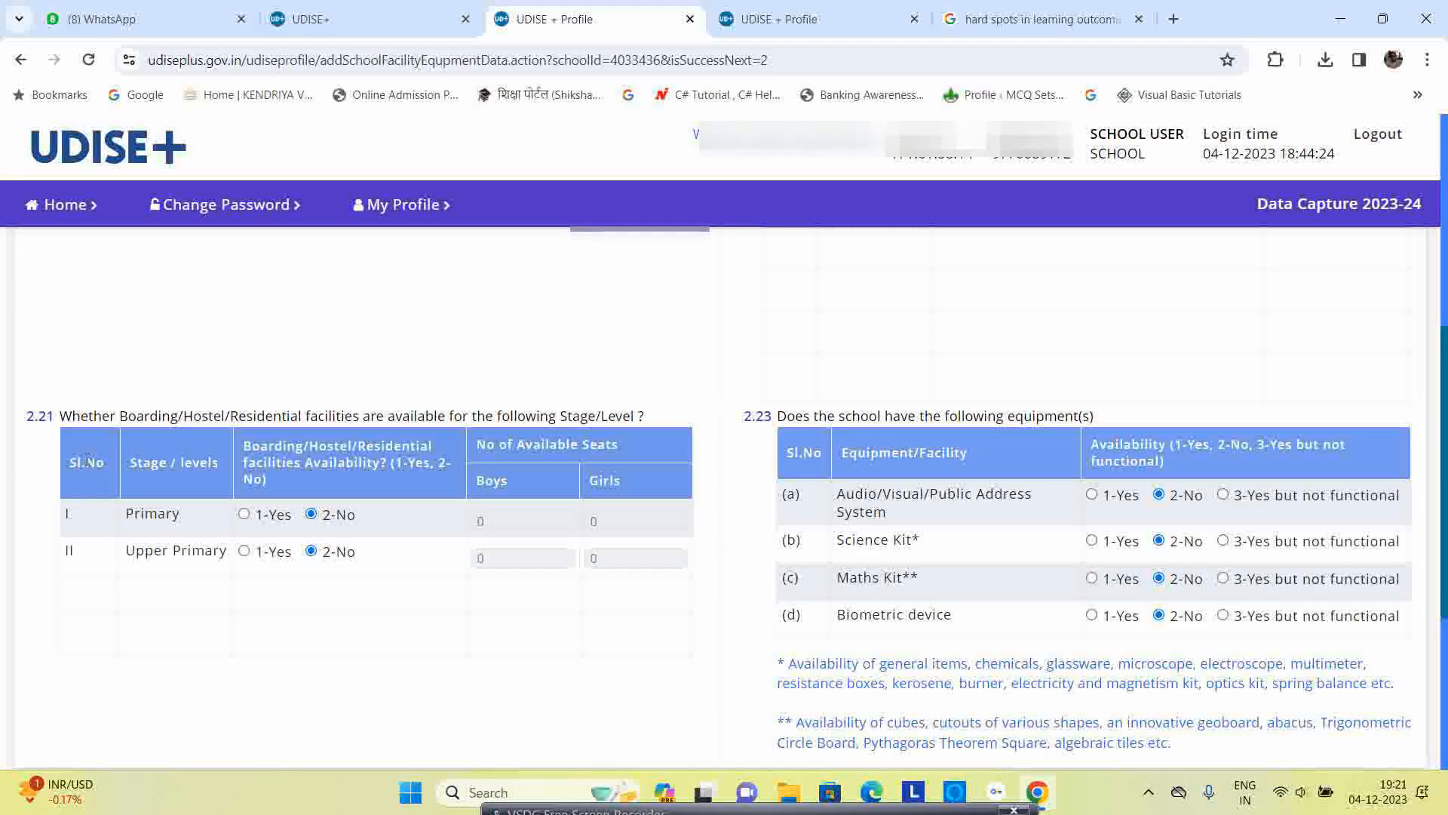
scroll(890, 589, up, 4)
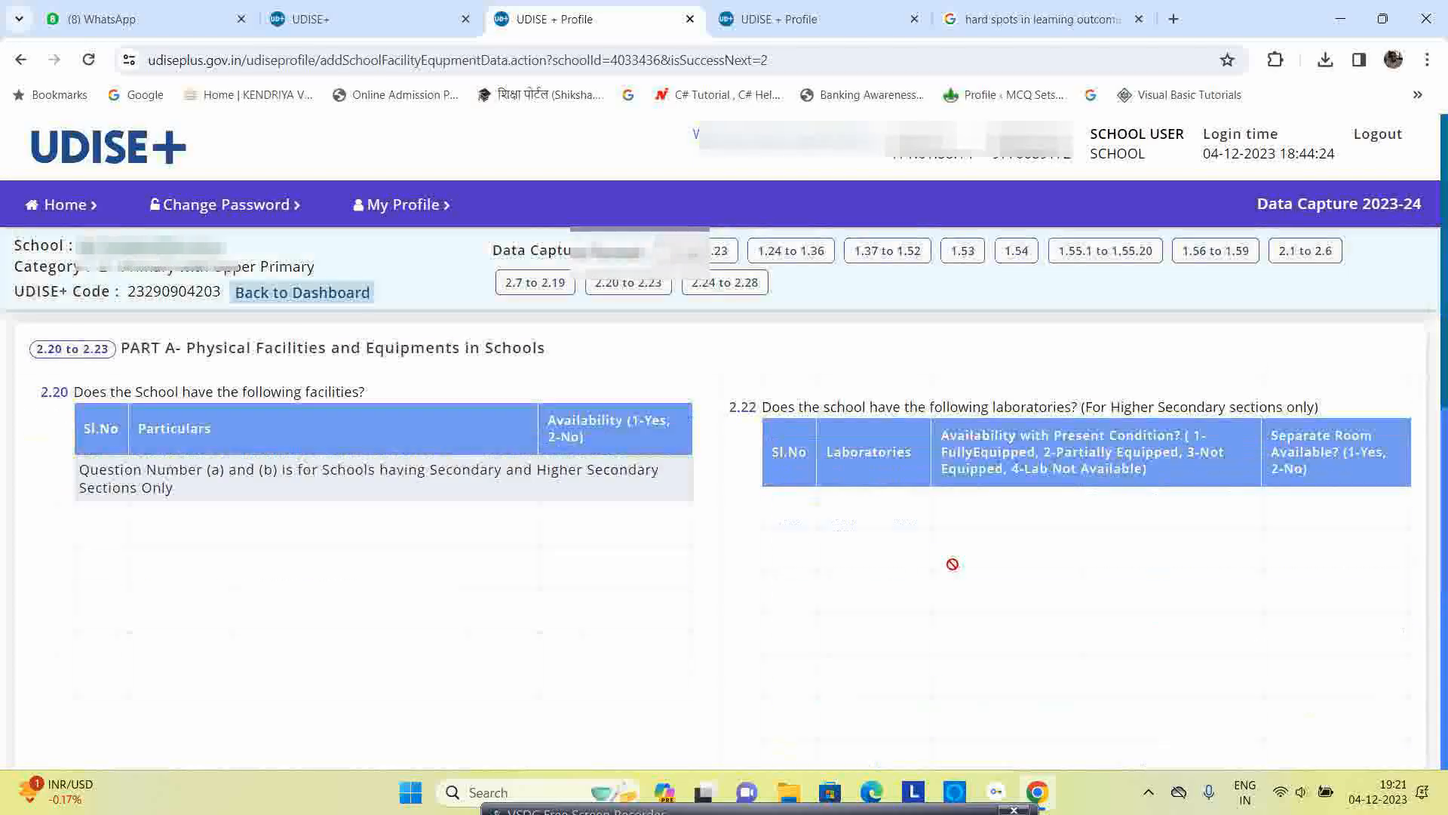
scroll(727, 623, down, 4)
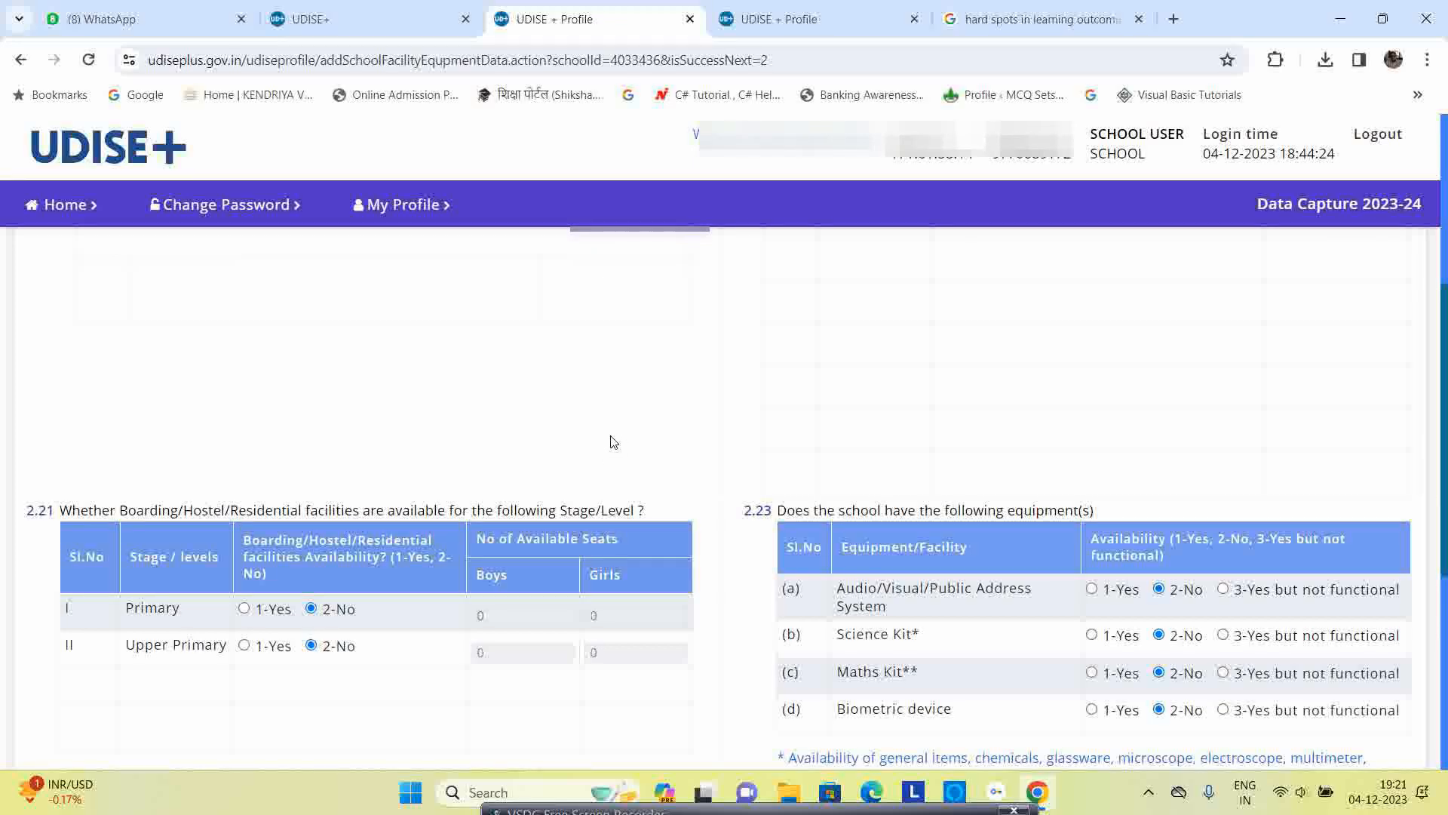
scroll(613, 442, down, 3)
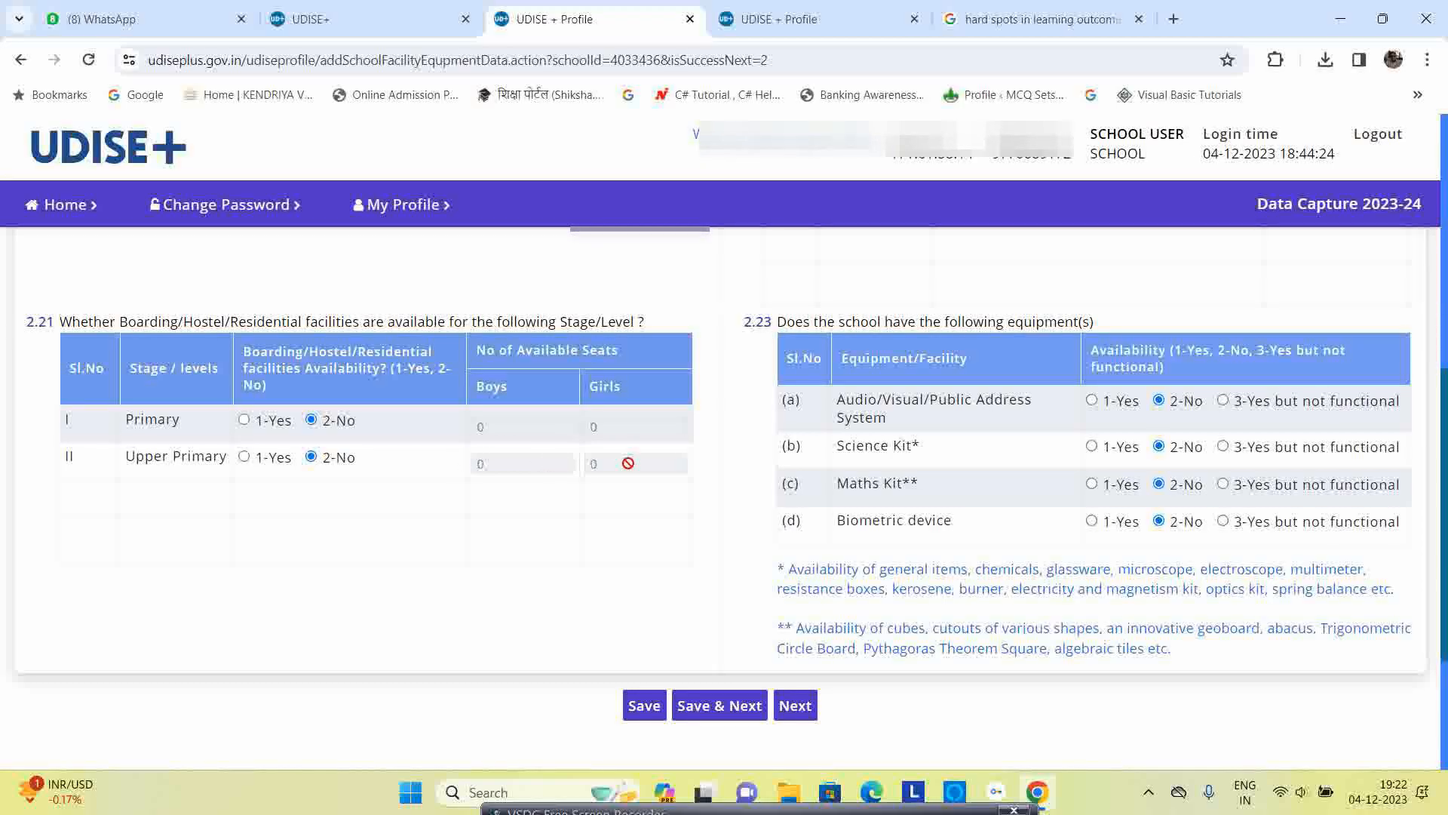
- Check the 2.23 equipment answers and set Maths Kit availability to 1-Yes
scroll(1147, 543, up, 5)
scroll(1149, 549, down, 3)
scroll(895, 469, up, 2)
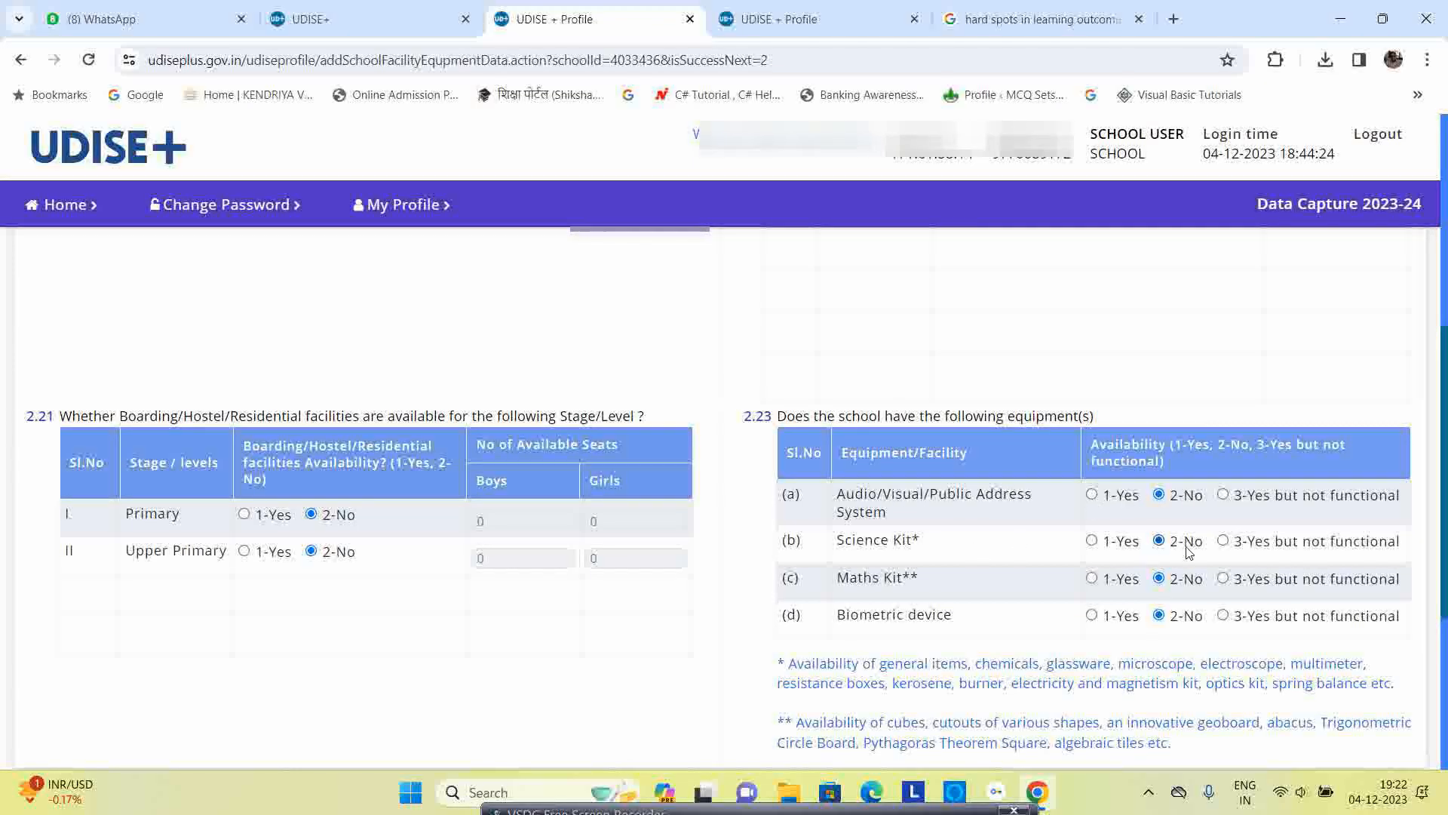
click(1092, 579)
scroll(1191, 637, down, 2)
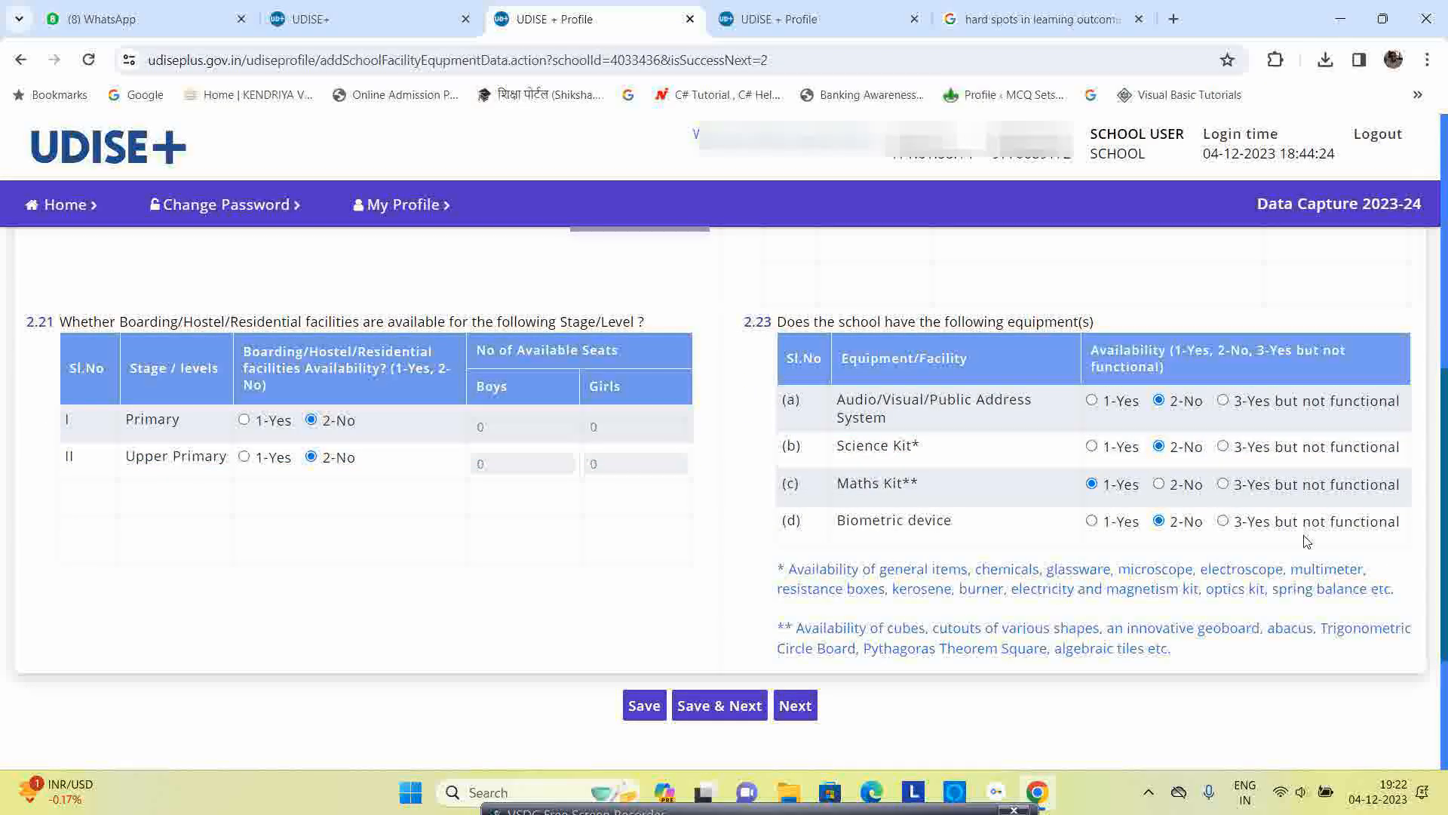
- Save the equipment answers and proceed to the 2.24 to 2.28 Computers and Digital Initiatives page
click(730, 715)
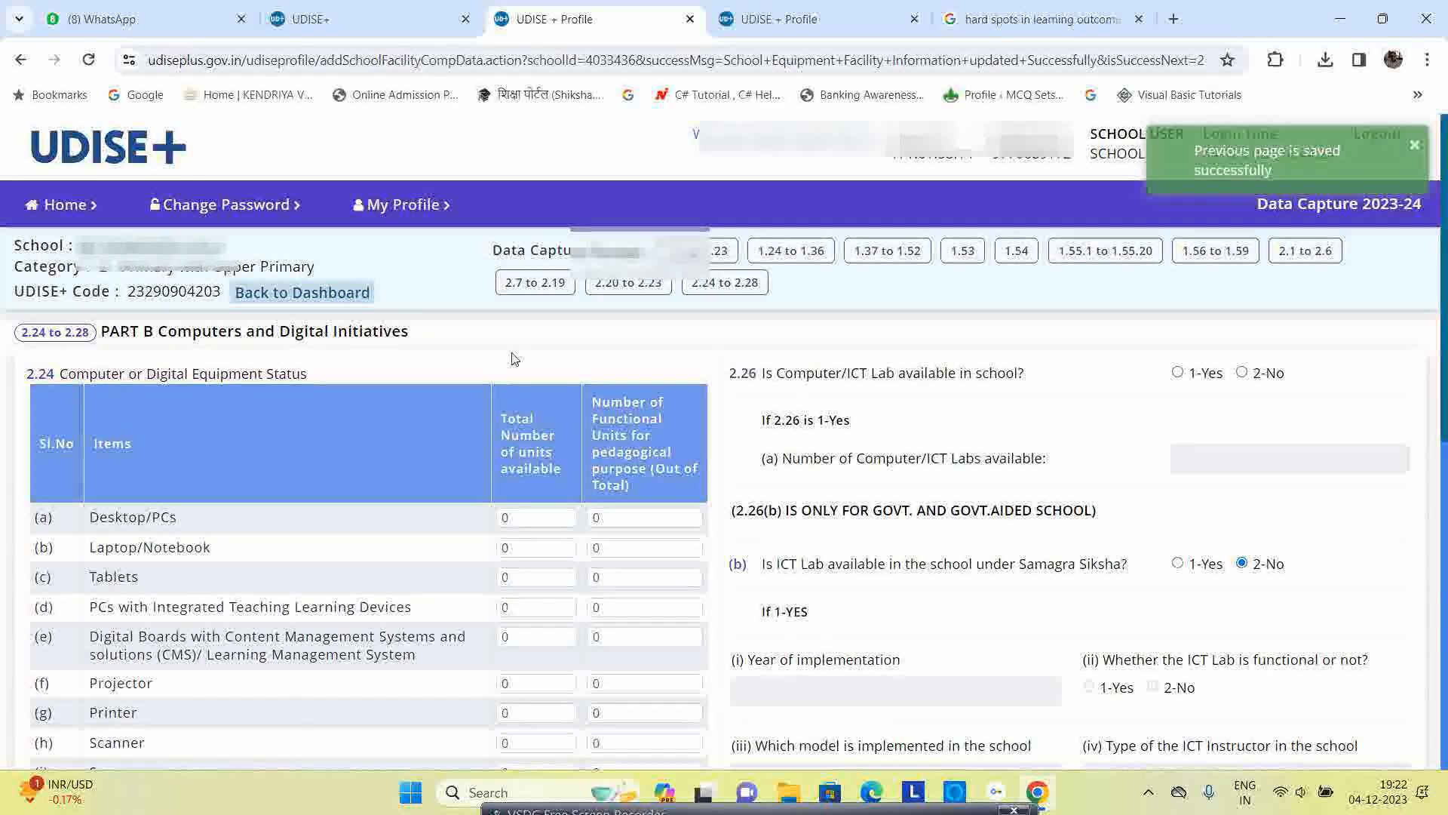
scroll(391, 406, down, 1)
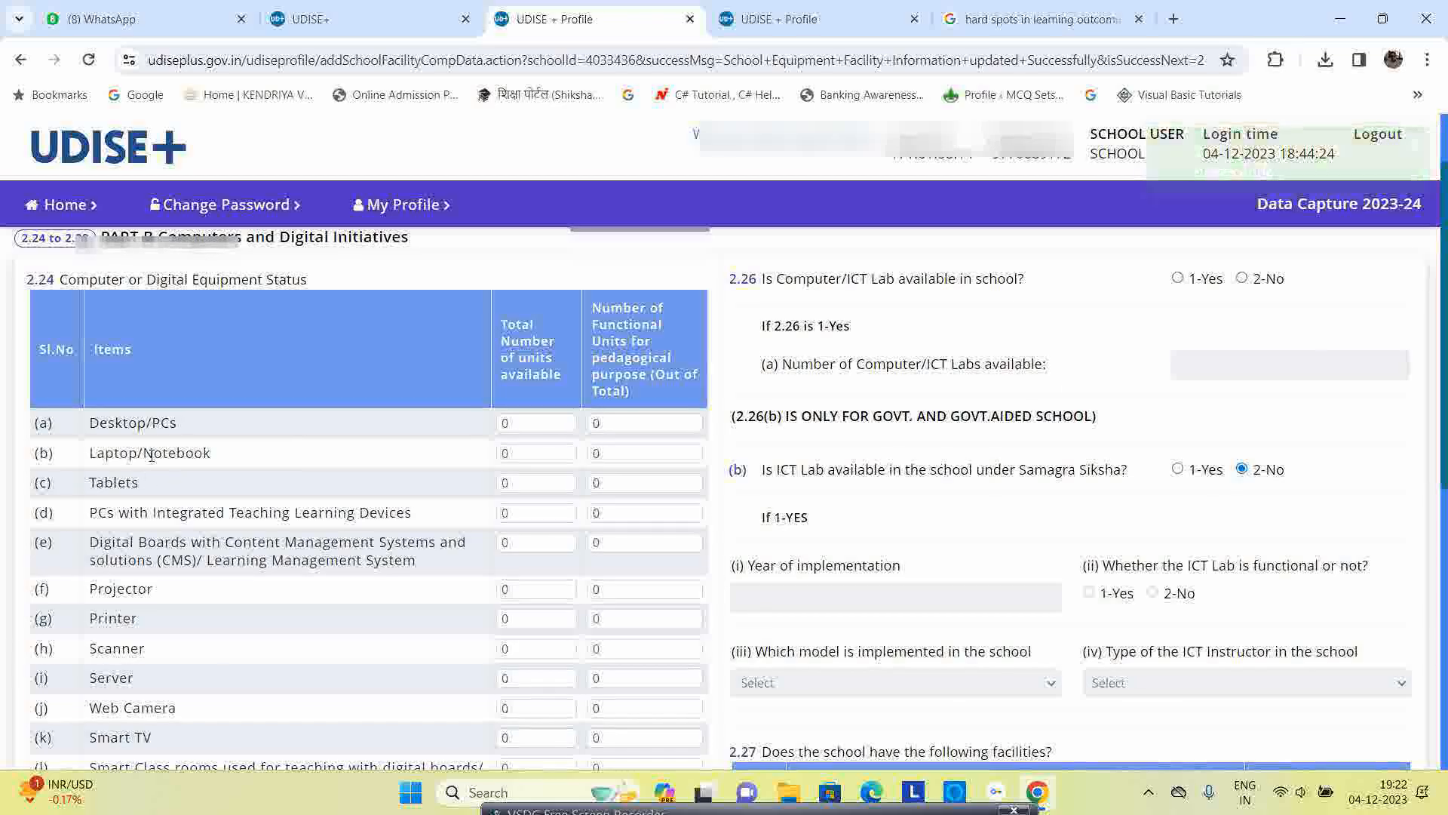
scroll(497, 536, down, 1)
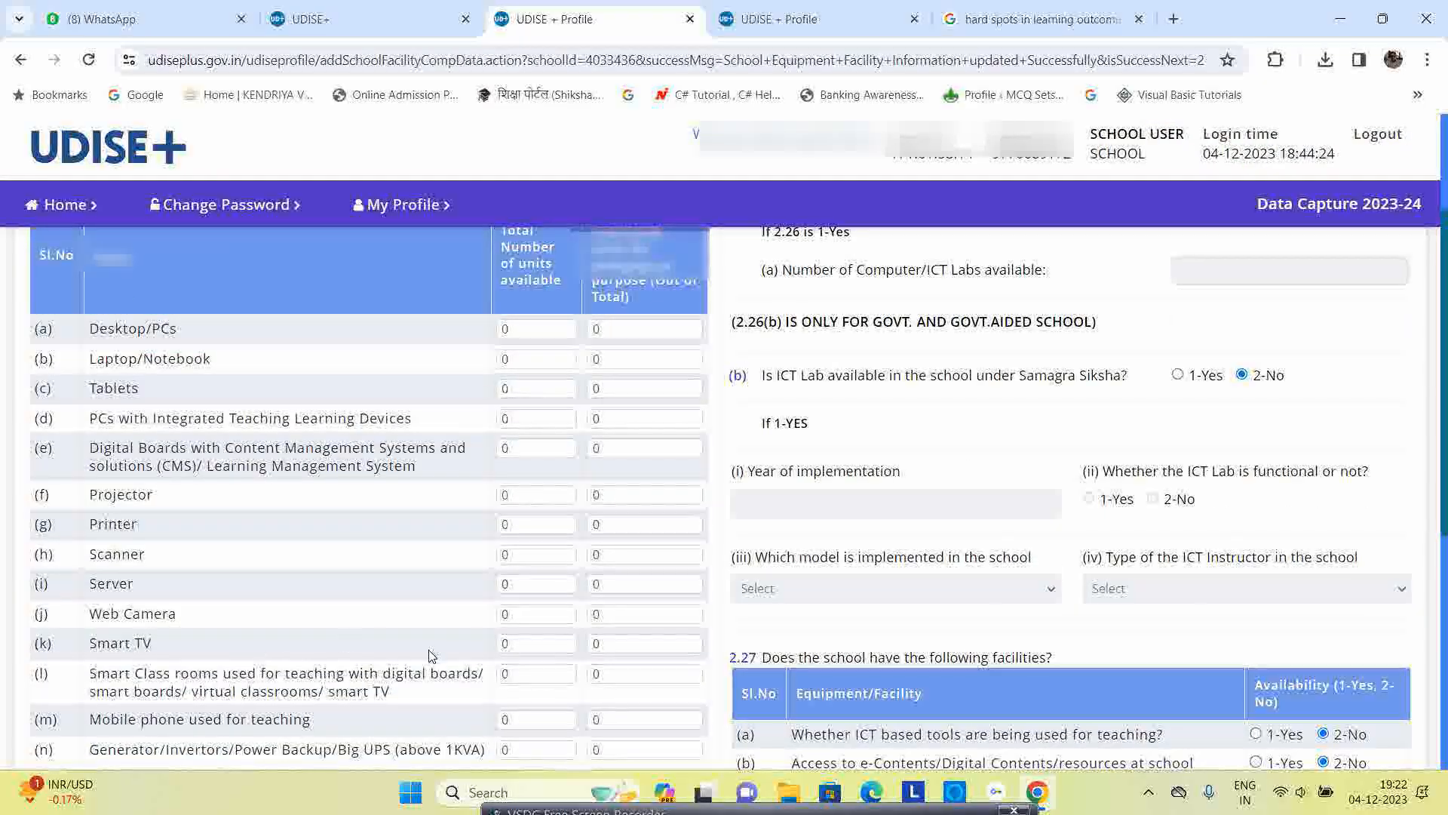
- In the 2.24 digital equipment table, enter 1 available and 1 functional Smart TV, and 2 available and 2 functional Tablets
click(530, 645)
text(1)
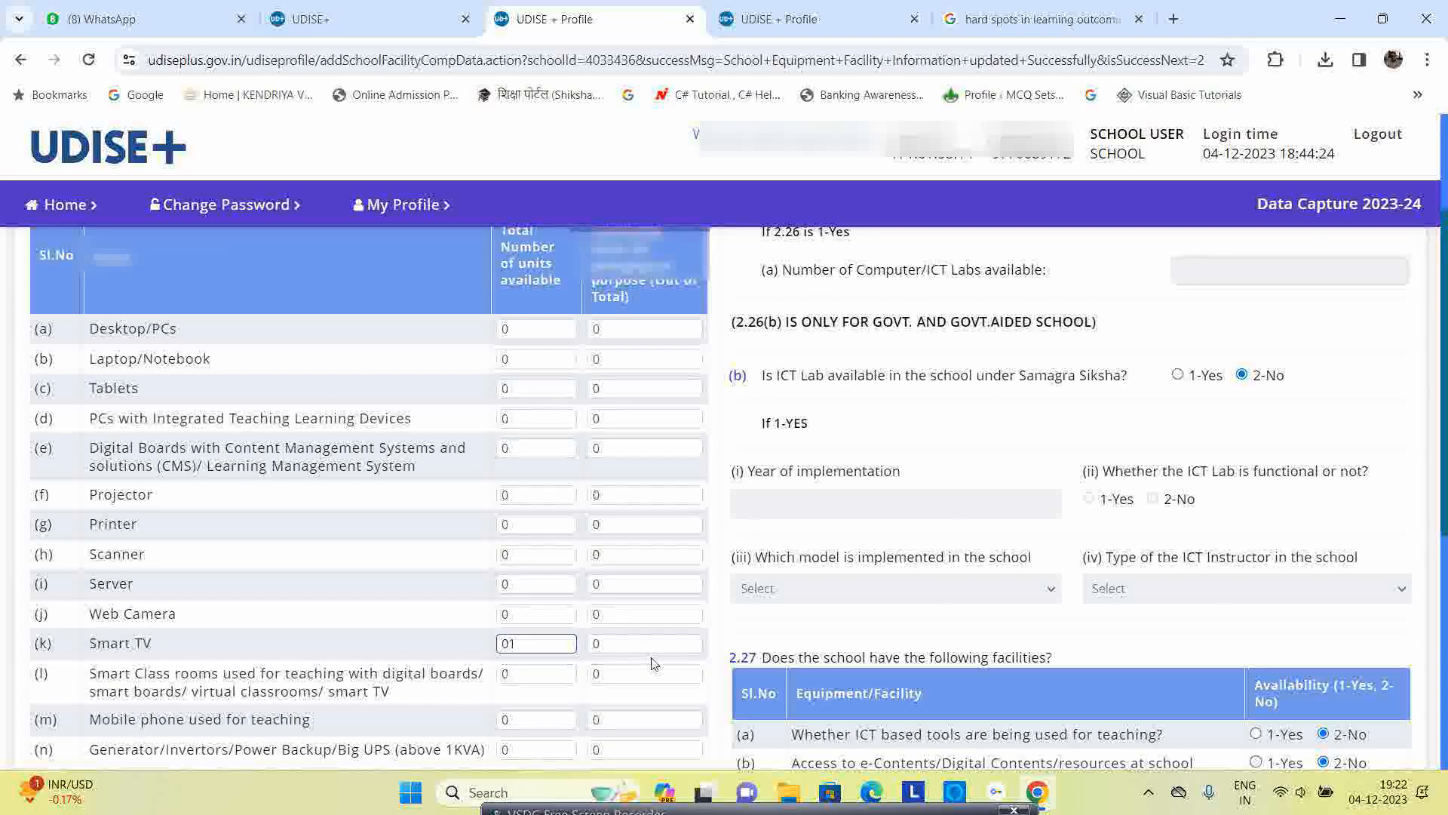
click(627, 643)
click(727, 633)
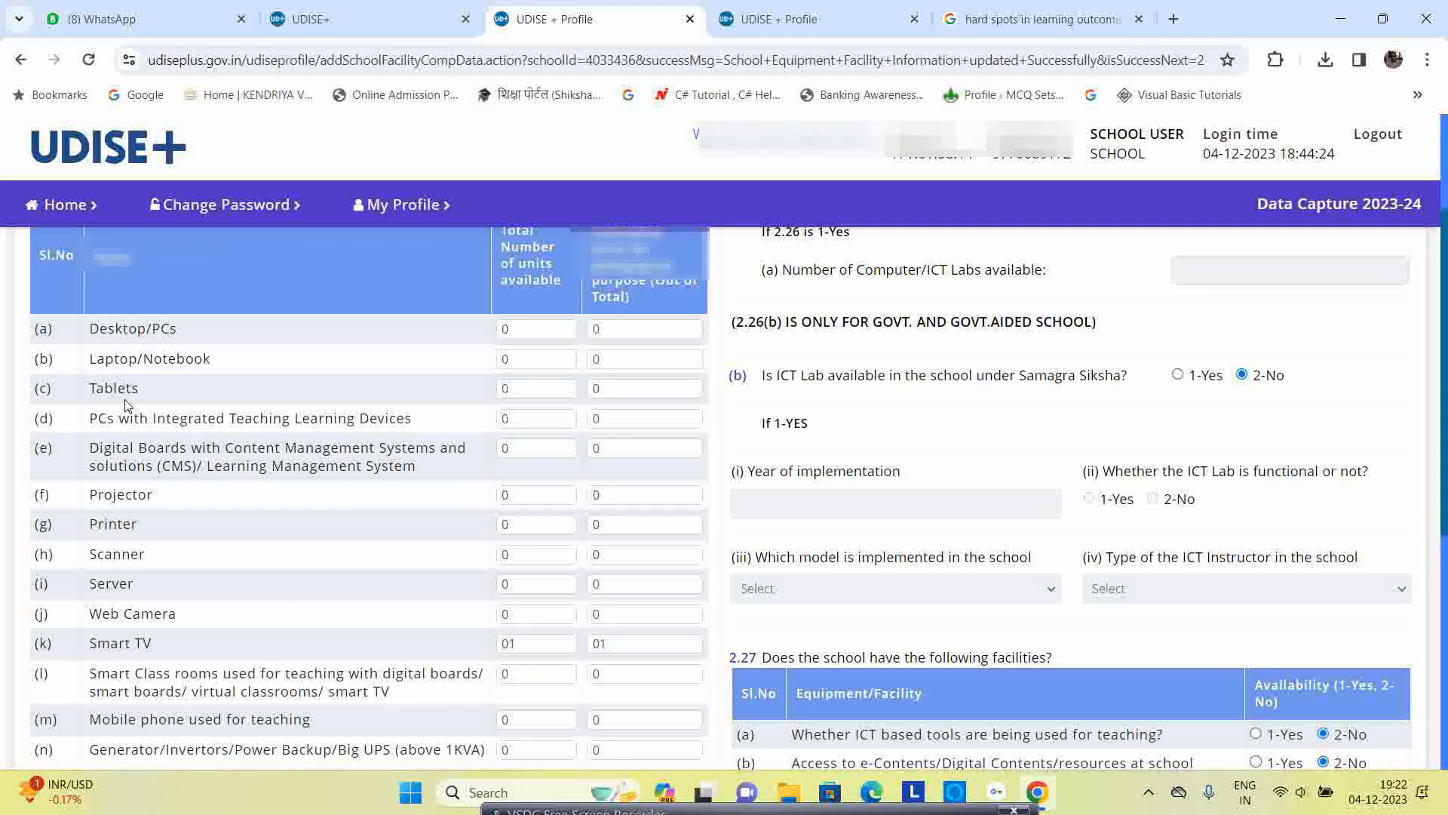
click(530, 393)
click(616, 387)
text(2)
click(727, 408)
- Enter 4 available and 4 functional units for Mobile phone used for teaching in 2.24(m)
scroll(192, 596, down, 3)
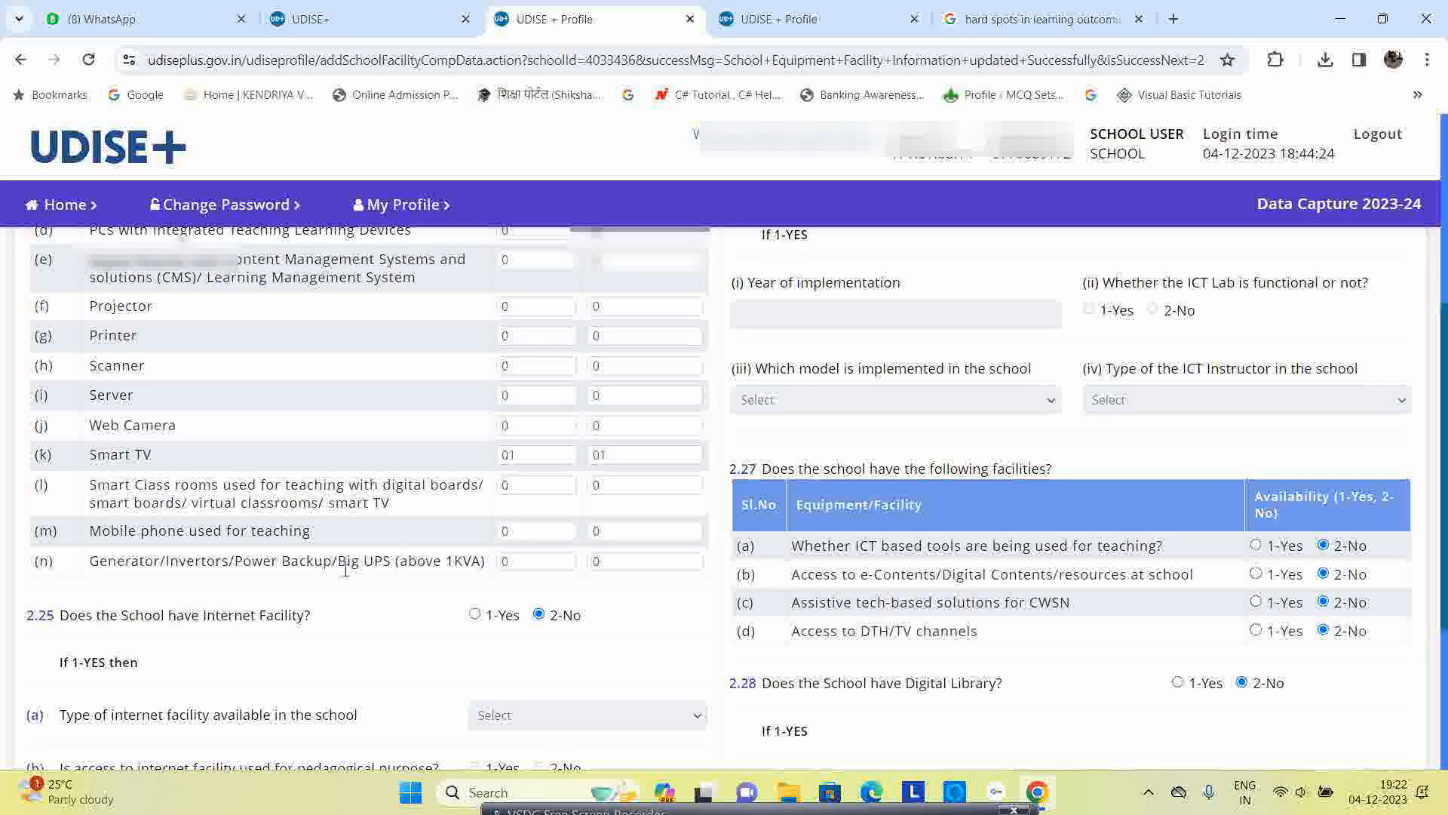
click(539, 532)
text(4)
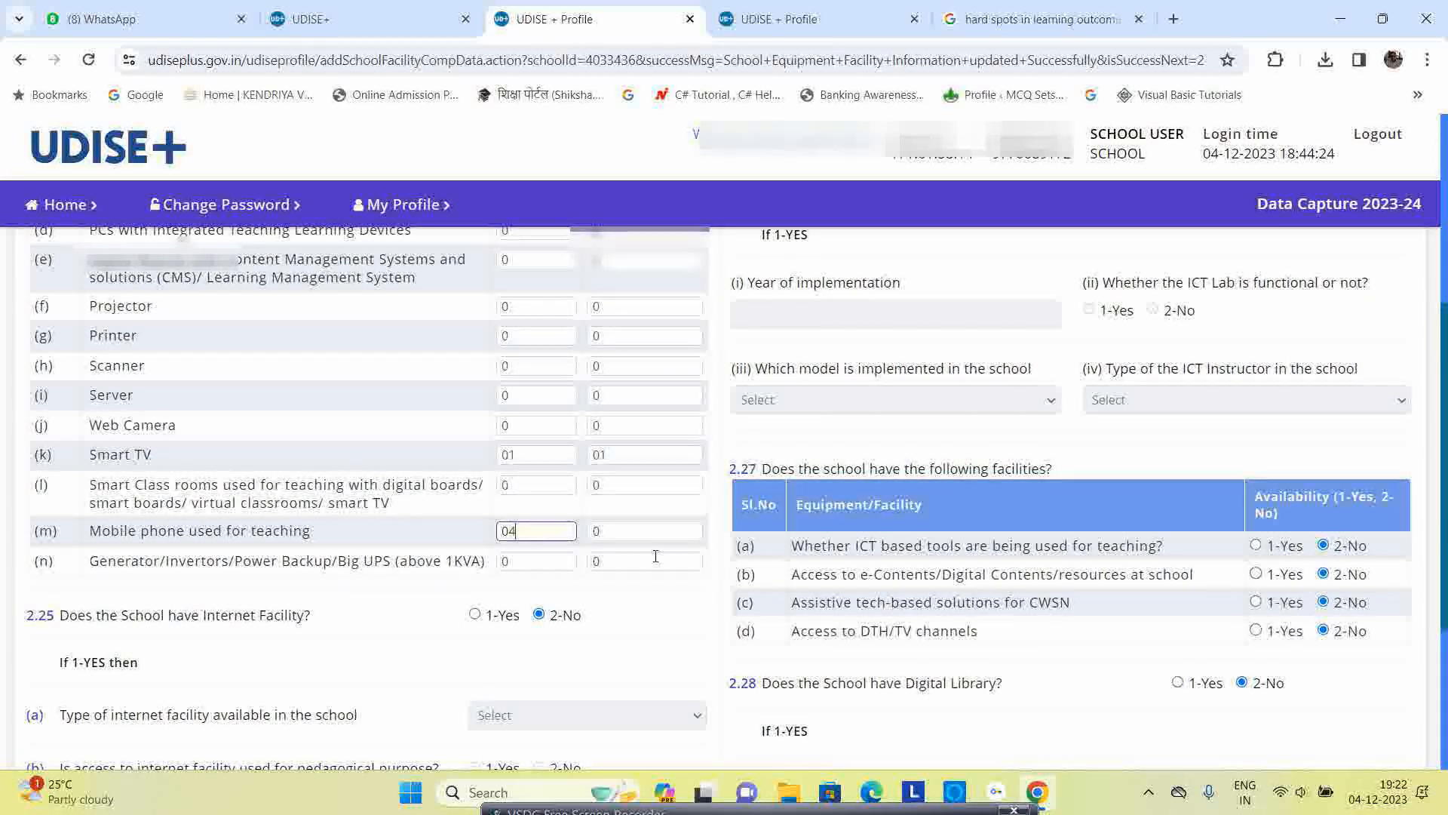
click(635, 533)
text(4)
click(707, 536)
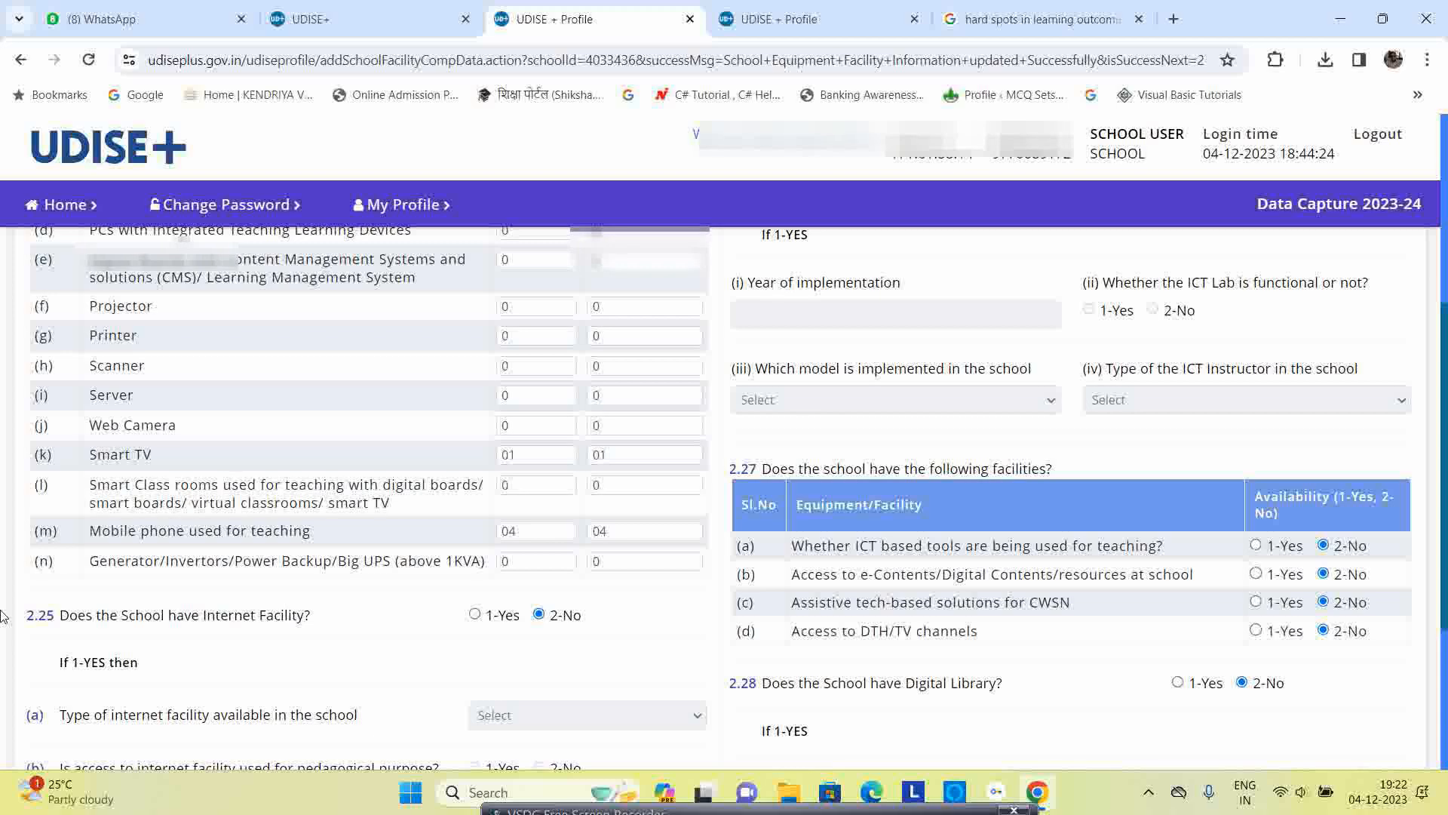
- Answer 1-Yes for the 2.25 internet facility, with type 4-Mobile Phone Internet and 1-Yes for pedagogical use
click(474, 614)
scroll(230, 626, down, 3)
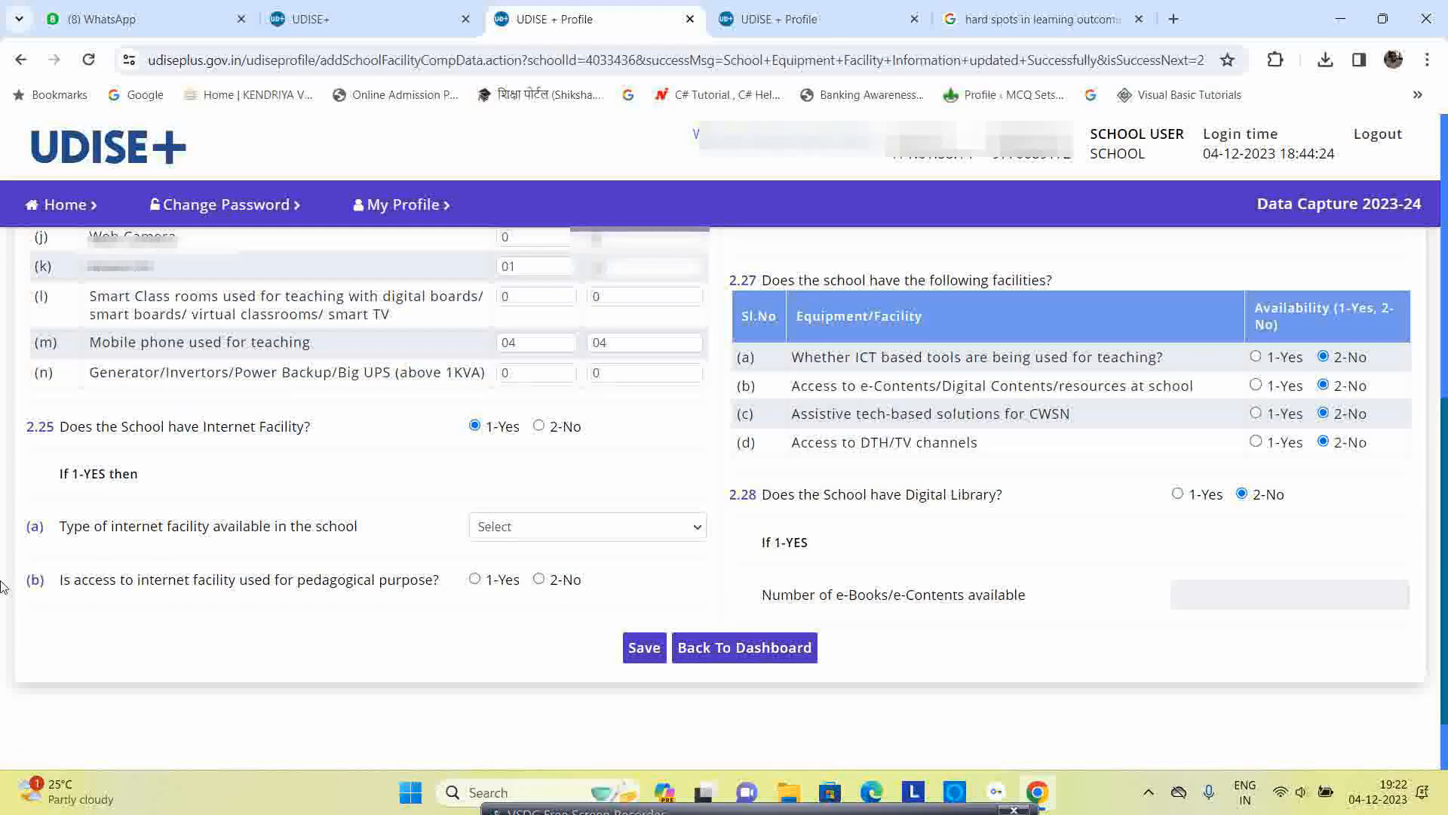
click(511, 533)
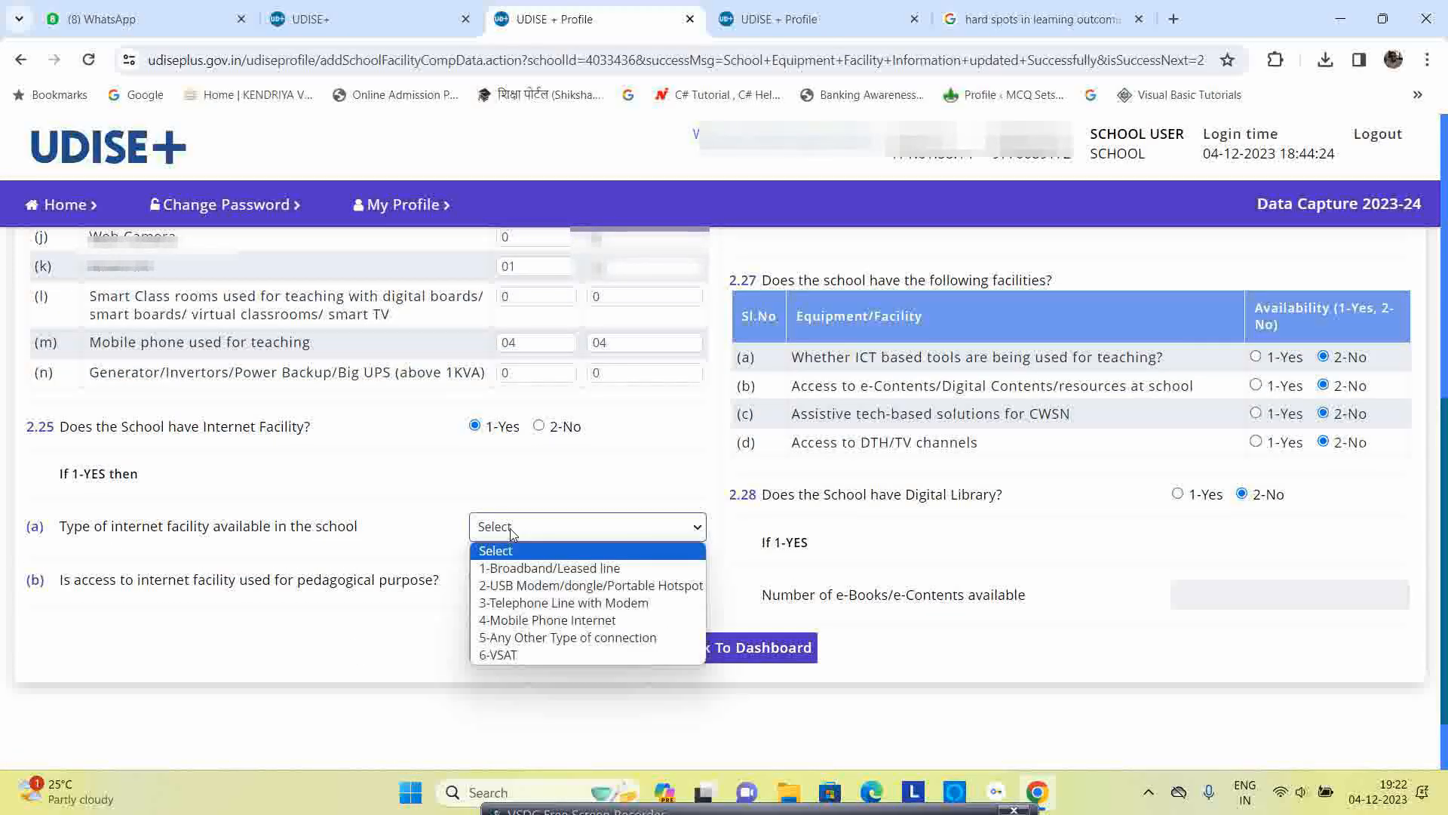
click(557, 622)
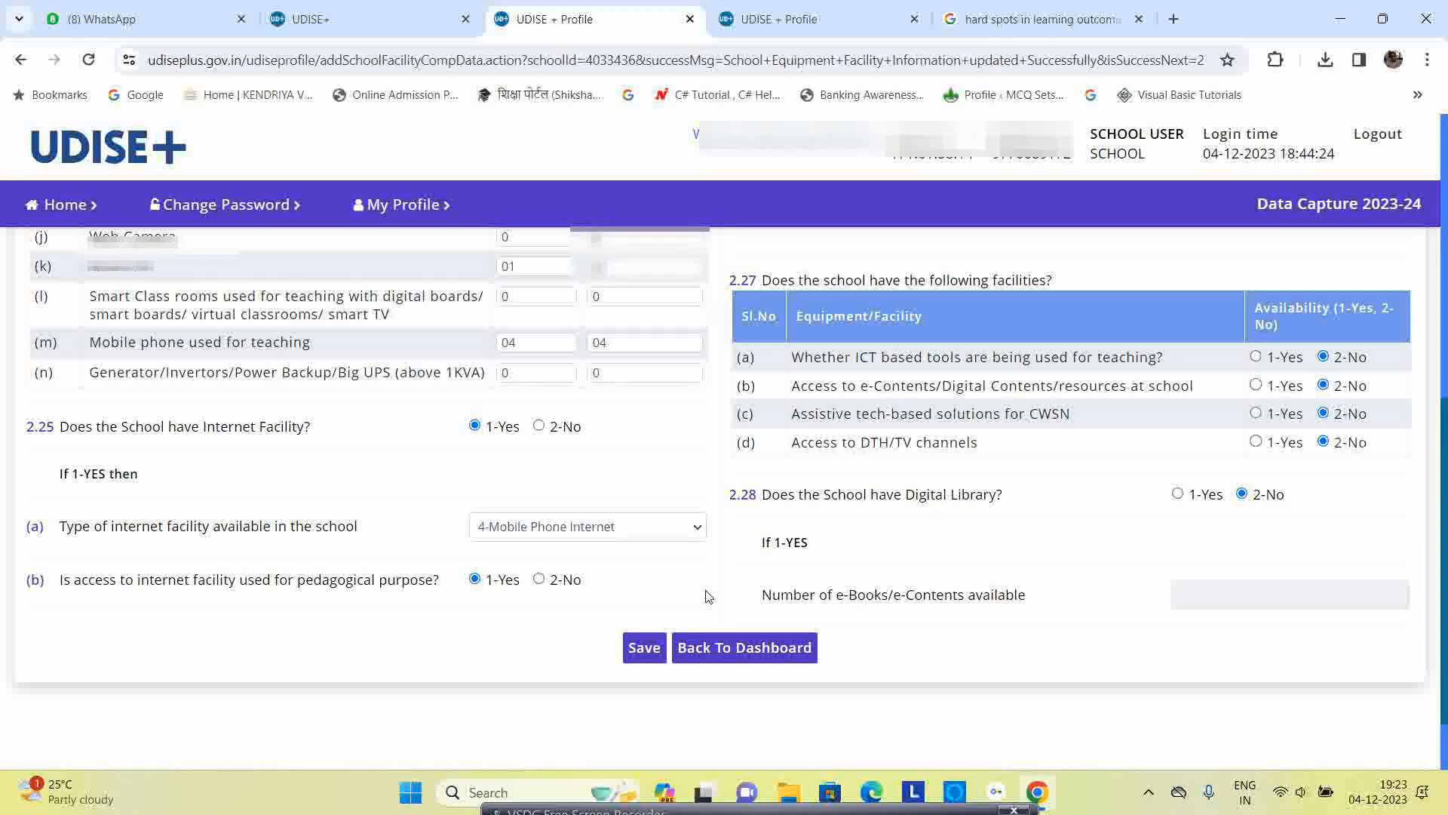
- Answer 2-No for the 2.26 Computer/ICT Lab, check the remaining answers through 2.28 and save the page
scroll(708, 596, up, 6)
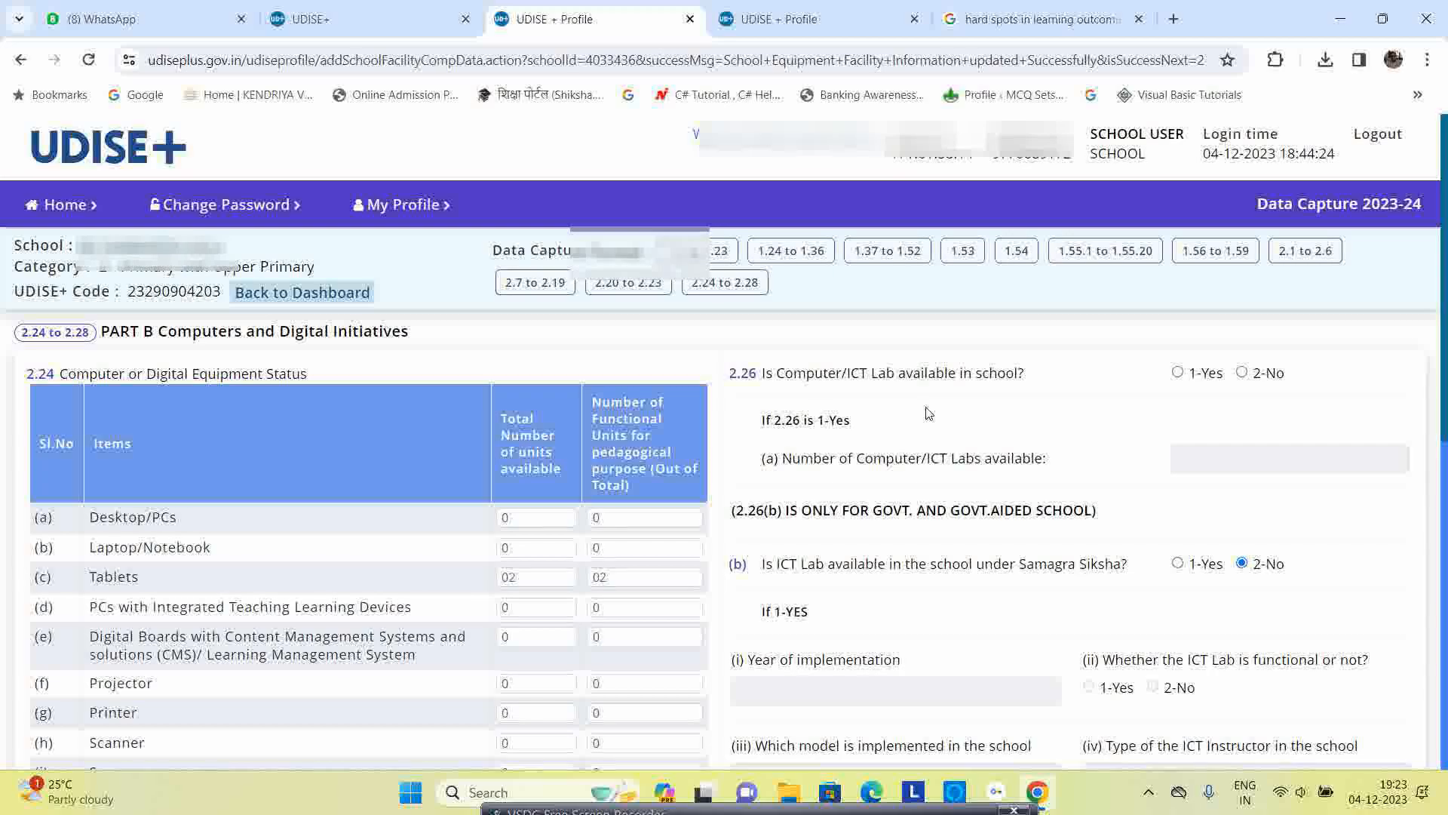
click(1242, 372)
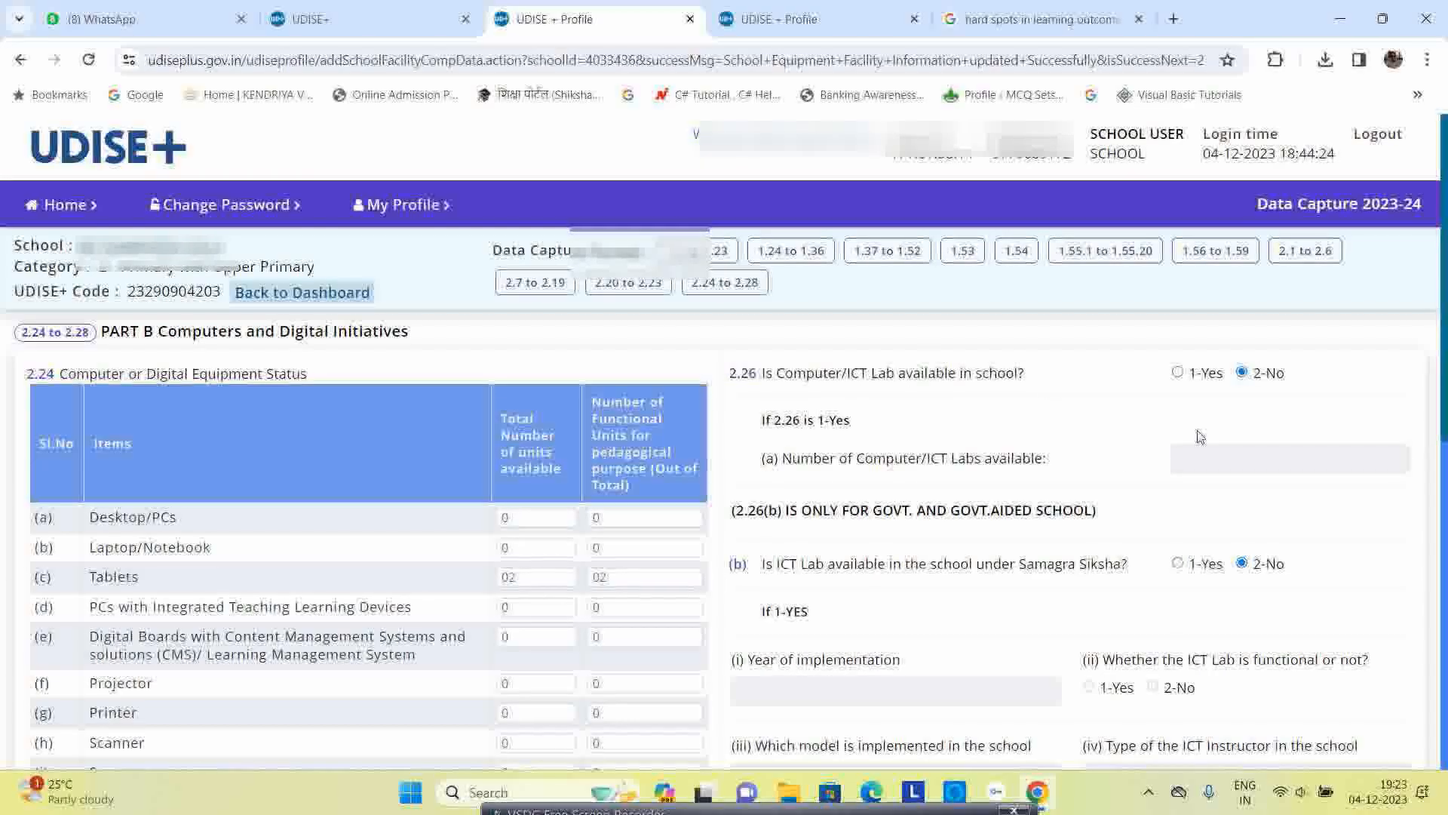
scroll(1200, 436, down, 1)
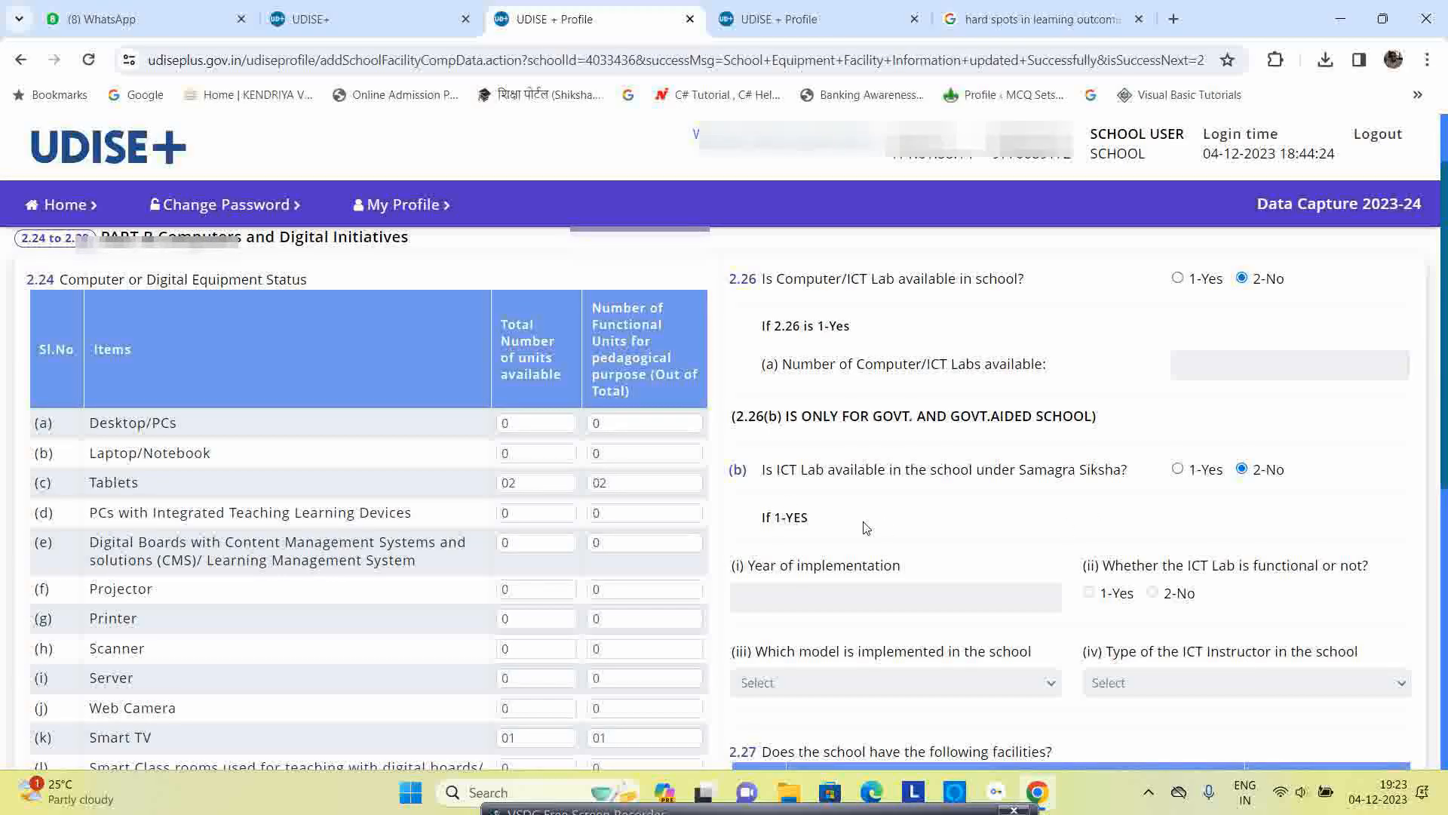
scroll(1021, 498, down, 2)
scroll(1021, 494, down, 3)
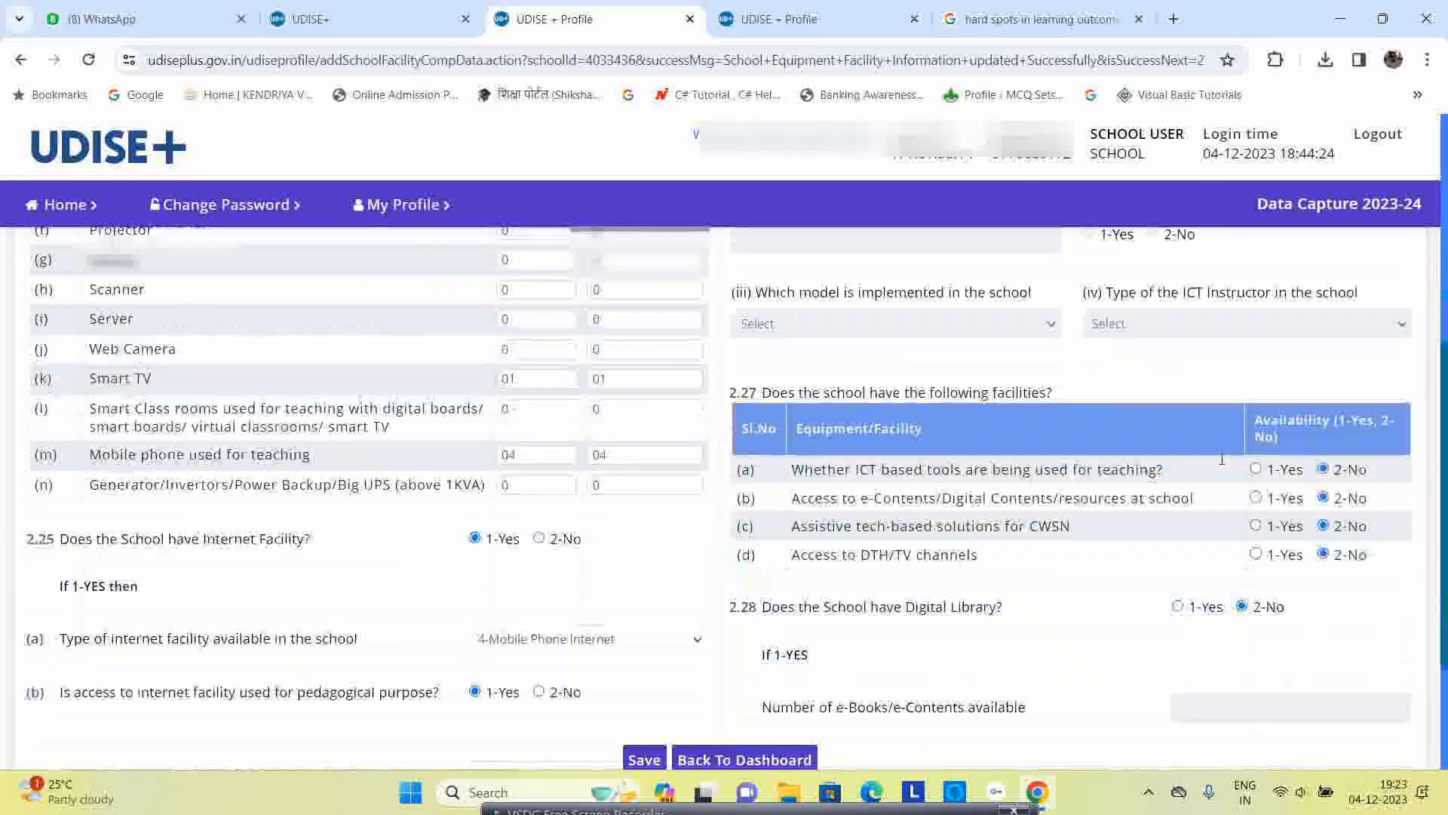
scroll(982, 438, up, 3)
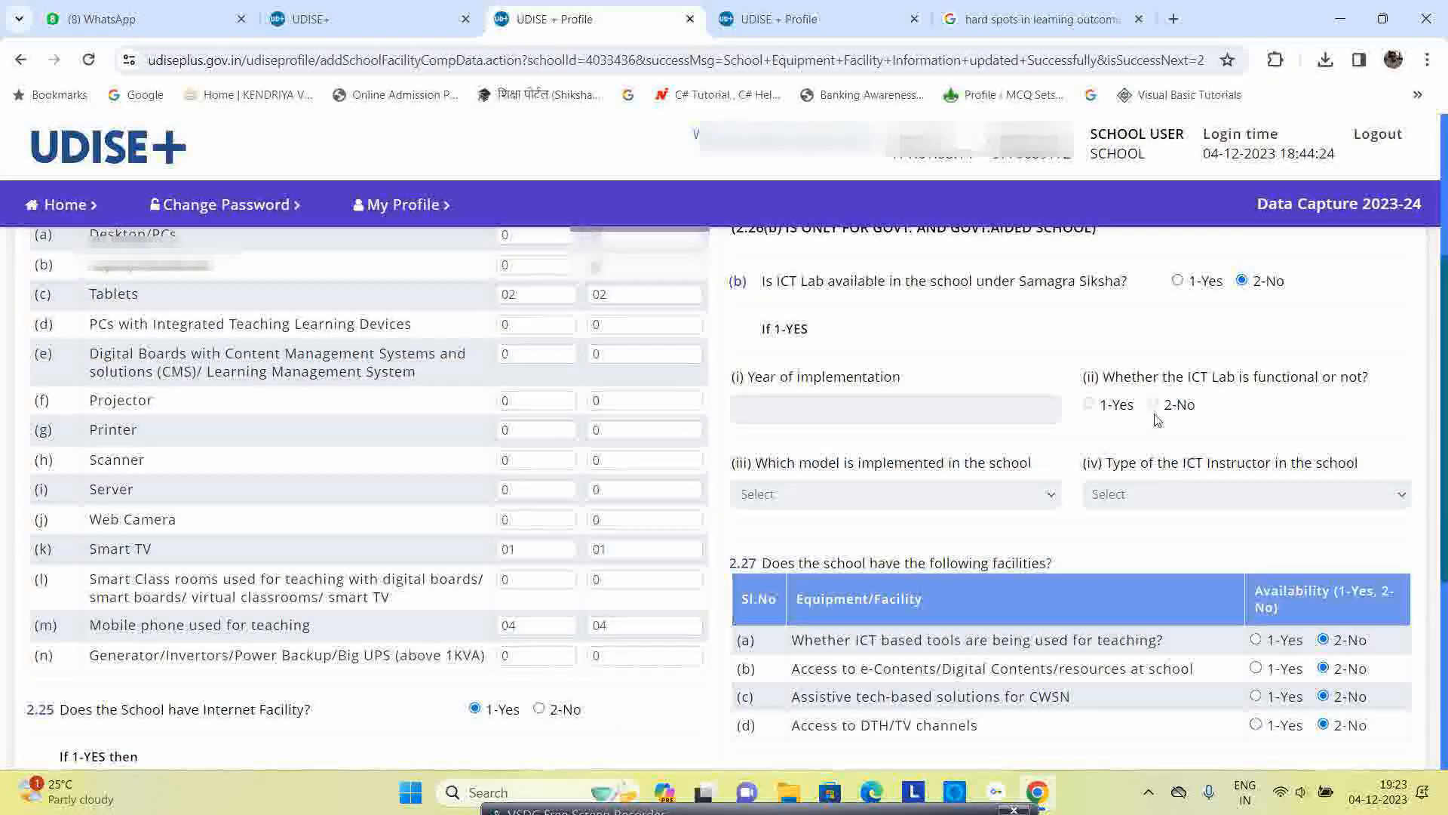
scroll(1156, 454, down, 2)
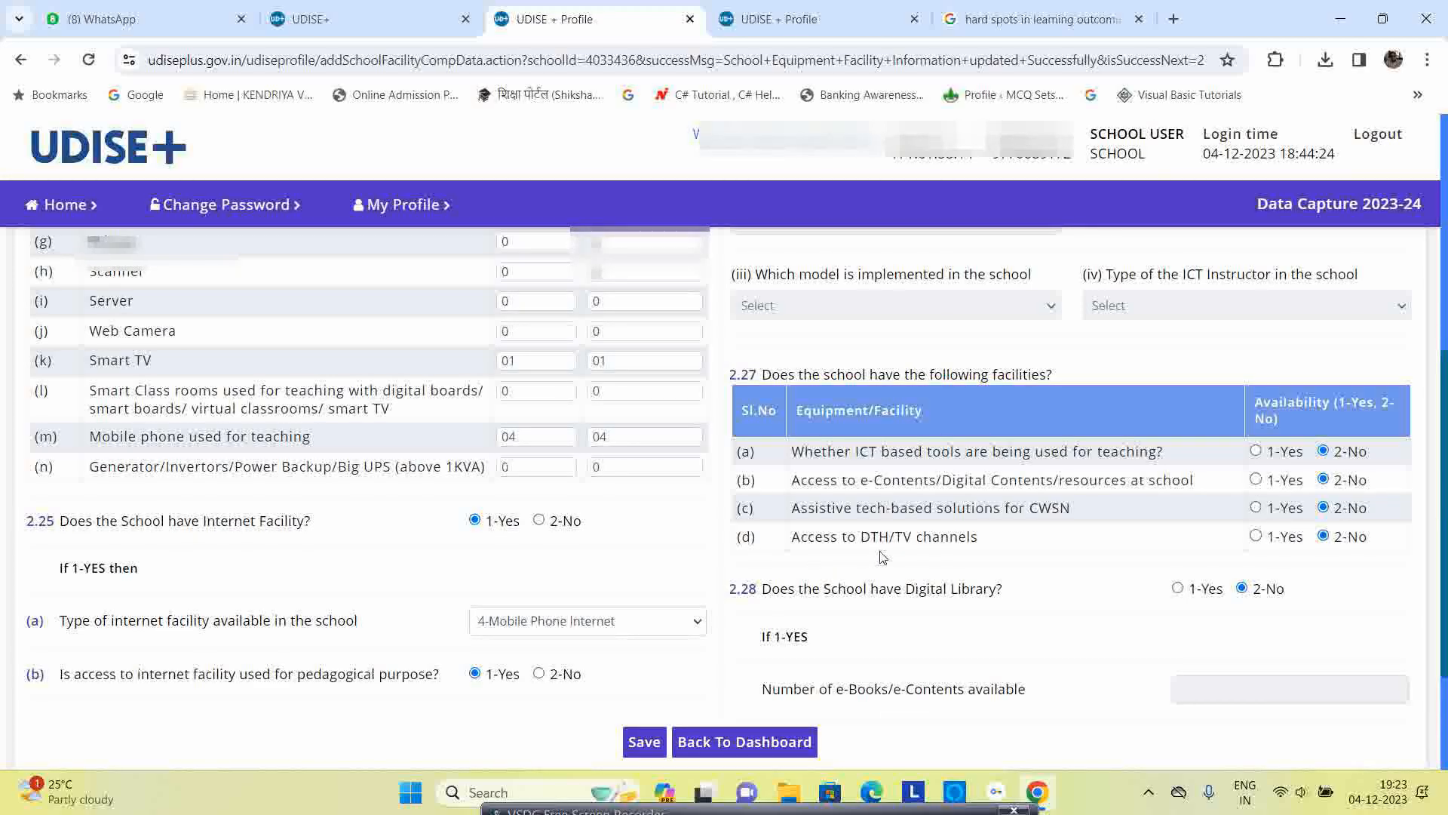
scroll(1161, 553, down, 2)
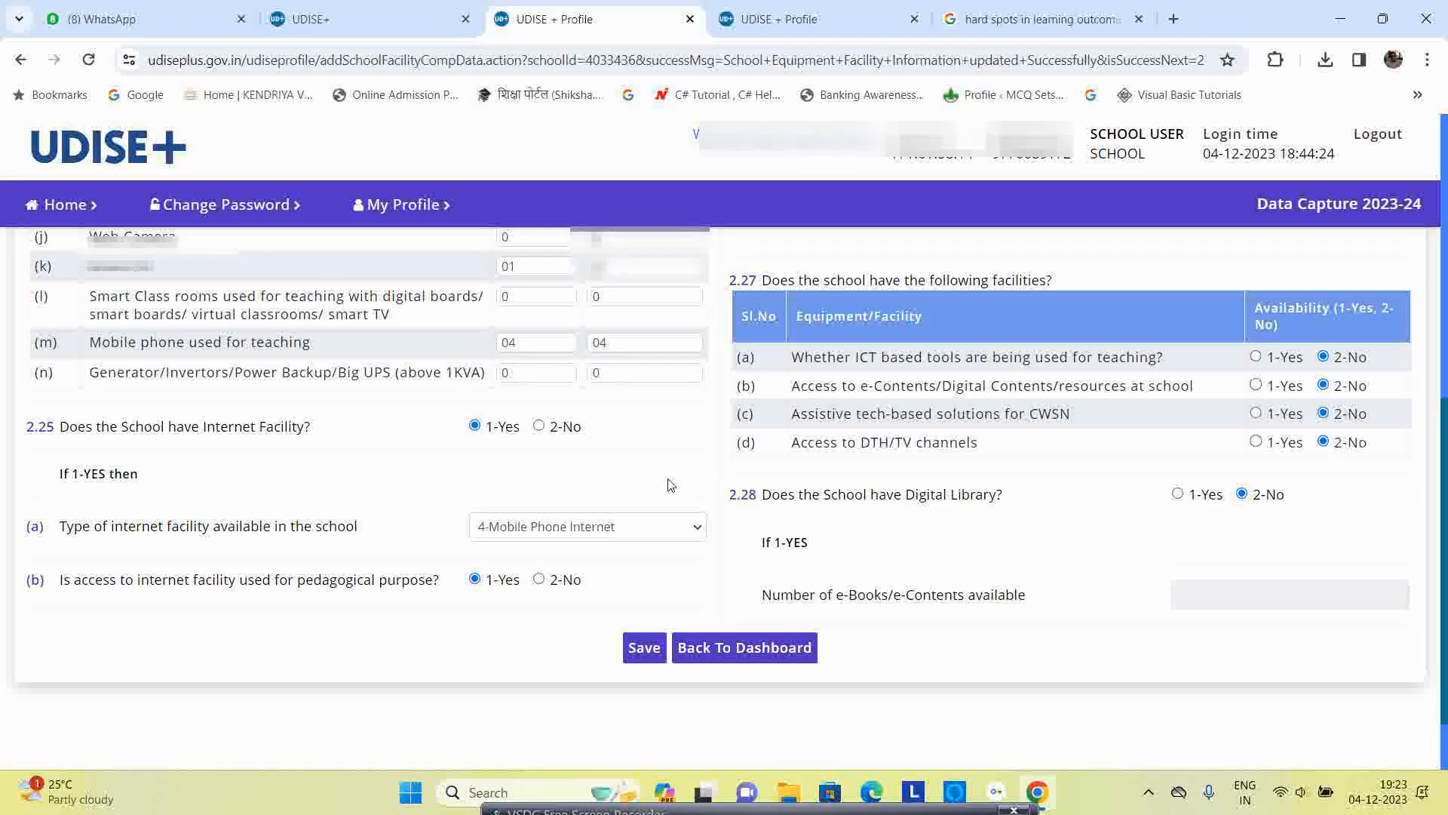
click(645, 649)
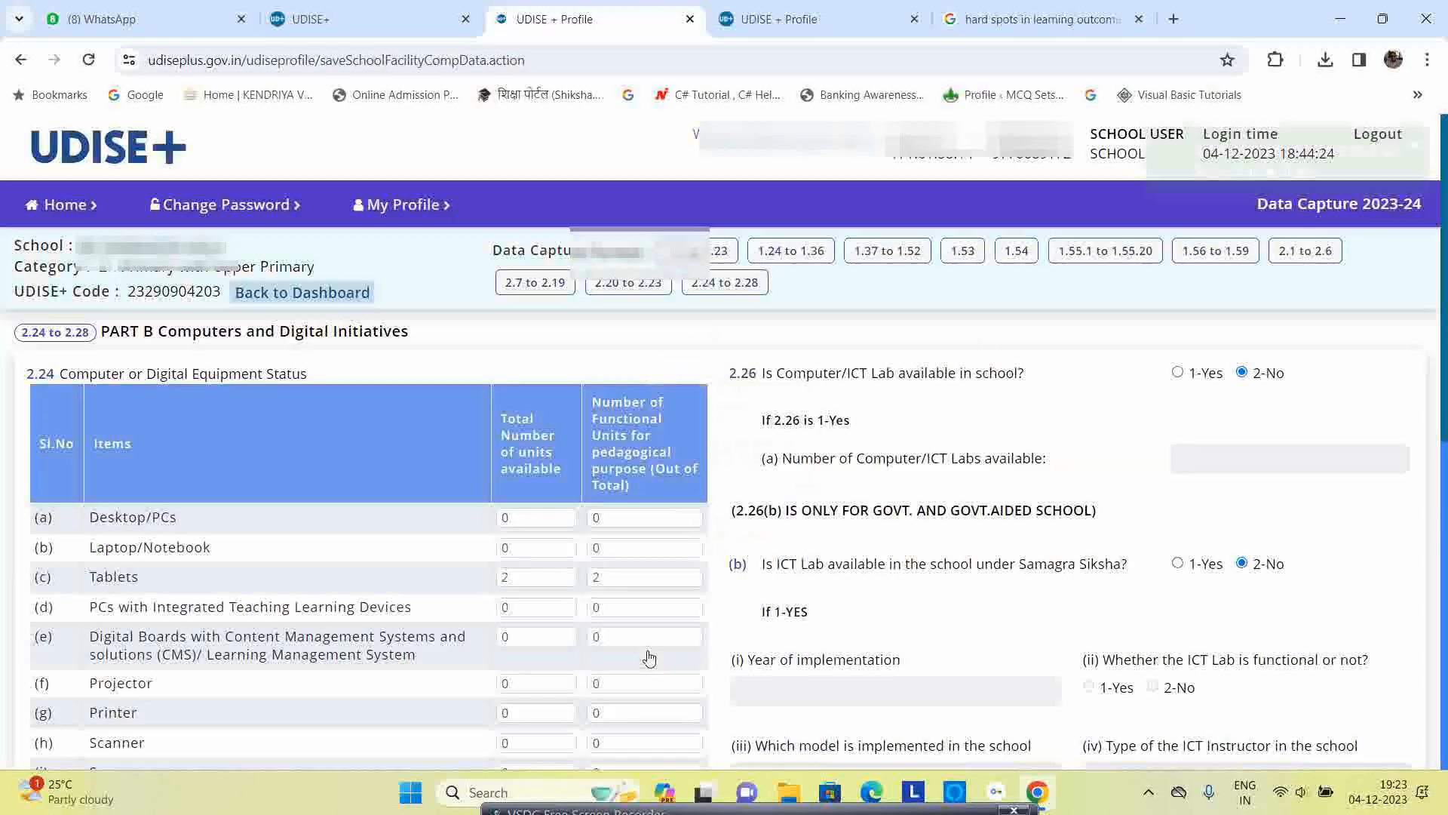
- Return from the saved ICT and Digital Initiatives page to the school dashboard
scroll(777, 516, down, 2)
scroll(777, 516, down, 10)
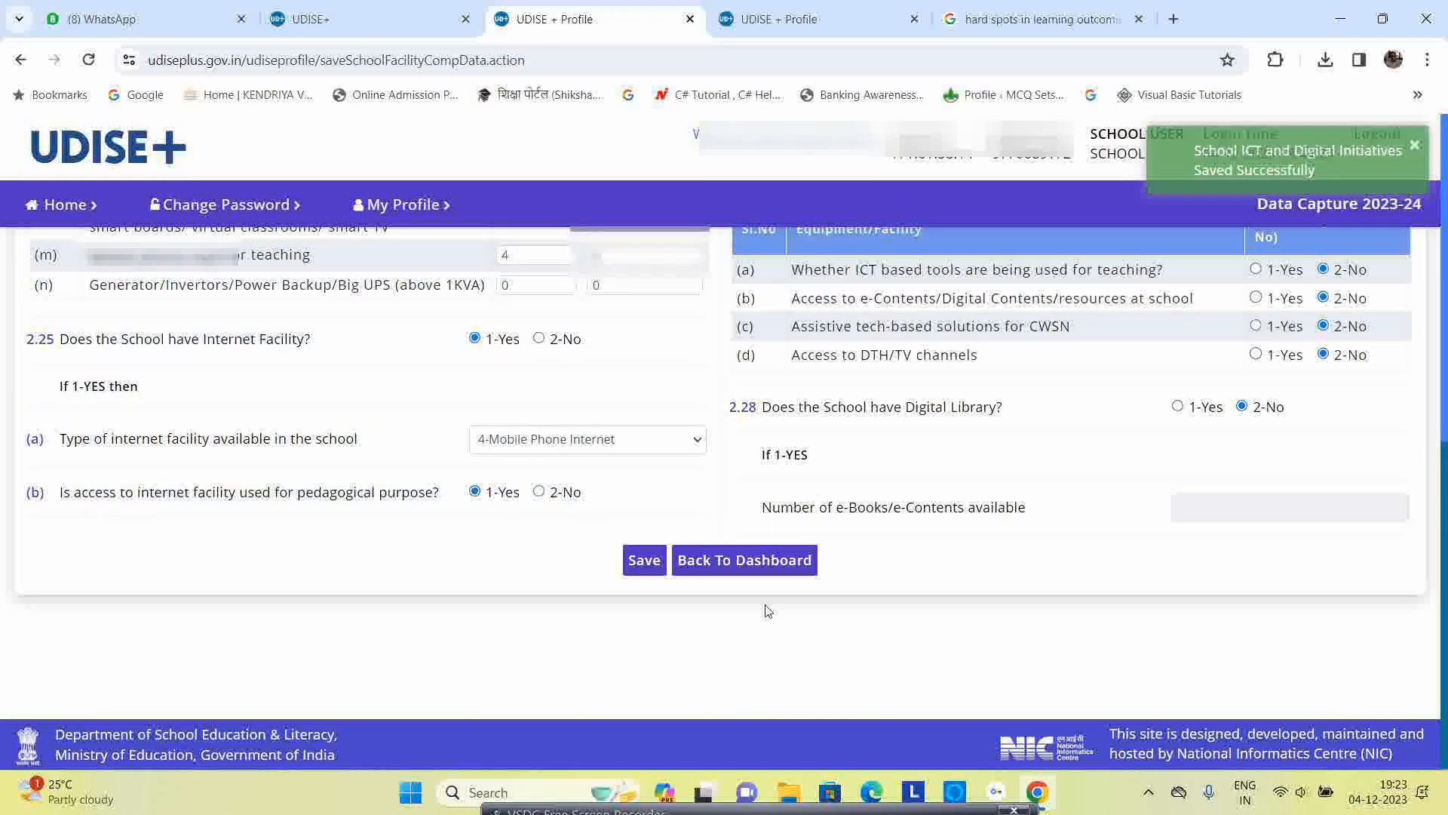
click(743, 560)
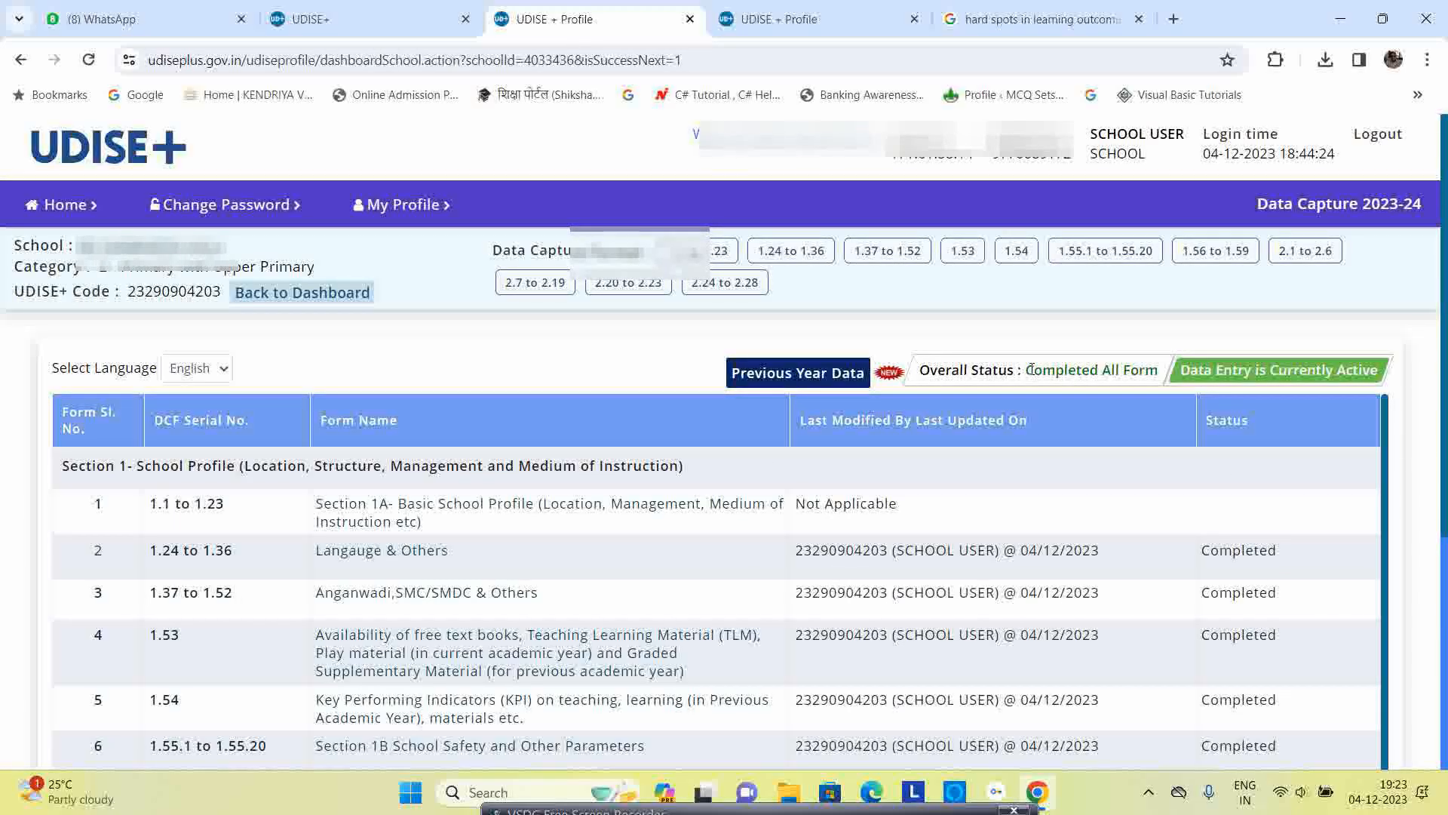
- Check the overall status and the completion status of each Section 1 and Section 2 form on the dashboard
drag(1063, 368, 1153, 365)
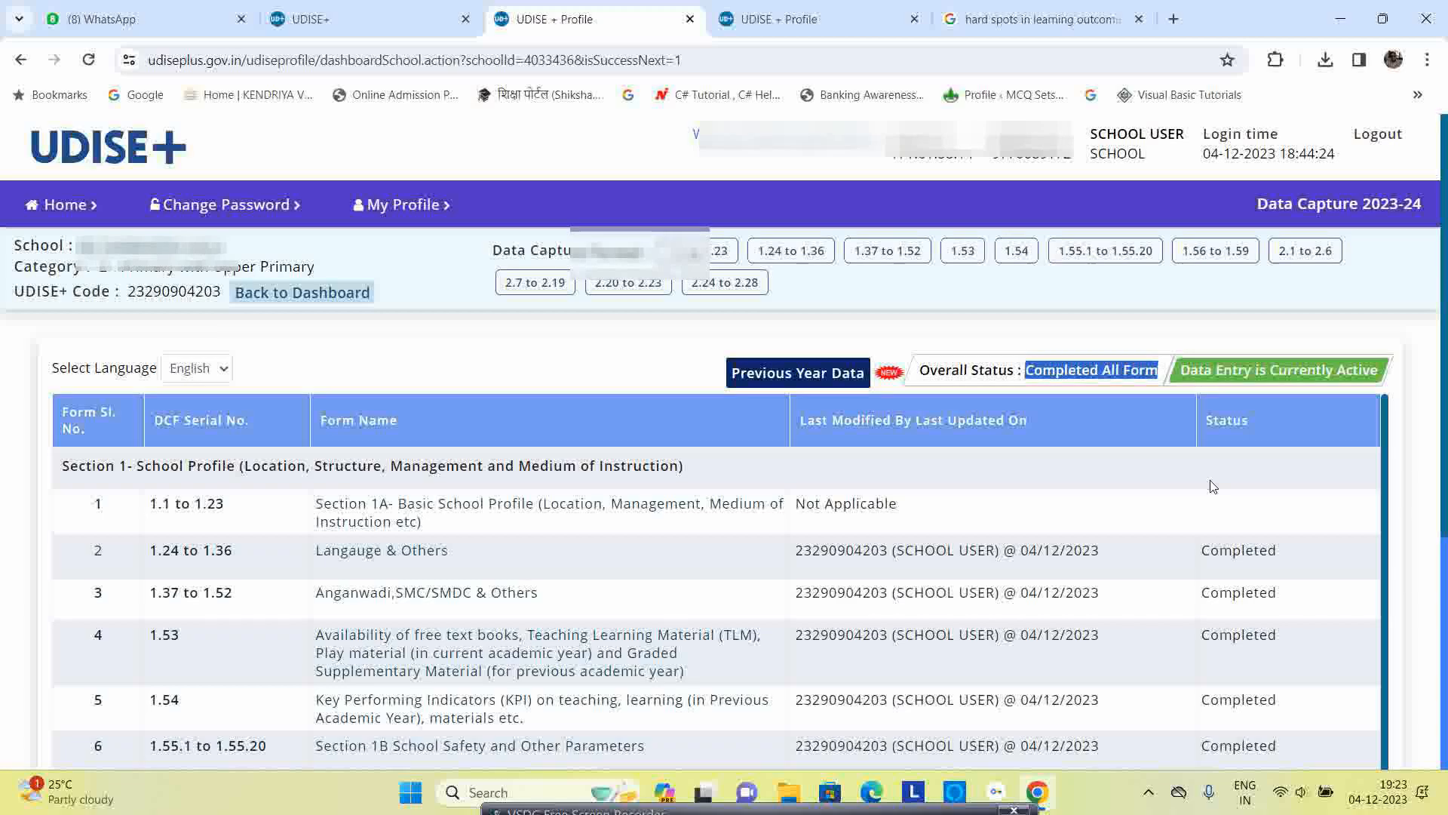
scroll(1213, 486, down, 1)
scroll(1212, 487, up, 1)
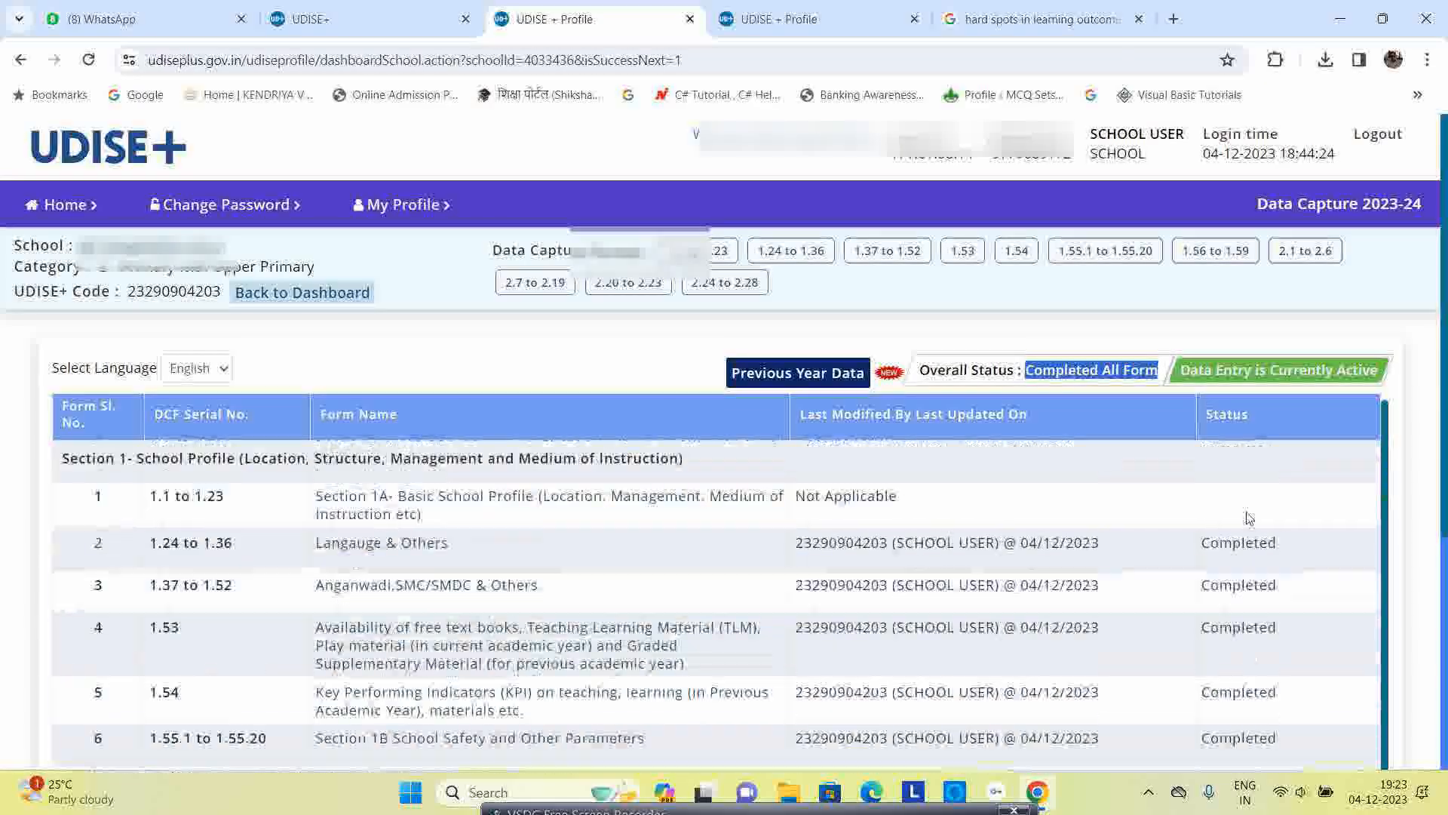
double_click(1207, 551)
double_click(1207, 587)
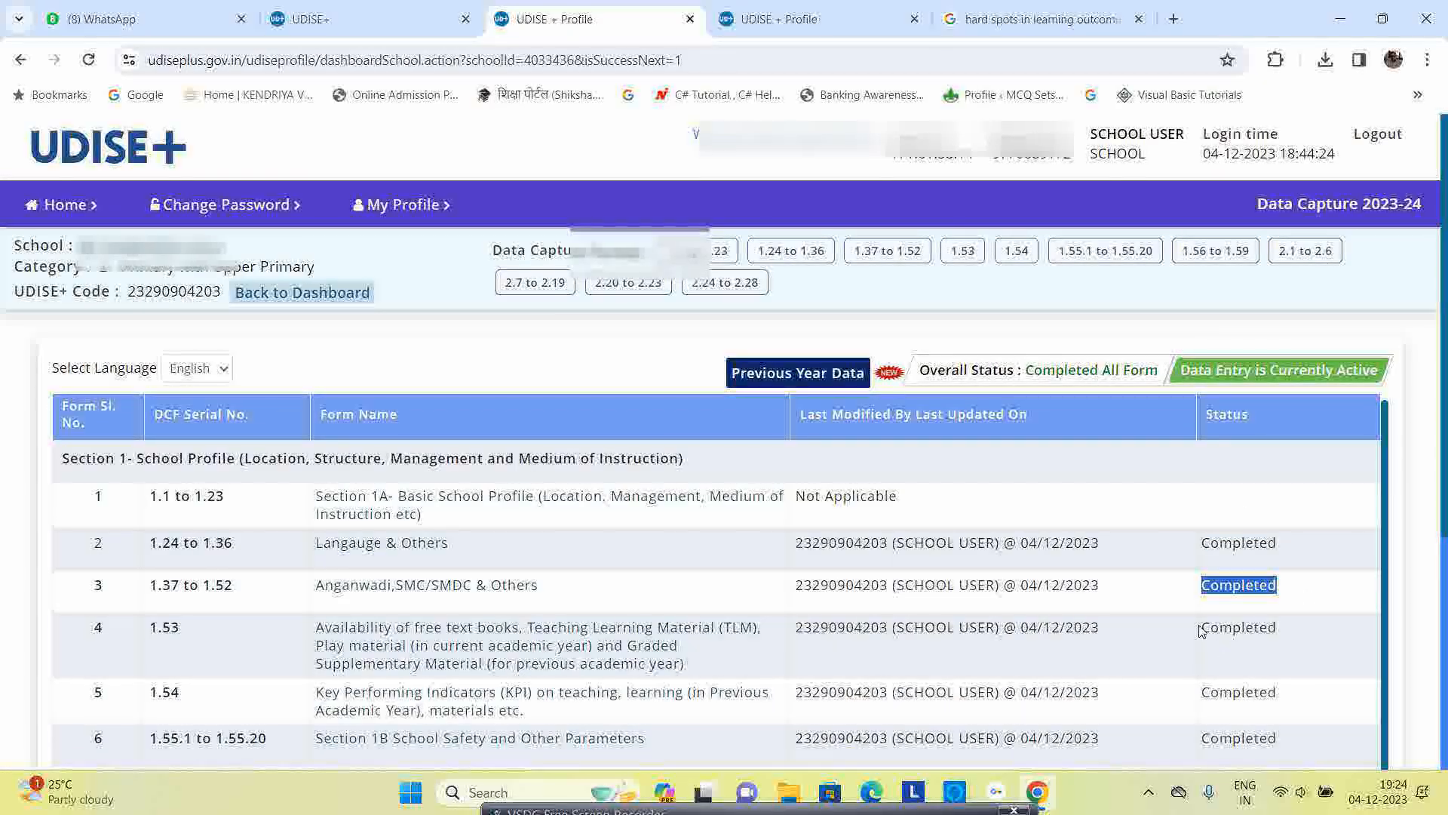
double_click(1237, 626)
scroll(1237, 633, down, 1)
scroll(1301, 576, down, 4)
scroll(1286, 519, up, 1)
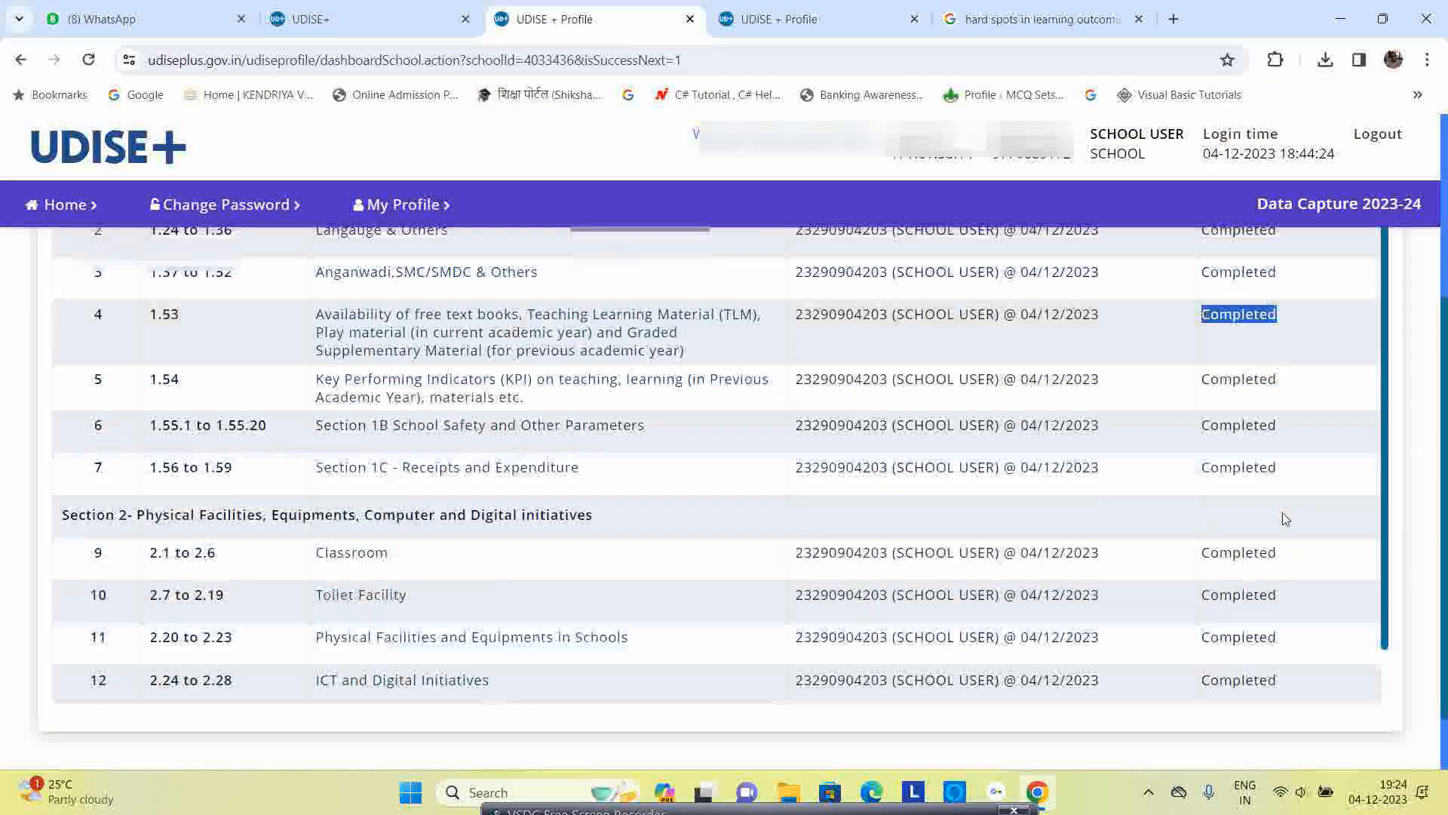
scroll(1286, 519, up, 3)
scroll(1264, 511, down, 1)
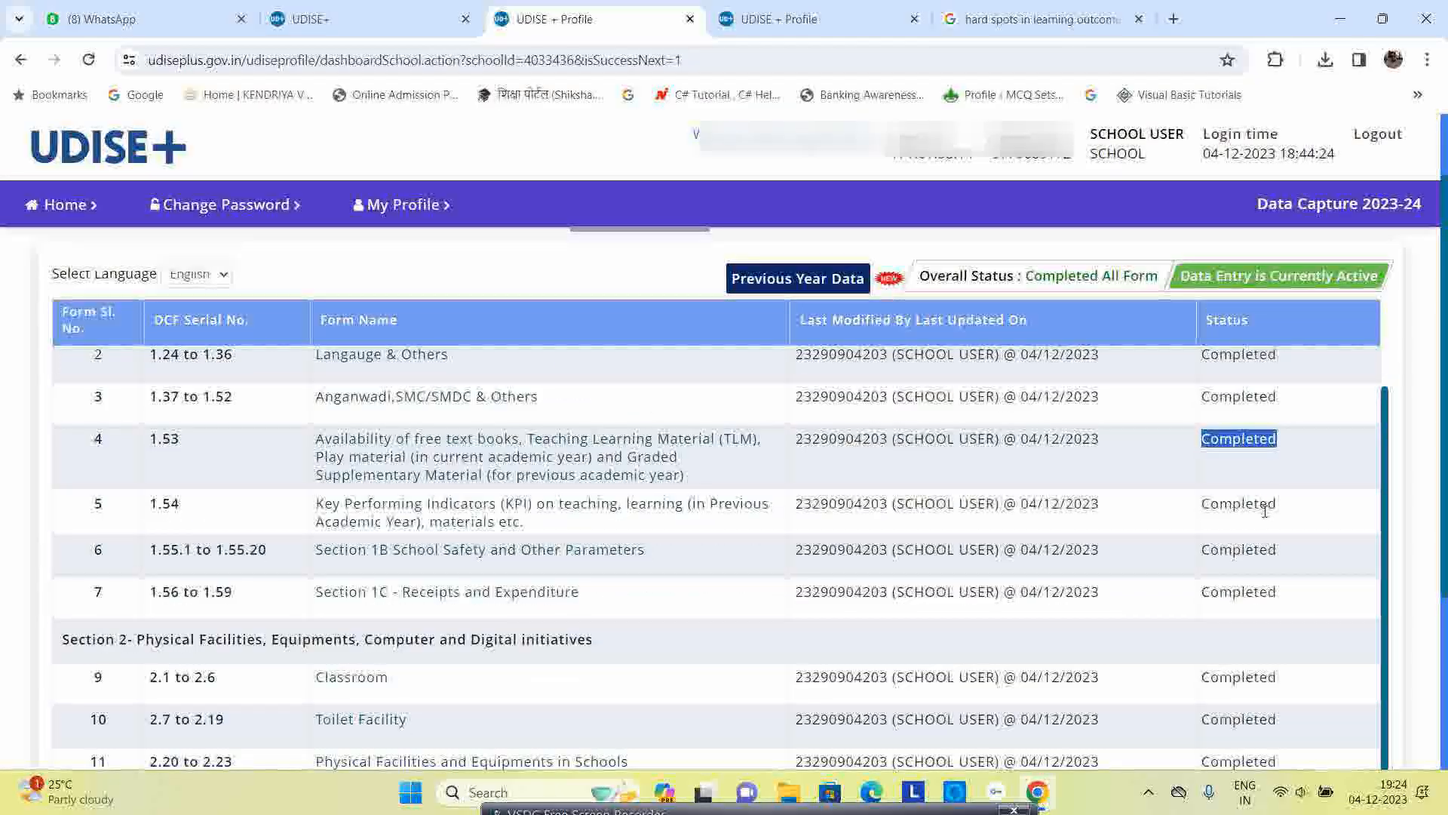
- Download the English Detailed Report Card (DRC) as a PDF to the Downloads folder and open it
scroll(1265, 512, down, 2)
scroll(1187, 549, down, 1)
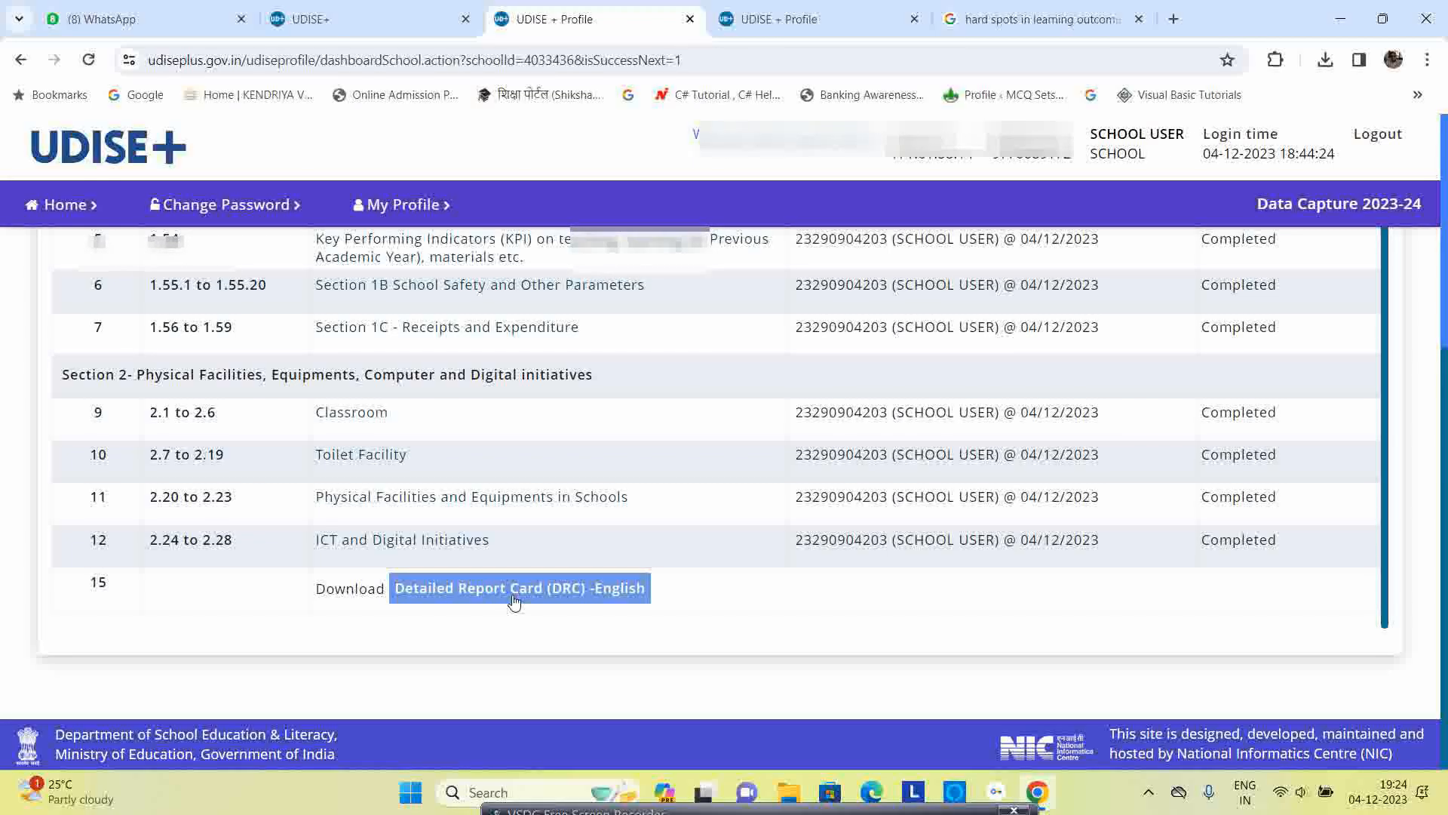
click(514, 601)
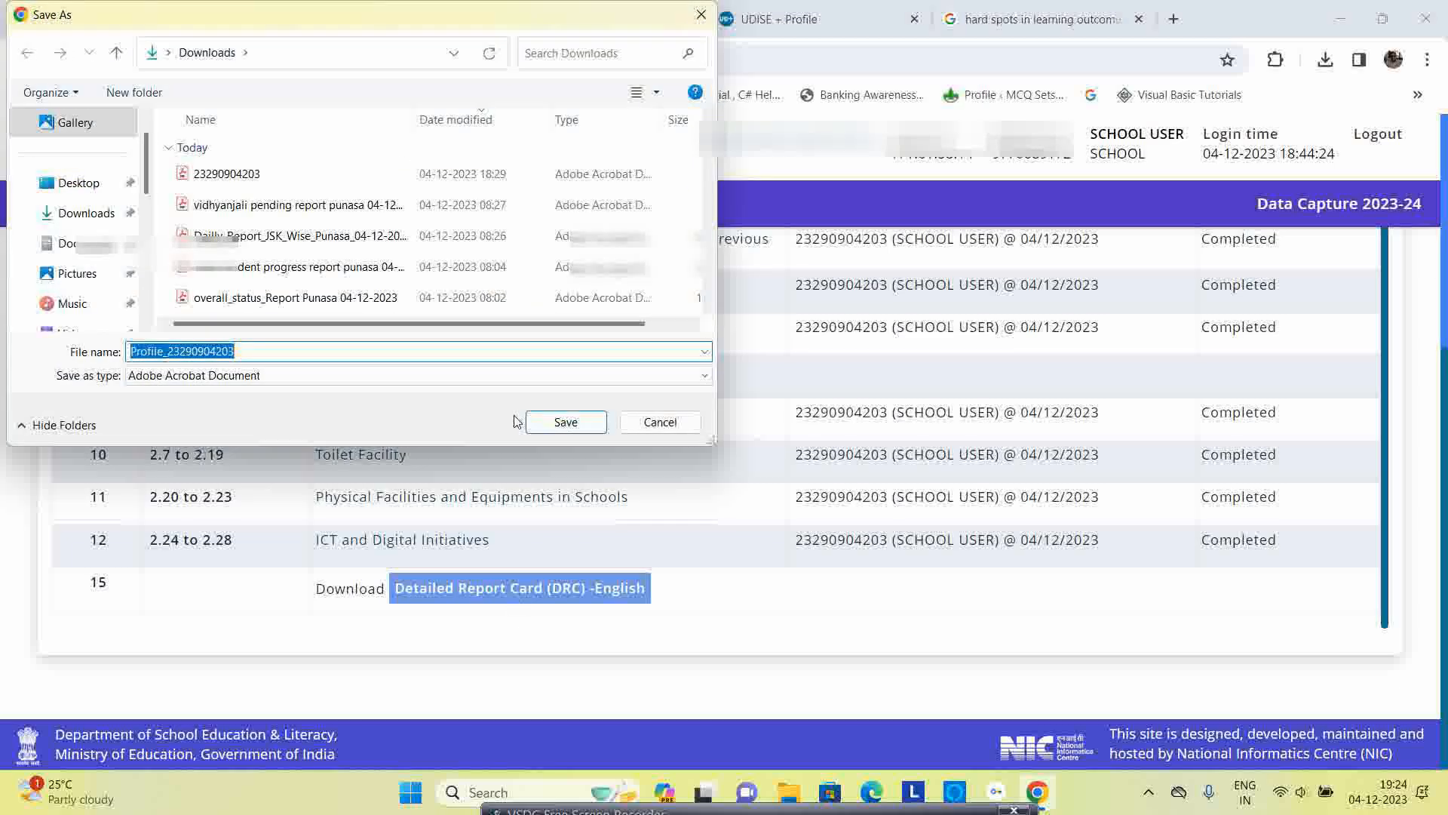
click(559, 424)
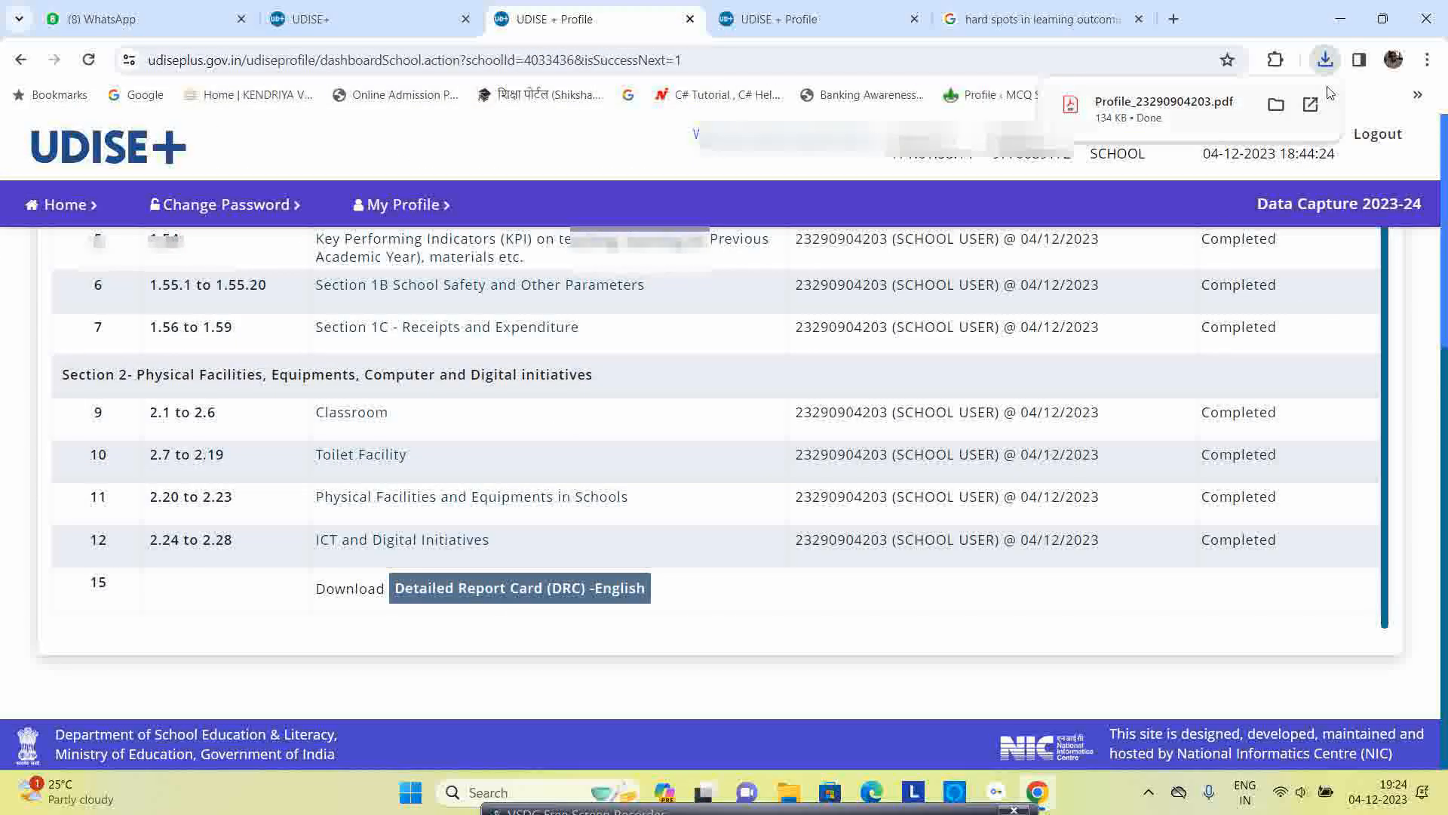
click(1125, 128)
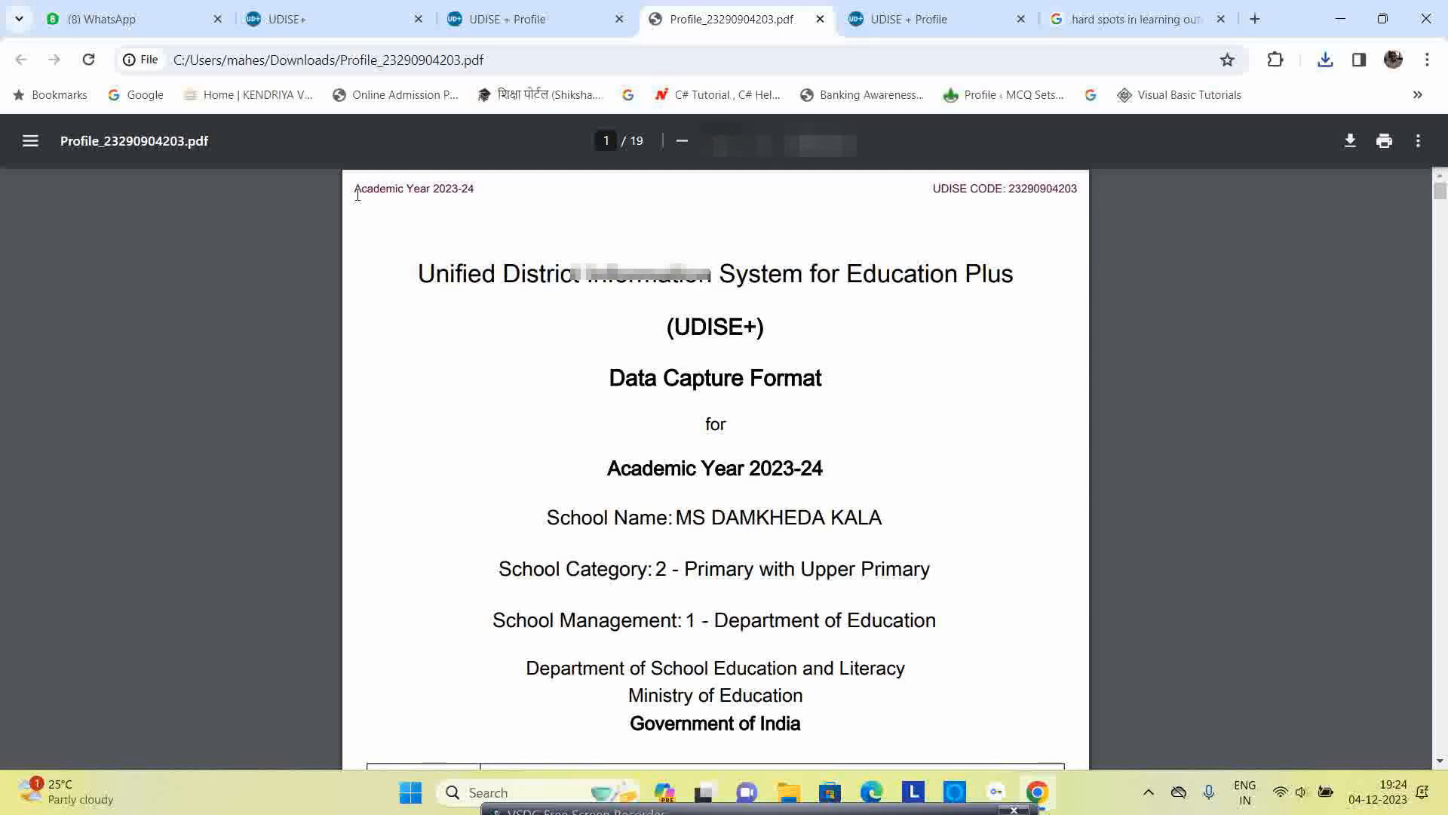
- Review the downloaded report's 2023-24 cover page, section overview and the Section 1 answers up to 1.55.20
drag(357, 193, 475, 190)
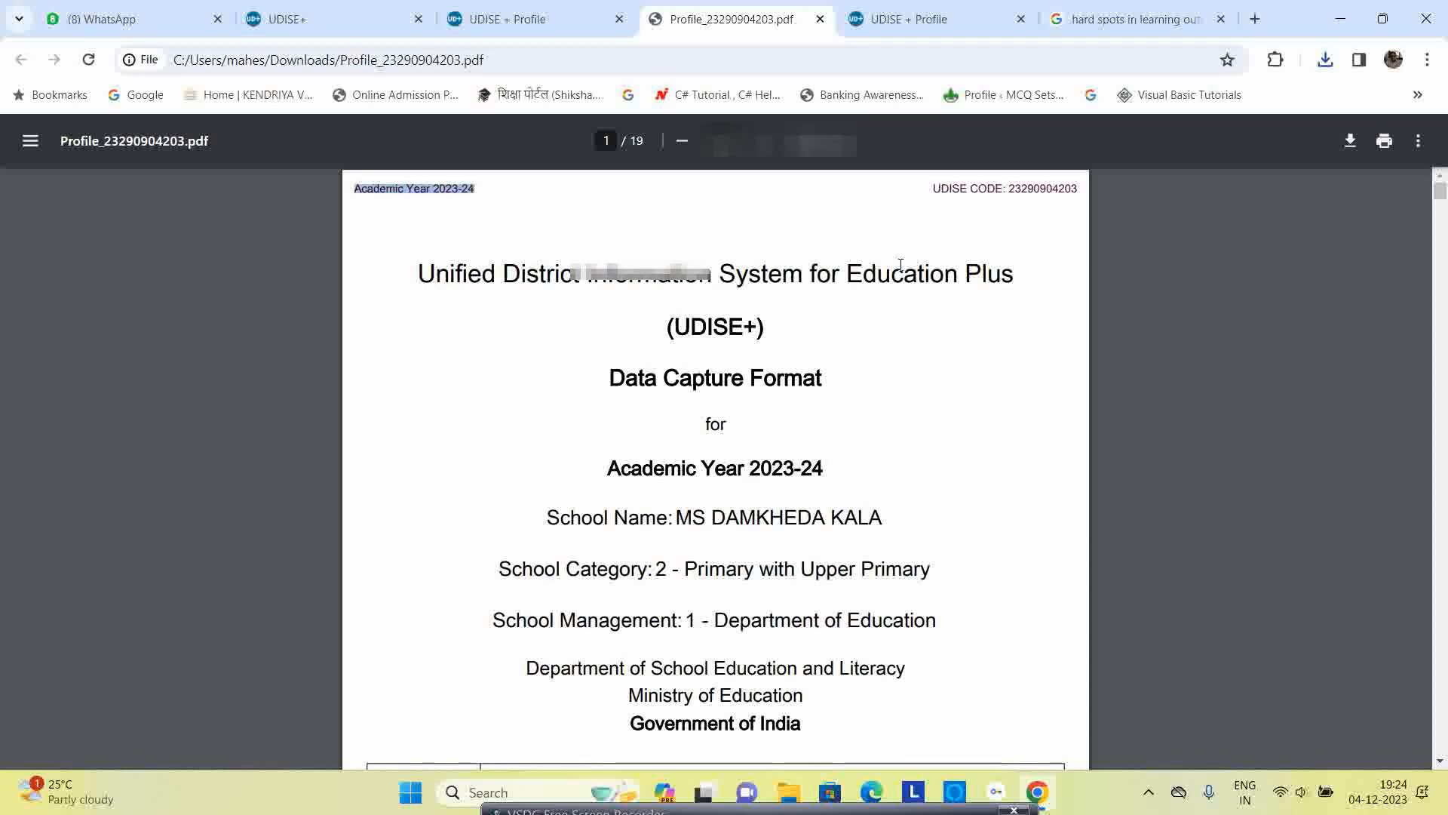
click(699, 255)
scroll(766, 437, down, 6)
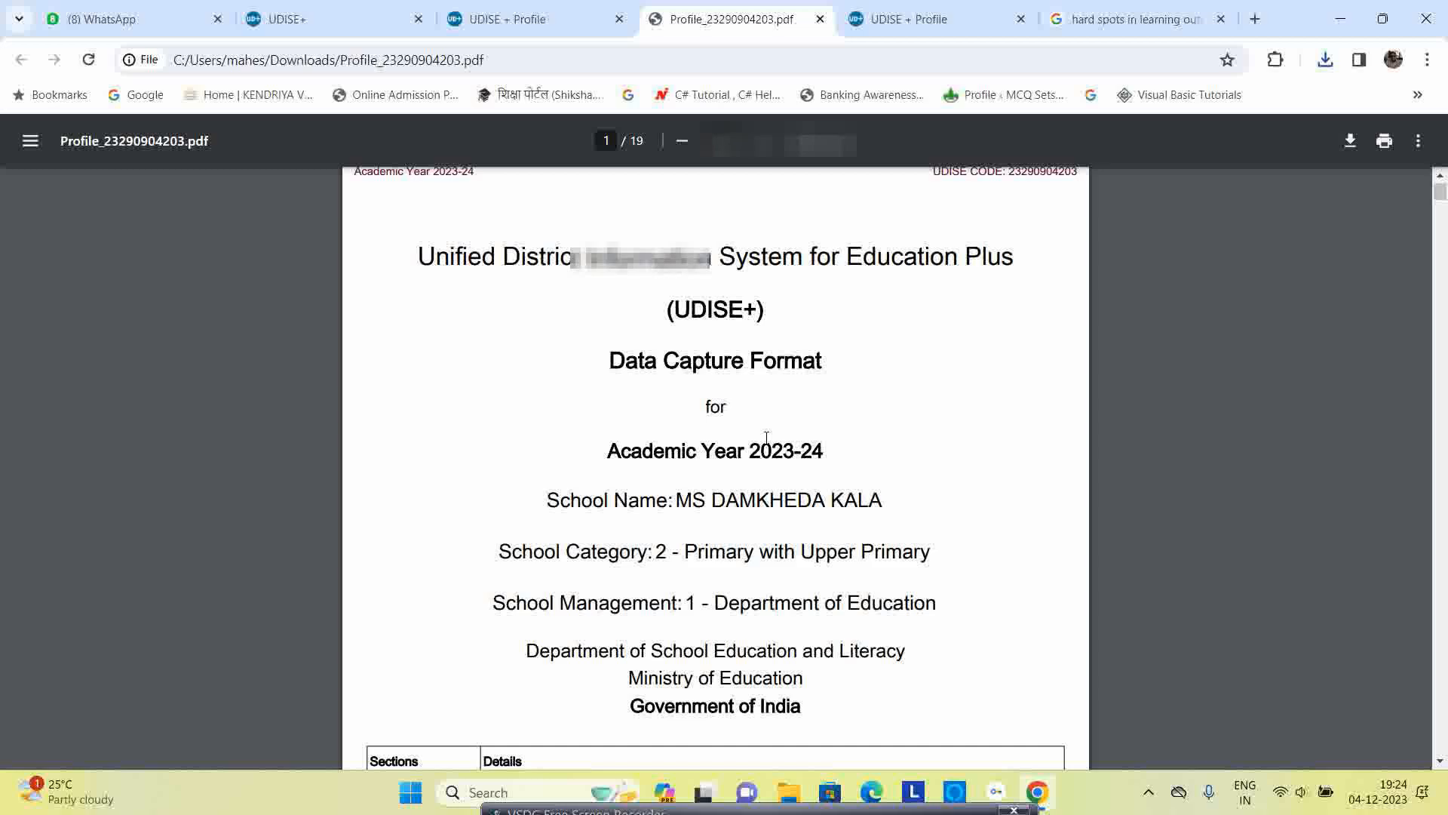
scroll(767, 437, down, 1)
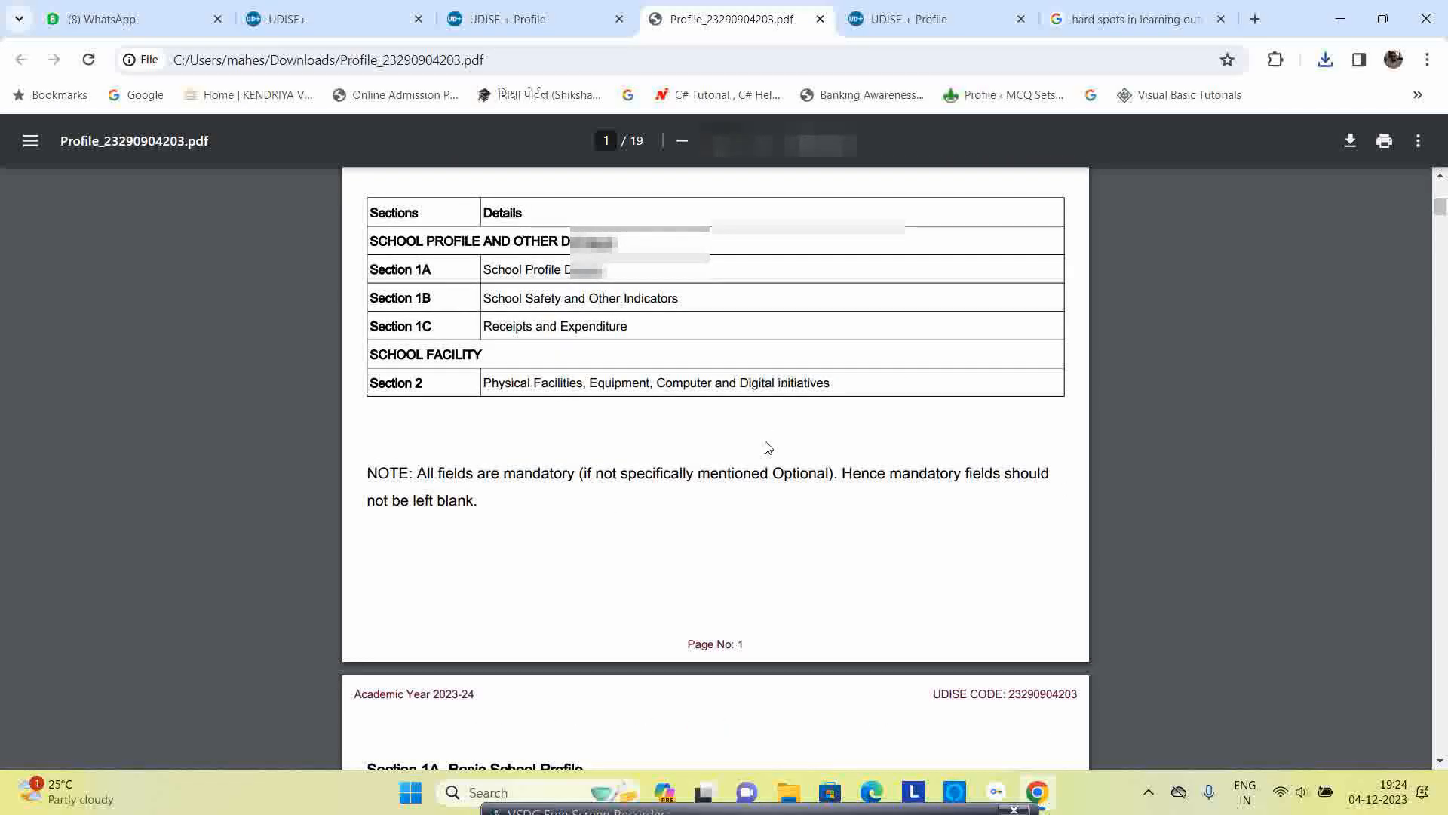
scroll(676, 501, down, 7)
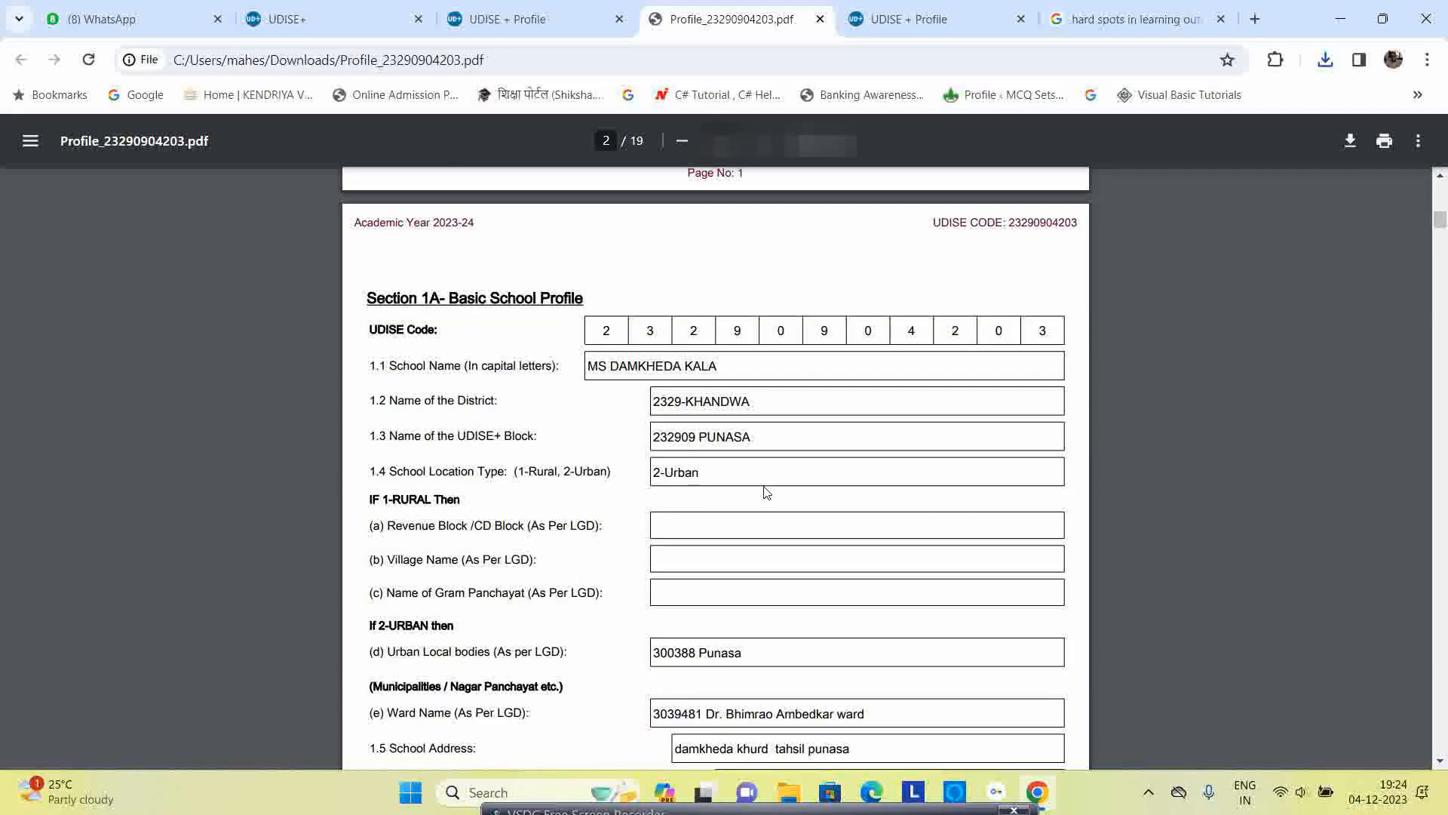
scroll(763, 489, down, 7)
scroll(763, 487, down, 10)
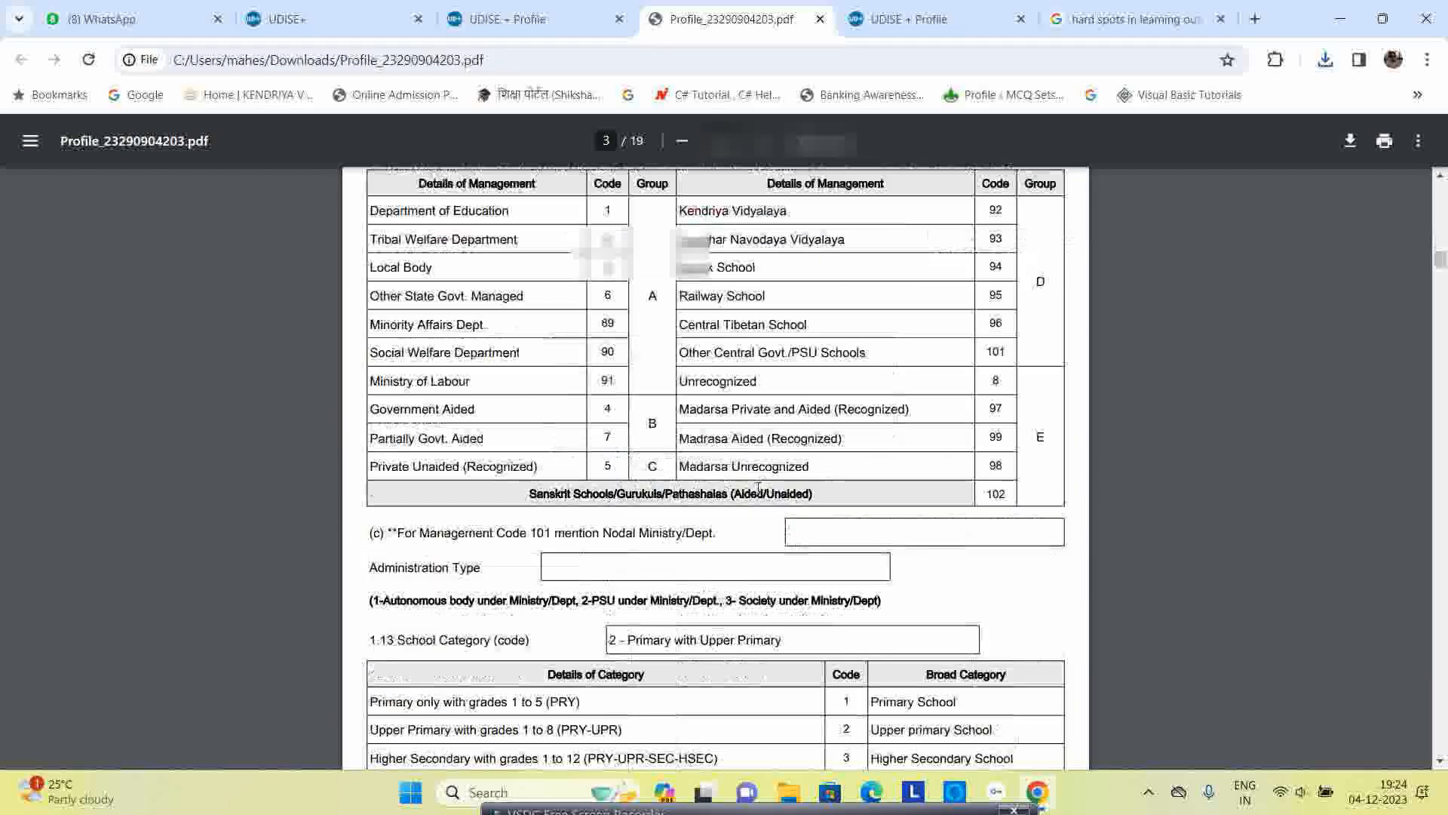
scroll(758, 487, down, 8)
scroll(757, 487, down, 18)
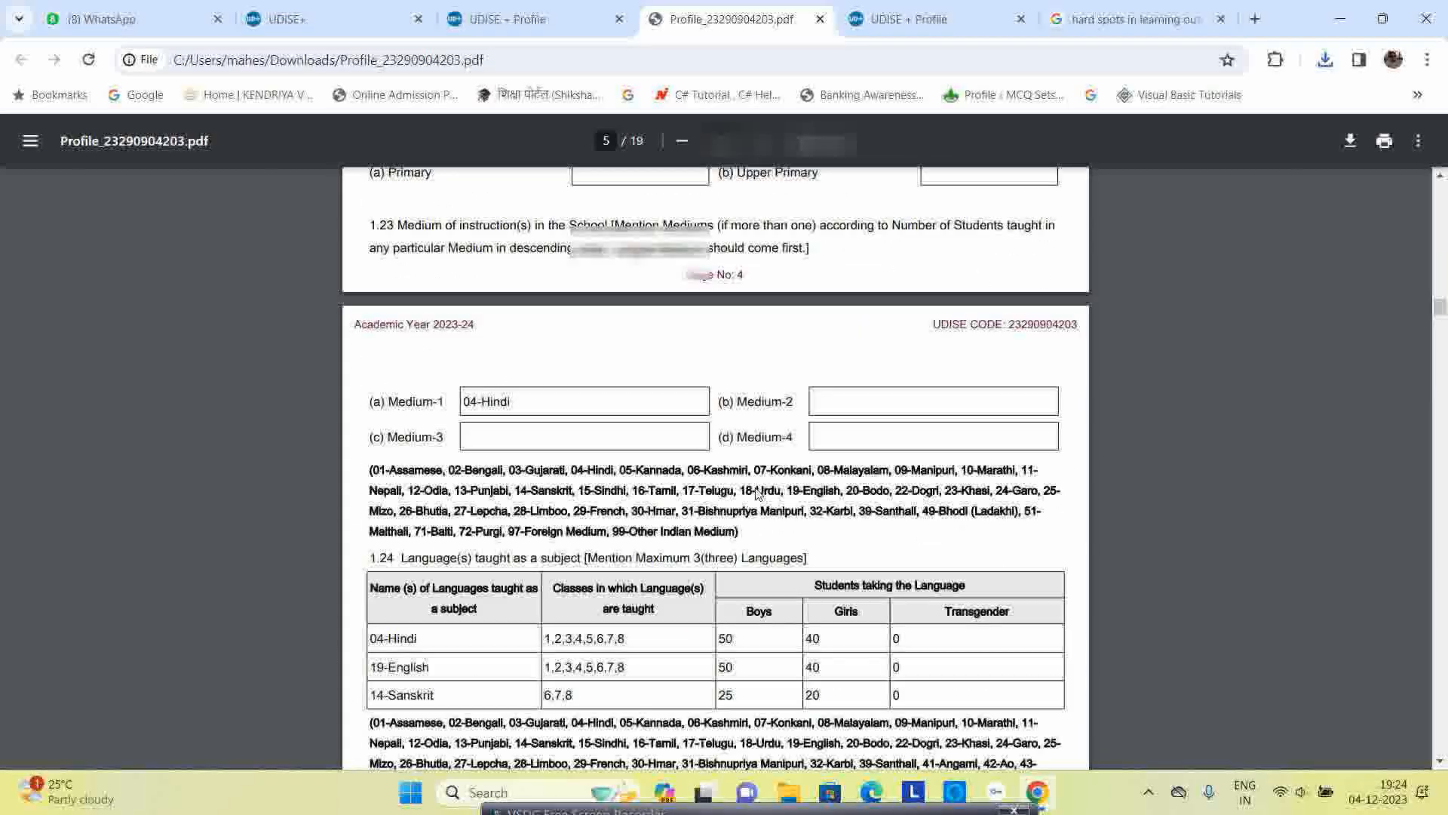
scroll(757, 507, down, 15)
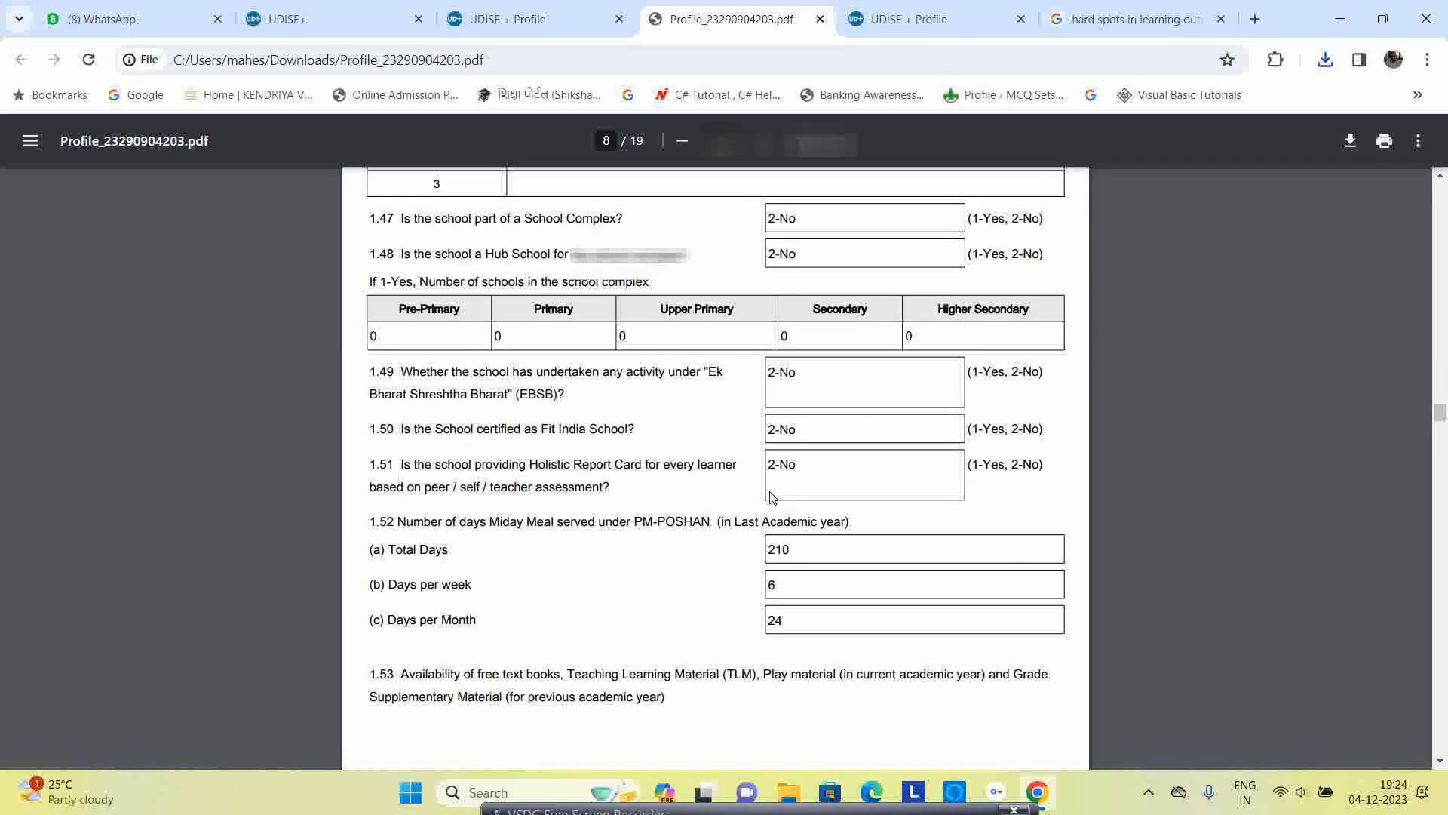
scroll(746, 491, down, 18)
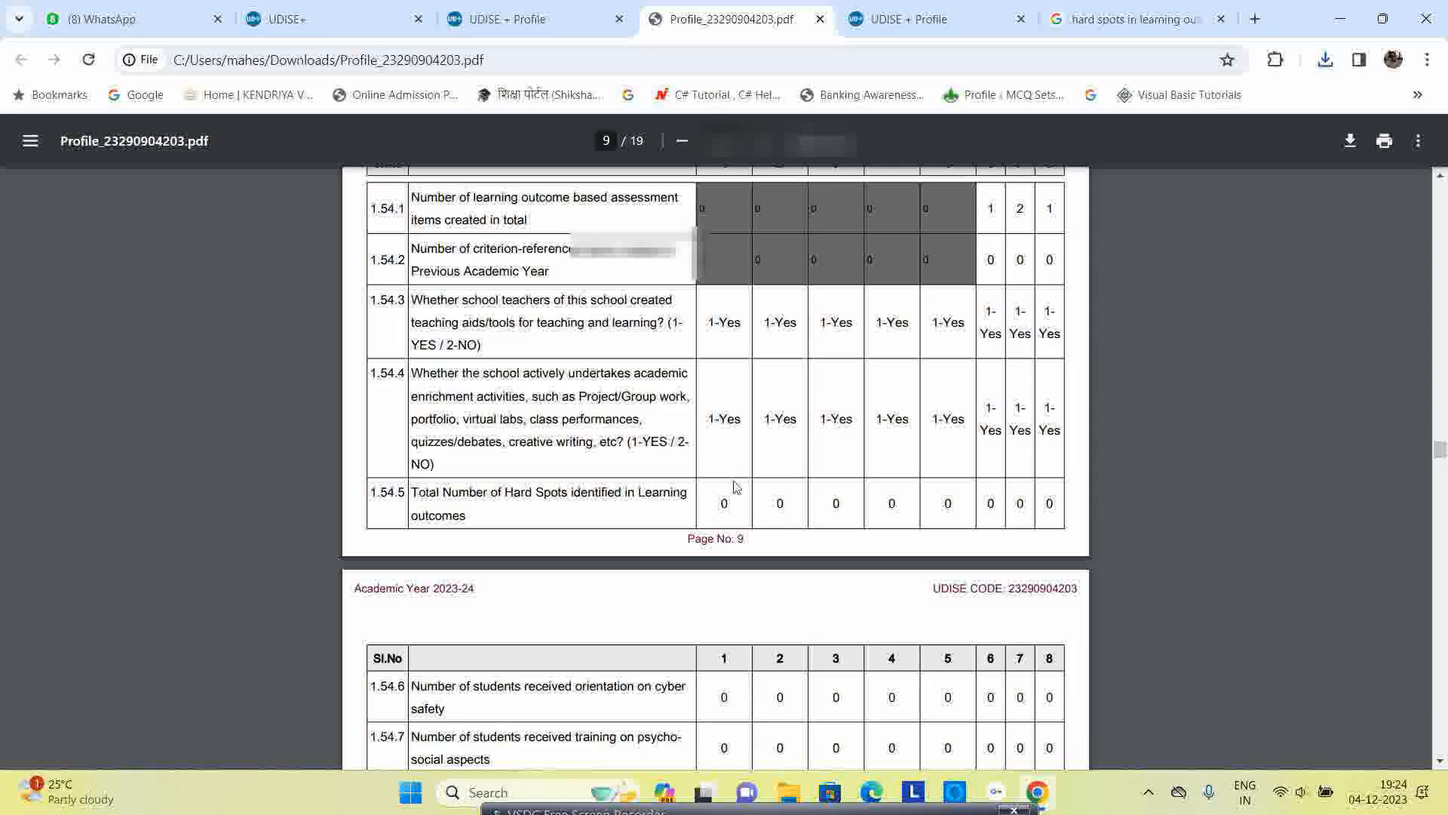
scroll(766, 501, down, 12)
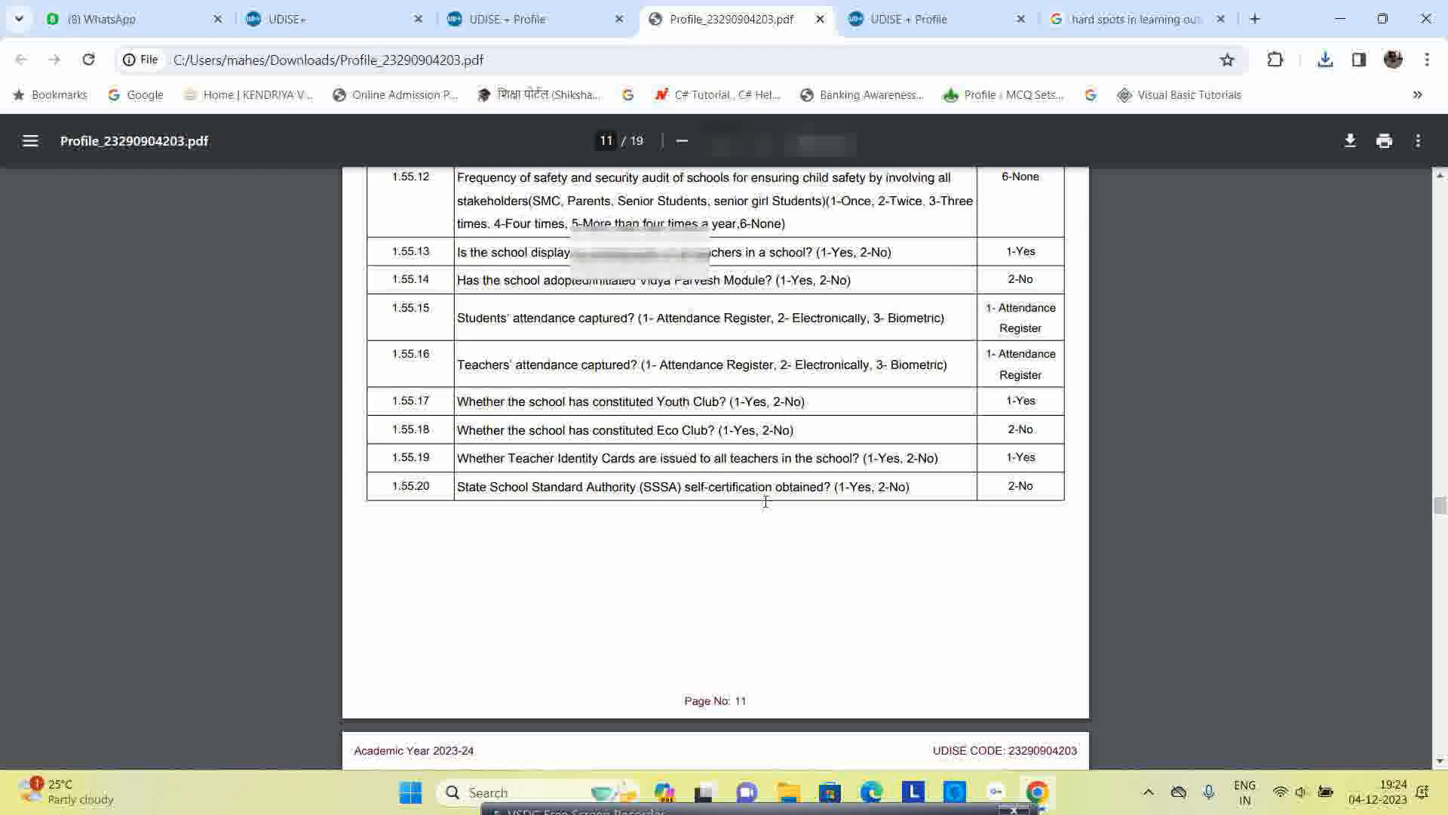
- Review the Section 2 answers on facilities, equipment and digital initiatives in the downloaded report
scroll(767, 508, down, 20)
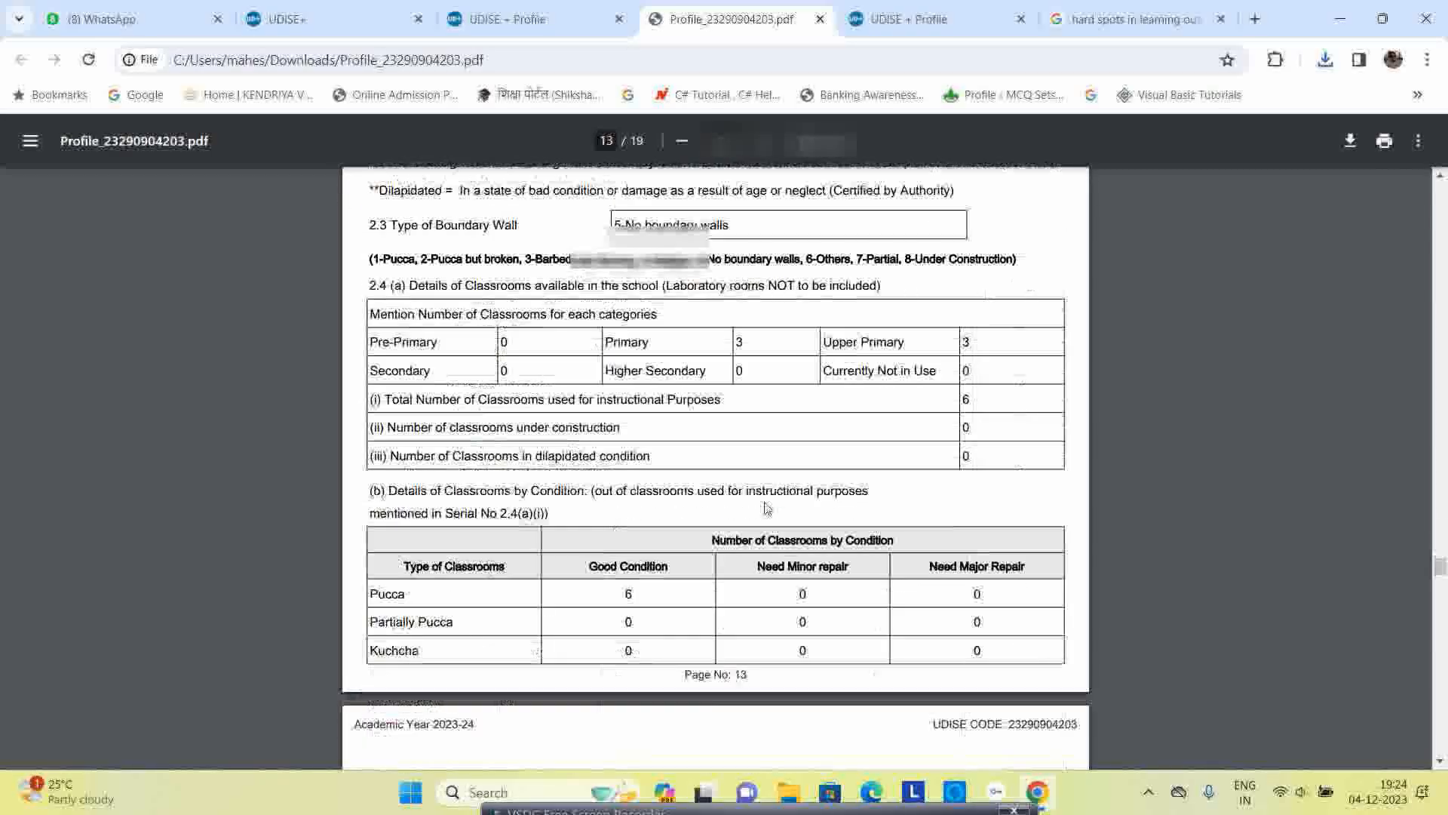
scroll(767, 510, down, 15)
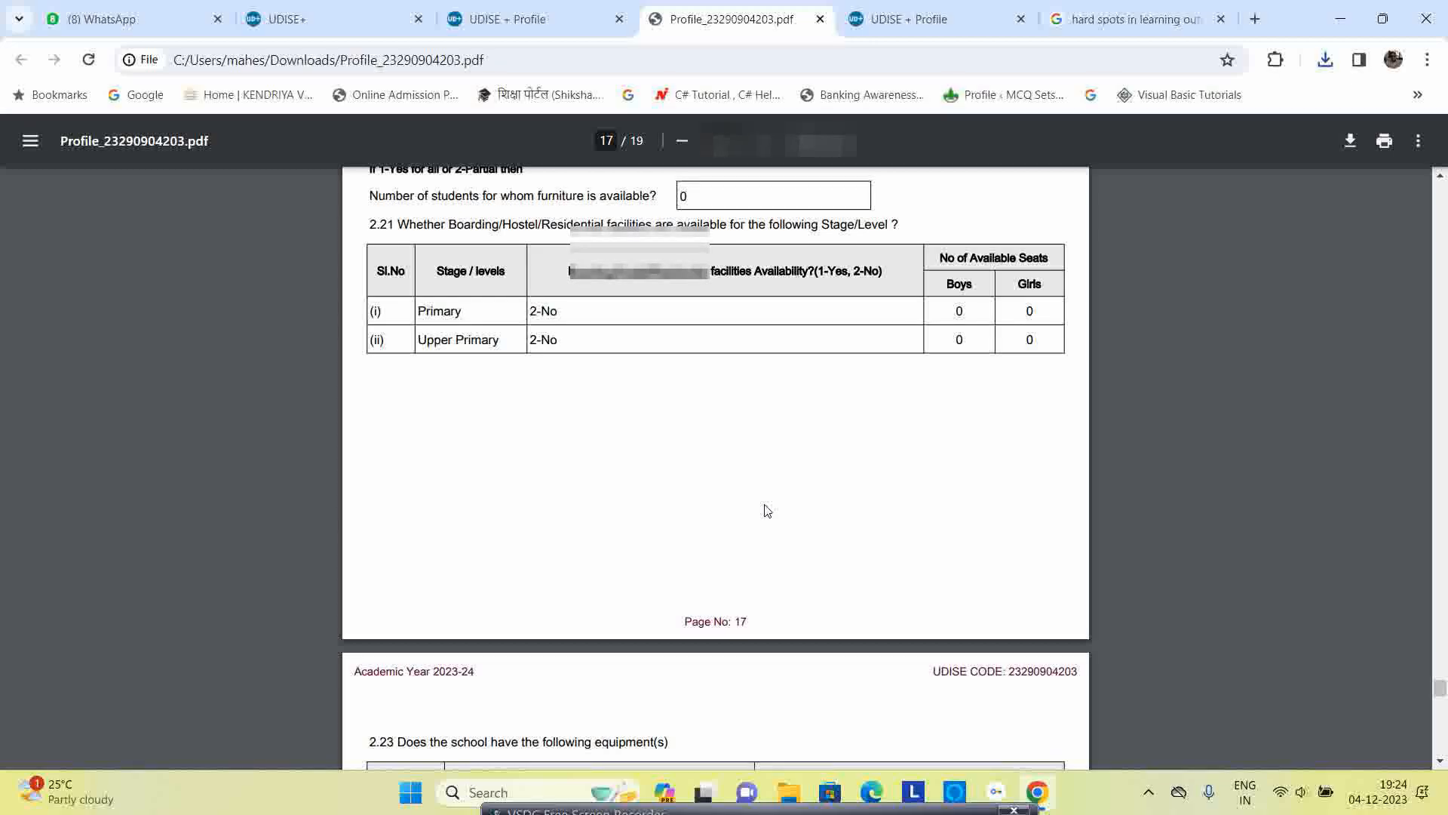
scroll(778, 494, down, 15)
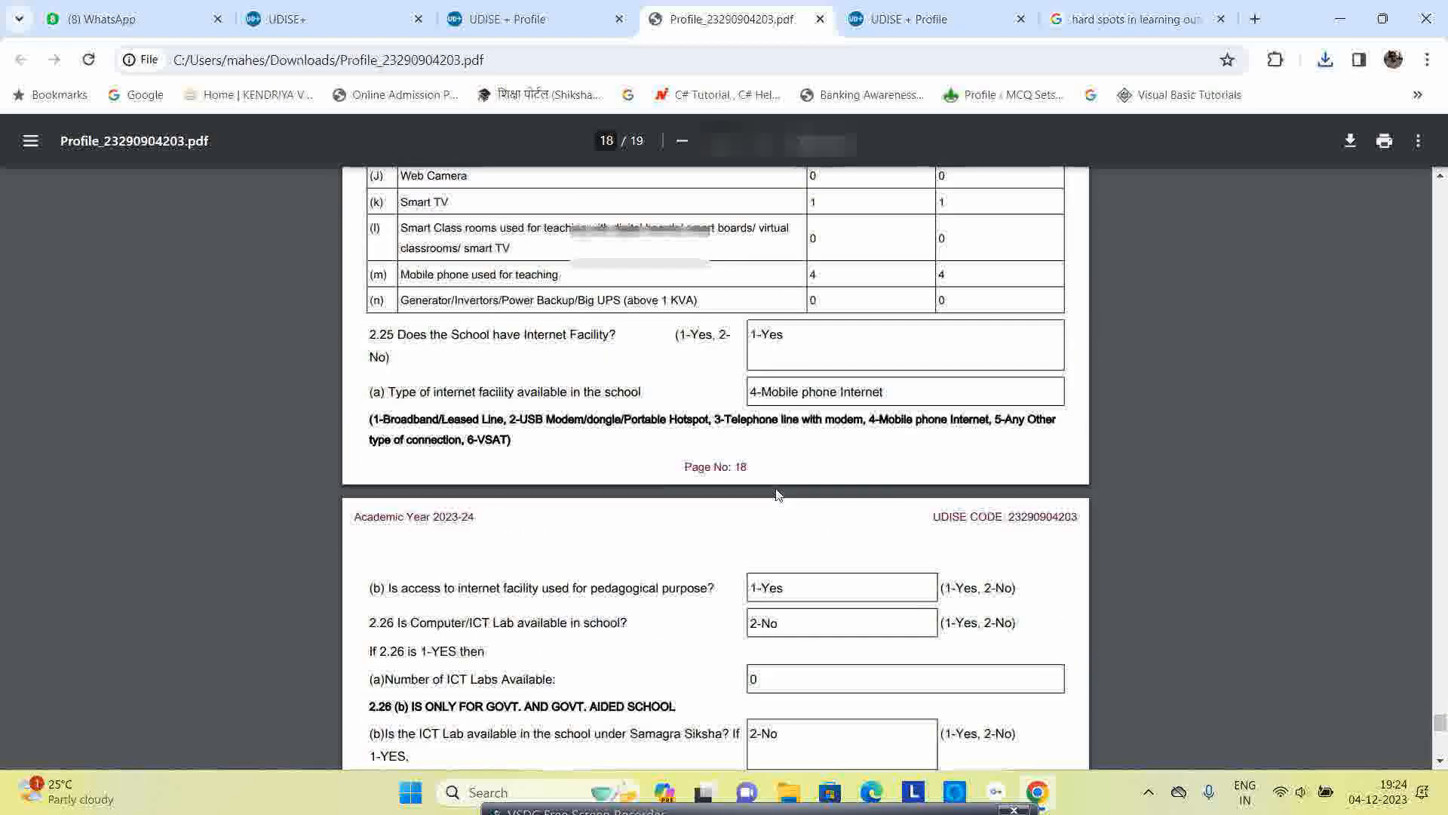
scroll(783, 512, up, 20)
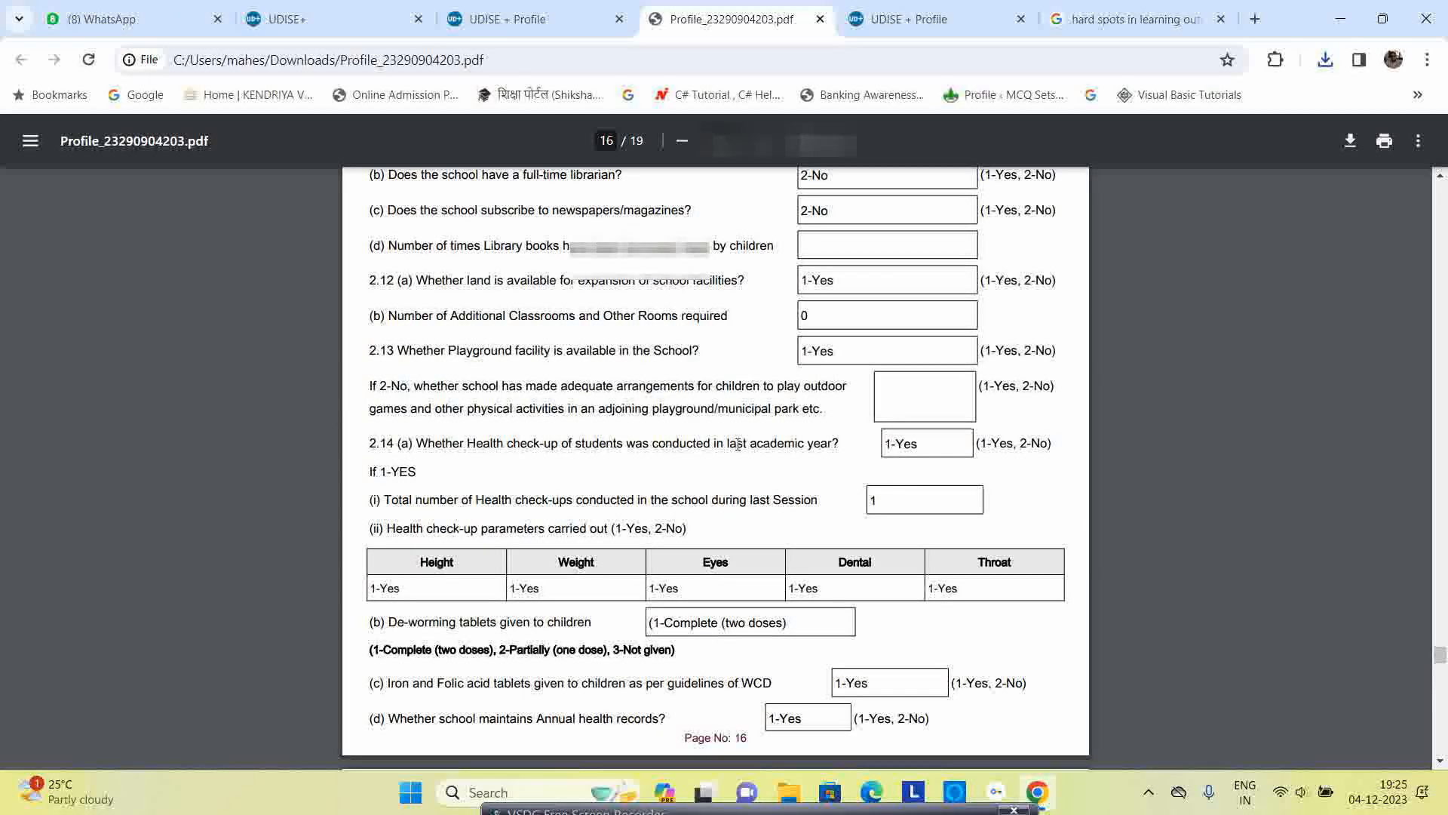
- Examine the 2022-2023 form list under Previous Year Data on the school dashboard and return to the home page
click(511, 19)
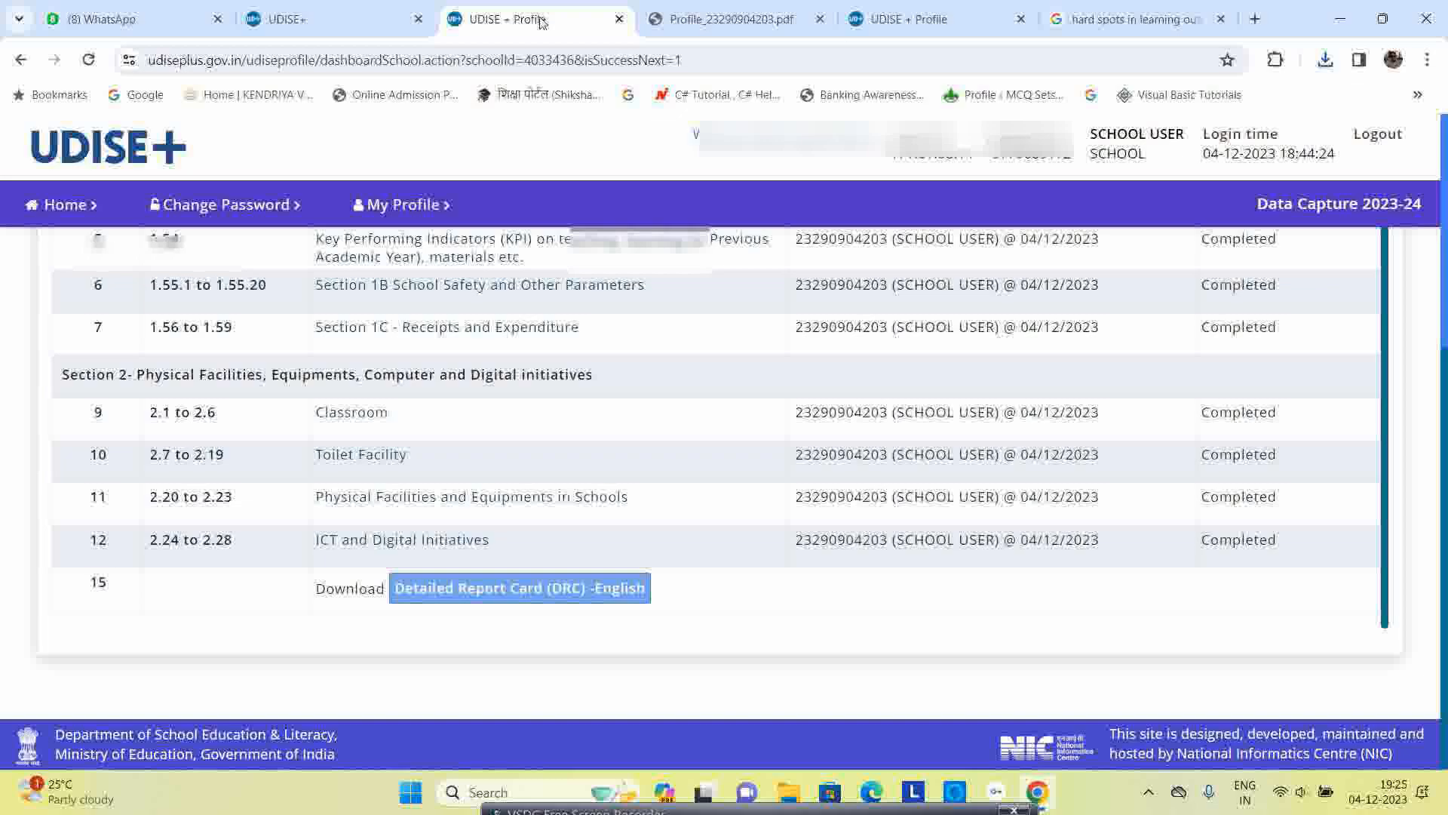
scroll(840, 574, up, 6)
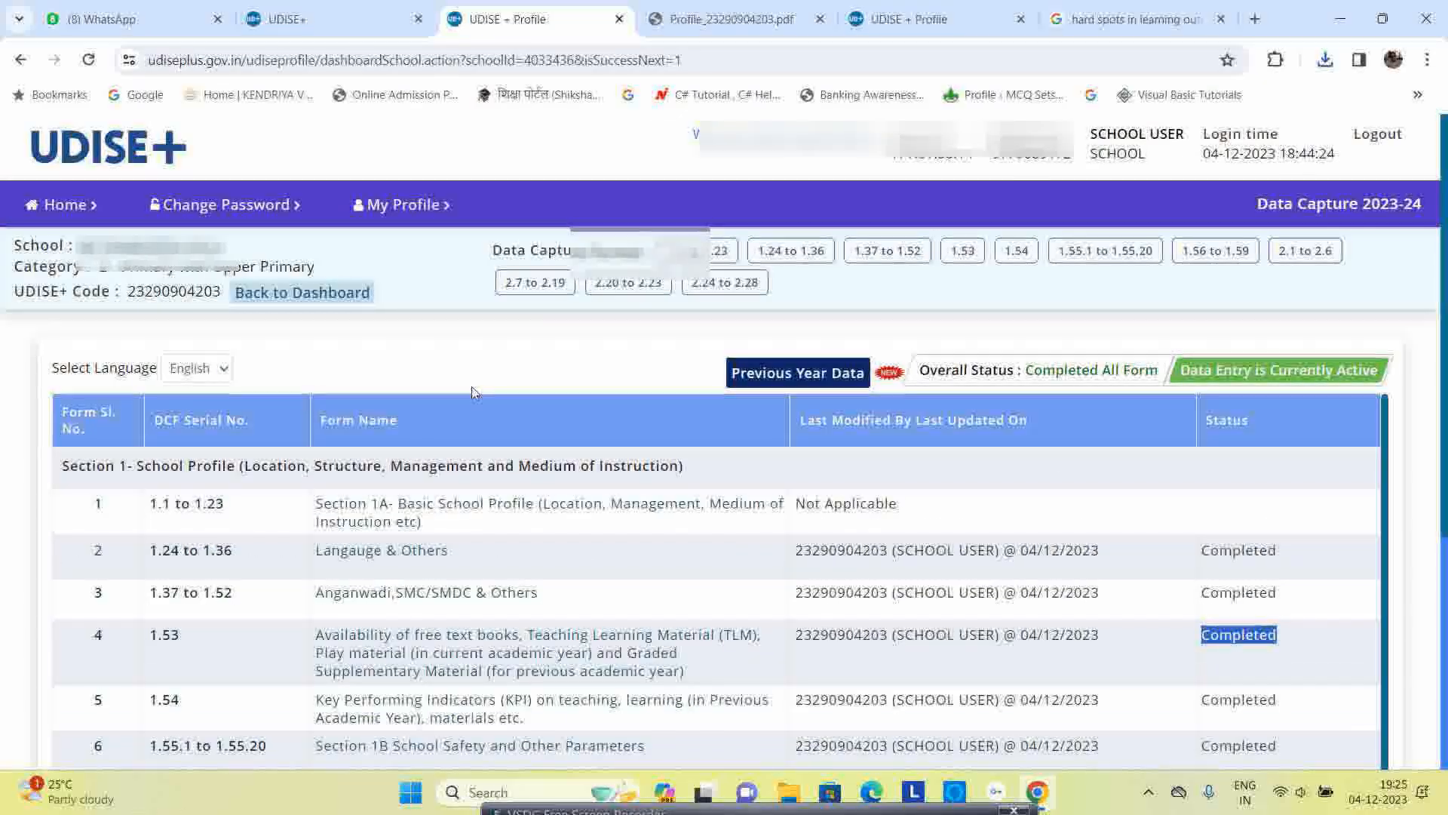
click(814, 385)
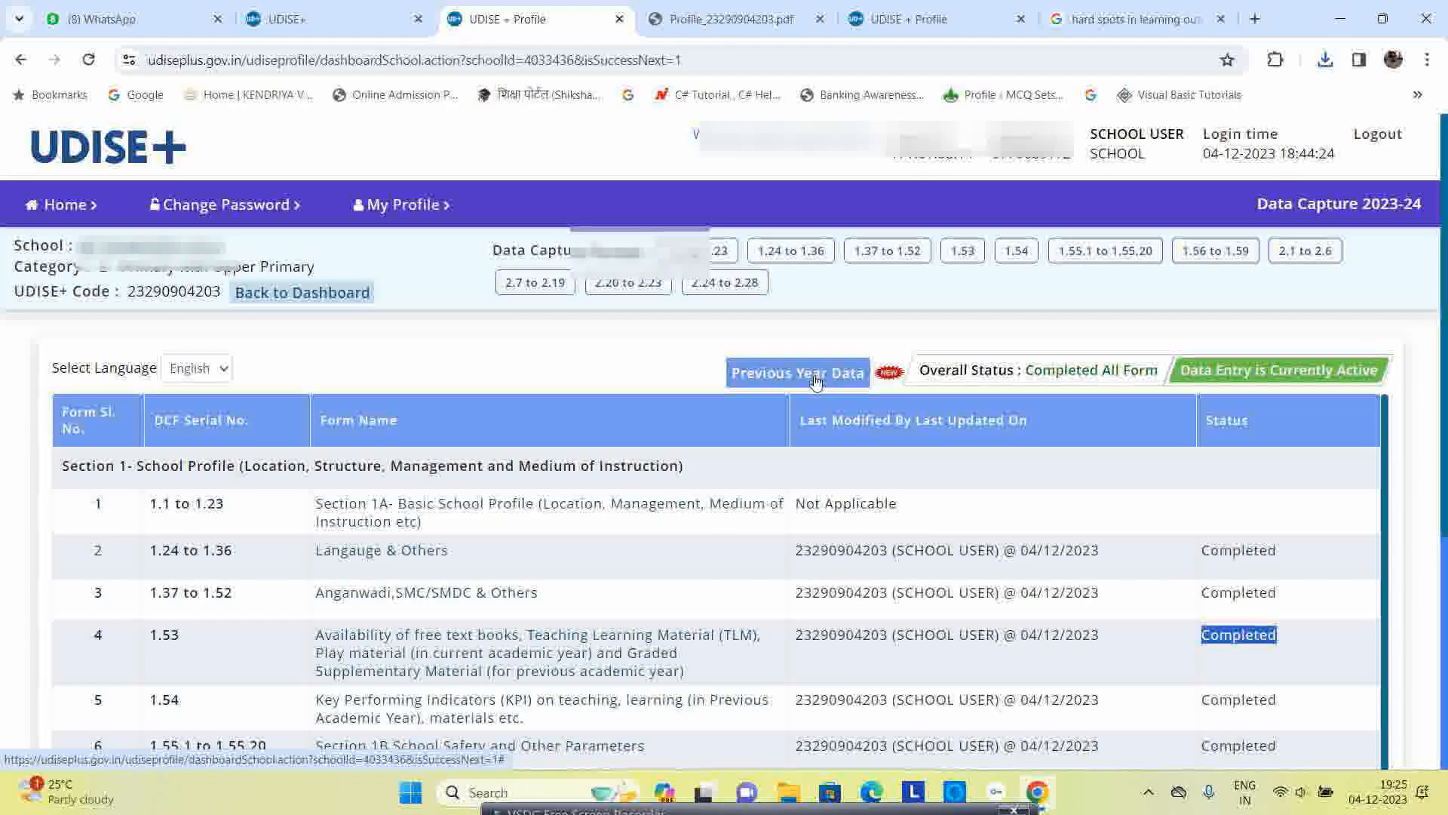
scroll(409, 362, down, 3)
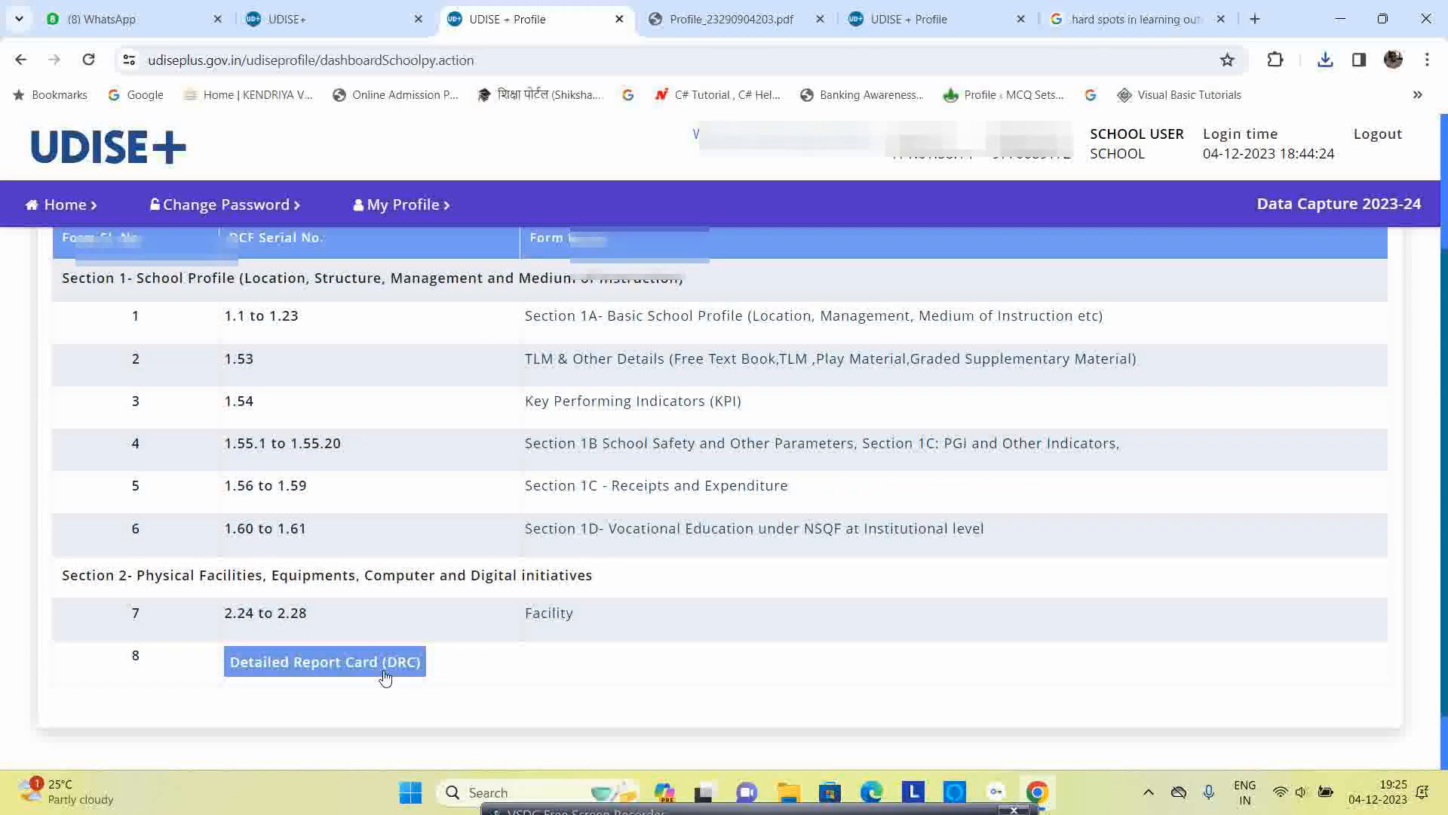
scroll(502, 550, up, 3)
click(91, 201)
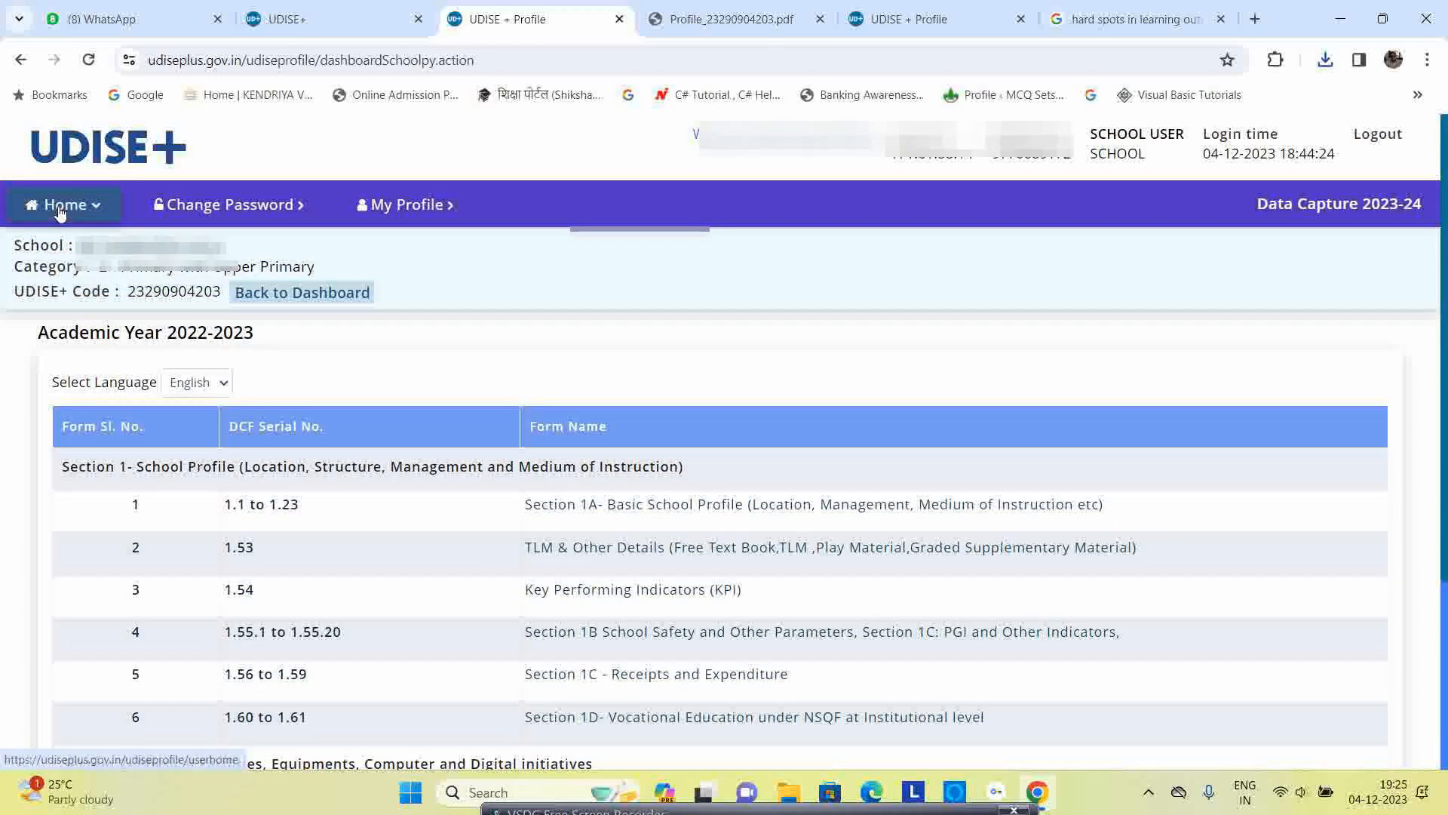